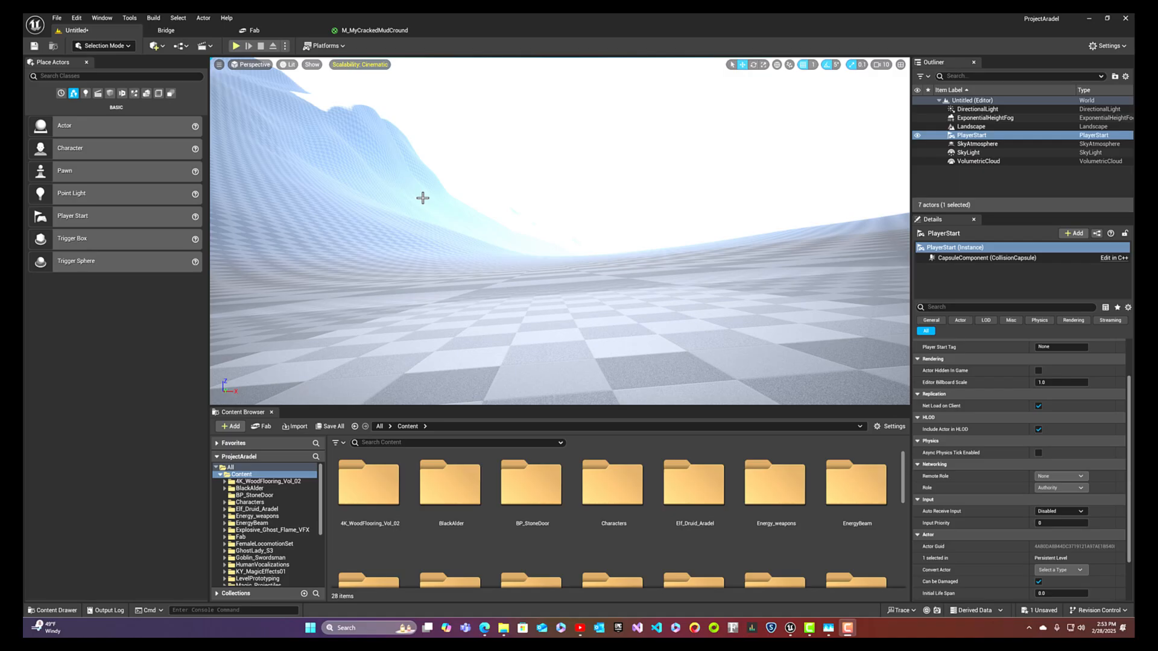
- Play-test the level in the editor, running and jumping the character across the landscape, and end the play session
right_click_drag(431, 198, 500, 202)
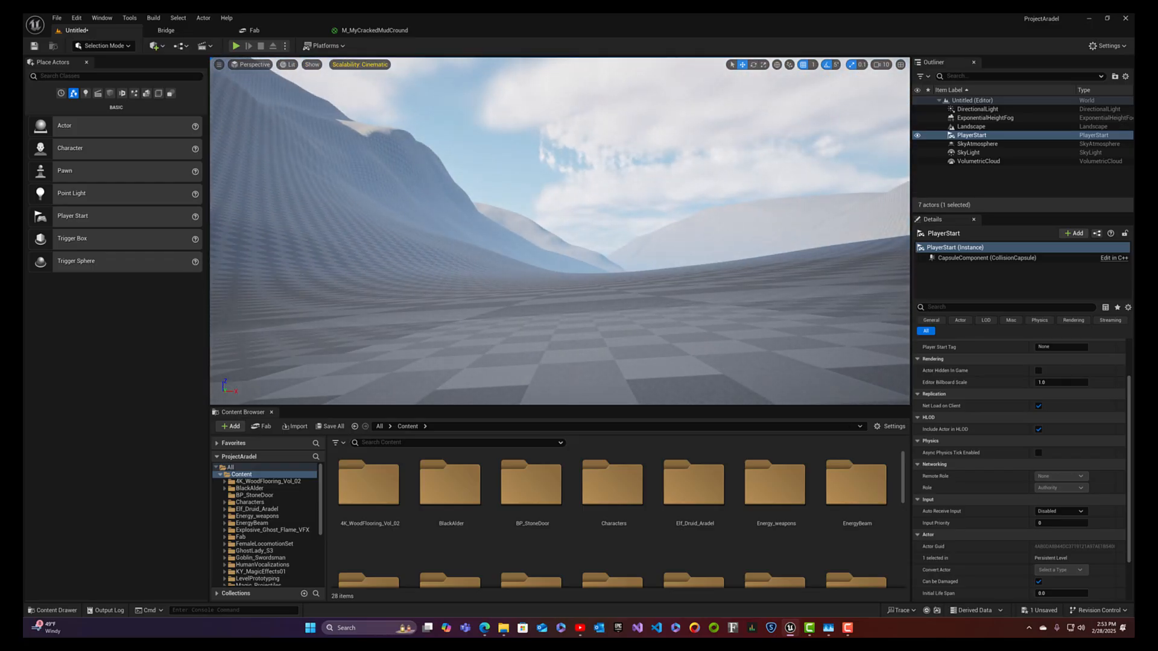
mouse_move(500, 202)
right_mouse_down()
mouse_move(485, 205)
mouse_move(522, 199)
right_mouse_up()
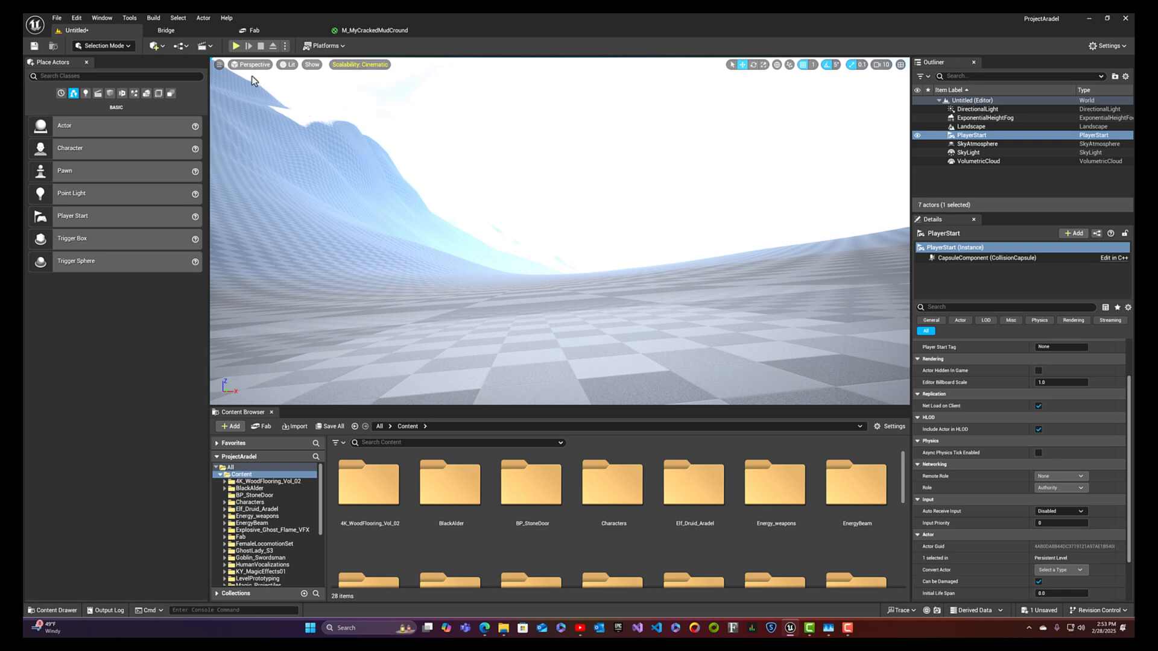
left_click(238, 46)
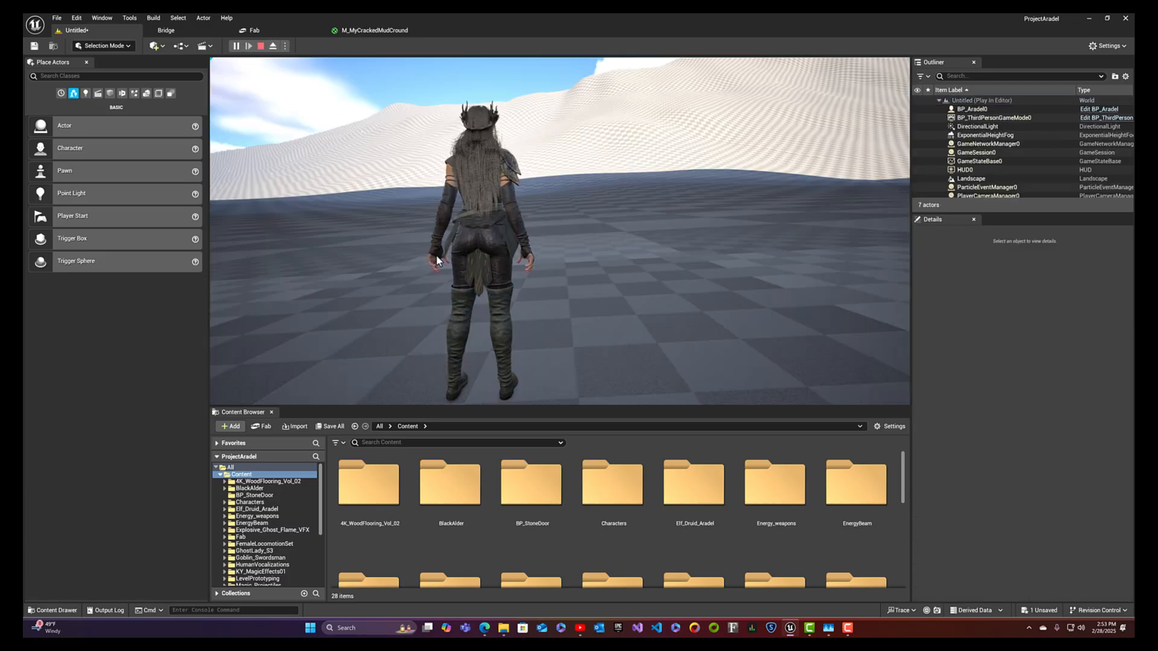
key("w")
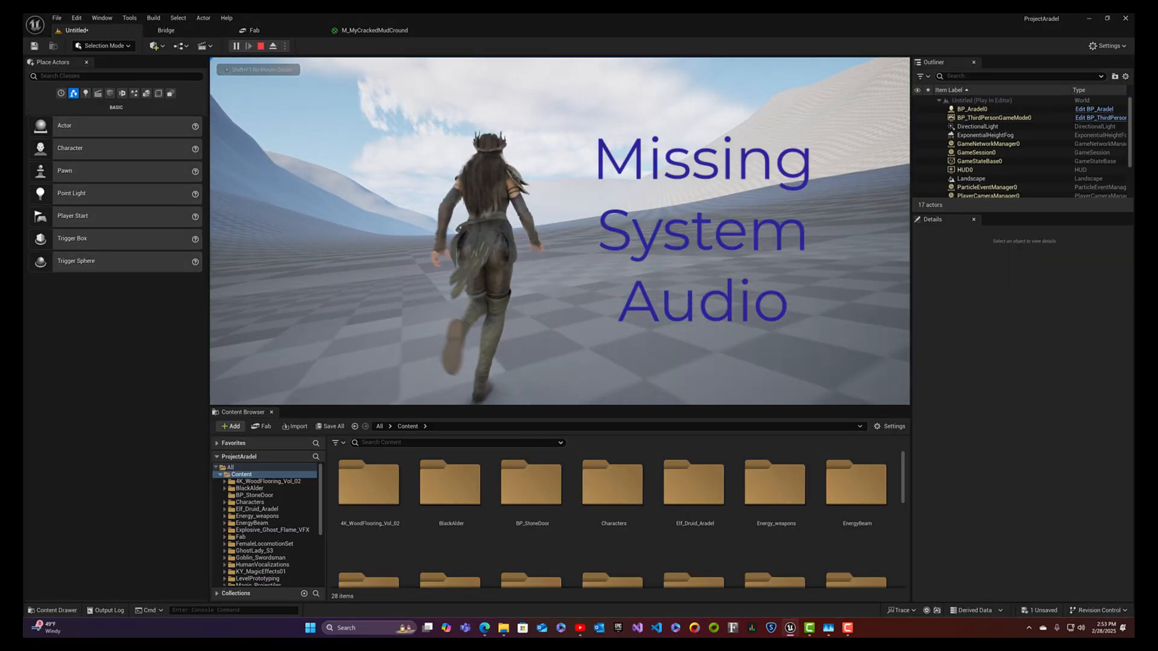
key("s")
key("w")
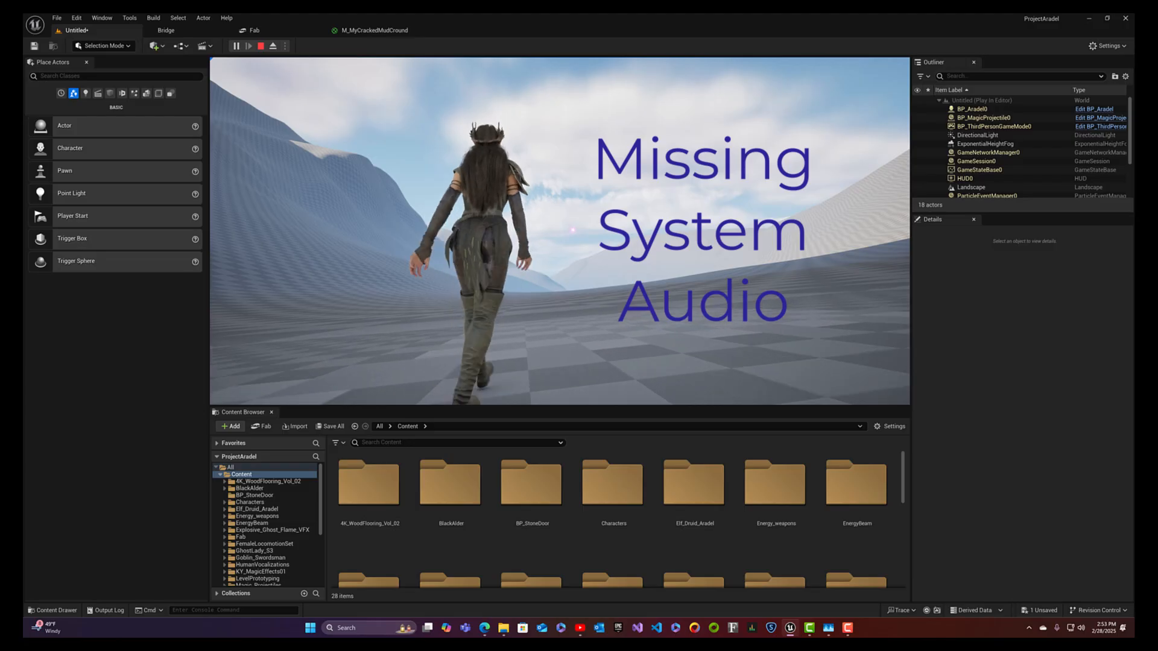
key("w")
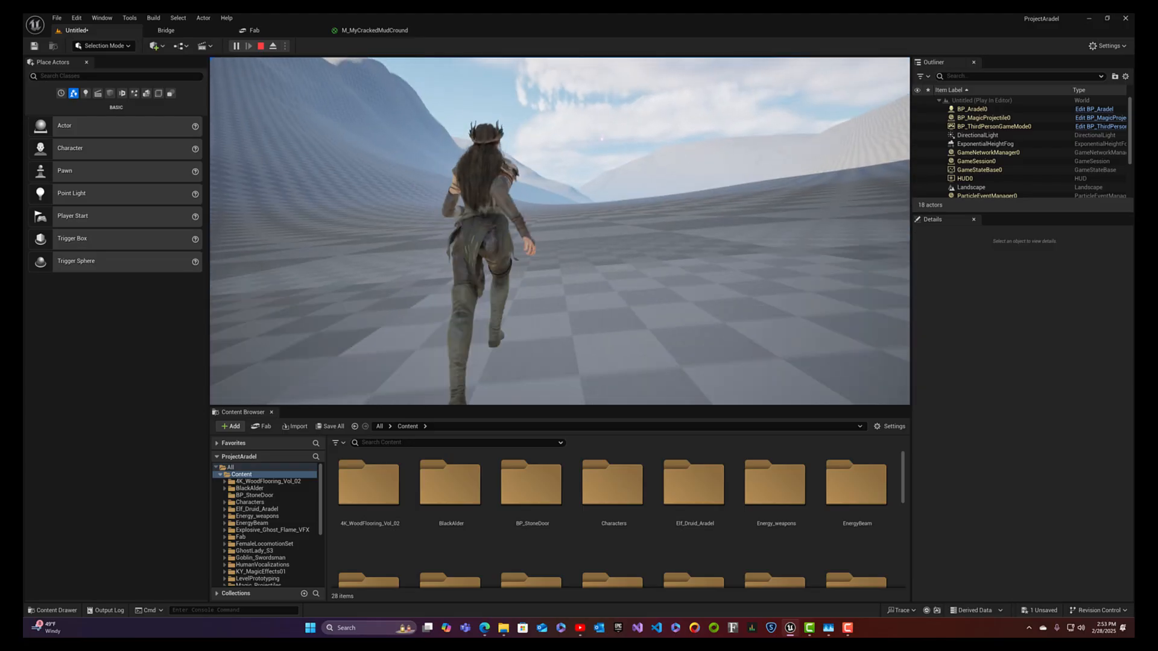
key("space")
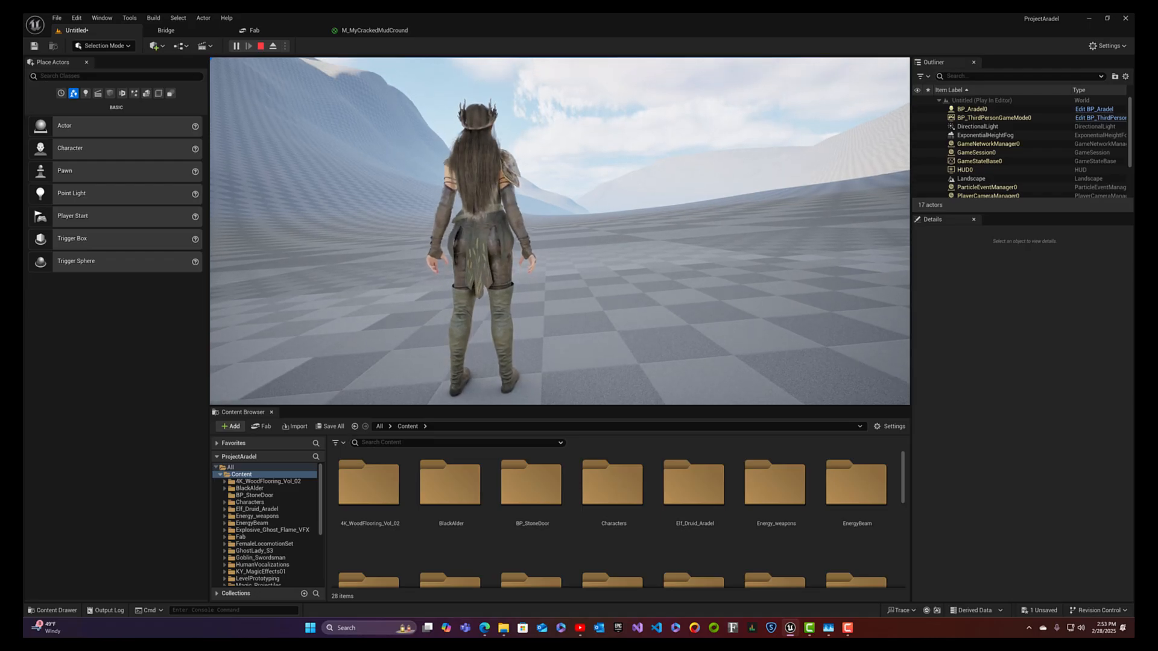
key("Escape")
- Open the Cracked_Mud_Ground folder inside Megascans > Surfaces in the project content
right_click_drag(597, 263, 601, 307)
key("s")
key("d")
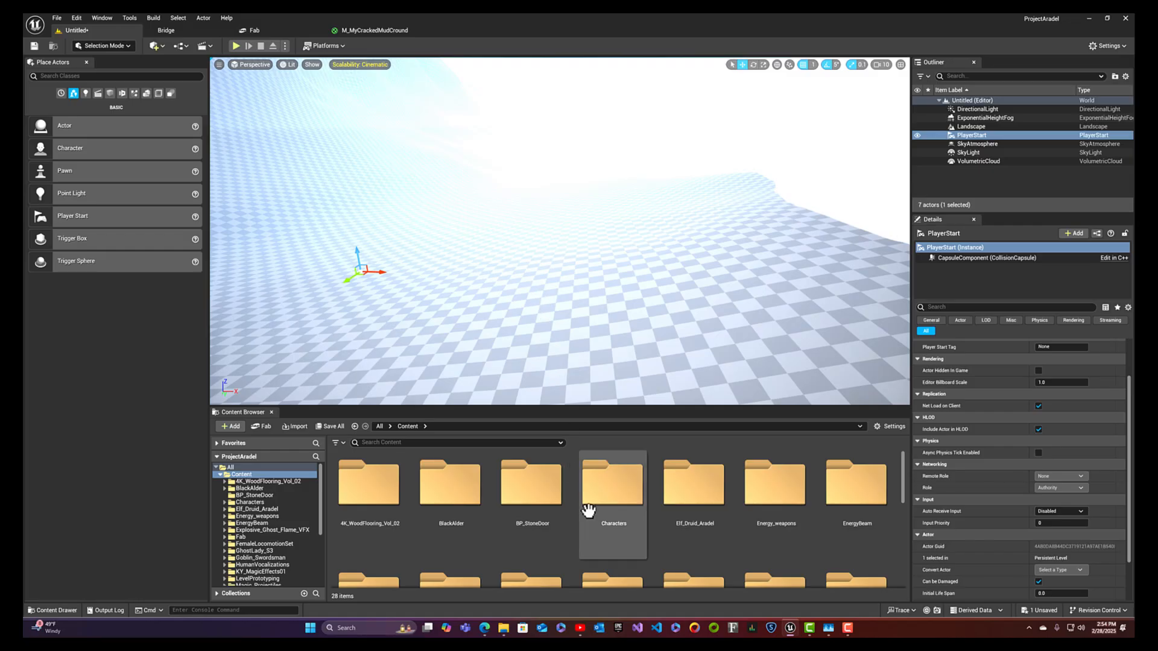
scroll(588, 516, "down", 1)
scroll(587, 515, "down", 3)
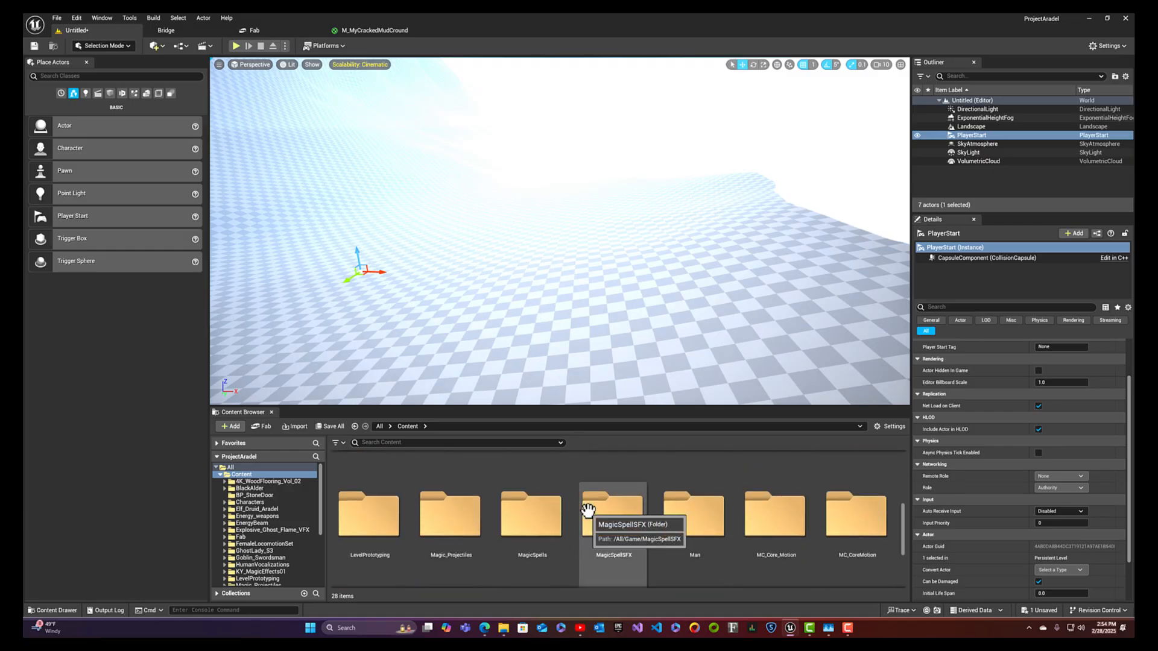
scroll(588, 511, "down", 1)
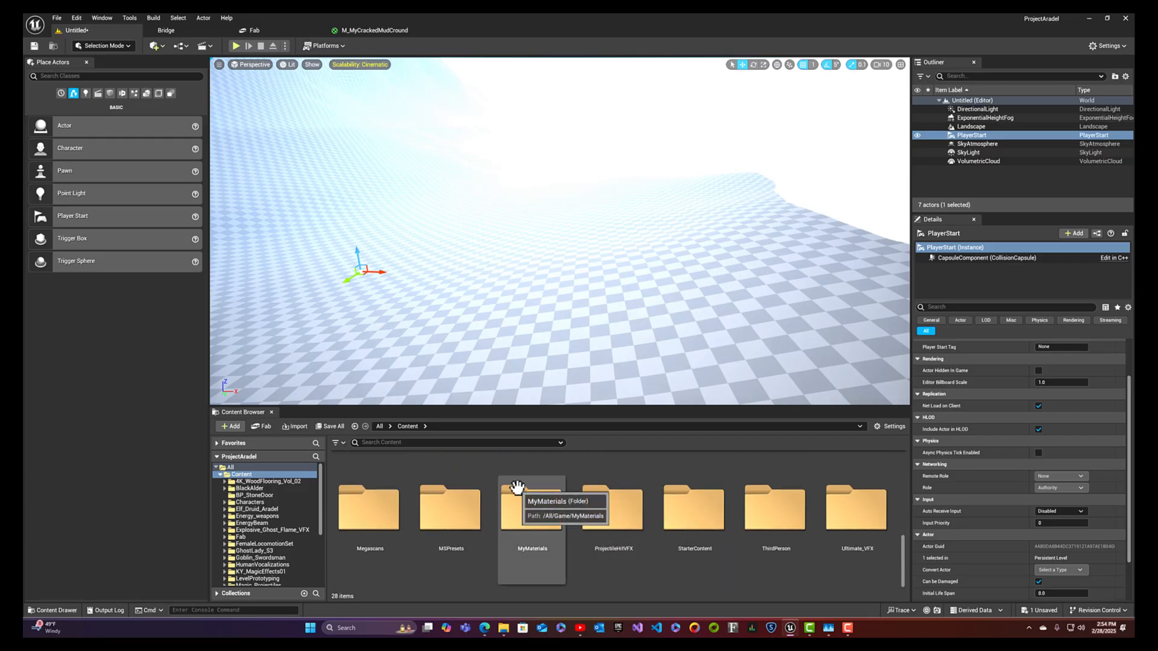
scroll(600, 543, "up", 1)
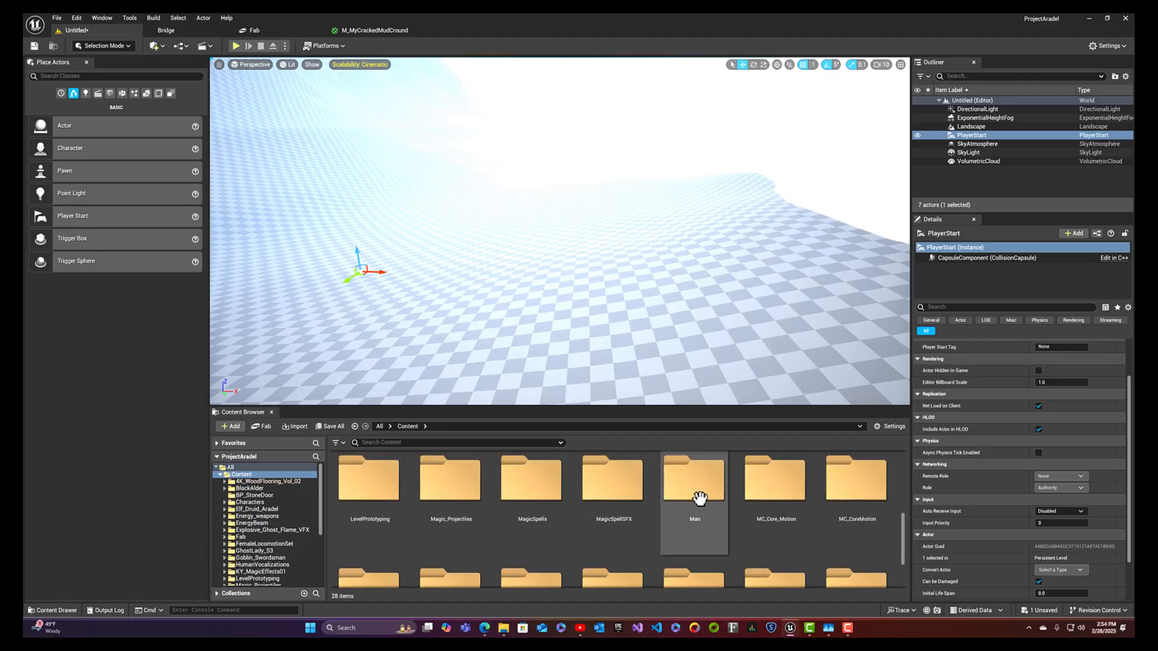
scroll(664, 519, "down", 1)
left_click(386, 514)
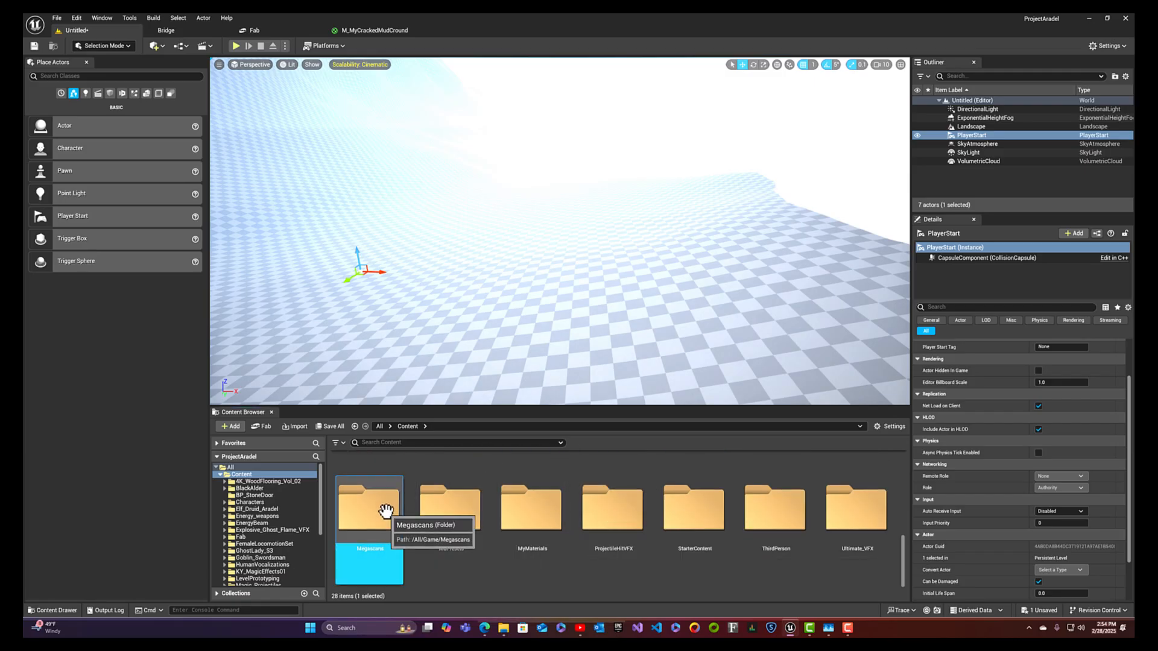
double_click(386, 511)
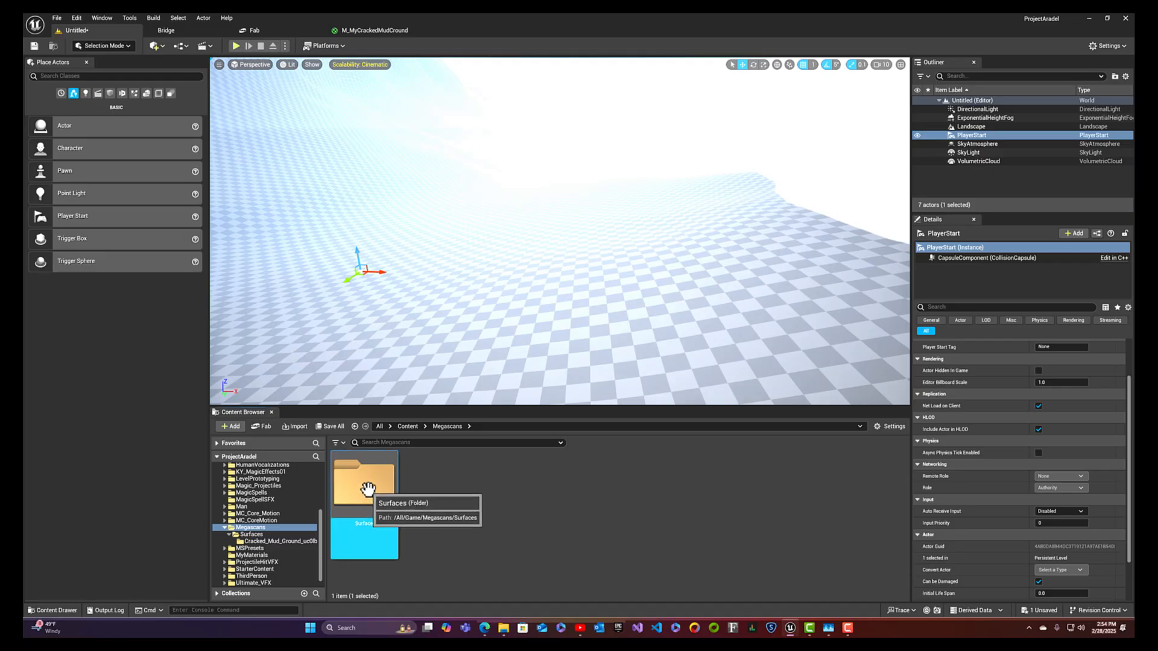
double_click(368, 489)
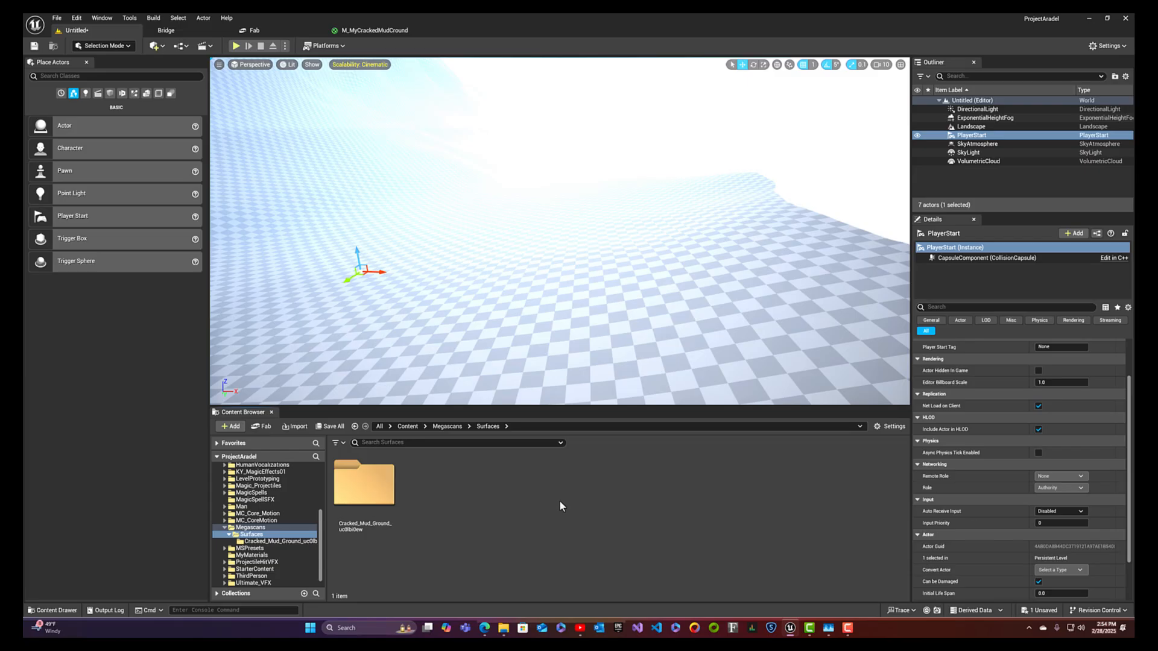
double_click(357, 488)
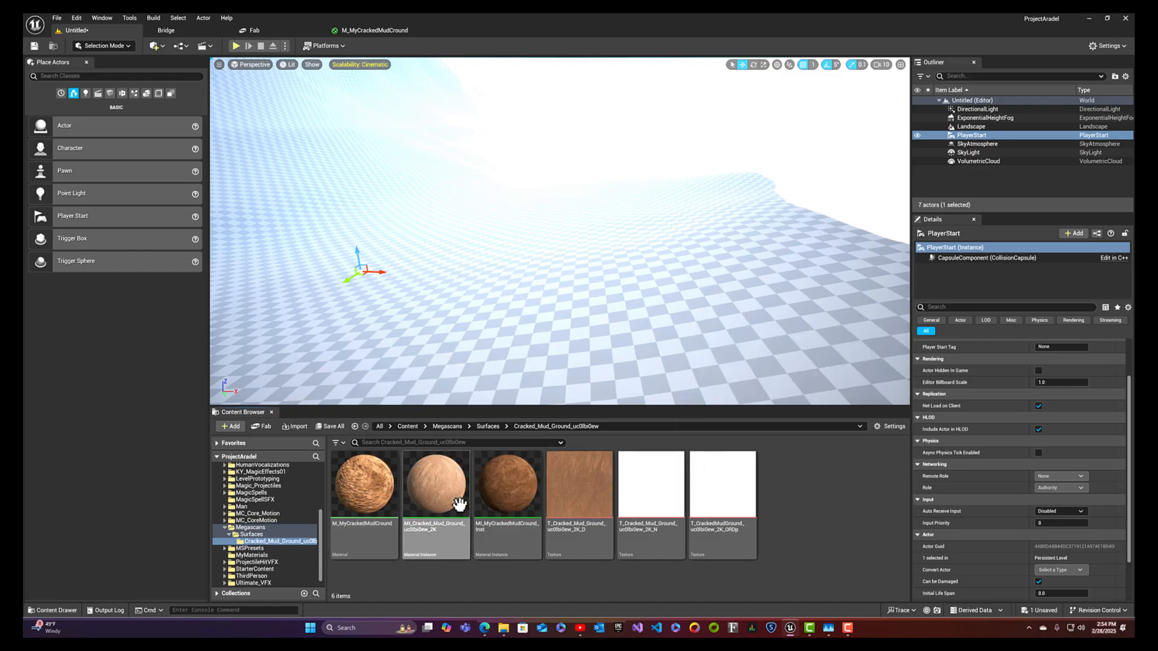
- Select the three Cracked_Mud_Ground 2K textures and examine them, ending with only the ORDp texture selected
left_click(565, 531)
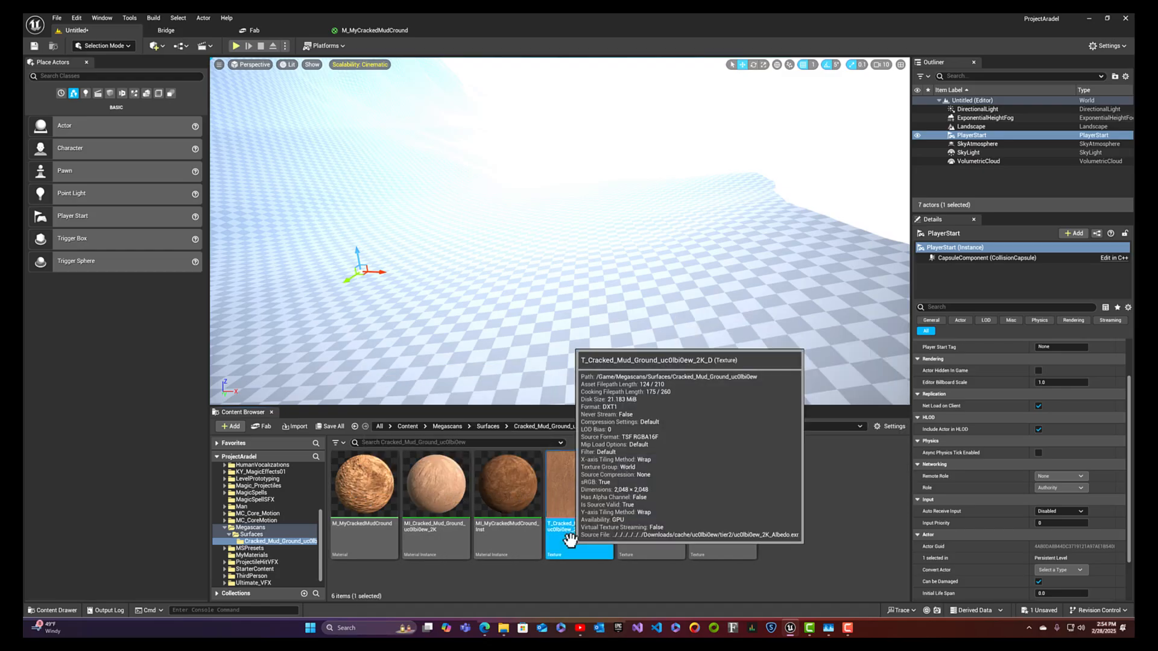
left_click(657, 544, "ctrl")
left_click(710, 545, "ctrl")
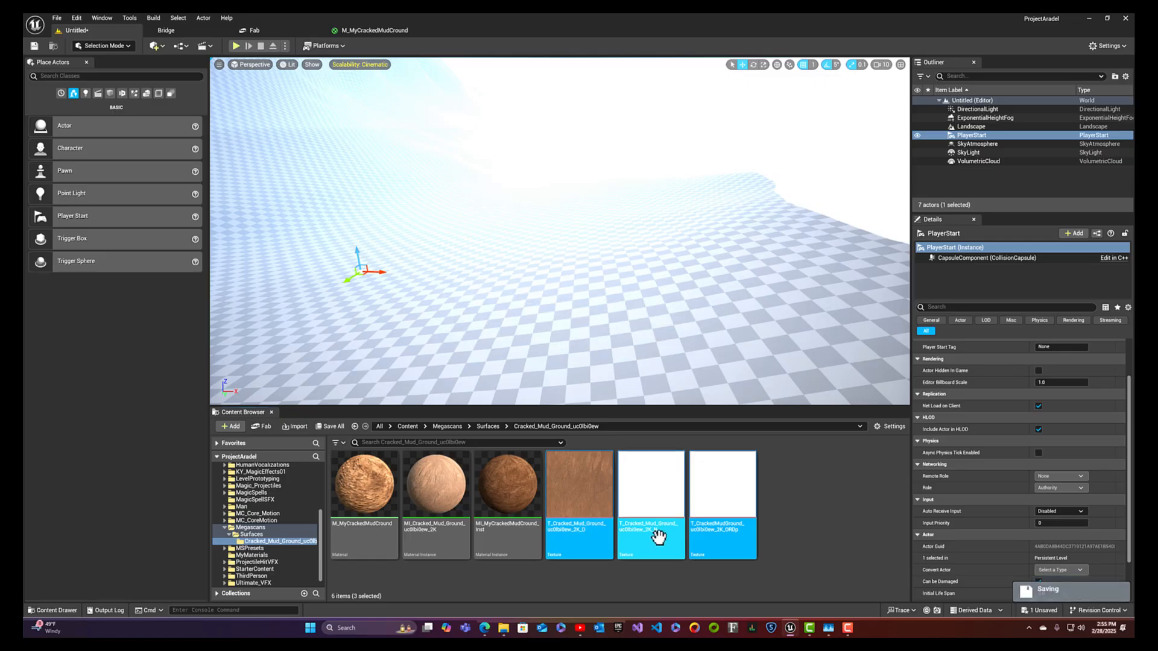
mouse_move(657, 536)
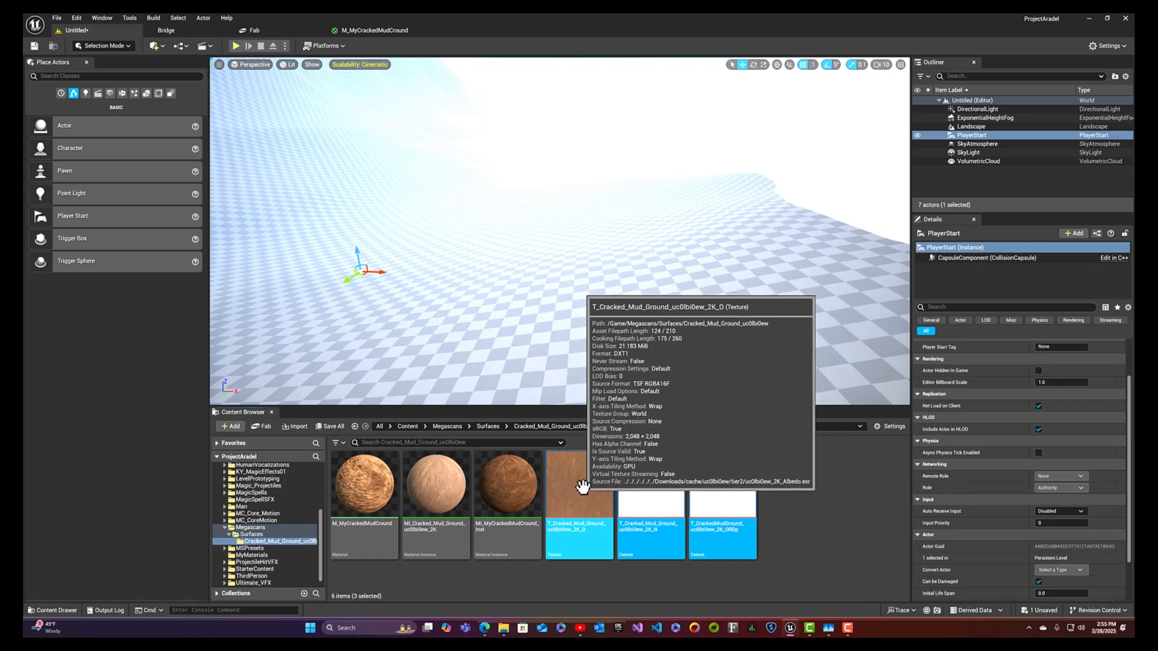
left_click(711, 492)
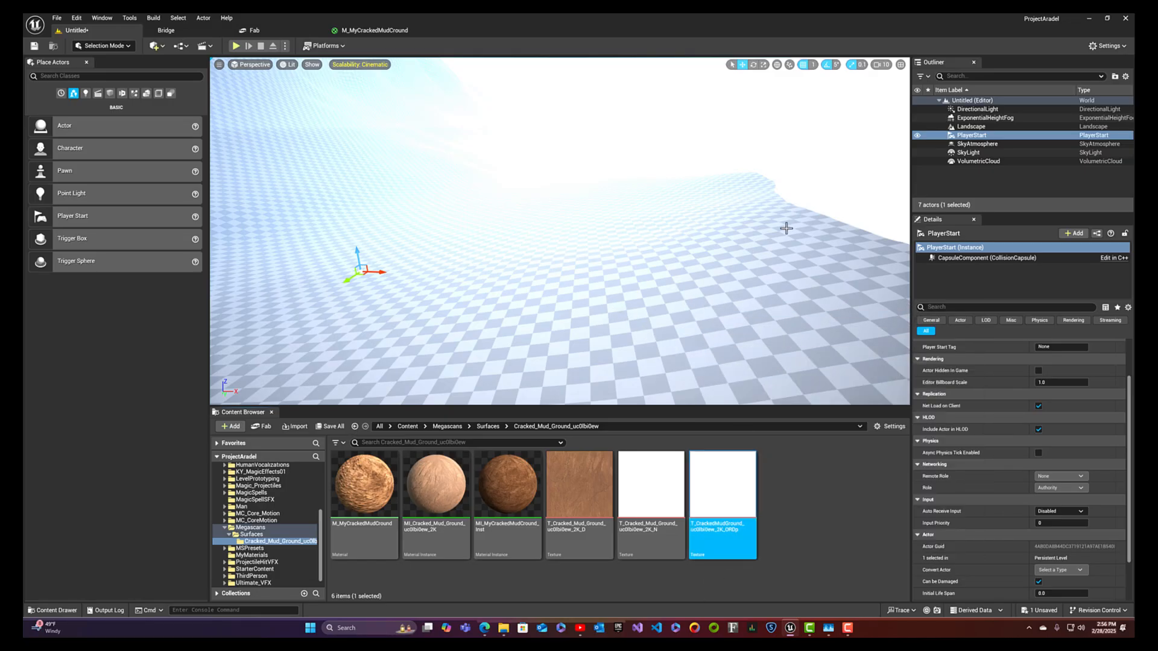
- Assign the M_MyCrackedMudGround material as the Landscape Material of the Landscape actor
left_click(972, 127)
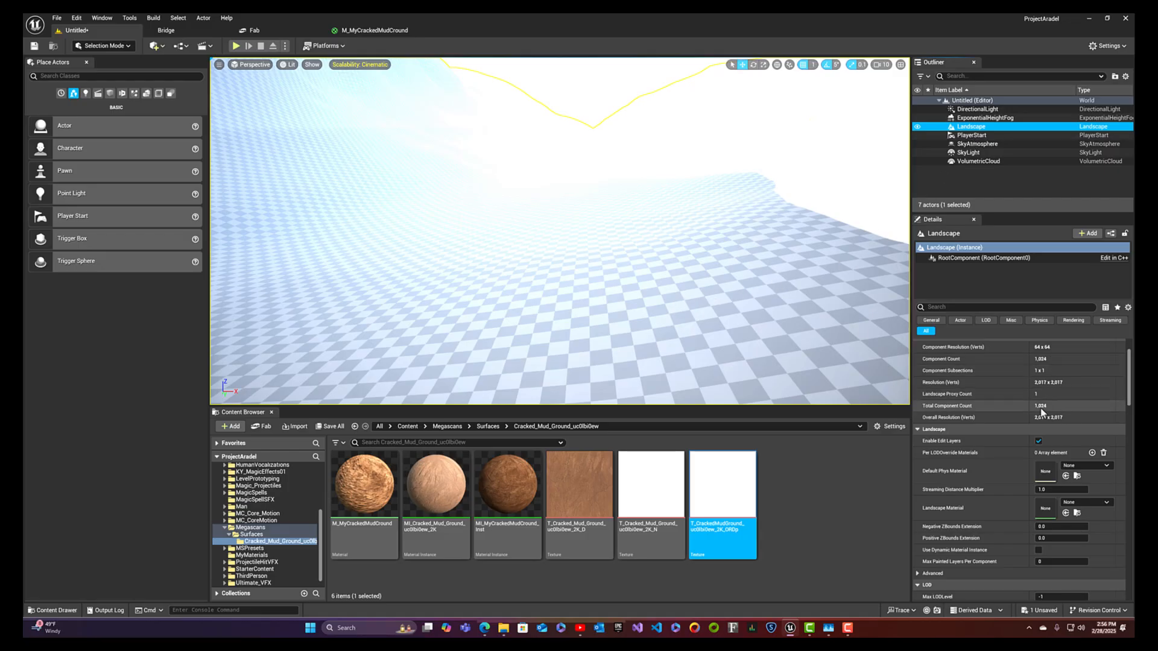
left_click(964, 128)
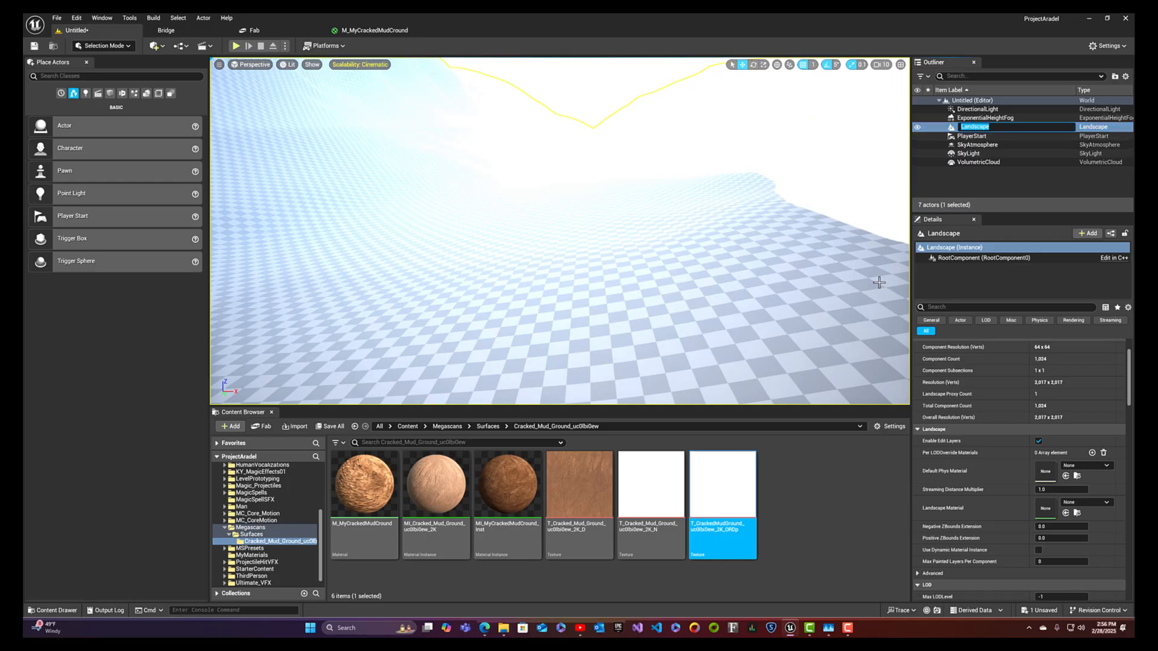
scroll(980, 494, "down", 3)
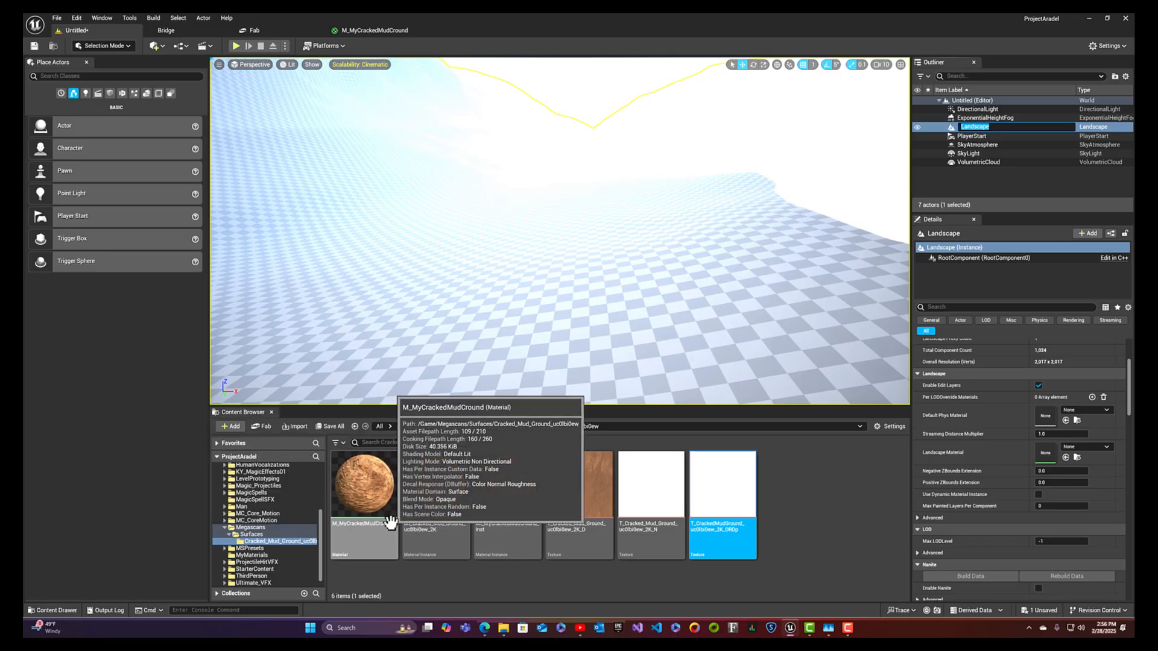
left_click_drag(371, 519, 801, 428)
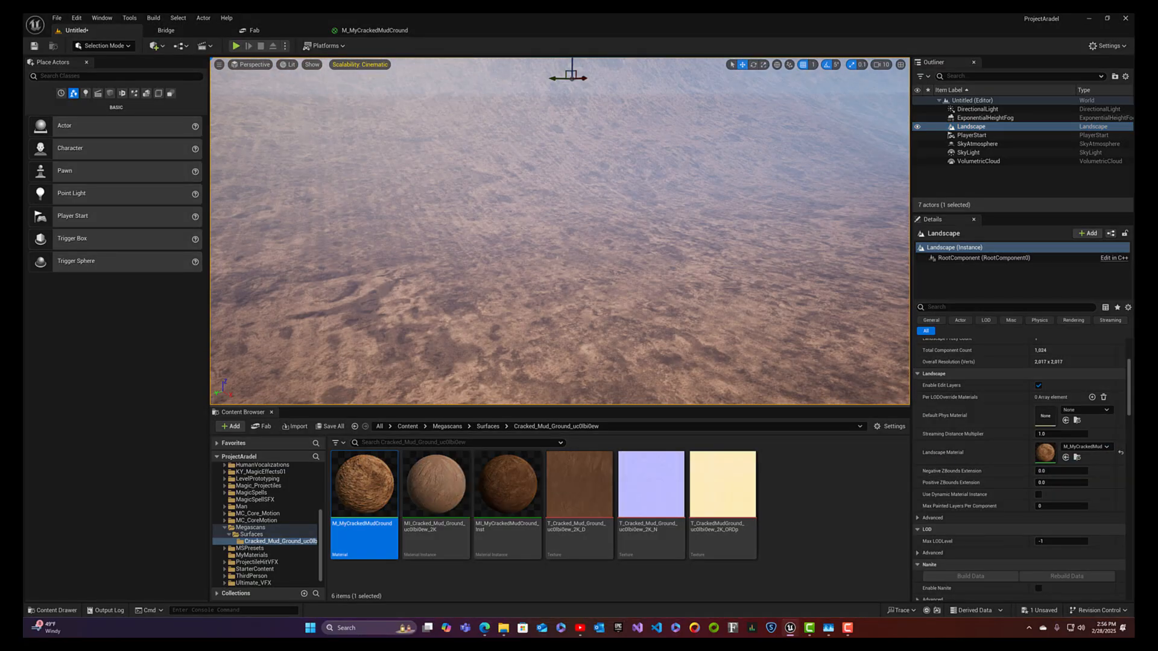
- Rotate the directional light to change the sun's angle over the mud-covered landscape
right_click_drag(560, 231, 829, 241)
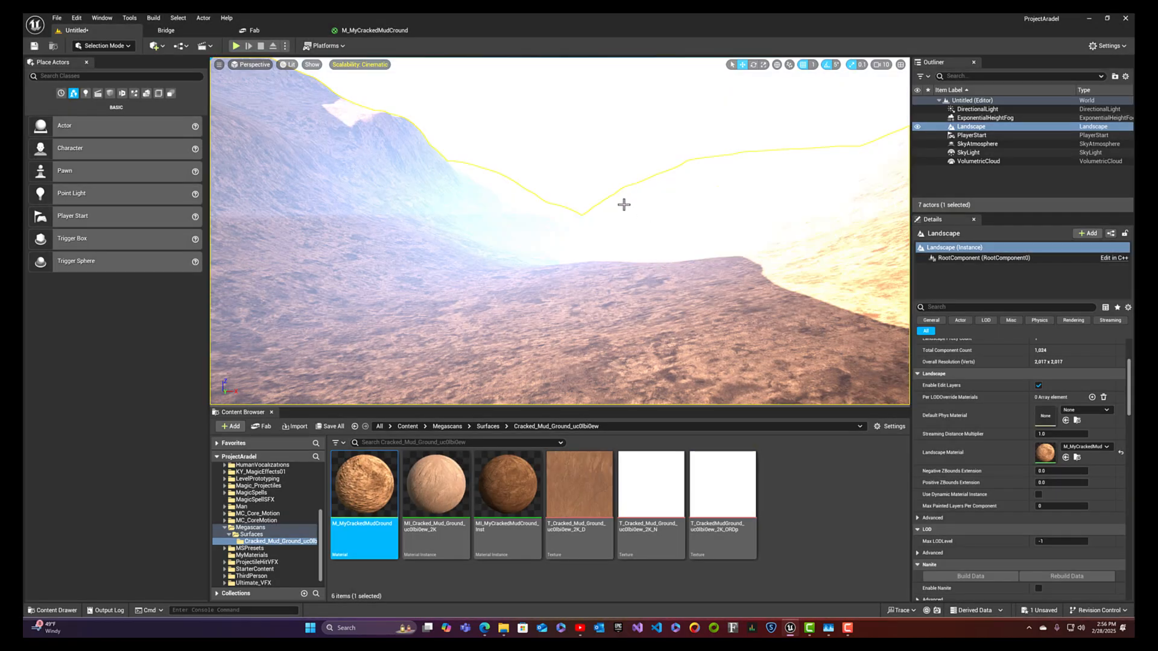
key("ctrl+l")
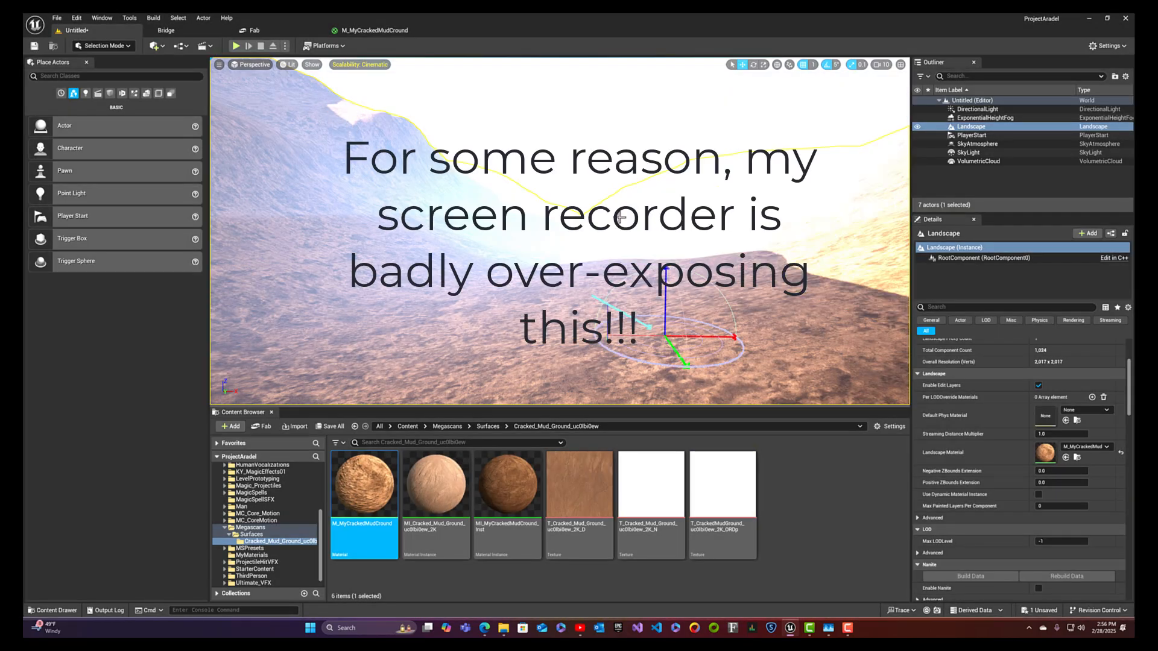
key("ctrl+l")
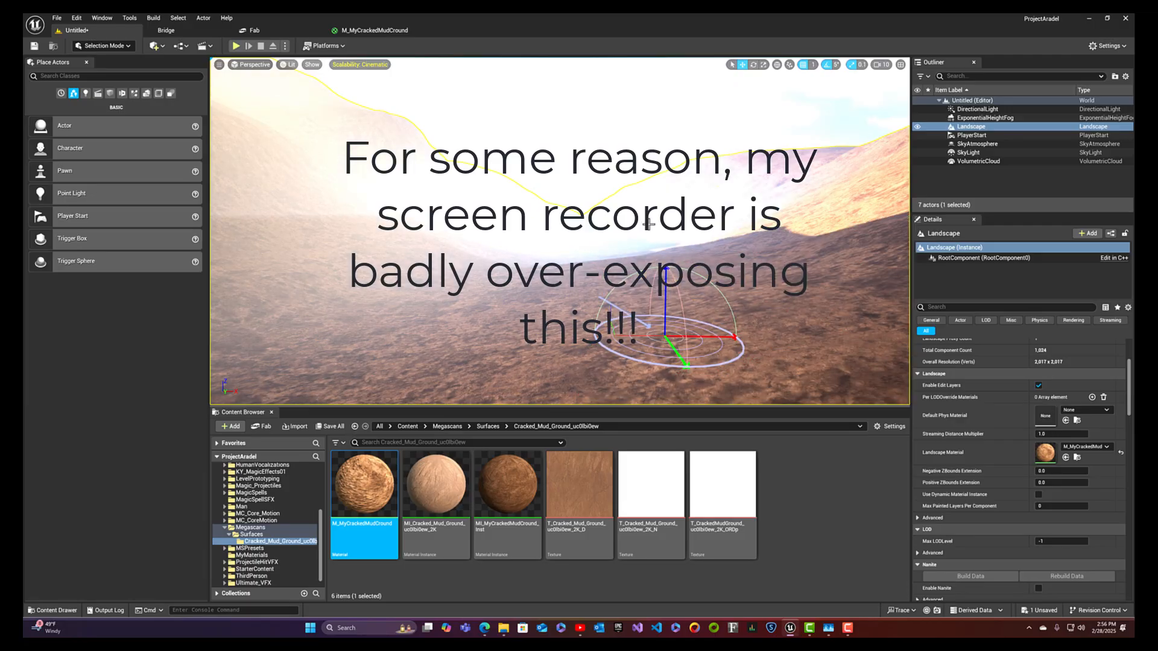
key("ctrl+l")
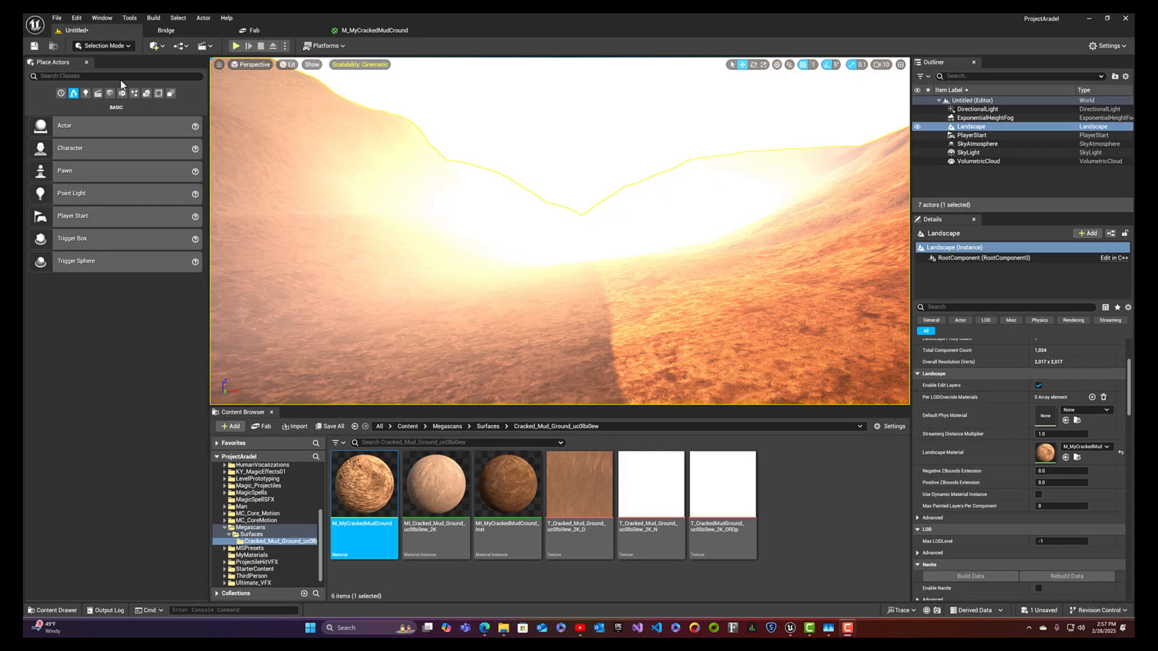
- Add a Post Process Volume to the level and enable its Infinite Extent (Unbound) option
left_click(120, 77)
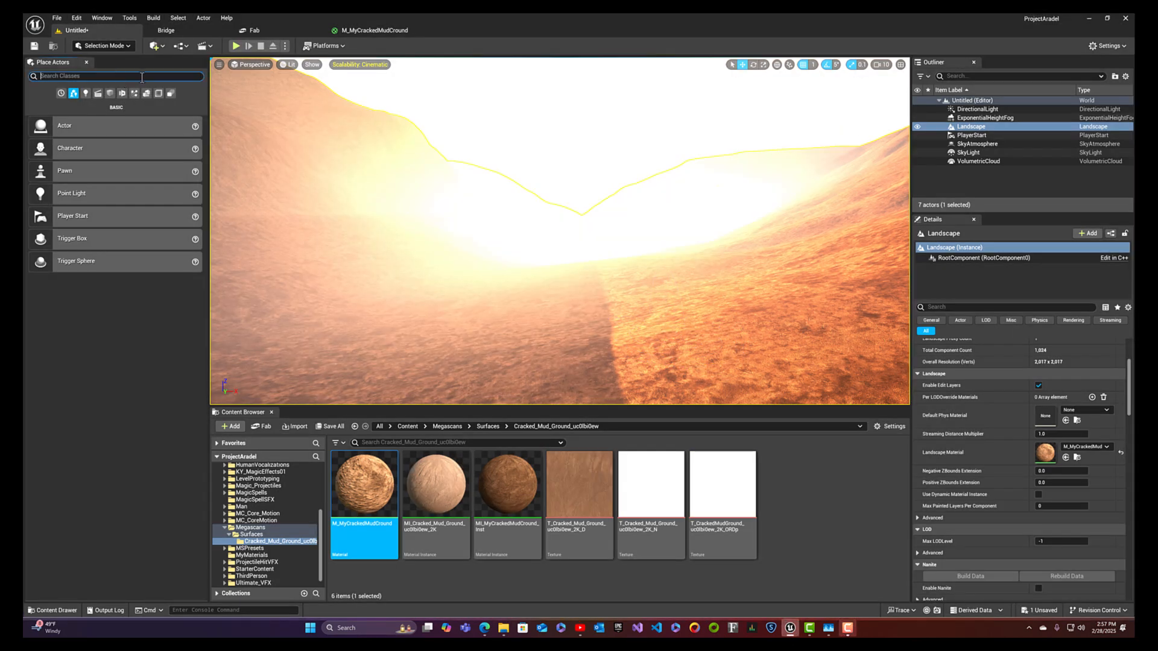
type("post")
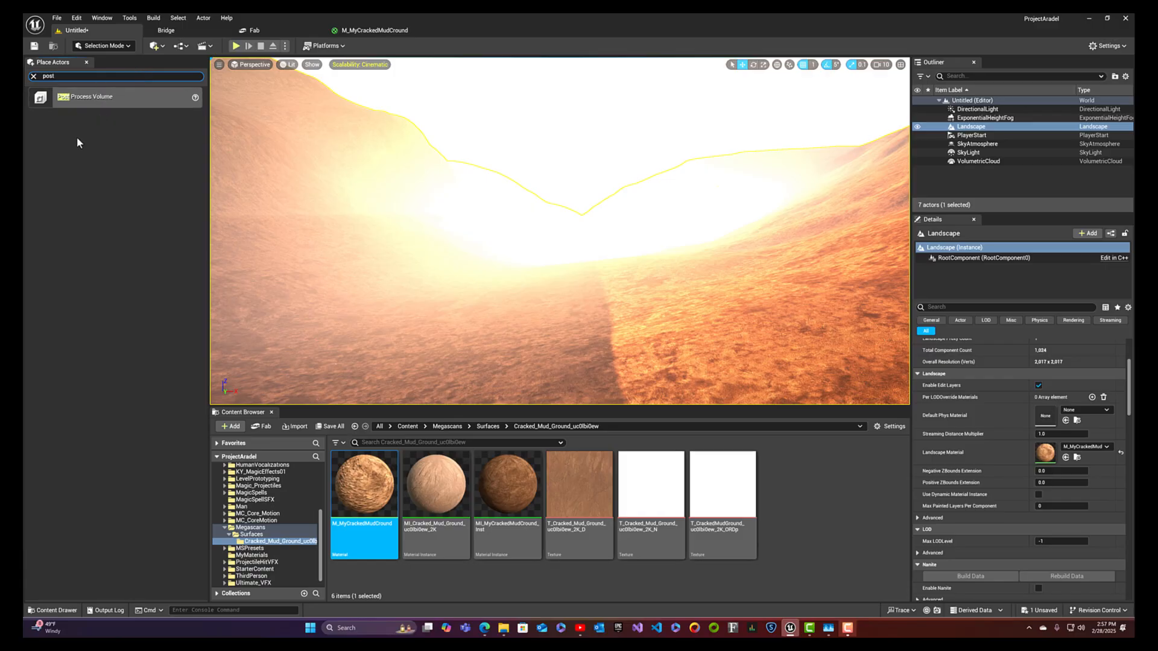
left_click_drag(90, 97, 331, 280)
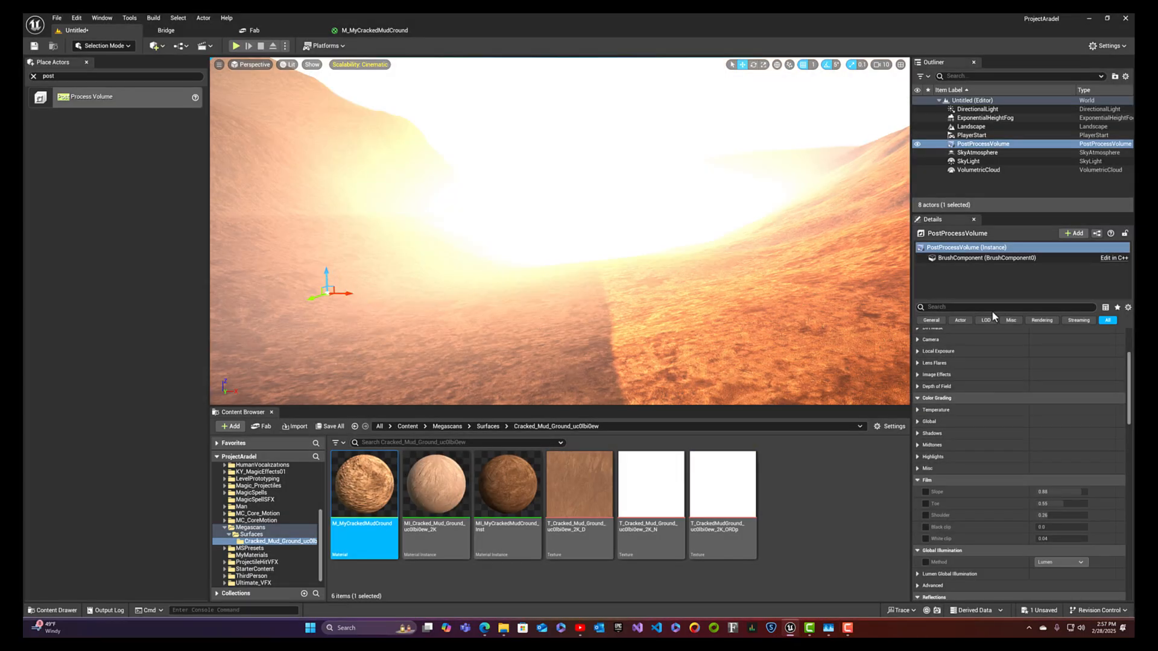
left_click(992, 308)
type("inf")
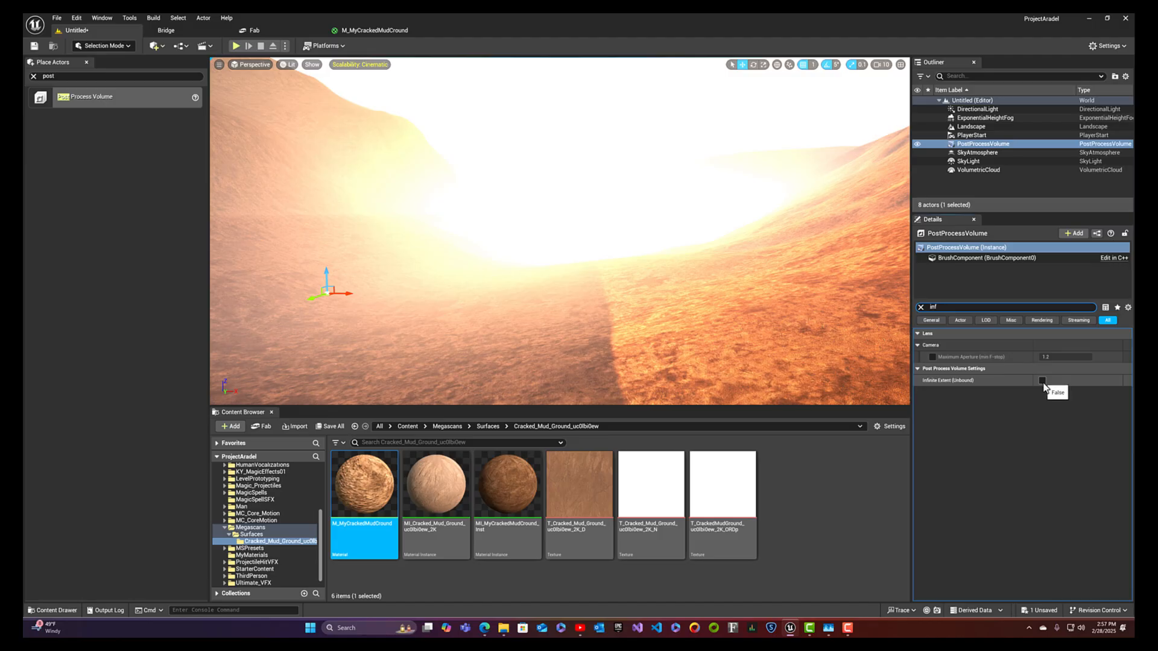
left_click(1042, 382)
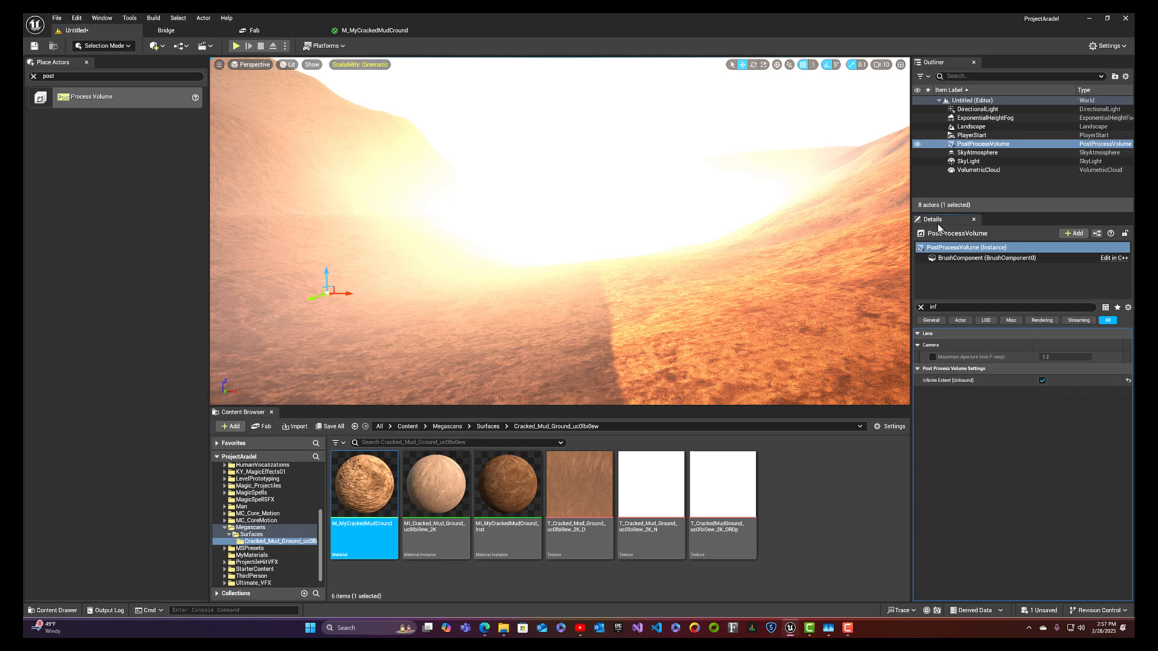
- Override the Post Process Volume's Metering Mode, Exposure Compensation and Apply Physical Camera Exposure, with metering set to Manual and physical camera exposure off
left_click(920, 309)
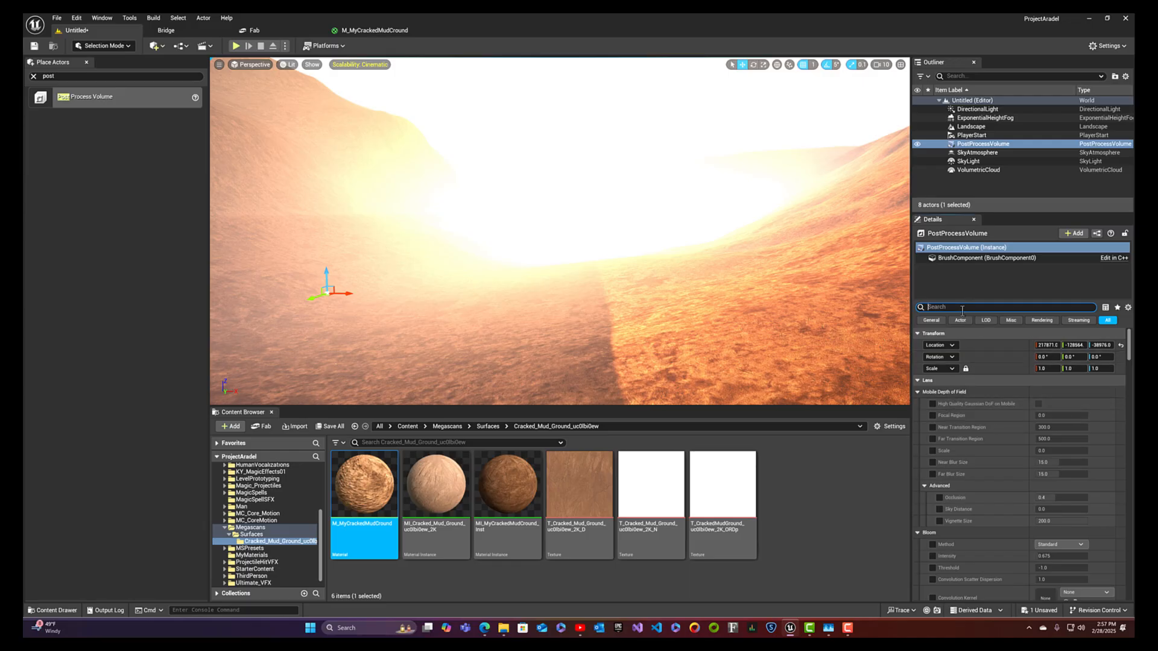
type("exp")
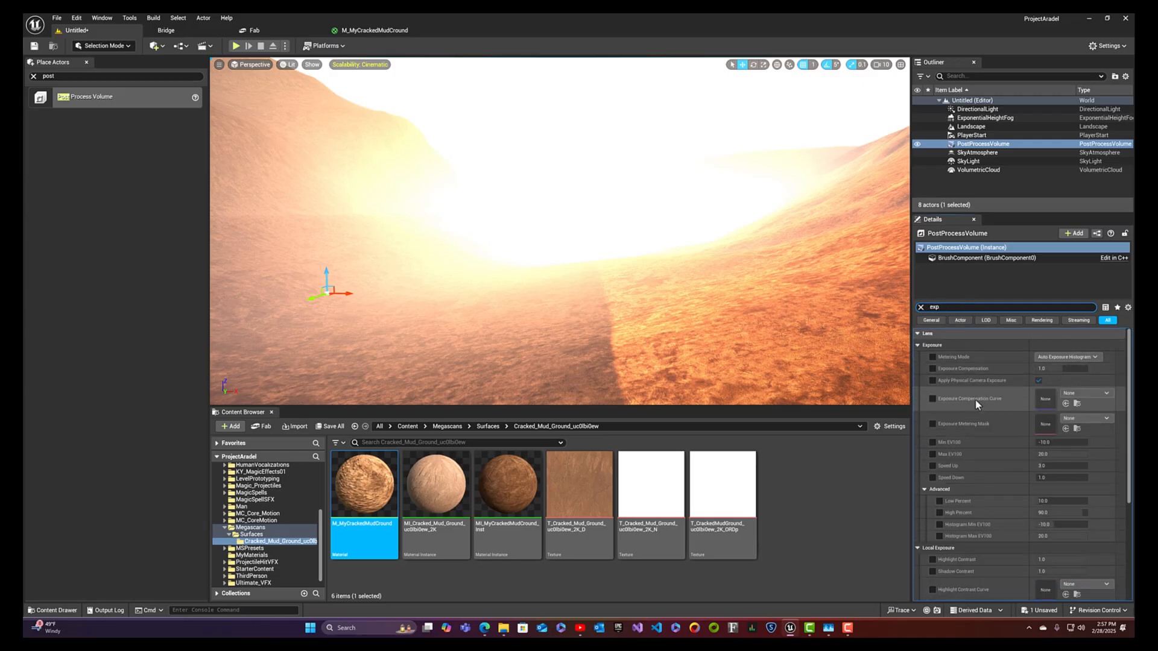
left_click(932, 357)
left_click(932, 369)
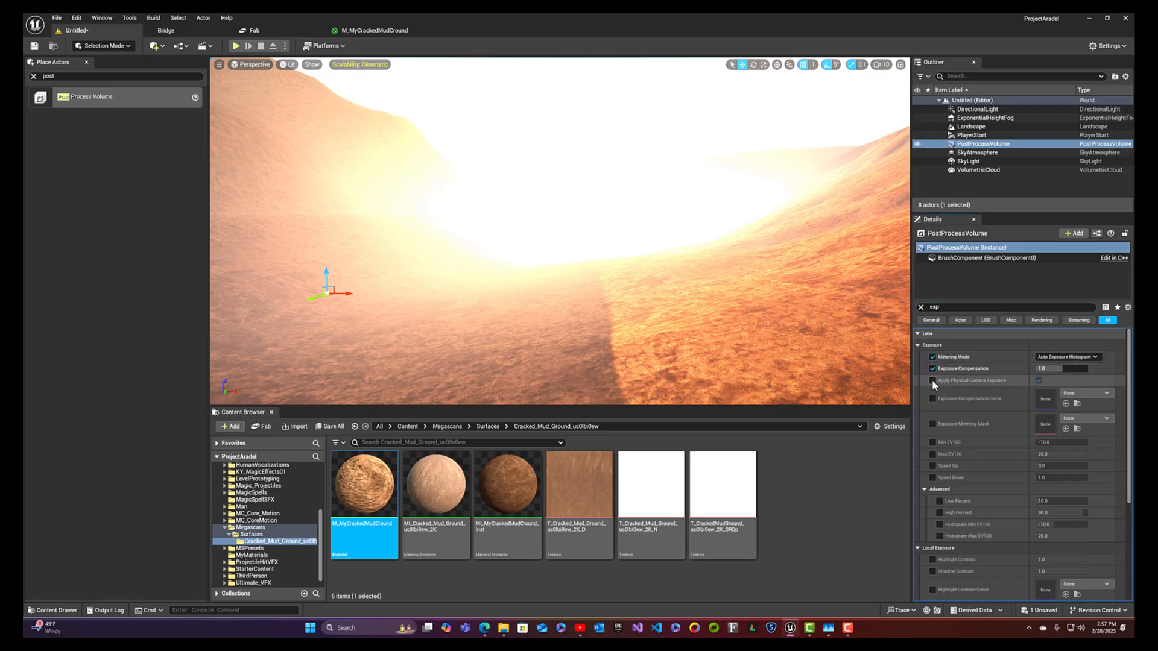
left_click(932, 380)
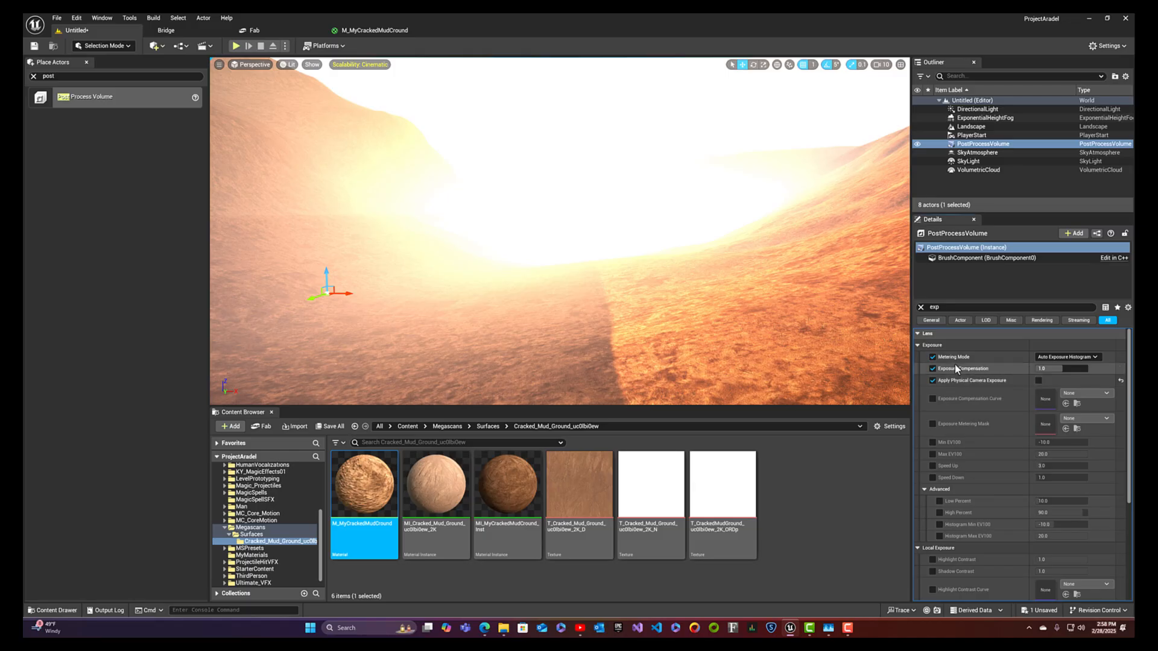
left_click(1066, 357)
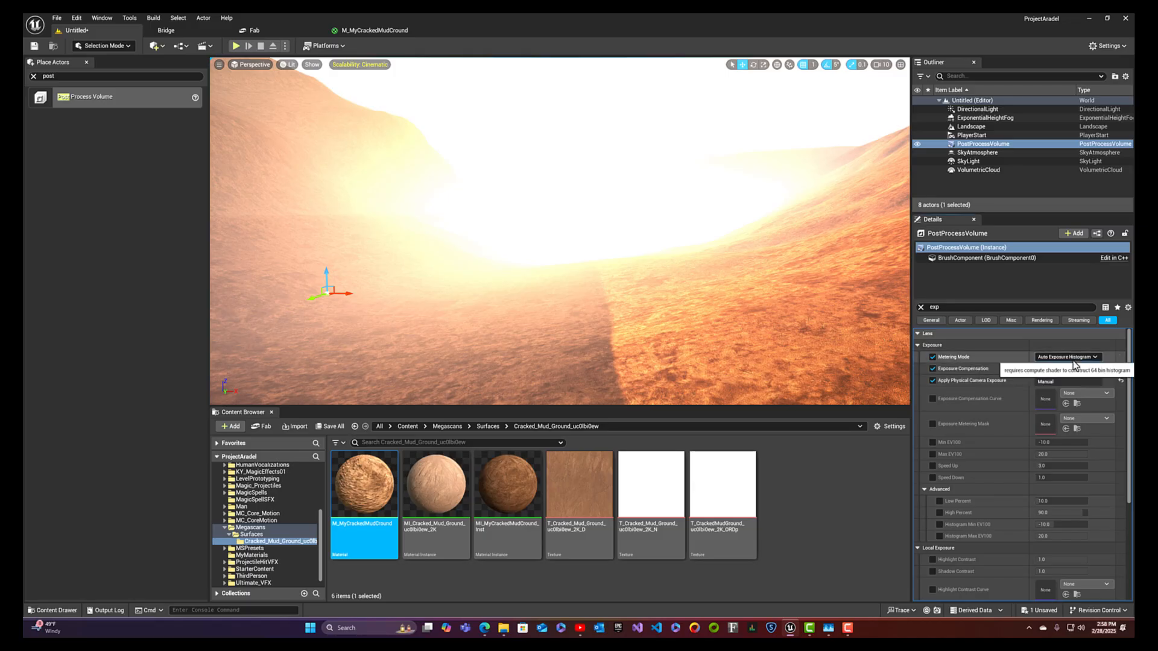
left_click(1053, 382)
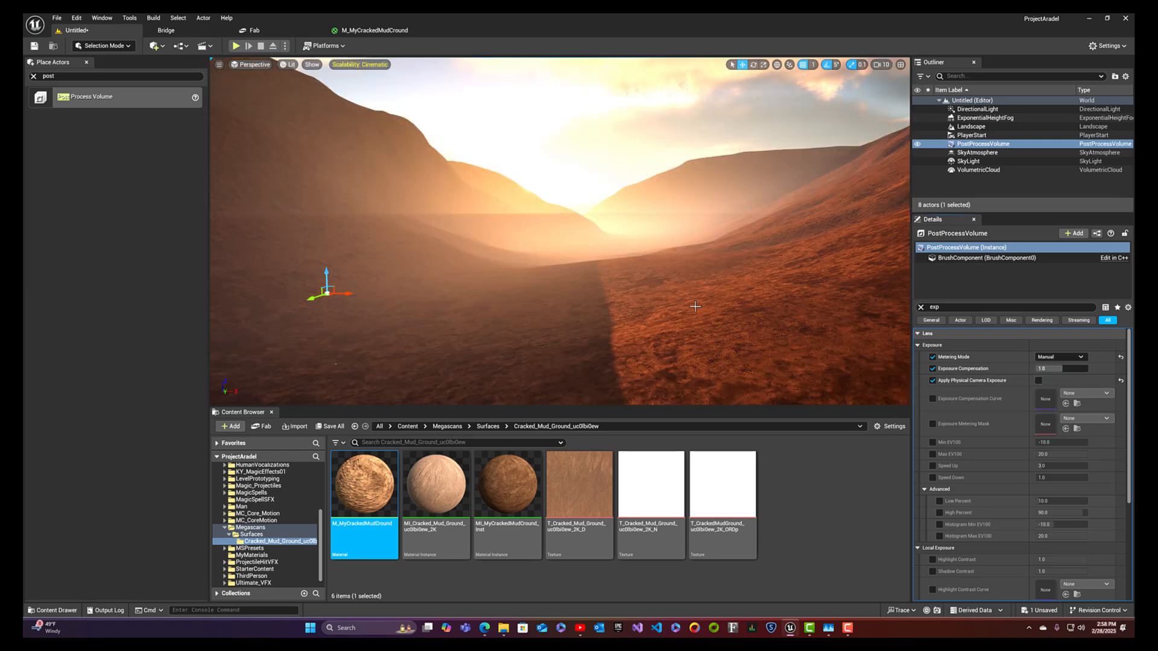
left_click(1059, 369)
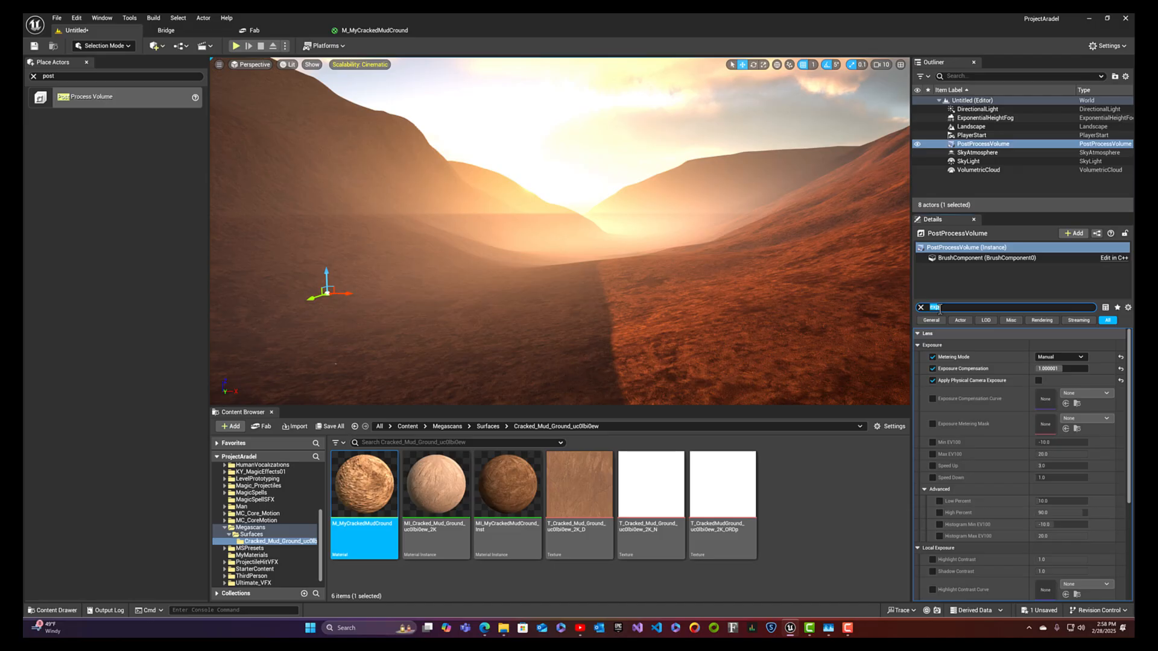
- Override the Post Process Volume's Bloom Method and set it to Convolution, clearing the property filter when done
type("bloom")
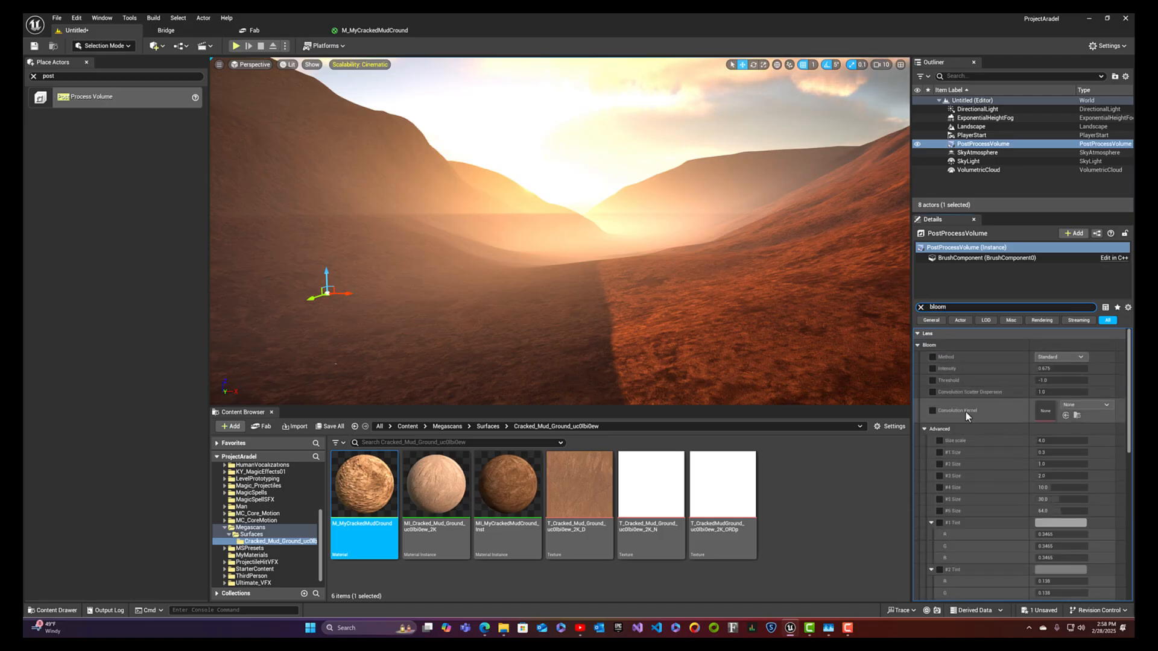
left_click(933, 357)
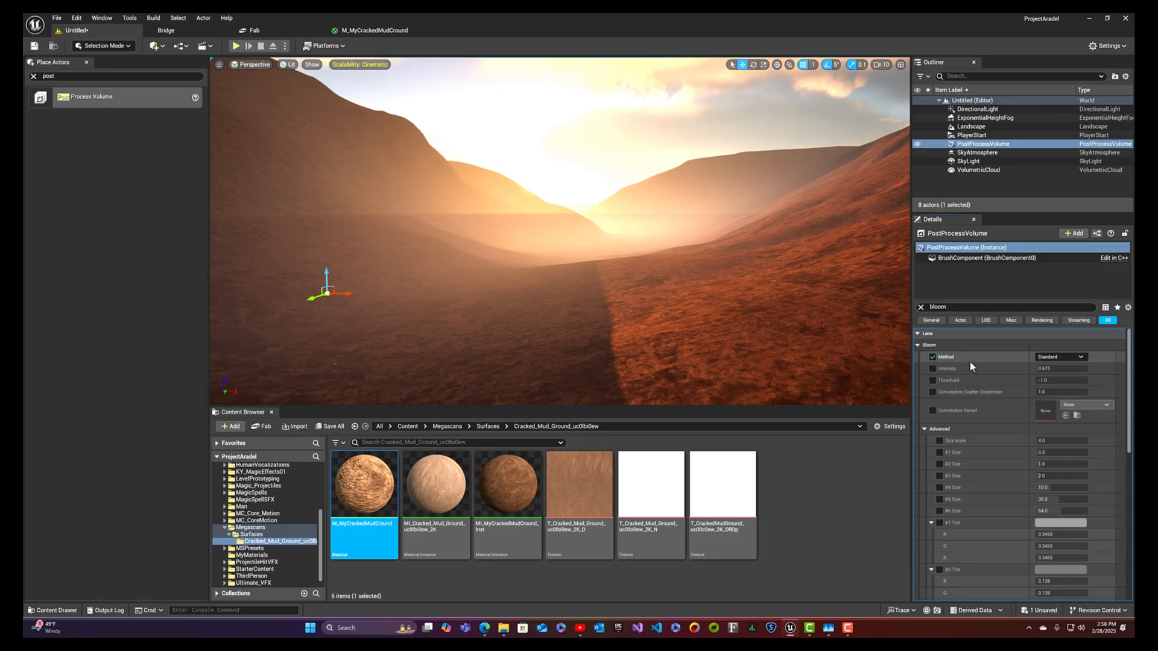
left_click(1049, 358)
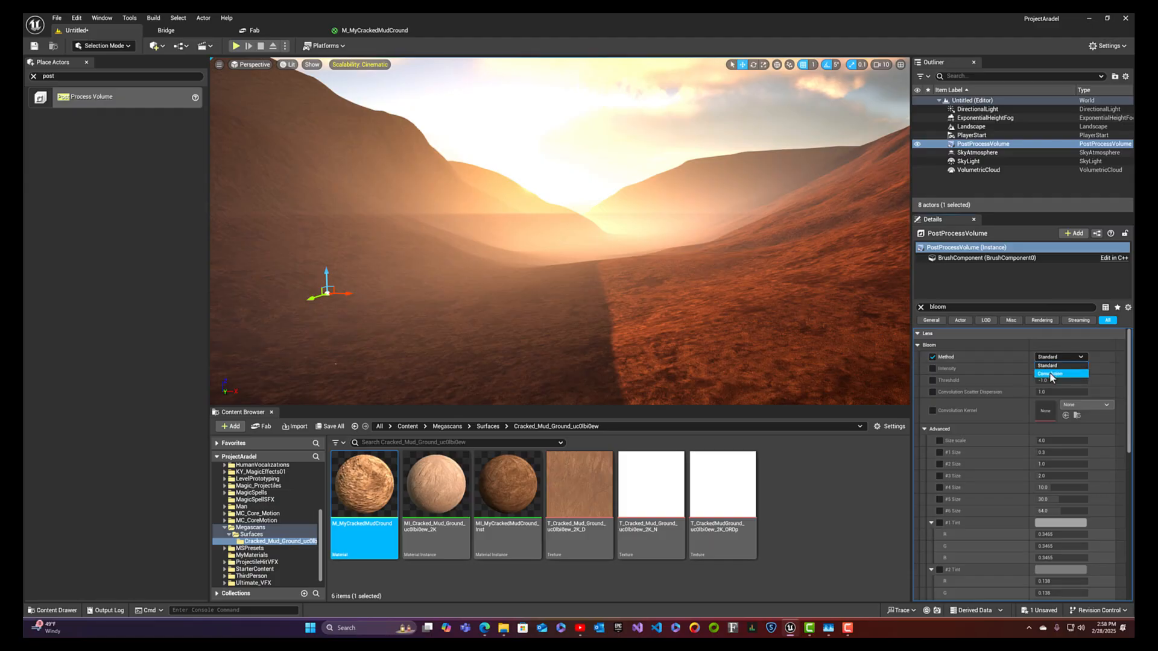
left_click(1049, 376)
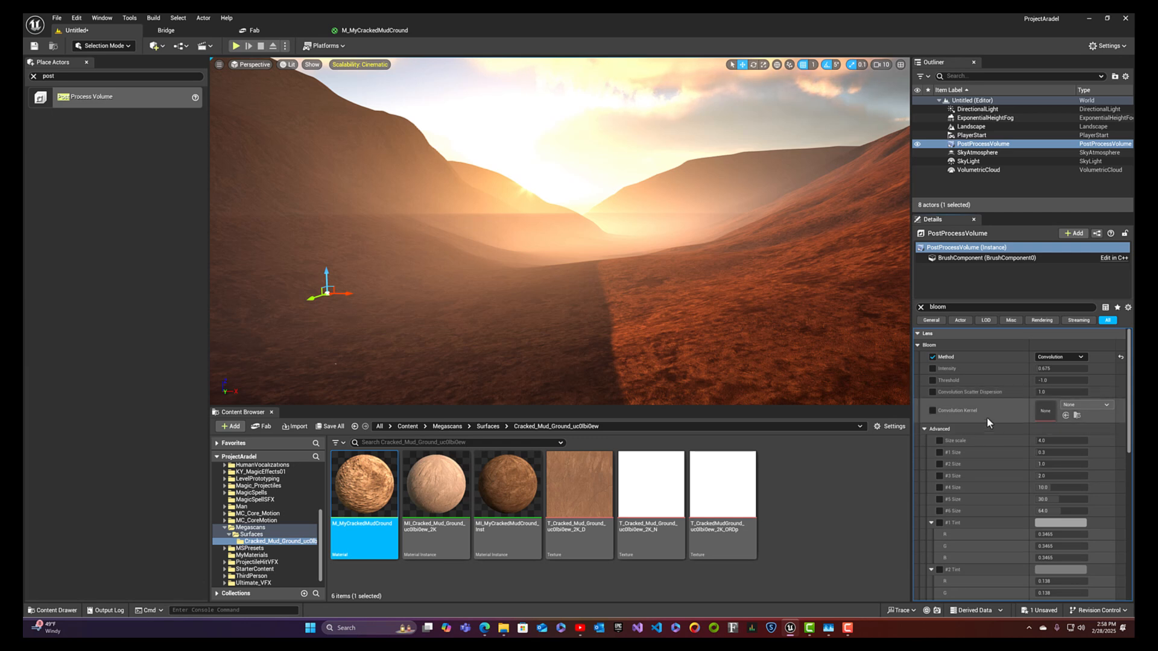
left_click(920, 307)
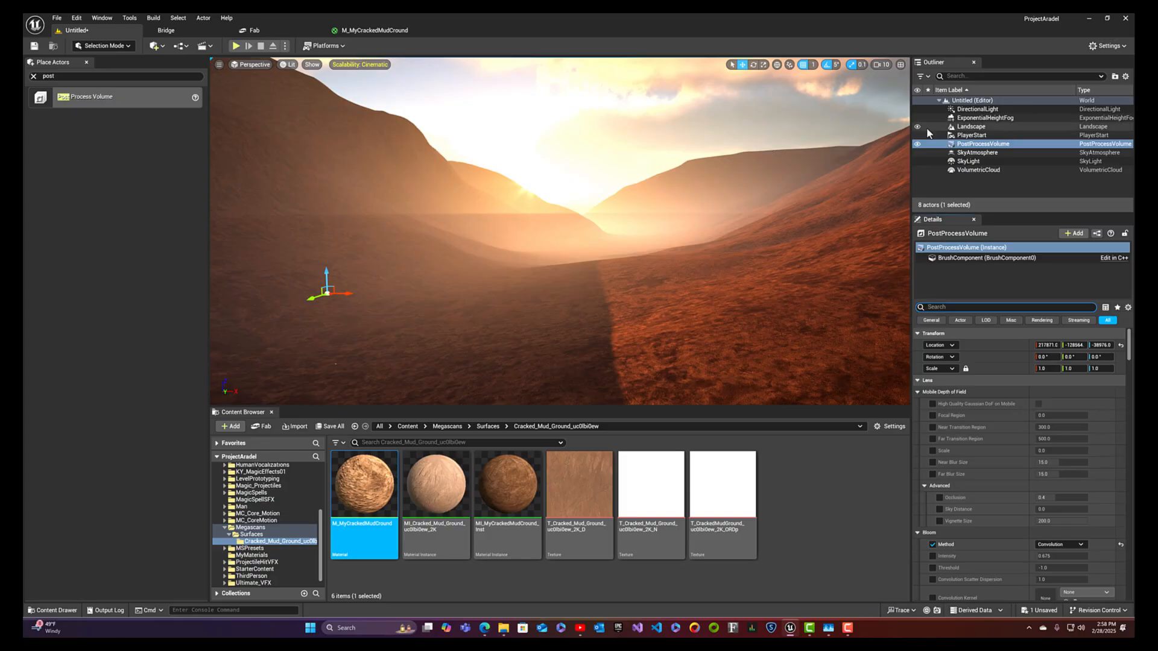
- Set the directional light's Source Angle to about 1.66 and its Intensity to 4 lux, after trying 2 lux
left_click(972, 109)
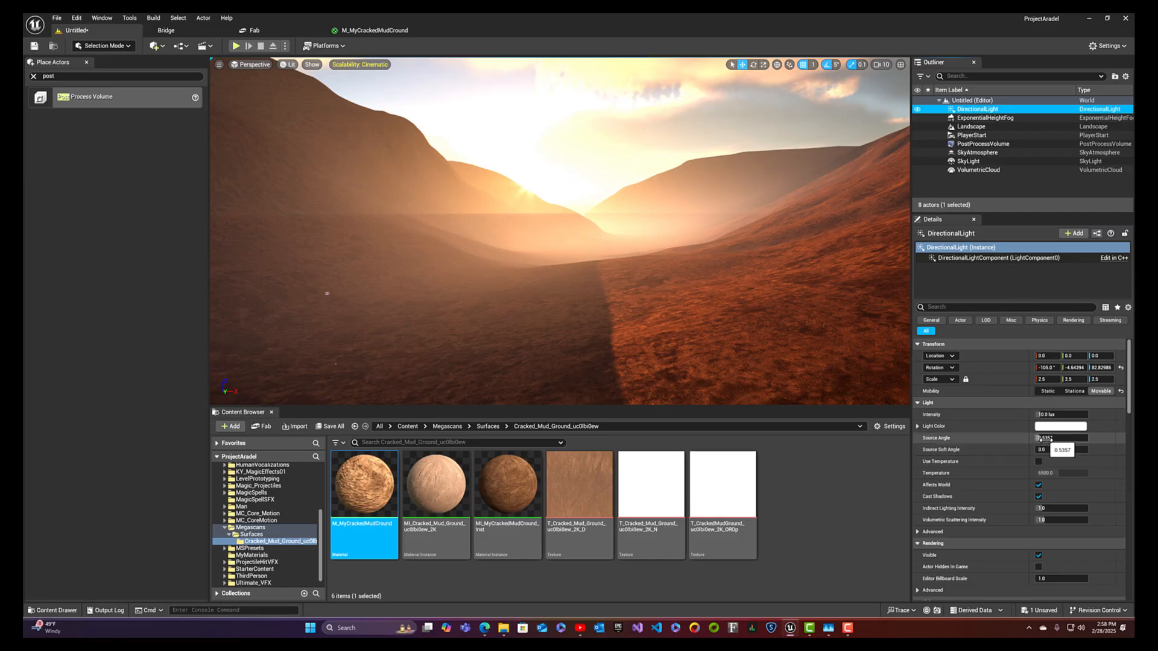
left_click_drag(1038, 439, 1077, 439)
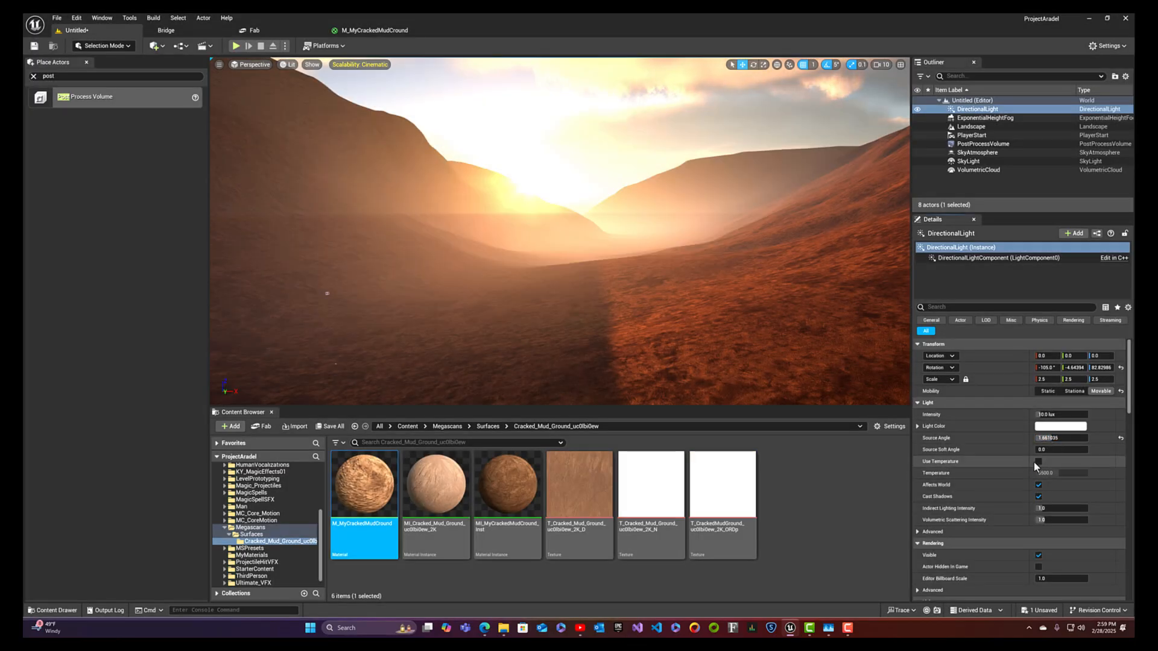
left_click(1052, 414)
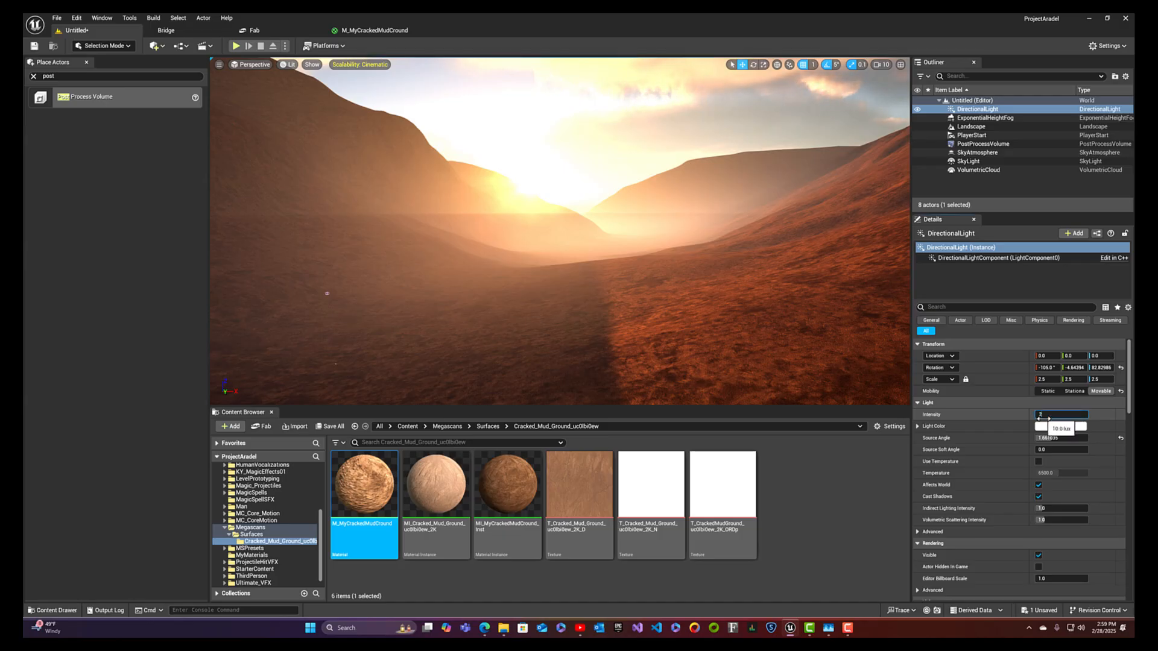
key("Return")
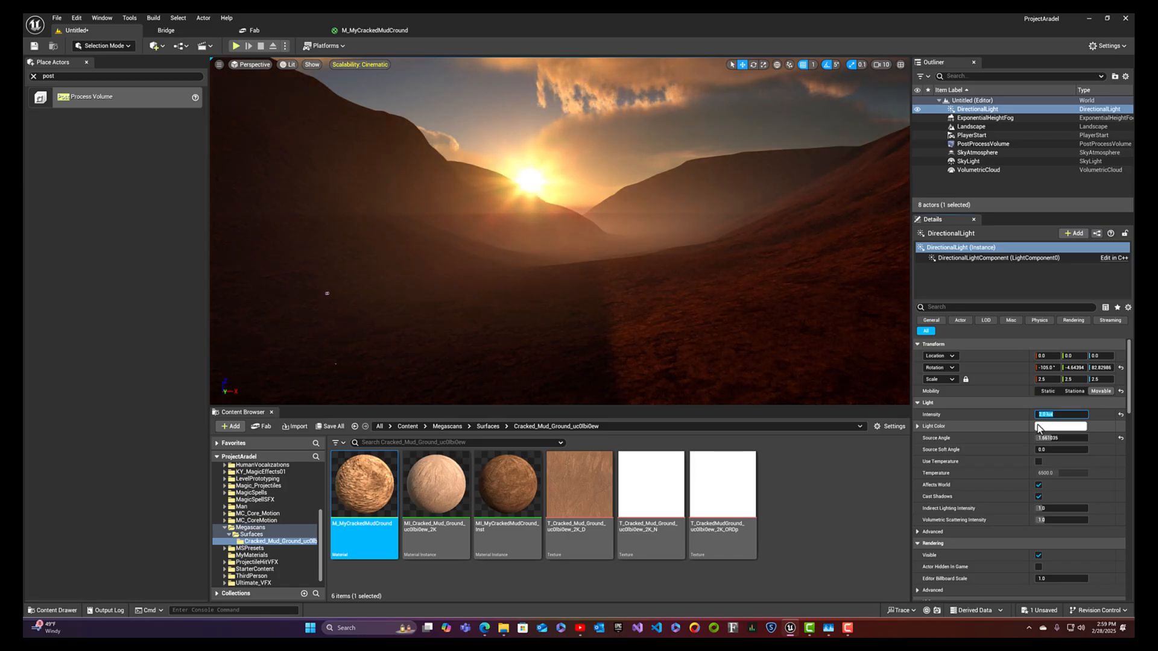
type("4")
key("Return")
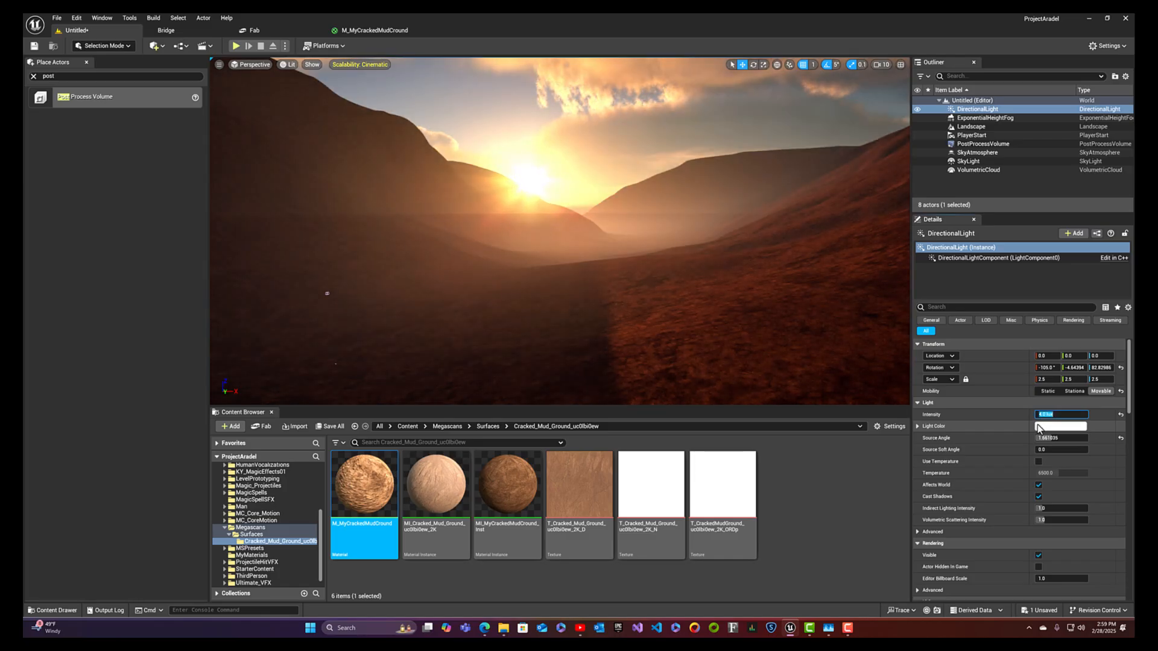
- Raise the directional light's Intensity above 4 lux to brighten the sunset over the valley
right_click_drag(669, 328, 531, 265)
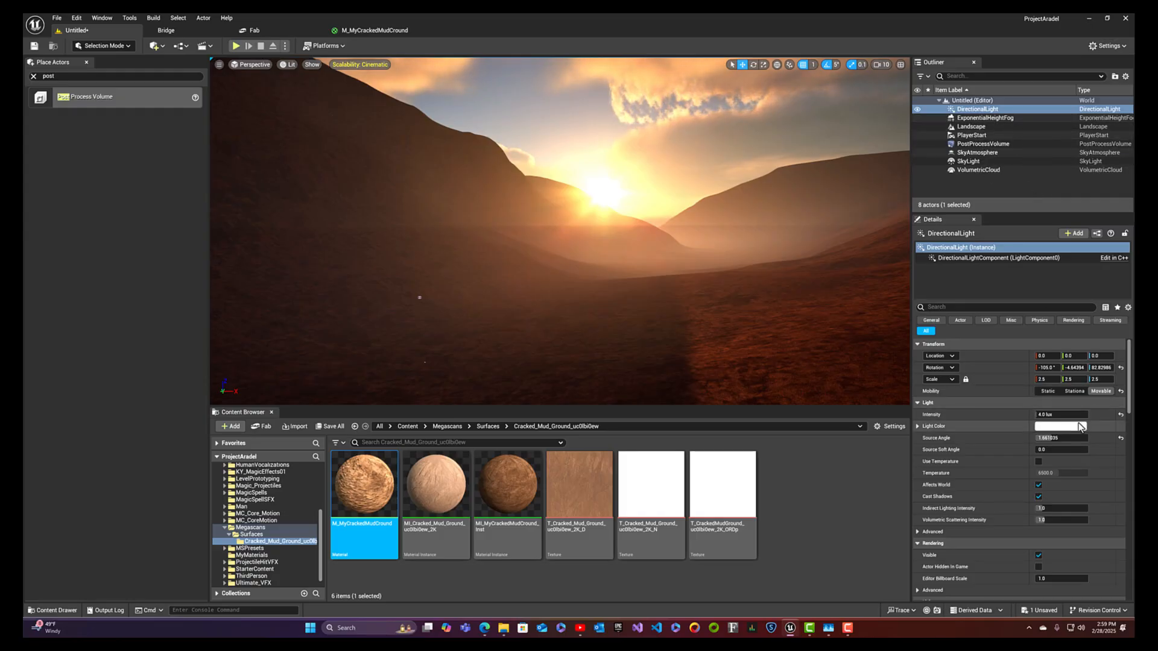
left_click(1063, 415)
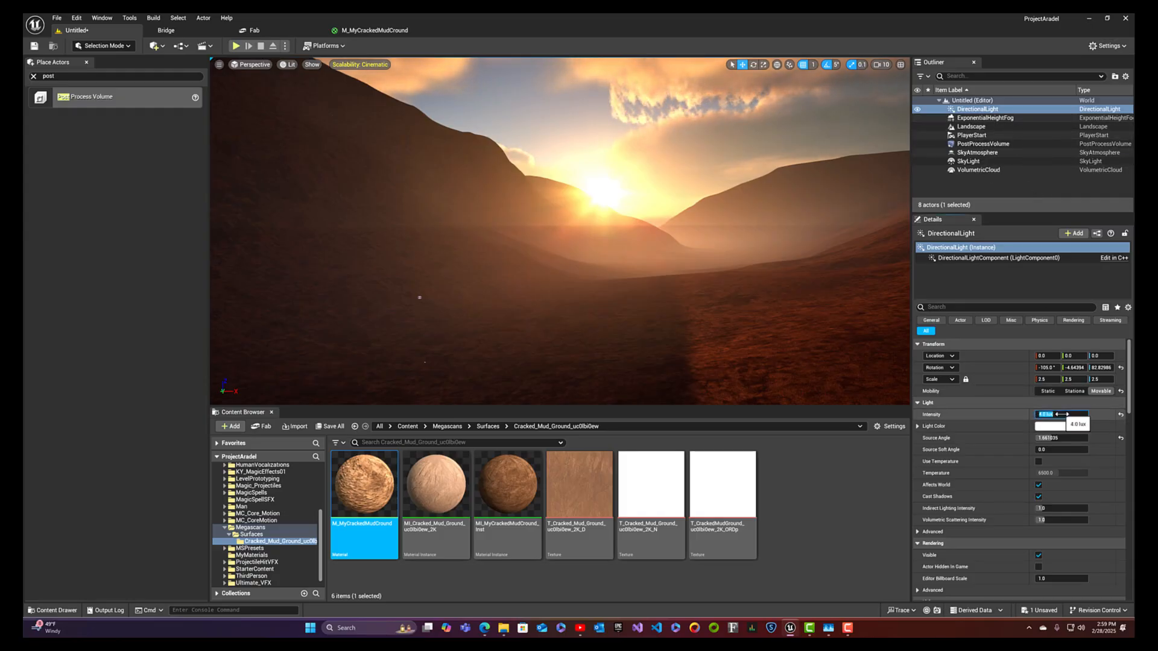
key("Return")
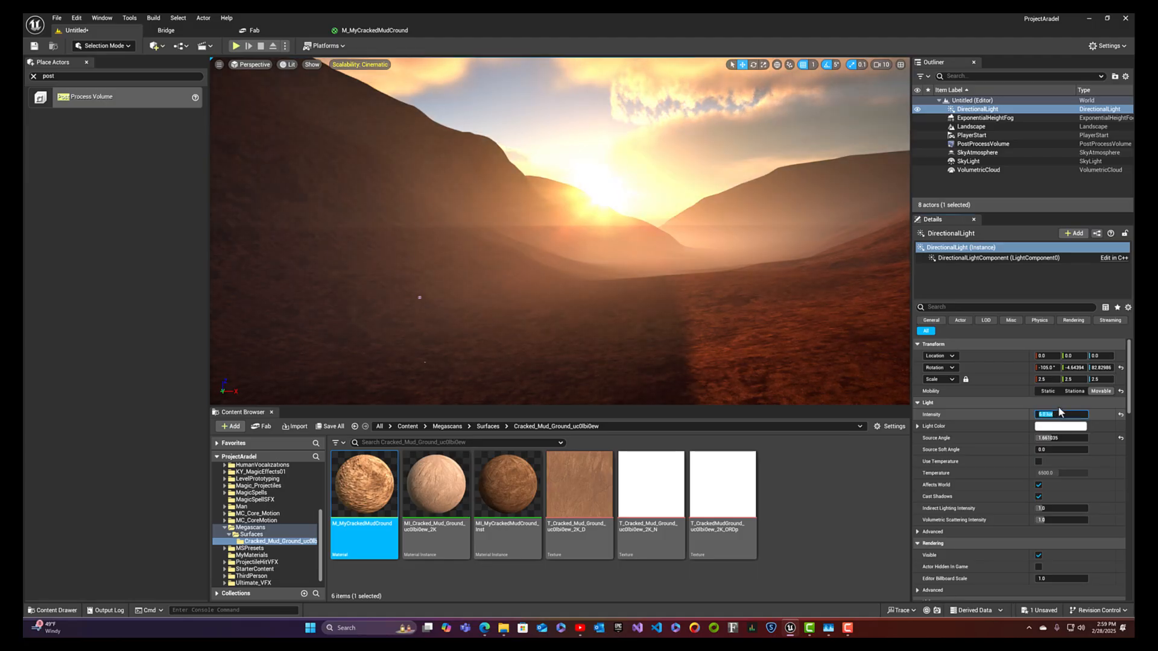
- Set the SkyLight's Intensity Scale to 4.0 to lighten the shadowed slopes
left_click(974, 162)
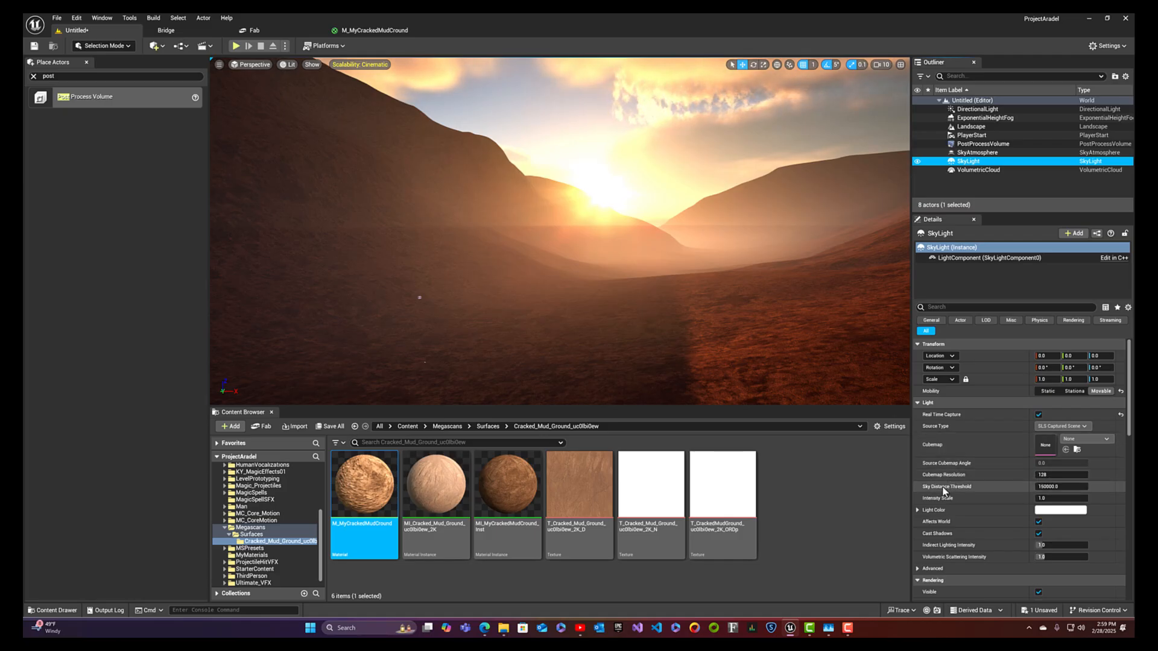
left_click(1047, 499)
key("Return")
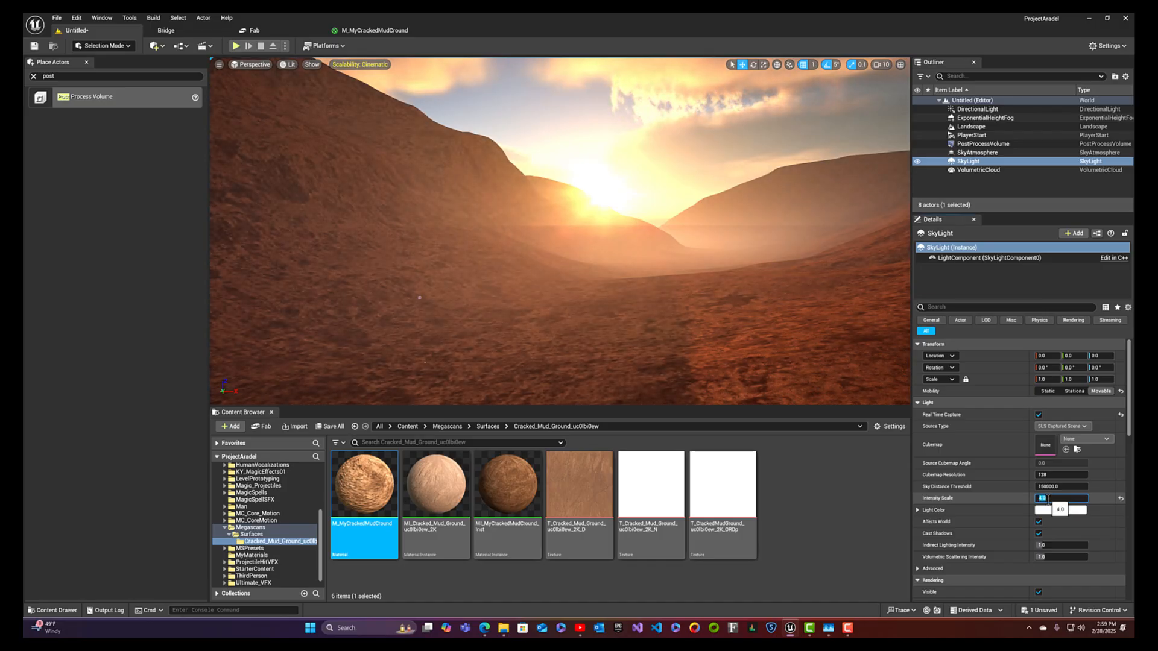
- Look over the relit hills and briefly play-test the level to check the lighting around the character
mouse_move(811, 380)
right_mouse_down()
mouse_move(757, 398)
mouse_move(594, 398)
mouse_move(826, 356)
mouse_move(573, 368)
mouse_move(808, 357)
right_mouse_up()
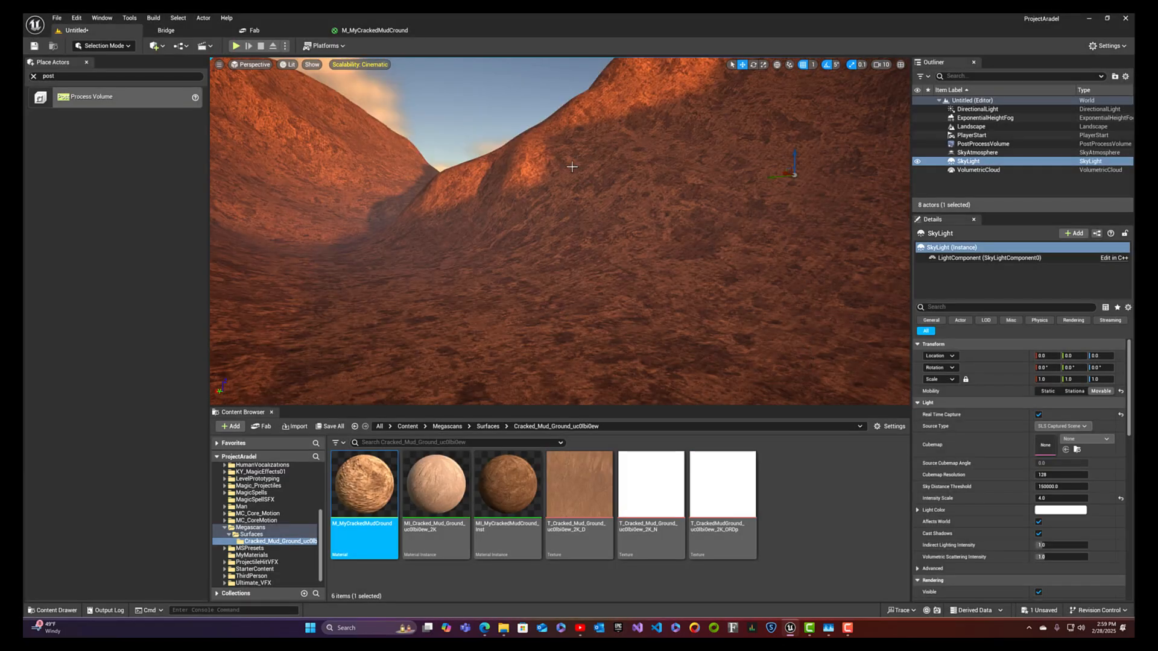
left_click(236, 47)
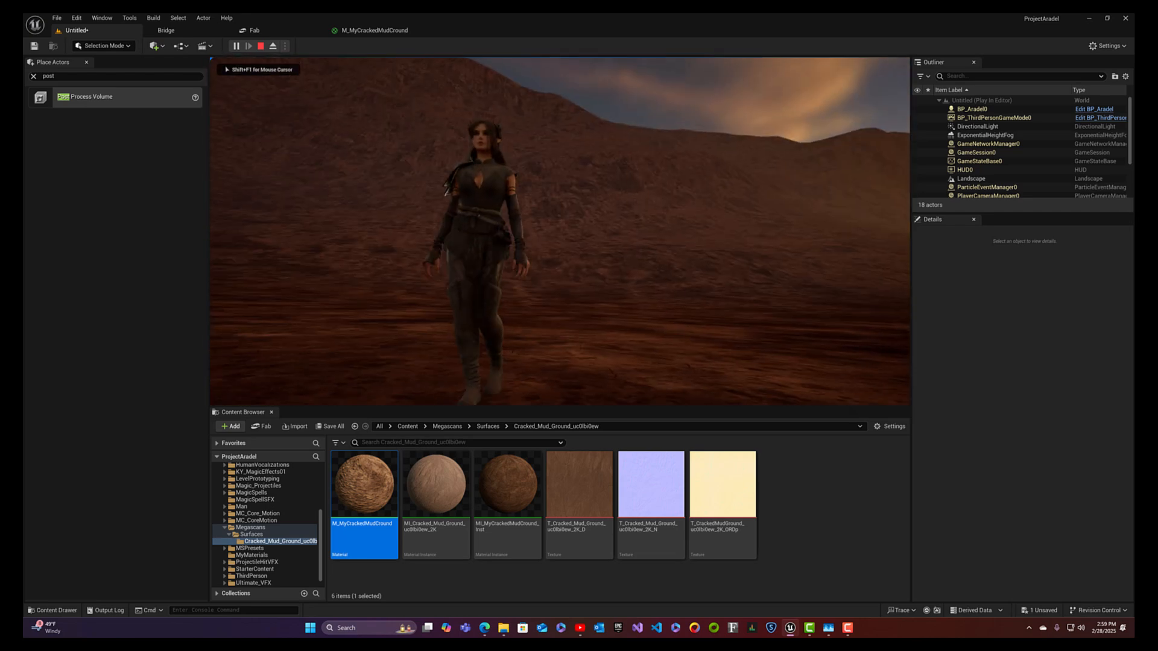
key("Escape")
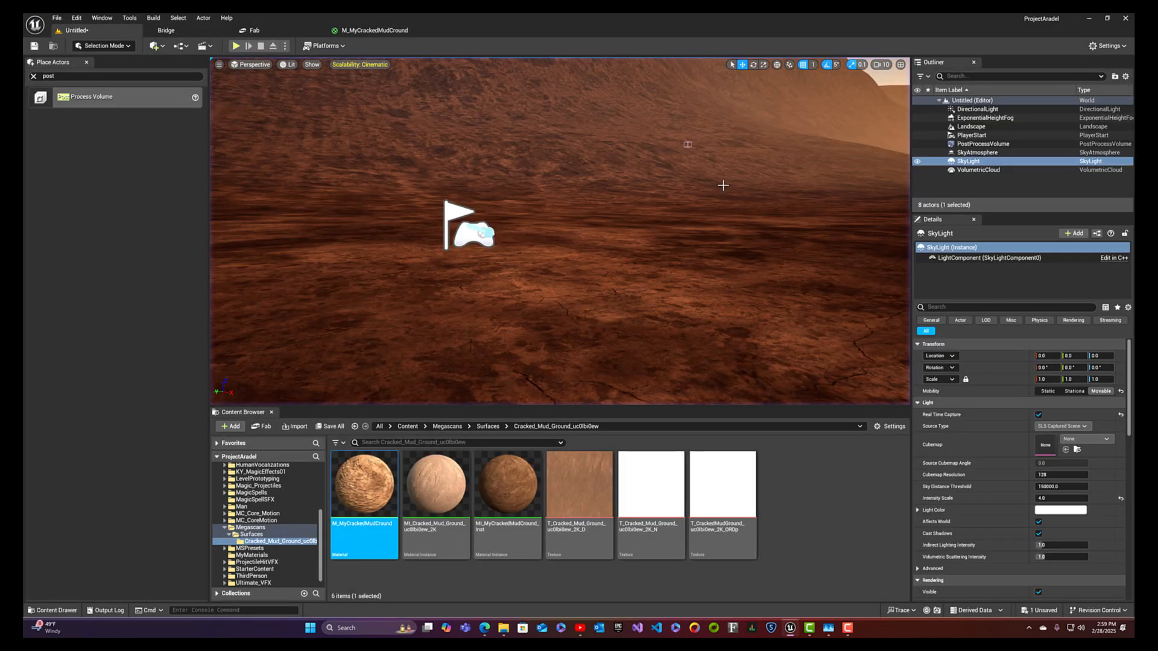
- Find the Post Process Volume's exposure settings and raise the Exposure Compensation to about 2.6
left_click(975, 145)
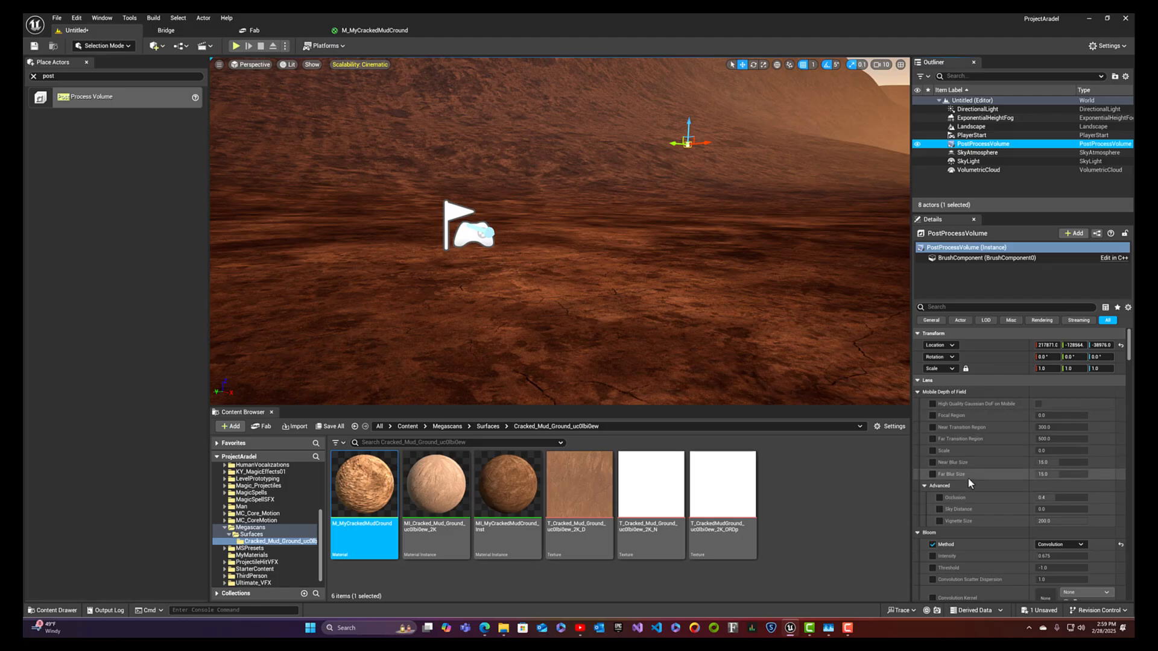
scroll(961, 508, "down", 5)
scroll(961, 507, "down", 3)
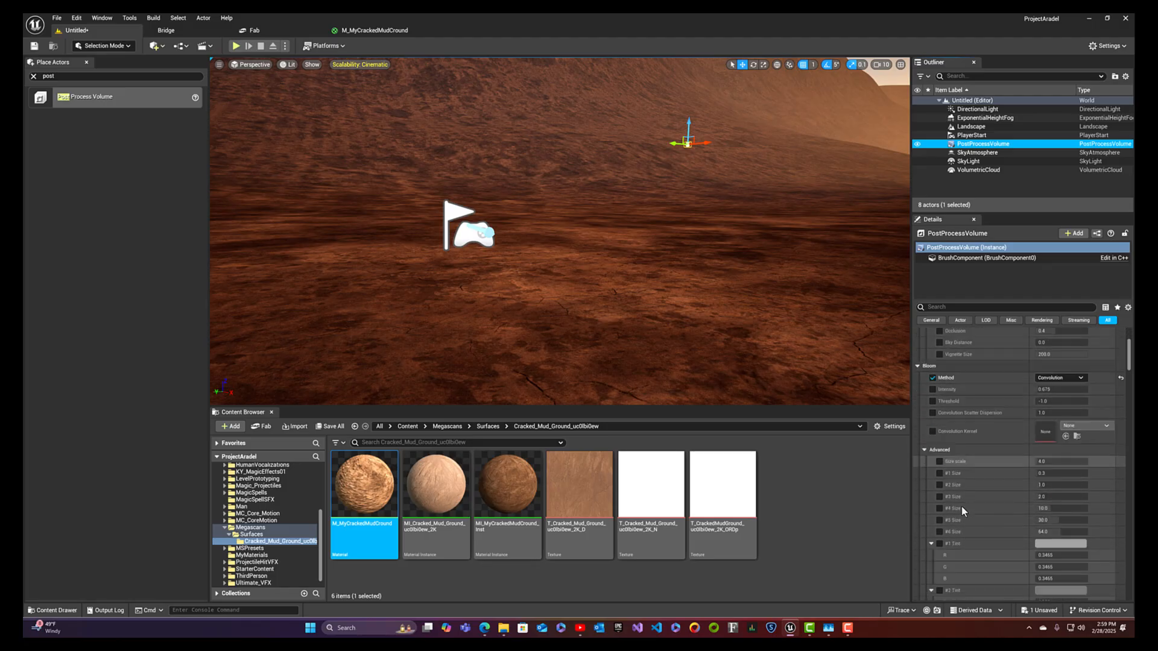
left_click(945, 308)
type("exp")
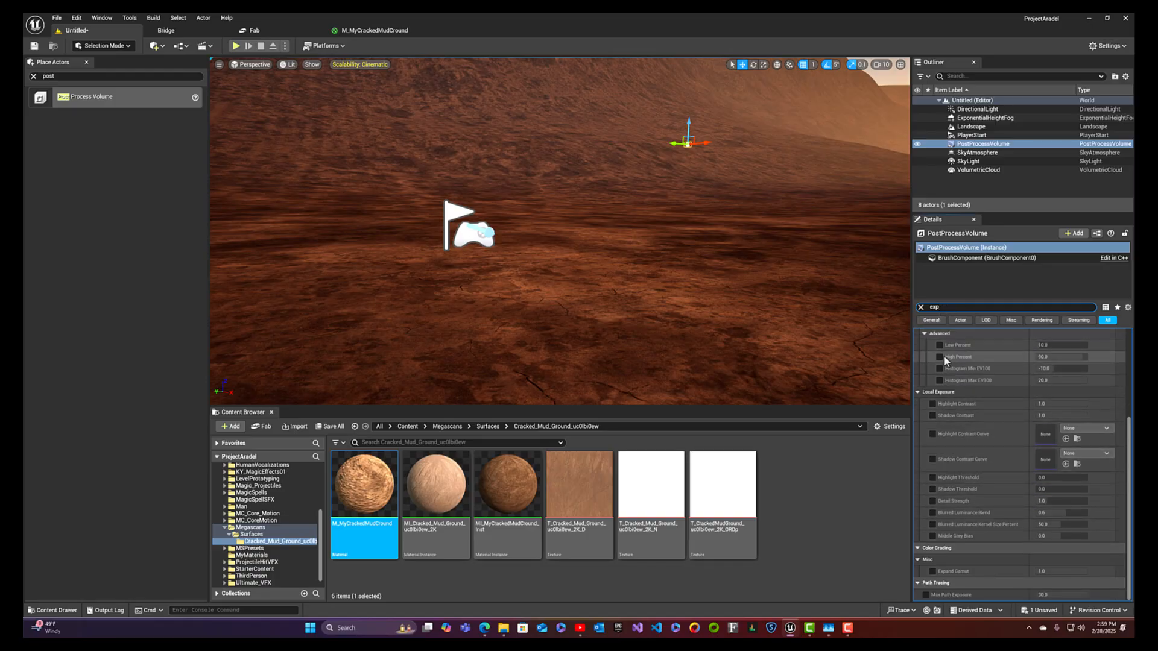
scroll(950, 378, "up", 3)
scroll(949, 381, "up", 4)
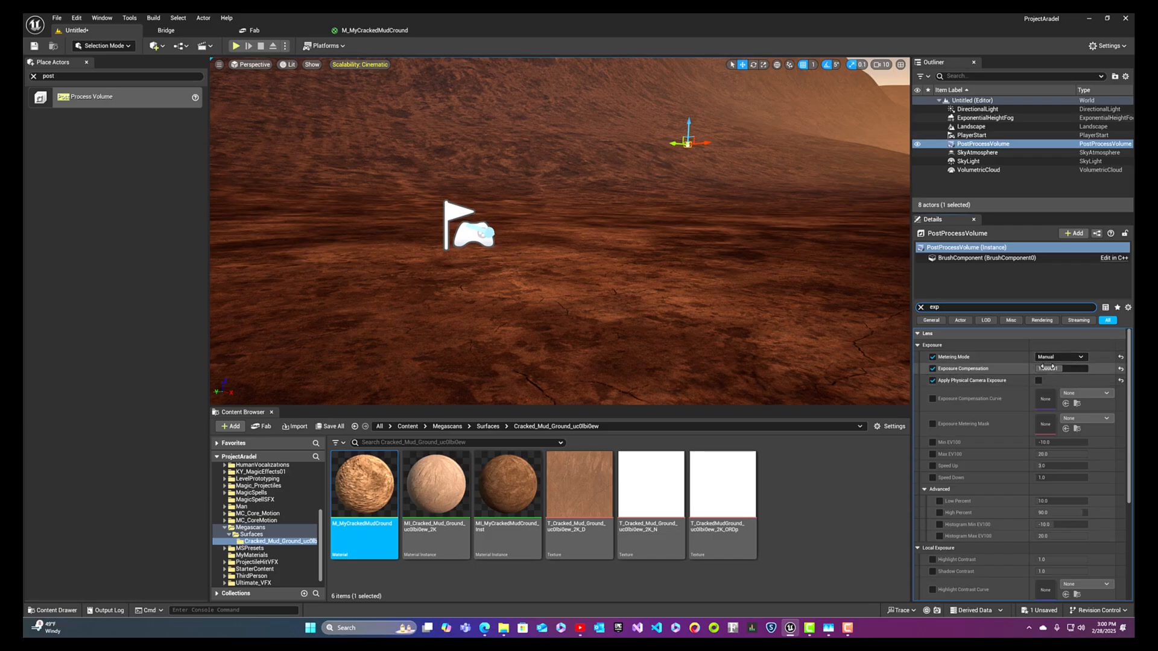
left_click_drag(1052, 369, 1124, 369)
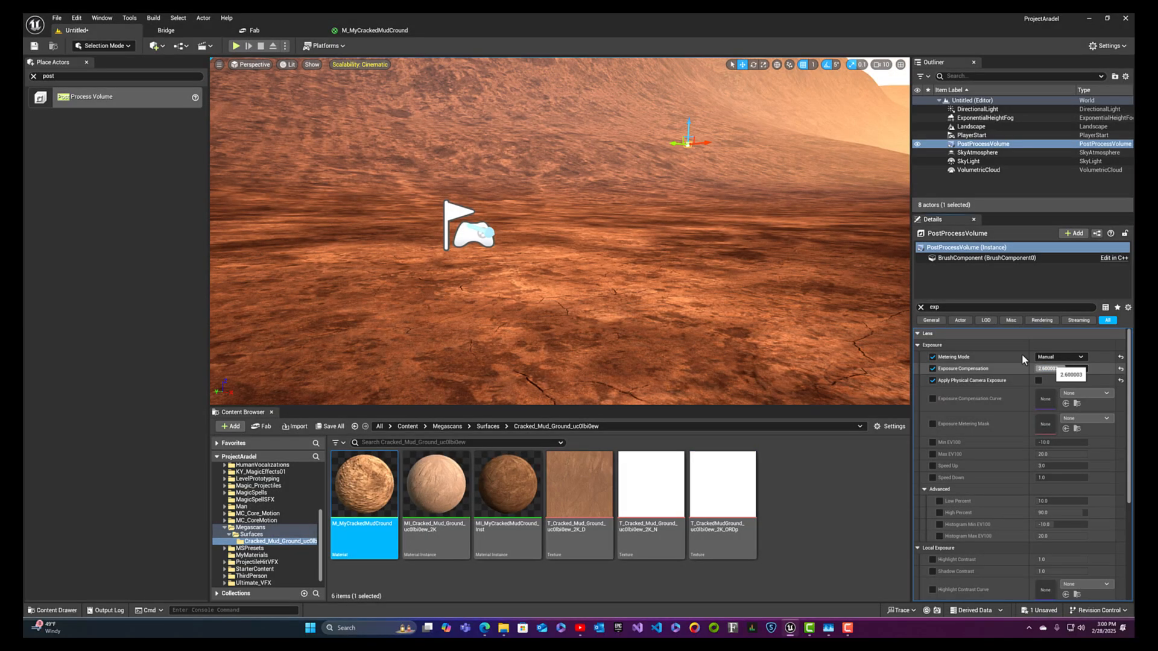
- Play-test the level, walking the character across the cracked ground to check the exposure, and look over the valley
right_click_drag(817, 350, 905, 320)
right_click_drag(555, 184, 550, 189)
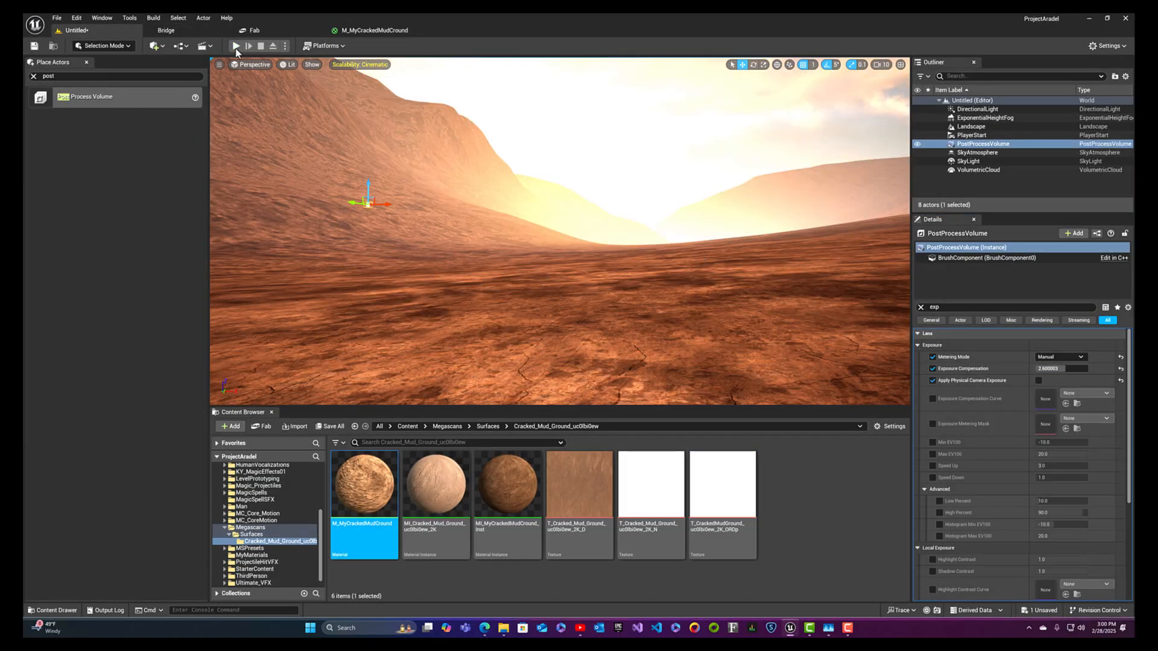
left_click(469, 208)
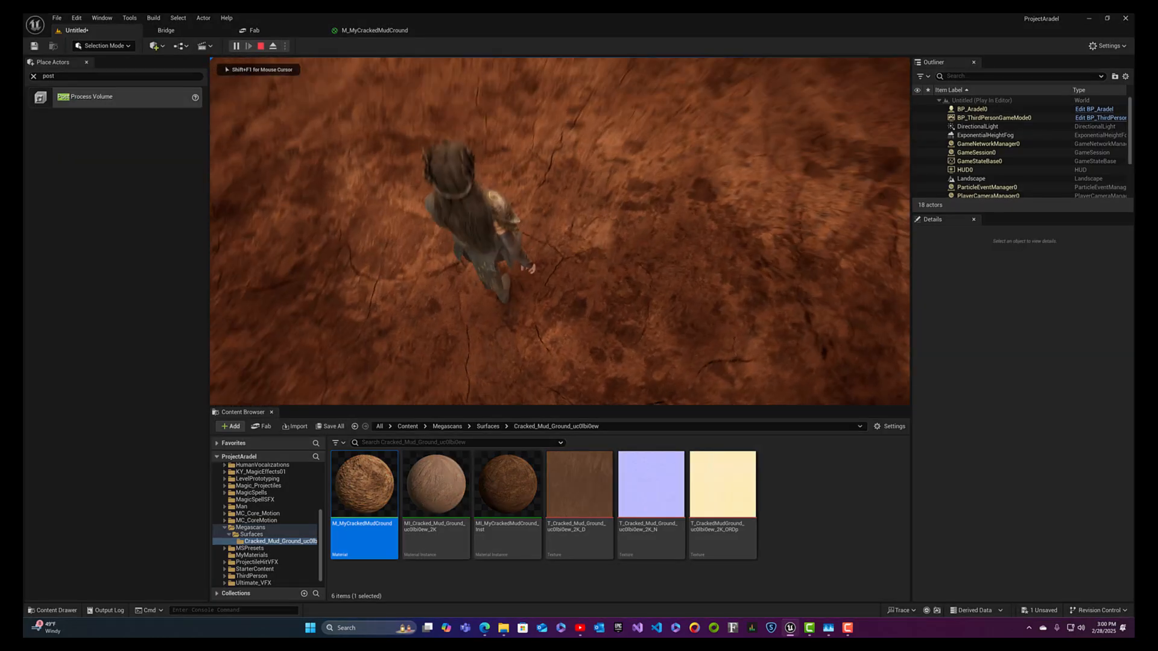
key("w")
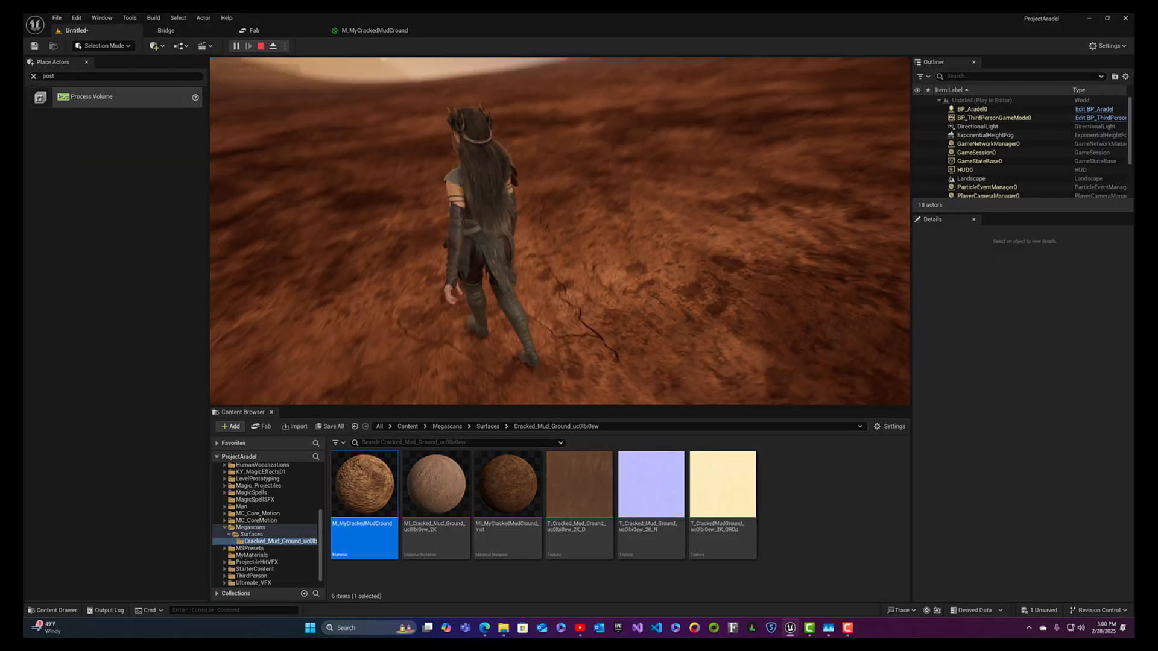
key("w")
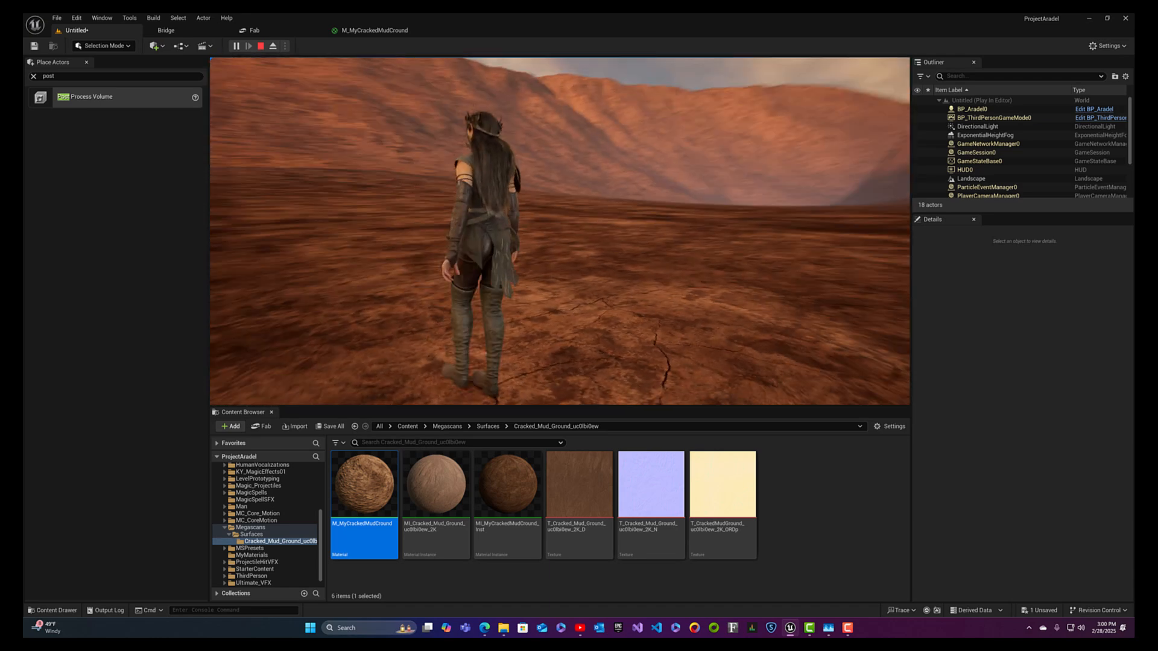
key("s")
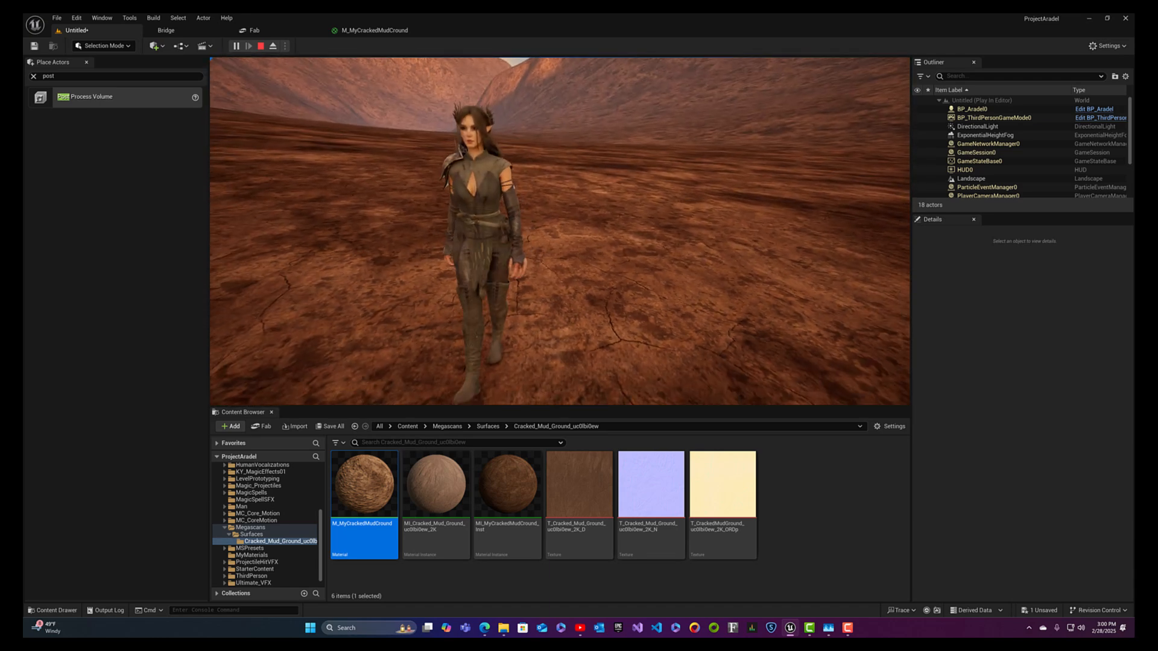
key("Escape")
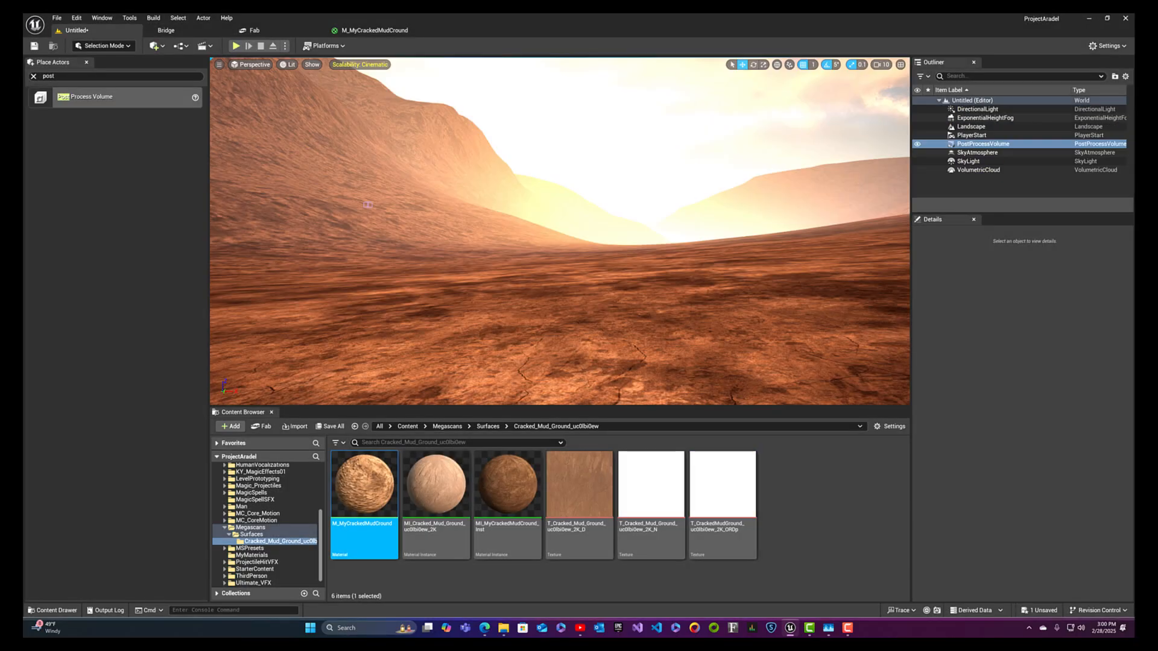
right_click_drag(681, 237, 907, 202)
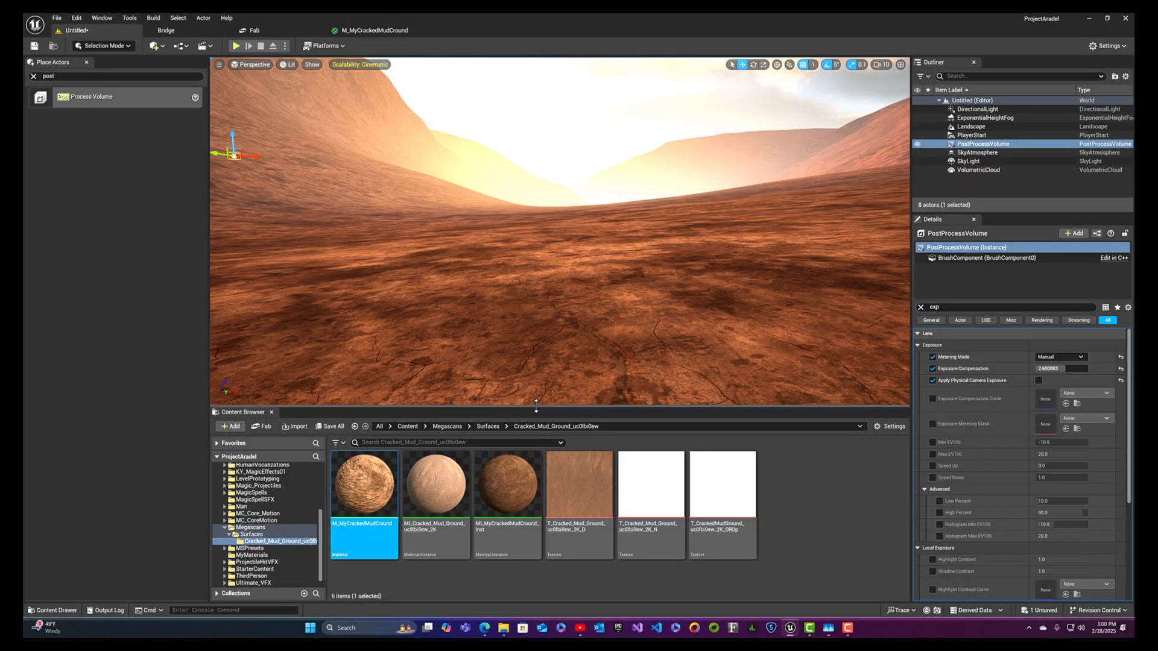
- Clear the details filter and assign the MI_MyCrackedMudGround_Inst material instance as the Landscape's material
left_click(517, 529)
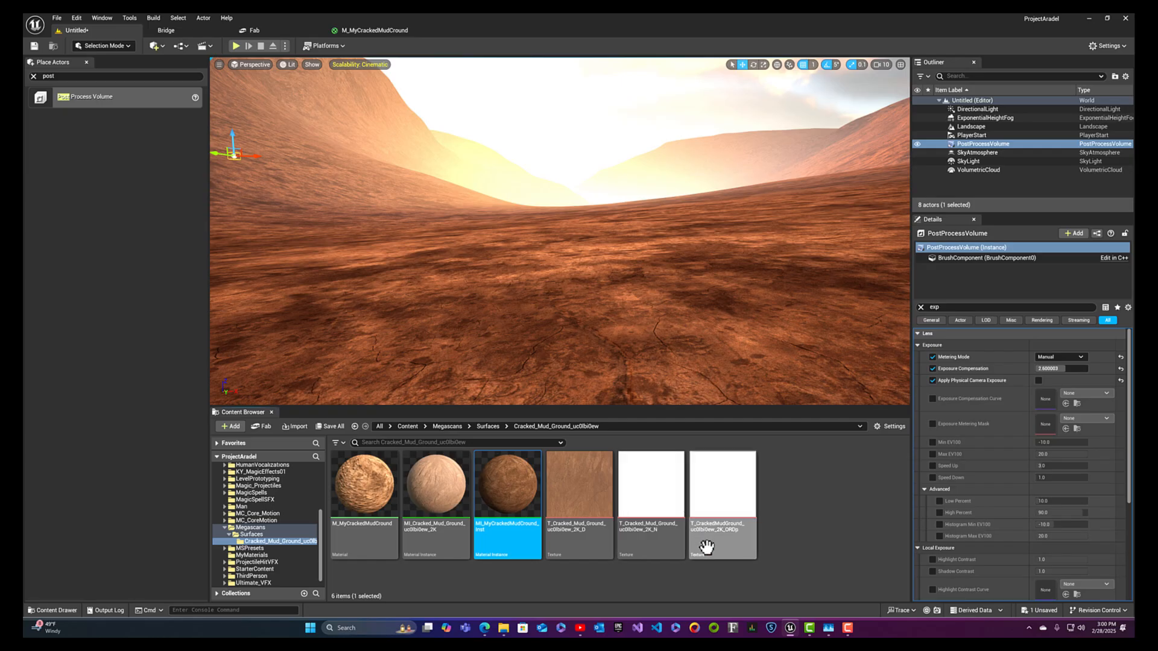
left_click(921, 308)
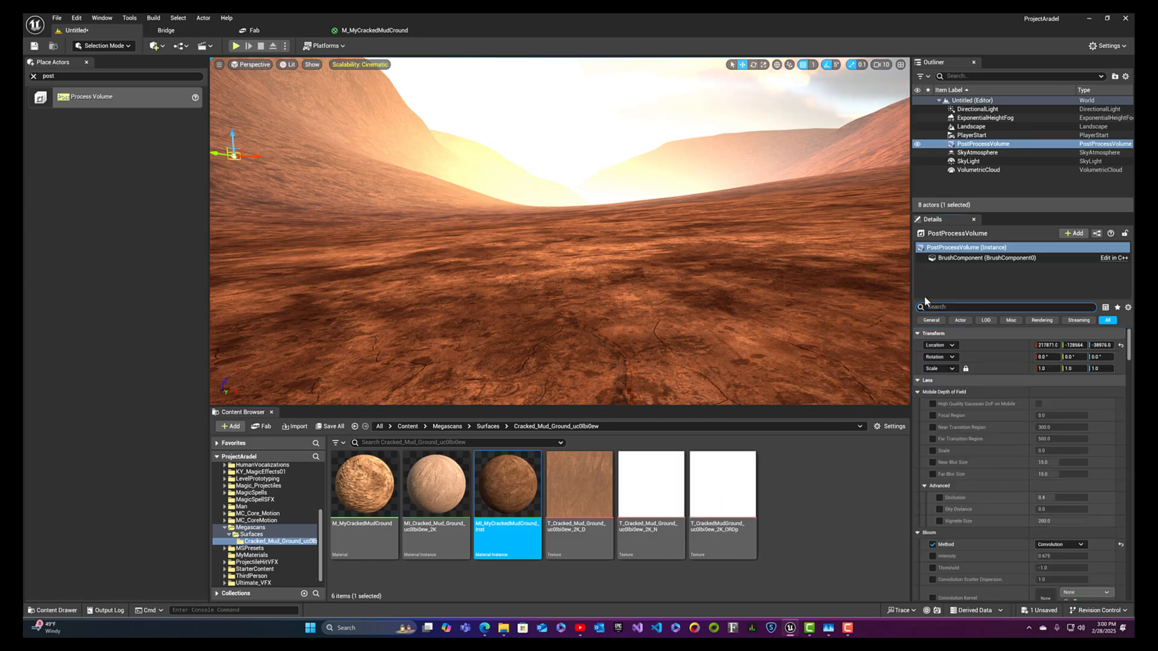
left_click(969, 126)
scroll(985, 446, "down", 3)
scroll(984, 449, "down", 3)
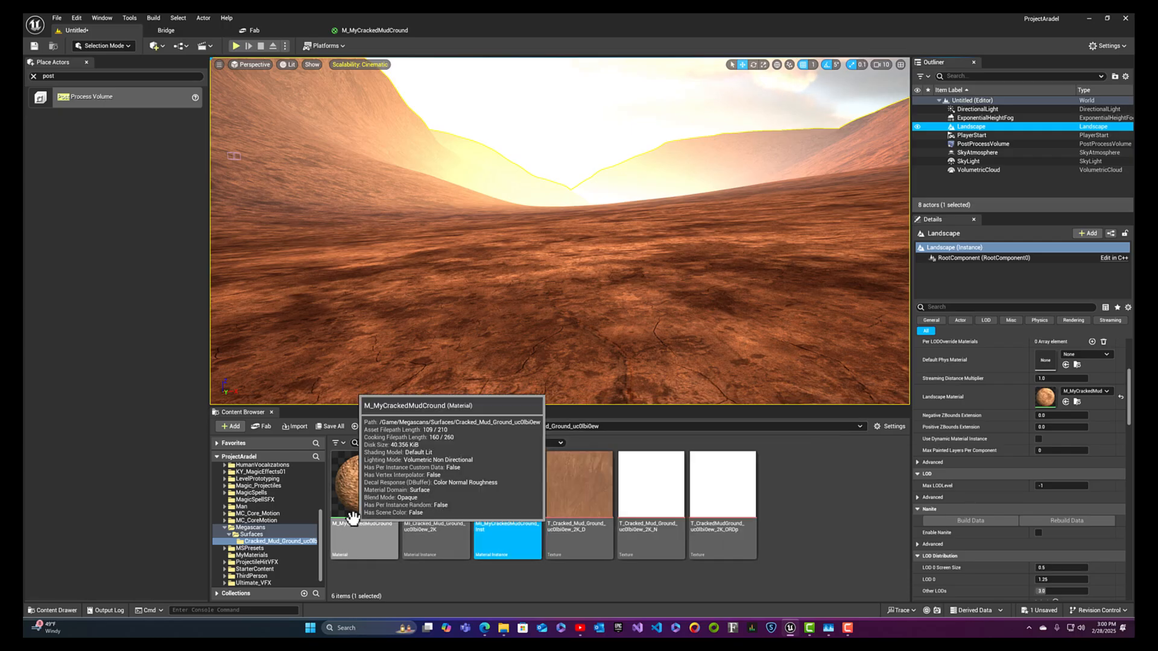
left_click(498, 531)
left_click_drag(499, 531, 1046, 399)
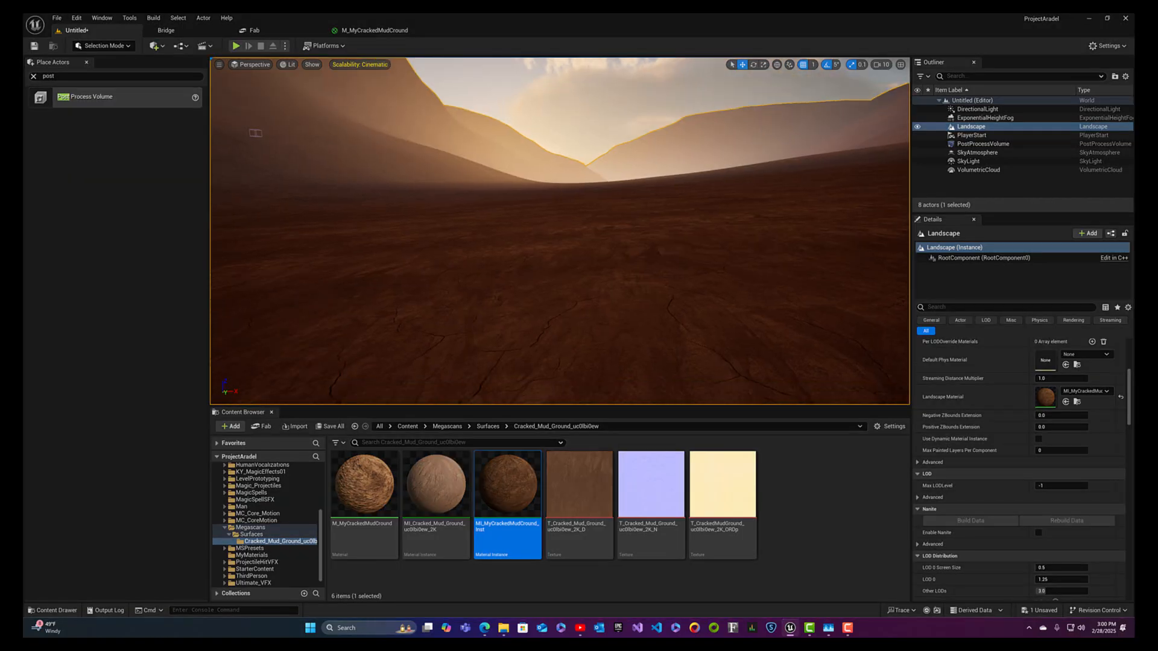
- Fly over the valley to examine how the material instance's texture repeats across the landscape
right_click_drag(711, 298, 845, 308)
key("w")
key("w")
key("w")
key("w")
key("w")
key("w")
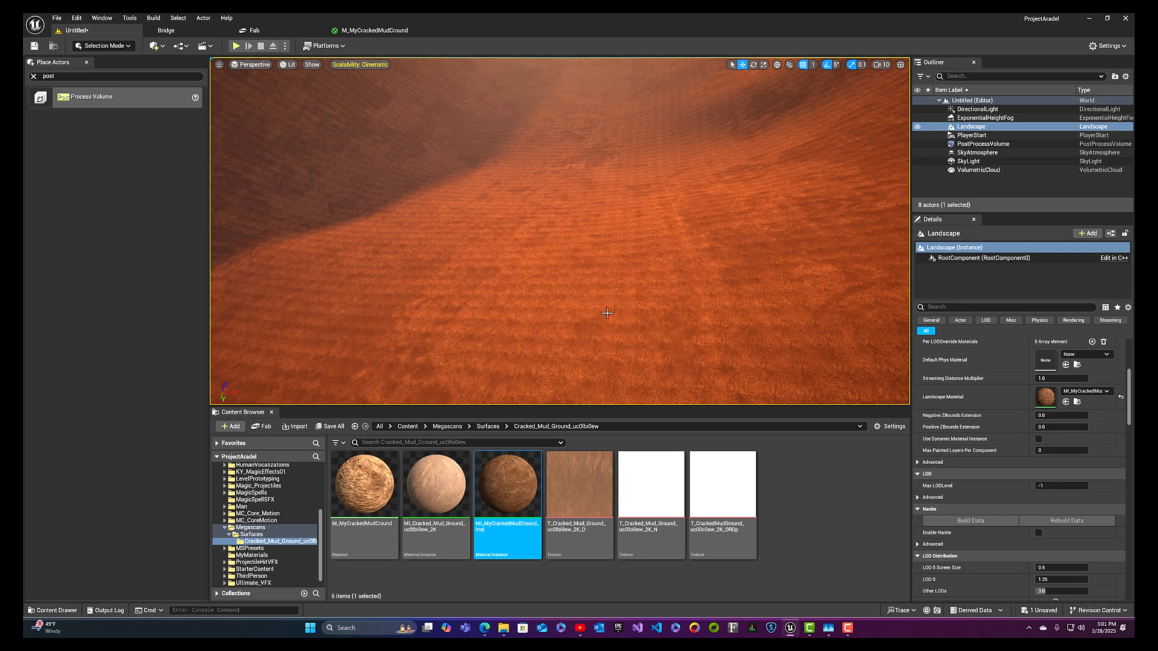
- Reassign M_MyCrackedMudGround as the Landscape Material and look over the slopes
left_click_drag(360, 534, 1048, 401)
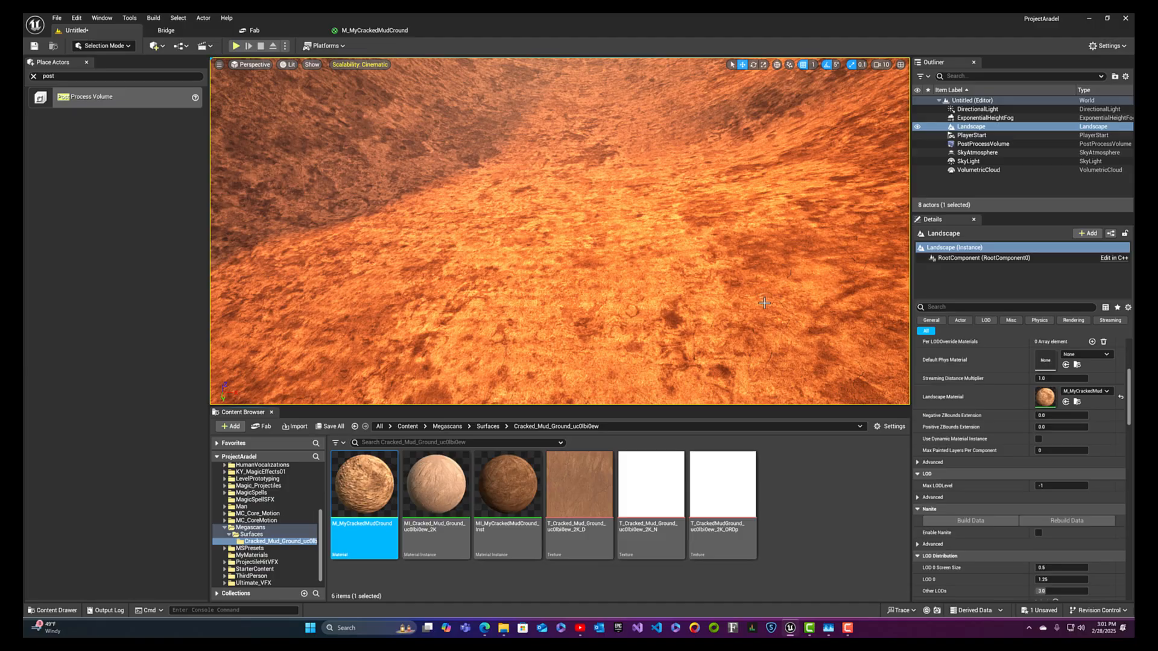
mouse_move(764, 303)
right_mouse_down()
mouse_move(748, 302)
mouse_move(739, 284)
mouse_move(619, 301)
mouse_move(778, 241)
mouse_move(796, 246)
mouse_move(802, 317)
mouse_move(826, 362)
mouse_move(784, 298)
right_mouse_up()
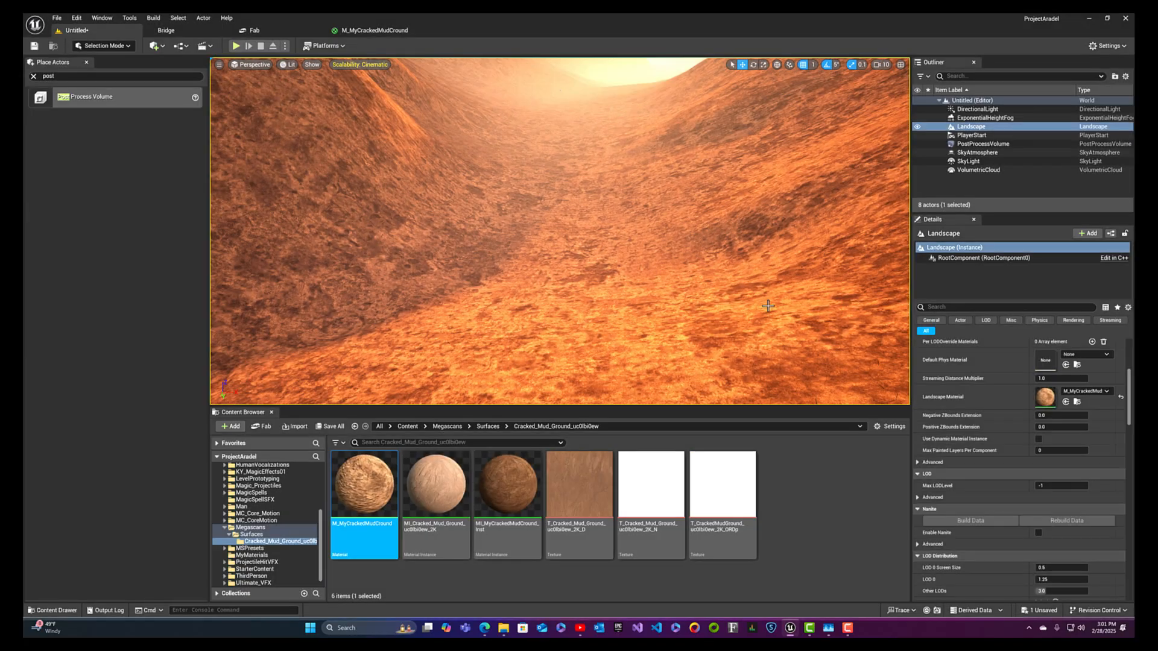
left_click(820, 473)
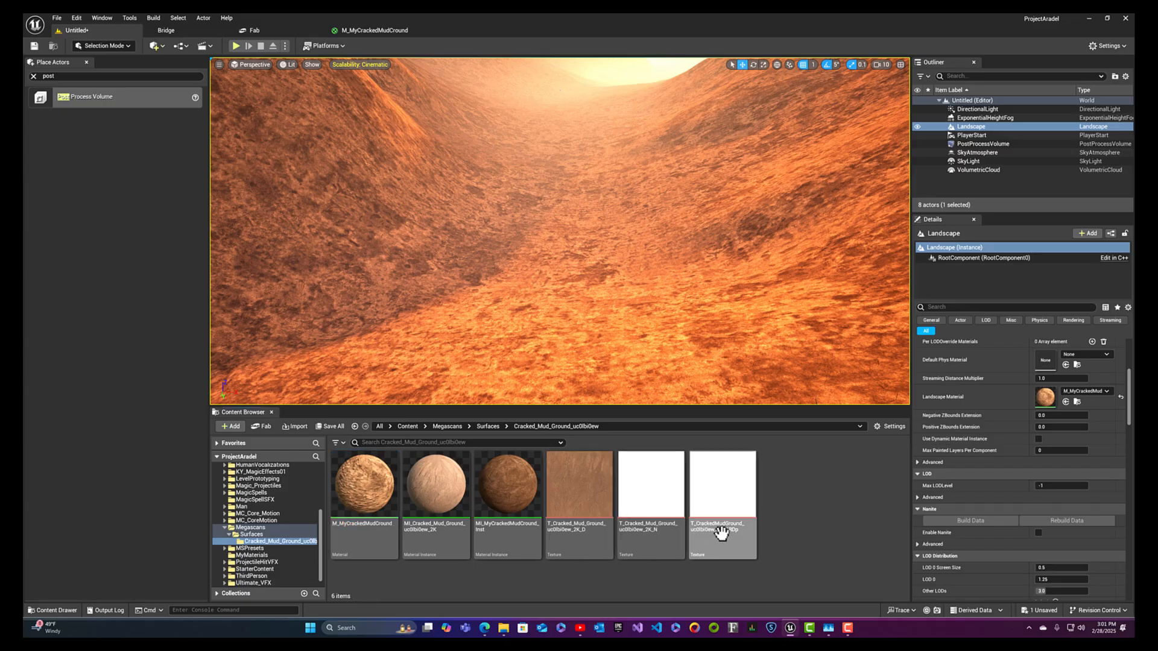
- Create a new material named M_DemoLandscapeLayer_01 in the Cracked_Mud_Ground surface folder
mouse_move(360, 479)
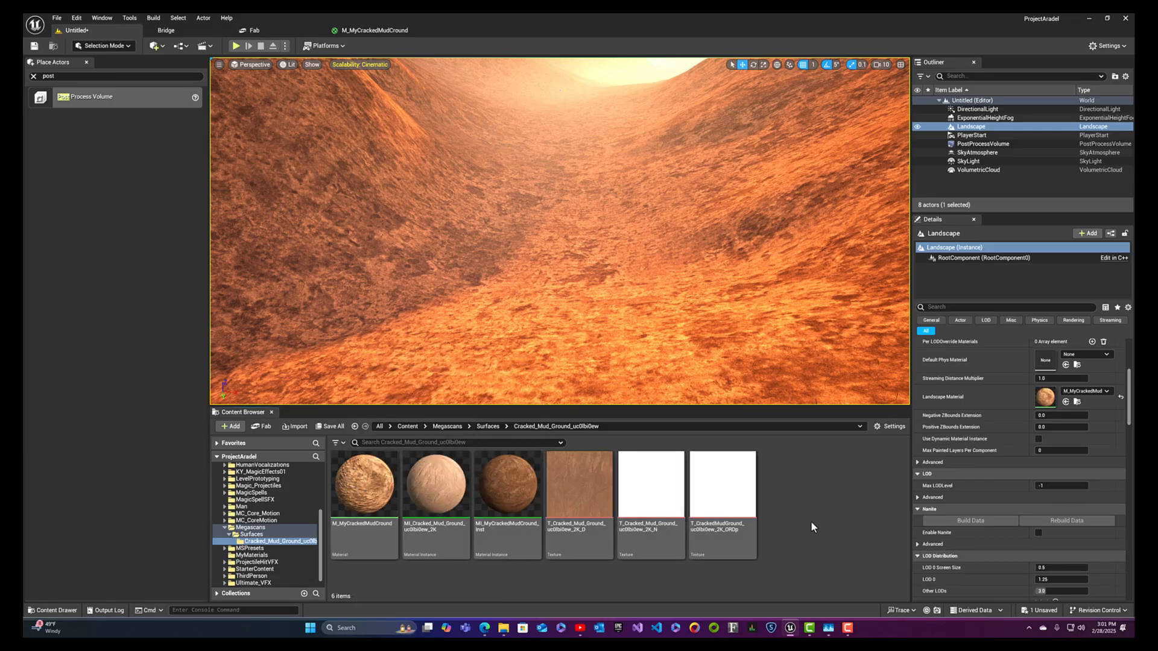
right_click(778, 563)
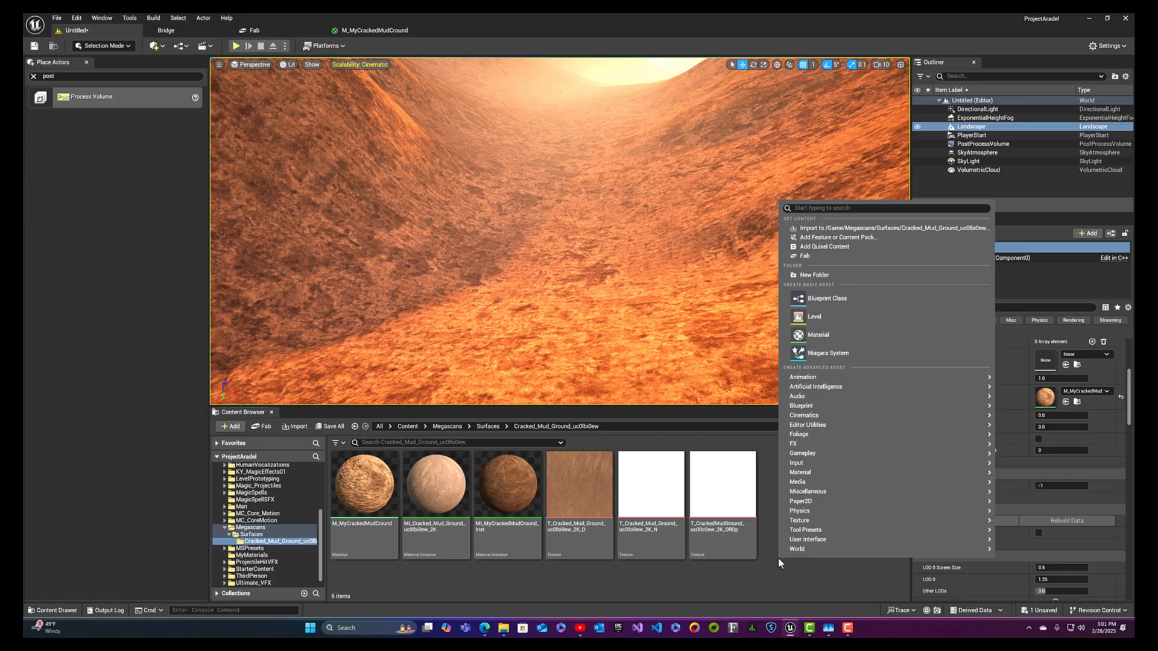
left_click(819, 334)
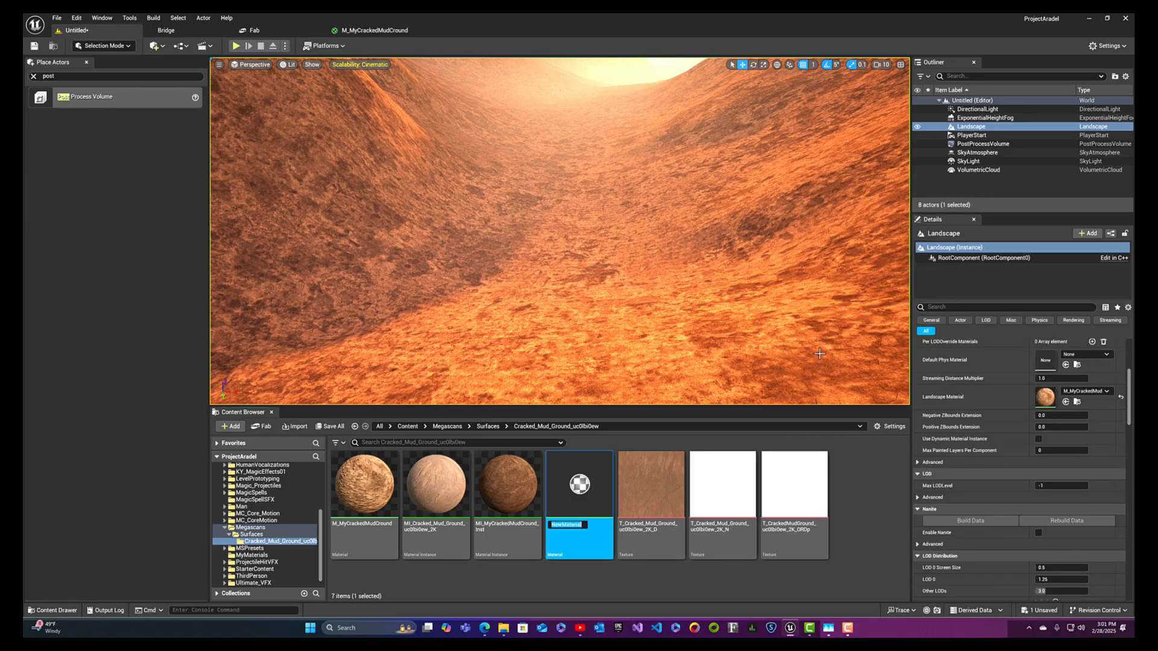
type("M_")
type("DemoLandscapeLay")
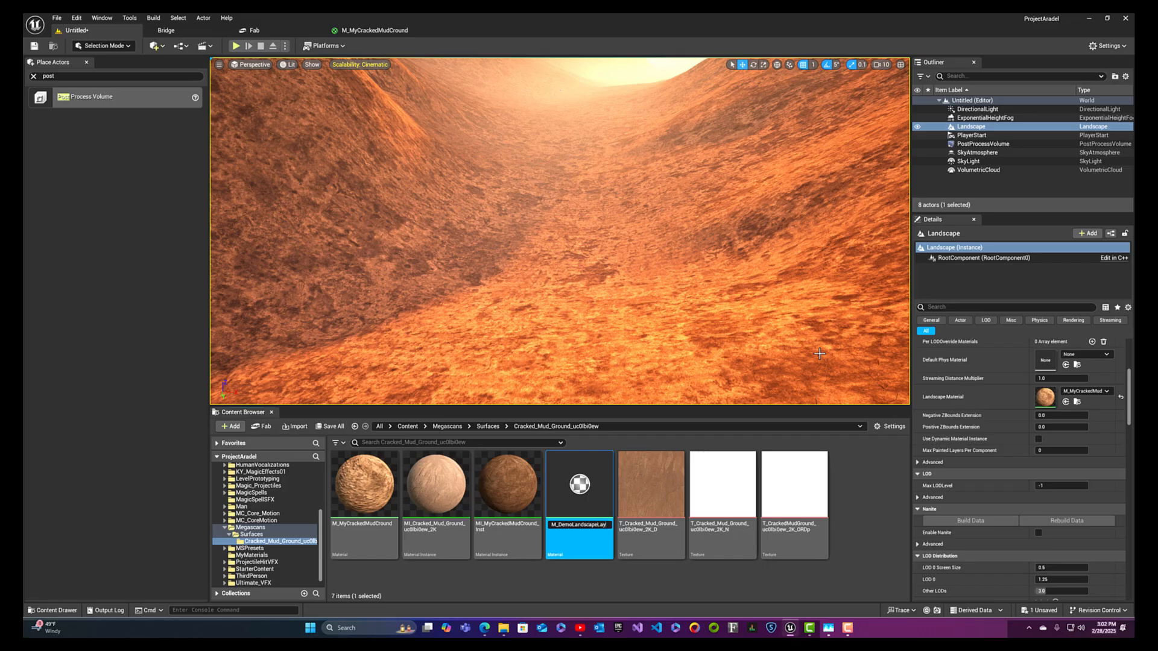
type("er_01")
key("Return")
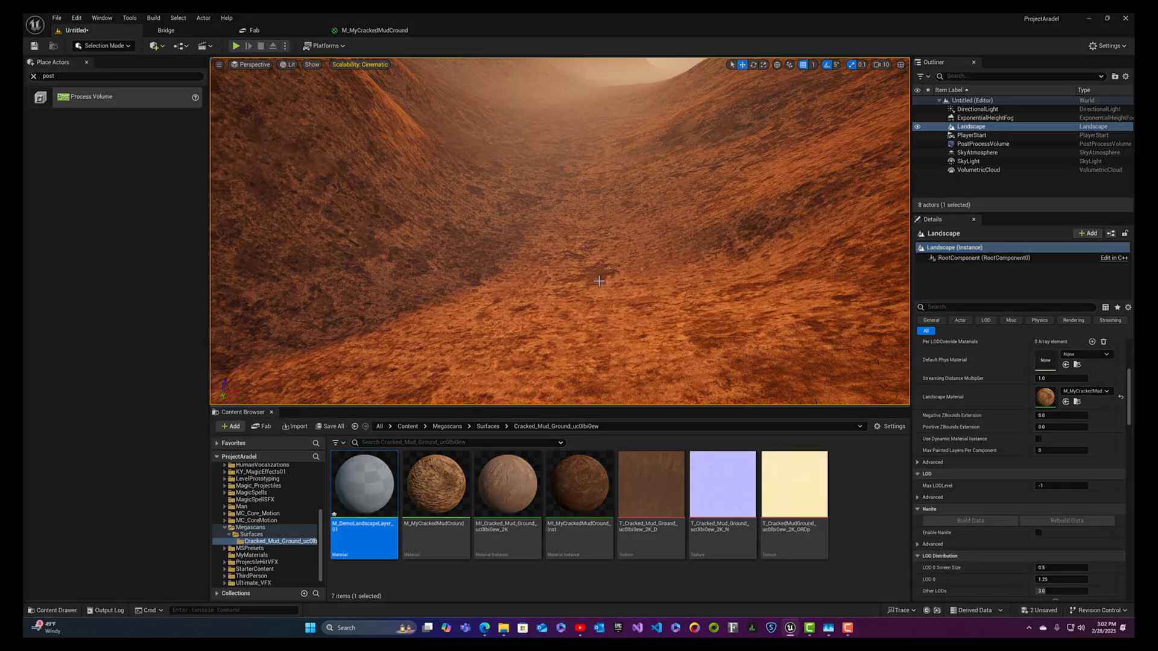
right_click_drag(596, 277, 892, 278)
right_click_drag(560, 241, 715, 229)
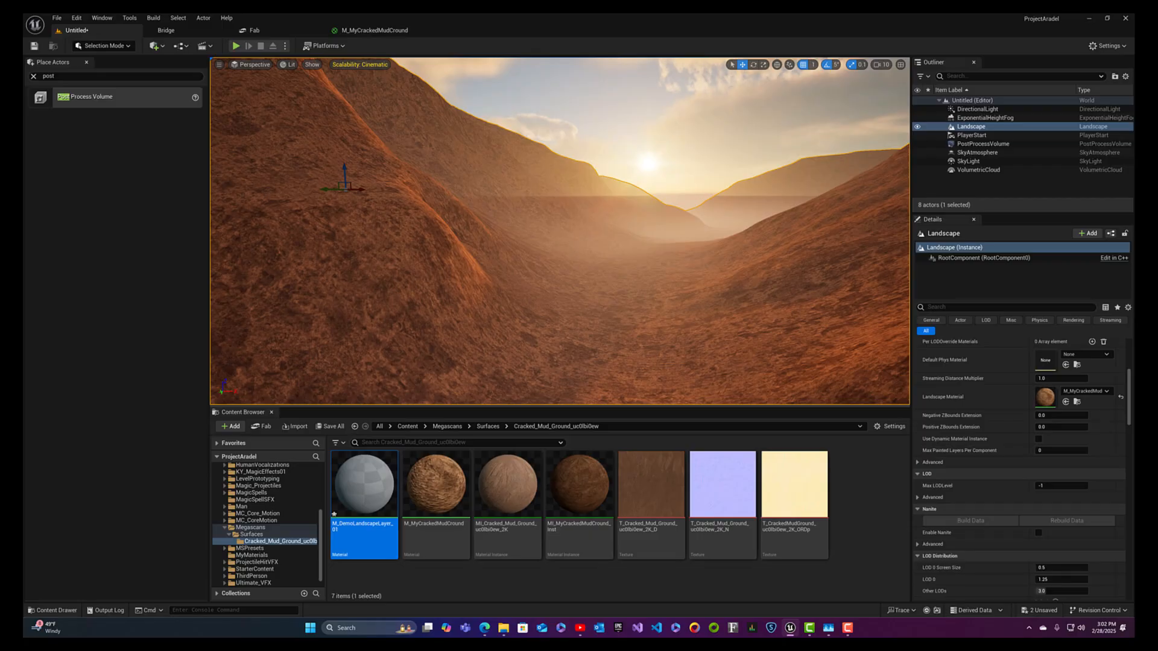
right_click_drag(560, 241, 549, 328)
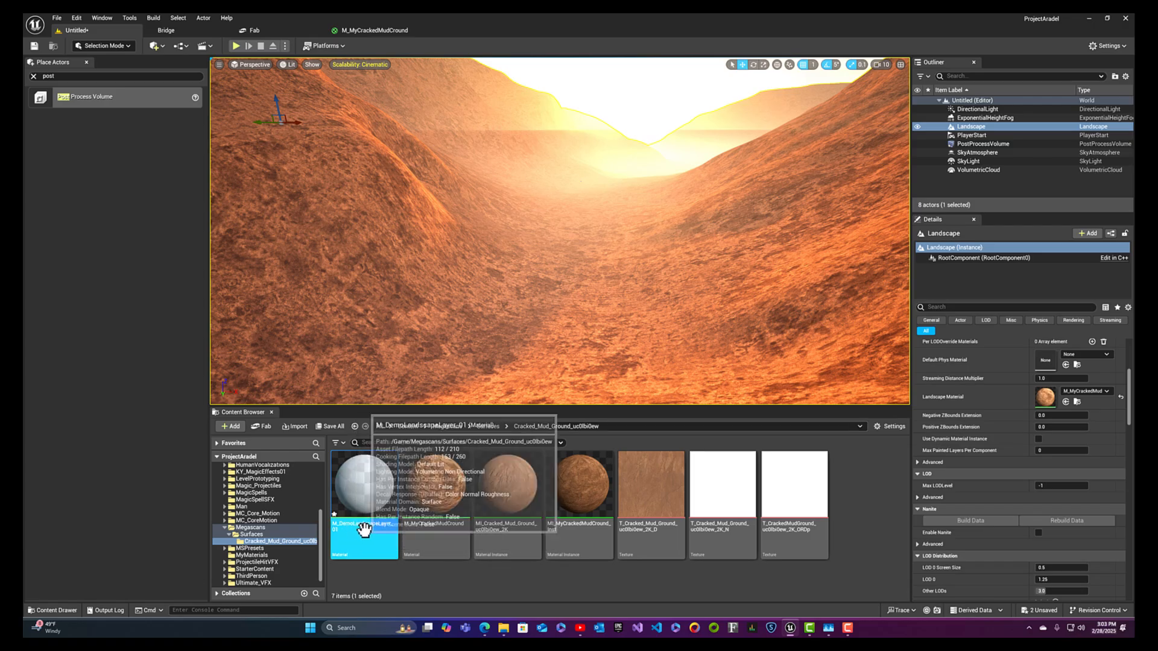
- Open M_DemoLandscapeLayer_01 for editing, dock its editor in the main window and frame the material's output node
double_click(348, 537)
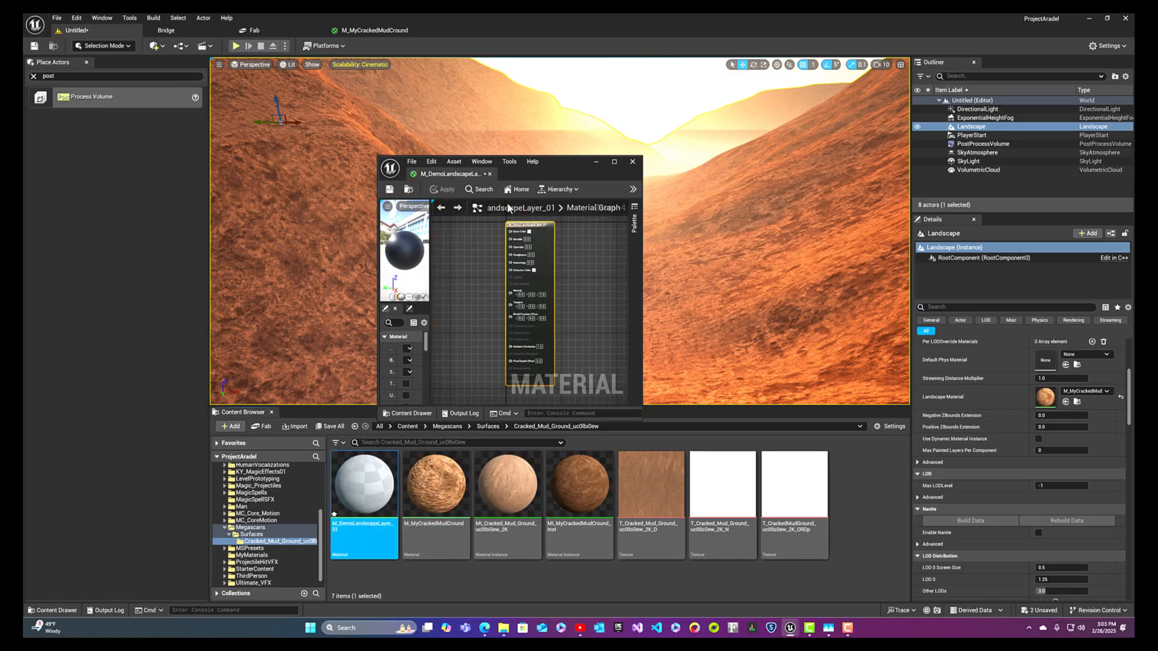
left_click_drag(453, 174, 461, 30)
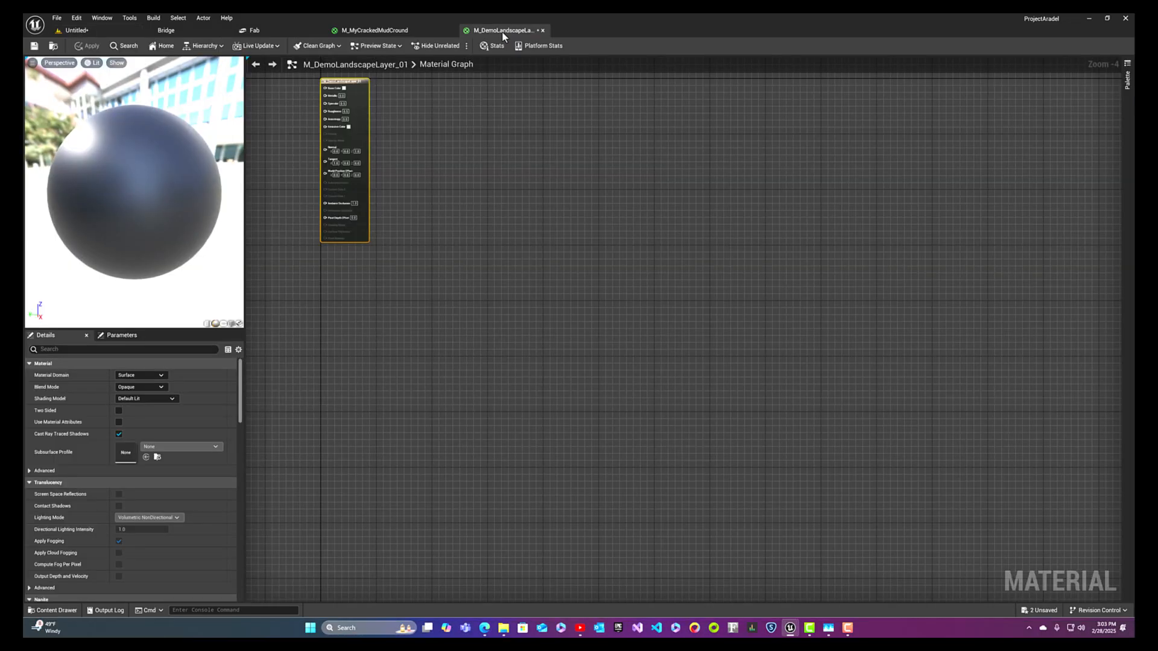
right_click_drag(407, 137, 712, 256)
right_click_drag(615, 237, 743, 238)
scroll(728, 320, "up", 4)
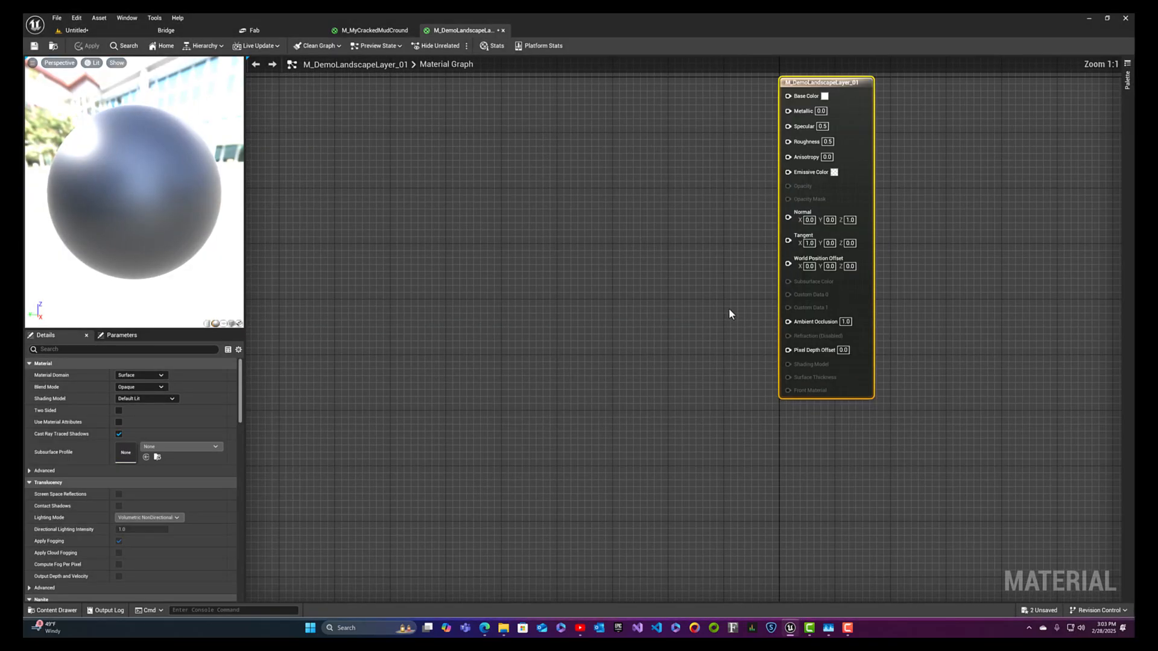
right_click_drag(728, 312, 738, 378)
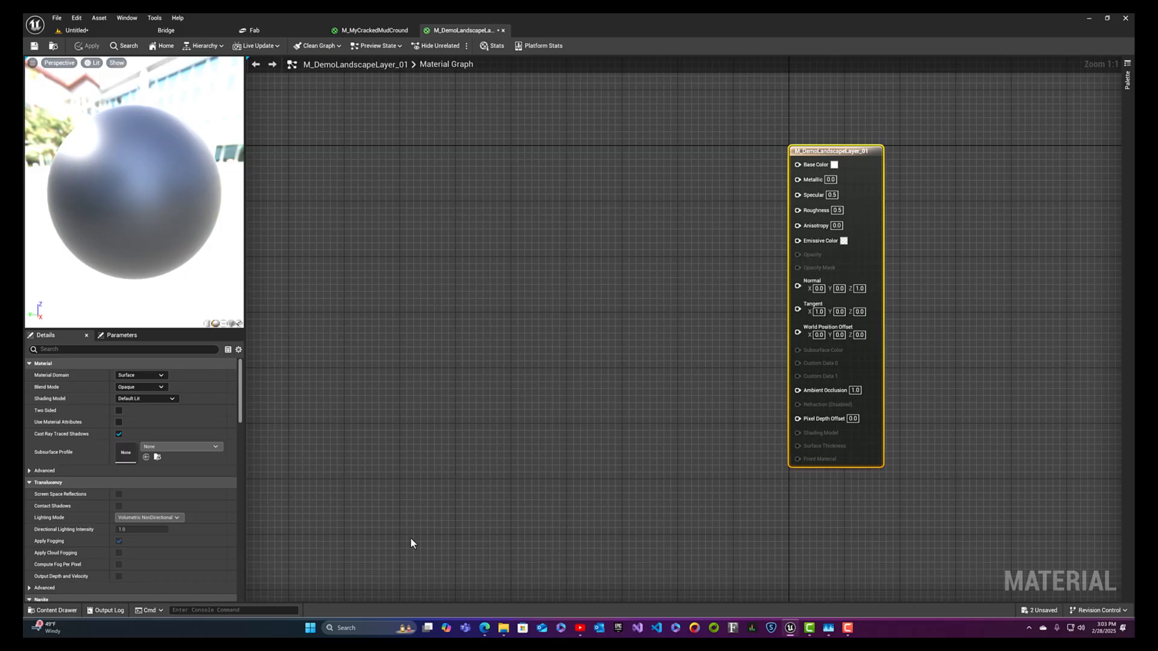
- Add the cracked mud 2K_D and 2K_N textures to the graph as Texture Samples, with the color sample above the normal one
key("ctrl+space")
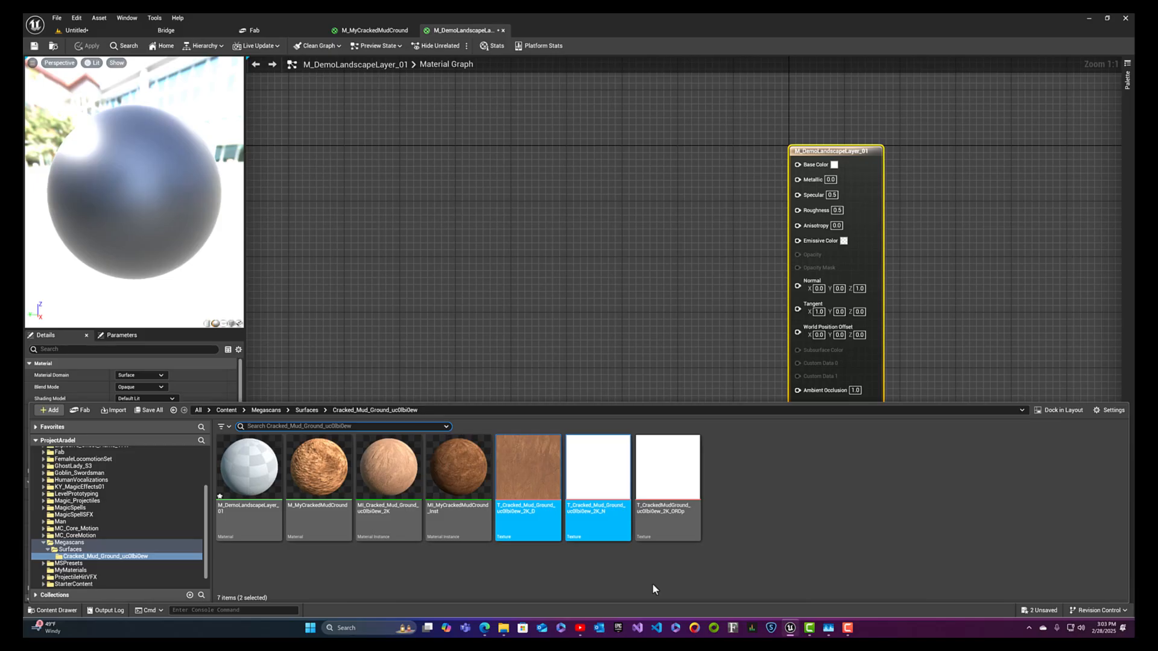
left_click(549, 521)
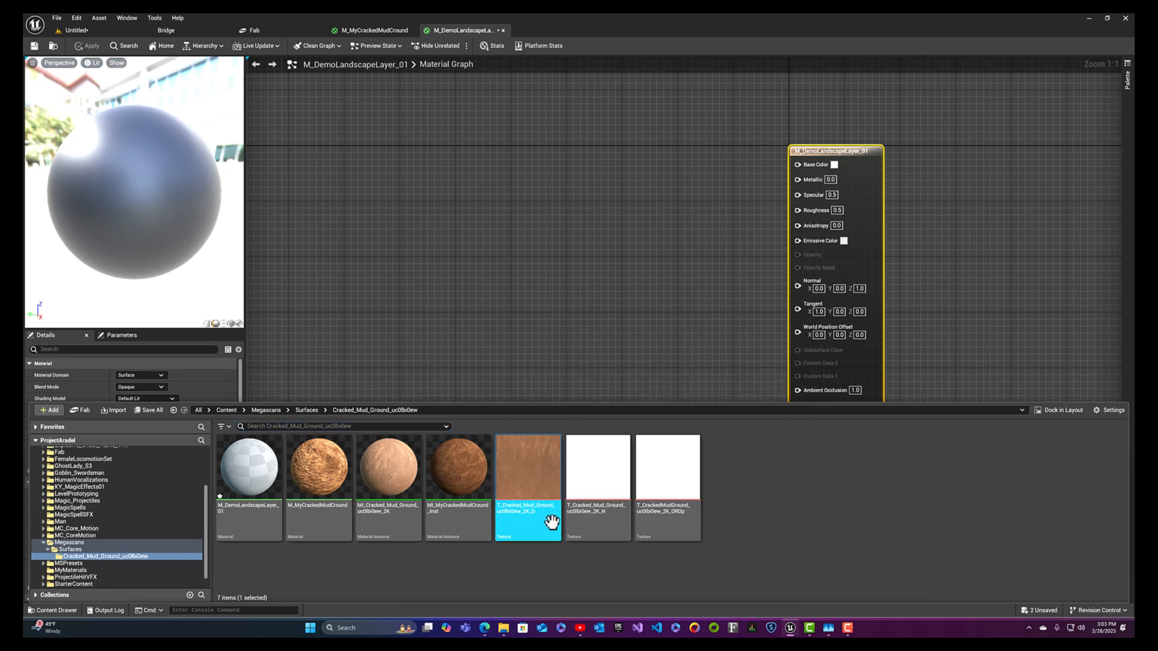
left_click(579, 522, "ctrl")
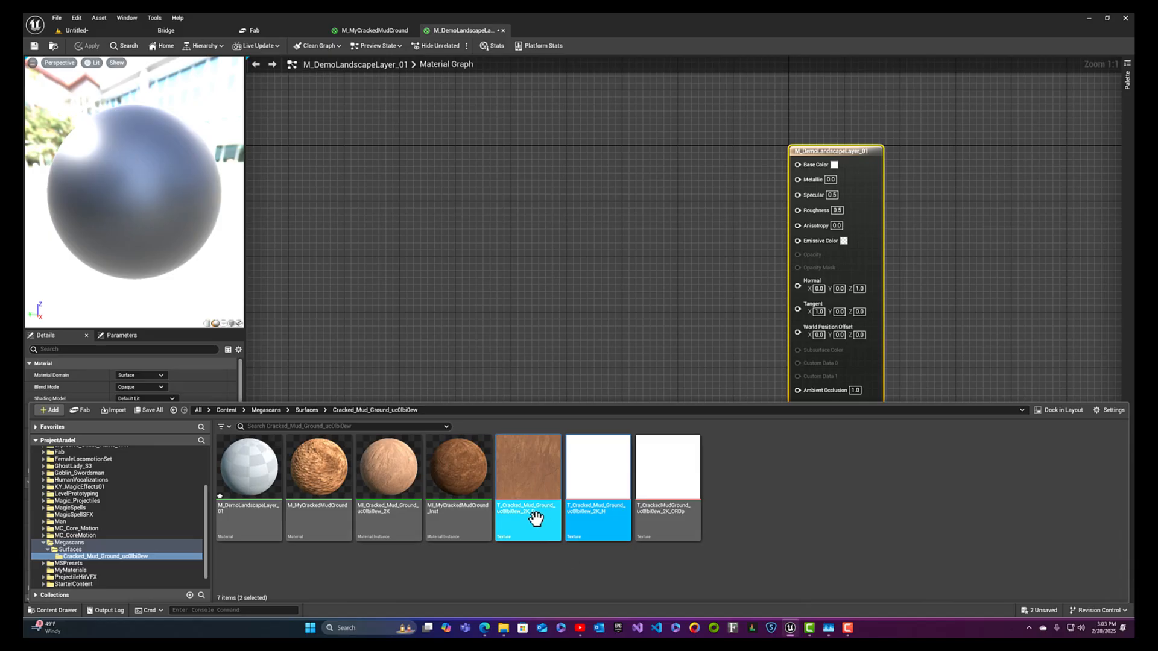
left_click_drag(535, 517, 613, 214)
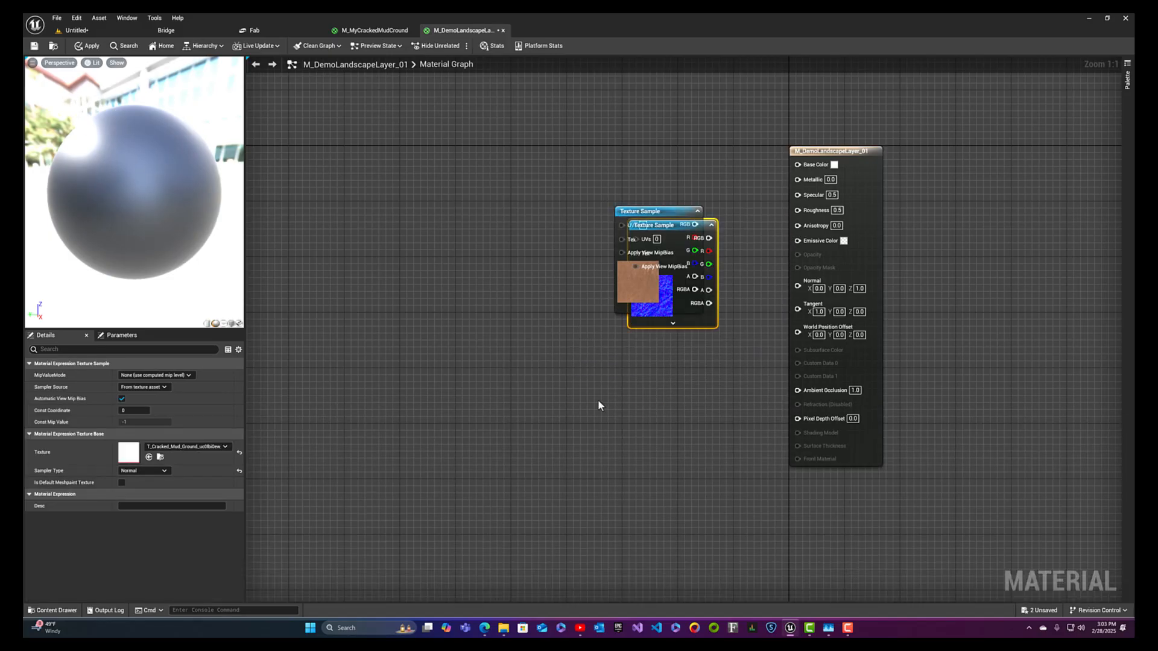
left_click(641, 362)
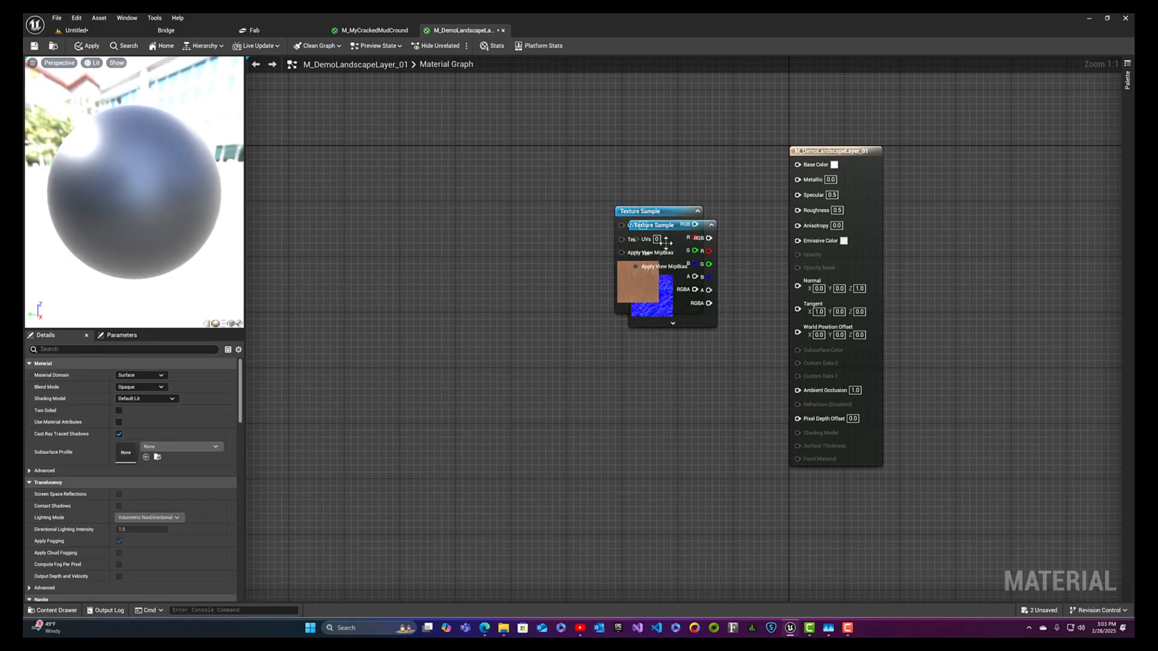
left_click_drag(659, 231, 548, 191)
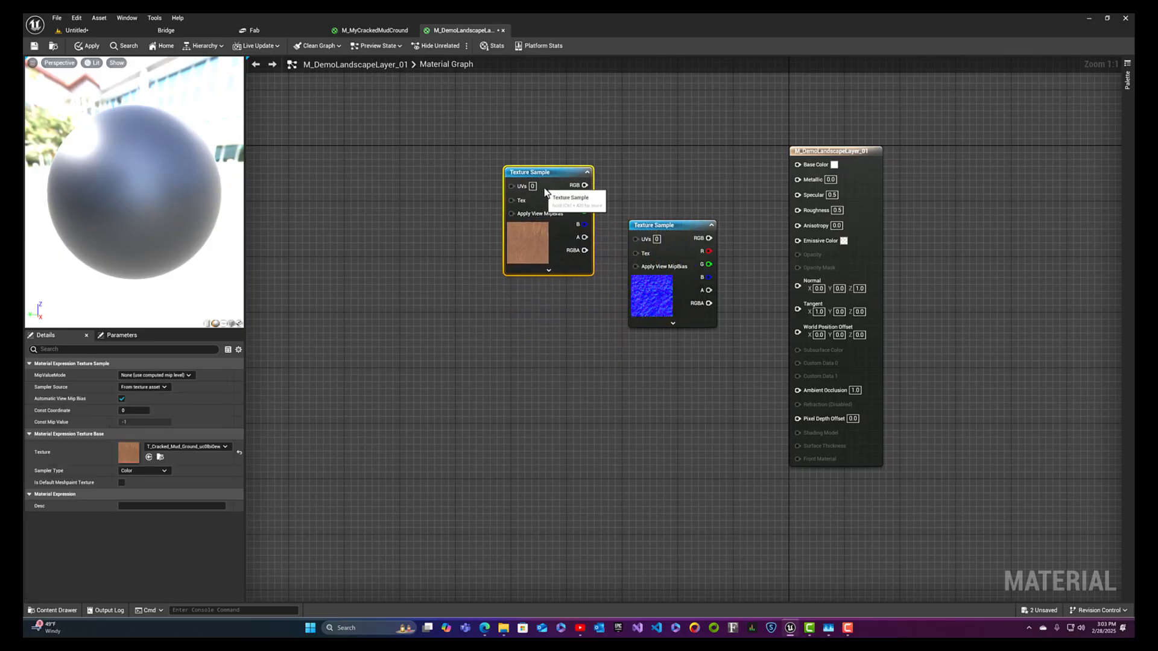
left_click_drag(668, 234, 543, 318)
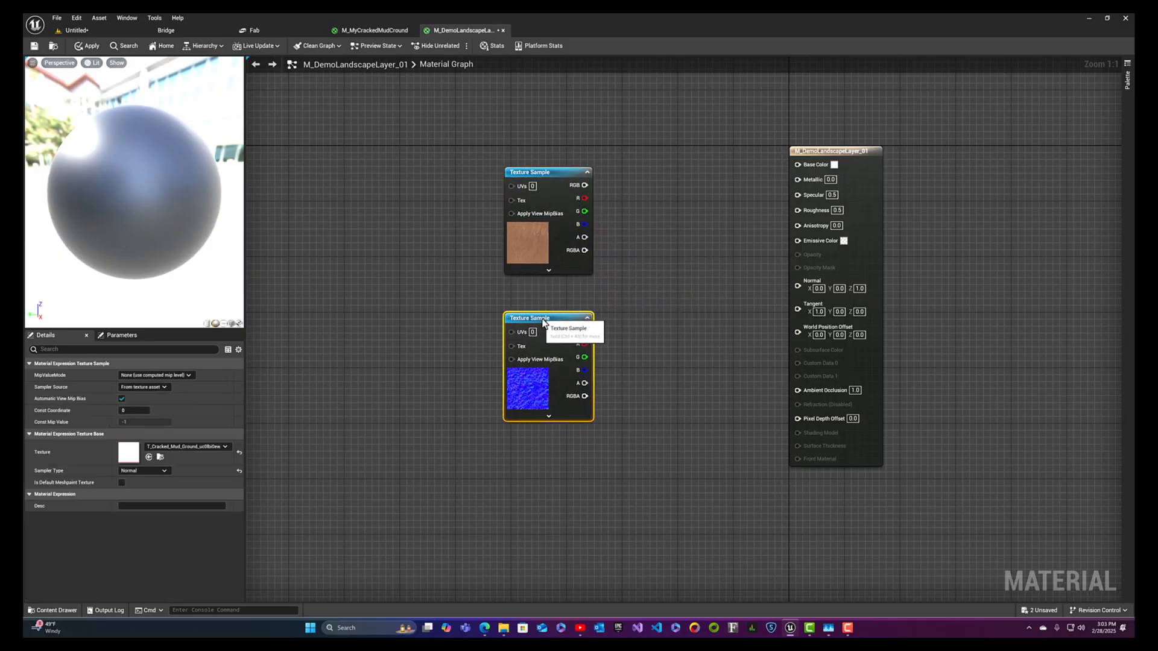
- Add a TextureCoordinate node beside the texture samples and delete it again
right_click_drag(600, 324, 652, 330)
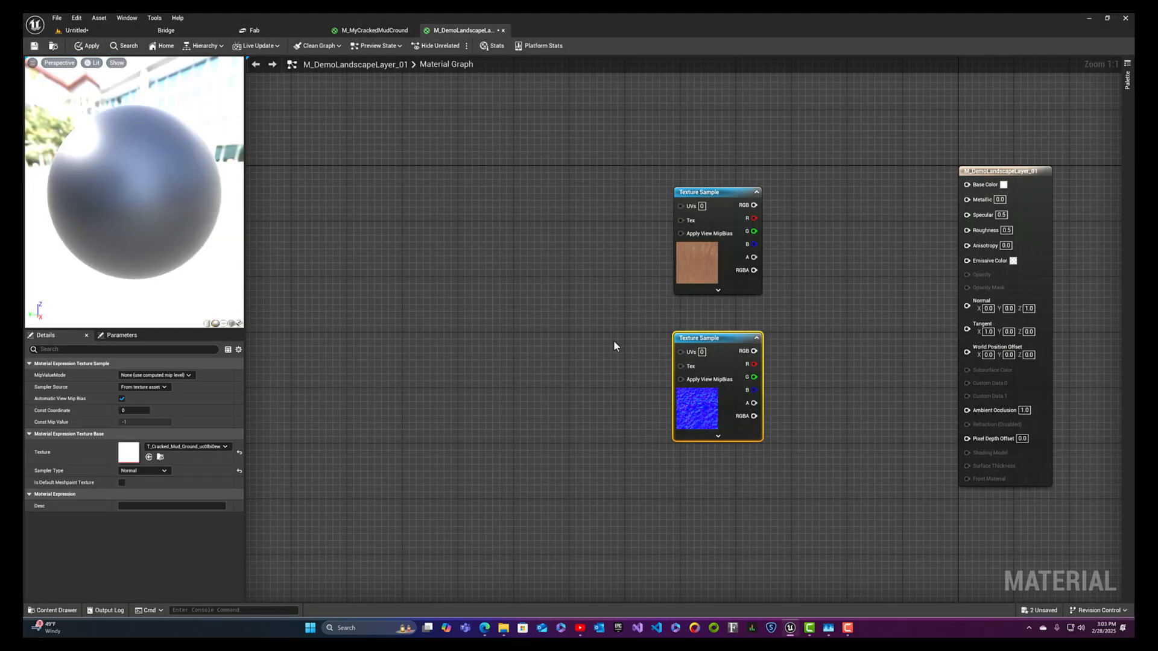
right_click(483, 277)
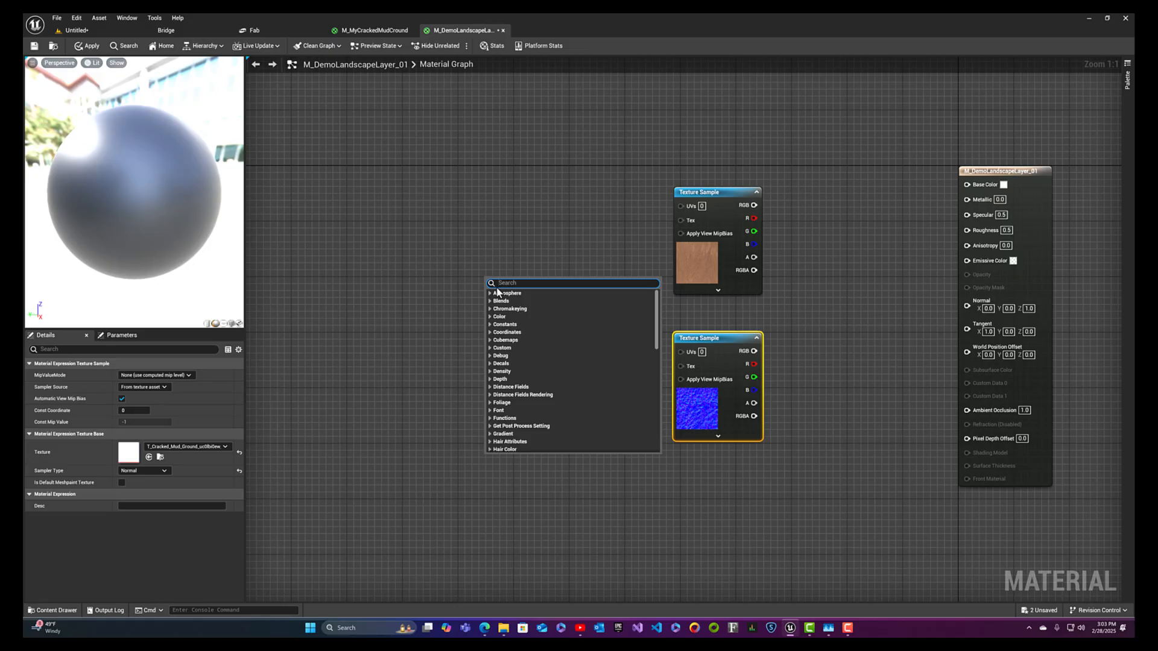
type("coors")
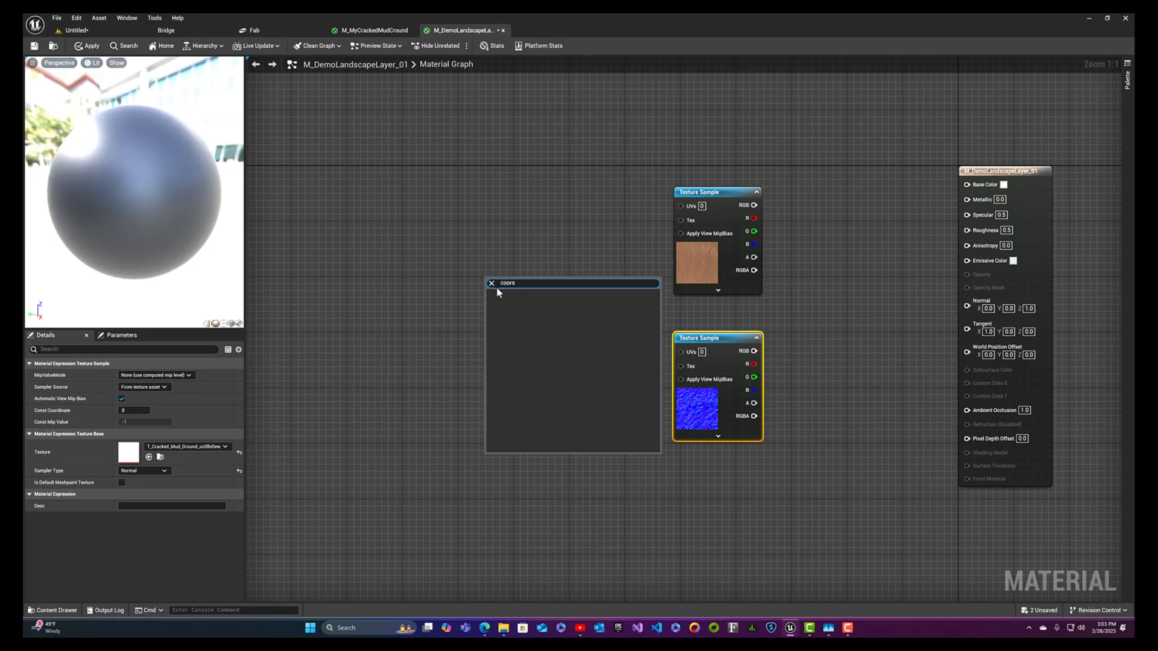
key("BackSpace")
type("d")
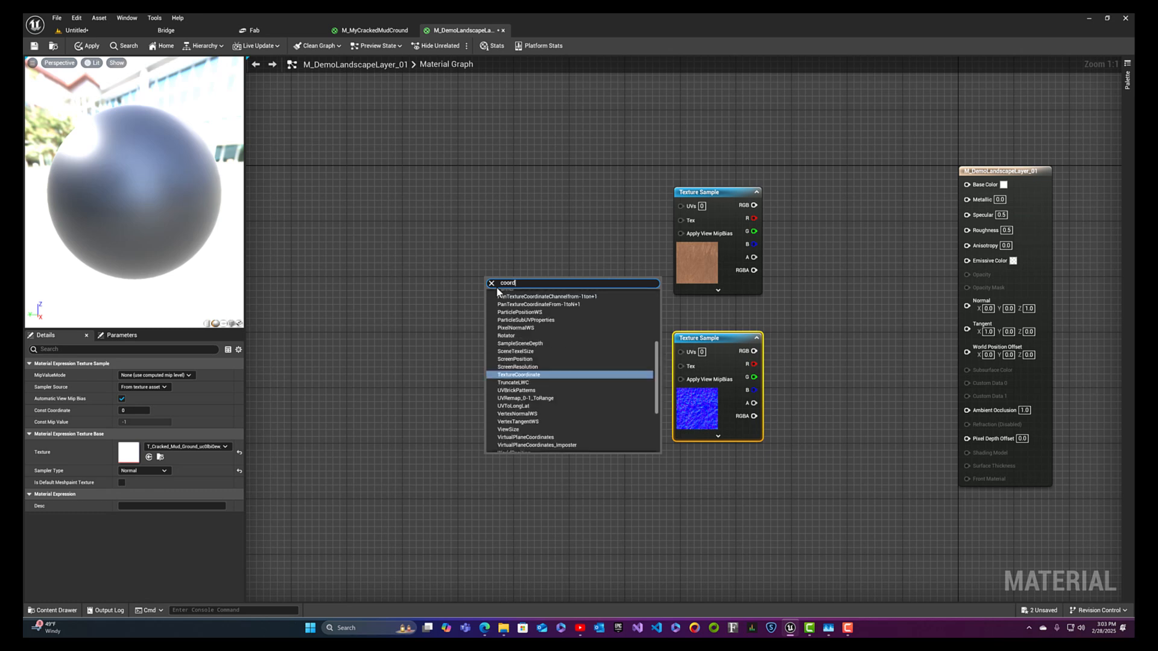
type("a")
key("BackSpace")
type("s")
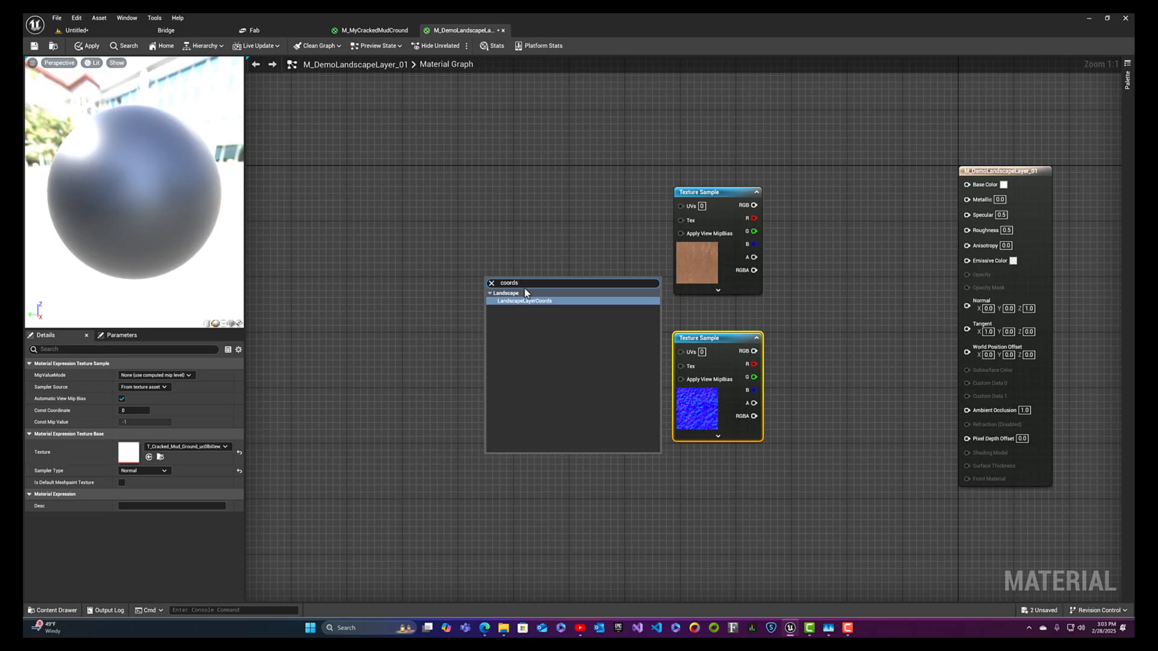
key("BackSpace")
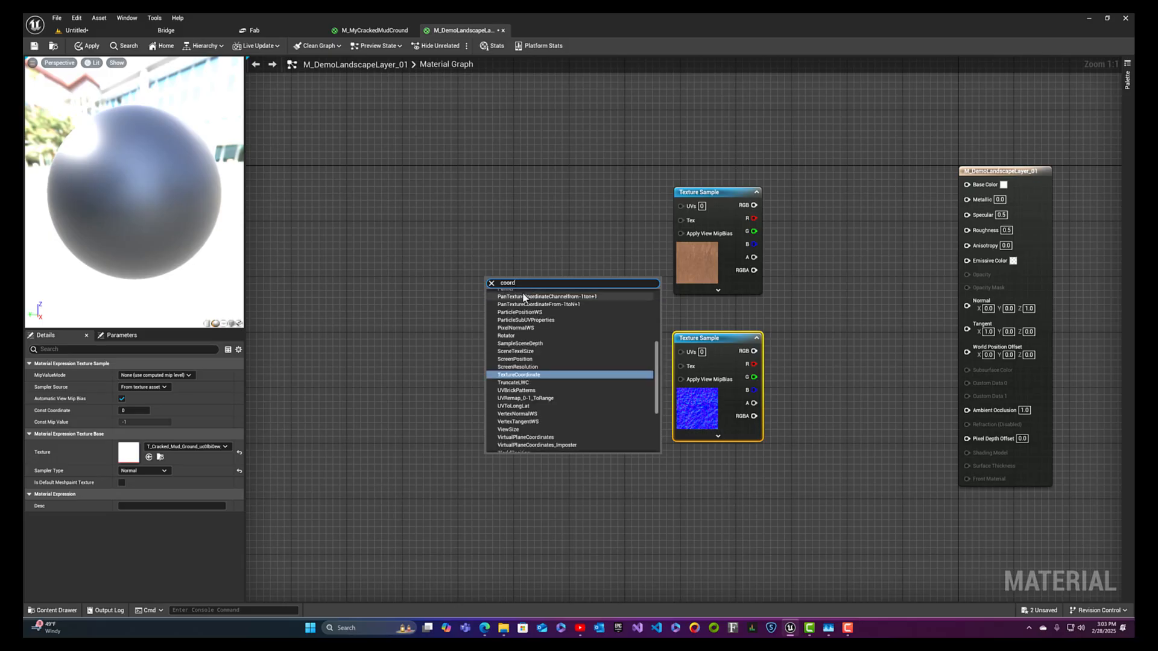
left_click(516, 375)
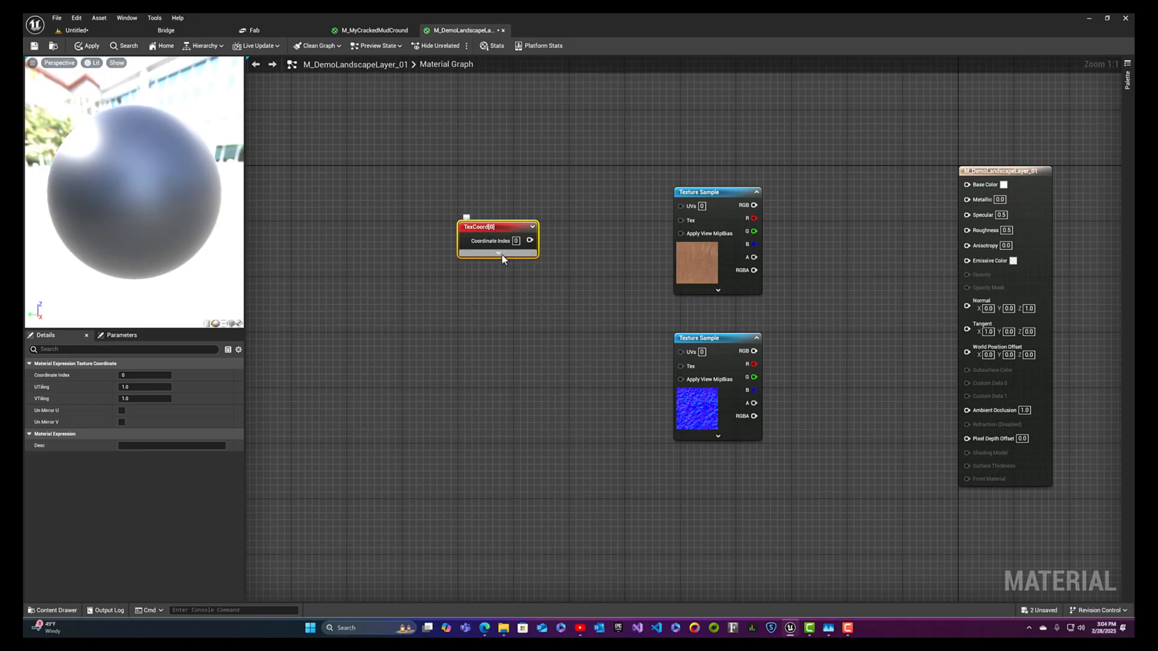
key("Delete")
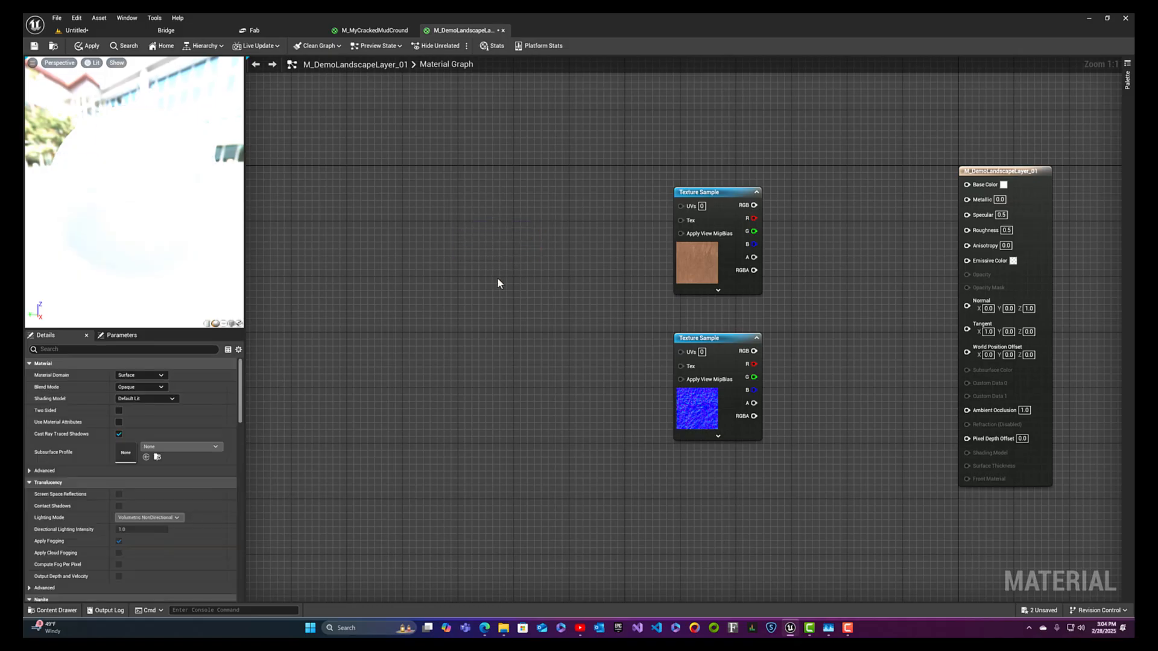
- Add a LandscapeLayerCoords node to the graph and place it in the free space before the color Texture Sample
right_click(475, 253)
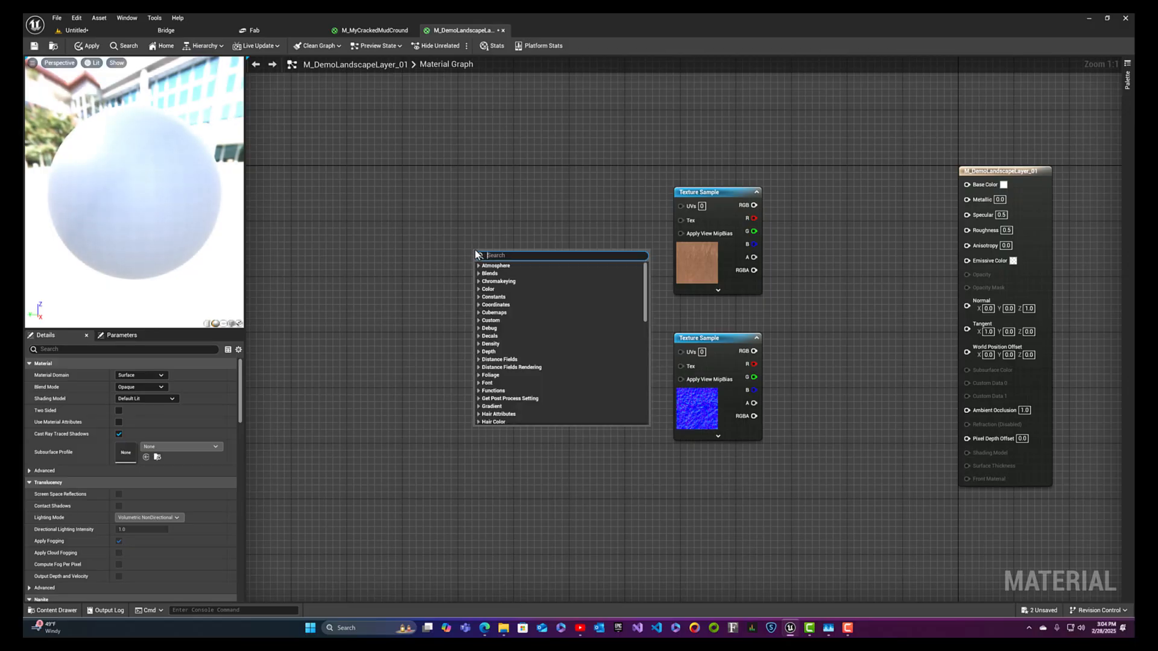
type("landscape")
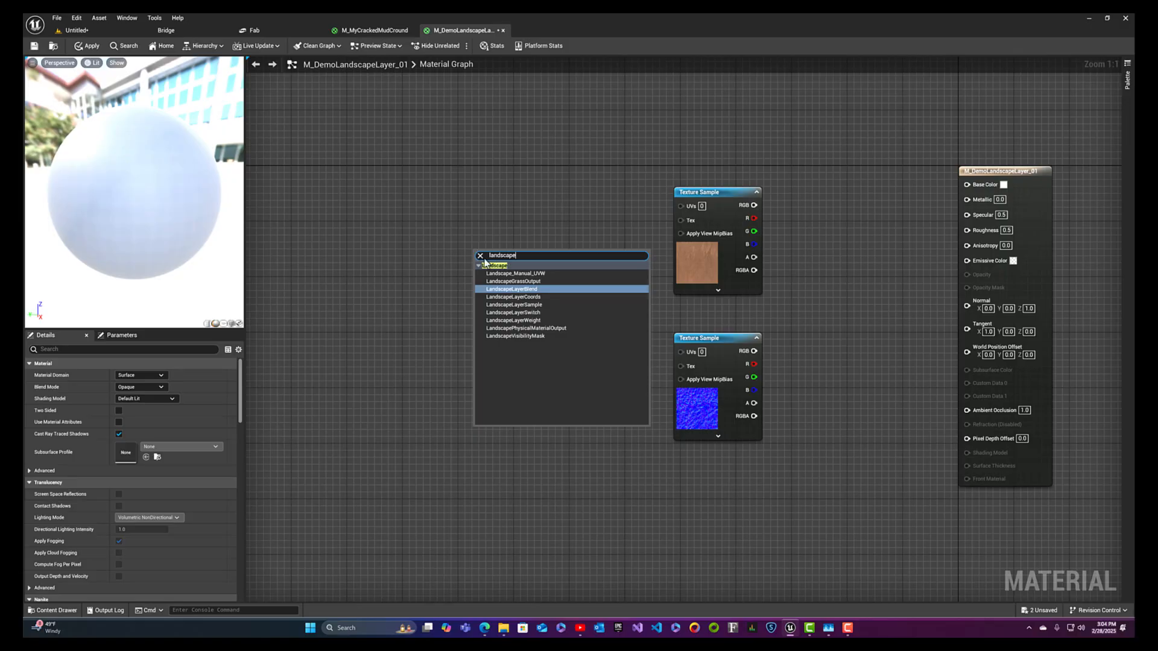
left_click(512, 297)
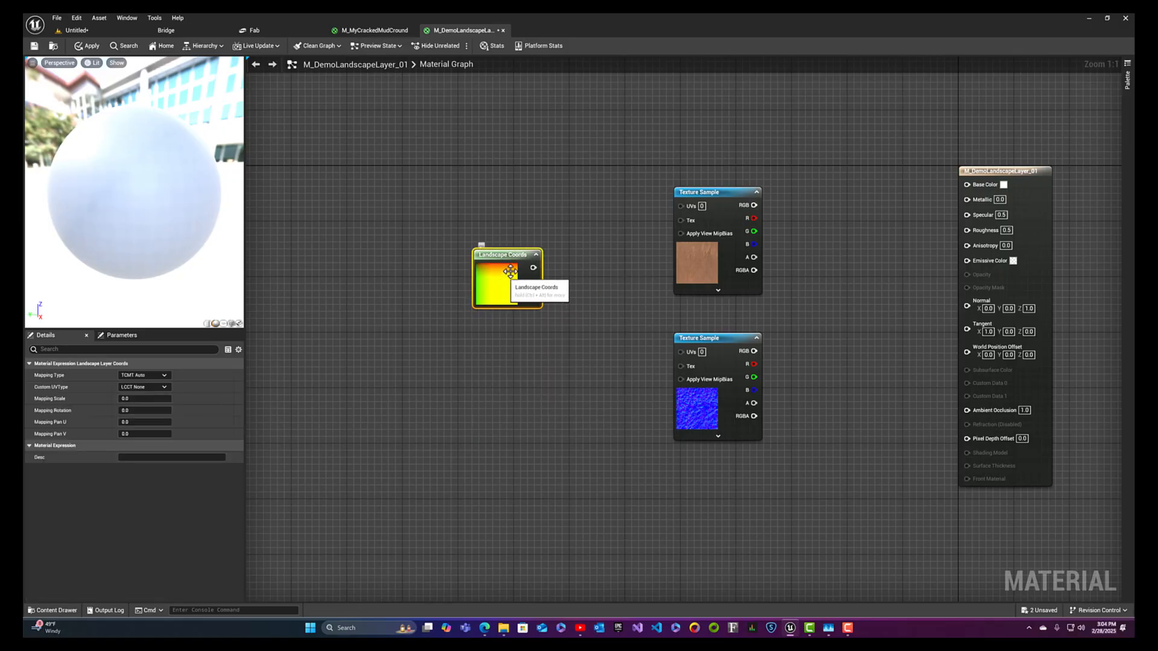
left_click_drag(511, 273, 461, 224)
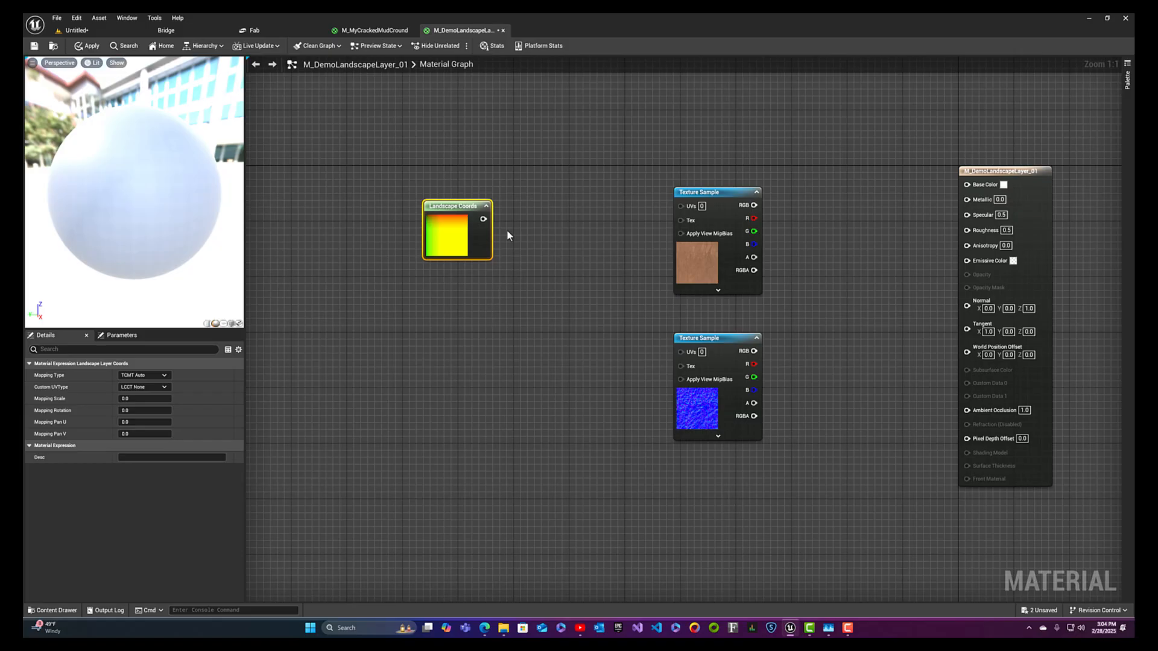
- Create a Multiply node fed by the Landscape Coords output on its A input
left_click_drag(483, 219, 550, 280)
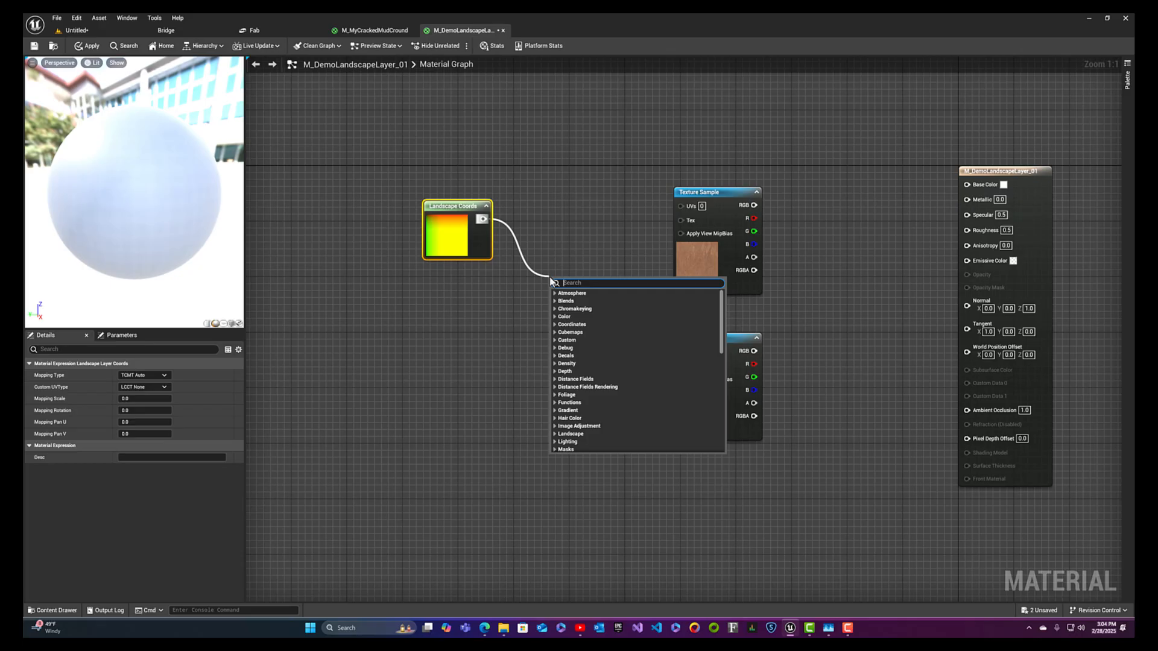
type("m")
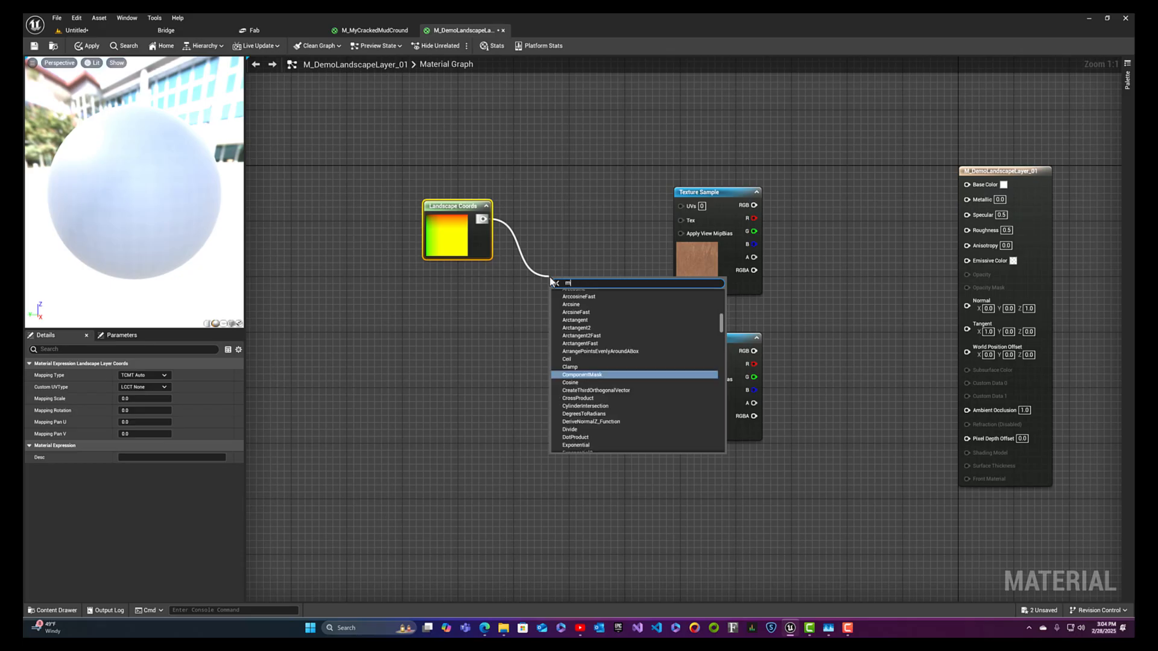
type("ultiply")
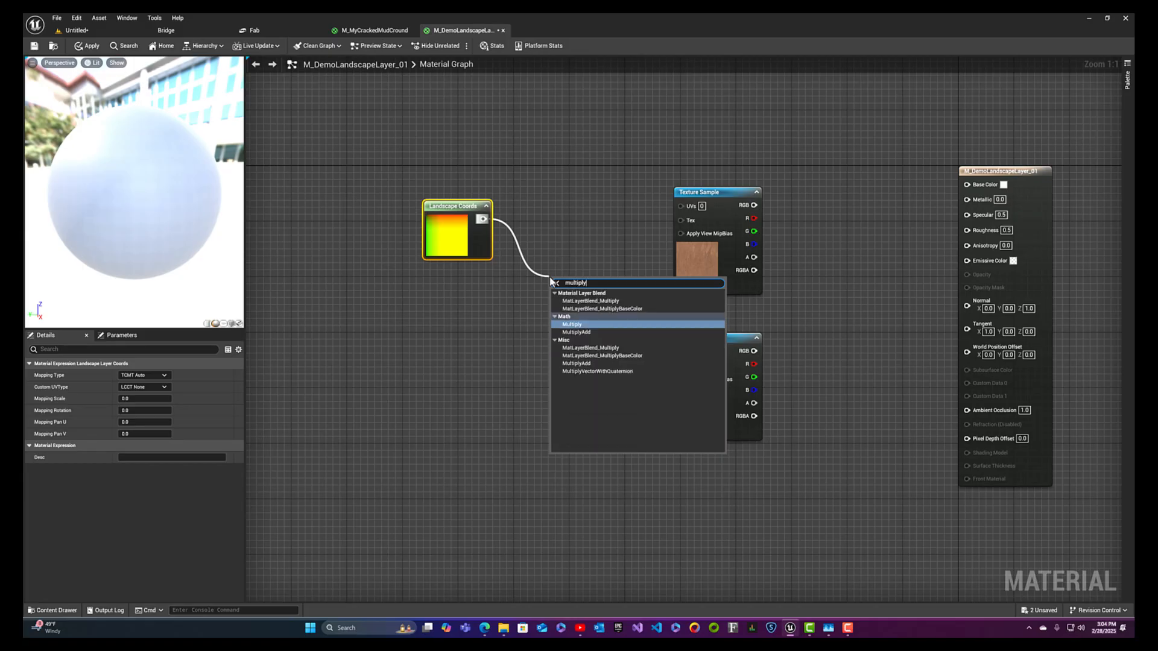
left_click(568, 324)
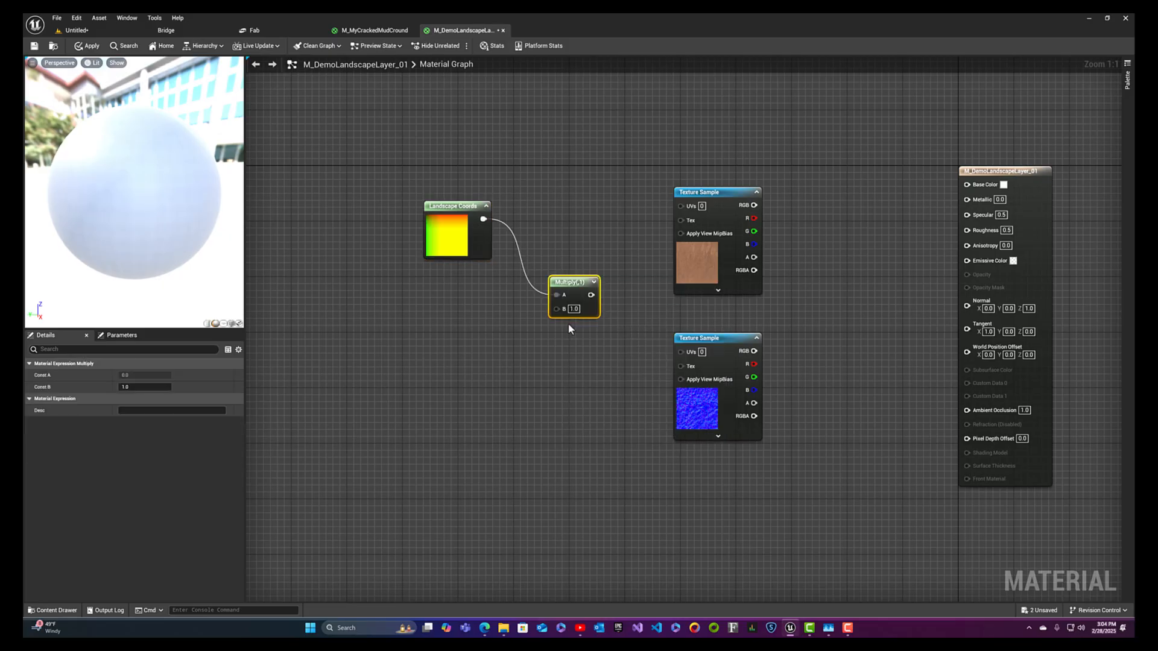
- Add a Constant of 1 as the Multiply node's B input and feed the Multiply output into both Texture Samples' UVs
left_click(501, 340)
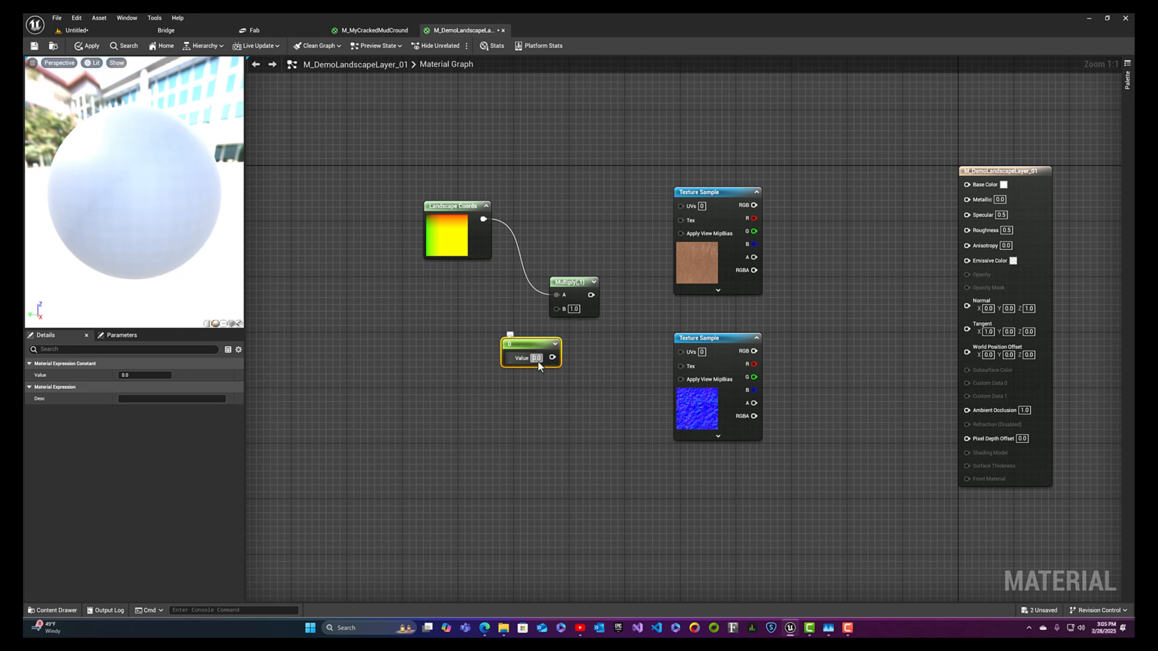
type("1")
key("Return")
left_click_drag(538, 343, 506, 342)
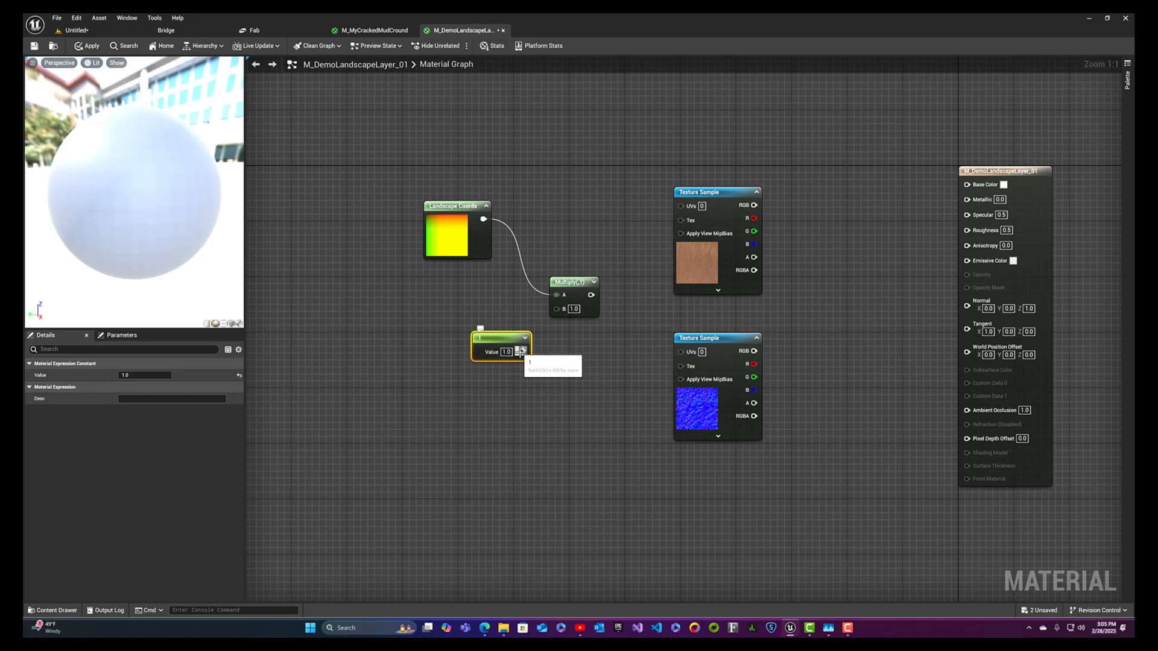
left_click_drag(523, 351, 679, 208)
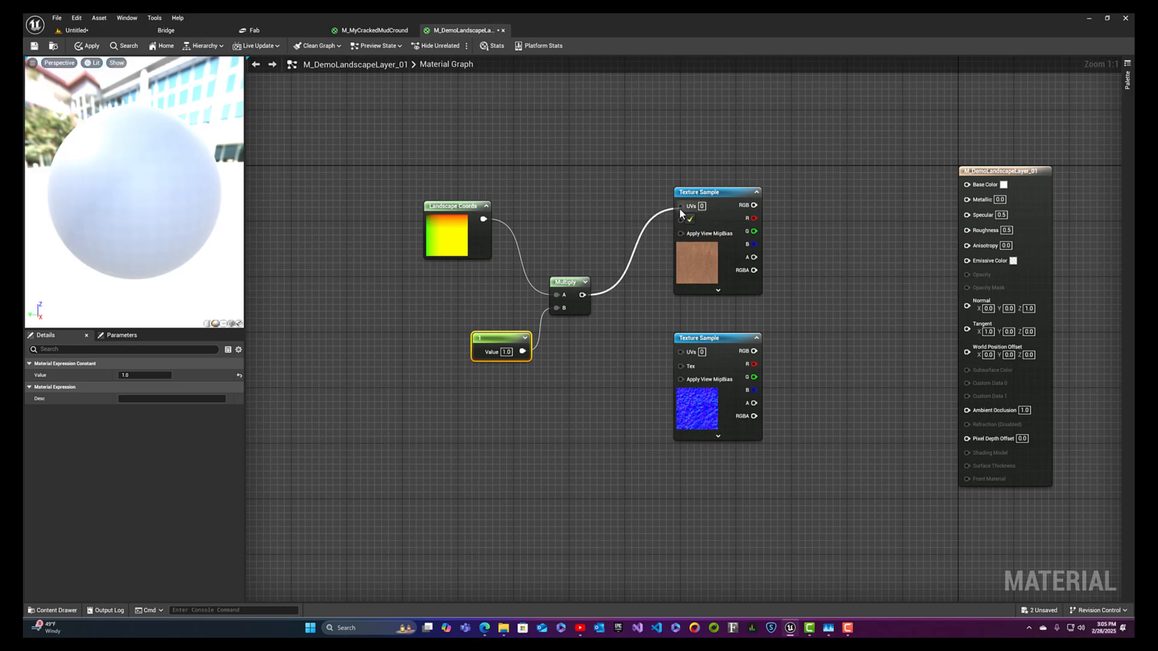
left_click_drag(582, 295, 679, 350)
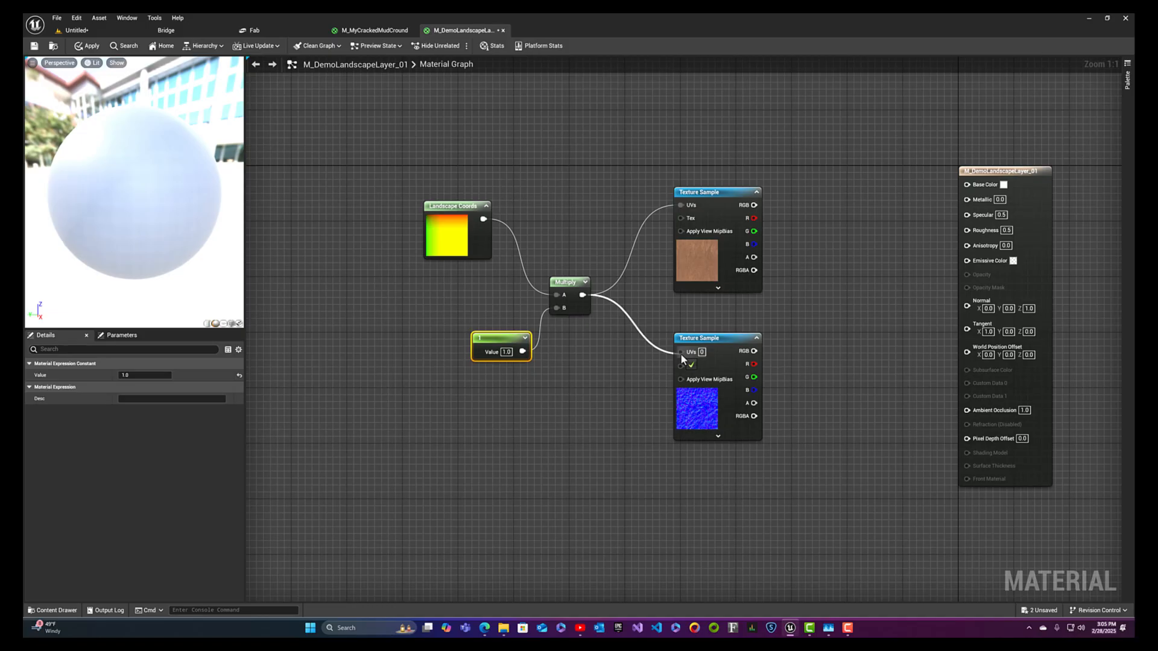
- Move the material output node closer and connect the color sample's RGB to Base Color and the normal sample's RGB to Normal
right_click_drag(791, 338, 667, 315)
left_click_drag(873, 210, 757, 216)
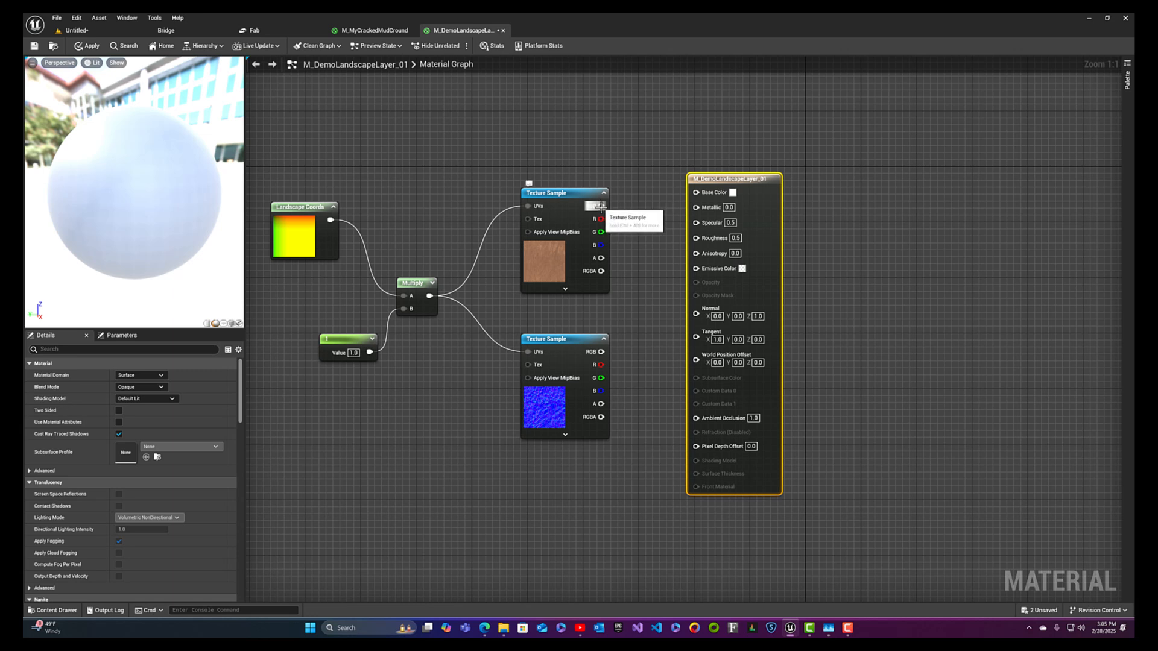
left_click_drag(601, 207, 697, 191)
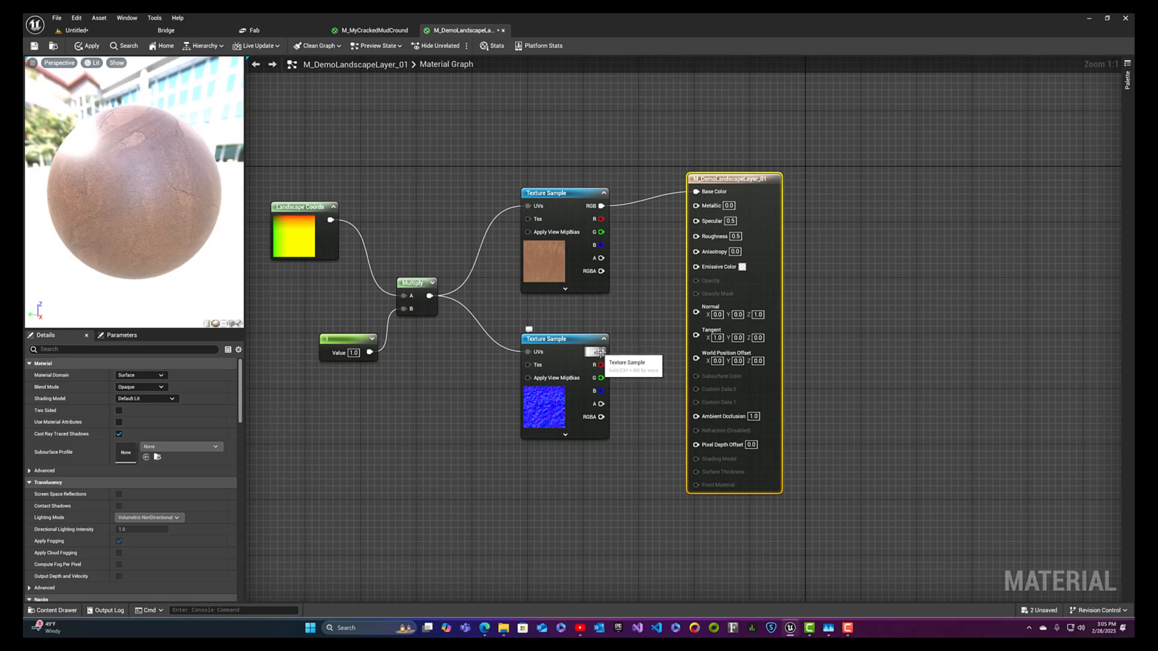
left_click_drag(601, 352, 697, 307)
right_click_drag(487, 423, 591, 407)
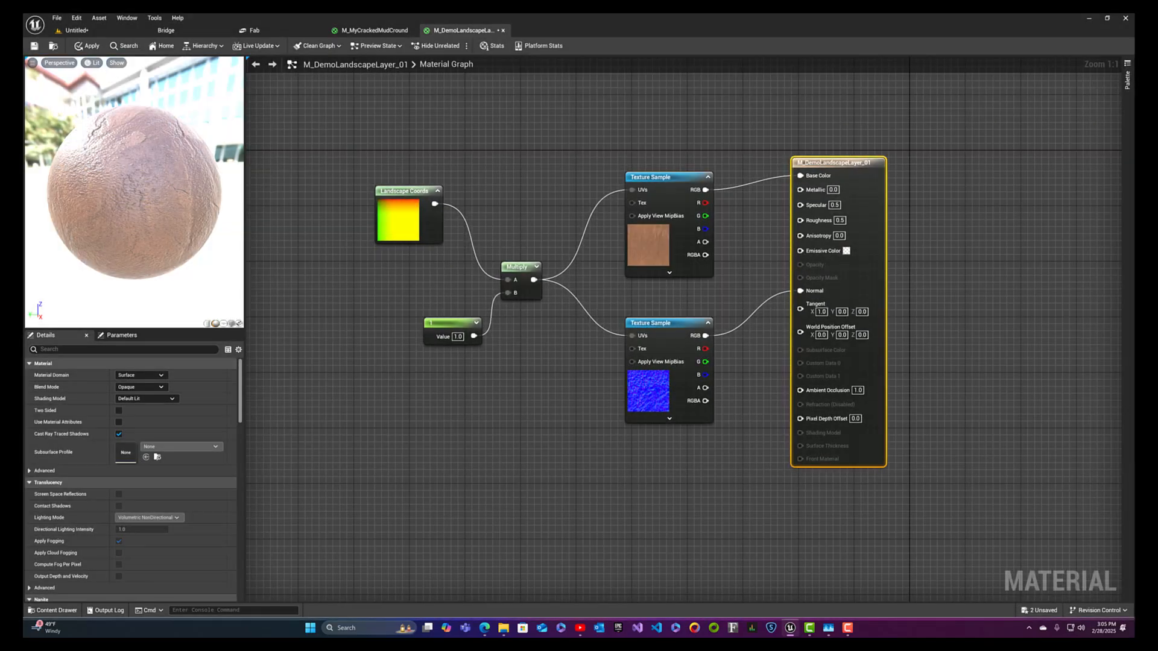
- Apply and save the material, and assign M_DemoLandscapeLayer_01 as the Landscape Material in the level
left_click(86, 50)
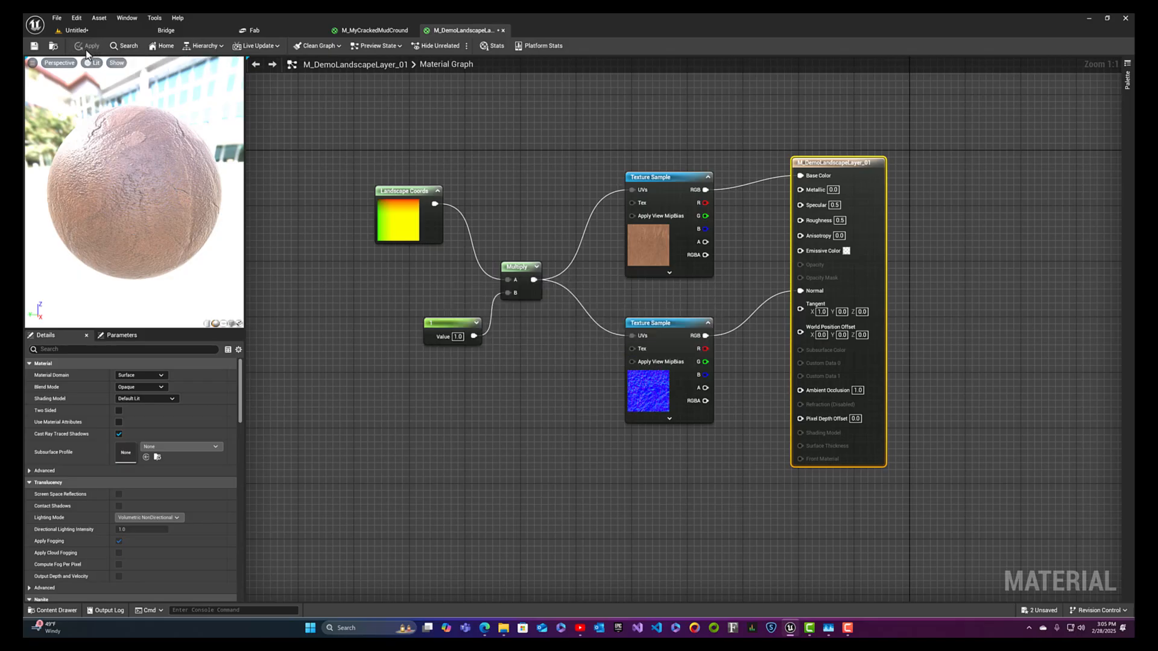
left_click(35, 47)
left_click(56, 31)
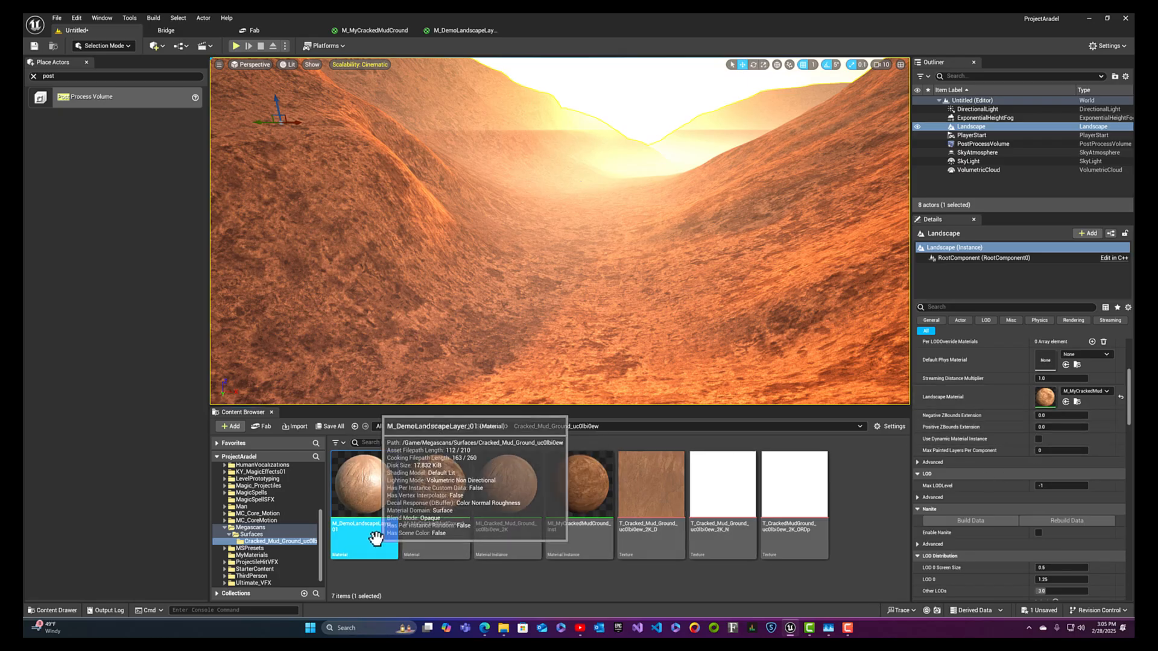
left_click_drag(375, 537, 803, 461)
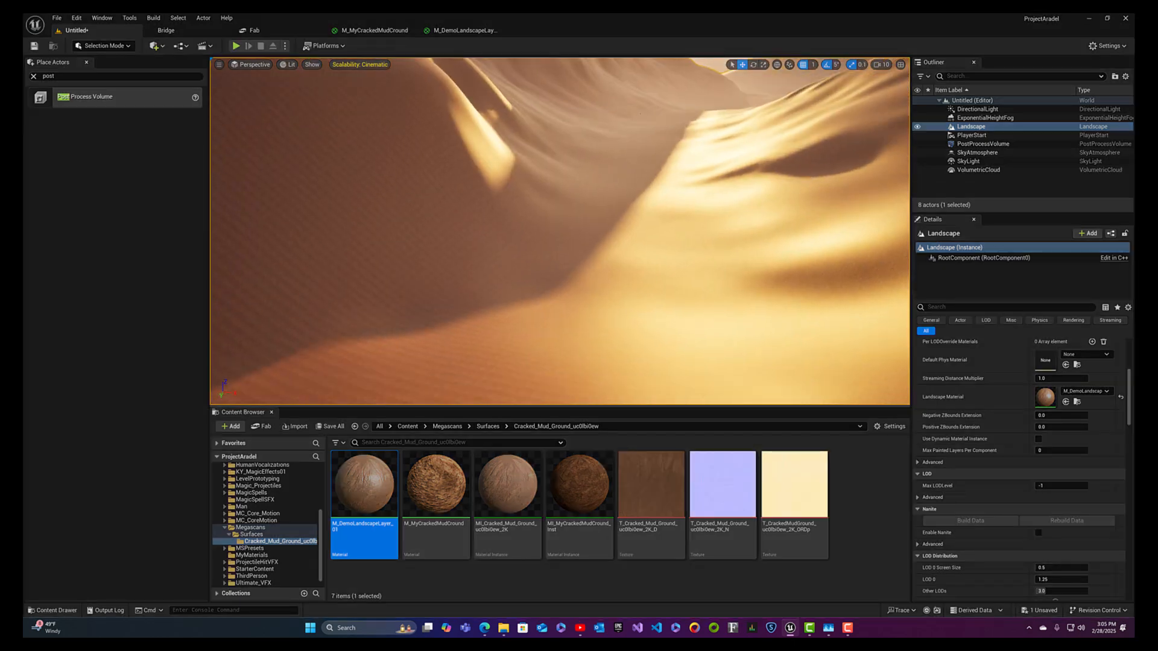
right_click_drag(560, 231, 563, 257)
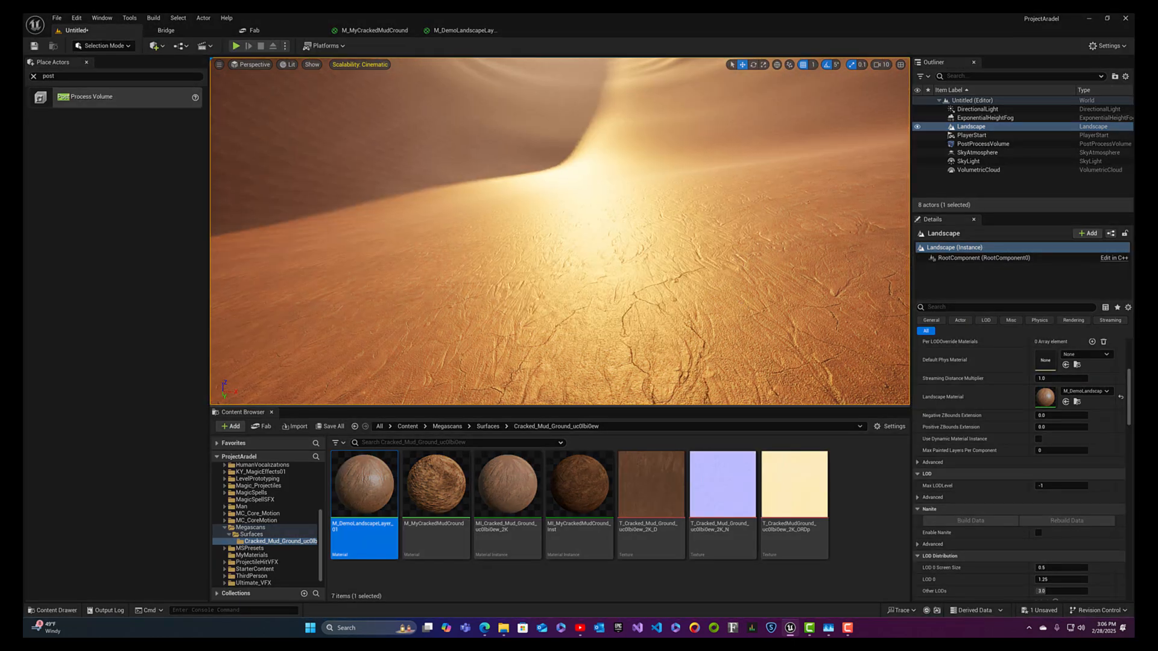
right_click_drag(729, 344, 706, 355)
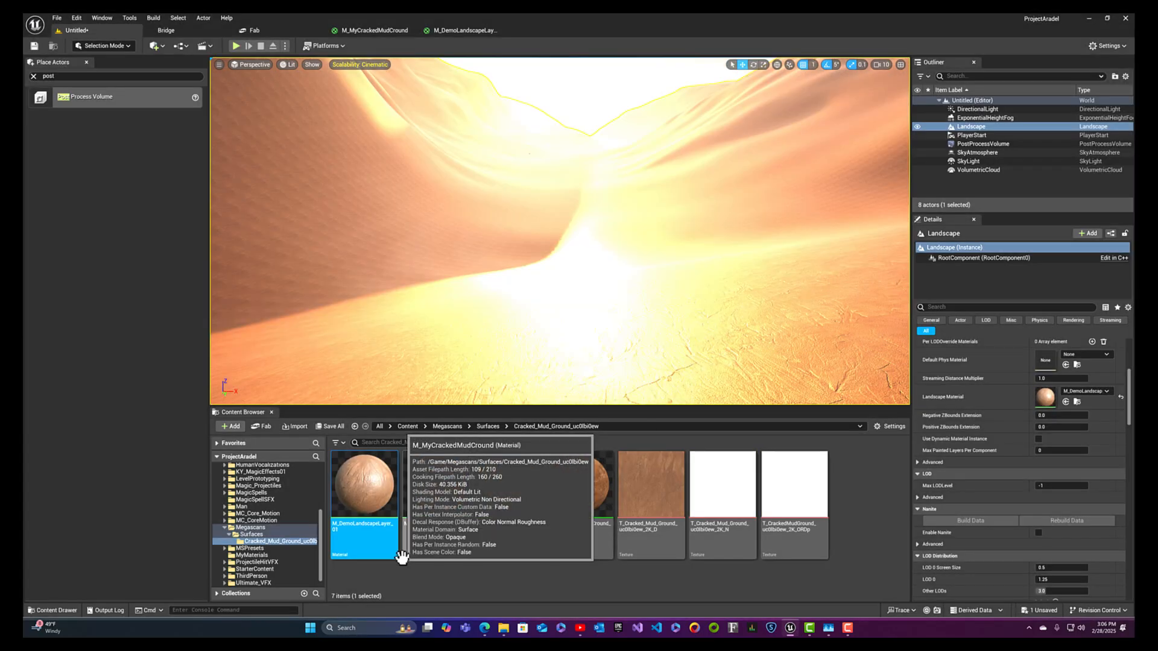
- Reopen M_DemoLandscapeLayer_01, set Specular to 0 and Roughness to 1 on its output node, and apply and save the changes
double_click(370, 536)
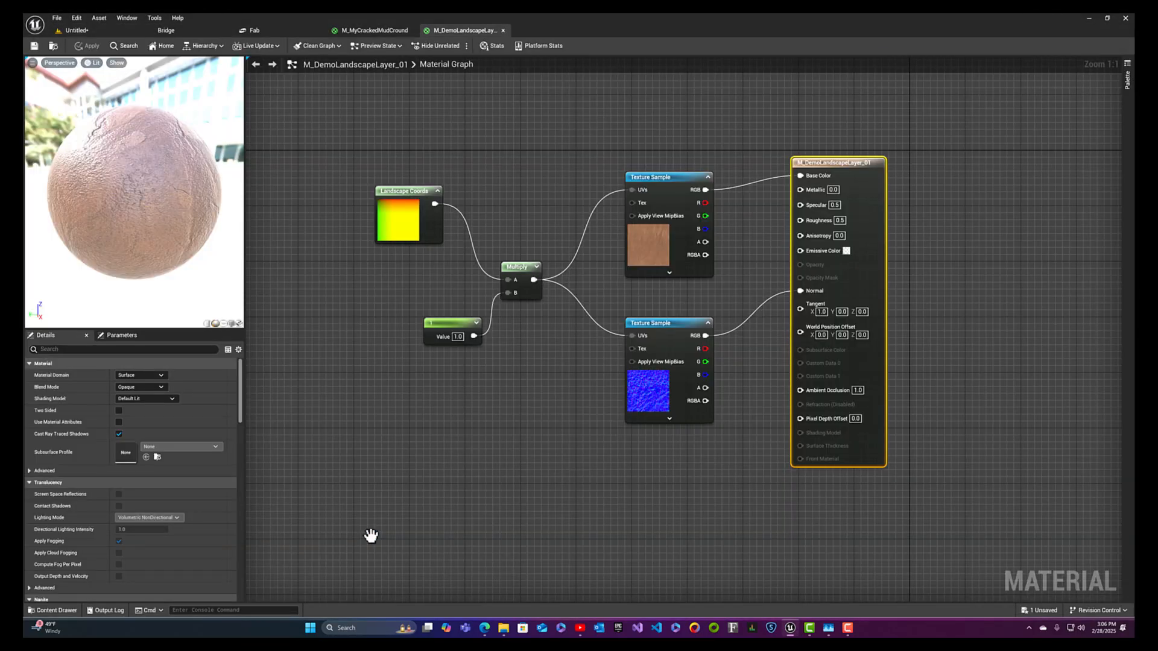
left_click(834, 205)
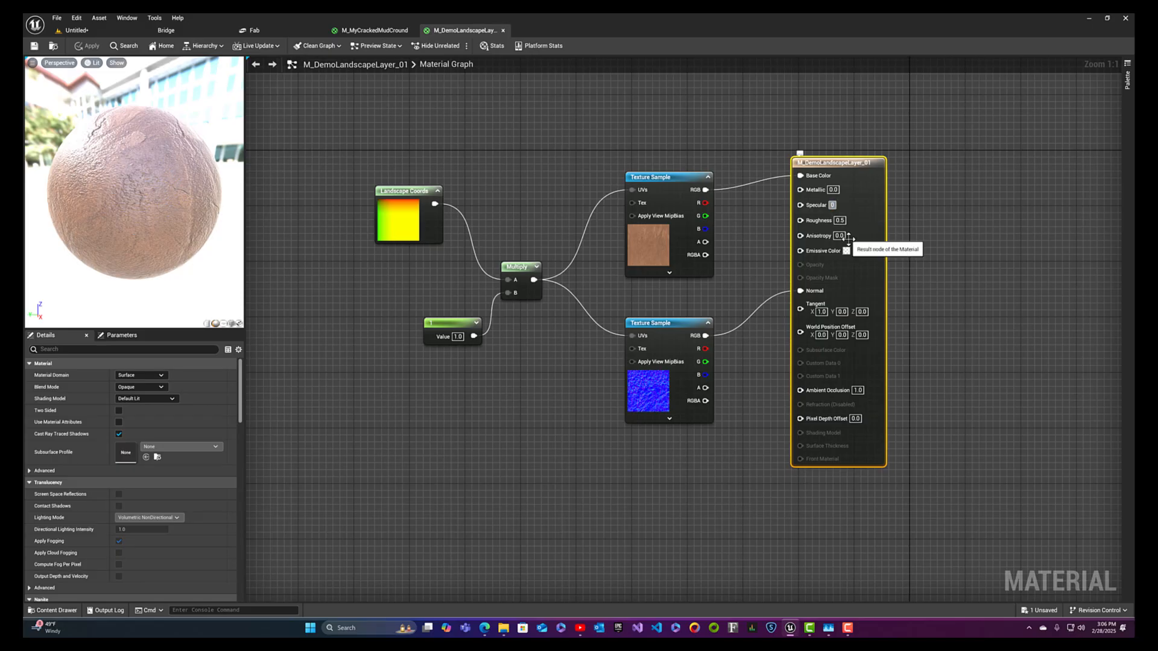
type("0")
key("Return")
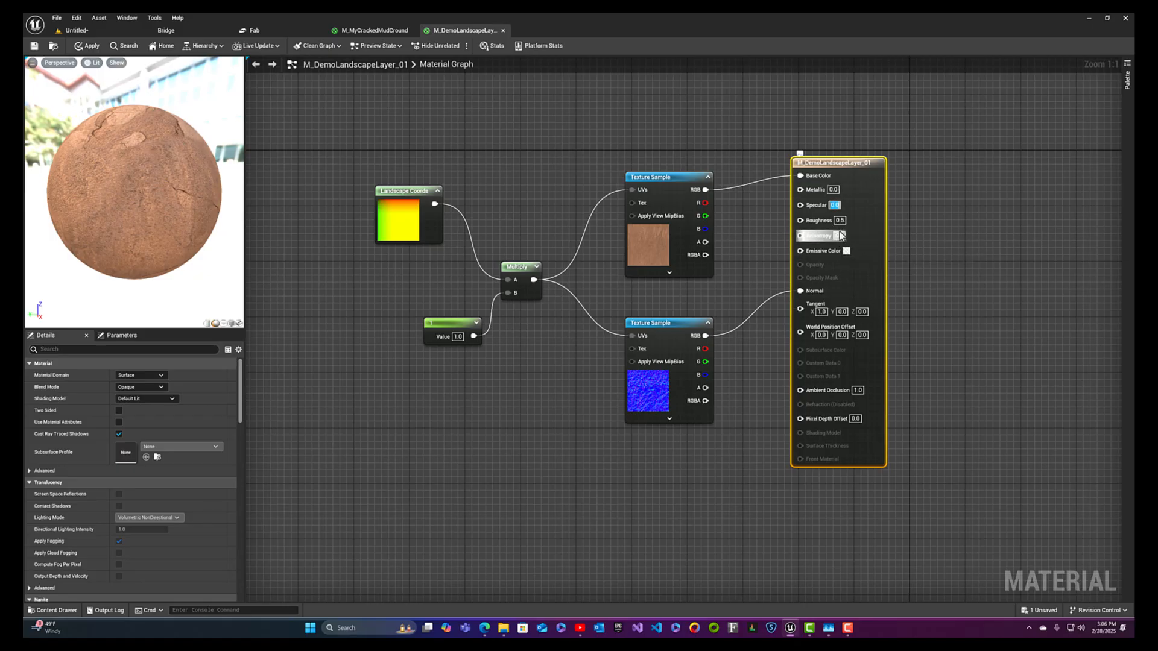
key("Tab")
type("1")
key("Return")
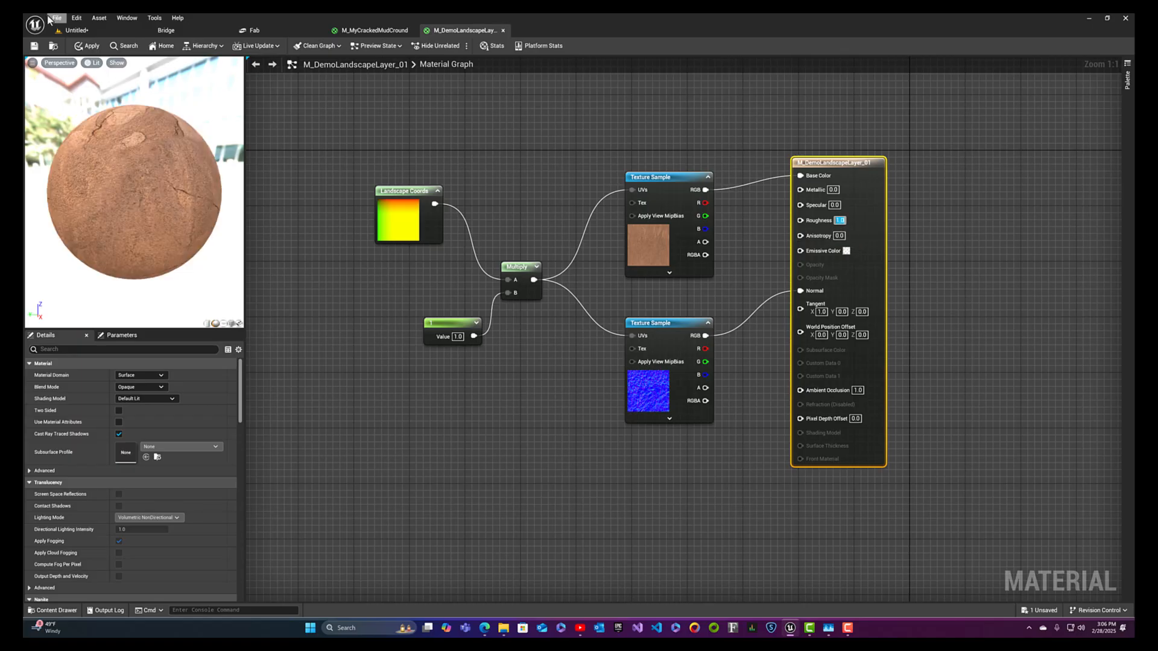
left_click(87, 46)
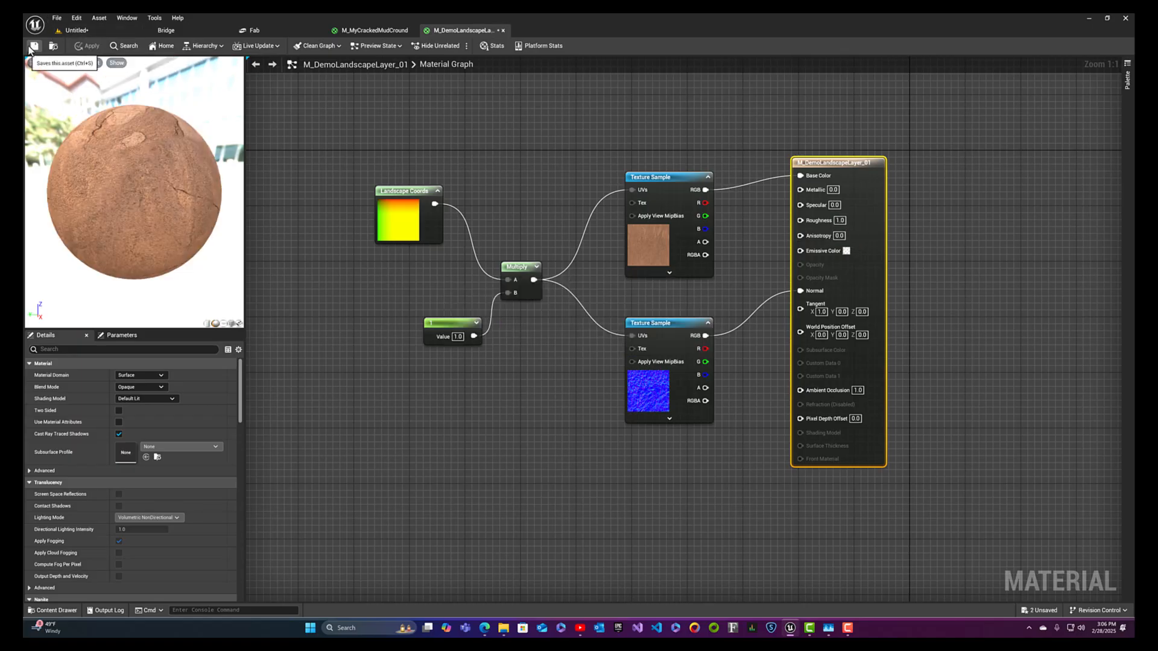
- Return to the level and examine the cracked mud ground up close
left_click(89, 34)
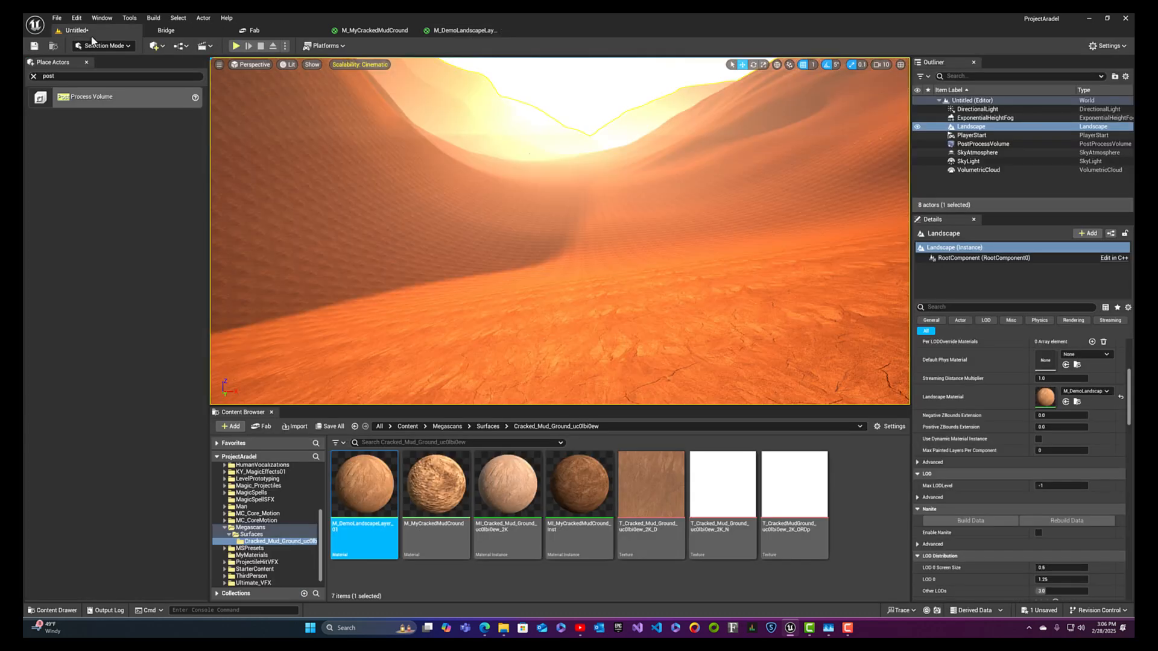
right_click_drag(452, 264, 269, 308)
scroll(453, 272, "down", 3)
scroll(452, 265, "down", 2)
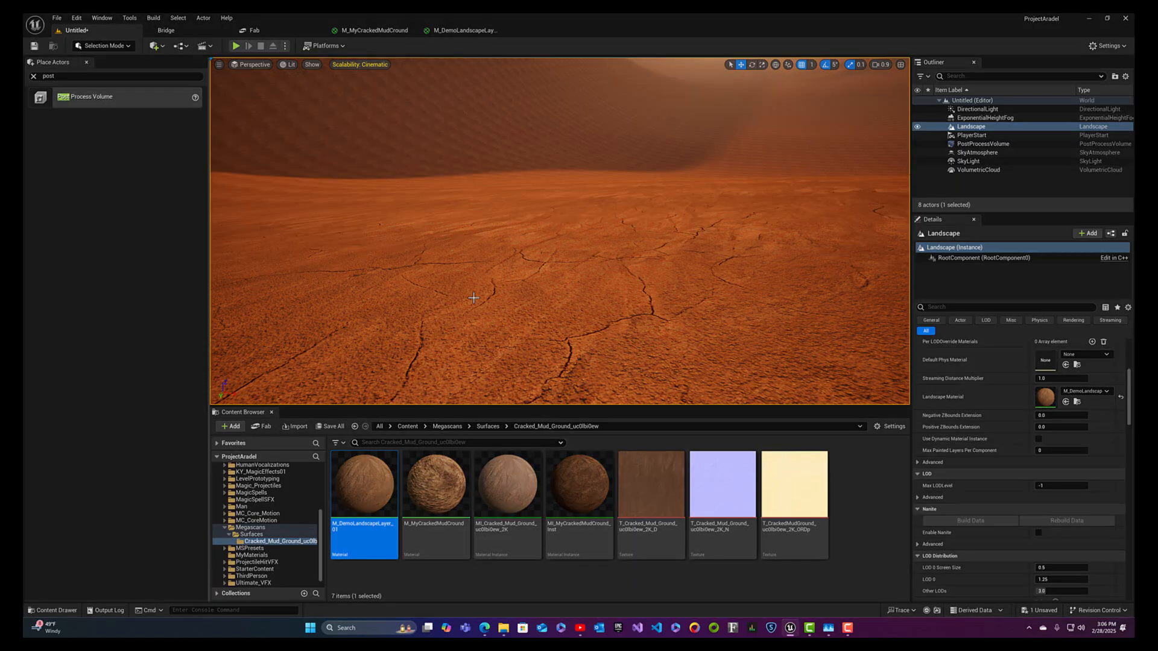
- Examine the texture tiling across the landscape from farther back and clear the landscape selection
right_click_drag(559, 231, 428, 197)
right_click_drag(559, 231, 422, 268)
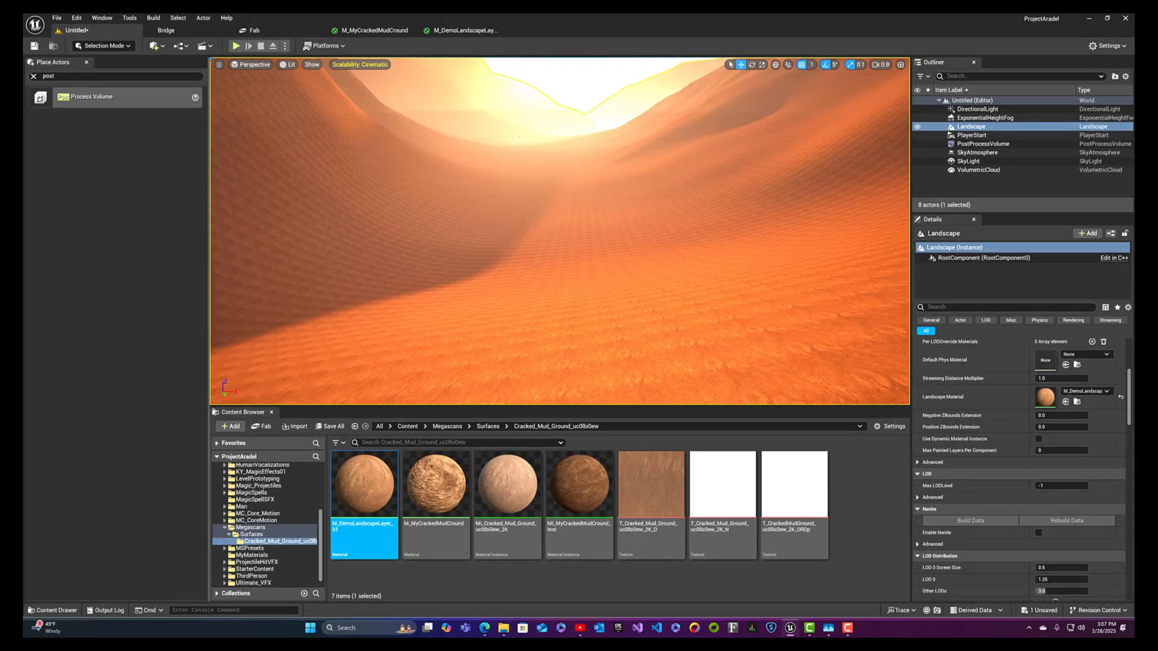
key("Escape")
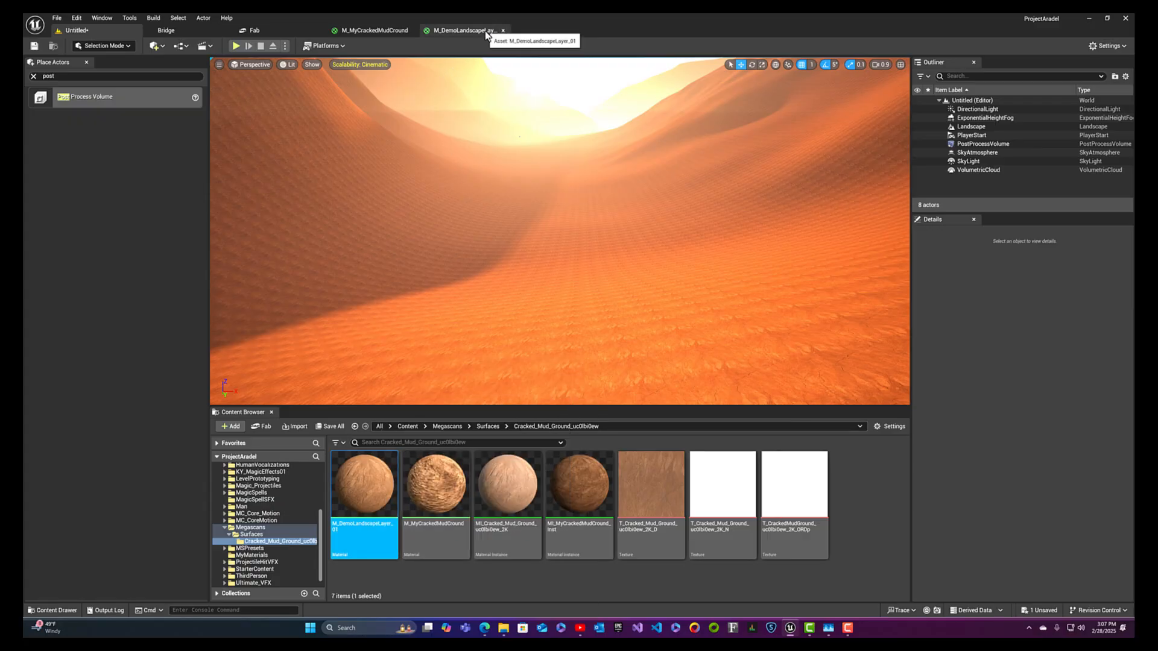
- In M_DemoLandscapeLayer_01, disconnect both texture samples from the output node and from Multiply, and move the output node farther away
left_click(465, 31)
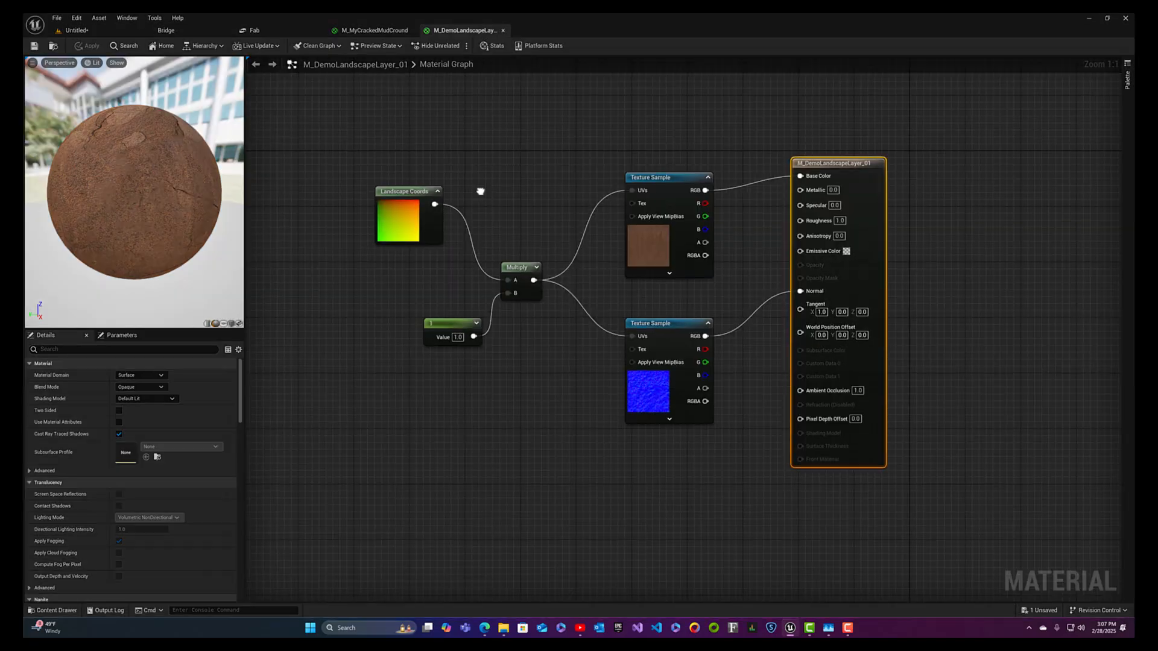
mouse_move(481, 191)
right_mouse_down()
mouse_move(550, 148)
mouse_move(548, 161)
mouse_move(485, 189)
right_mouse_up()
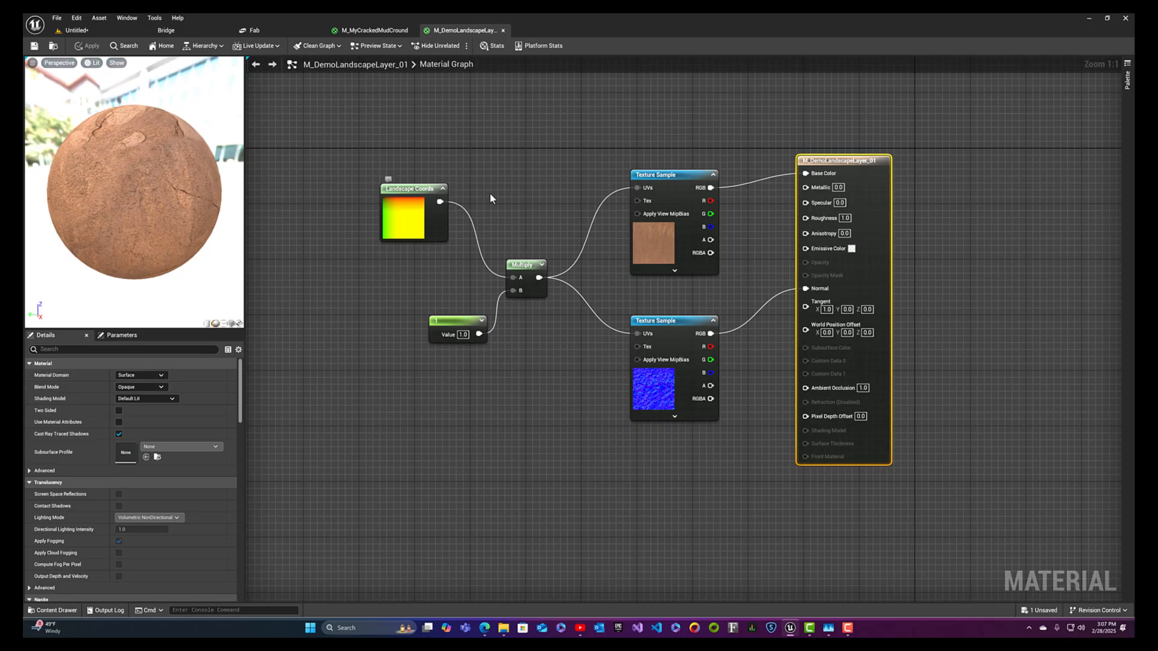
left_click(708, 187, "alt")
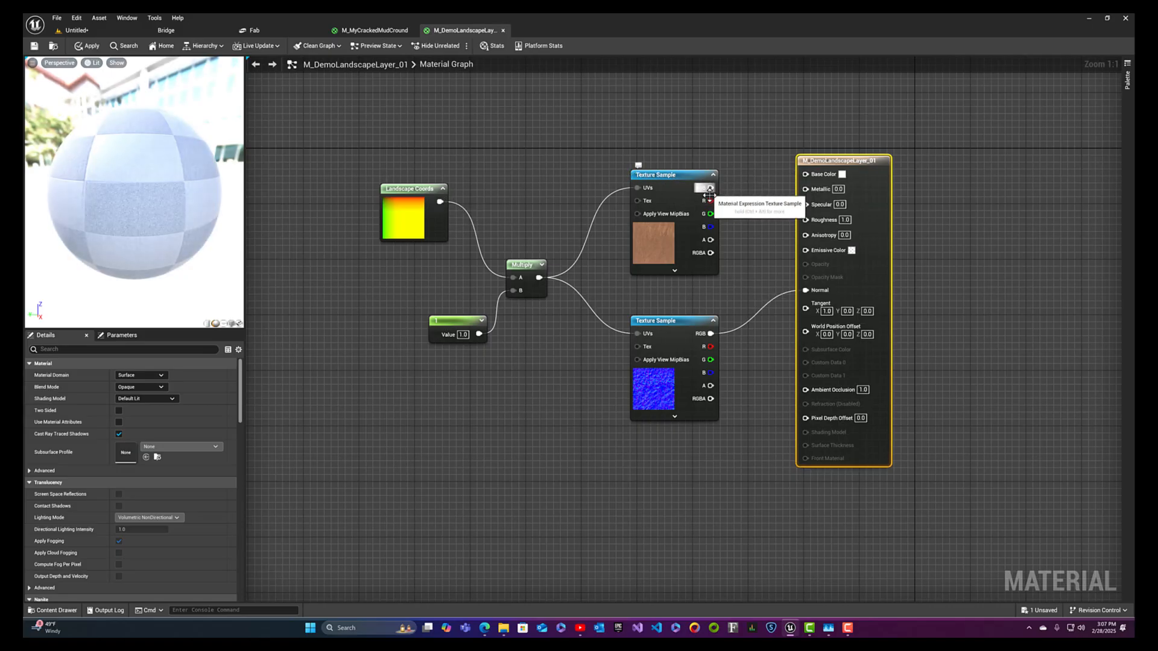
left_click(711, 334, "alt")
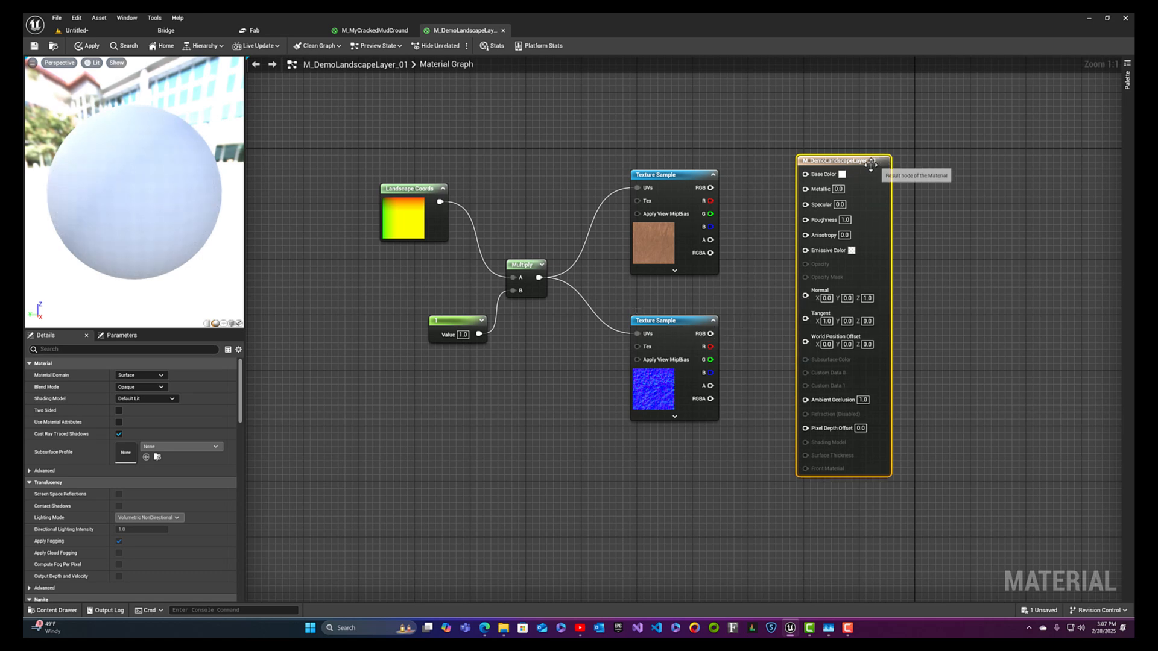
left_click_drag(870, 164, 946, 170)
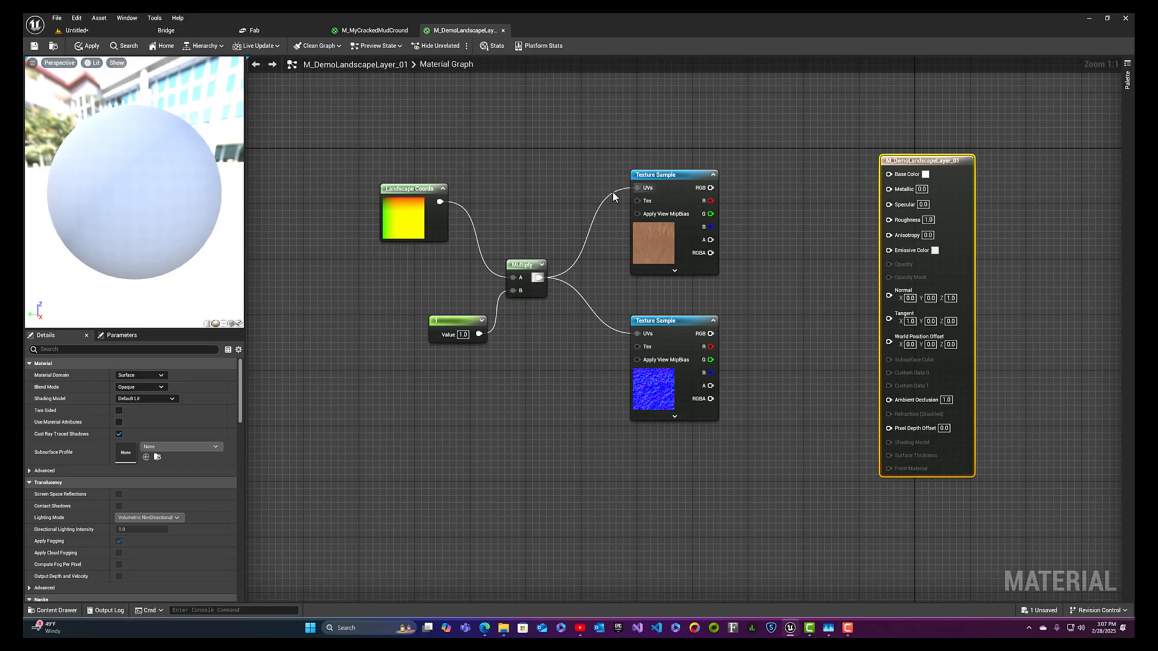
left_click(637, 187, "alt")
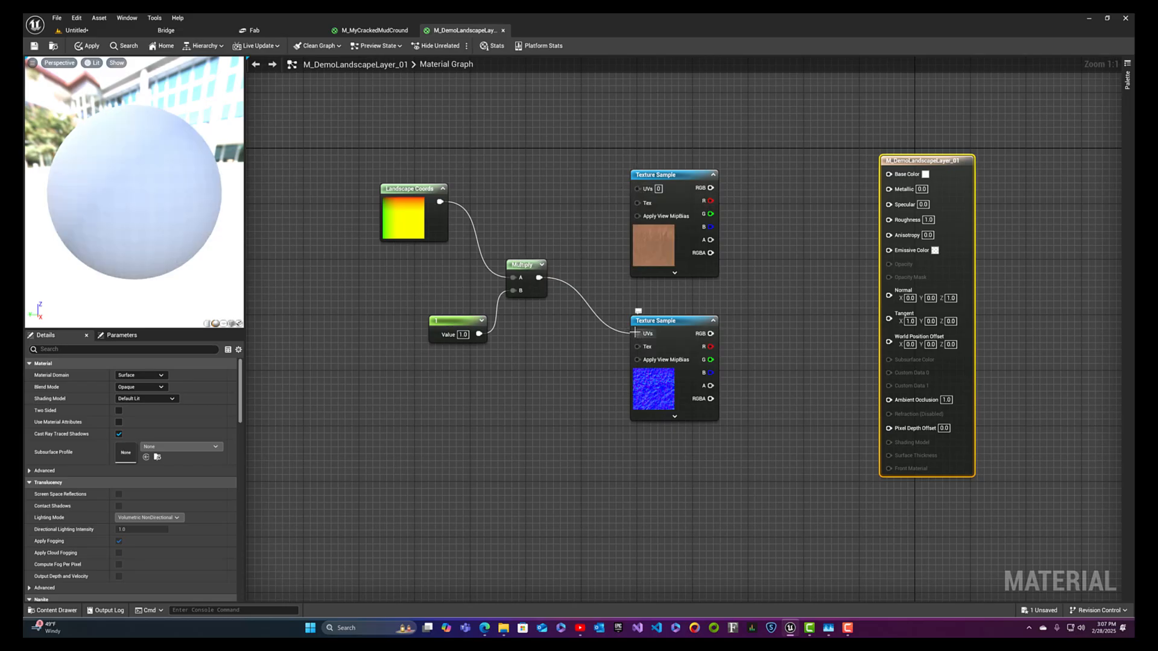
left_click(637, 333, "alt")
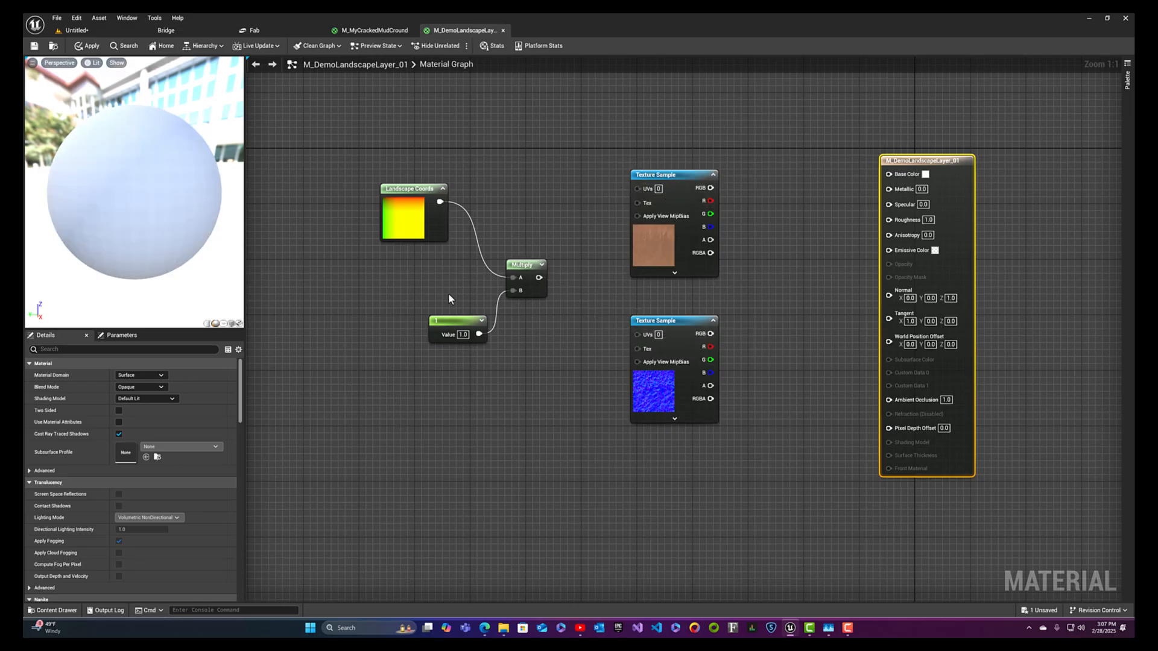
- Move the color and normal texture samples together toward the material output node to free space after Multiply
right_click_drag(552, 371, 435, 293)
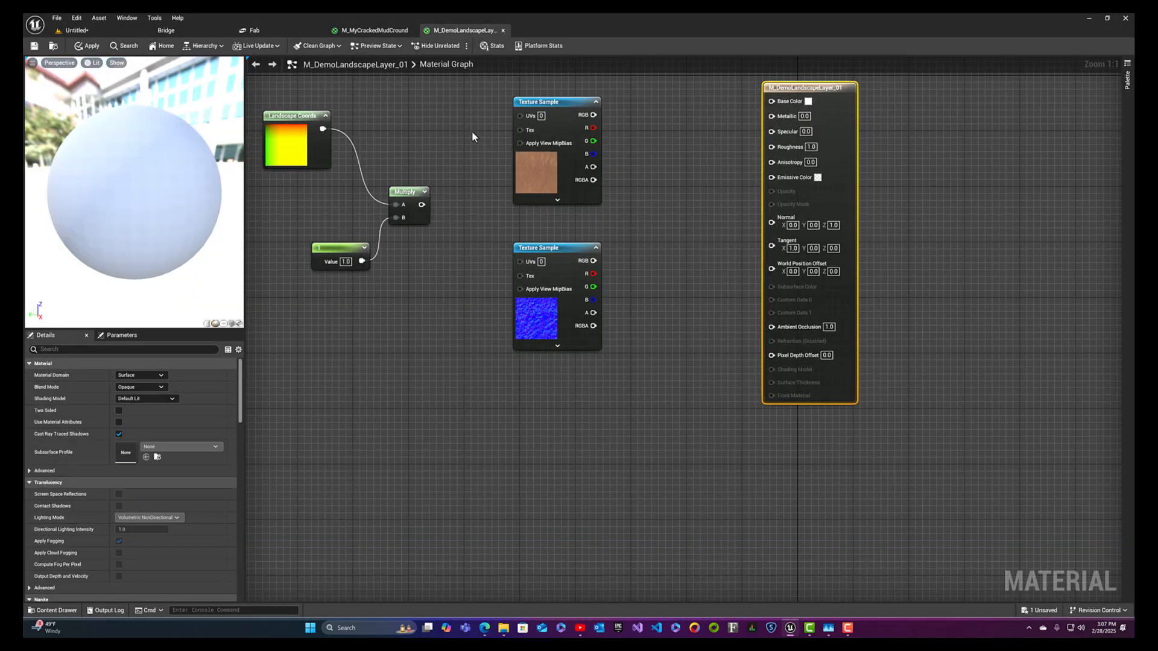
left_click(530, 175)
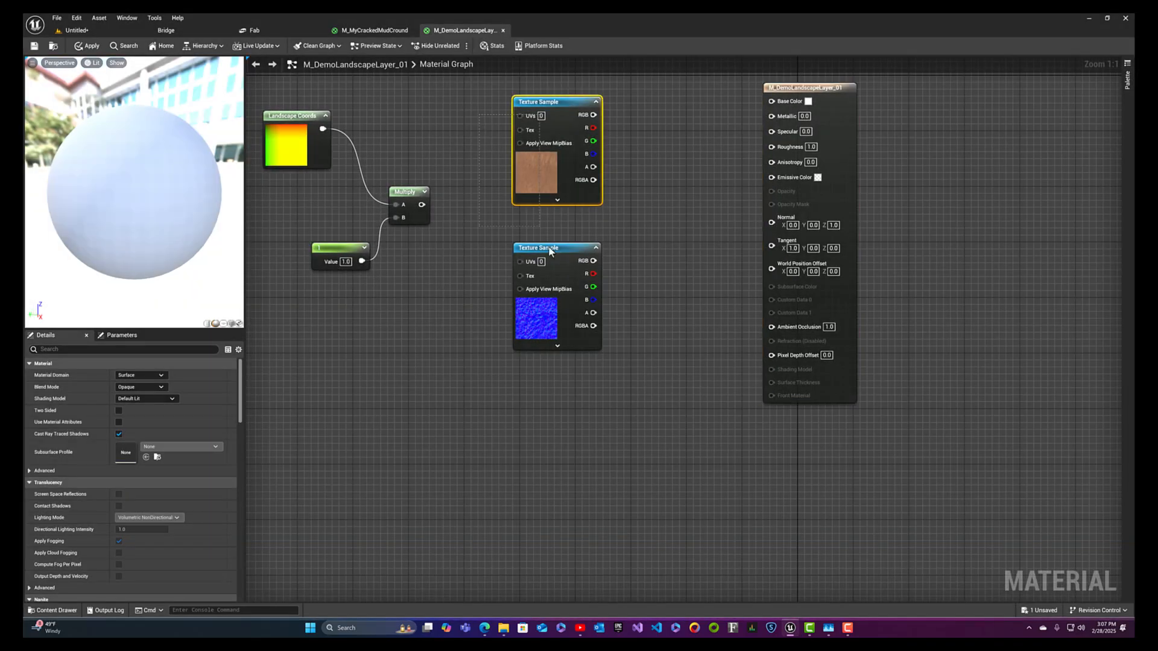
left_click(551, 251, "ctrl")
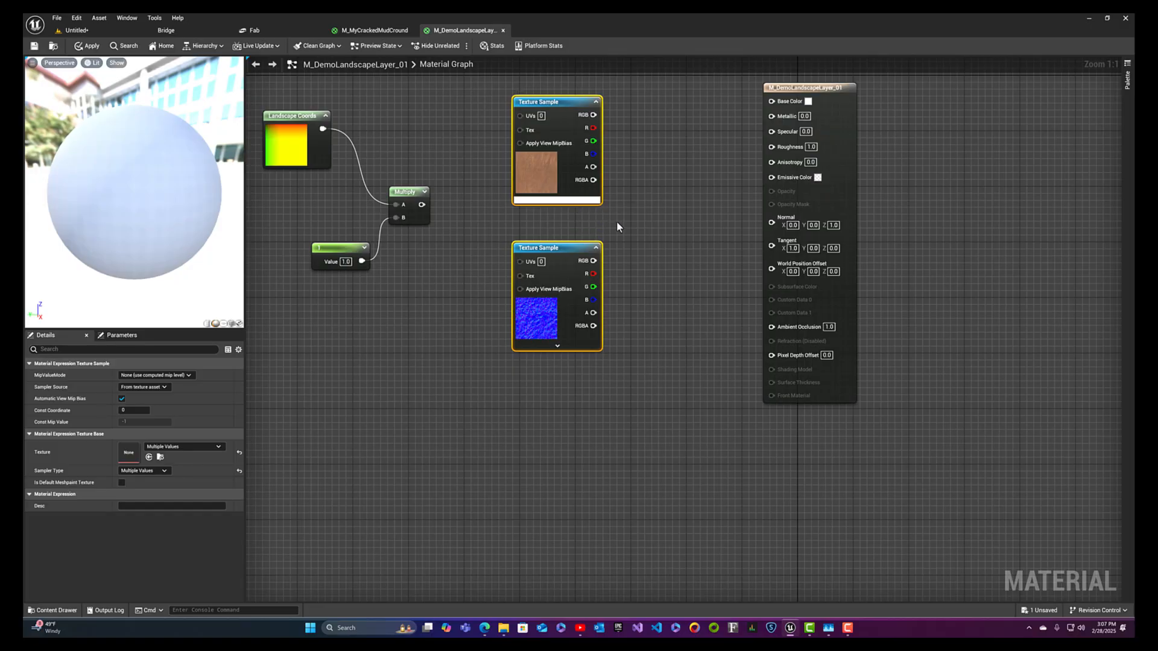
left_click_drag(597, 199, 715, 226)
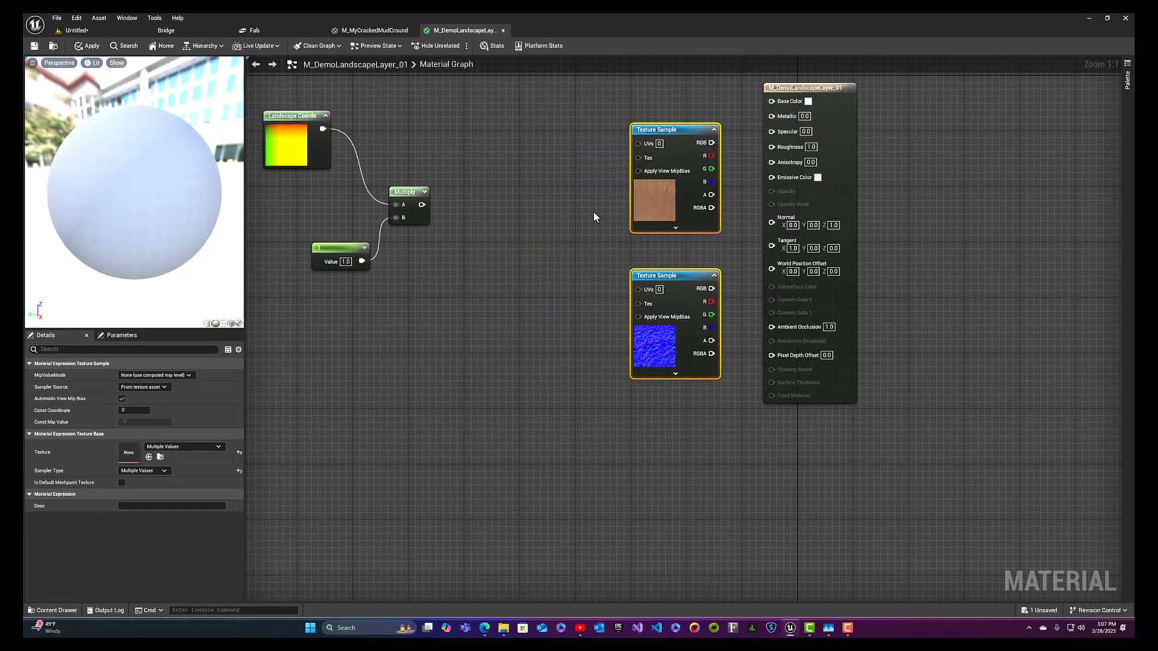
- Add a TextureVariation node between the Multiply node and the texture samples
right_click(444, 143)
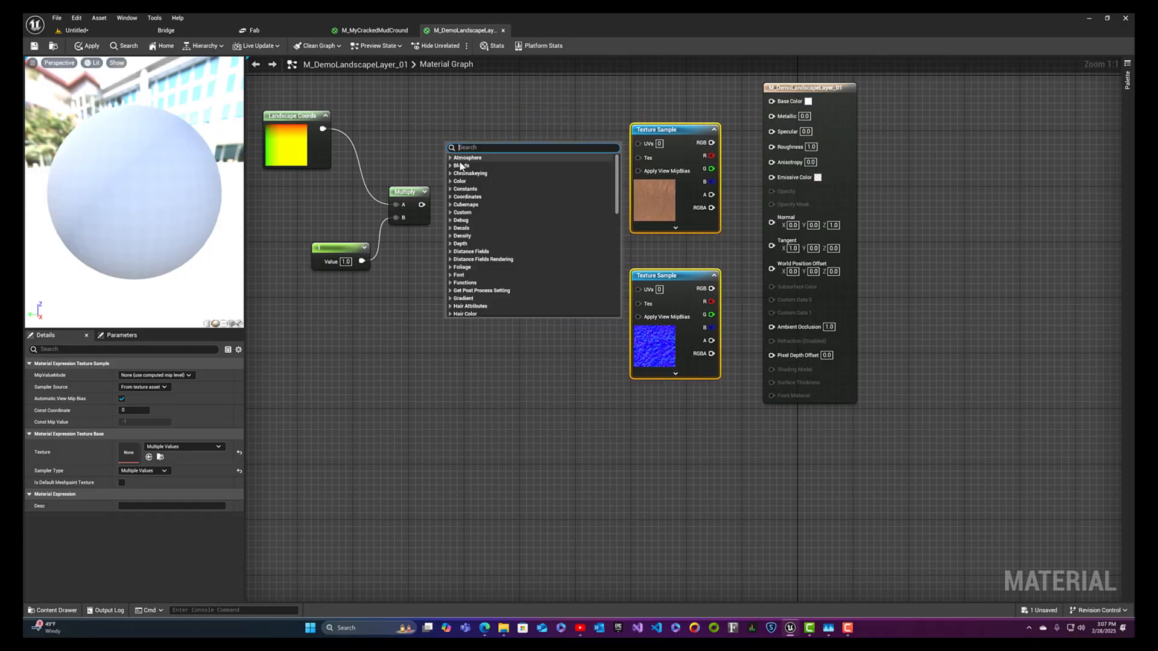
type("textur")
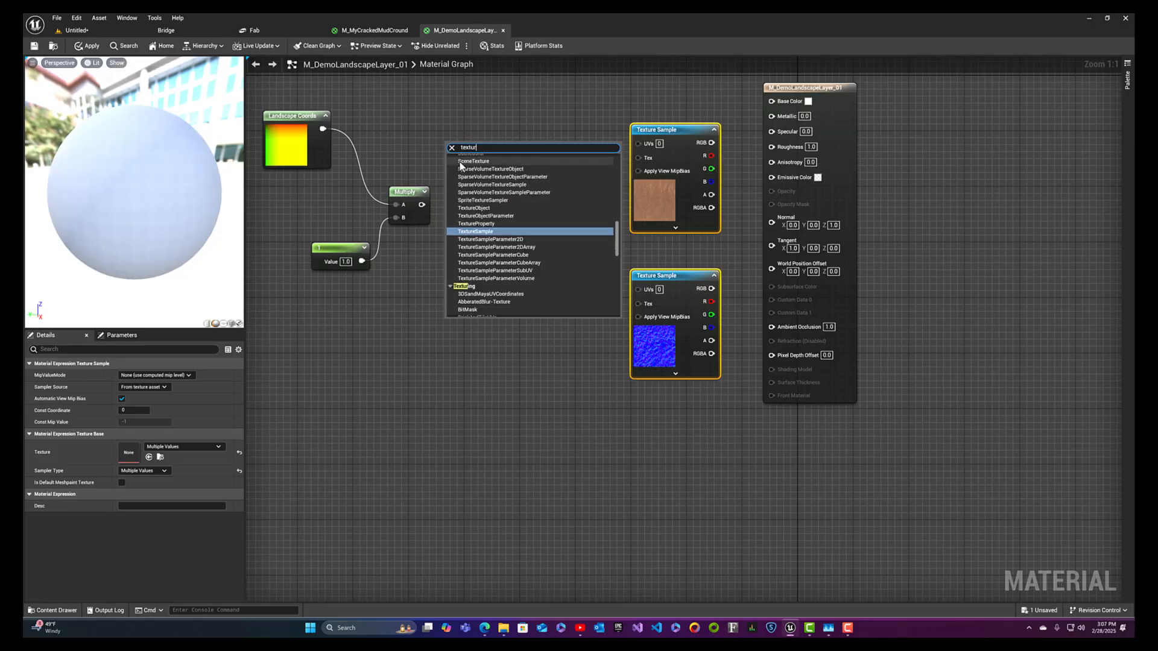
type("eva")
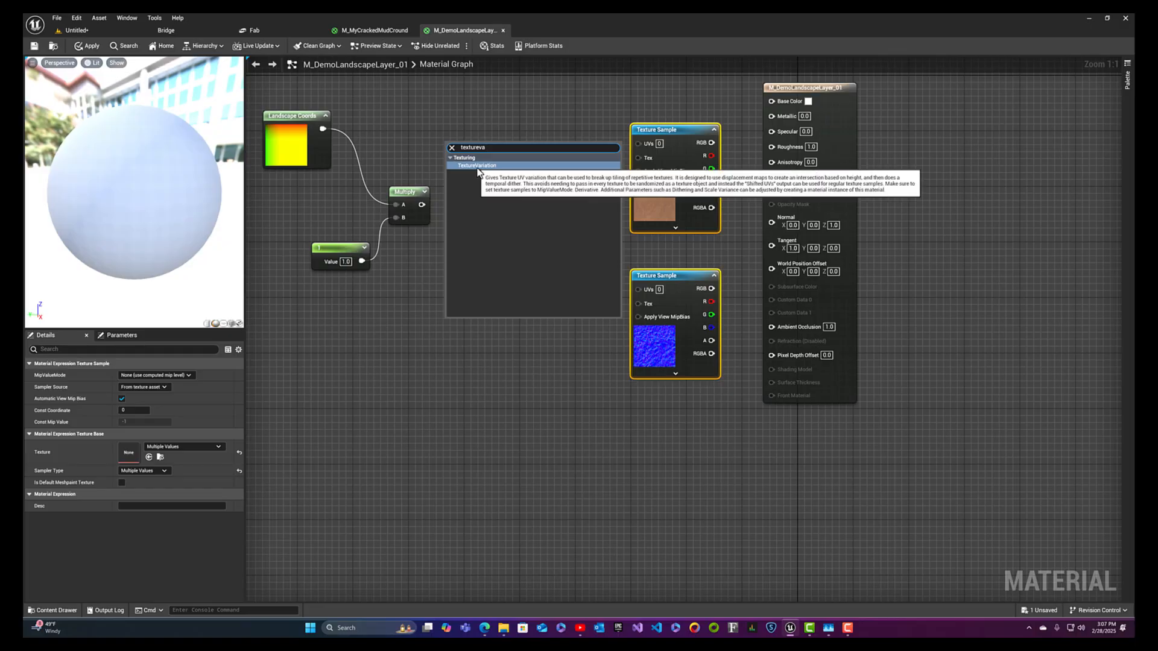
left_click(476, 166)
left_click_drag(512, 145, 519, 136)
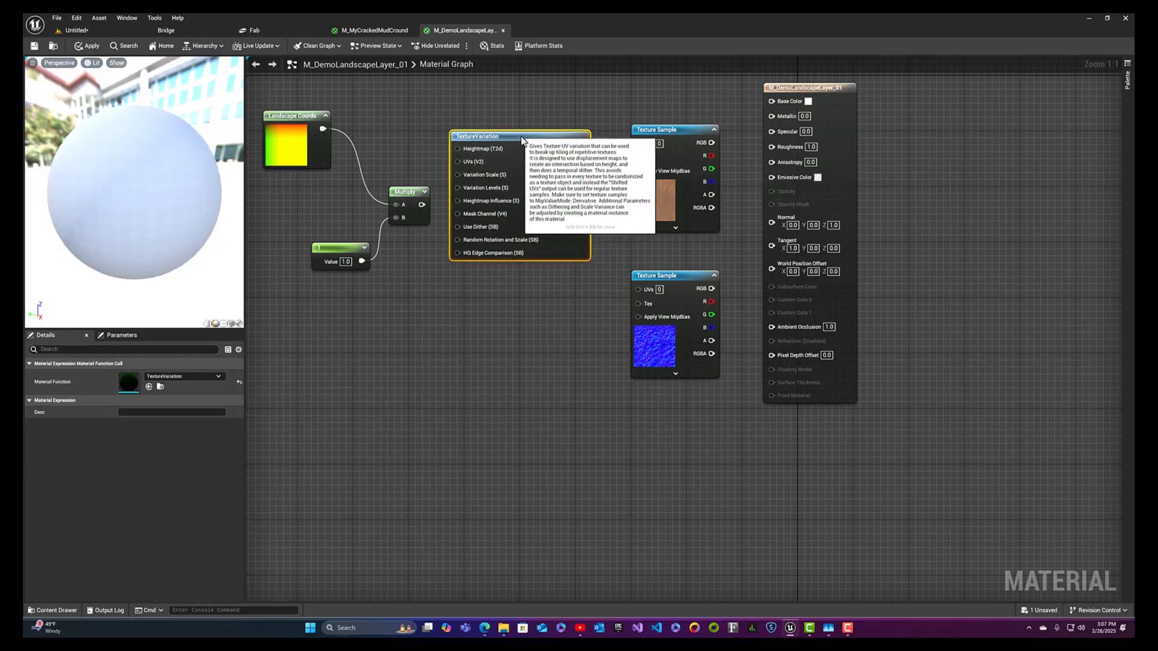
- Space out the landscape coordinate nodes and TextureVariation, and connect Multiply's output to the TextureVariation UVs input
right_click_drag(479, 271, 592, 312)
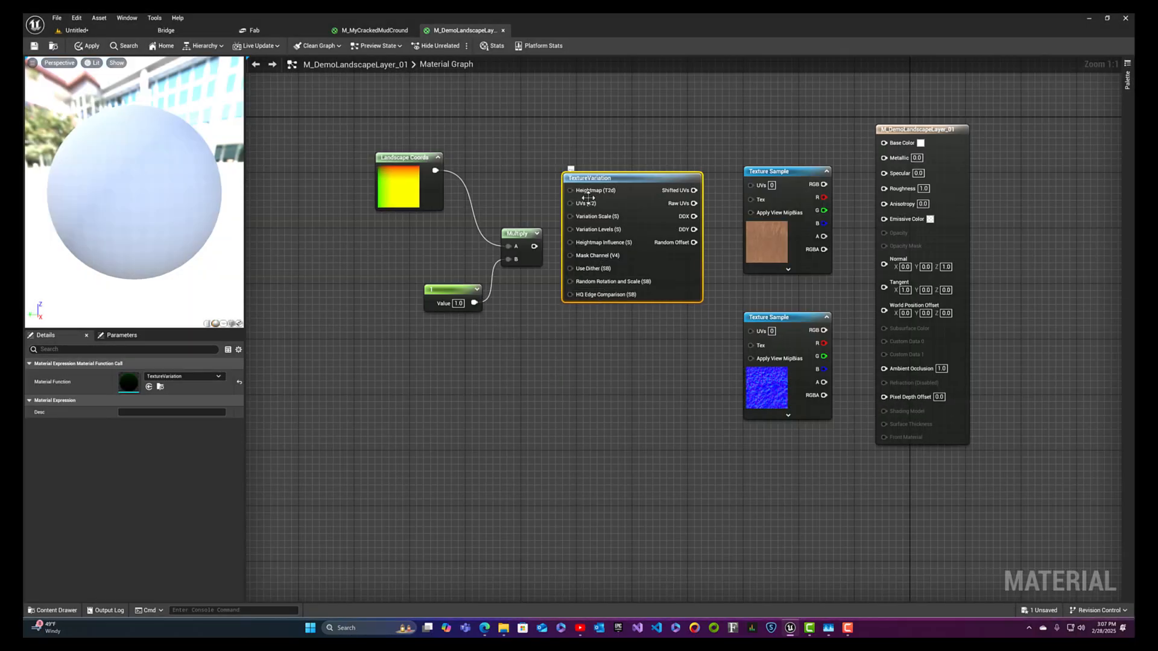
left_click_drag(363, 136, 525, 316)
left_click_drag(513, 239, 472, 239)
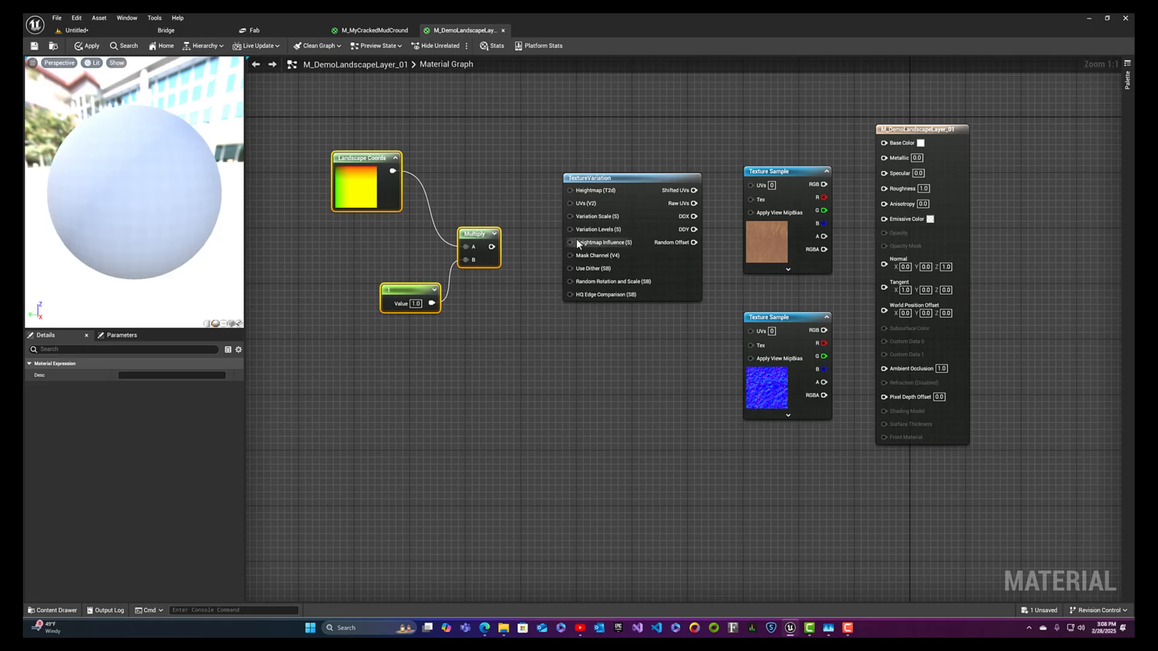
left_click_drag(608, 191, 595, 190)
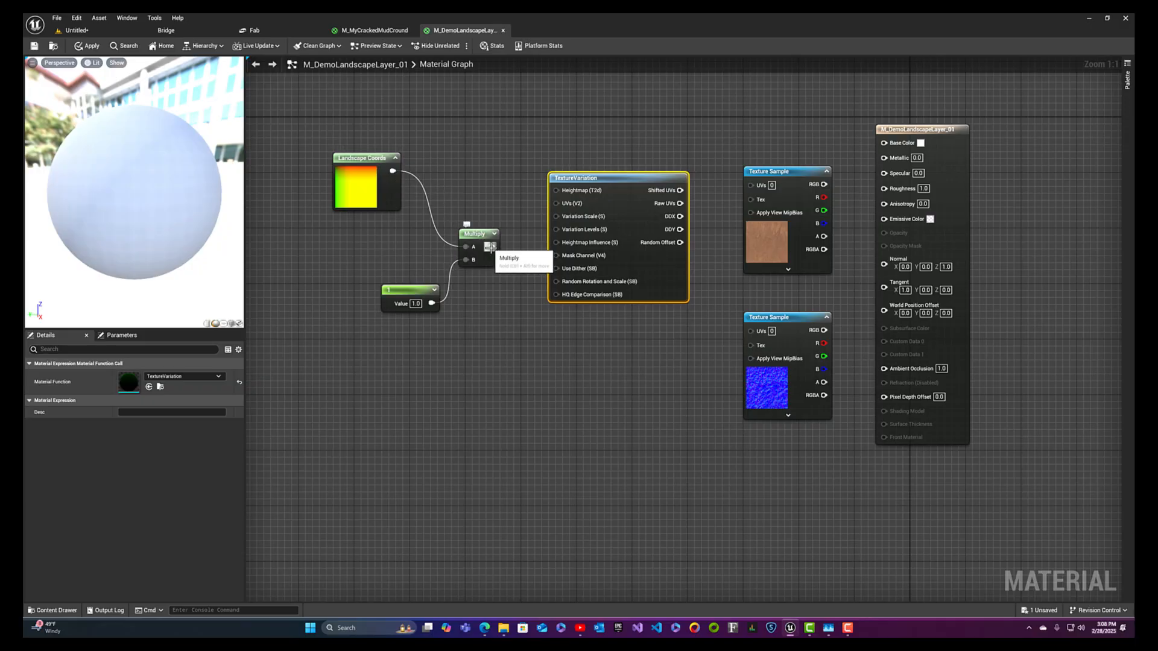
left_click_drag(491, 247, 556, 204)
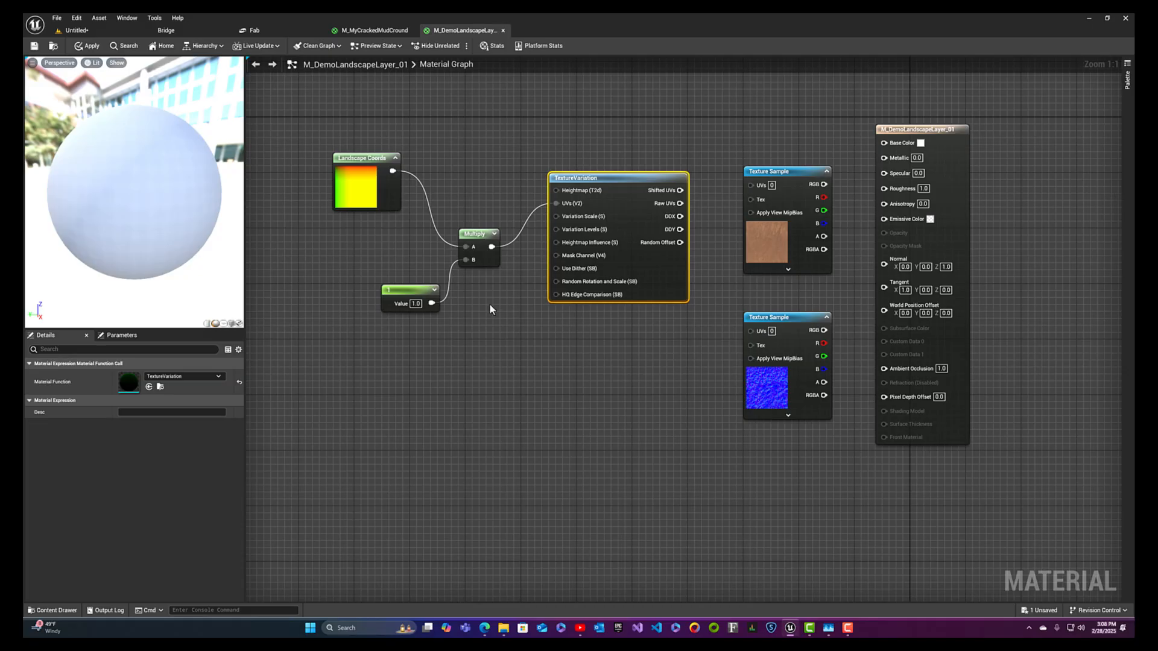
- Set the constant feeding Multiply to 2 and connect TextureVariation's Shifted UVs to the UVs of both texture samples
left_click(416, 304)
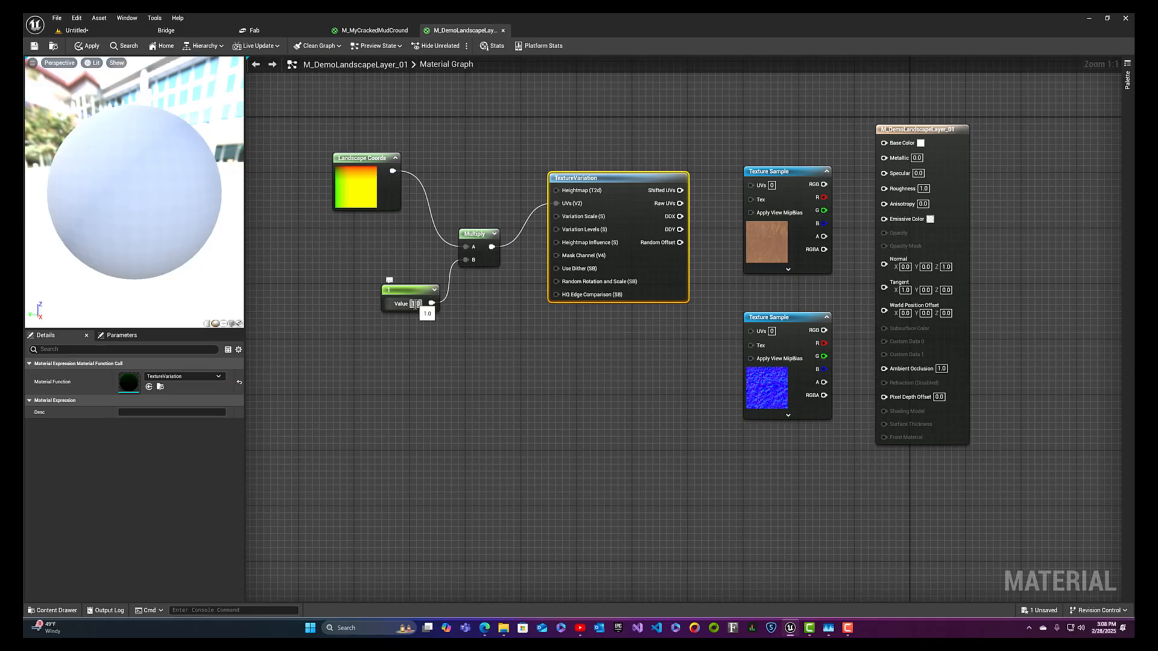
type("2")
key("Return")
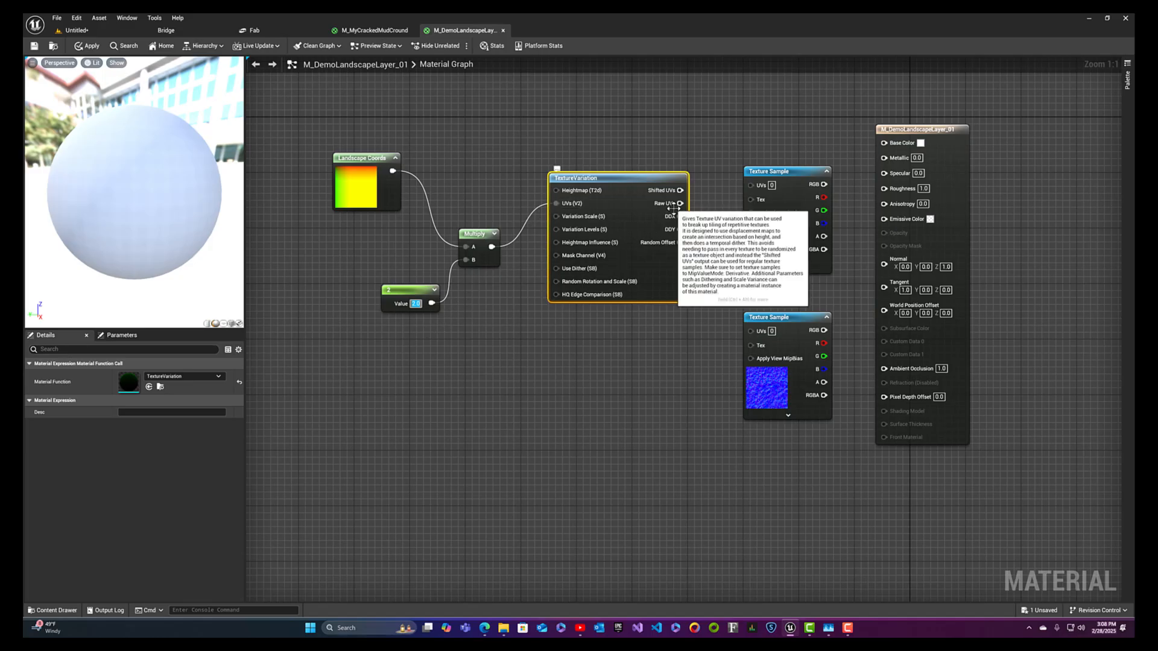
left_click_drag(680, 190, 750, 190)
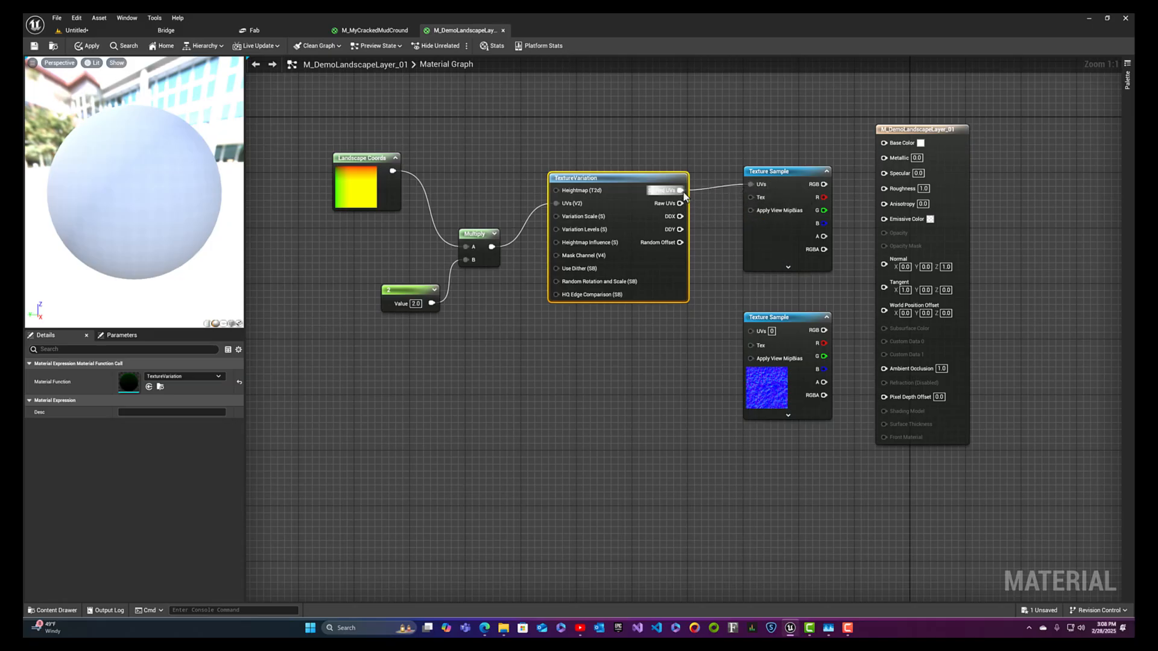
left_click_drag(680, 190, 751, 330)
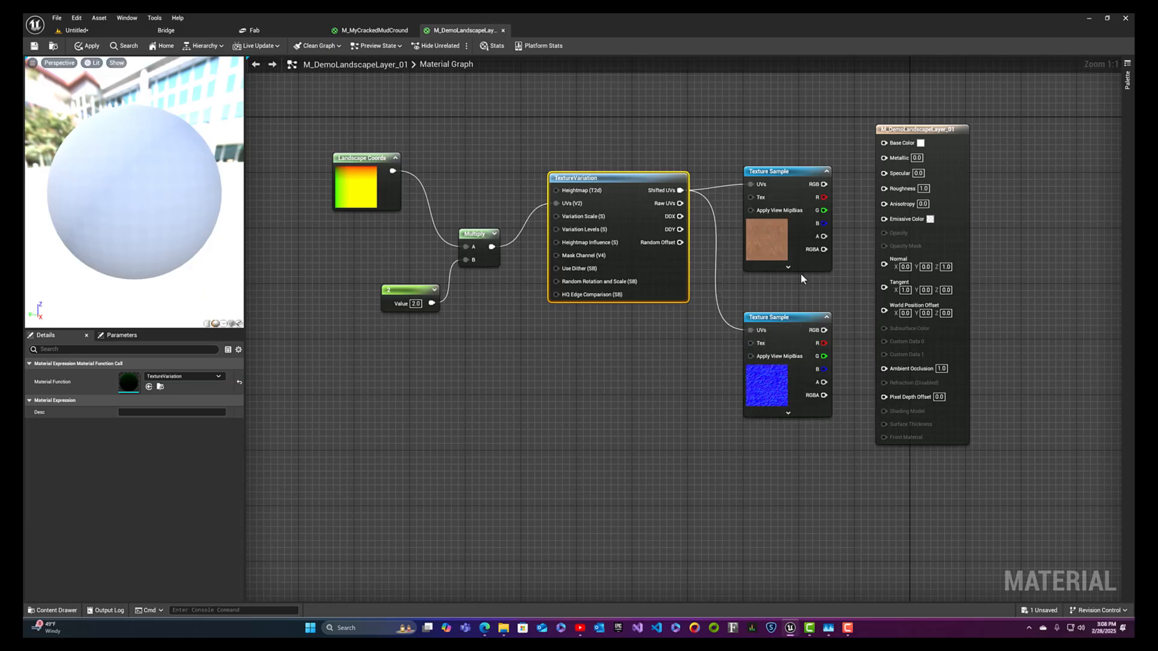
- Connect the color sample's RGB to Base Color and the normal sample's RGB to Normal, and apply the material
left_click_drag(824, 184, 876, 147)
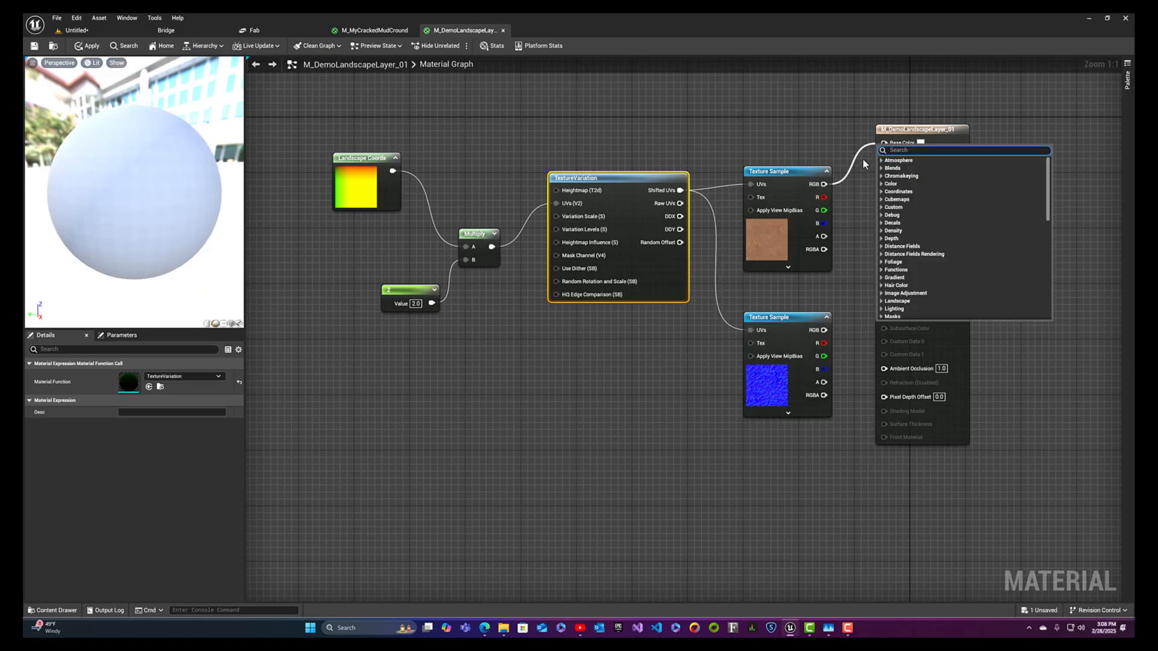
left_click(863, 158)
left_click_drag(825, 185, 883, 147)
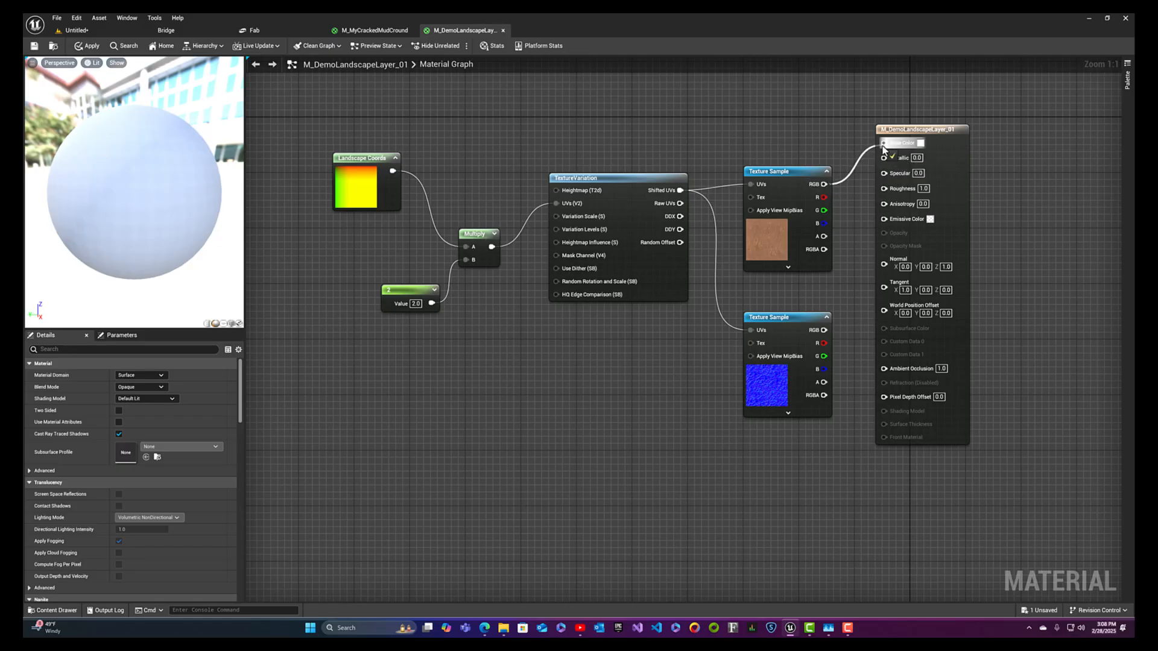
left_click_drag(824, 330, 884, 268)
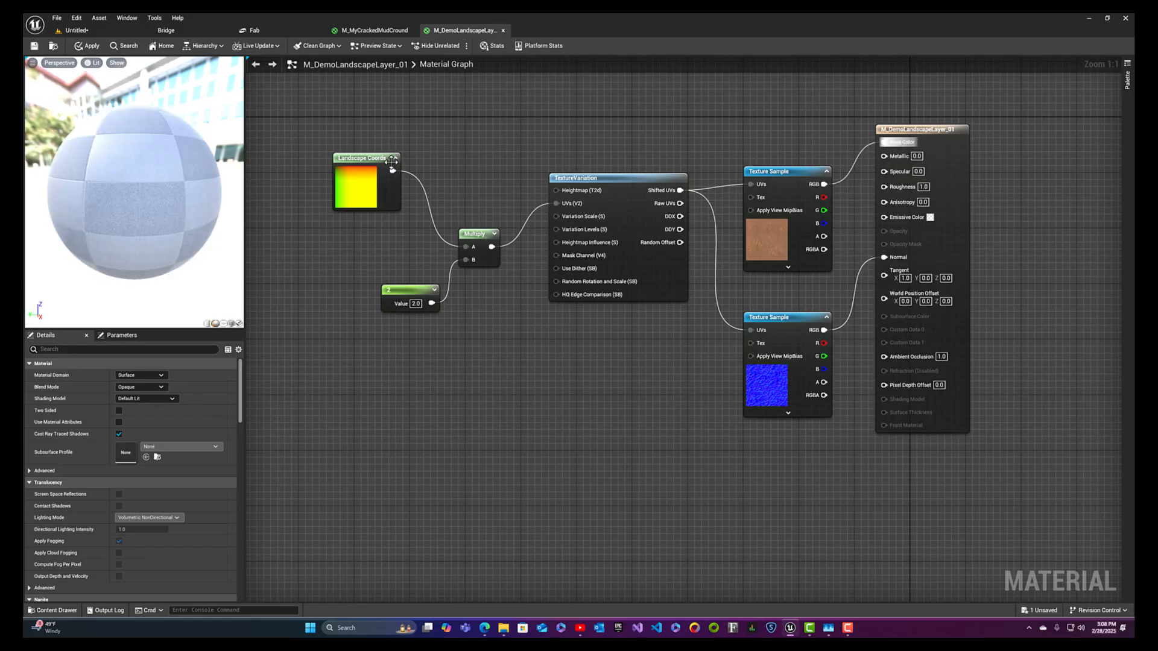
left_click(79, 48)
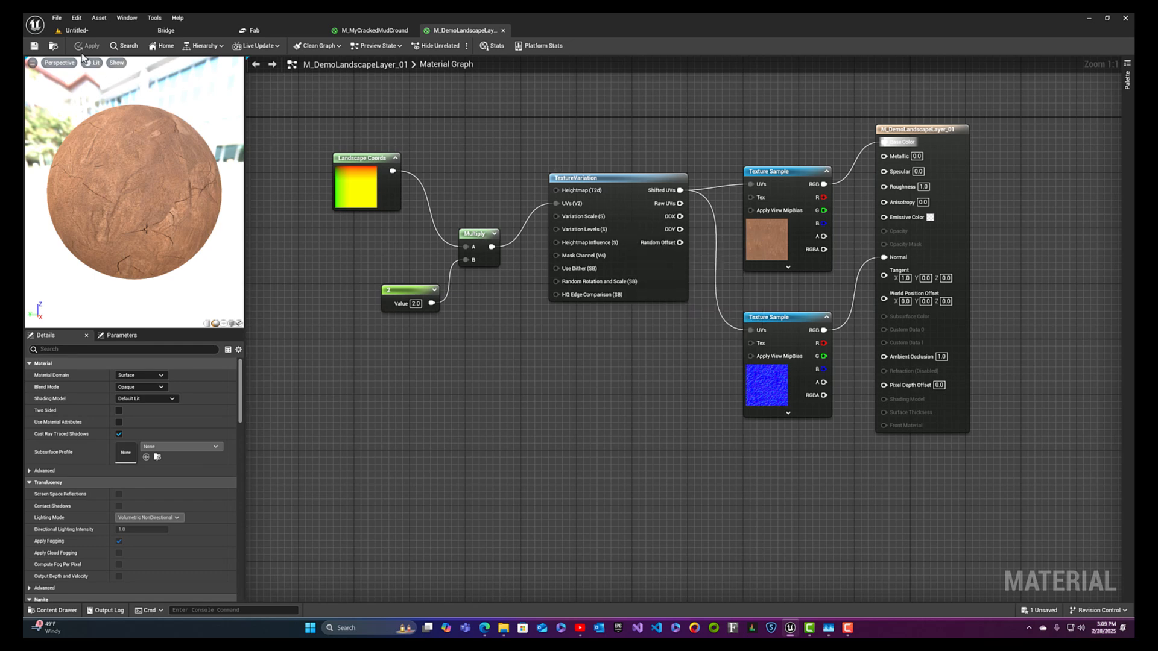
- Return to the level, inspect the ground up close, and briefly play the level to check it
left_click(80, 31)
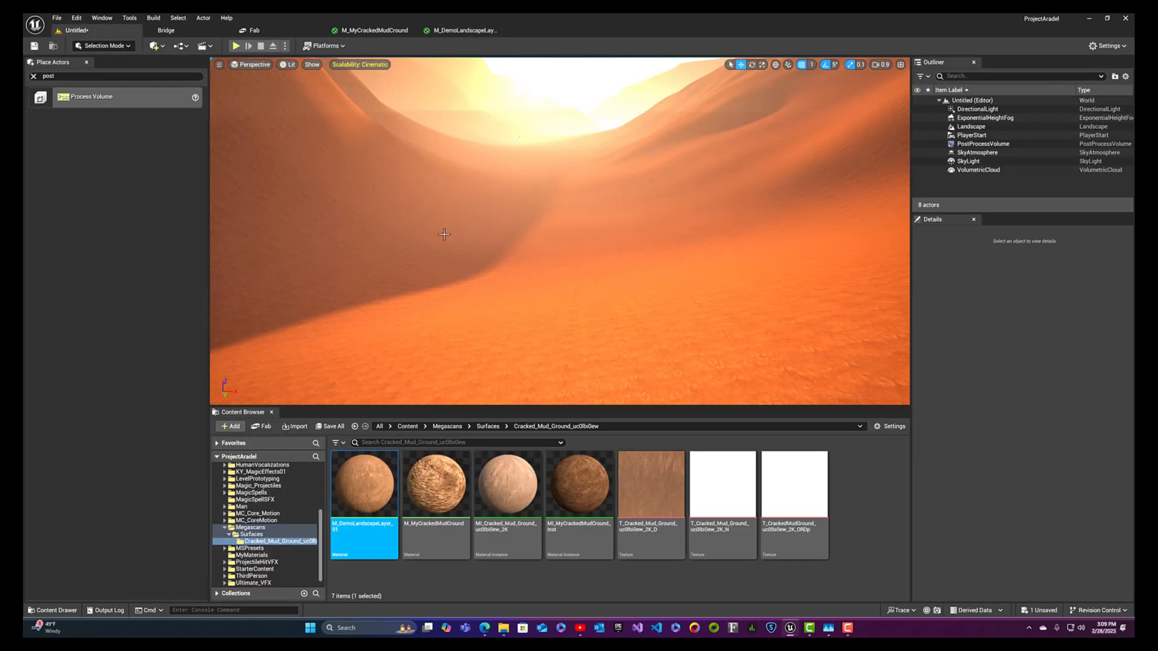
right_click_drag(444, 234, 374, 269)
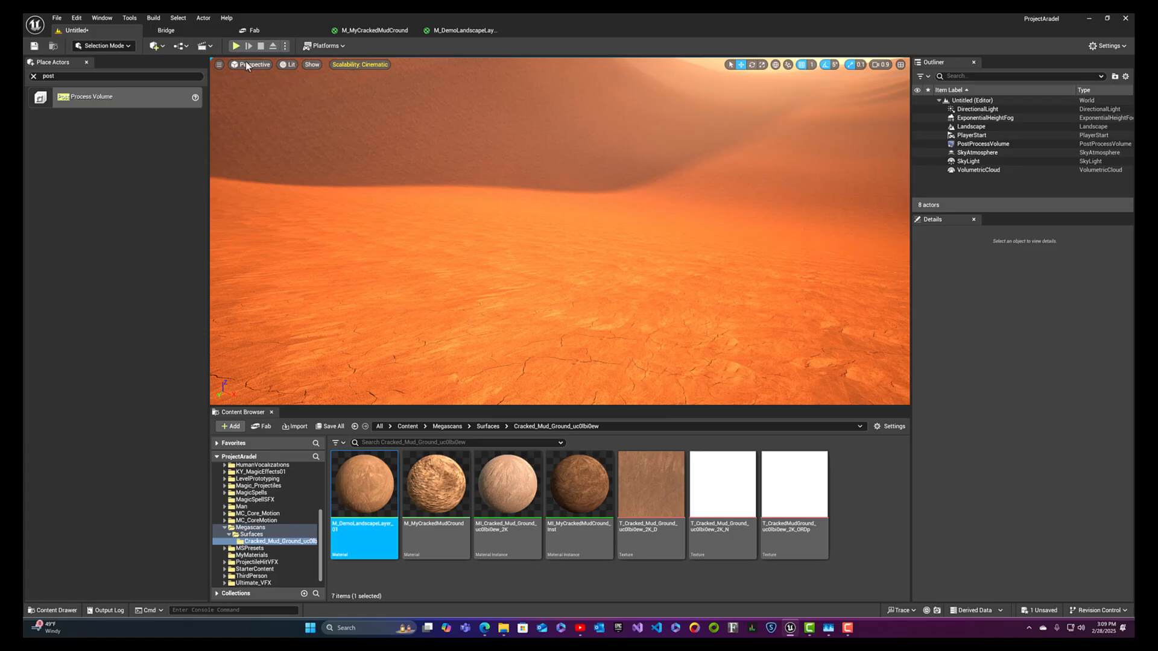
left_click(236, 46)
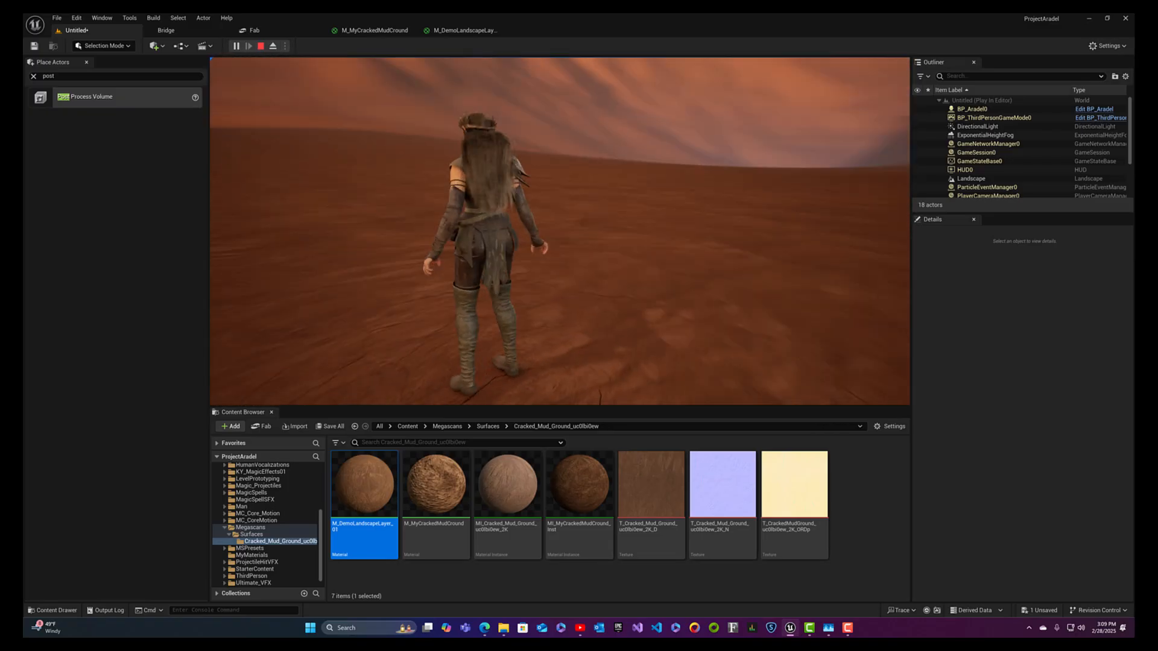
key("Escape")
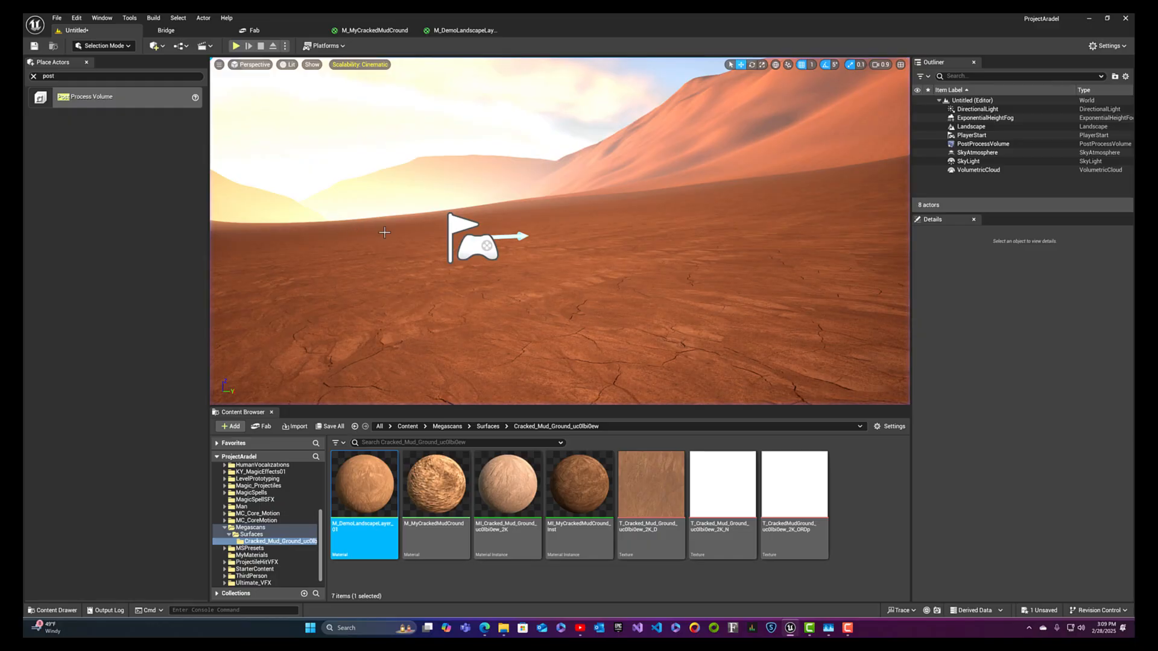
- Examine the texture repetition on the landscape from higher up and farther back
right_click_drag(385, 232, 366, 291)
key("s")
key("d")
key("s")
key("d")
key("e")
key("s")
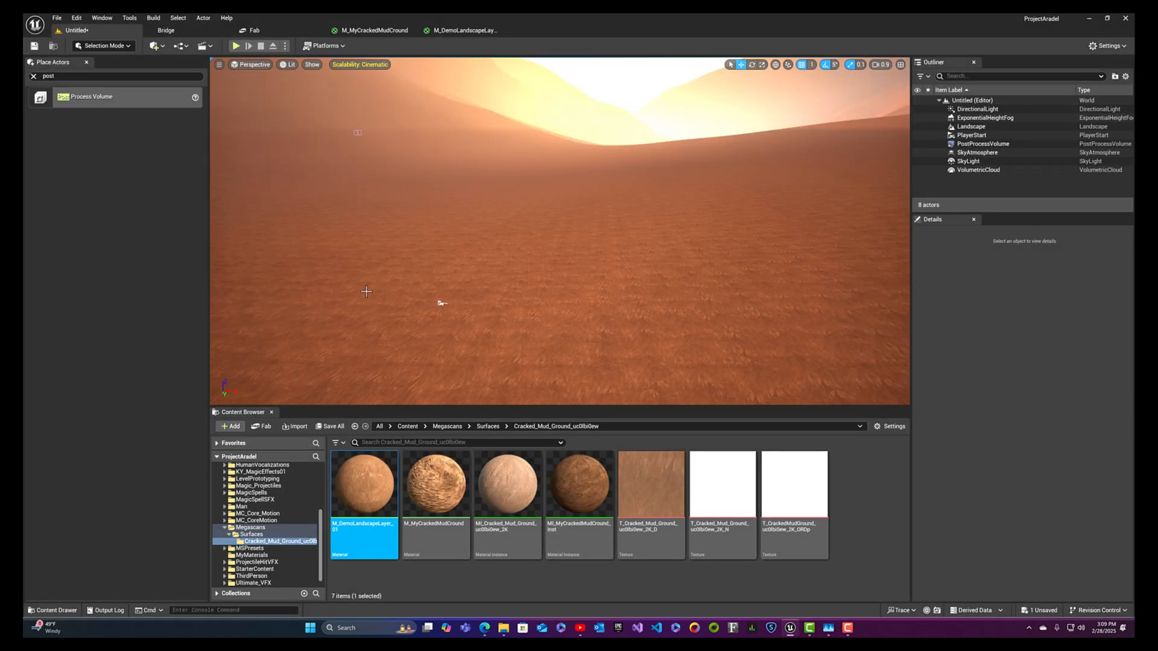
right_click_drag(530, 271, 546, 310)
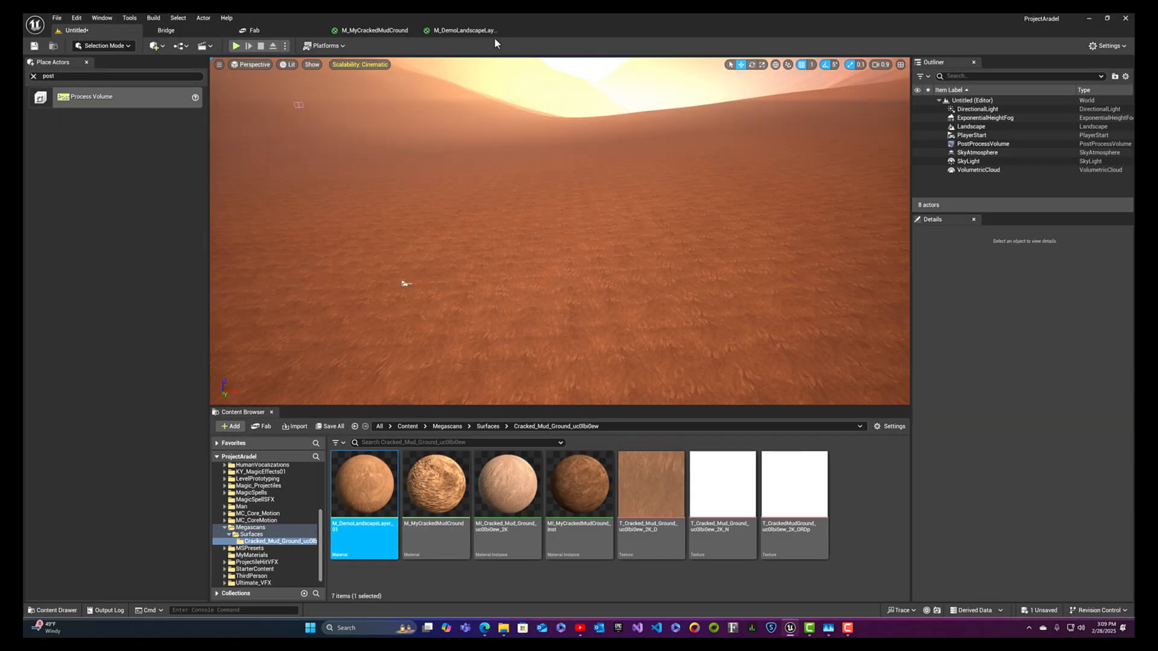
- In the M_DemoLandscapeLayer_01 graph, move the Landscape Coords, Multiply and constant nodes together farther away from TextureVariation
left_click(464, 30)
right_click_drag(475, 125, 621, 135)
left_click_drag(471, 138, 622, 318)
left_click_drag(620, 234, 556, 194)
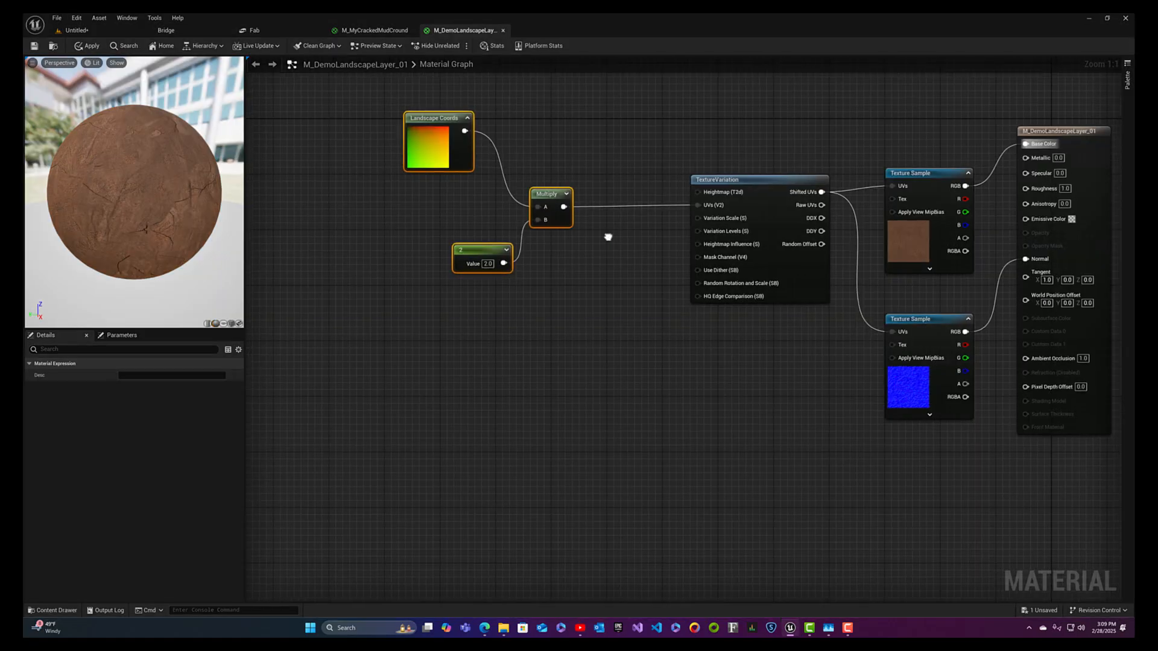
right_click_drag(607, 237, 465, 215)
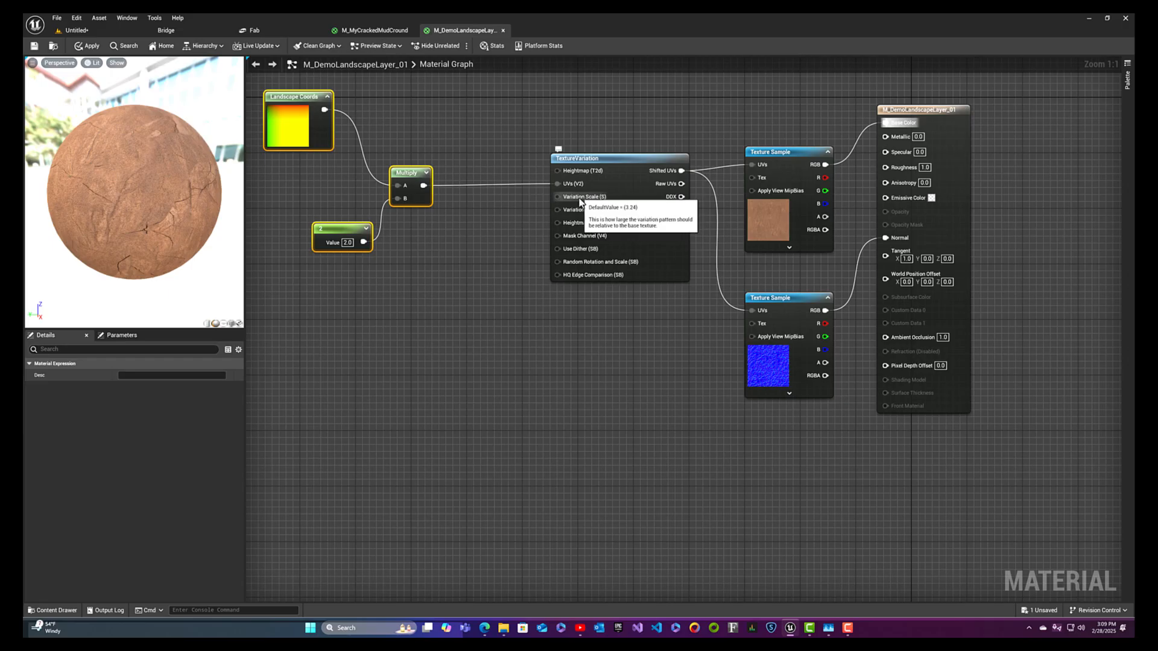
- Add a constant with the value 3.24 and connect it to TextureVariation's Variation Scale input
key("1")
left_click(482, 211)
left_click_drag(516, 217, 479, 207)
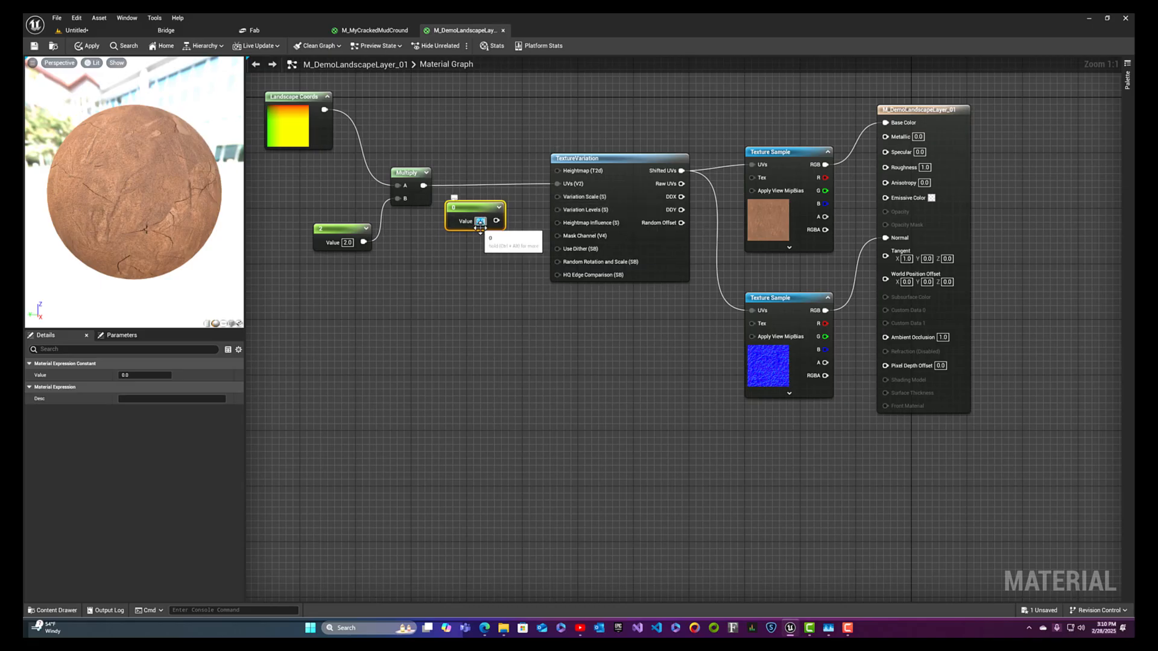
type("2")
type(".34")
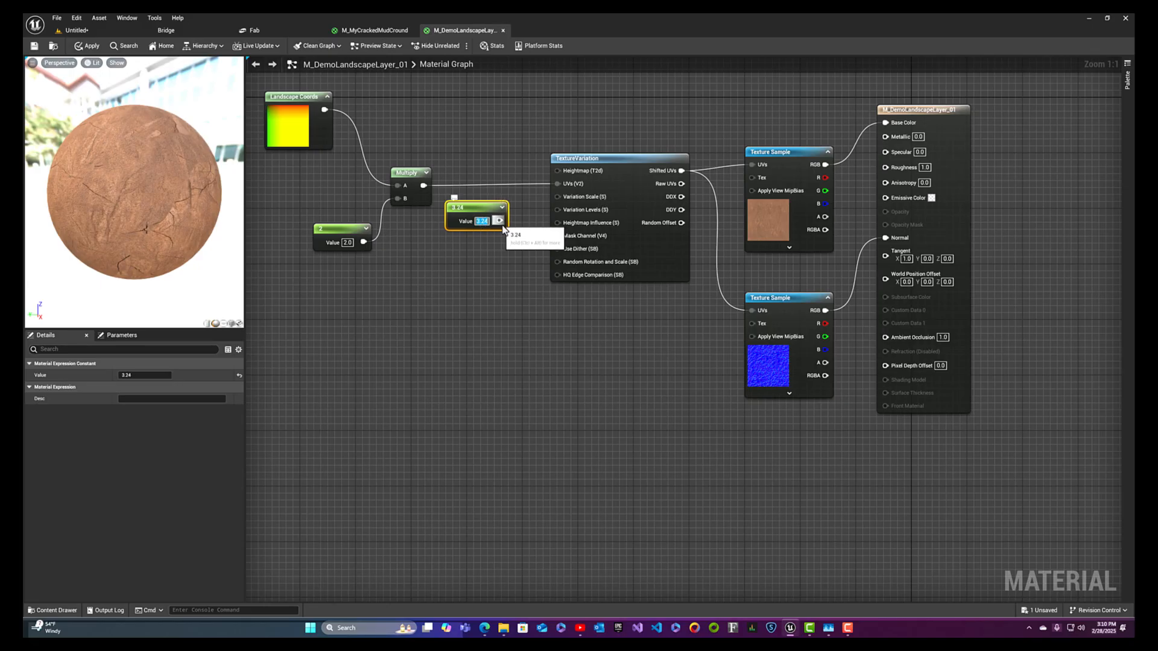
left_click_drag(499, 221, 556, 199)
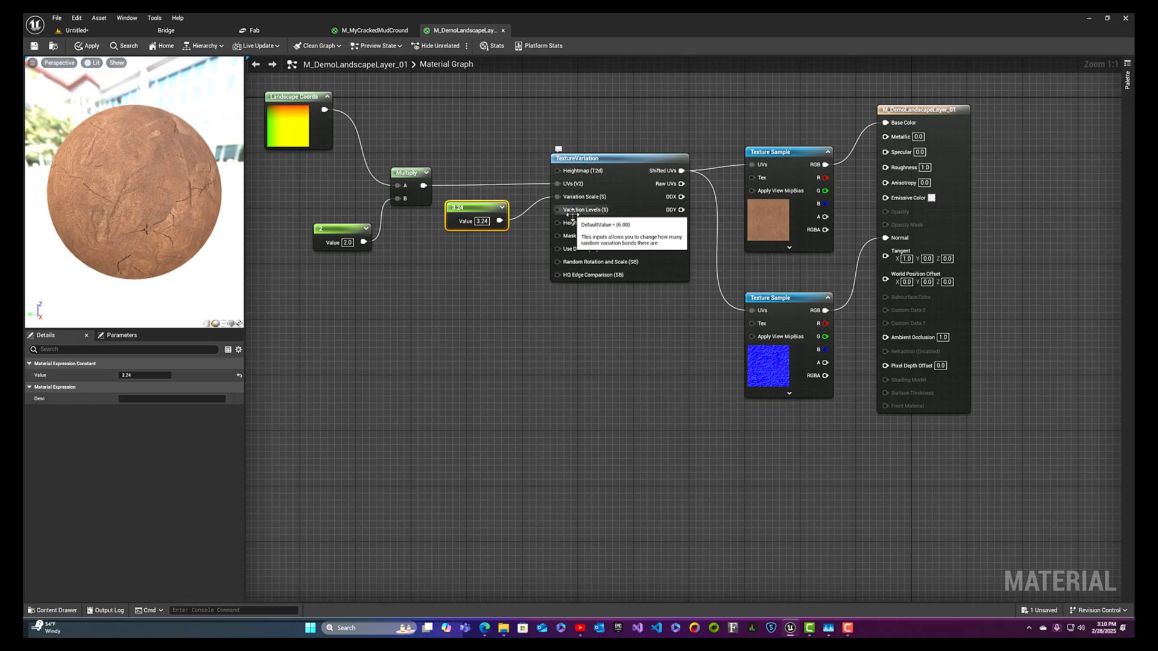
- Add a constant with the value 6, connect it to TextureVariation's Variation Levels, and place it below the 3.24 constant
left_click(454, 255)
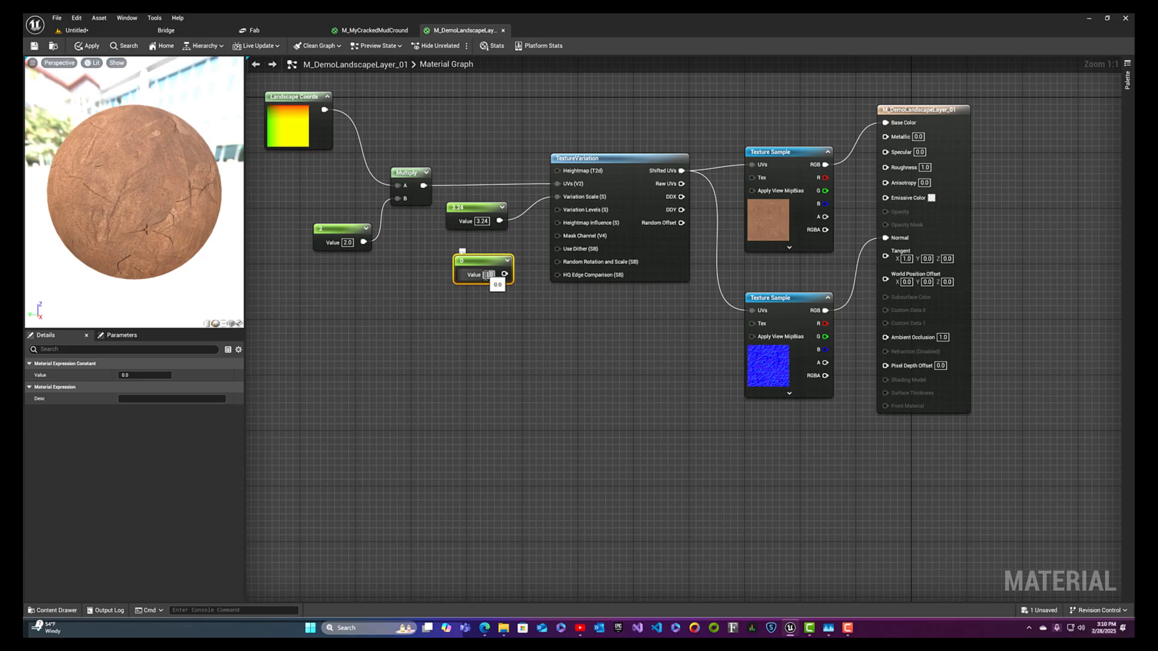
type("6")
key("Return")
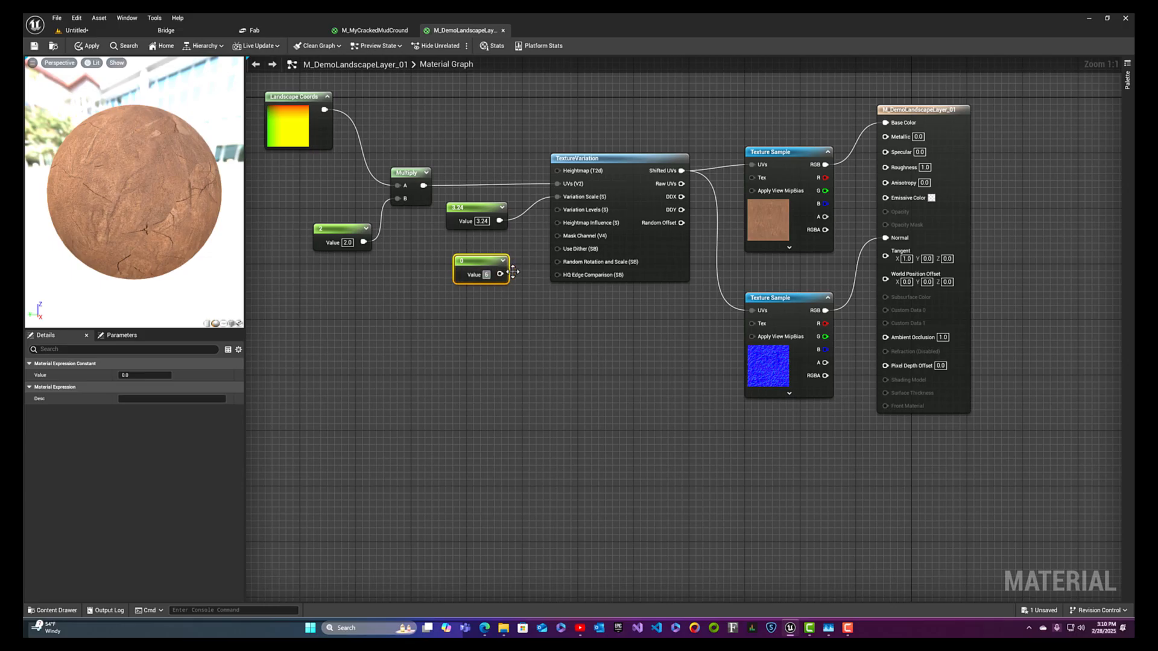
left_click_drag(501, 274, 558, 210)
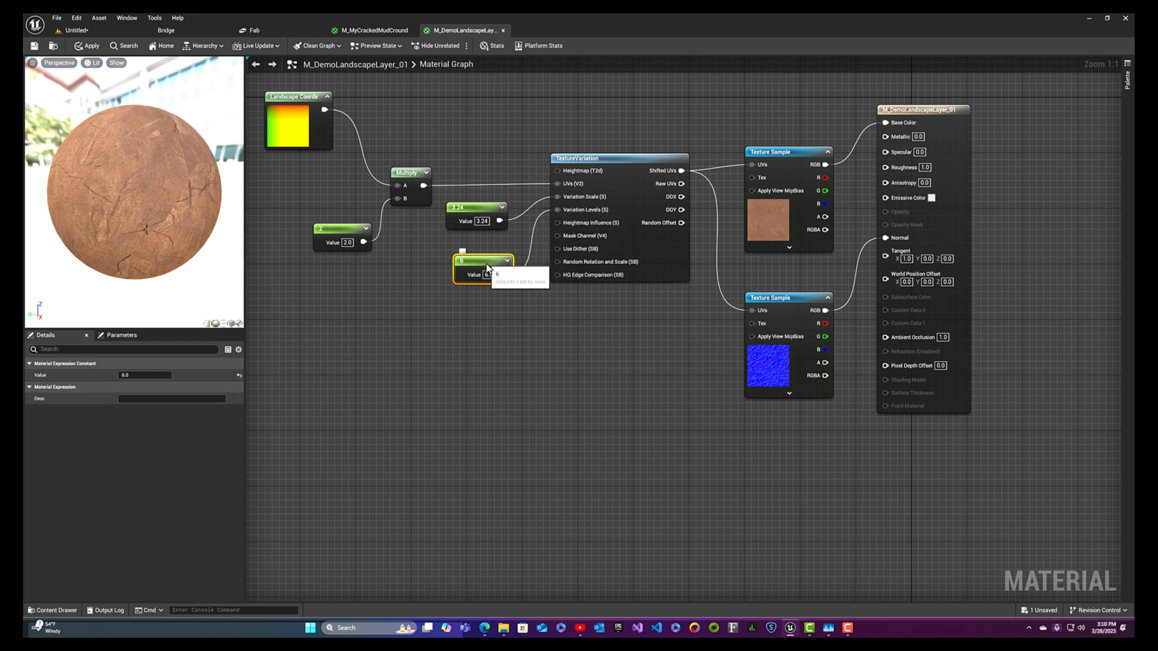
left_click_drag(488, 270, 480, 253)
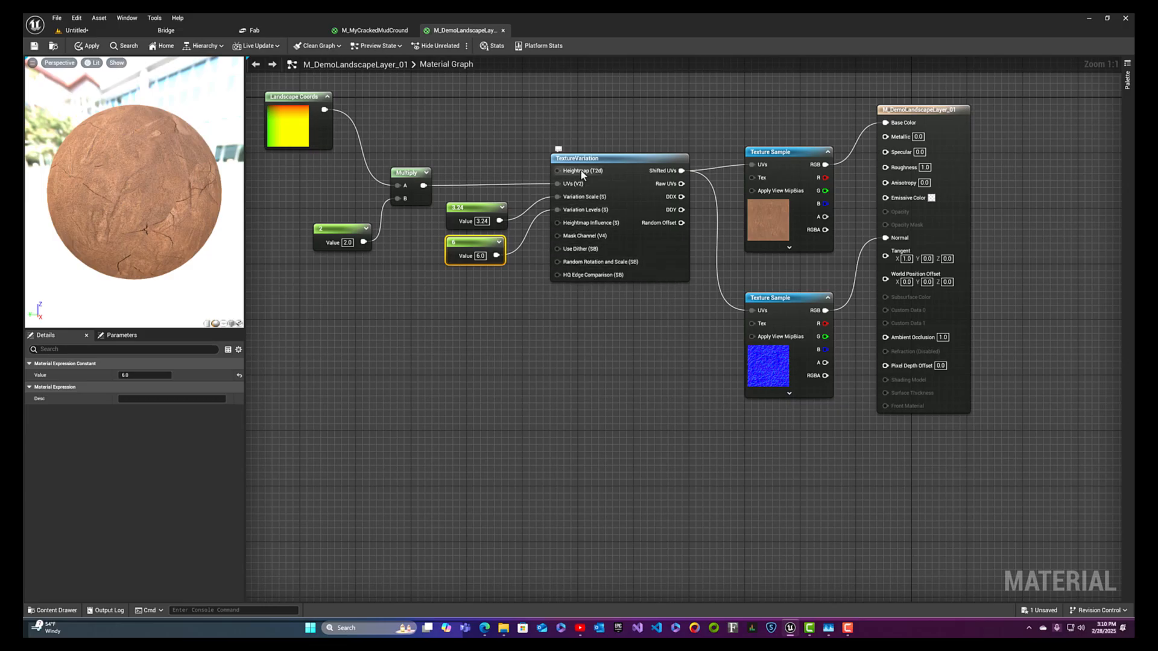
- Add a StaticBoolParameter with its default name, connect it to TextureVariation's Use Dither input, and place it below the constants
mouse_move(581, 177)
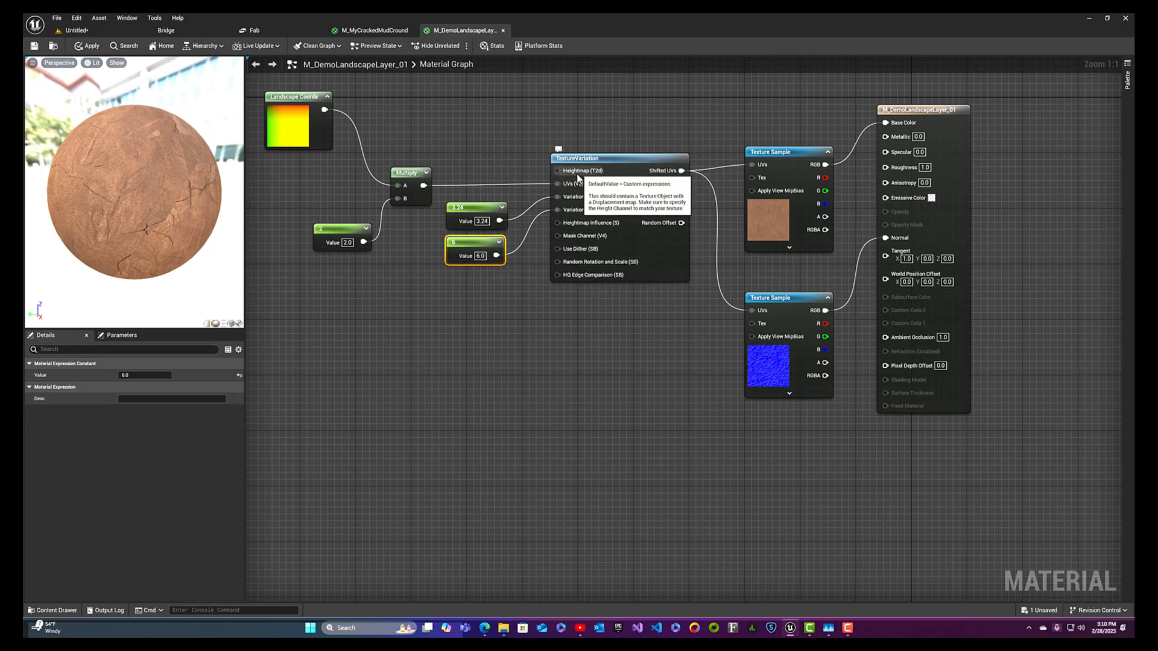
mouse_move(582, 225)
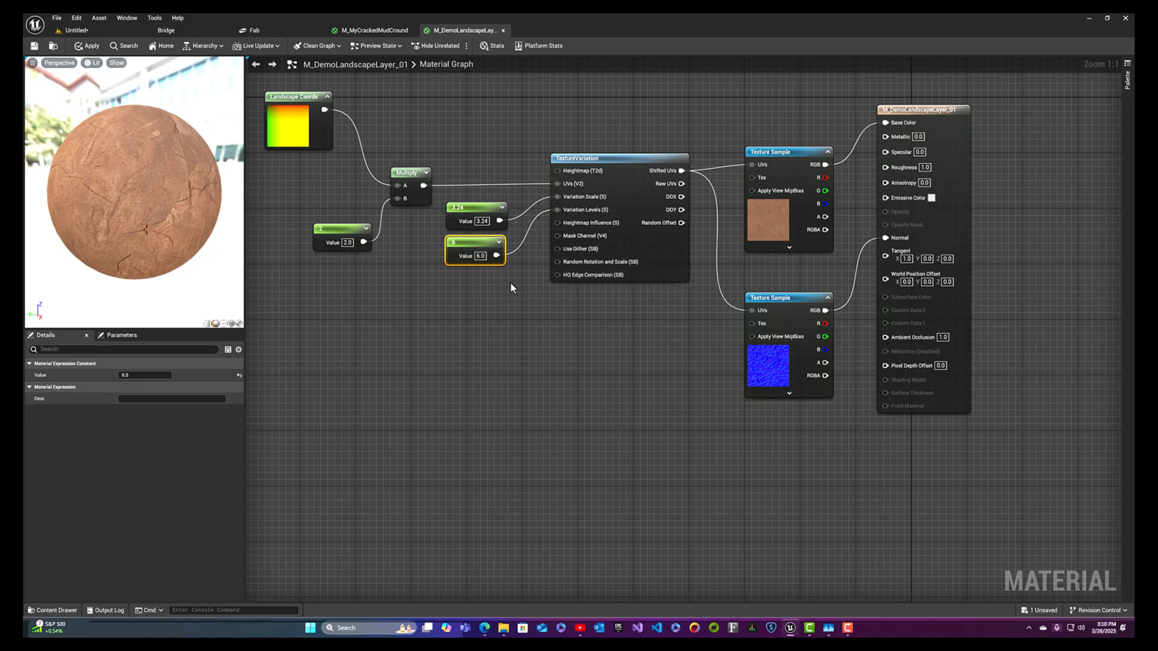
right_click(491, 336)
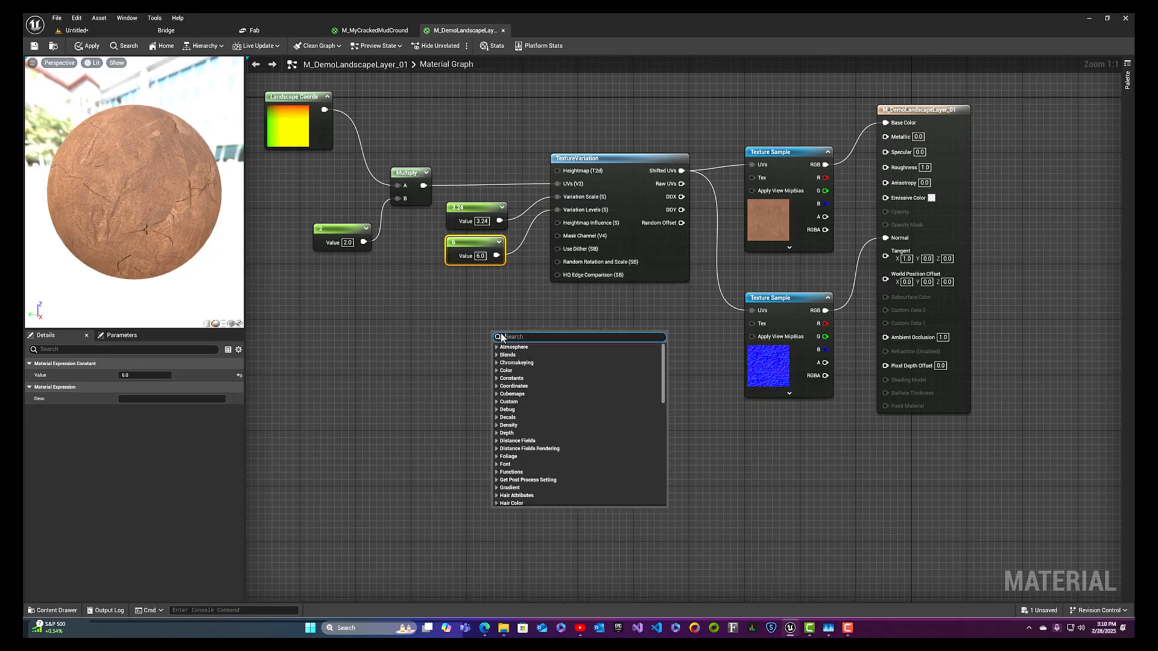
type("stat")
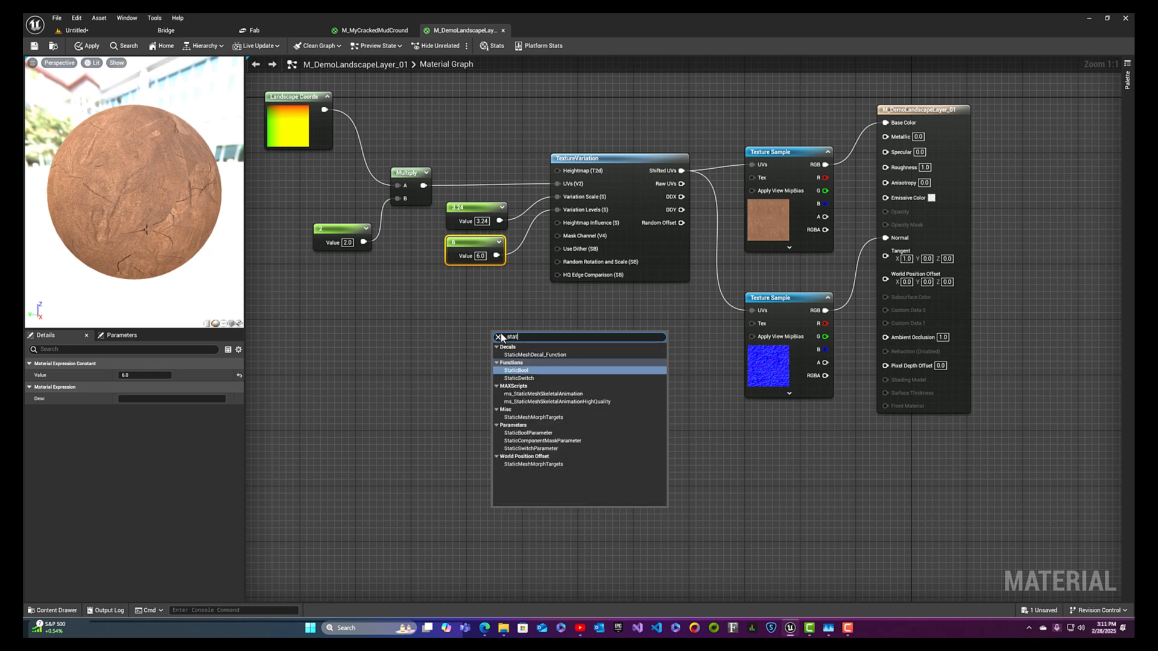
type("ic bool")
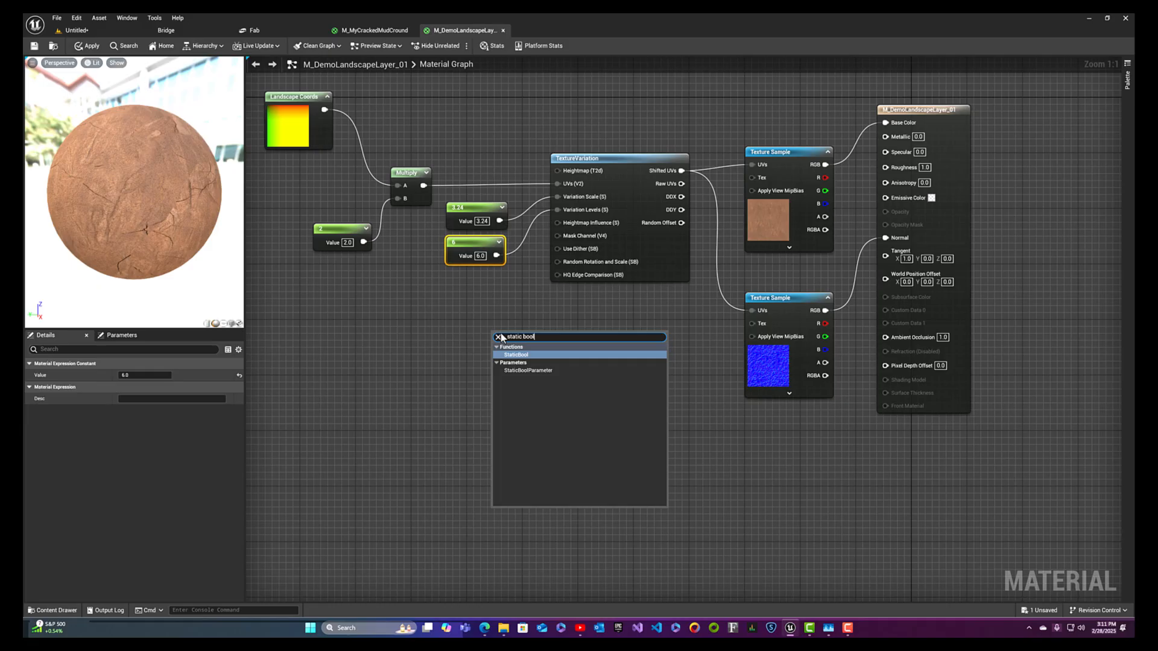
left_click(519, 370)
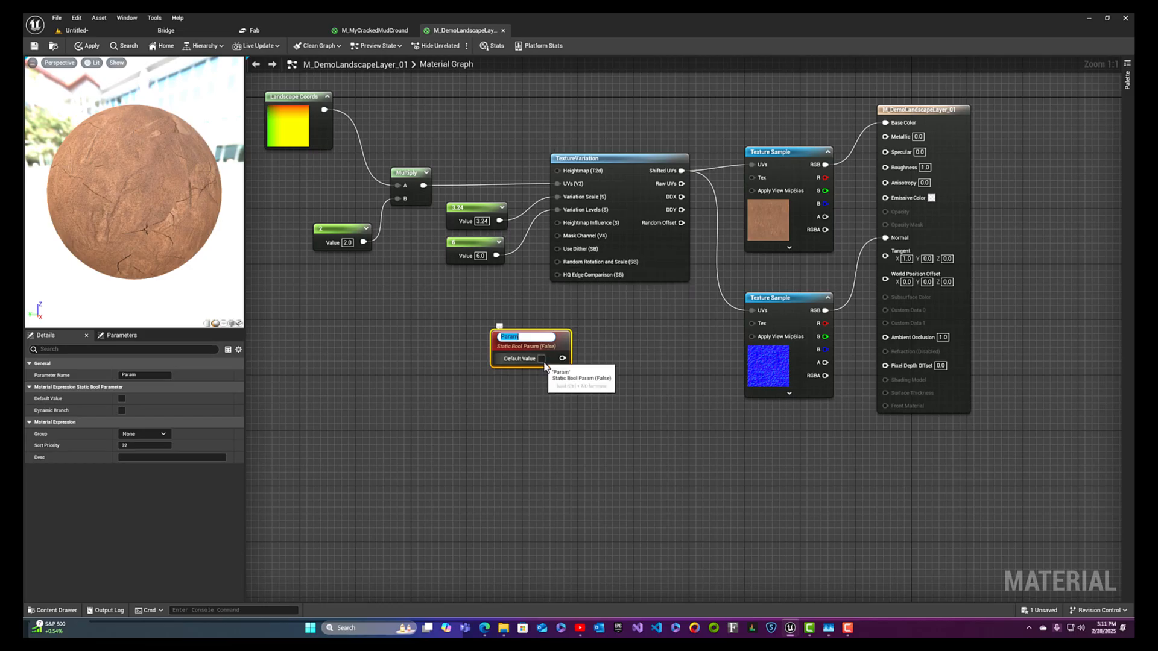
key("Return")
left_click_drag(562, 356, 552, 251)
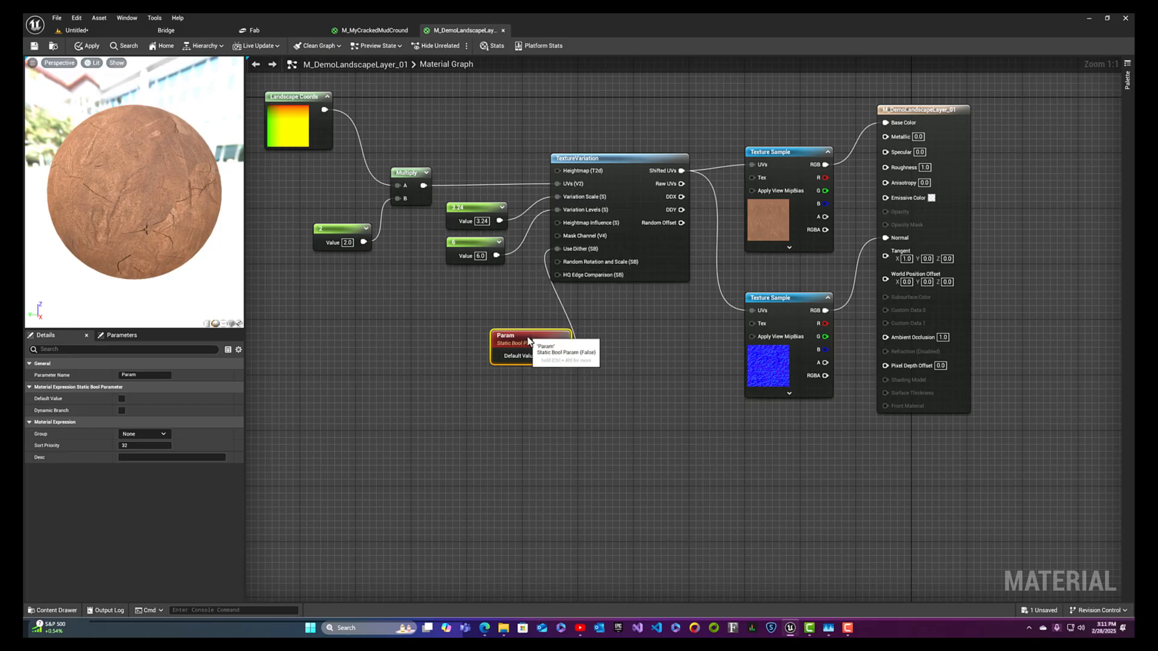
left_click_drag(529, 342, 477, 290)
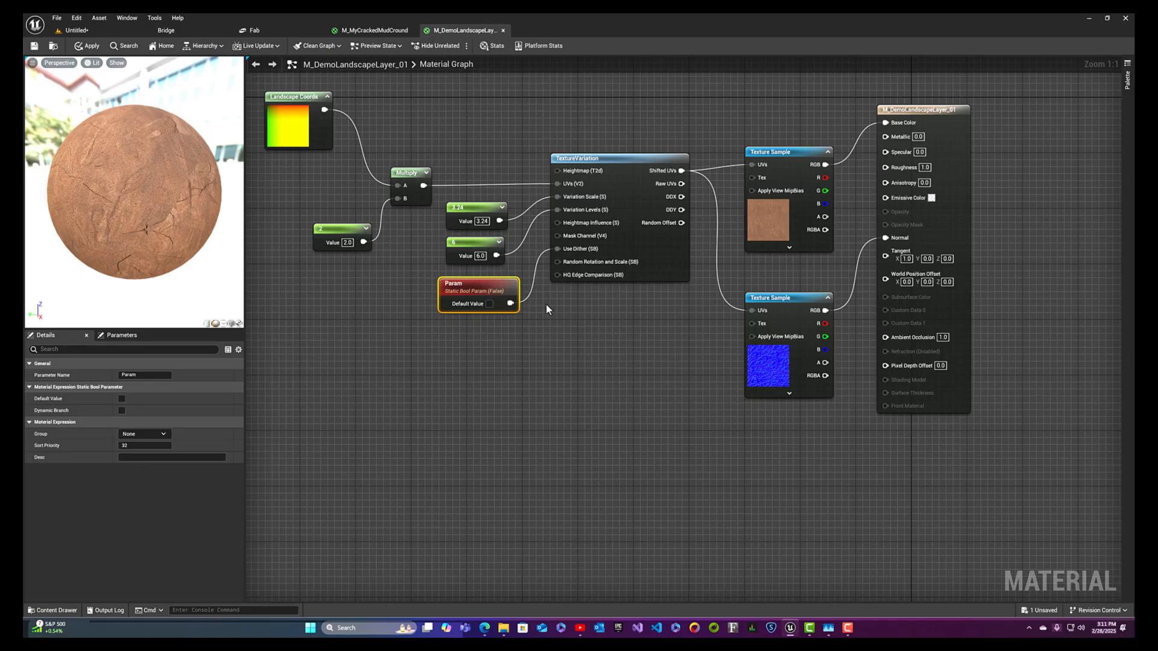
- Add two more StaticBoolParameter nodes with their default names below the first one
mouse_move(563, 275)
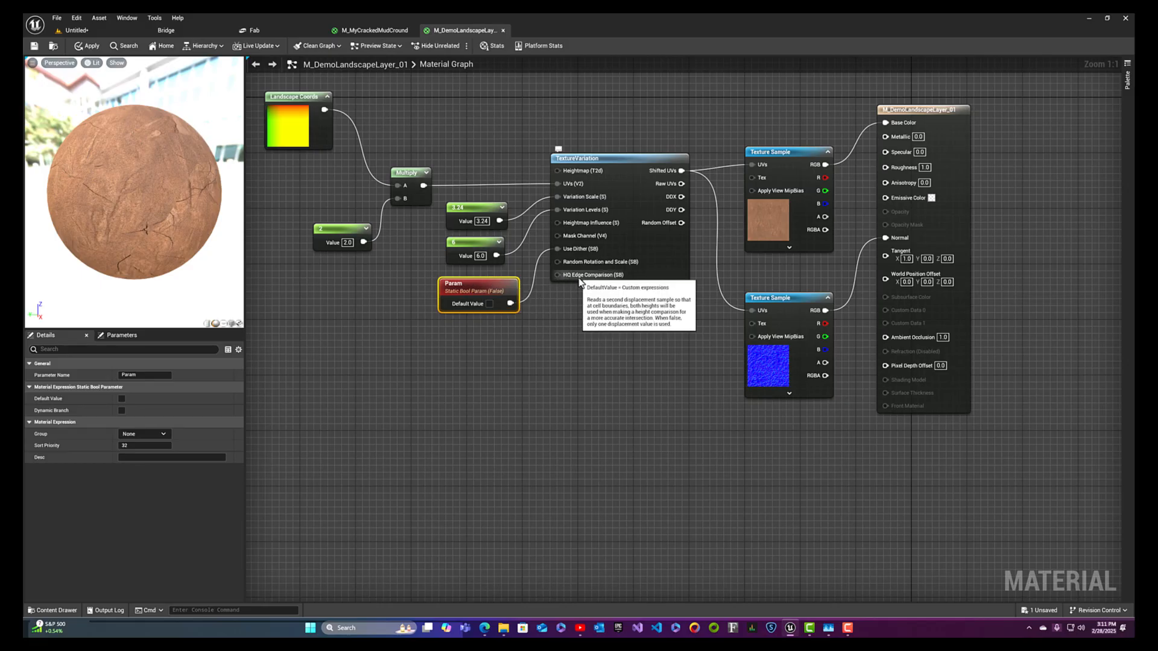
right_click(520, 344)
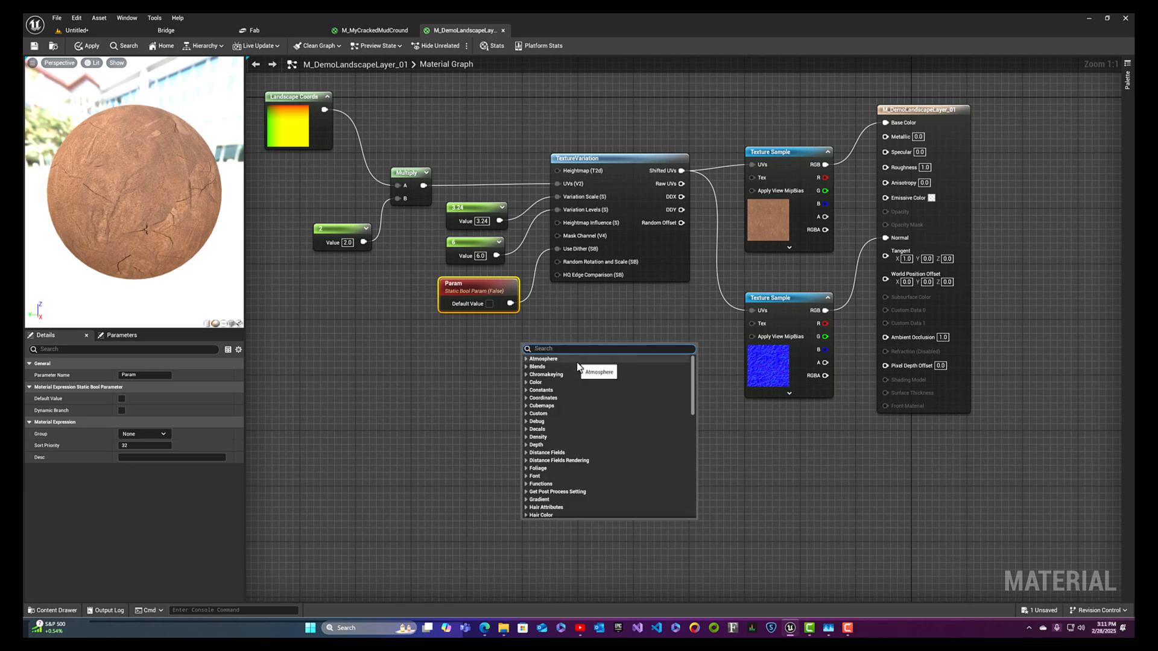
type("stati")
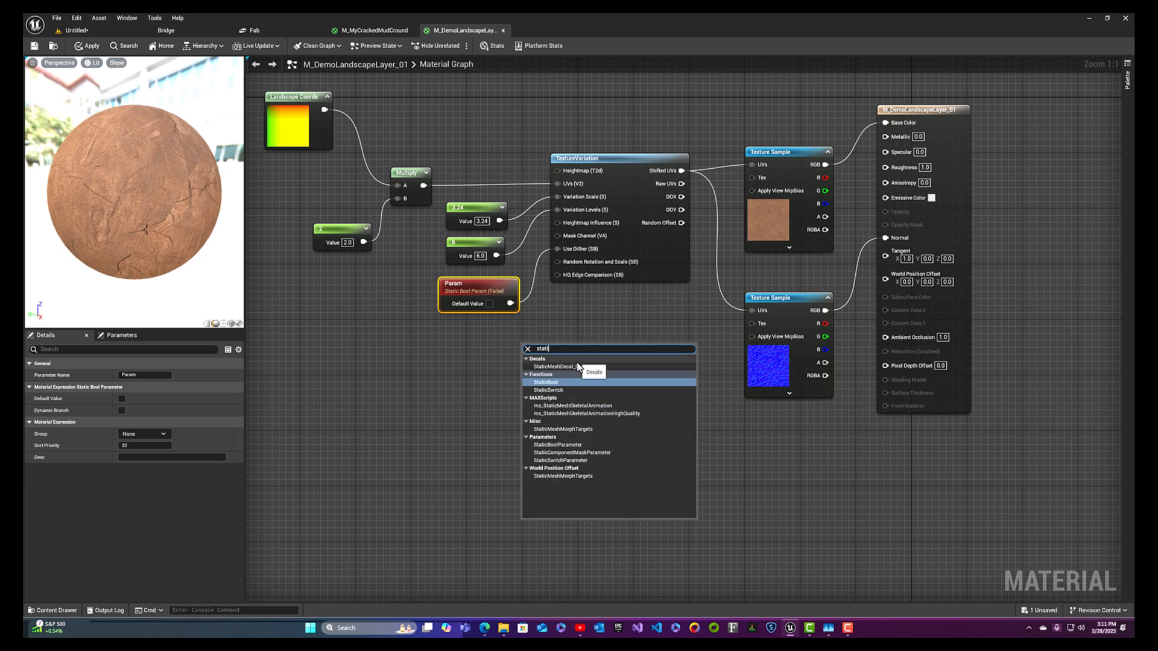
type("c bool")
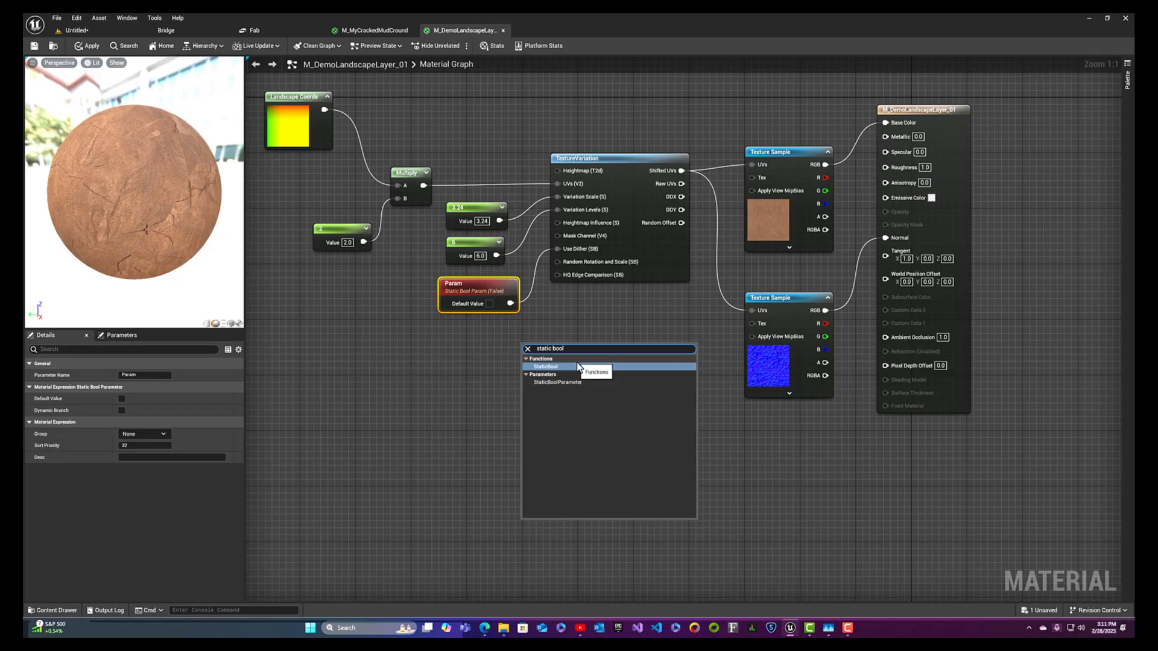
left_click(548, 382)
key("Return")
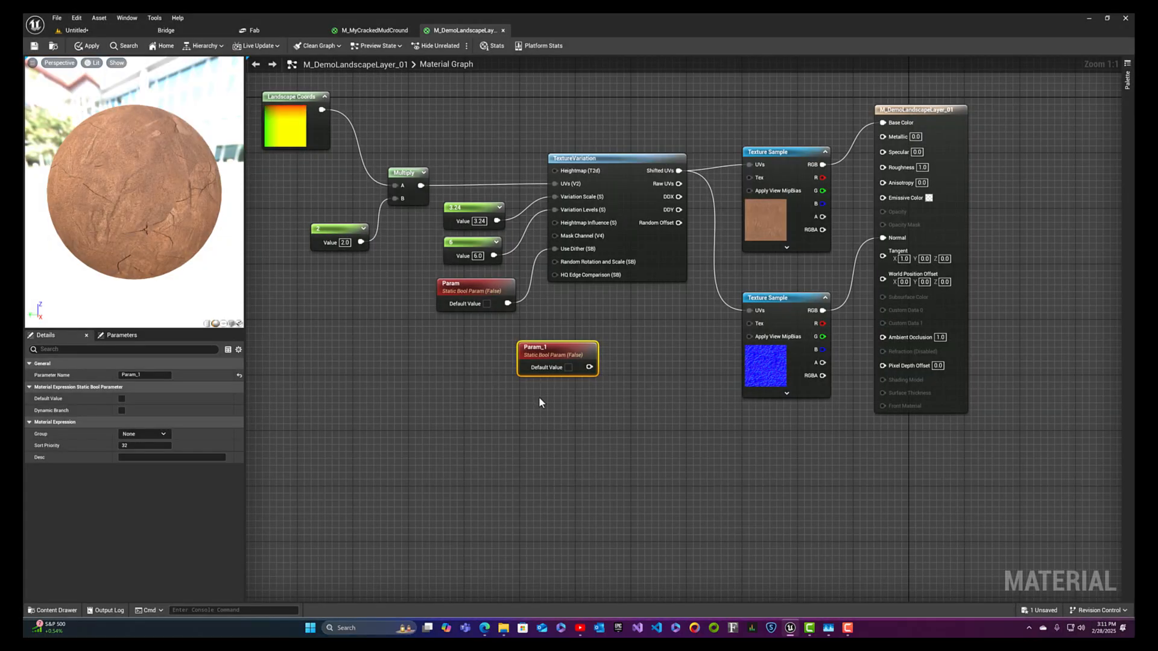
right_click(527, 410)
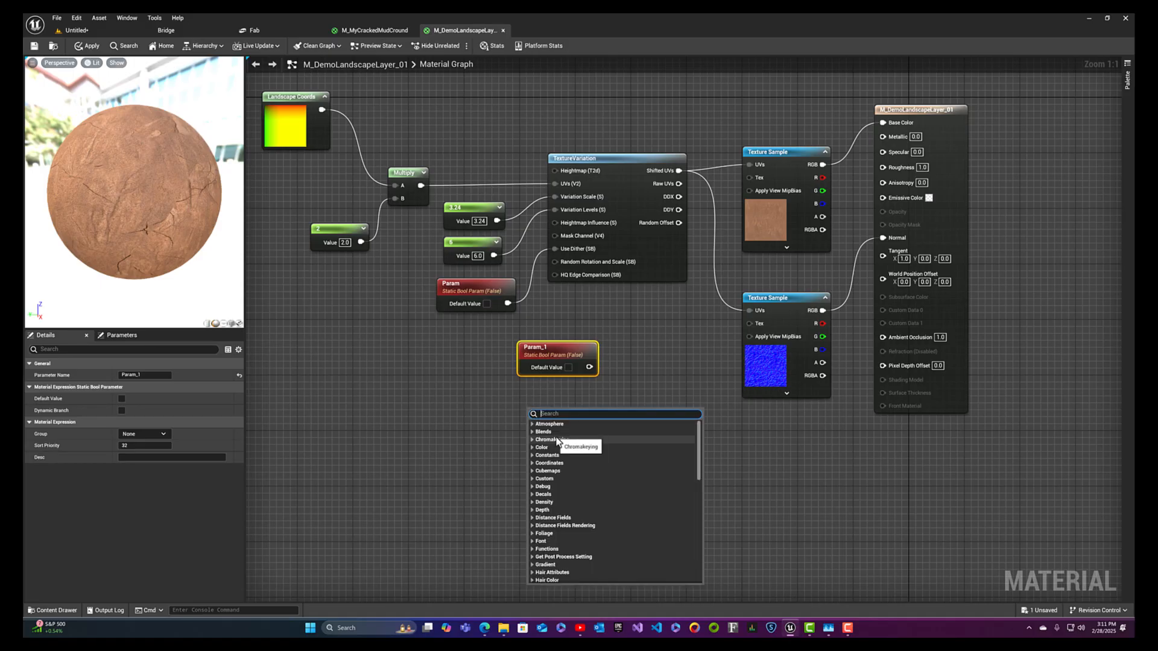
type("static")
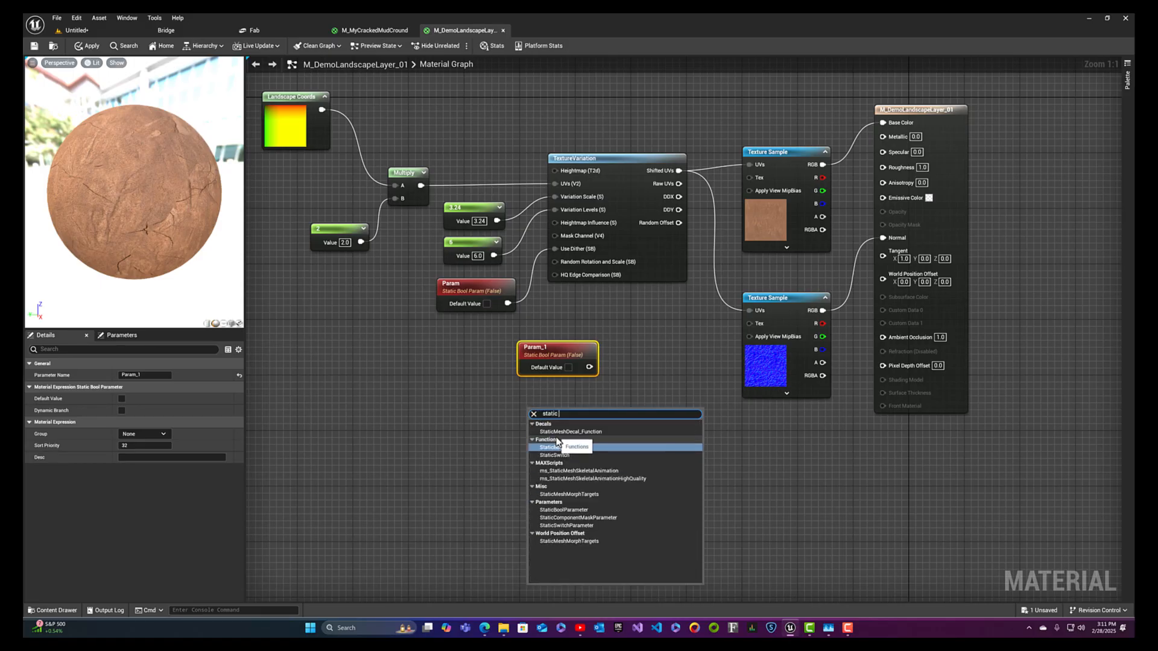
type(" bool")
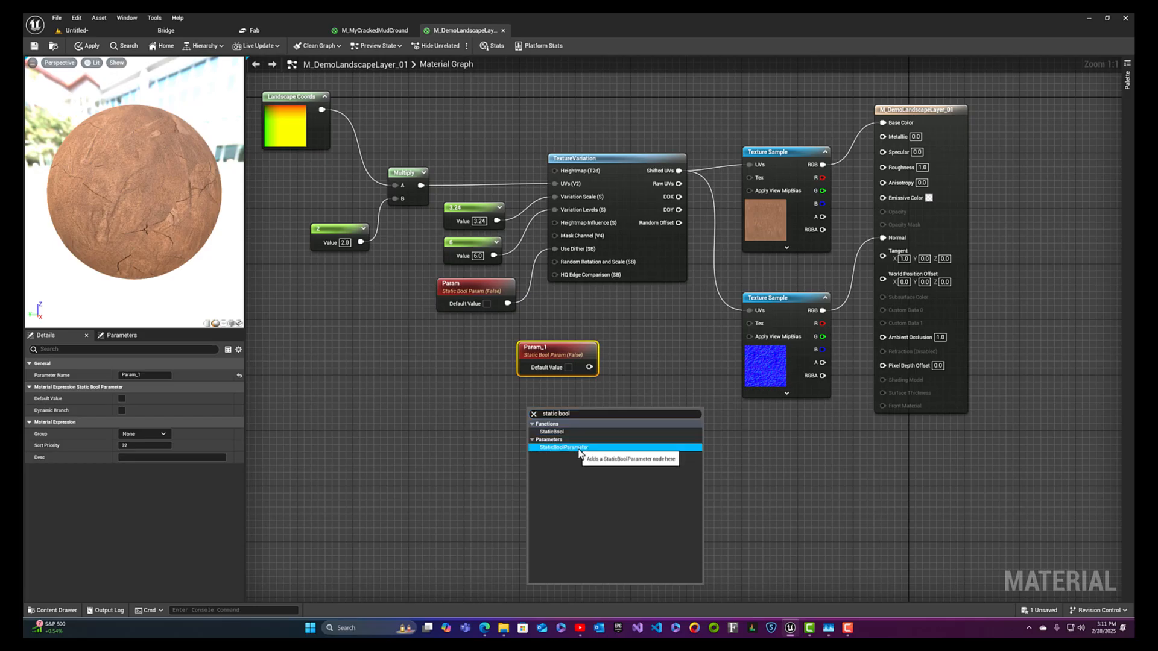
left_click(553, 447)
left_click(621, 415)
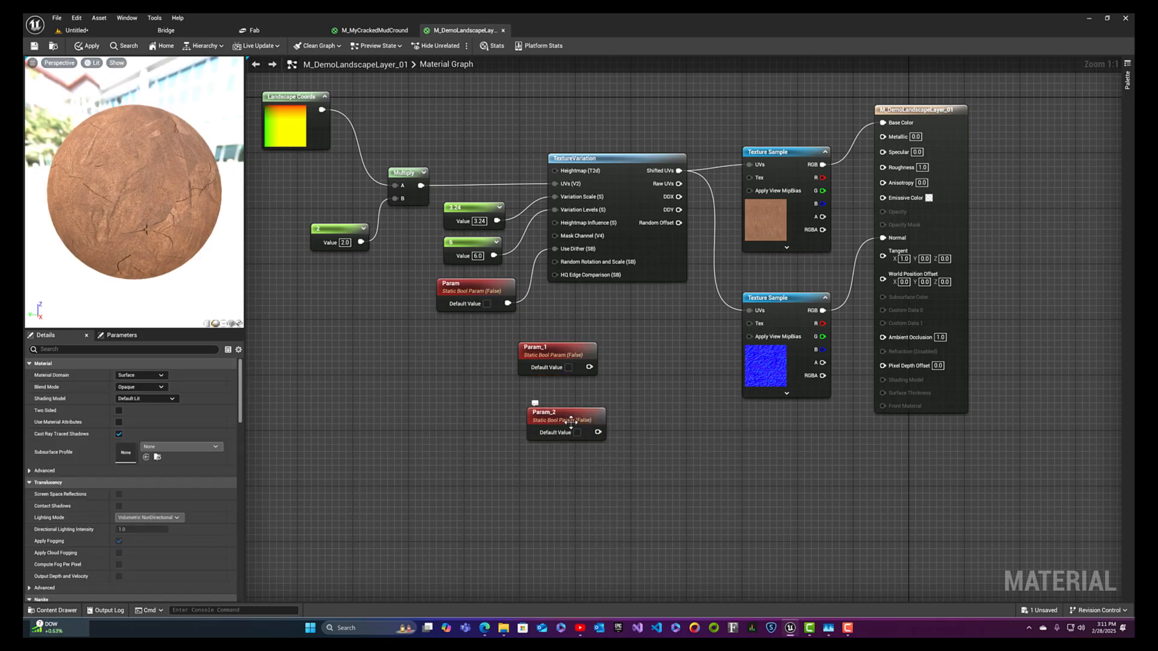
- Arrange the two constants and the static bool parameters into a tight column beside TextureVariation's inputs
left_click_drag(570, 425, 487, 415)
left_click_drag(554, 354, 477, 337)
left_click_drag(483, 289, 481, 283)
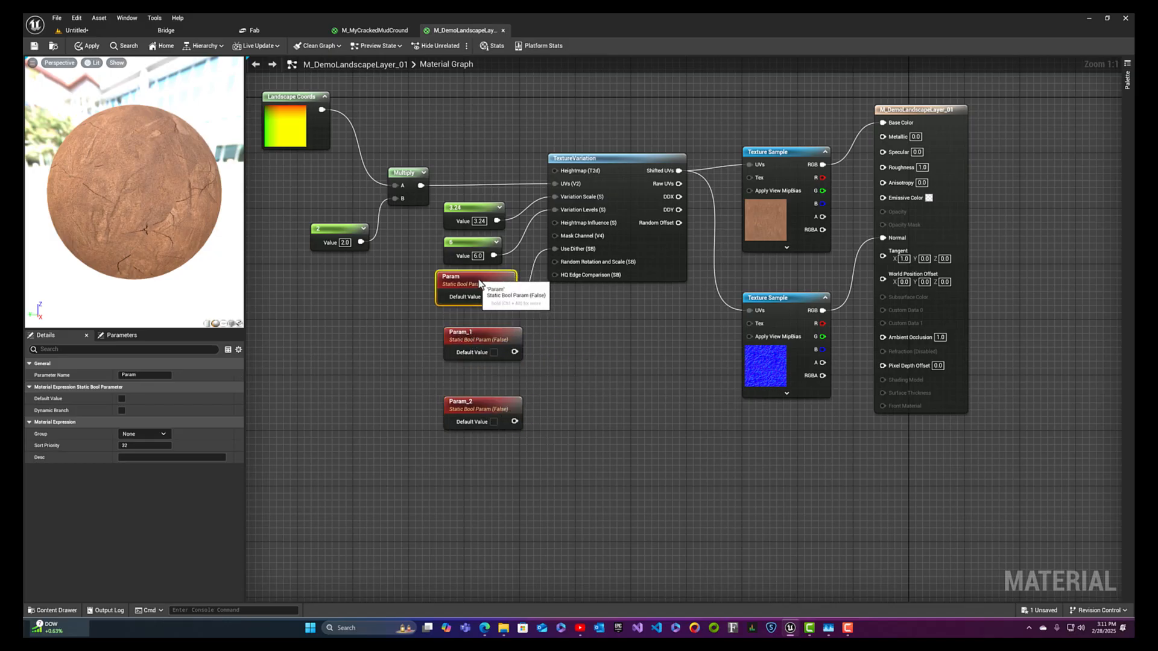
left_click_drag(482, 218, 480, 237)
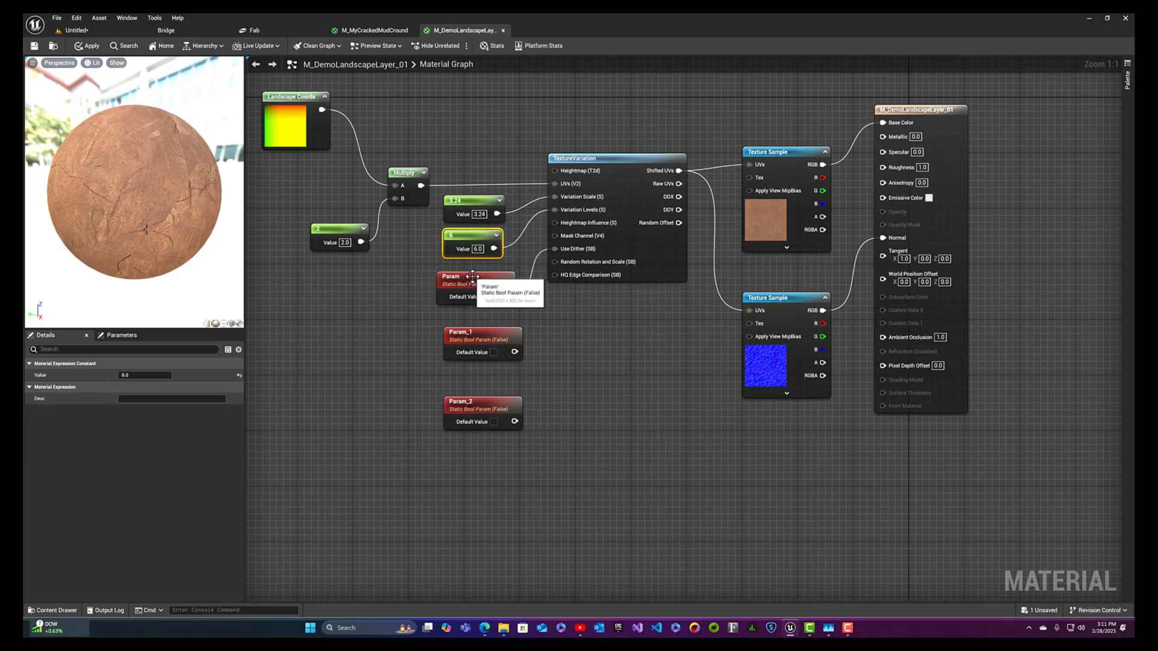
left_click_drag(474, 281, 474, 274)
left_click(488, 335)
left_click_drag(488, 335, 480, 316)
- Connect Param_1 to Random Rotation and Scale and Param_2 to HQ Edge Comparison, and enable the default value of both
left_click_drag(482, 411, 555, 262)
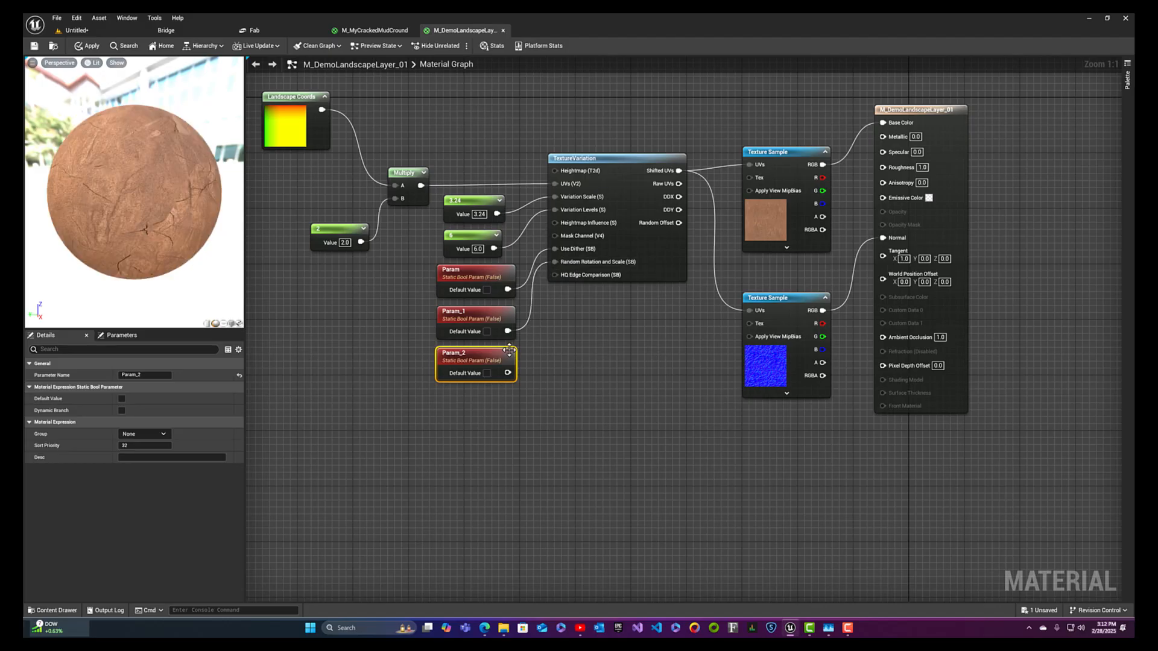
left_click_drag(506, 372, 555, 275)
left_click(486, 331)
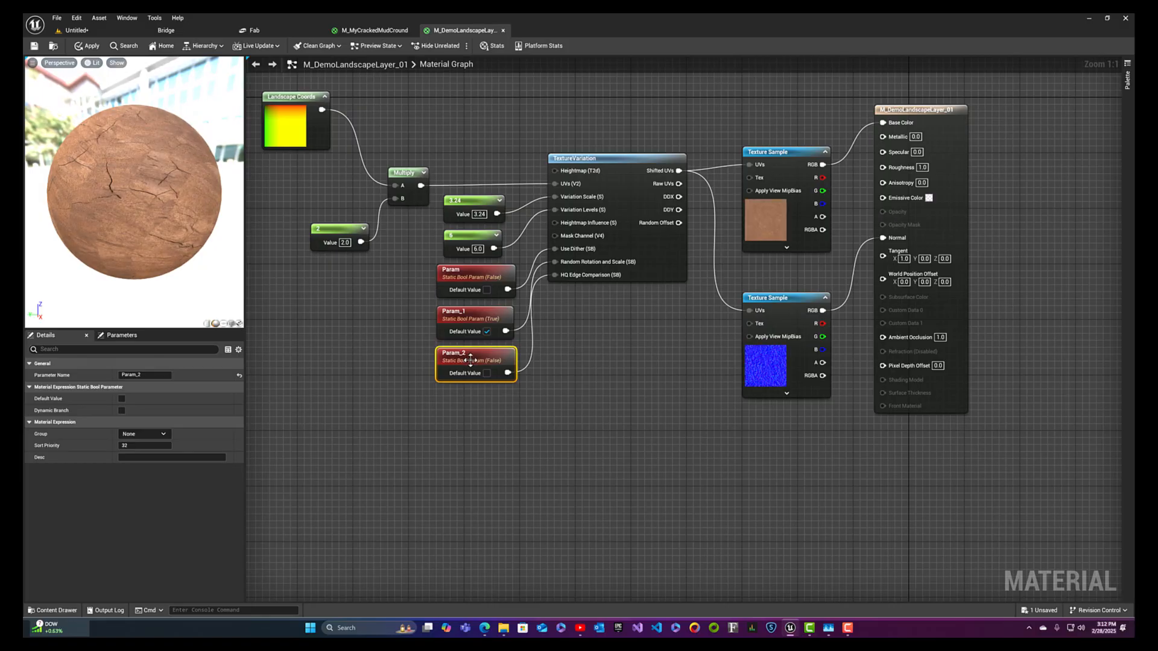
mouse_move(573, 277)
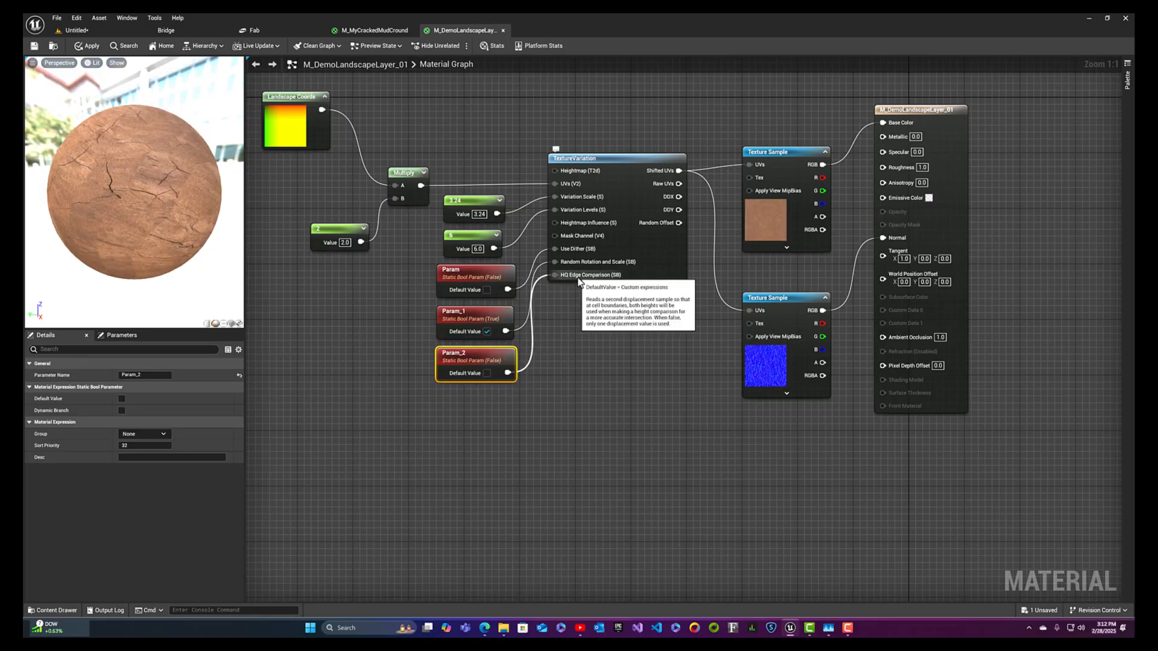
left_click(487, 373)
- Review the constants and static bool parameters feeding TextureVariation and the descriptions of its inputs
mouse_move(566, 256)
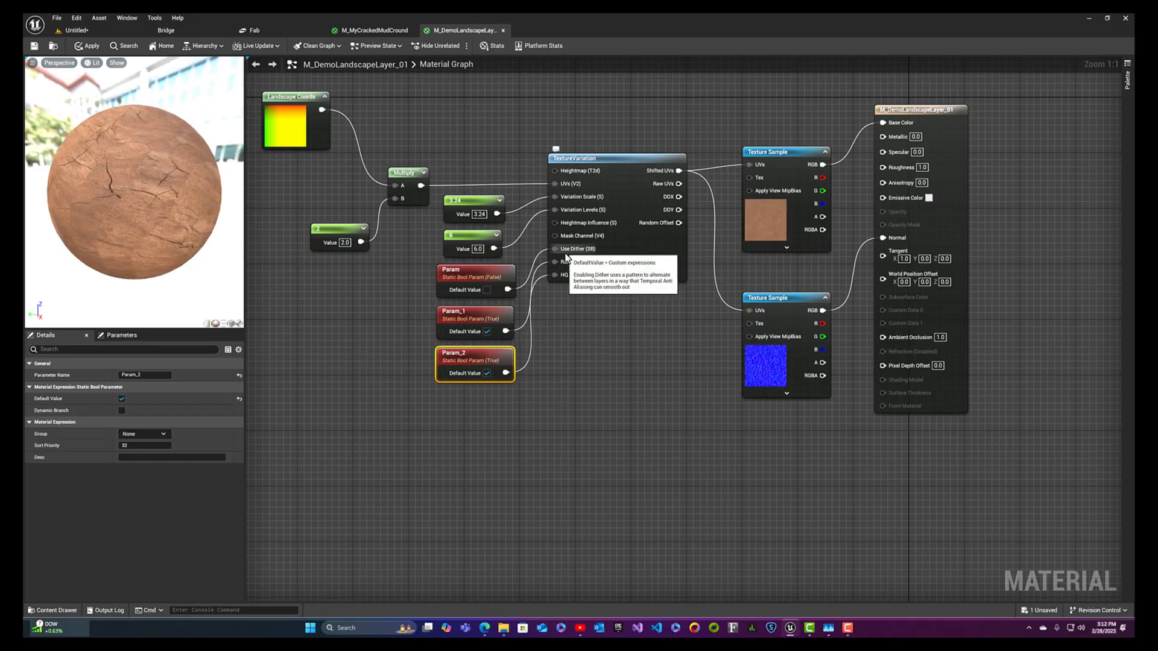
left_click(464, 208)
left_click(460, 276)
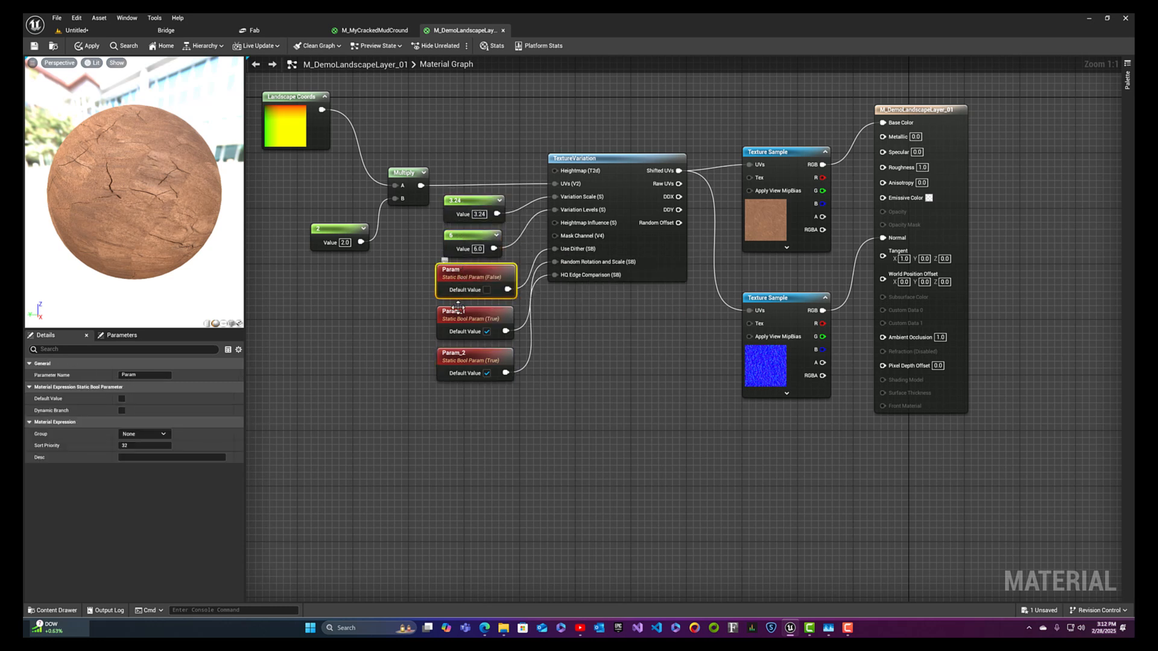
left_click(458, 311)
left_click(461, 356)
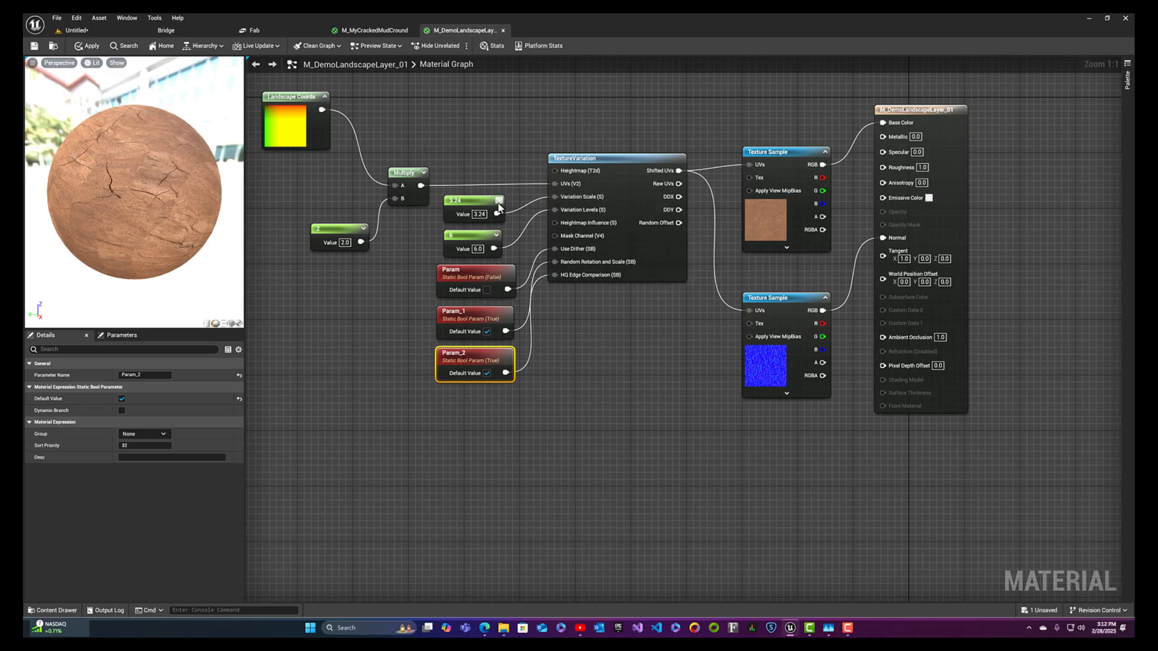
mouse_move(584, 210)
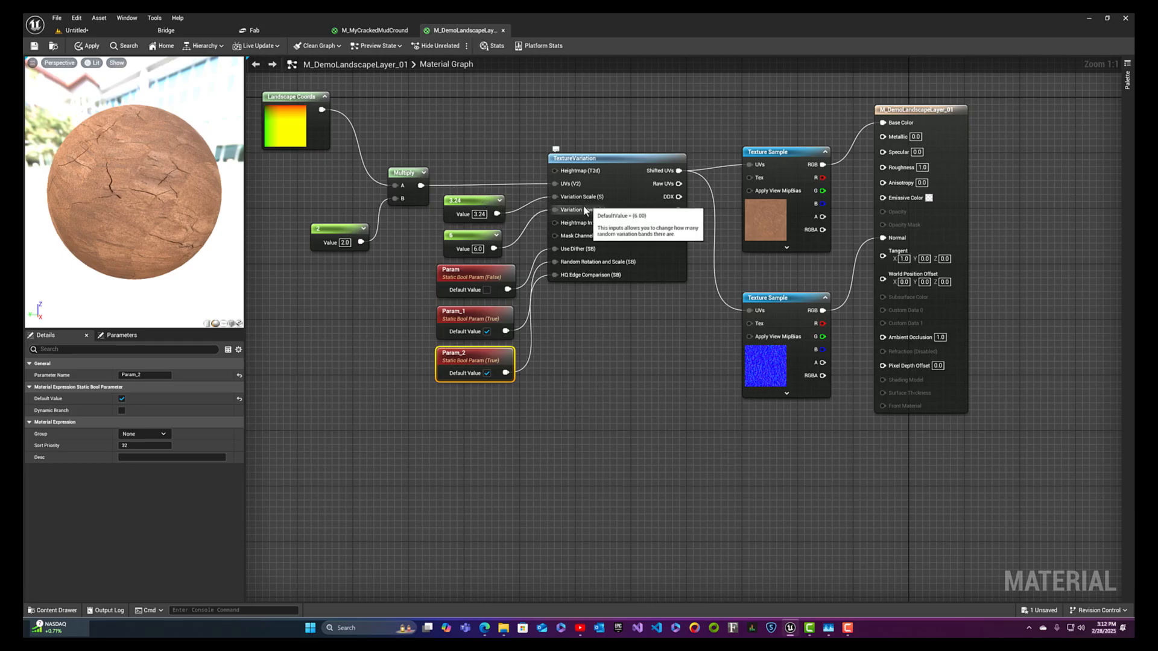
- Convert the 3.24 constant feeding TextureVariation into a parameter named Variation Scale
left_click(474, 202)
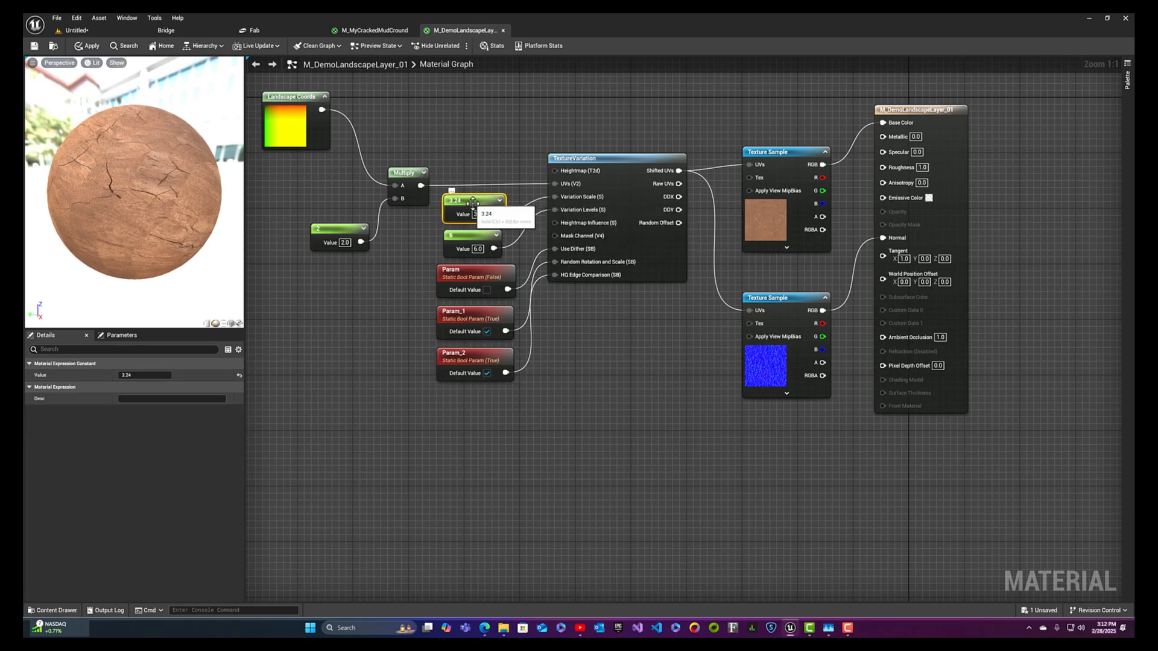
right_click(474, 206)
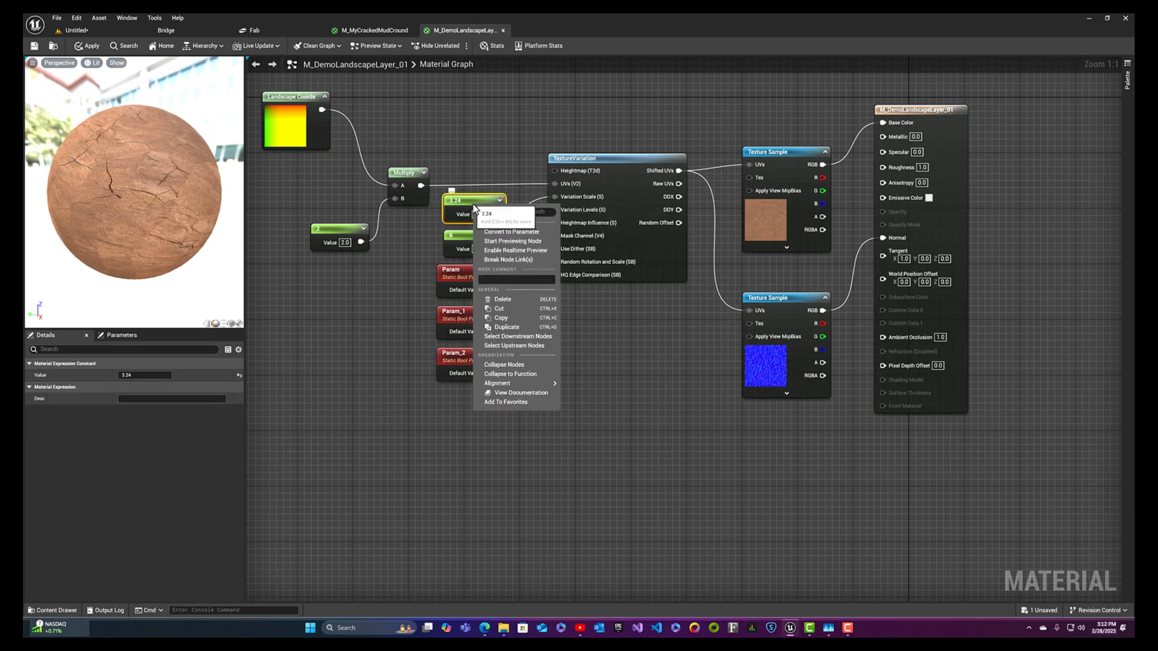
left_click(489, 234)
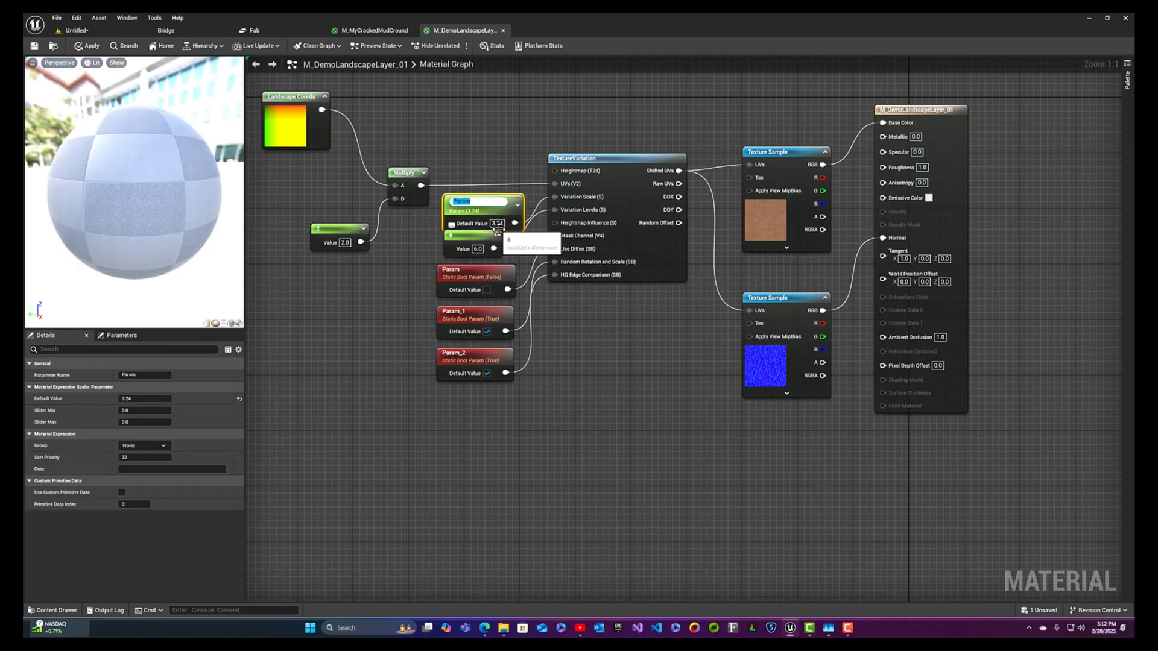
type("Variation Scale")
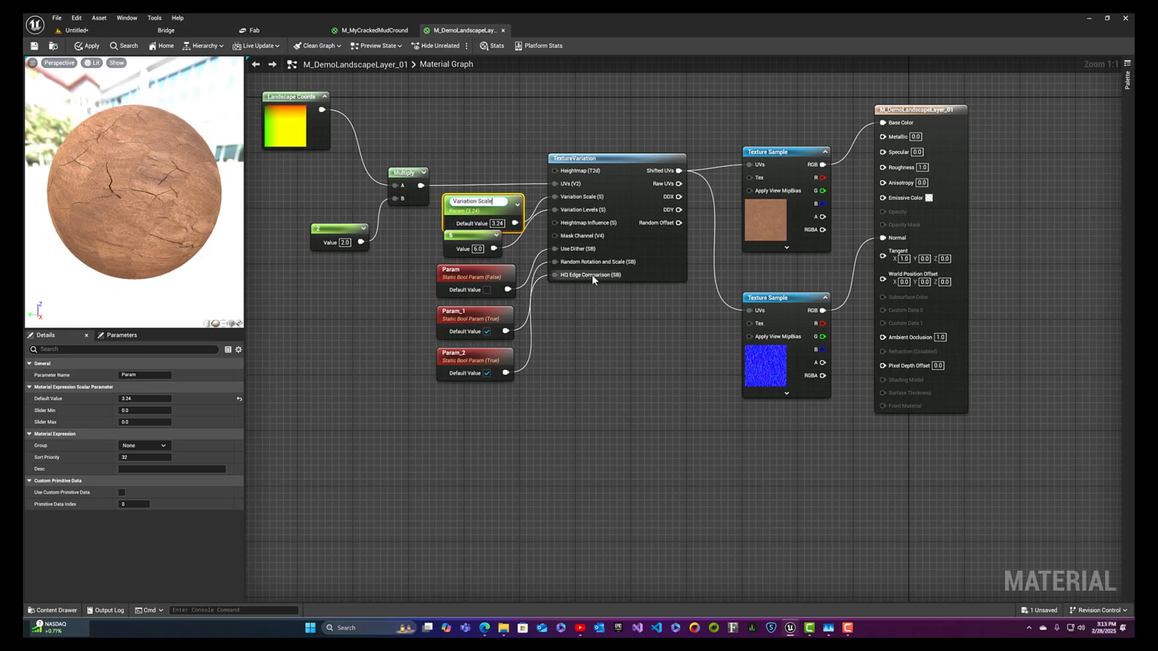
left_click(343, 317)
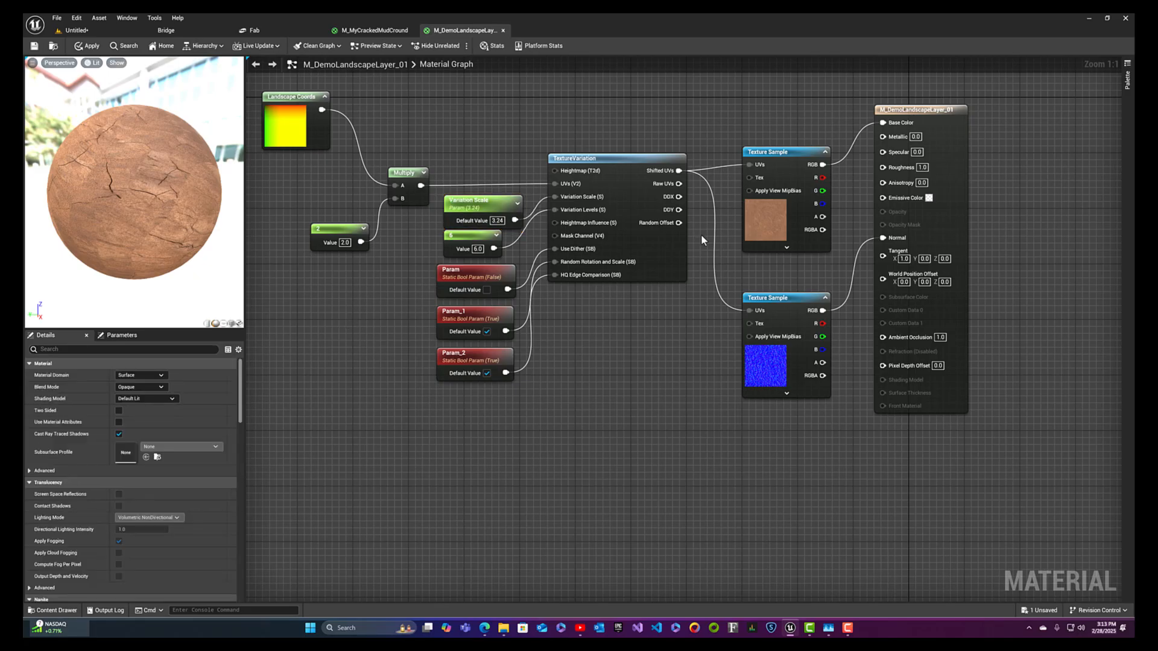
- Move the Multiply node up level with Landscape Coords and raise the Variation Scale parameter clear of the constant below it
left_click(757, 226)
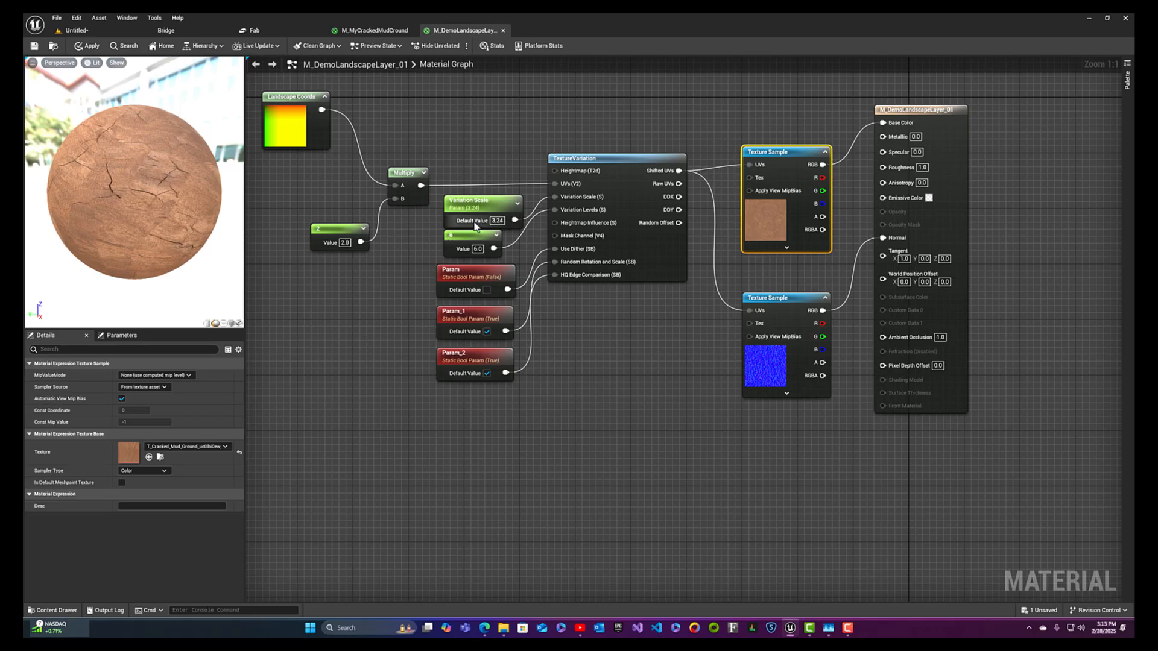
left_click_drag(414, 175, 407, 99)
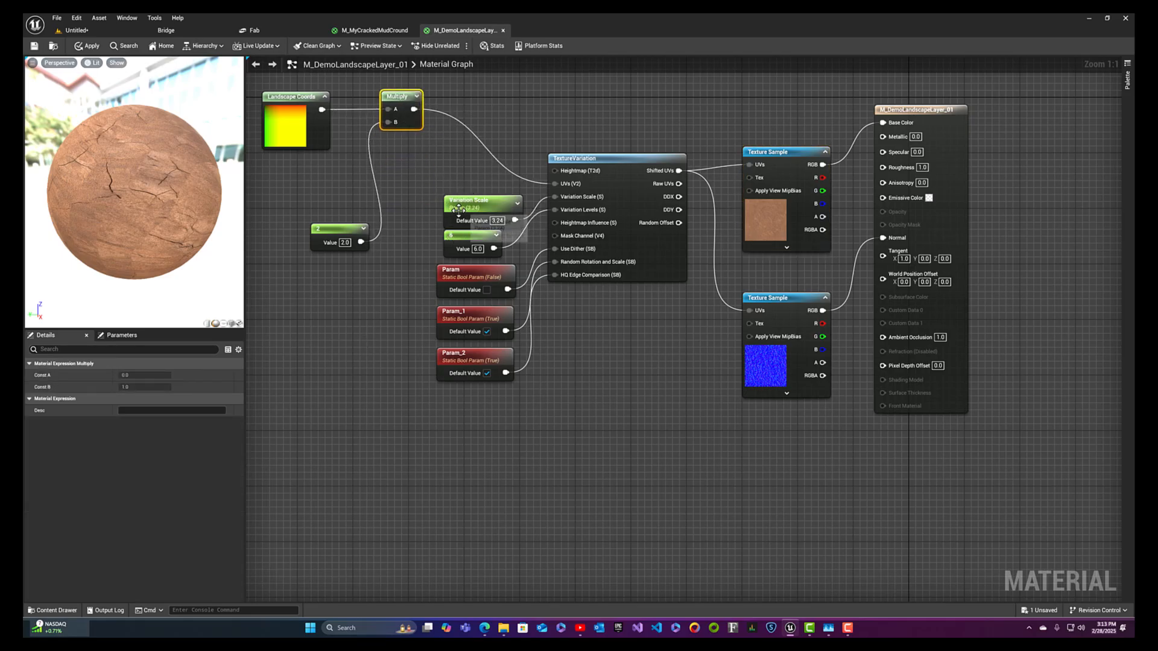
left_click_drag(468, 210, 460, 196)
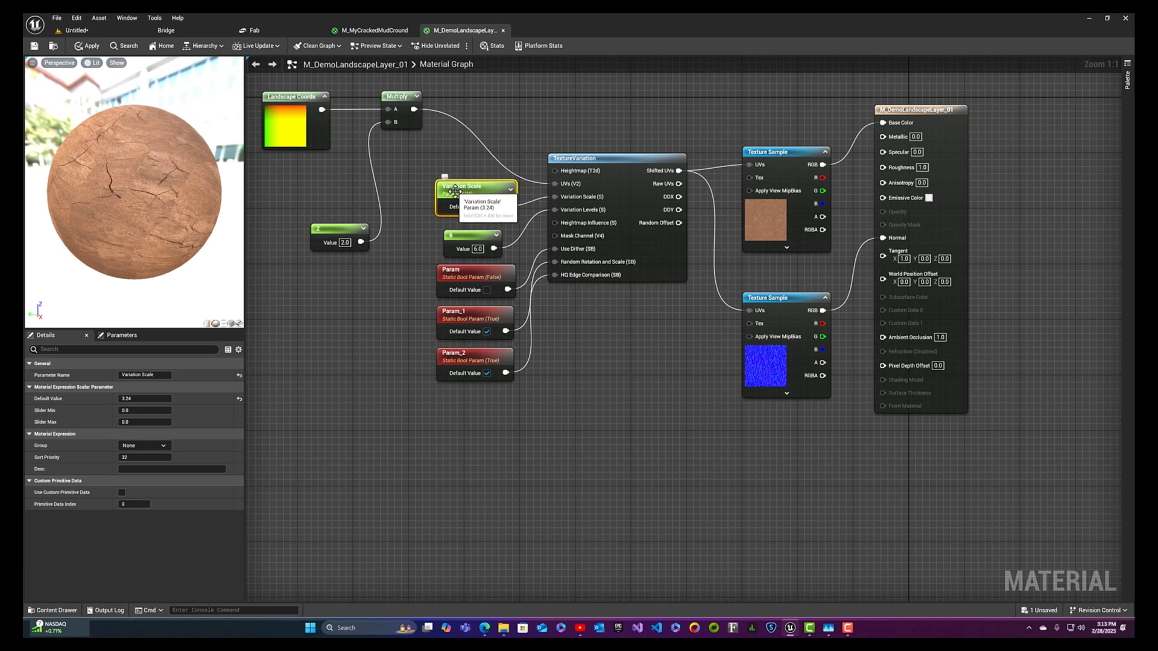
- Rename the Variation Scale parameter to Cracked Mud Variation Scale and shift its node farther from TextureVariation
left_click(145, 375)
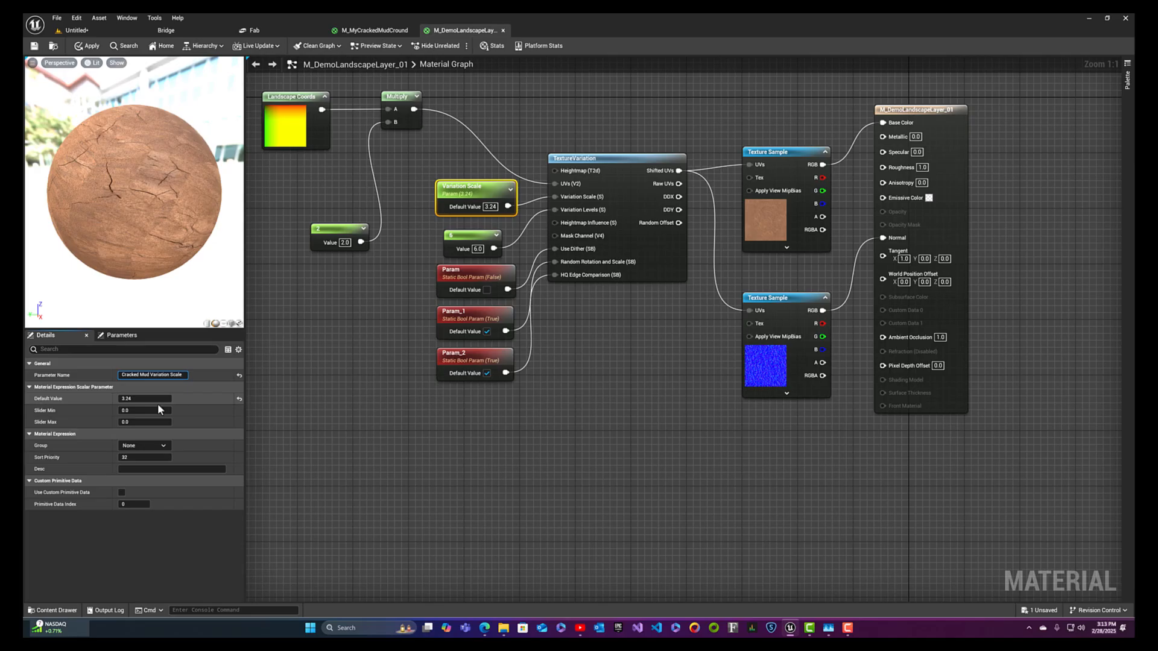
key("Return")
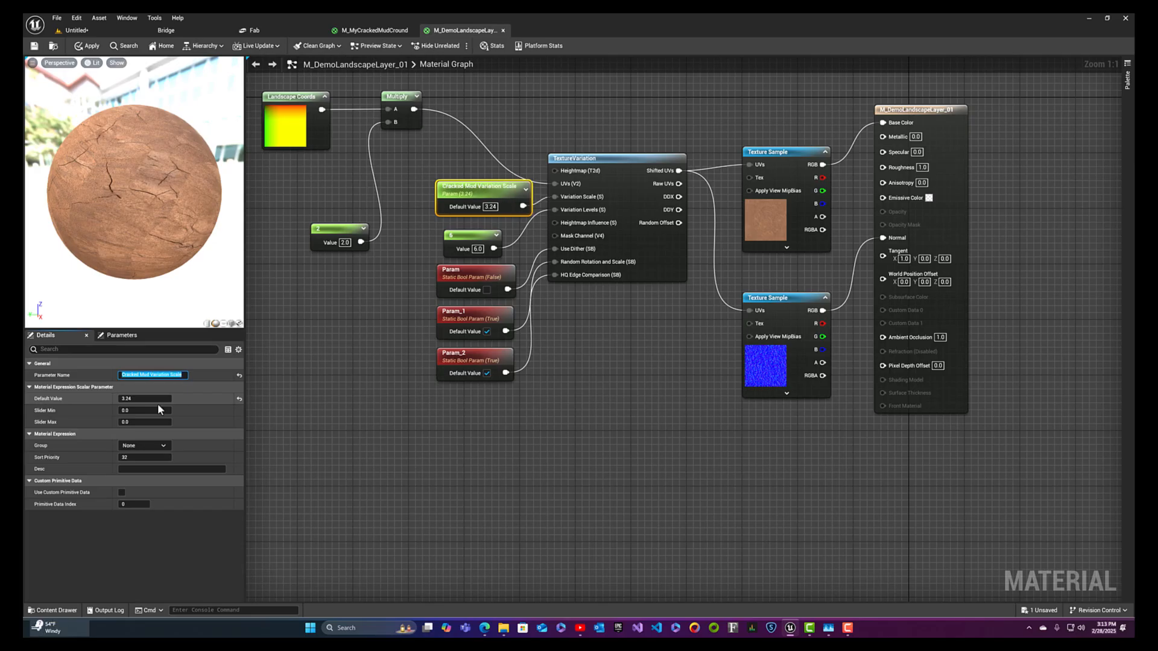
left_click_drag(481, 197, 447, 197)
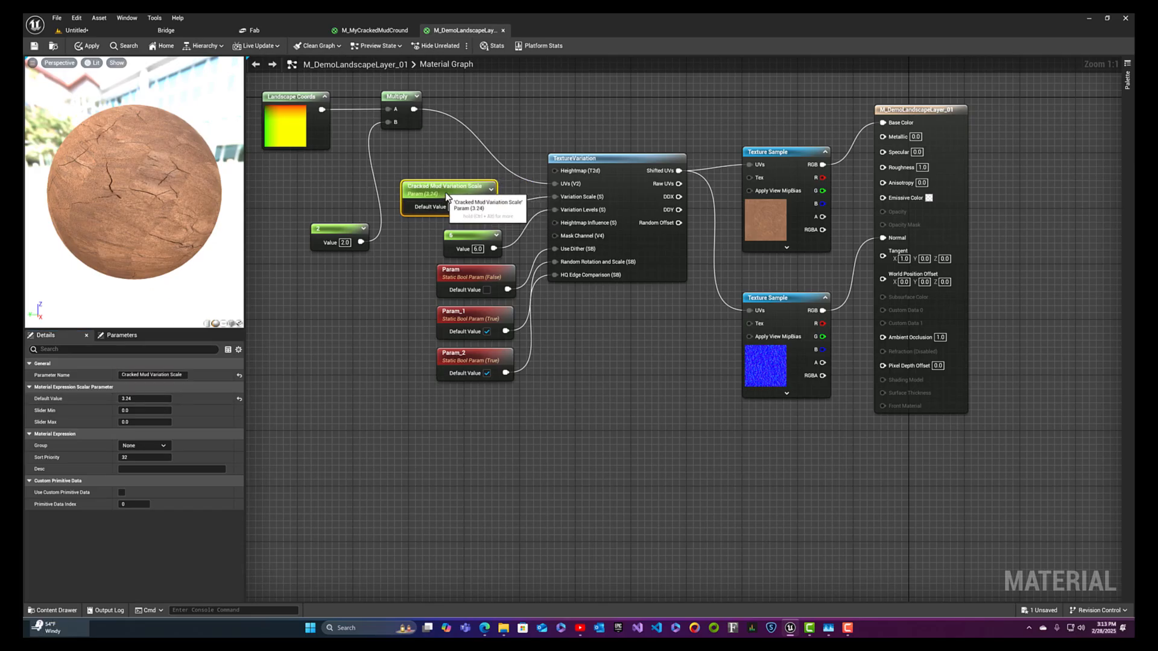
- Align the 6.0 constant below Cracked Mud Variation Scale and convert it to a parameter
left_click_drag(465, 240, 434, 236)
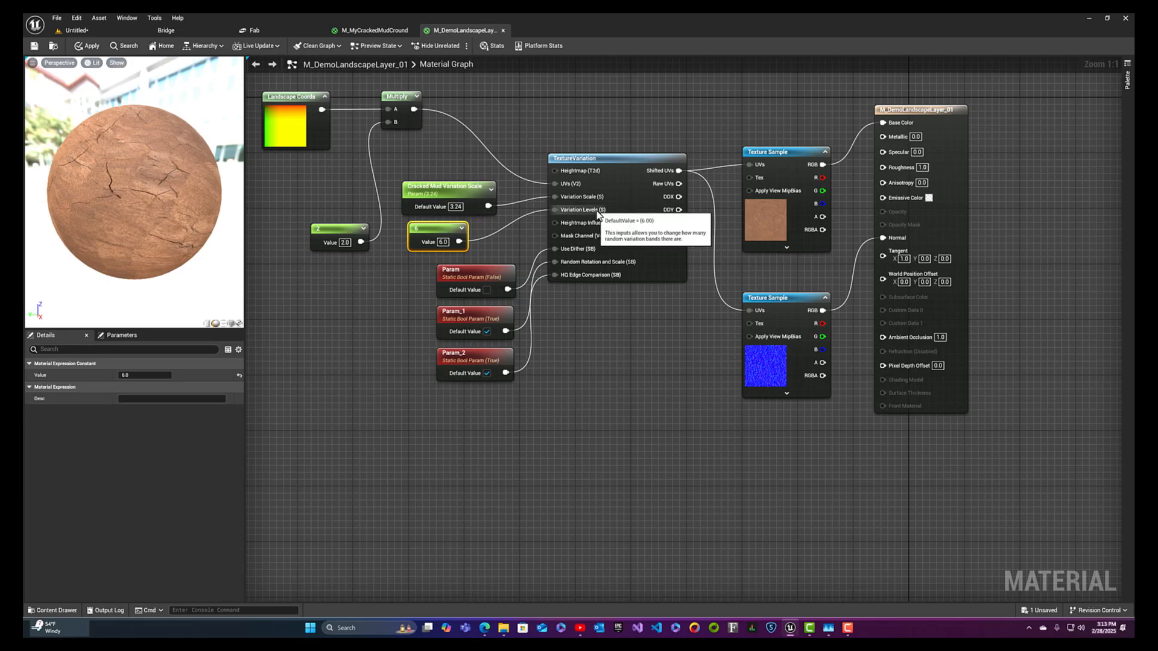
right_click(431, 229)
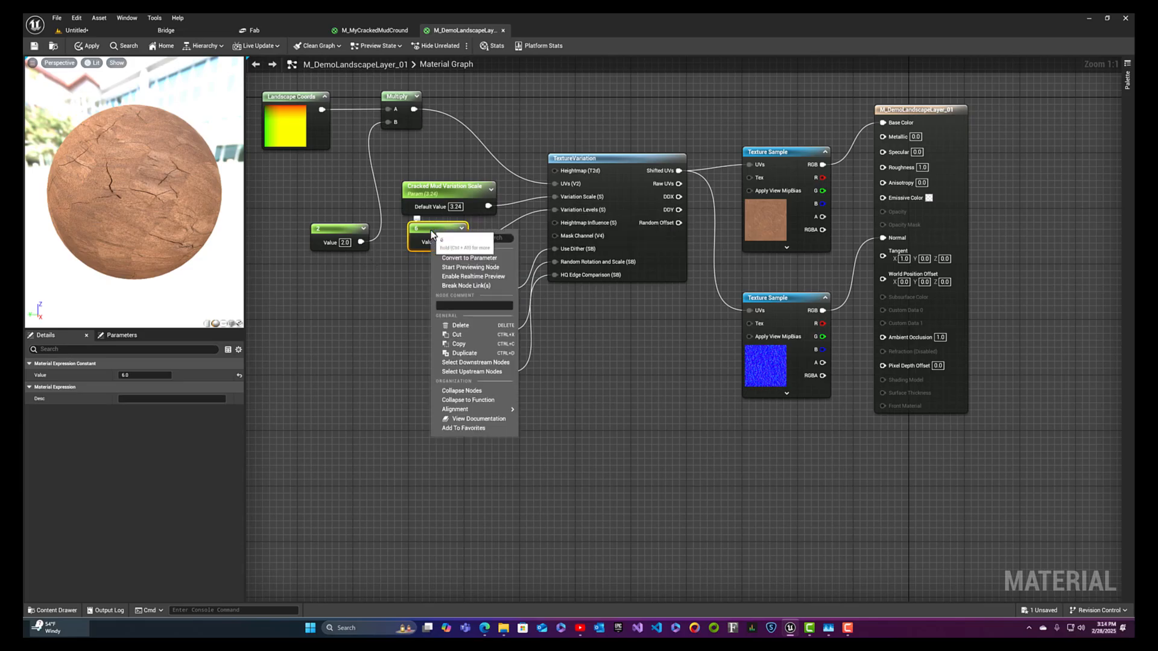
left_click(456, 259)
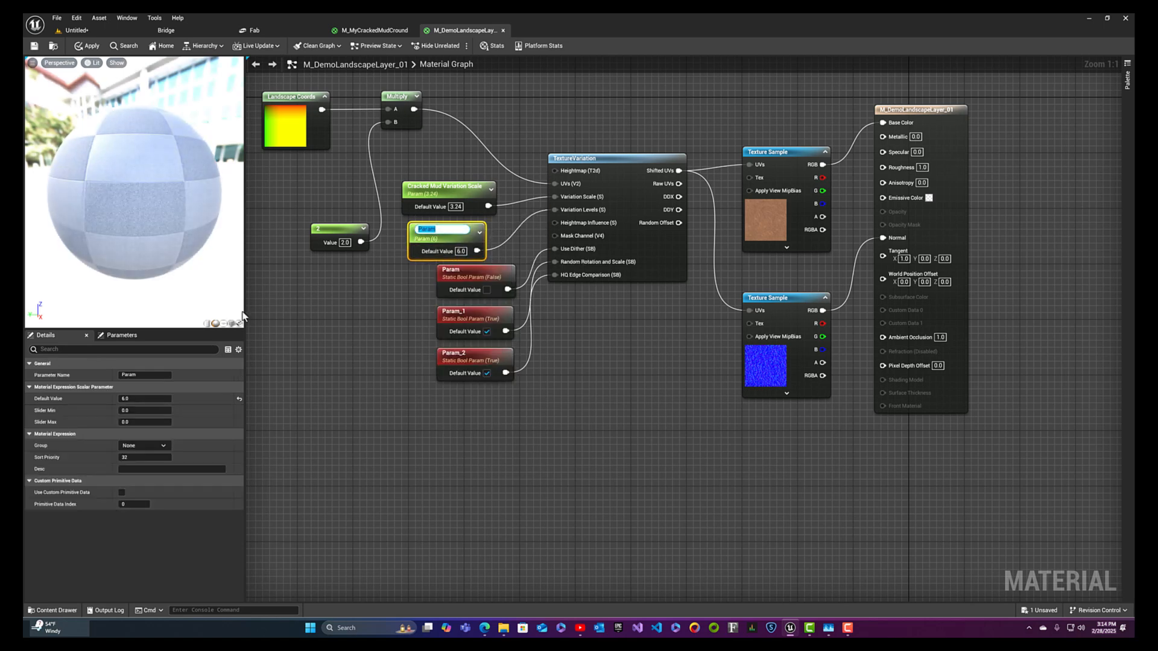
left_click(128, 375)
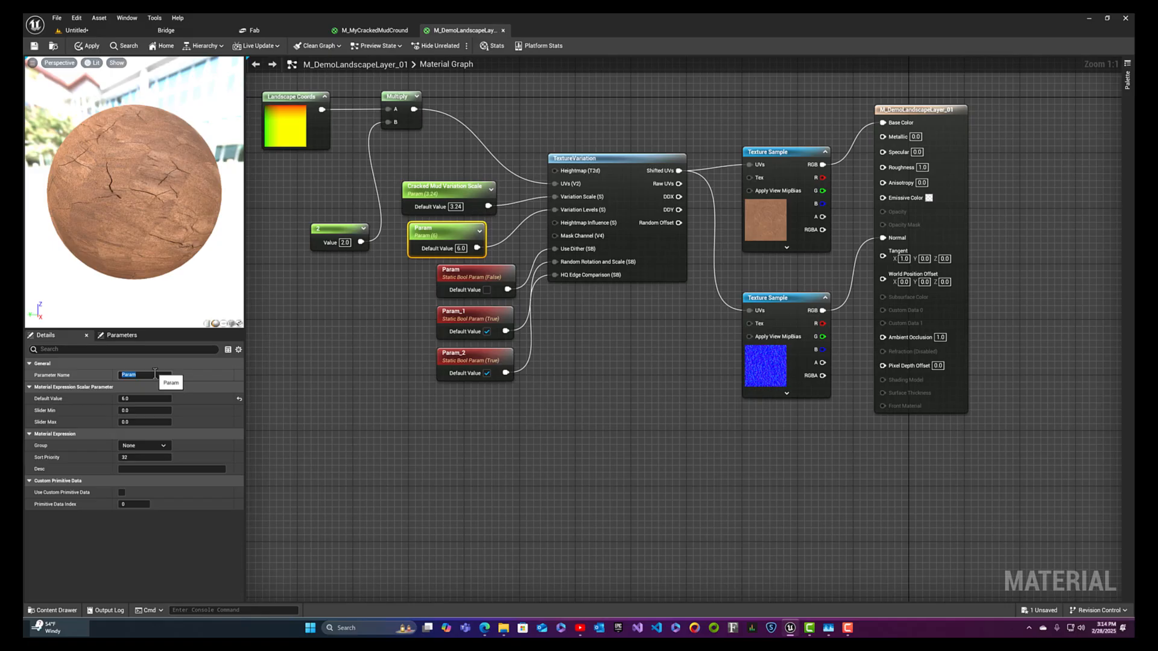
key("Delete")
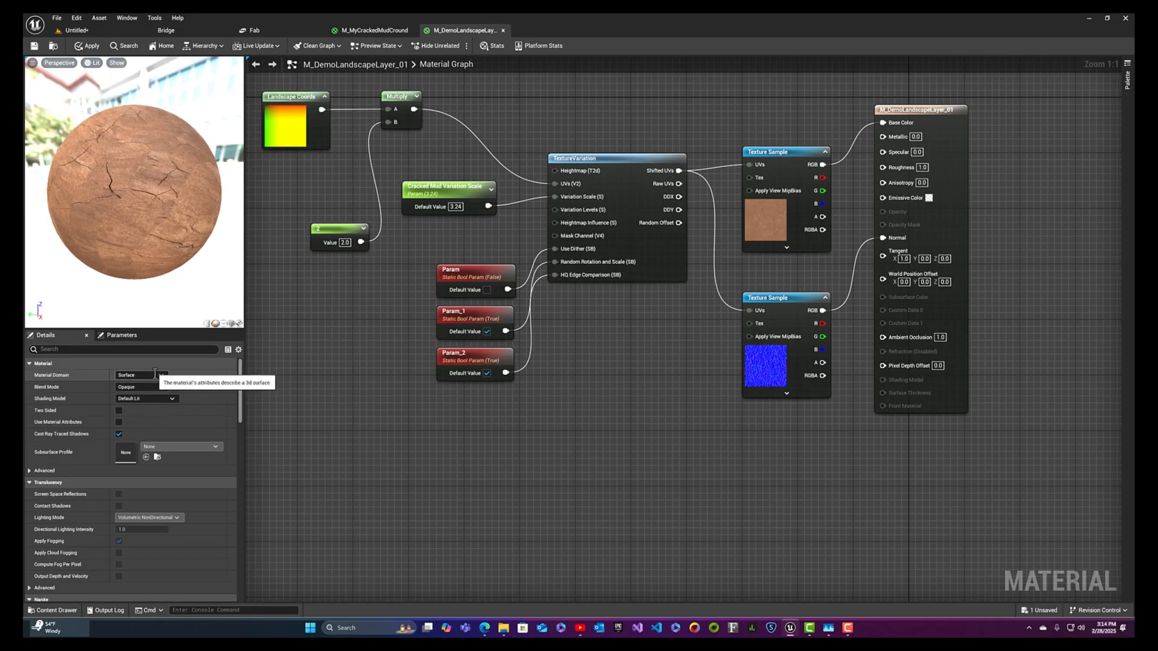
key("ctrl+z")
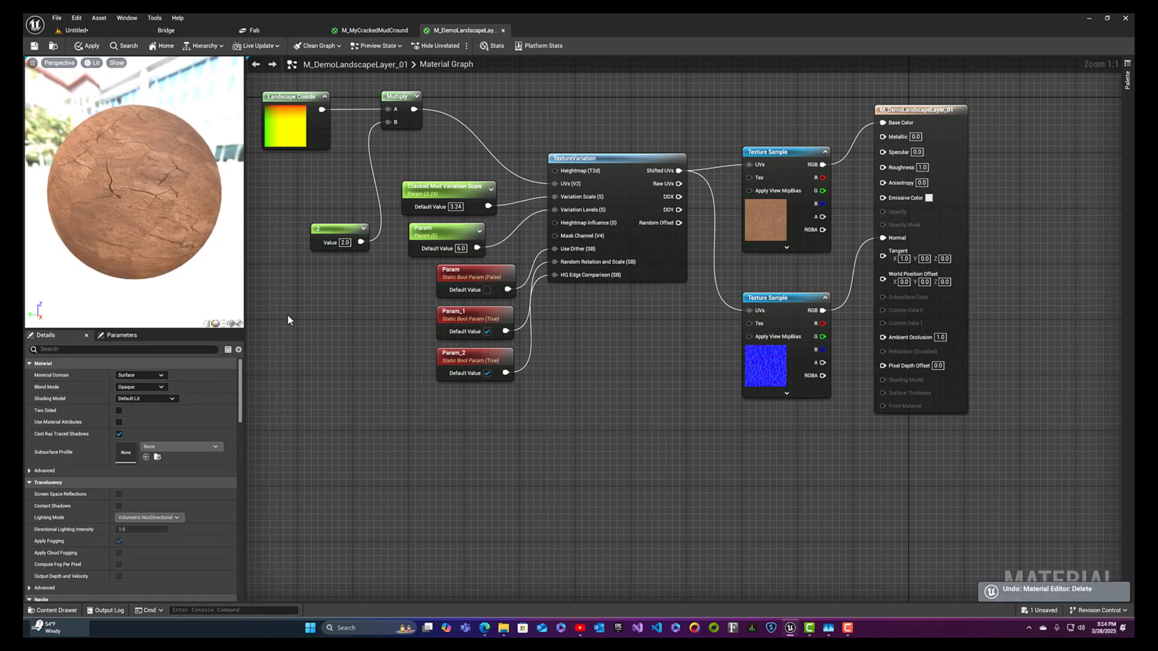
- Rename the parameter feeding Variation Levels to Cracked Mud Variation Levels
left_click(445, 236)
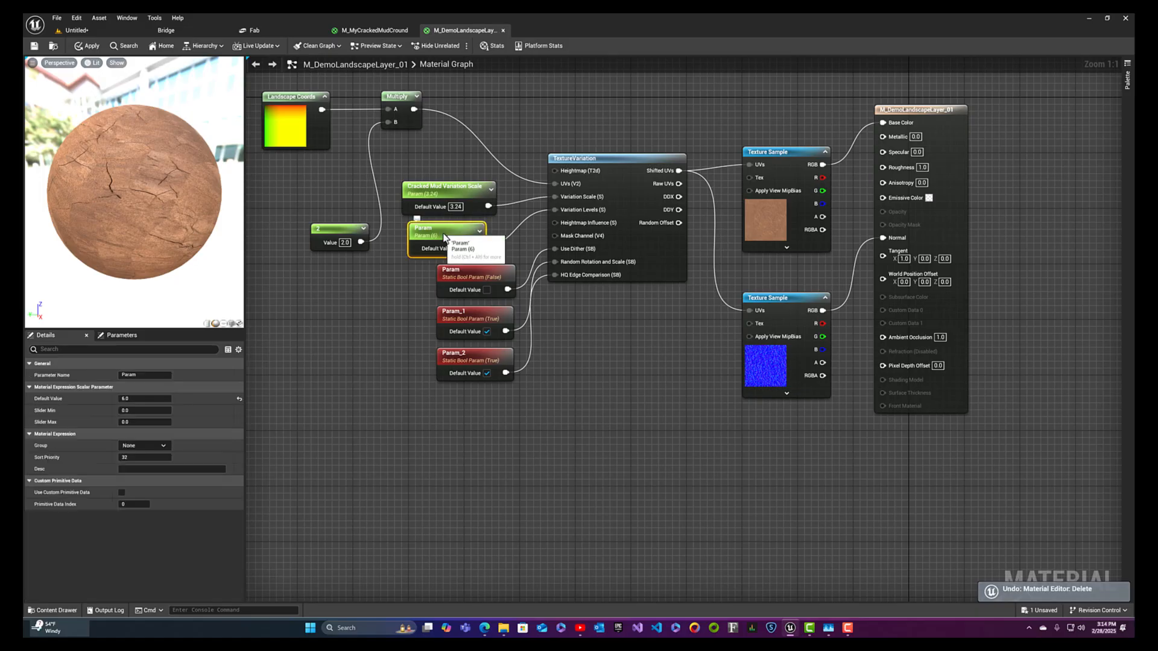
left_click(138, 375)
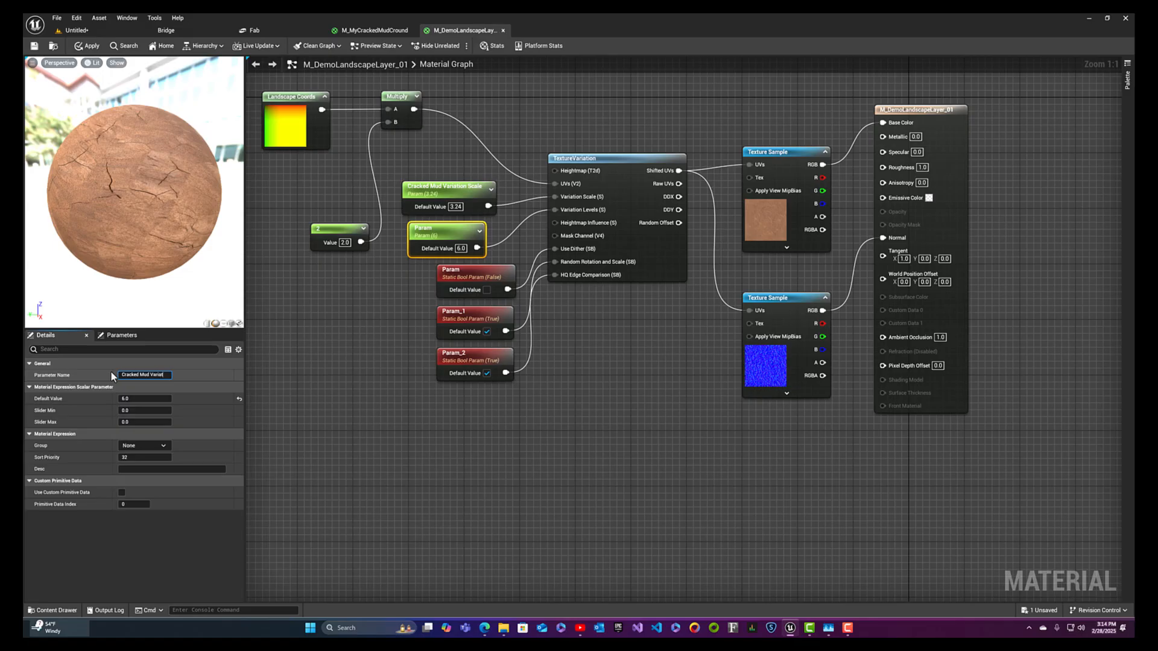
type("ation Levels")
key("Return")
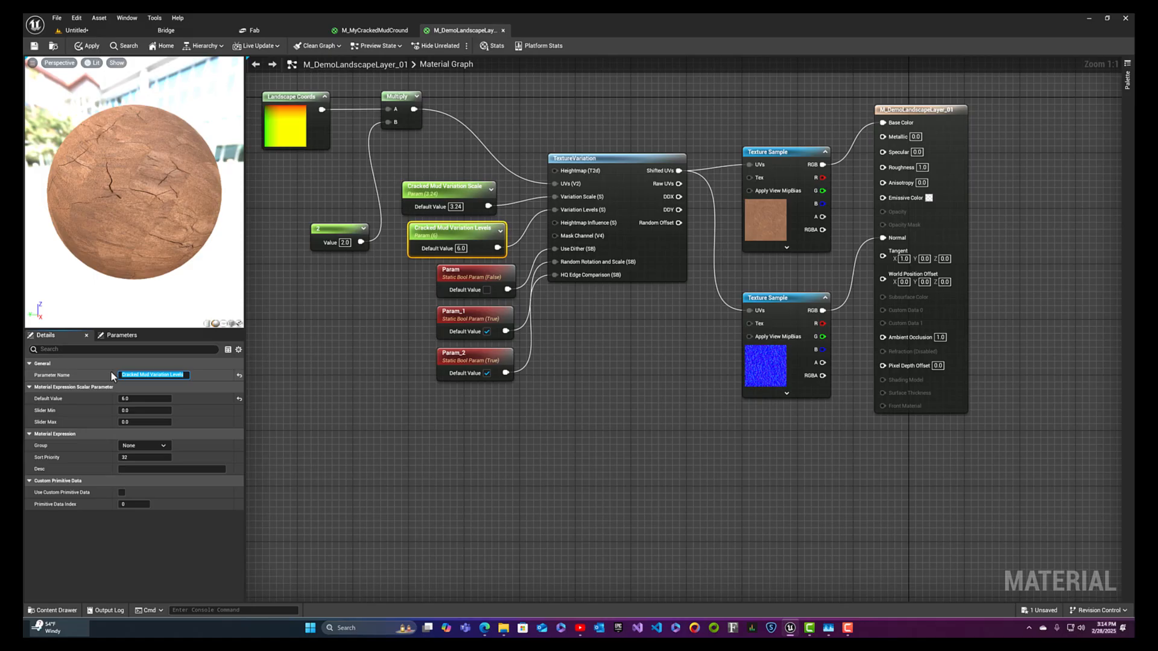
- Rename the static bool parameter feeding Use Dither to "Cracked Mud Use Dither?"
left_click(476, 276)
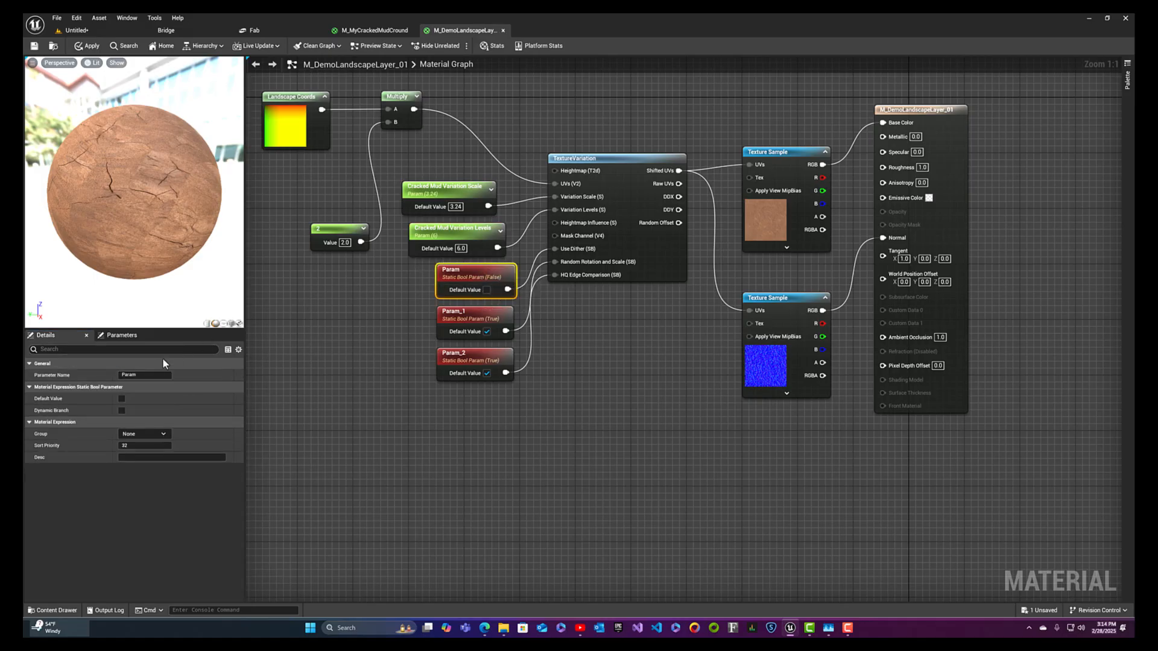
left_click(147, 375)
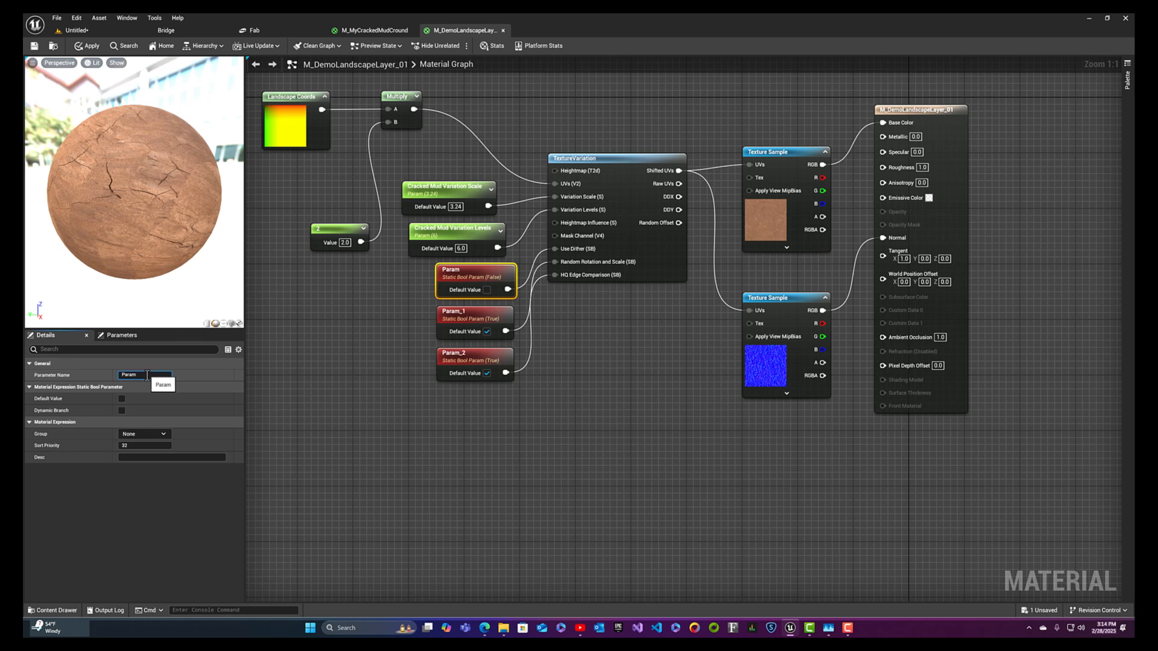
key("BackSpace")
key("BackSpace")
key("BackSpace")
type("er")
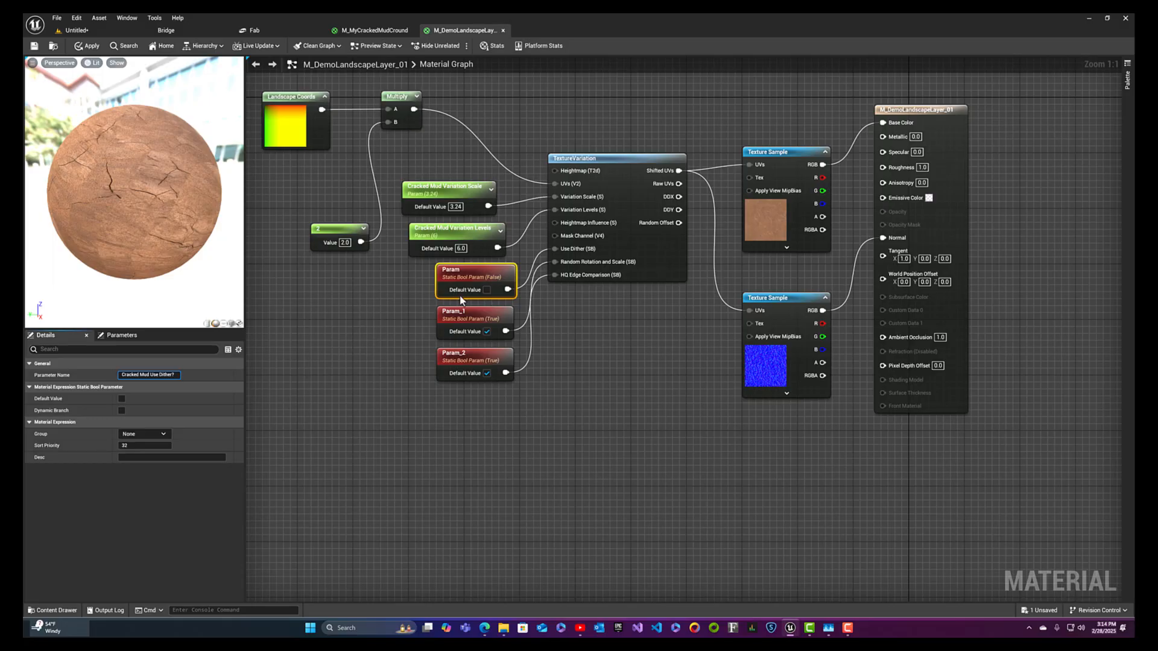
left_click(387, 320)
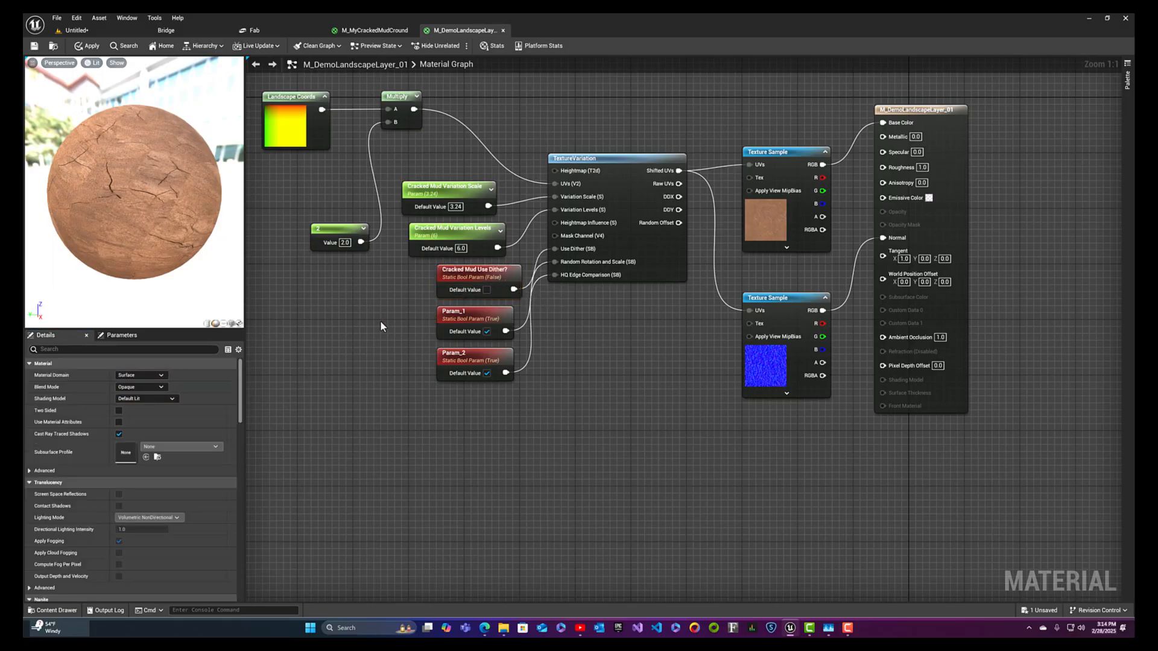
- Rename the static bool parameter Param_1 to "Cracked Muc Random Rotation and Scale"
left_click(490, 306)
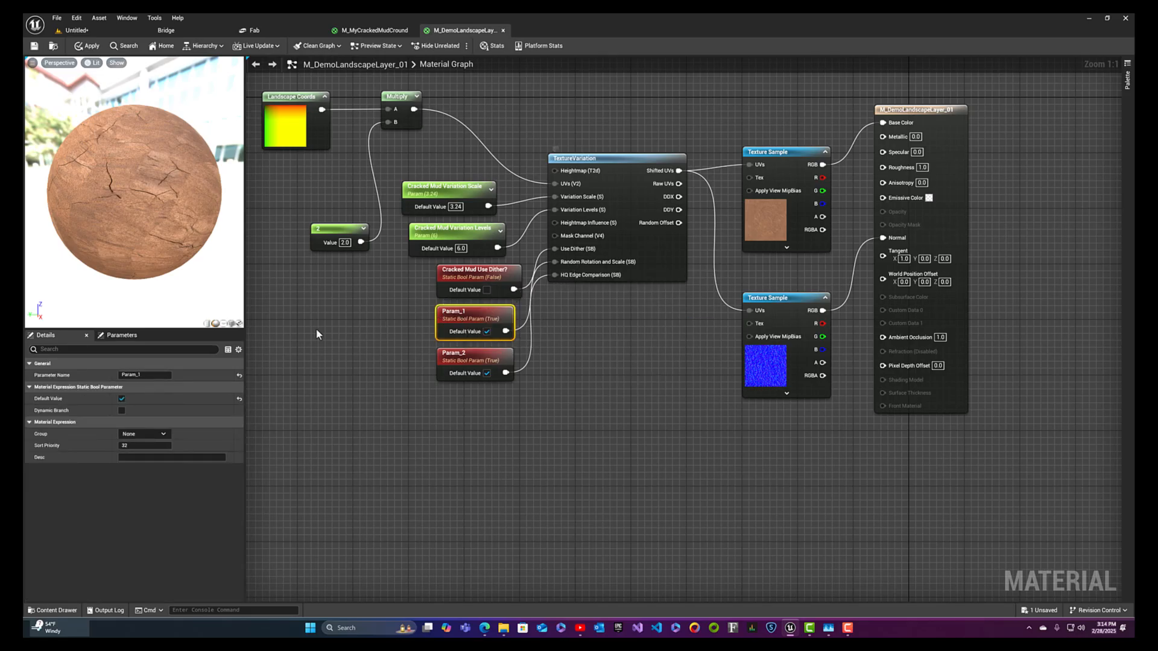
left_click(122, 375)
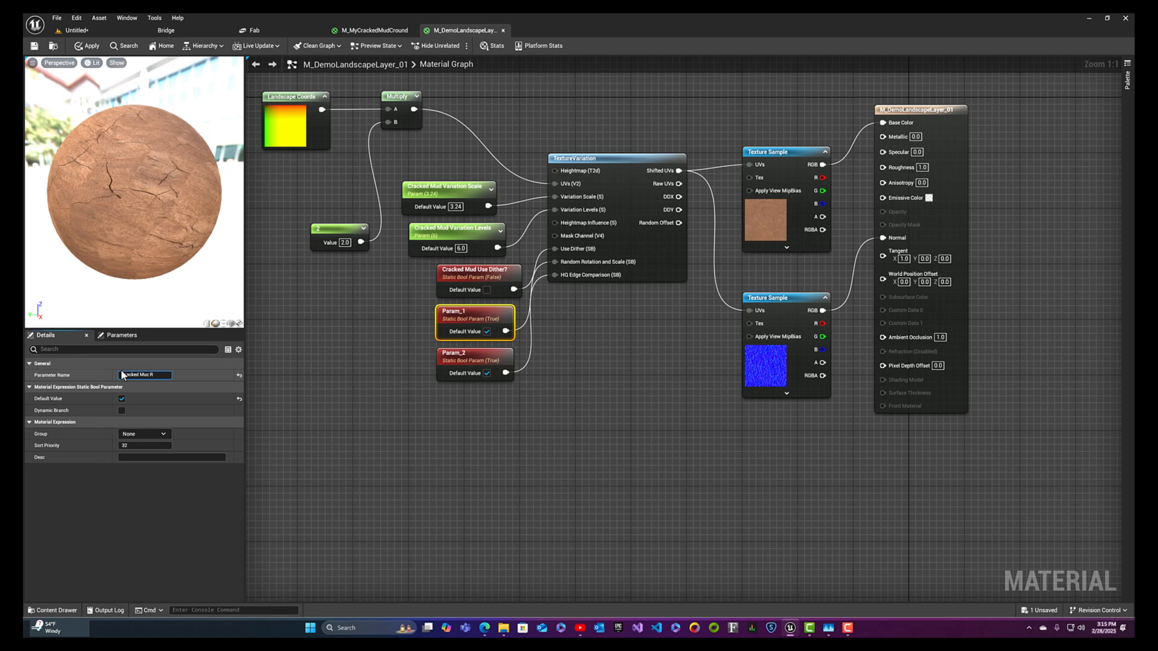
type("m Rotation and Sca")
key("BackSpace")
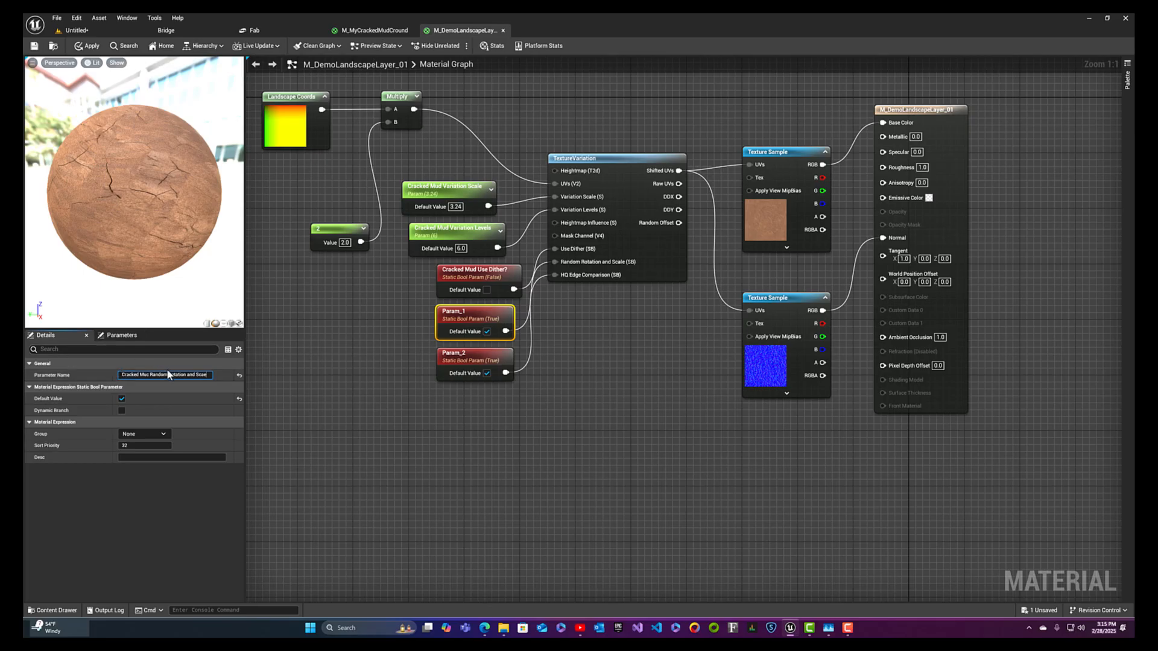
type("e")
key("Return")
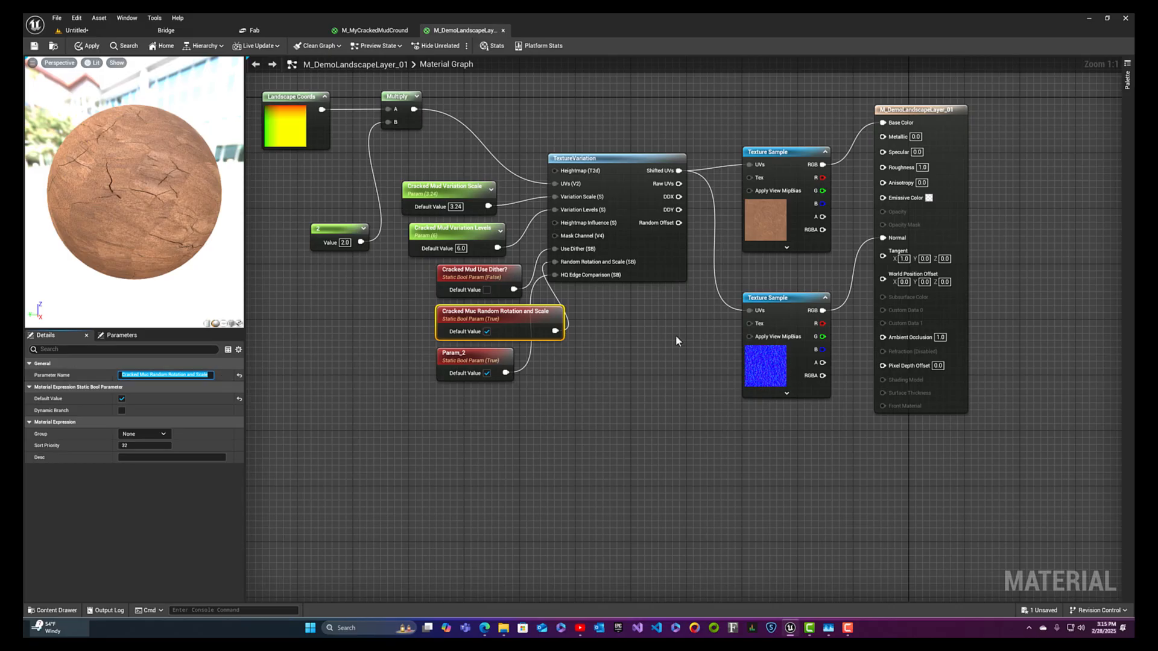
- Space out the three static bool parameters away from TextureVariation and bring Multiply and Landscape Coords down in line above the scalar parameters
left_click_drag(495, 315, 425, 322)
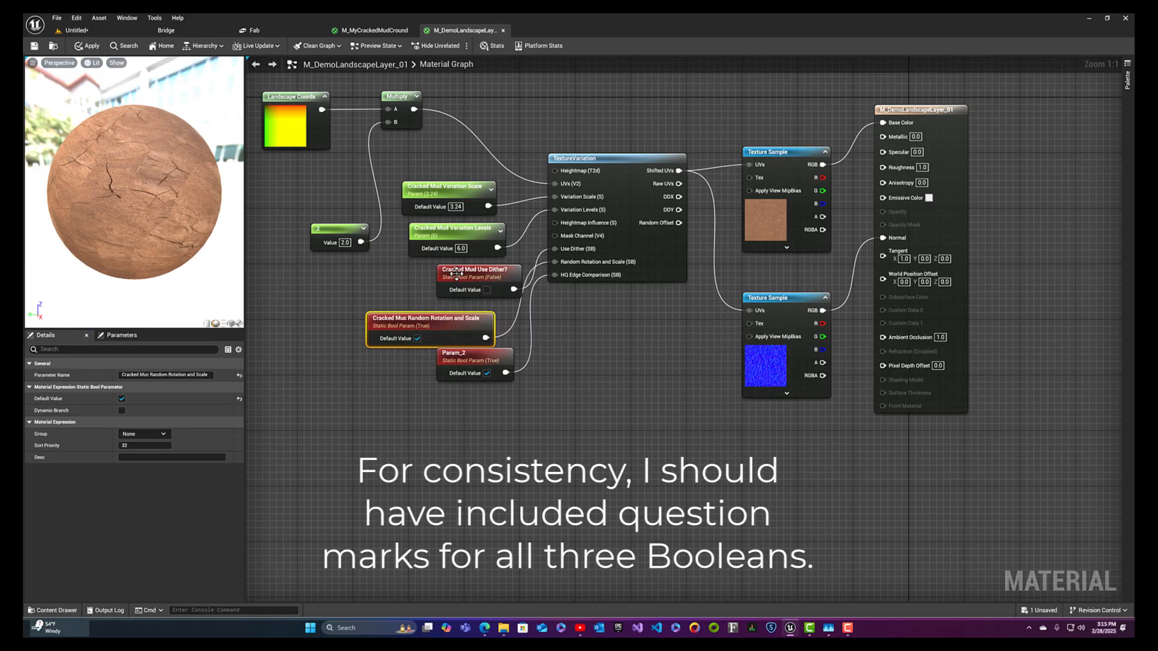
left_click_drag(462, 272, 425, 271)
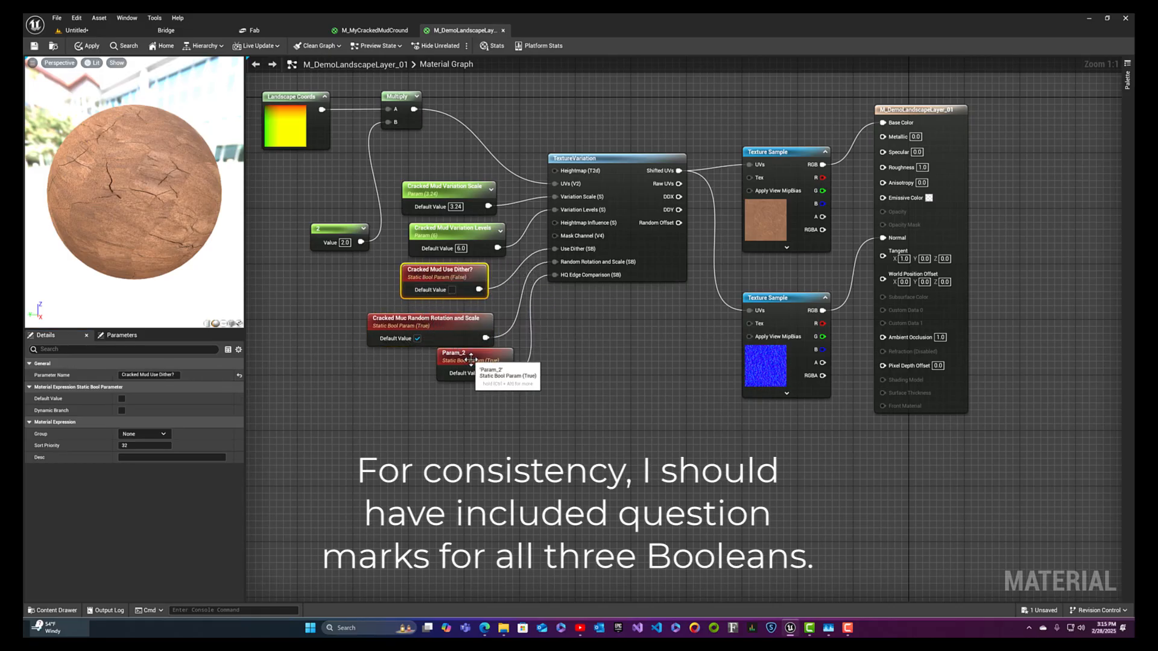
left_click_drag(477, 363, 463, 391)
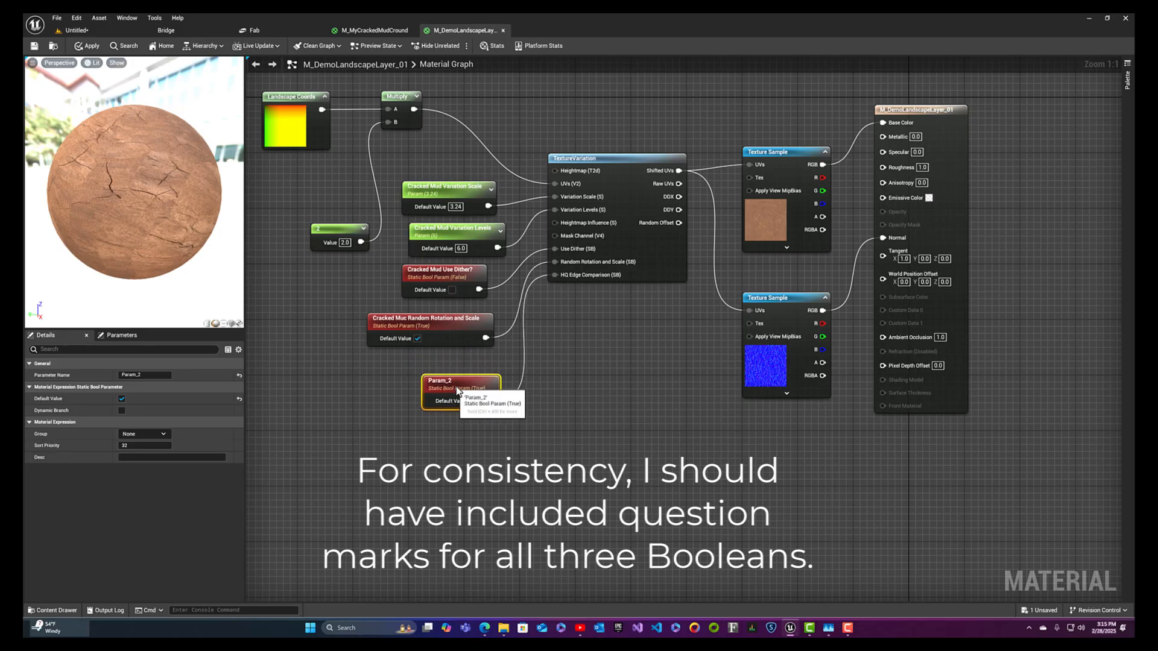
left_click_drag(398, 97, 416, 140)
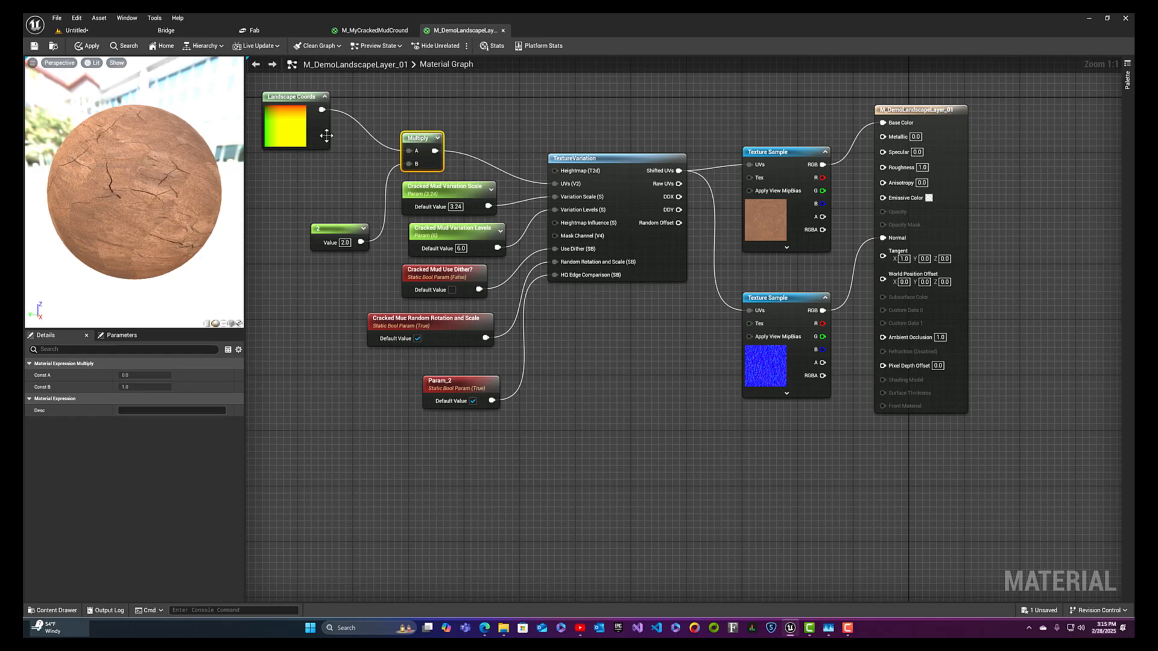
left_click_drag(328, 145, 355, 187)
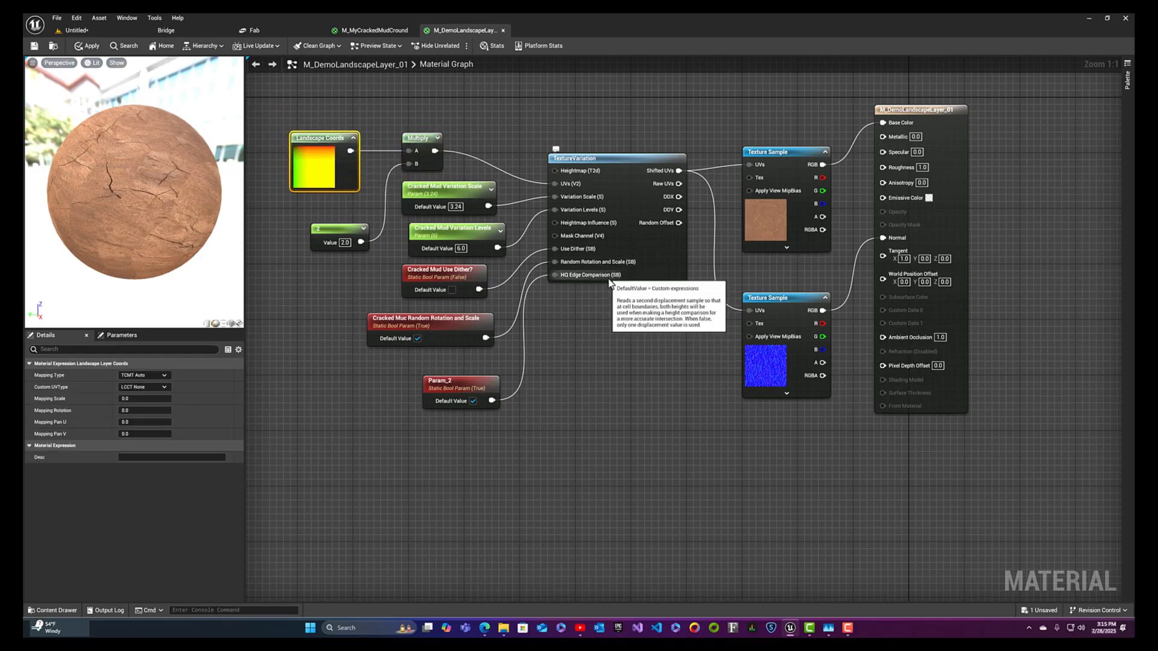
- Rename the static bool Param_2 to "Cracked Mud HQ Edge Comparison" and place its node directly below the Random Rotation and Scale parameter
left_click(450, 389)
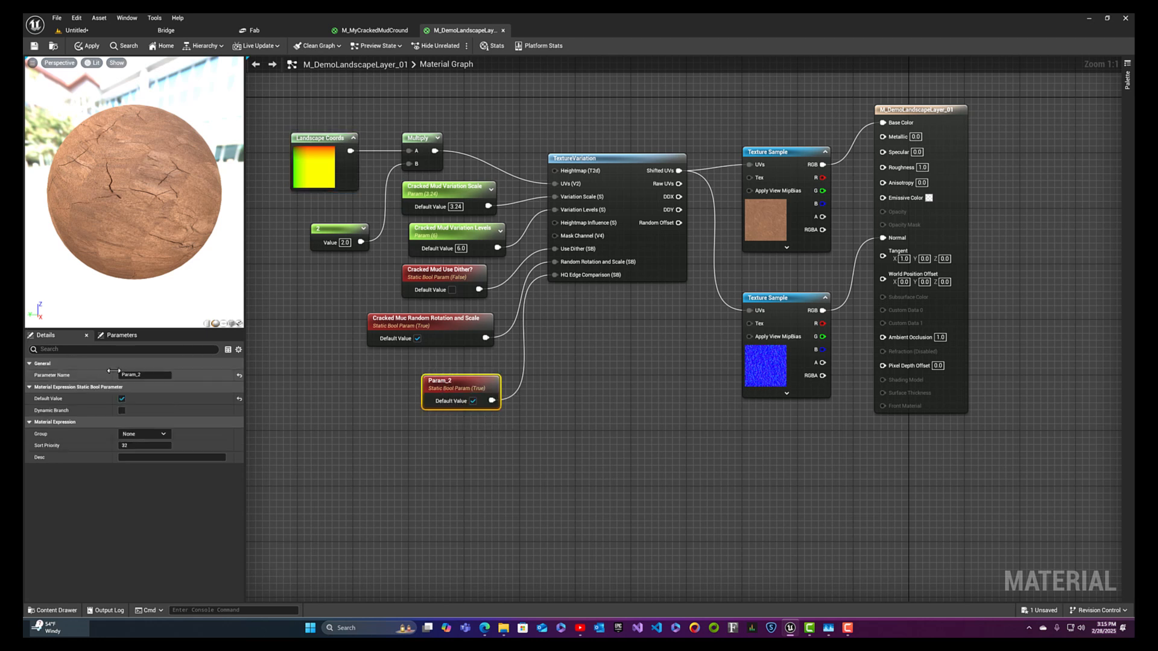
left_click(137, 375)
type("C")
type("racked Mud HQ Edge Comparison")
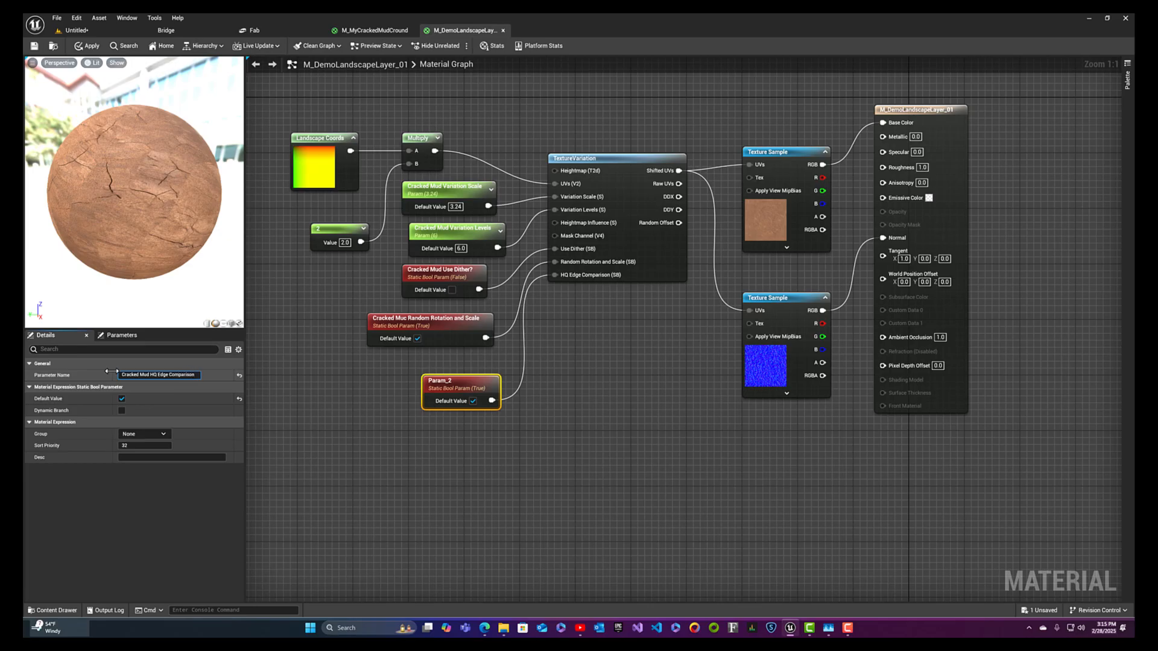
key("Return")
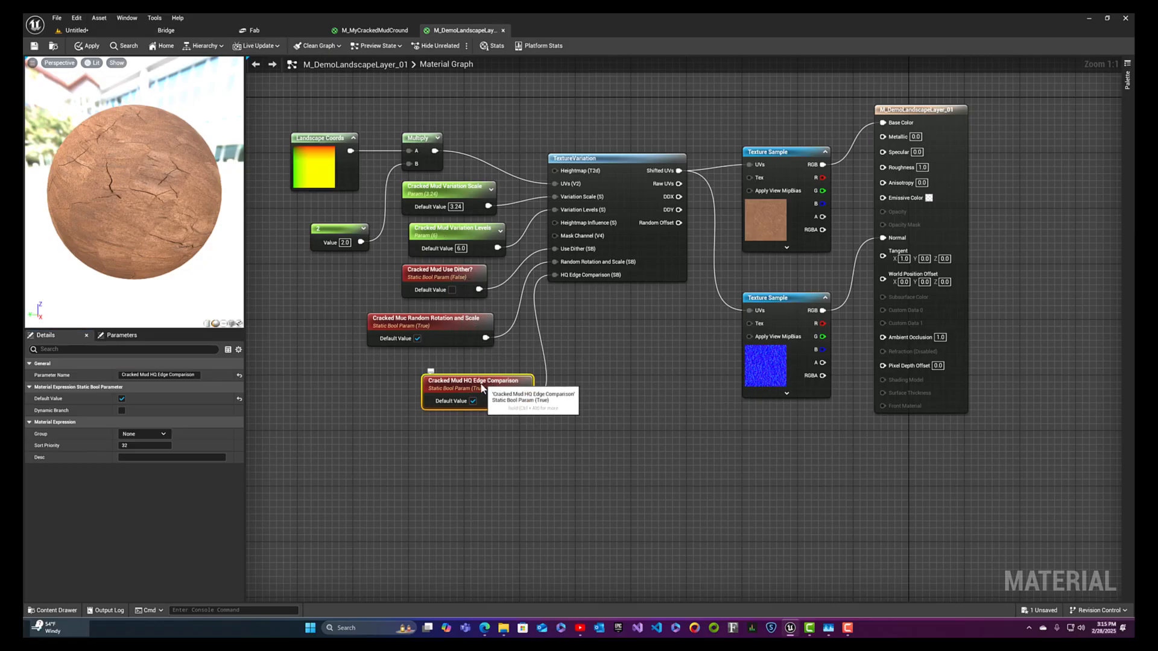
left_click_drag(491, 389, 449, 375)
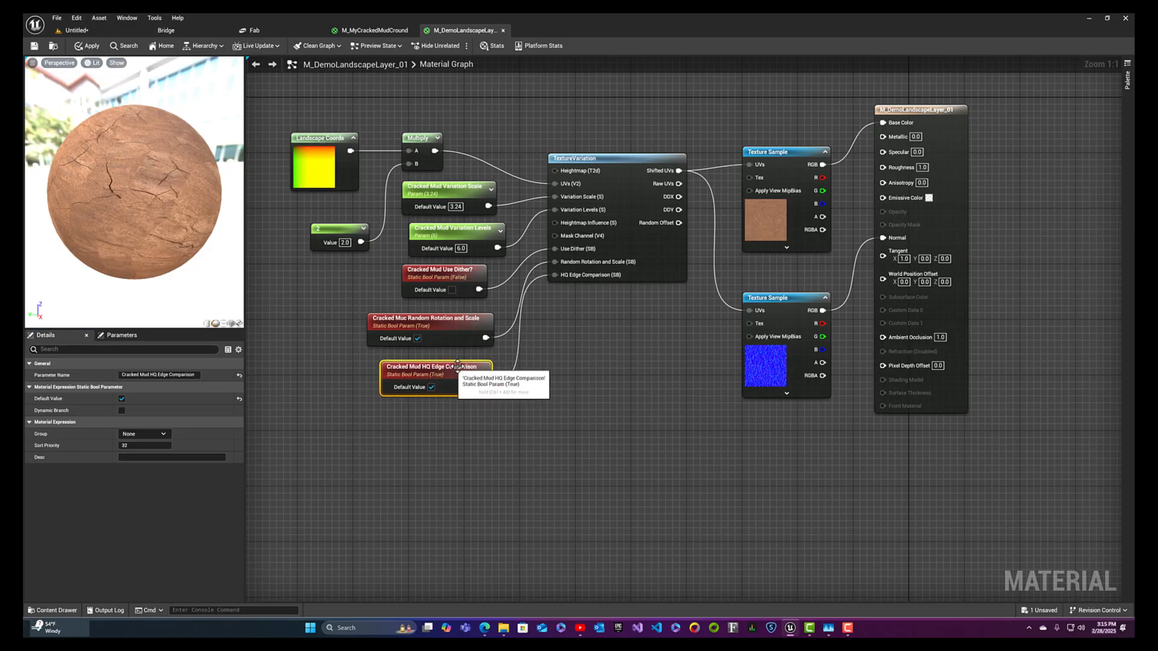
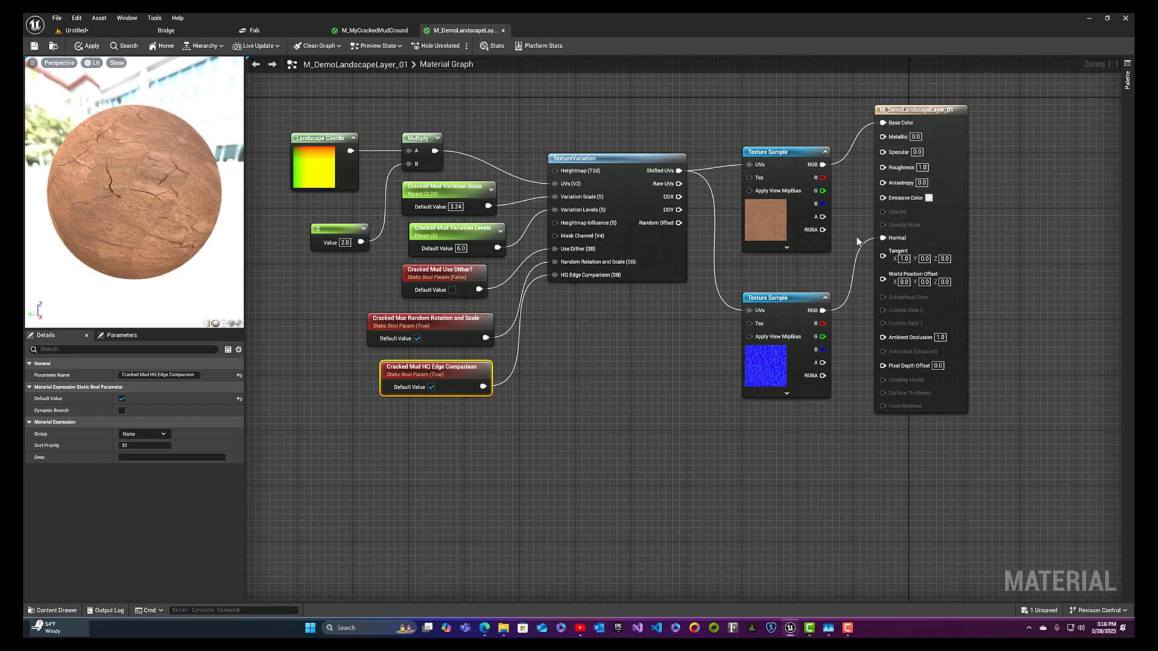
right_click(891, 136)
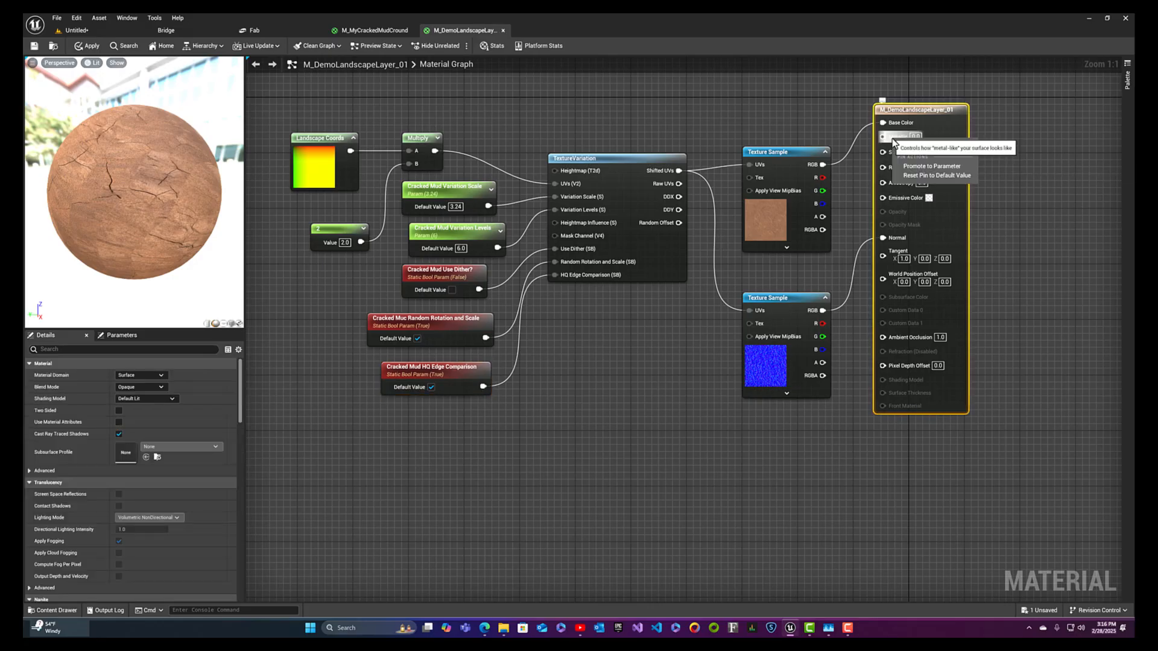
left_click(930, 166)
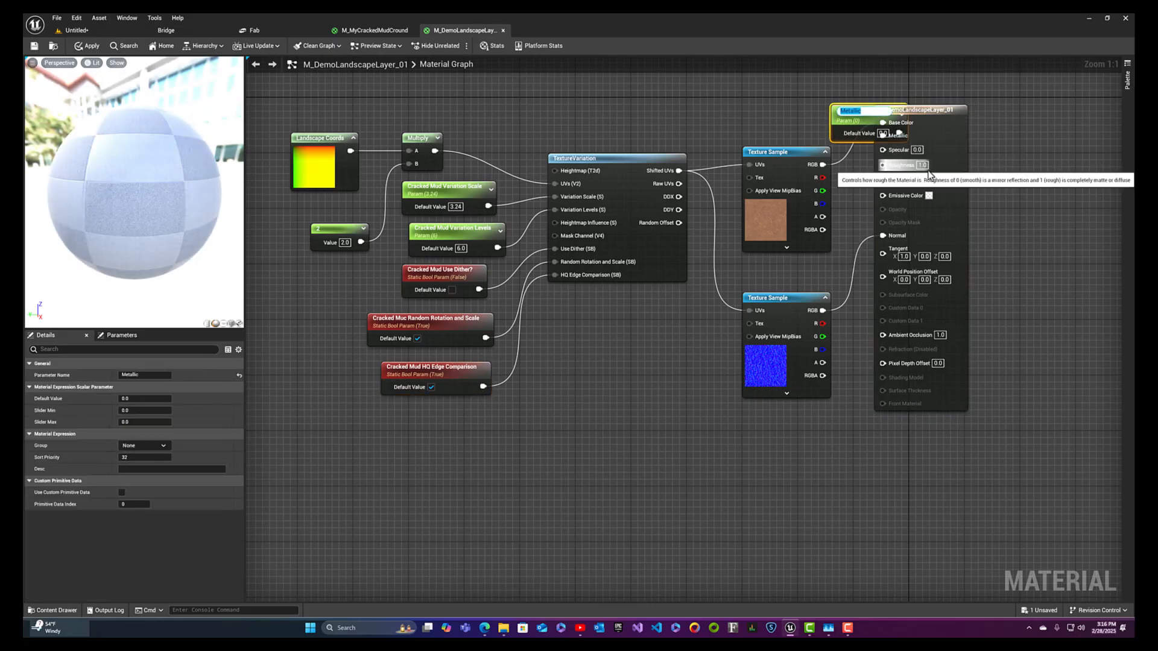
left_click_drag(862, 130, 808, 122)
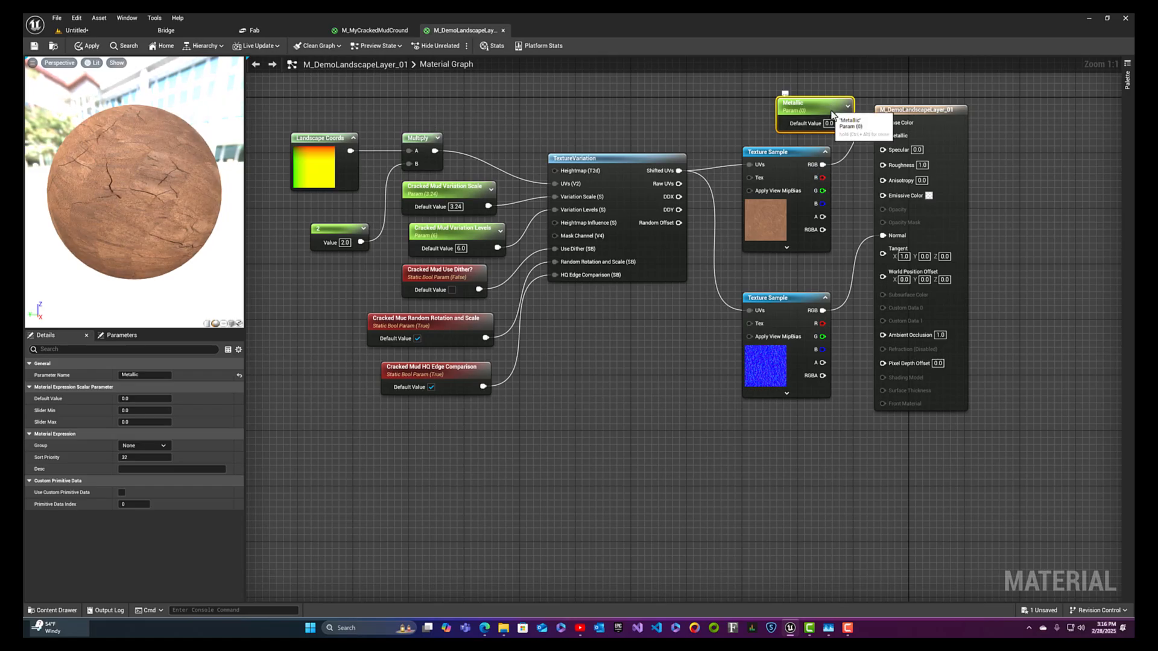
key("Delete")
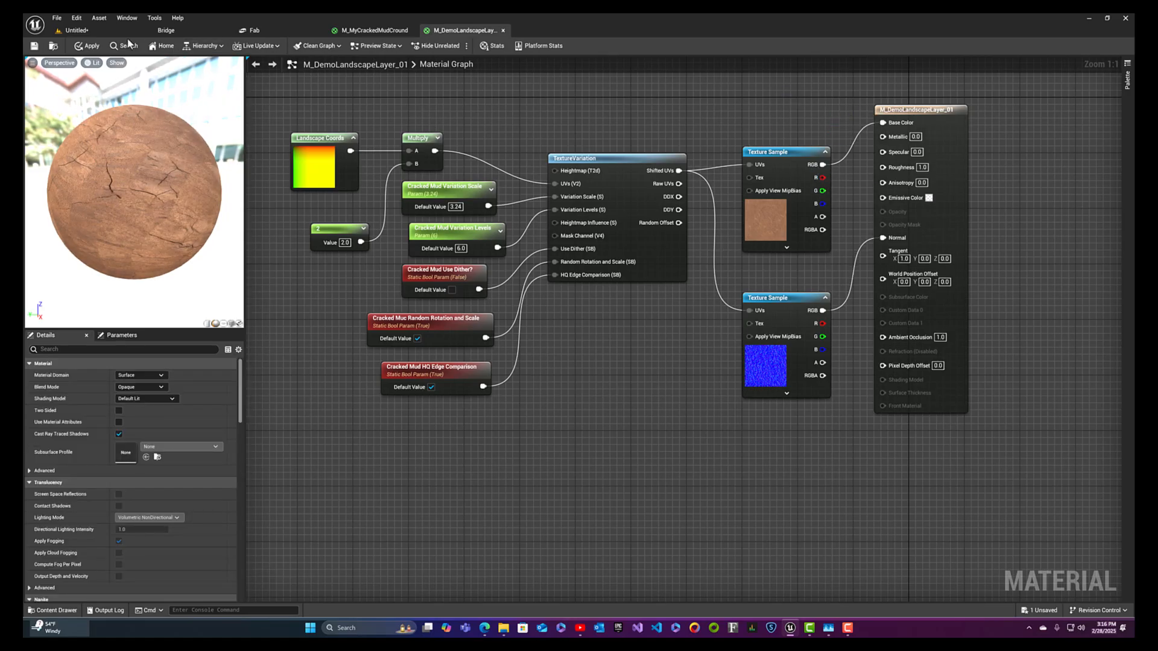
- Apply the material changes and create a material instance of M_DemoLandscapeLayer_01 named MI_DemoLandscapeLayer_01_Inst
left_click(91, 48)
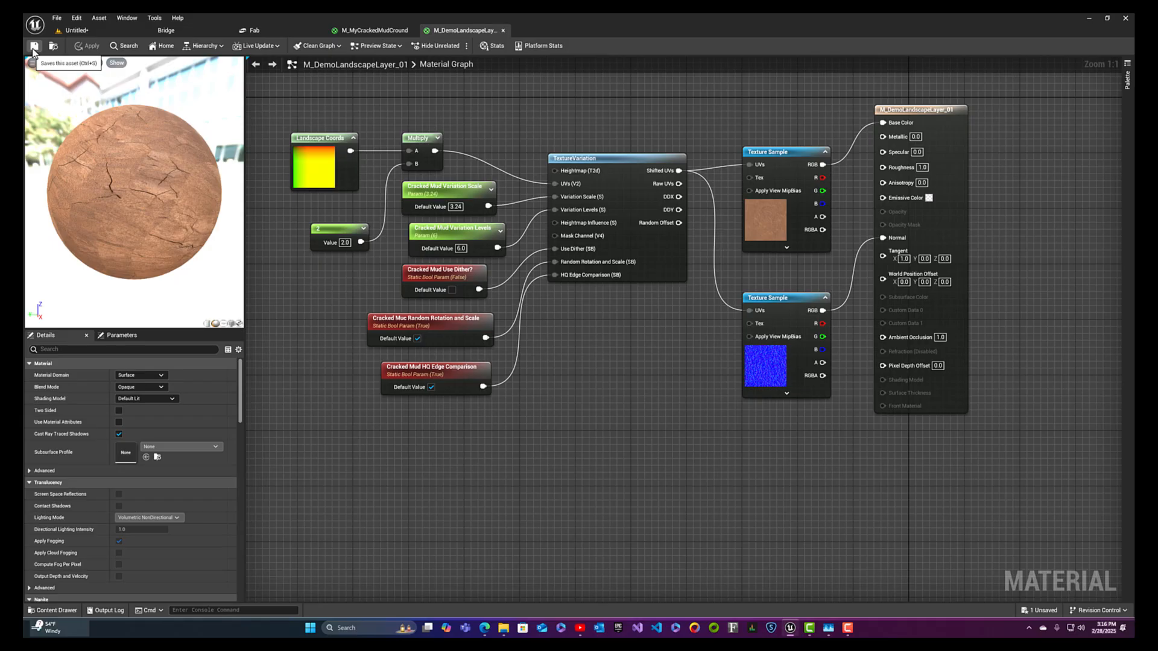
left_click(78, 32)
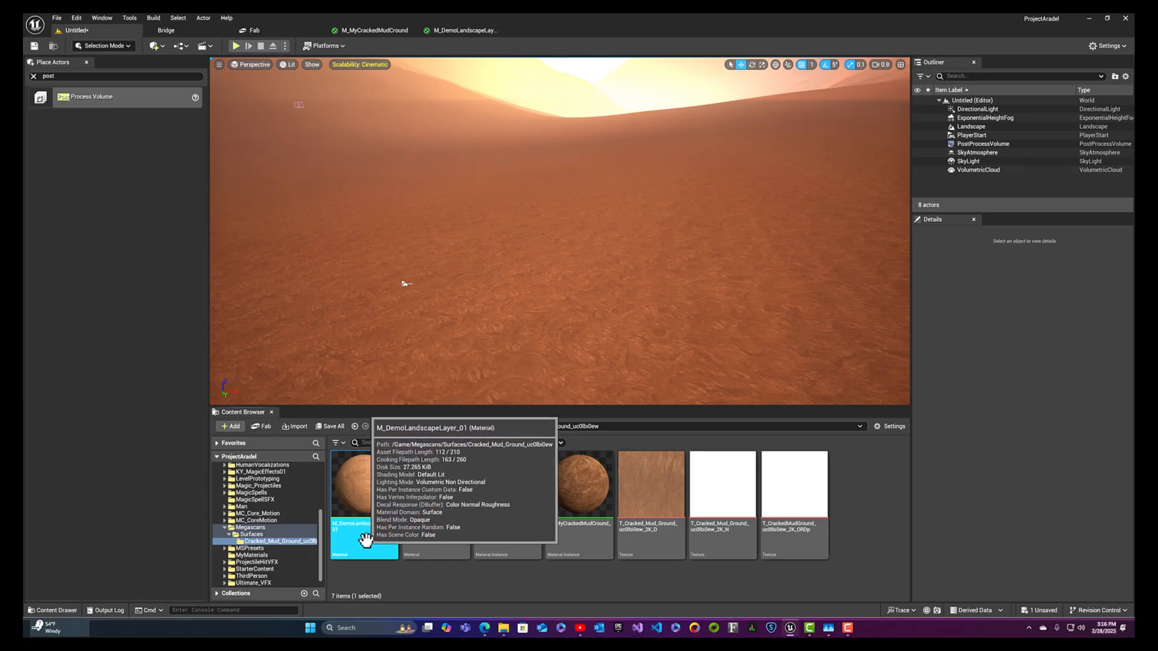
right_click(365, 540)
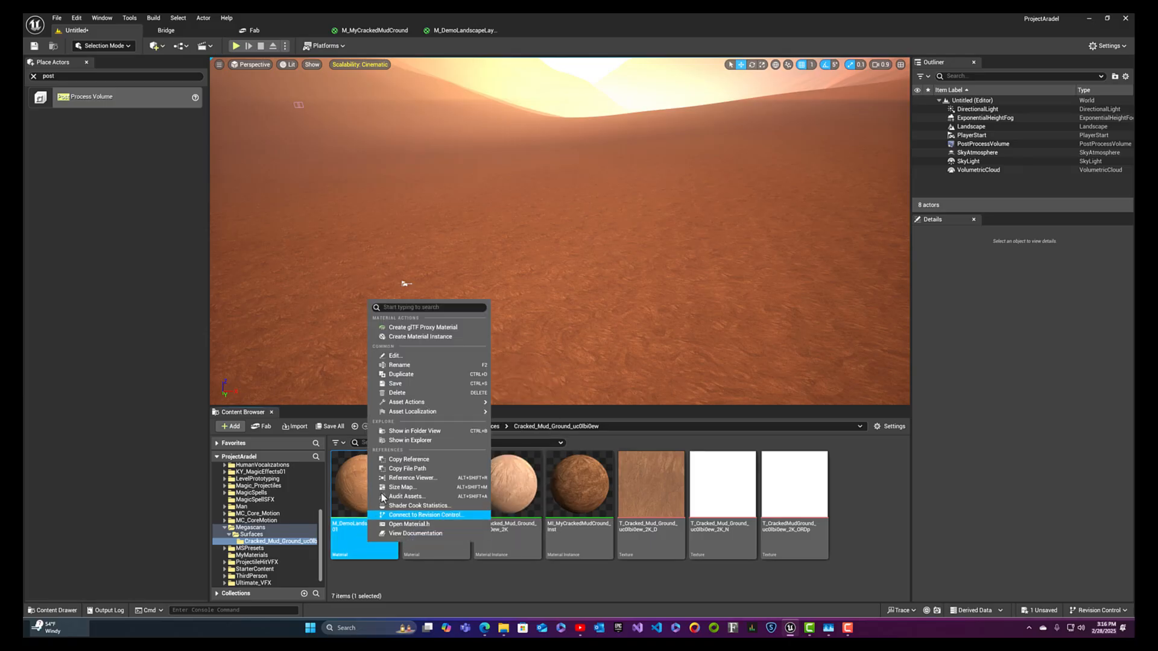
left_click(401, 342)
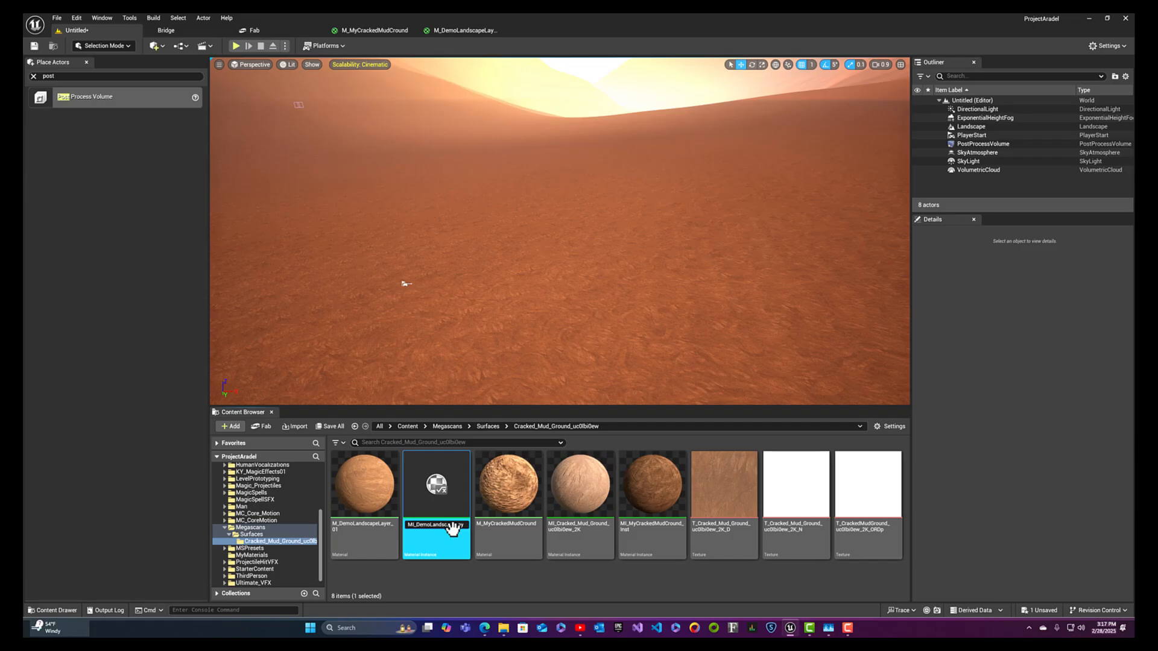
key("Return")
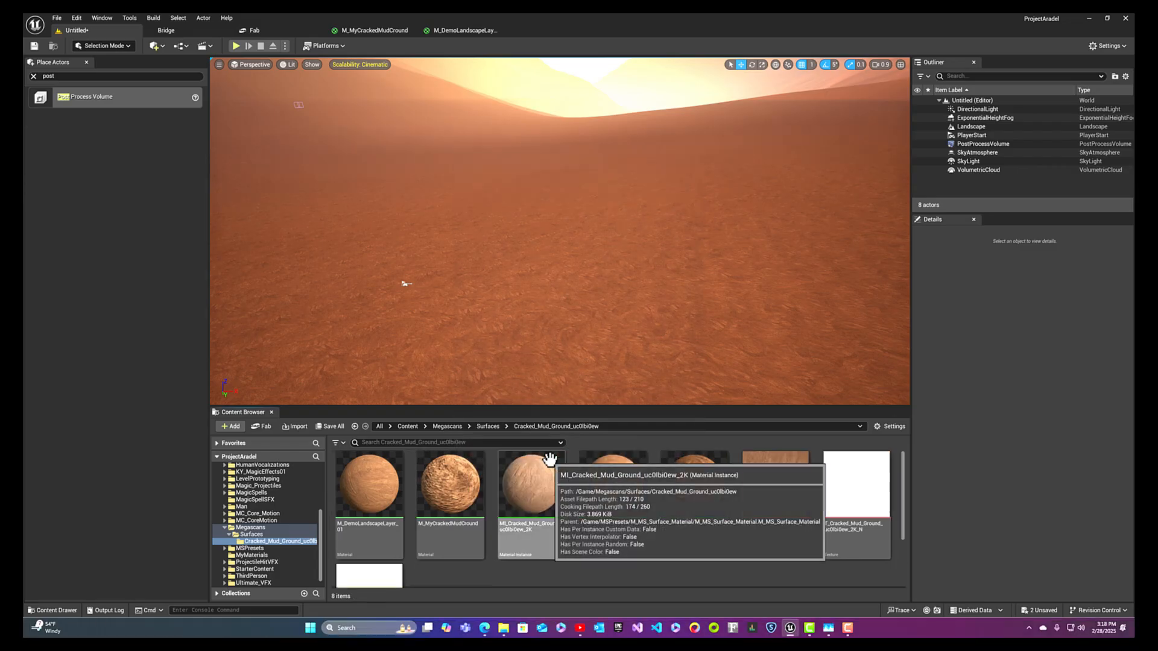
- Open MI_DemoLandscapeLayer_01_Inst in a floating window over the level viewport and enlarge the window to show more parameters
double_click(609, 552)
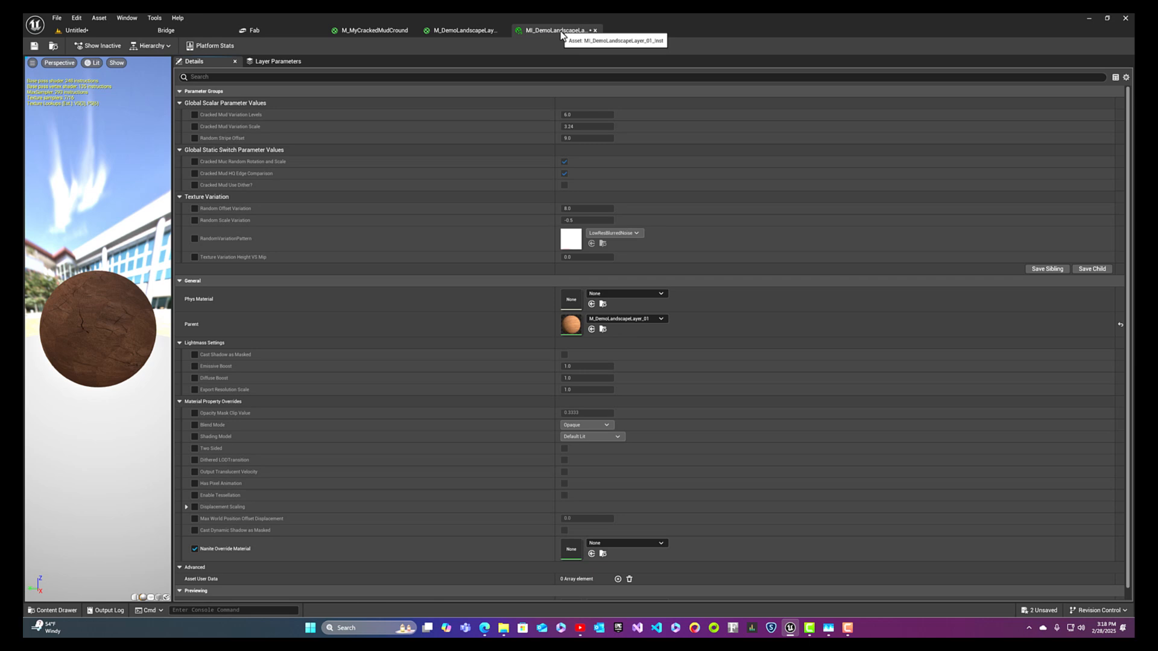
left_click_drag(561, 35, 542, 212)
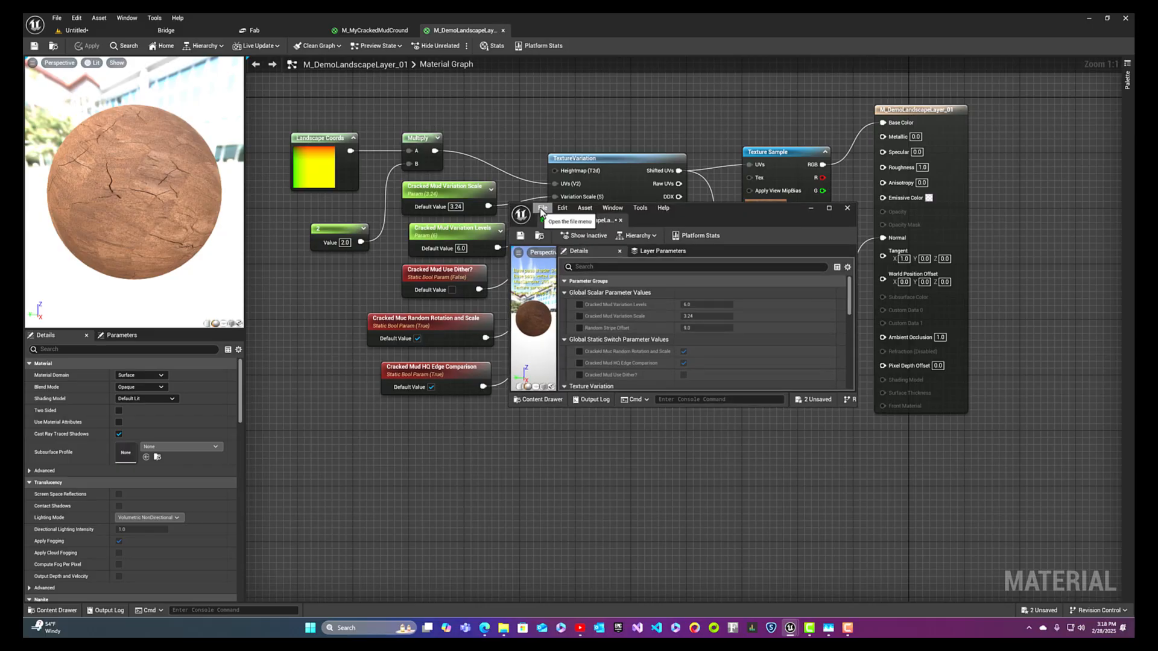
left_click(88, 34)
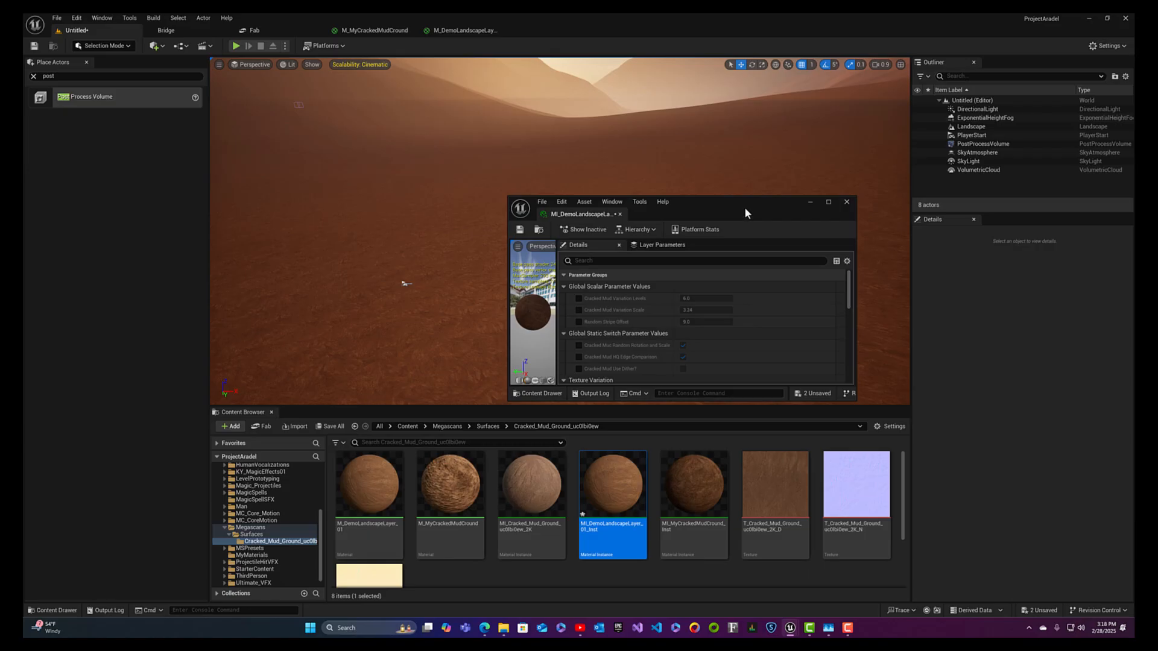
left_click_drag(744, 208, 757, 117)
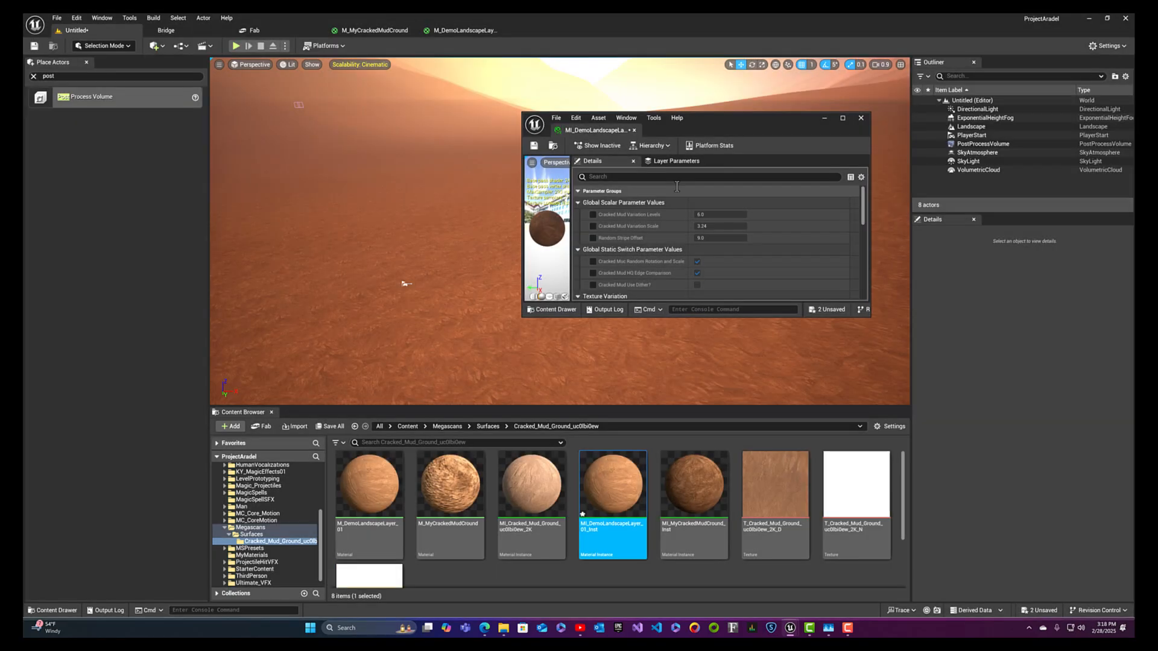
mouse_move(570, 233)
left_mouse_down()
mouse_move(781, 233)
mouse_move(771, 214)
mouse_move(584, 215)
left_mouse_up()
left_click_drag(871, 318, 892, 373)
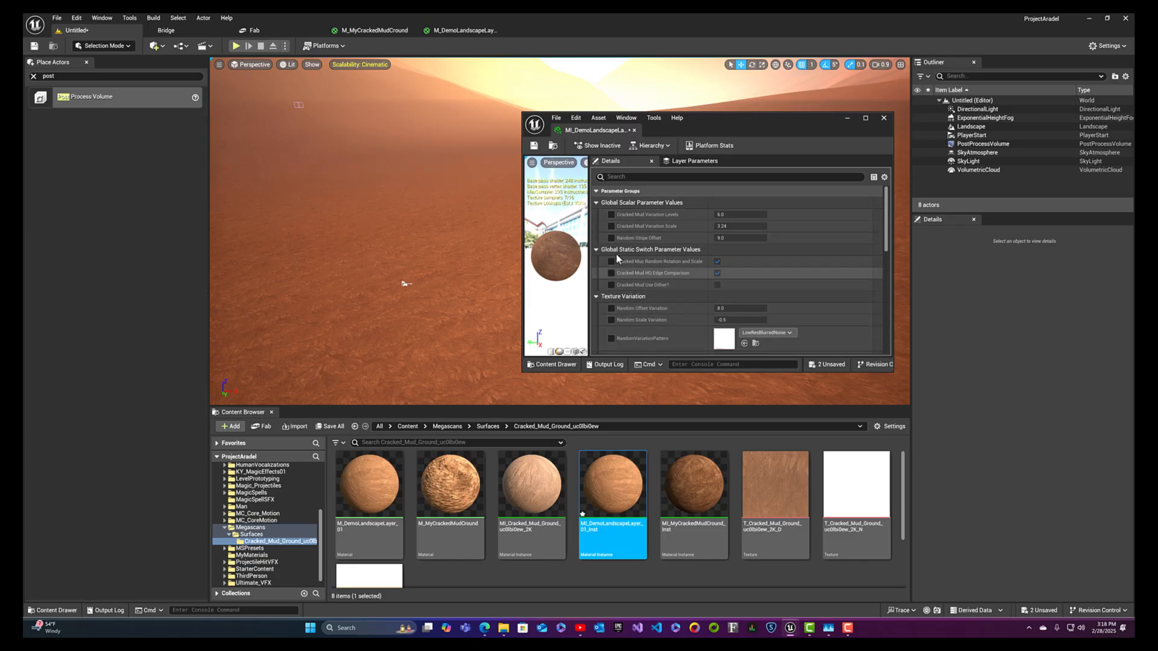
- Enable overrides for all of the instance's Global Scalar and Global Static Switch parameters
left_click(611, 215)
left_click(610, 226)
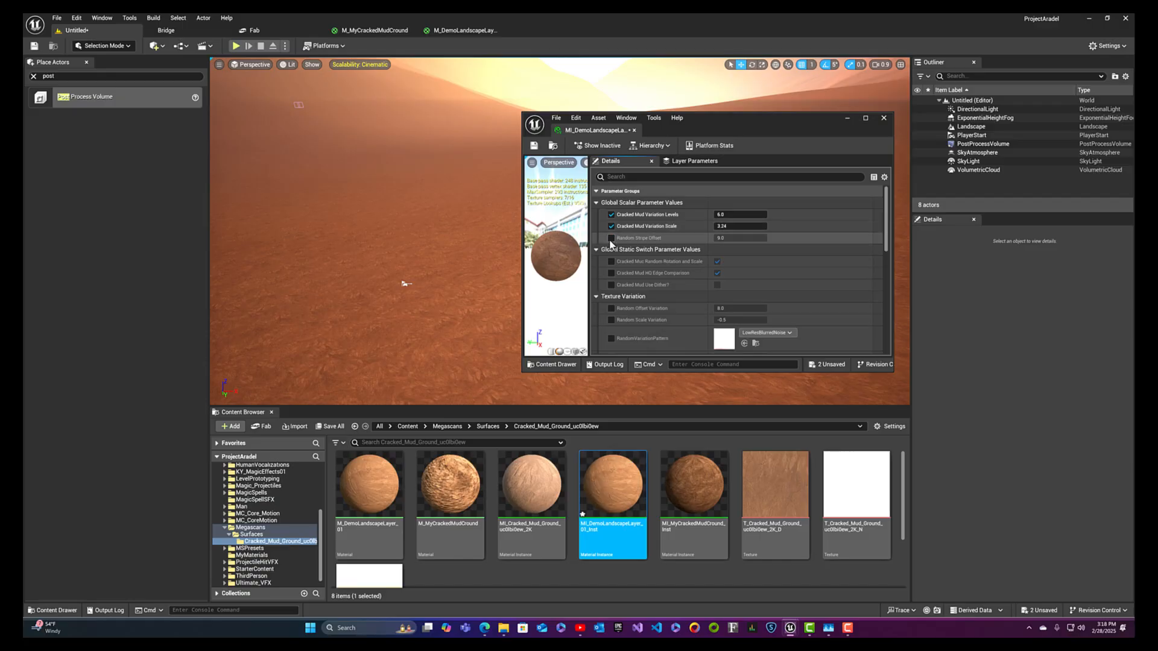
left_click(611, 238)
left_click(611, 261)
left_click(610, 273)
left_click(610, 285)
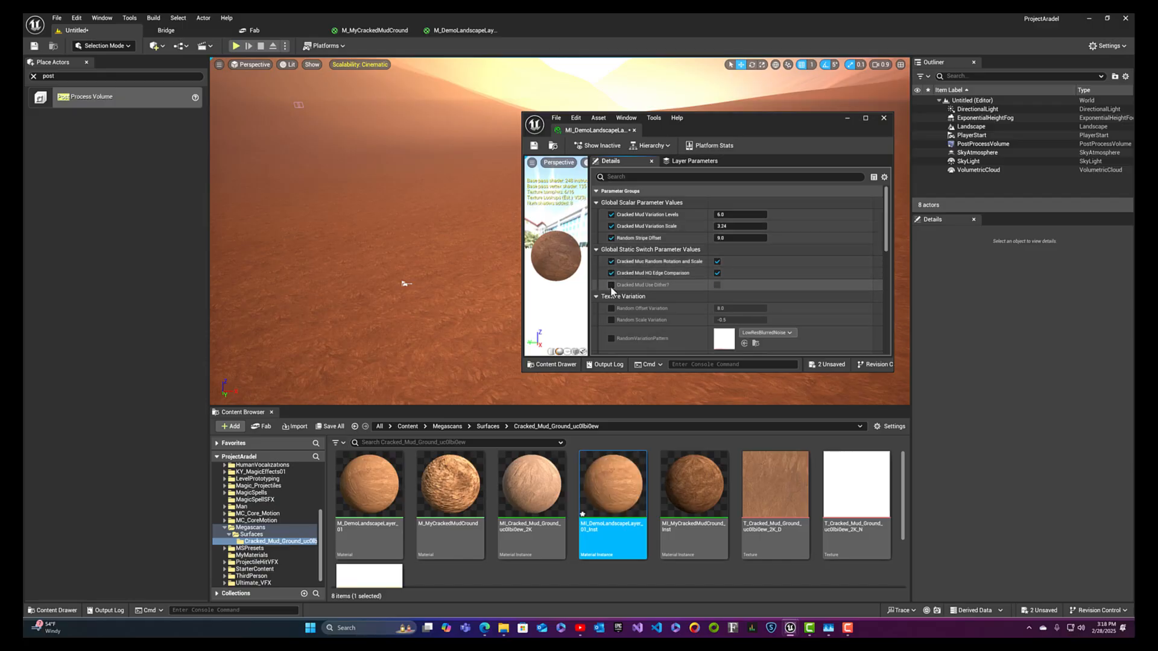
- Enable the Texture Variation overrides for Random Offset Variation, Random Scale Variation and RandomVariationPattern, leaving Texture Variation Height VS Mip off
left_click(611, 308)
left_click(611, 321)
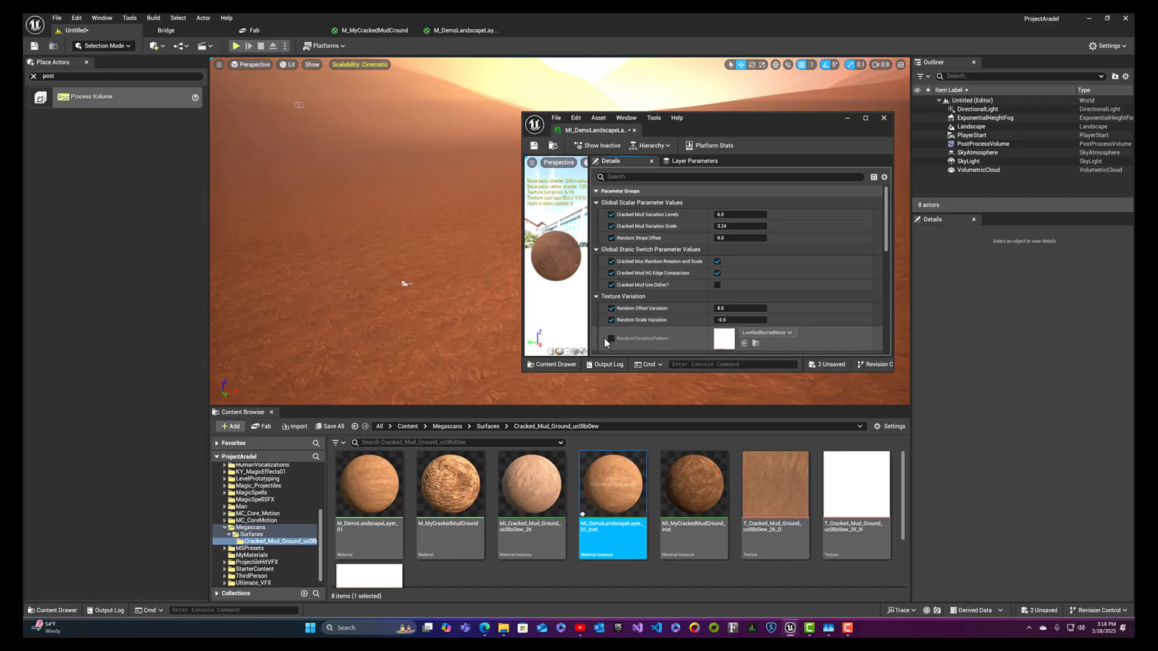
left_click(609, 340)
scroll(608, 337, "down", 3)
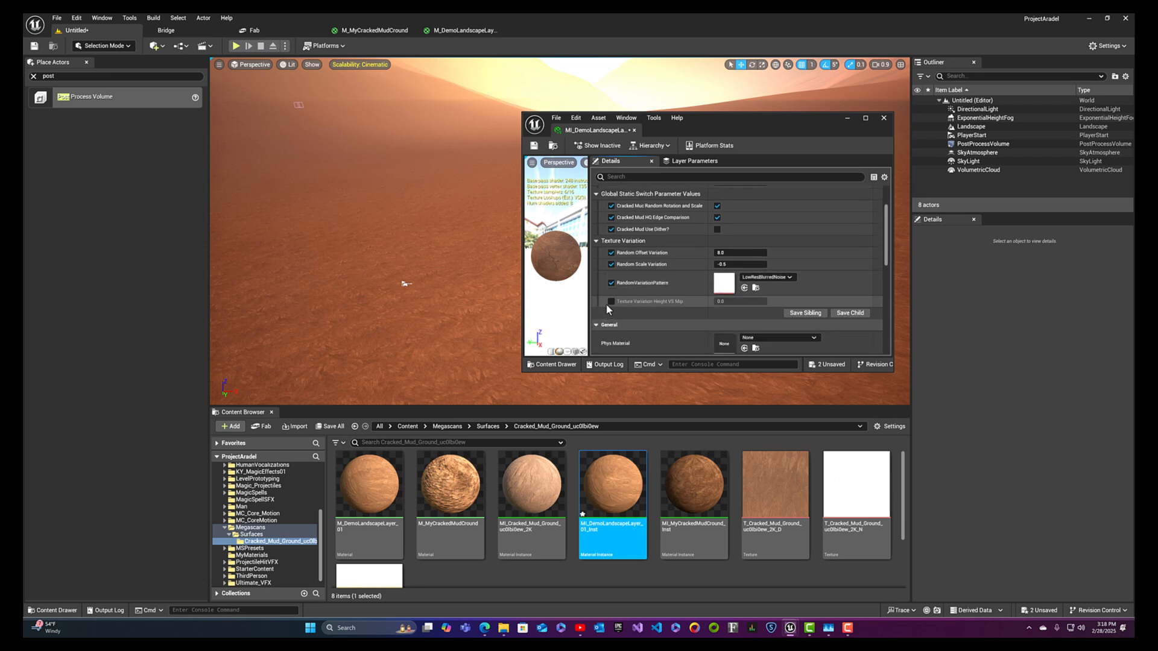
left_click(610, 302)
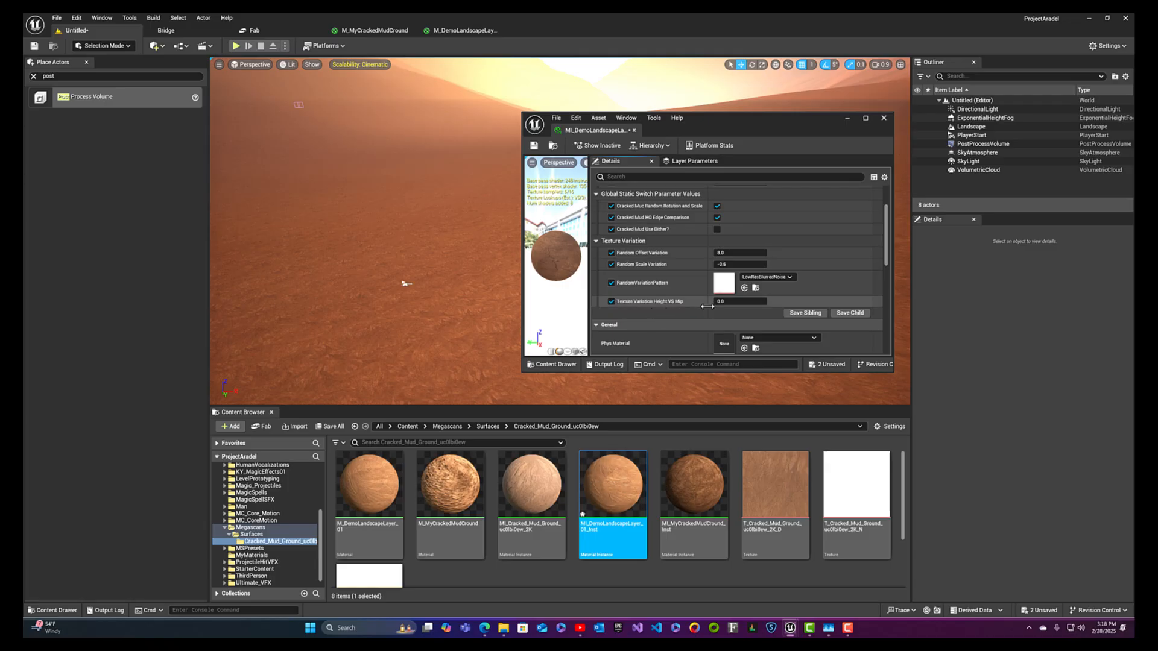
left_click(611, 302)
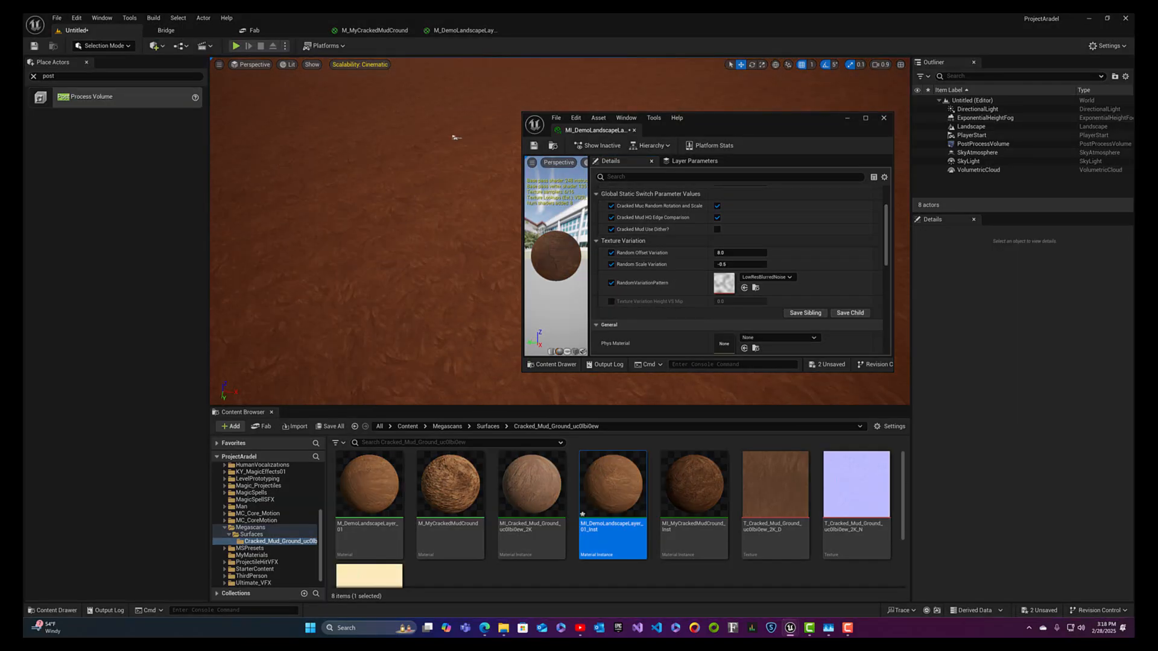
- Assign MI_DemoLandscapeLayer_01_Inst as the Landscape actor's Landscape Material
right_click_drag(366, 241, 316, 157)
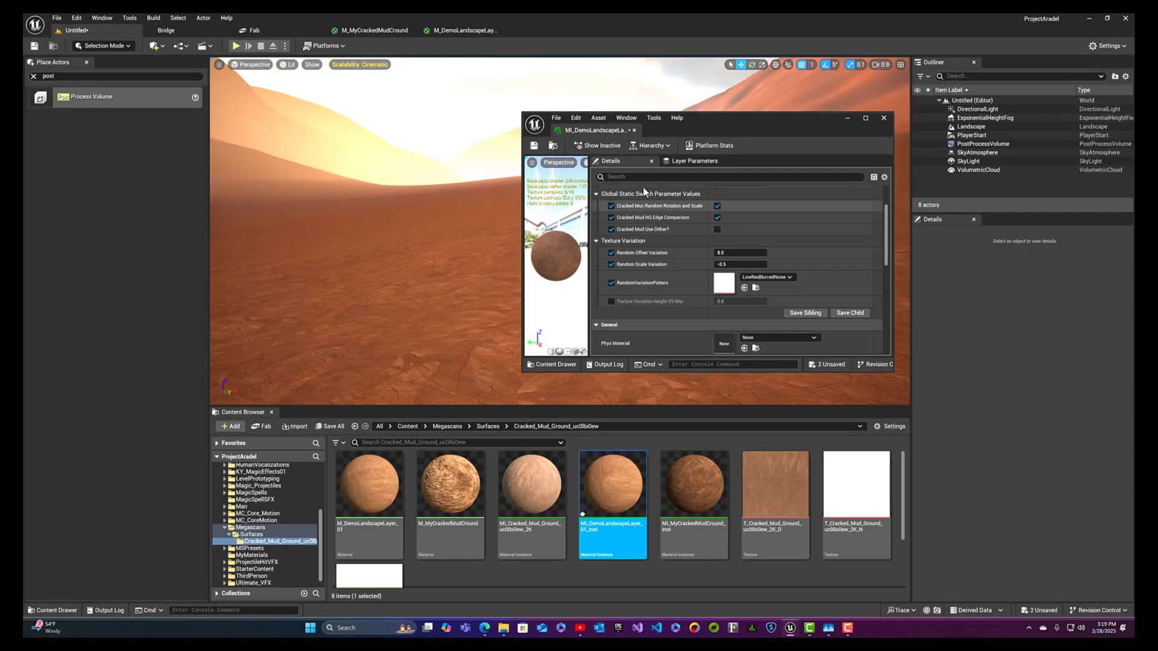
left_click_drag(709, 129, 476, 128)
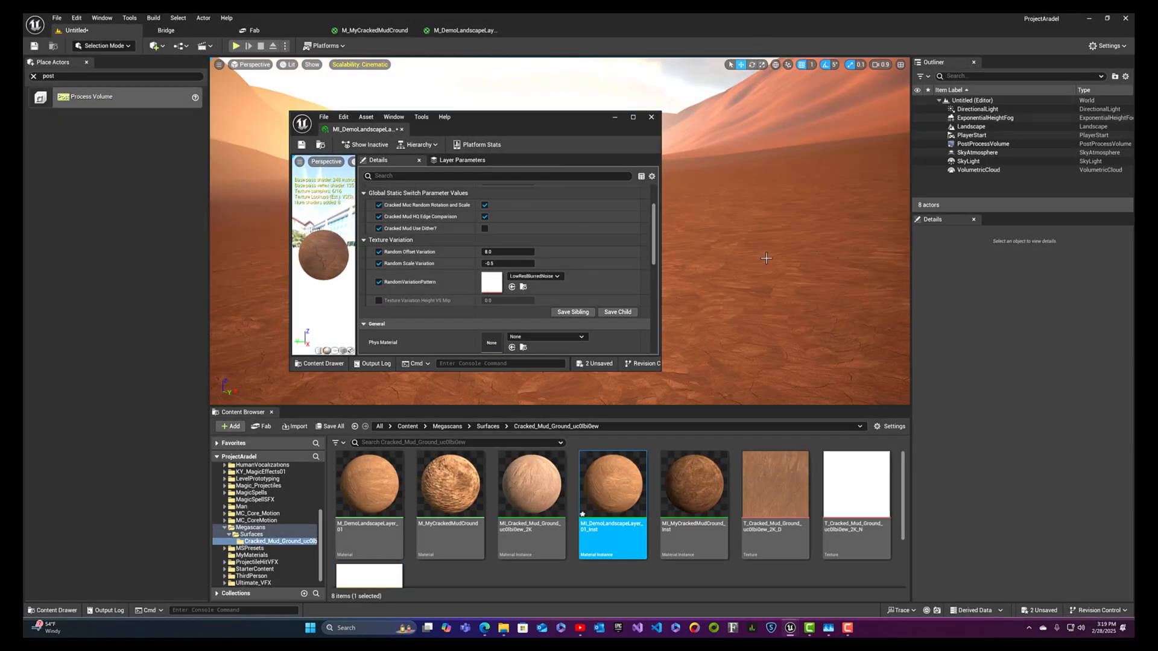
left_click(970, 128)
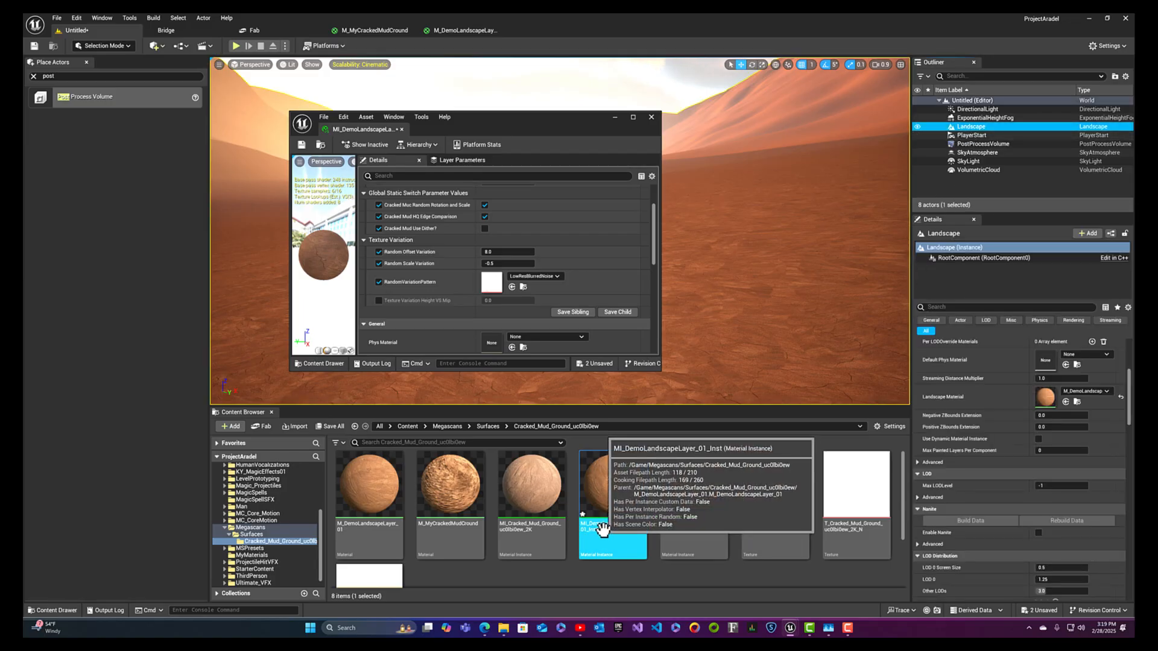
left_click_drag(603, 529, 1052, 403)
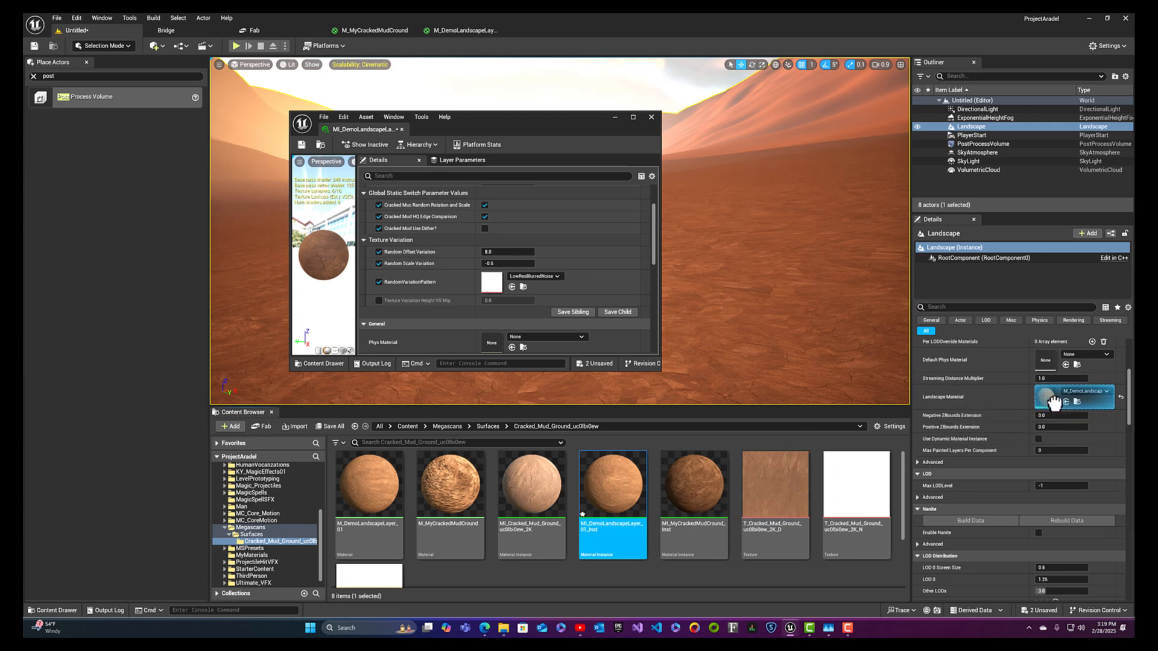
- Set the instance's Cracked Mud Variation Levels to about 3.4 while checking the effect on the landscape ground
left_click_drag(499, 128, 391, 149)
right_click_drag(629, 235, 629, 327)
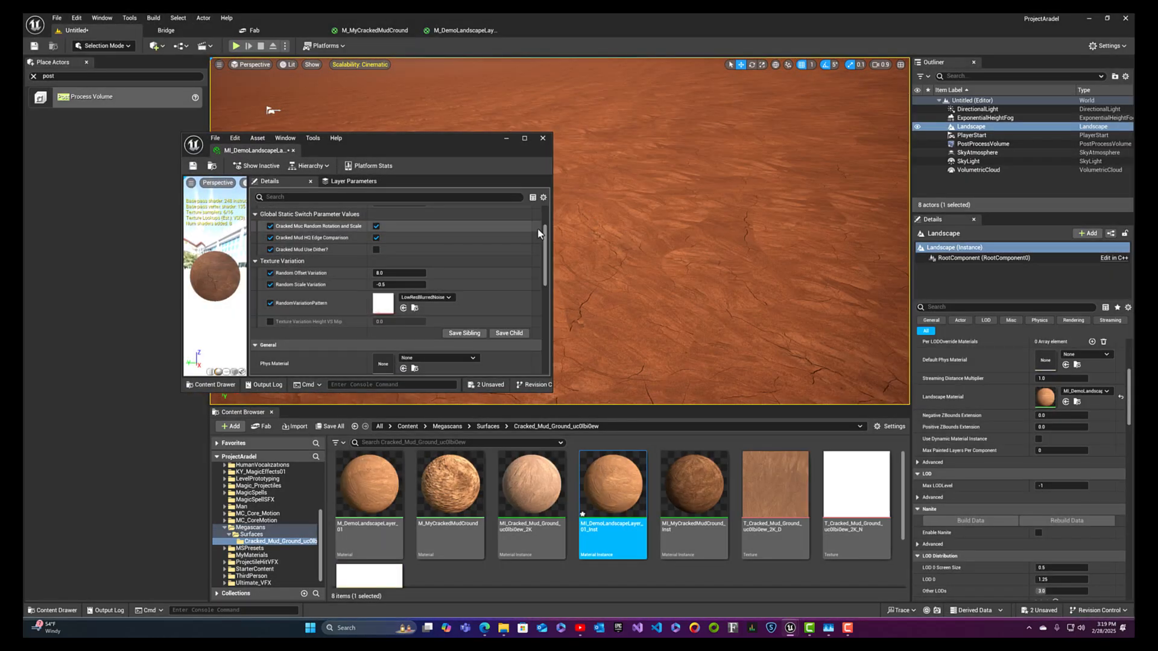
scroll(530, 234, "up", 3)
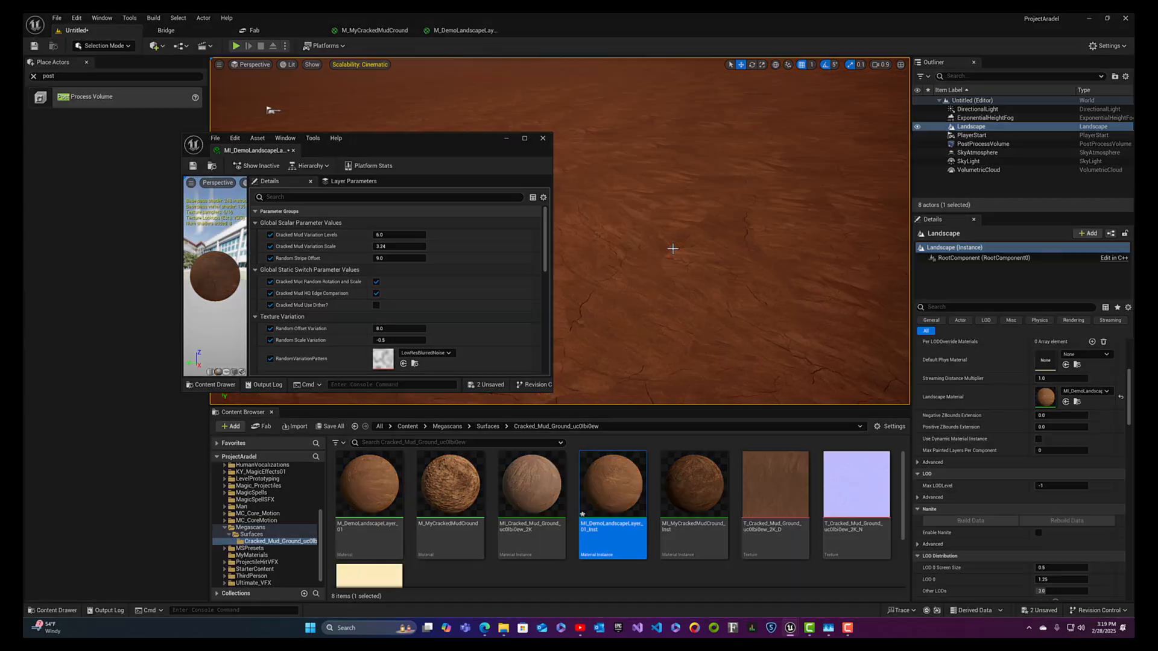
right_click_drag(672, 247, 672, 187)
right_click_drag(621, 258, 621, 319)
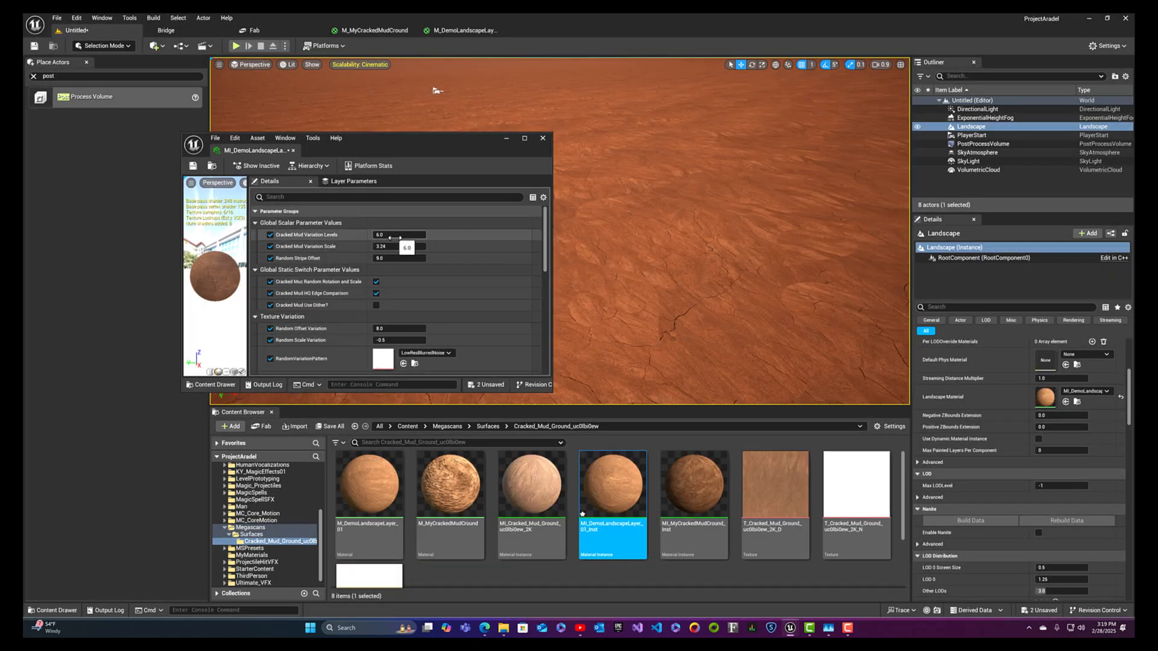
mouse_move(395, 238)
left_mouse_down()
mouse_move(424, 238)
mouse_move(381, 238)
mouse_move(393, 238)
left_mouse_up()
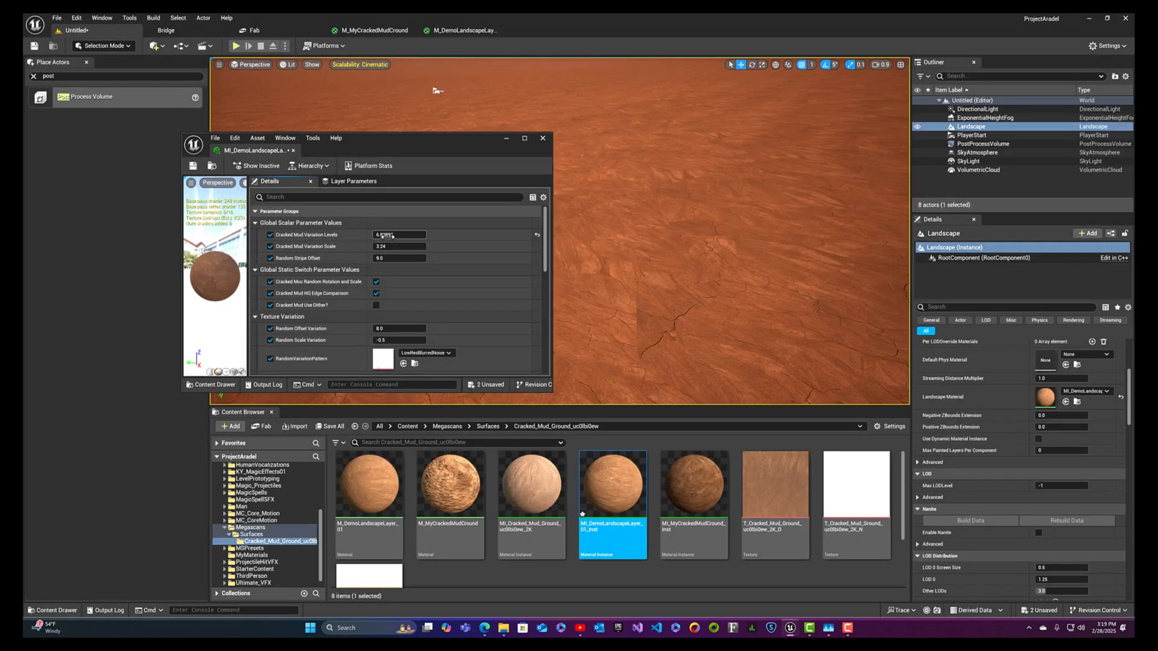
left_click_drag(386, 235, 374, 234)
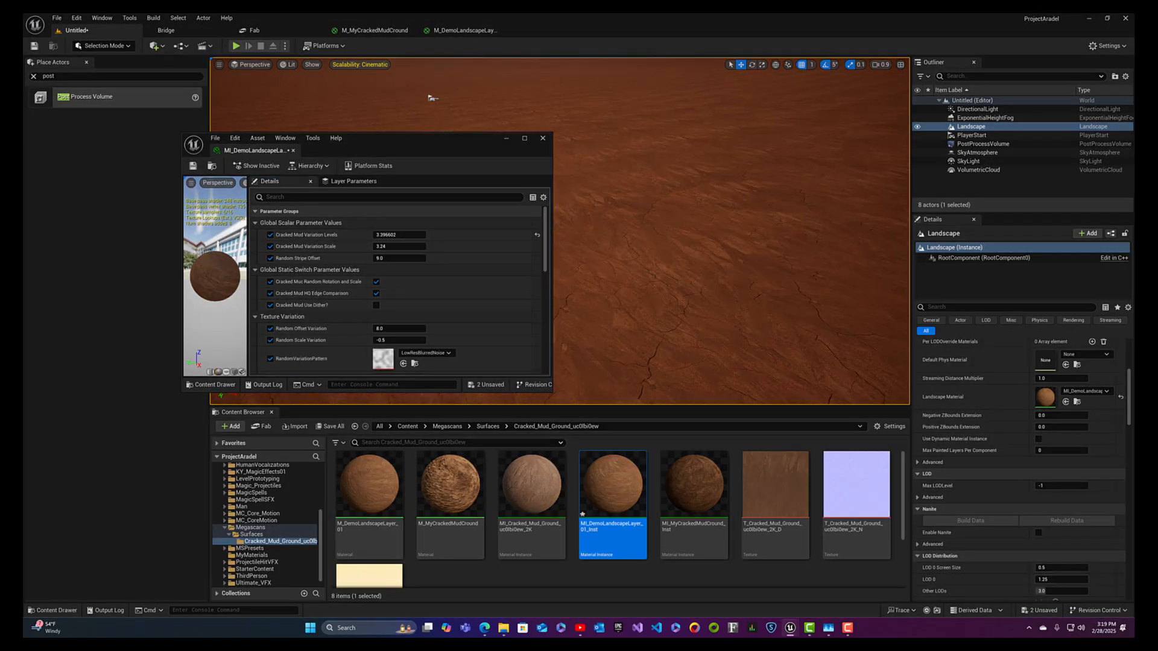
right_click_drag(730, 231, 730, 317)
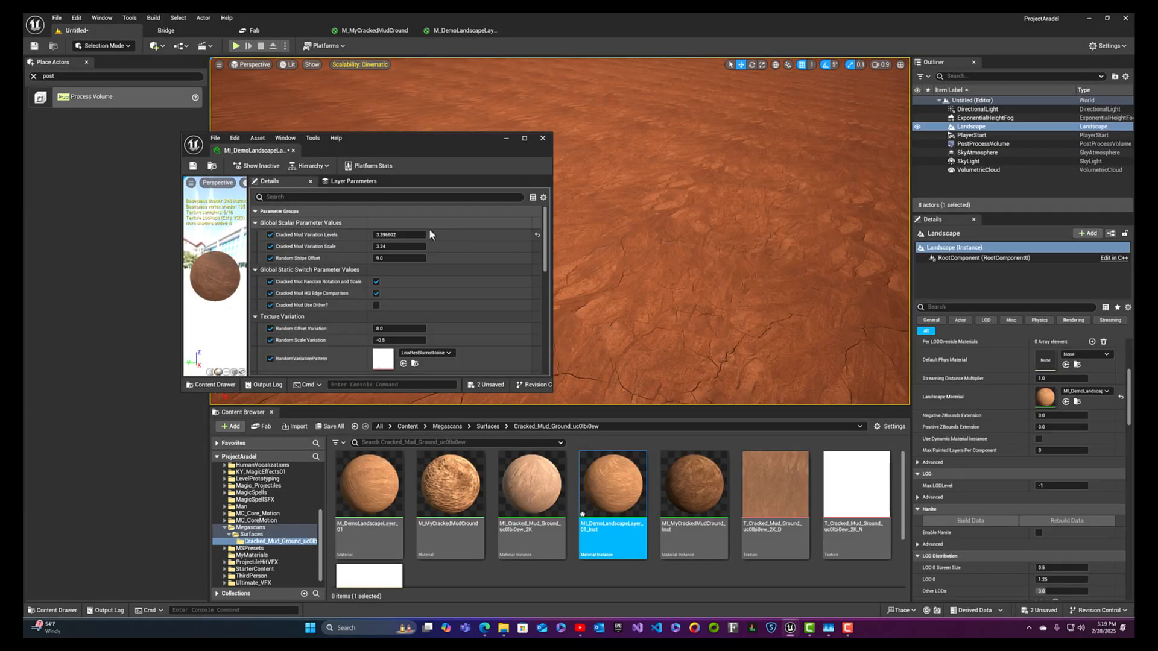
- Raise the instance's Cracked Mud Variation Levels to about 5.45 while checking the landscape ground up close and toward the horizon
left_click_drag(391, 235, 416, 235)
mouse_move(730, 230)
right_mouse_down()
mouse_move(723, 178)
mouse_move(724, 226)
right_mouse_up()
right_click_drag(596, 289, 596, 254)
left_click_drag(393, 236, 422, 235)
mouse_move(693, 271)
right_mouse_down()
mouse_move(693, 211)
mouse_move(695, 282)
right_mouse_up()
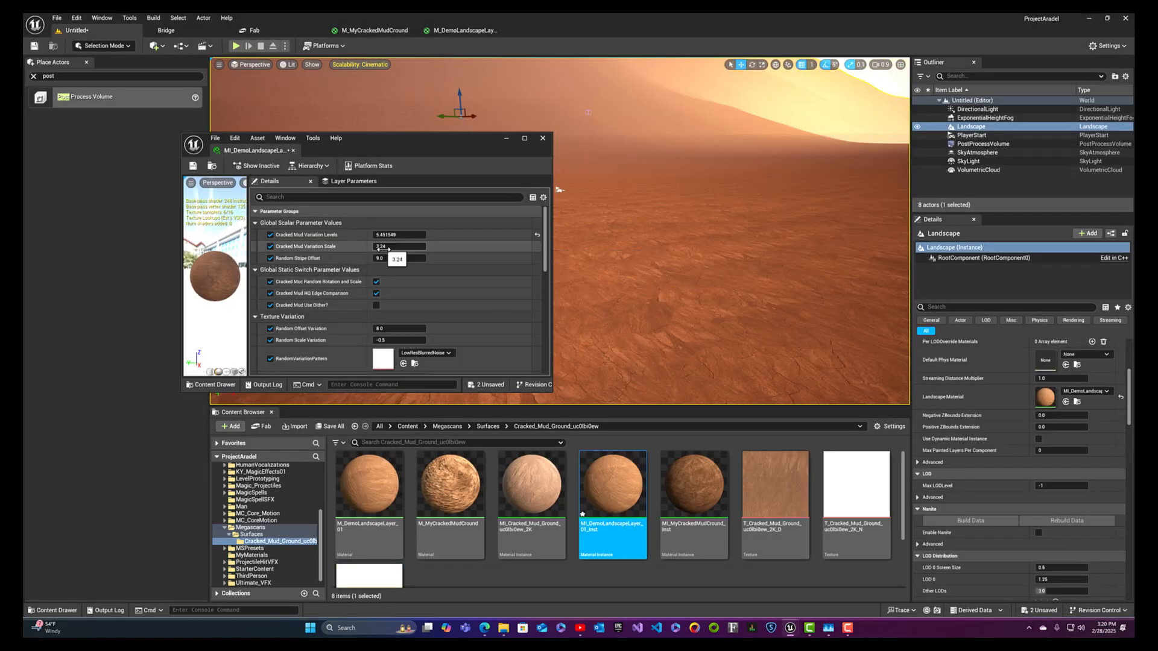
- Set the instance's Cracked Mud Variation Scale to about 3.08 and Random Stripe Offset to about 7.15, checking the landscape ground
mouse_move(380, 248)
left_mouse_down()
mouse_move(420, 248)
mouse_move(370, 248)
left_mouse_up()
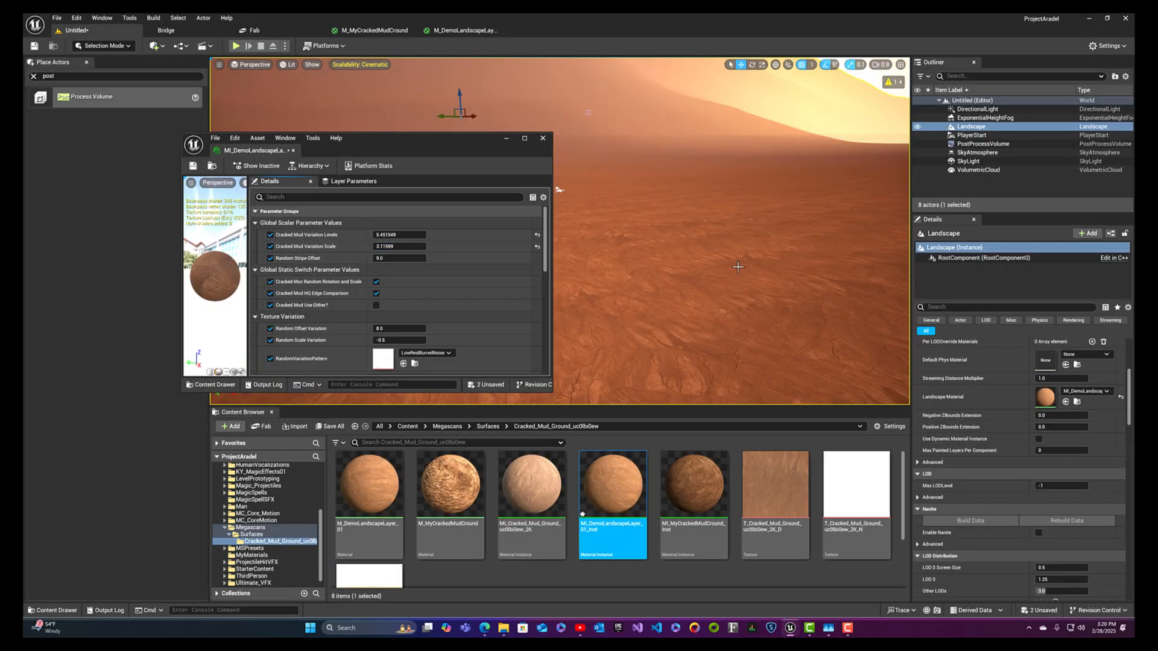
right_click_drag(736, 266, 844, 371)
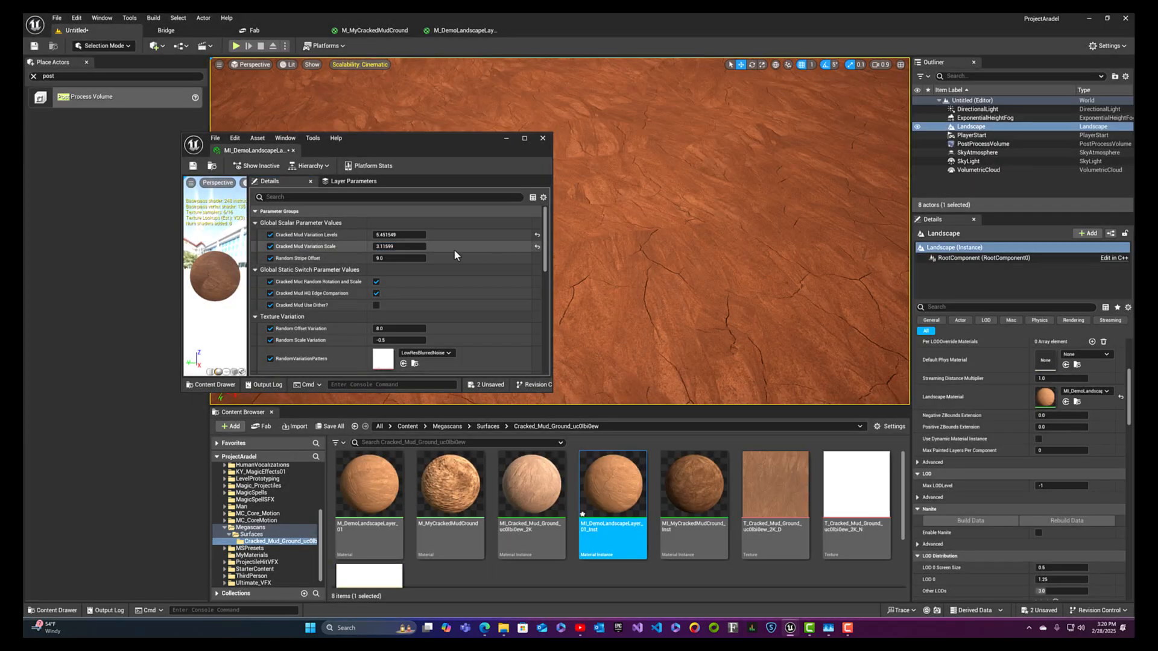
left_click_drag(403, 247, 402, 248)
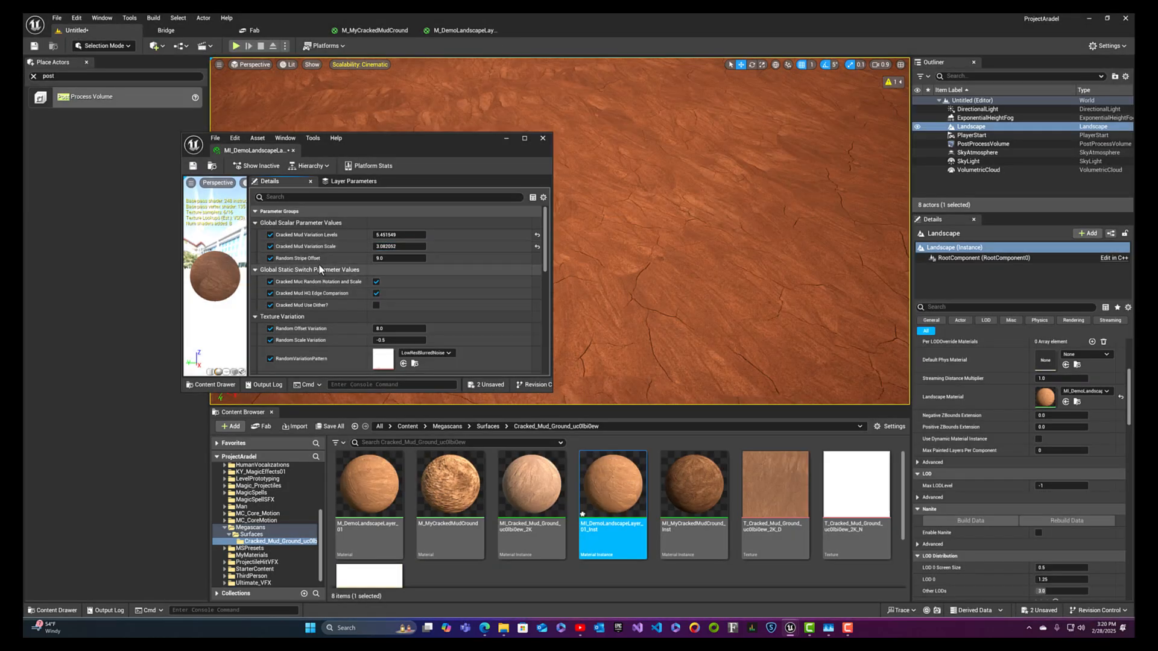
left_click_drag(386, 259, 375, 259)
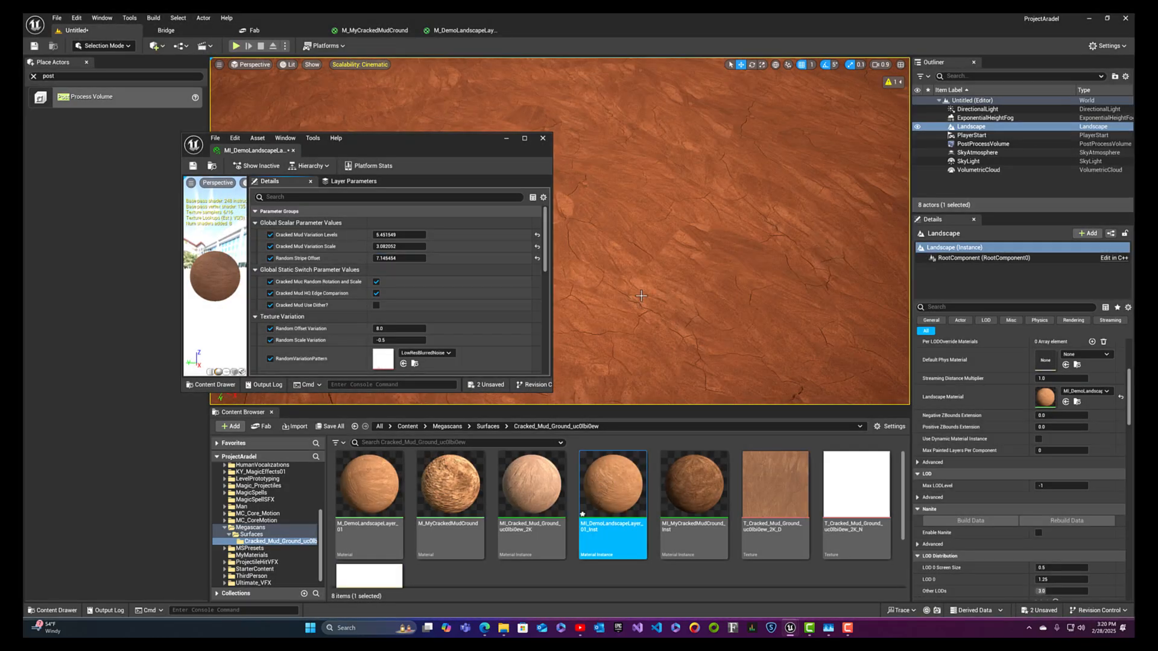
right_click_drag(641, 294, 573, 273)
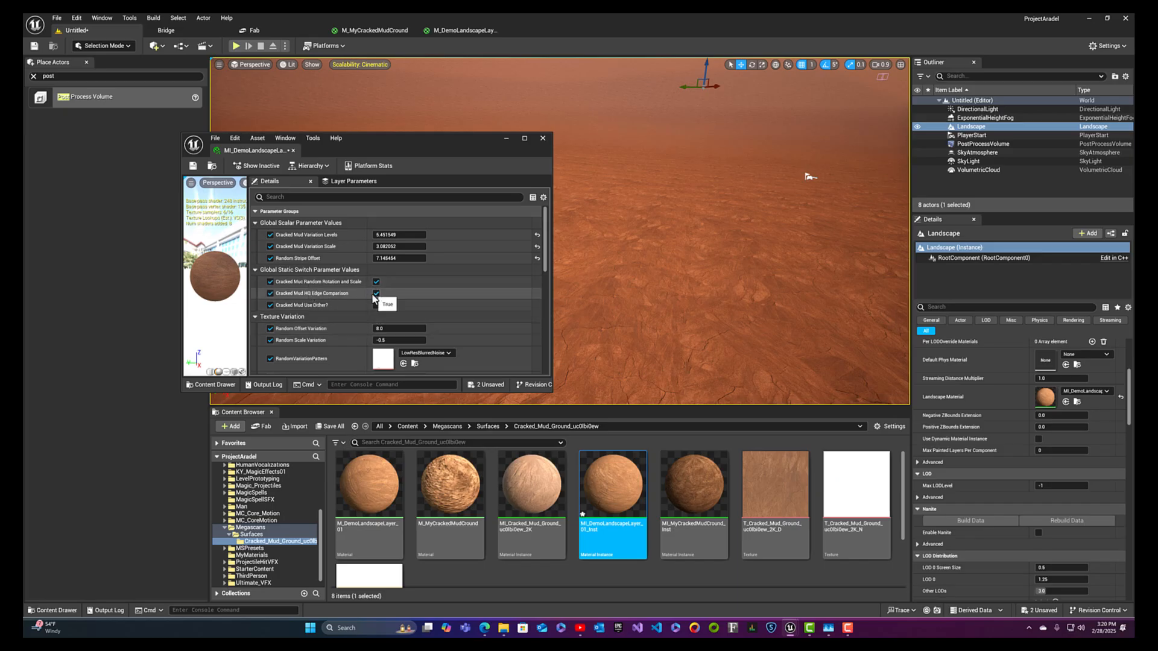
- Try the Cracked Mud Use Dither? switch on the landscape's material instance, comparing the ground with it on and off
left_click(376, 305)
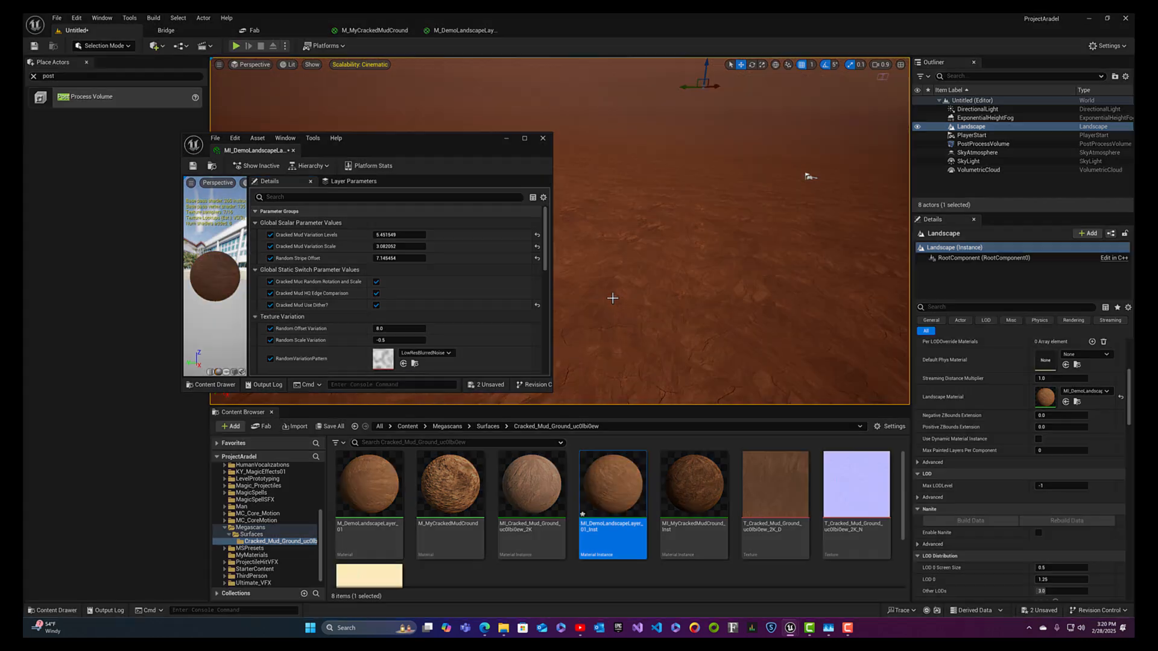
right_click_drag(613, 297, 897, 302)
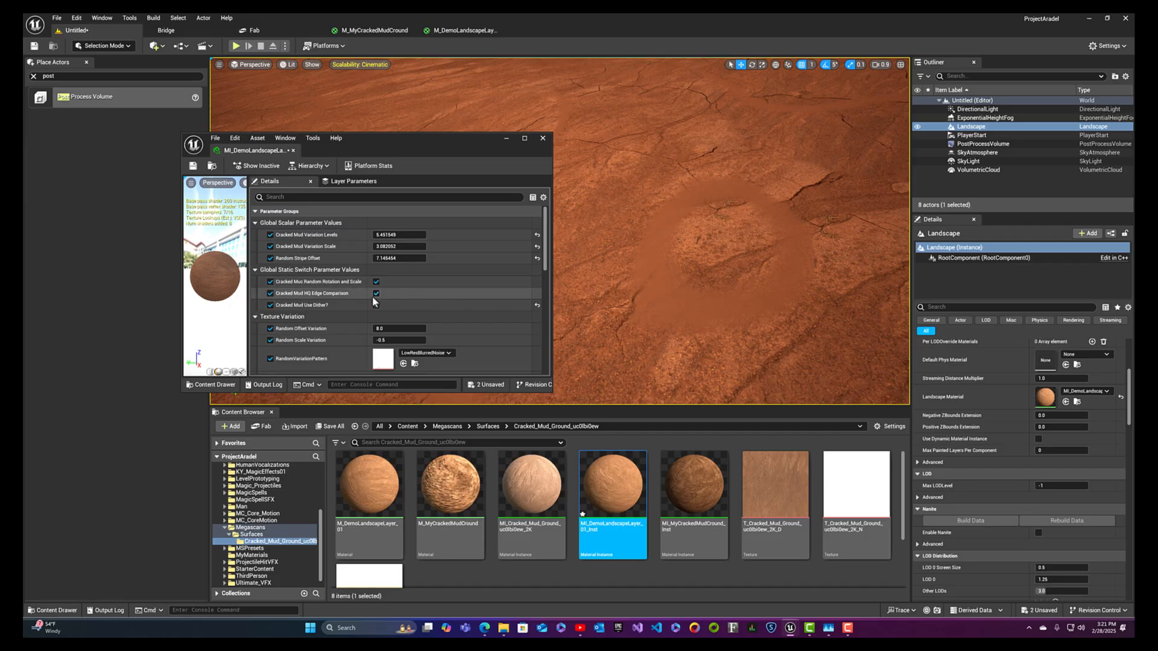
scroll(337, 289, "down", 2)
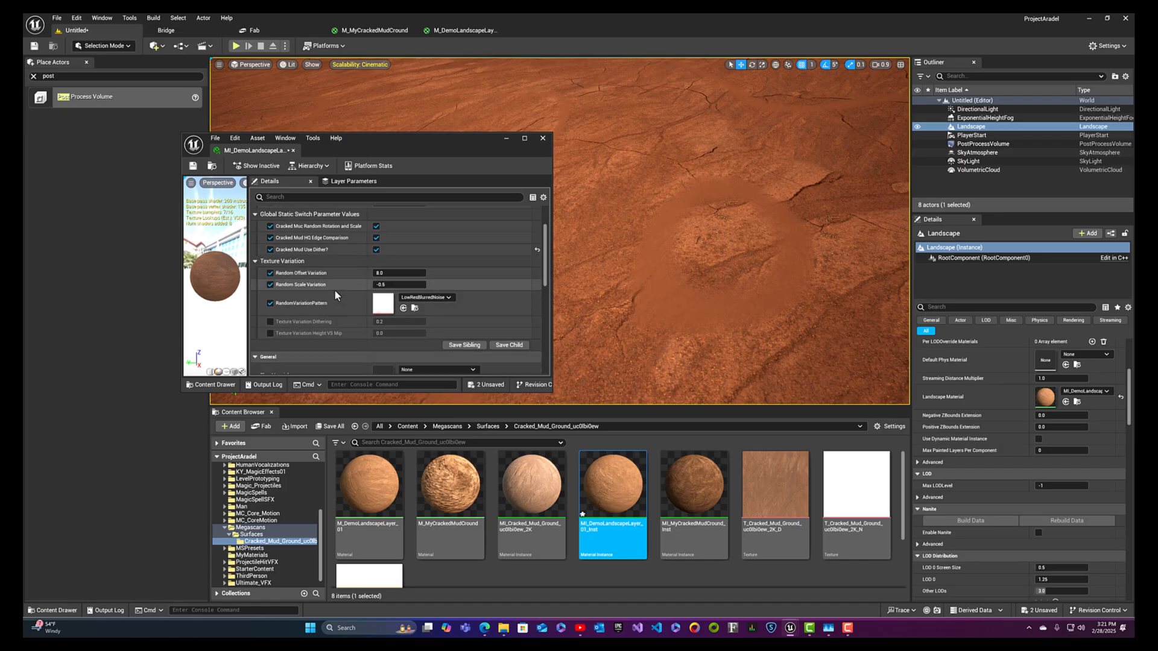
left_click(376, 250)
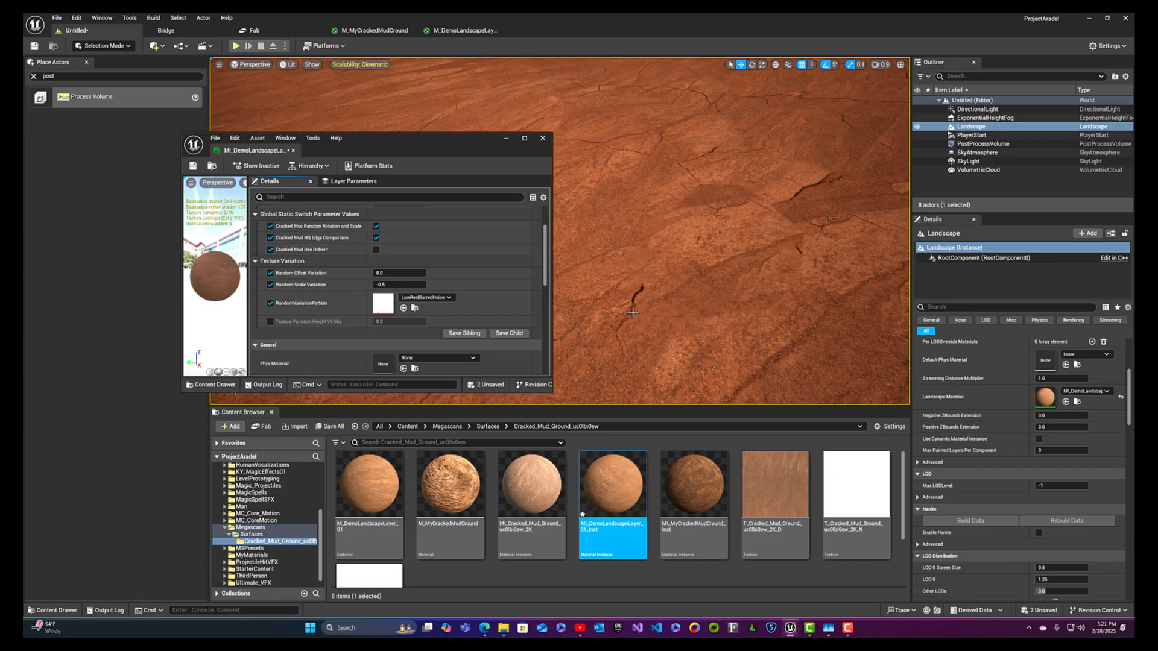
mouse_move(688, 194)
right_mouse_down()
mouse_move(655, 134)
mouse_move(805, 151)
mouse_move(692, 191)
right_mouse_up()
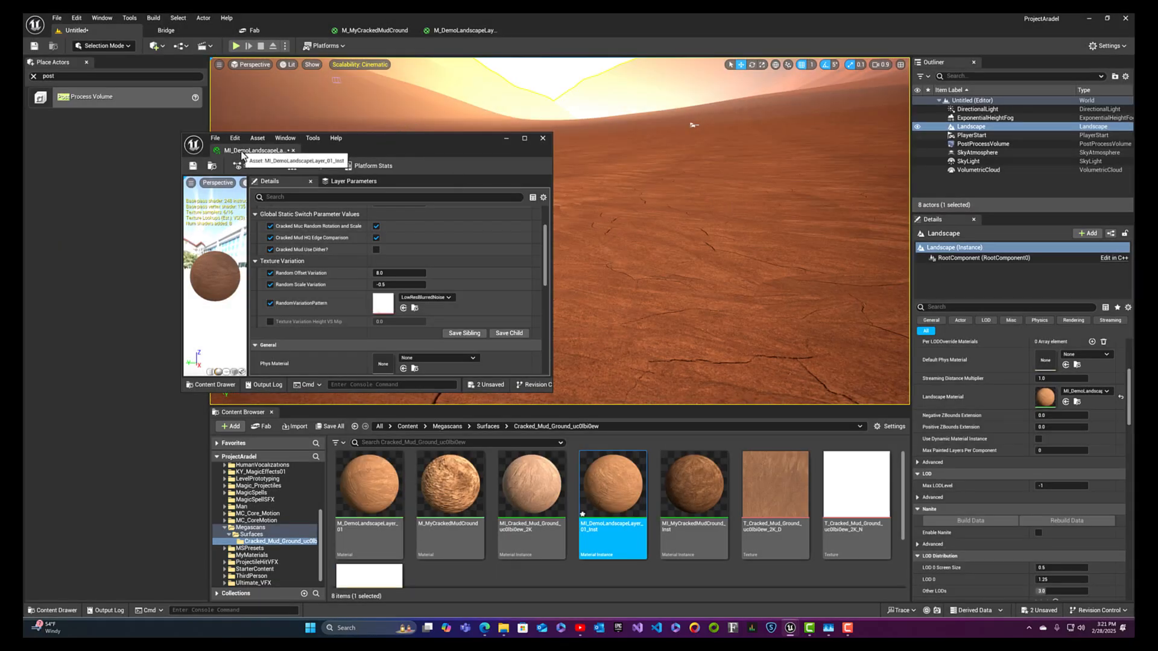
- Dock the material instance editor and review the TextureVariation inputs in the M_MyCrackedMudGround graph, keeping that graph open
left_click_drag(235, 151, 563, 34)
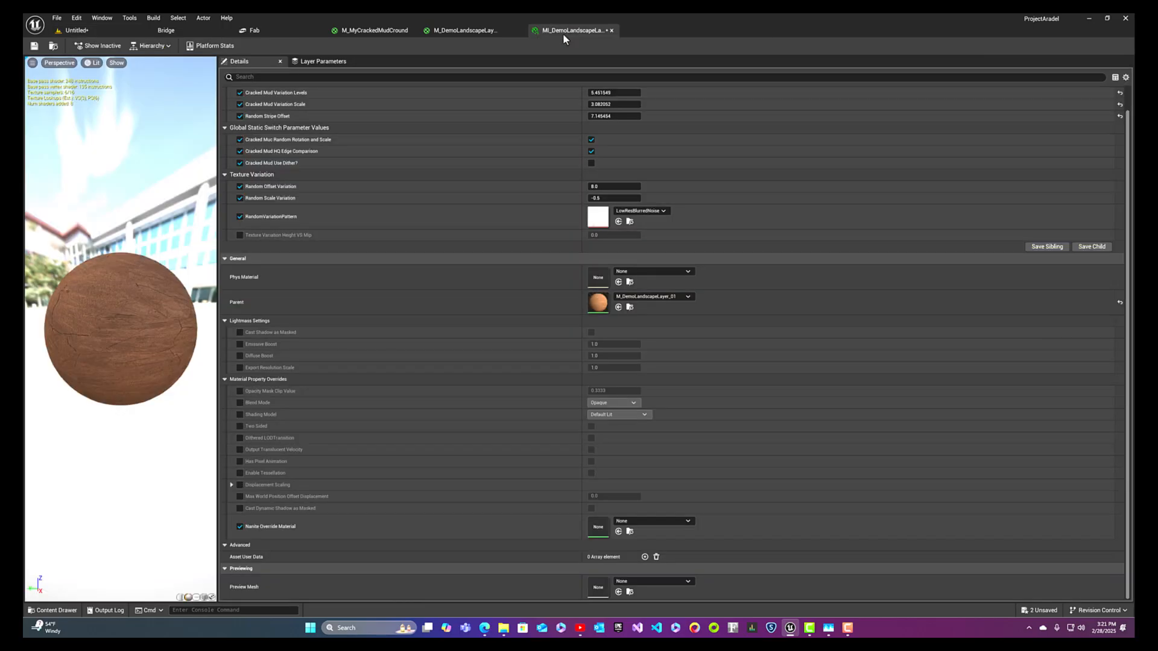
left_click(386, 32)
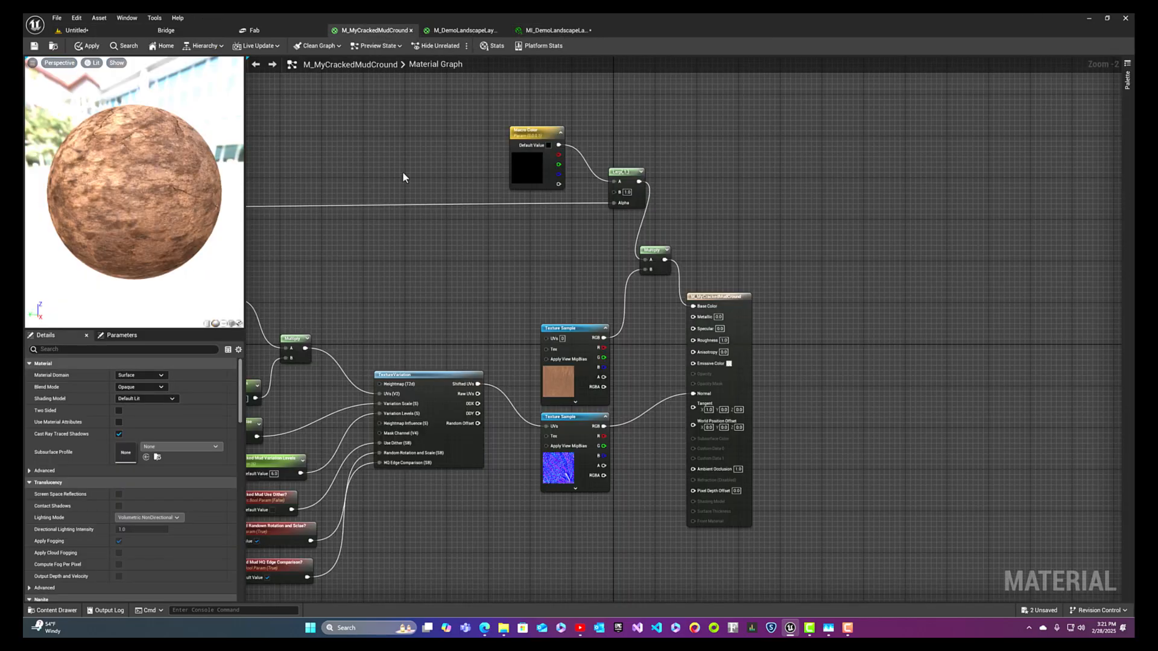
right_click_drag(401, 239, 691, 227)
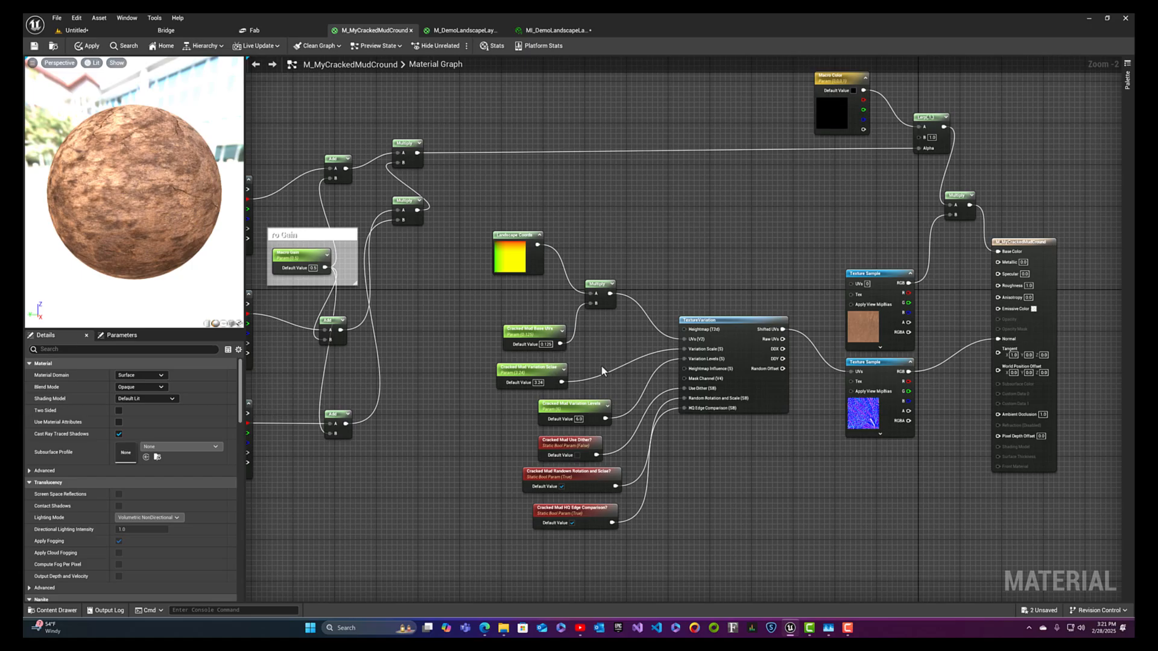
right_click_drag(600, 364, 489, 262)
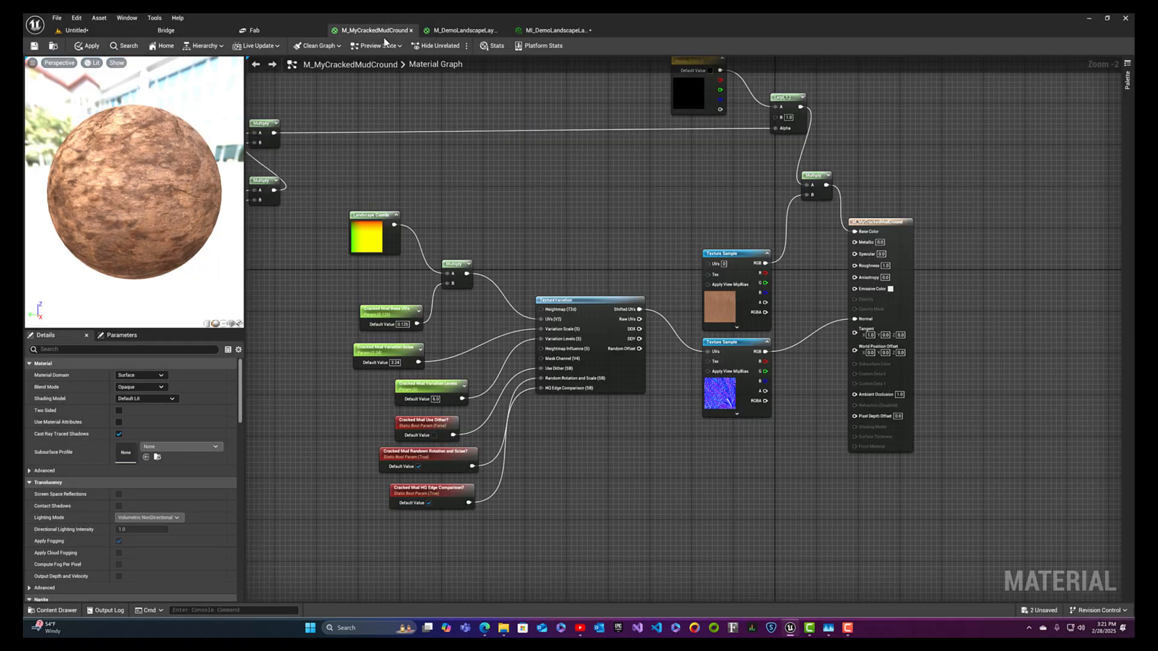
left_click(410, 31)
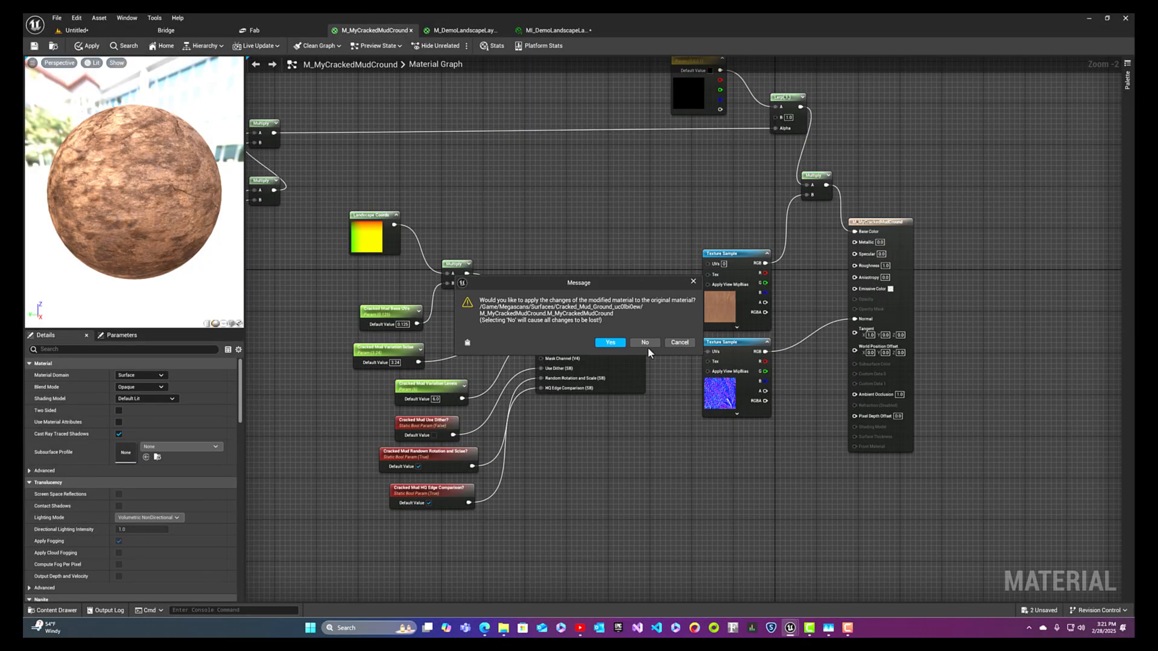
left_click(673, 342)
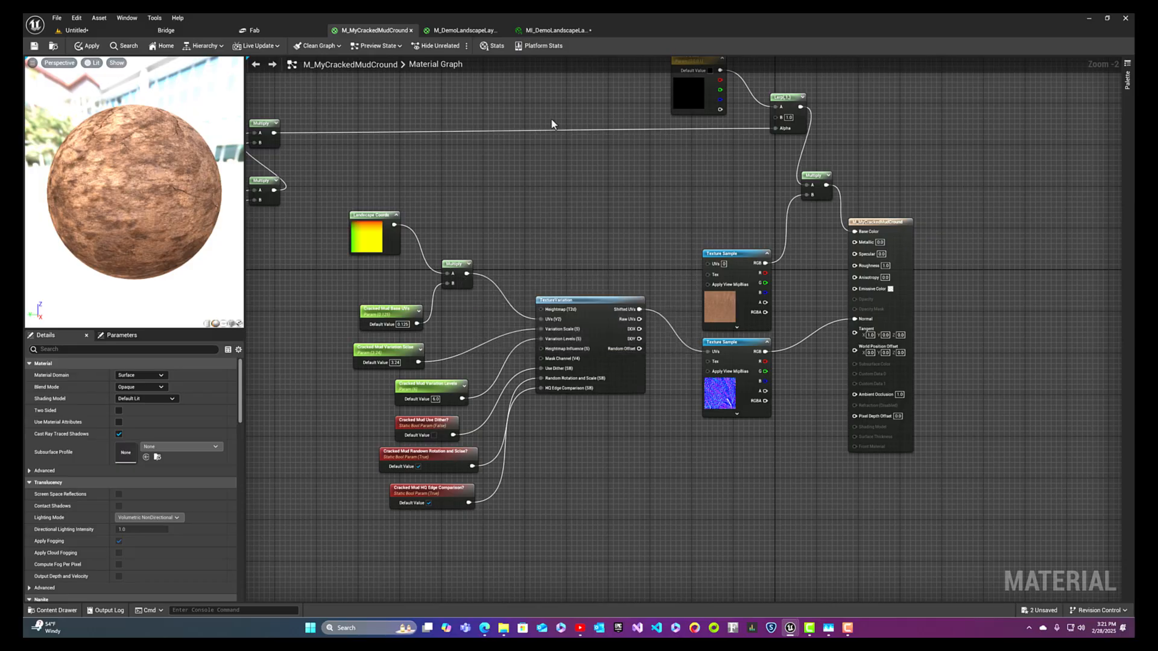
- In M_DemoLandscapeLayer_01, convert the UV multiplier constant to a parameter named Cracked Mud Base UVs and save the material
left_click(471, 30)
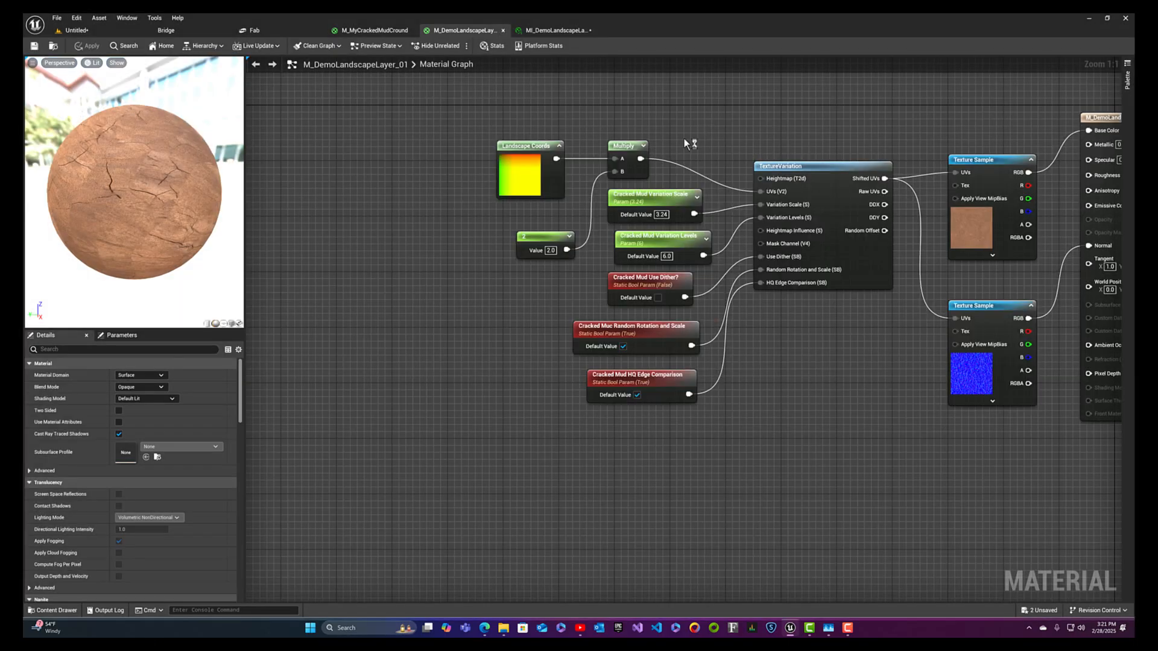
left_click_drag(556, 237, 520, 234)
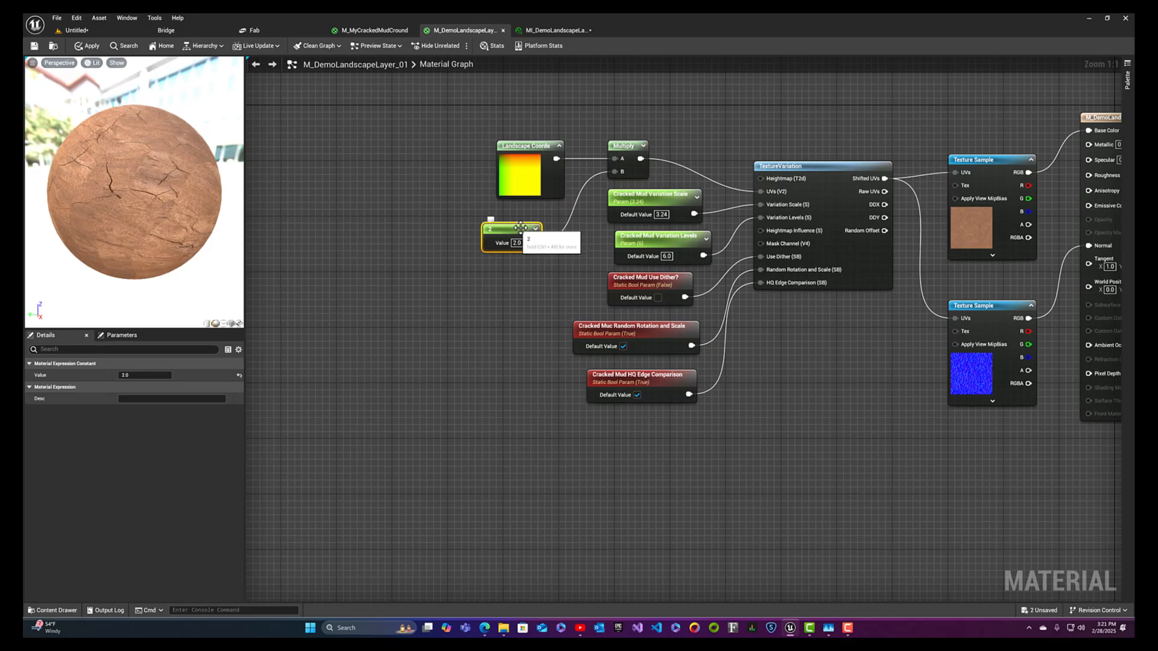
right_click(517, 231)
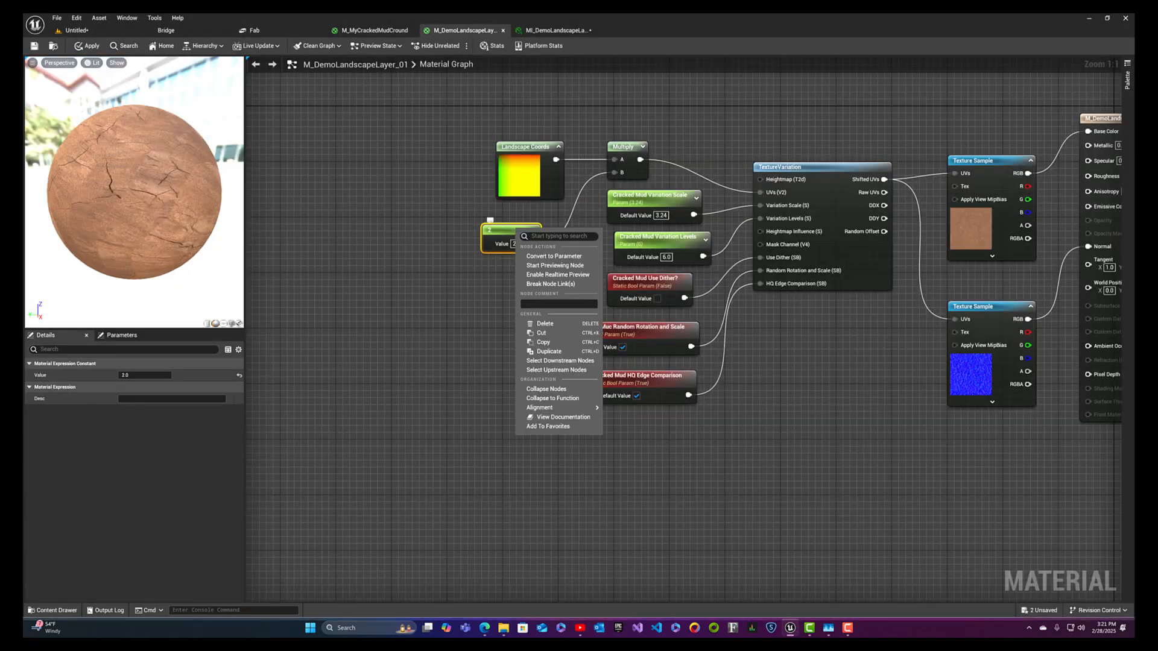
left_click(535, 256)
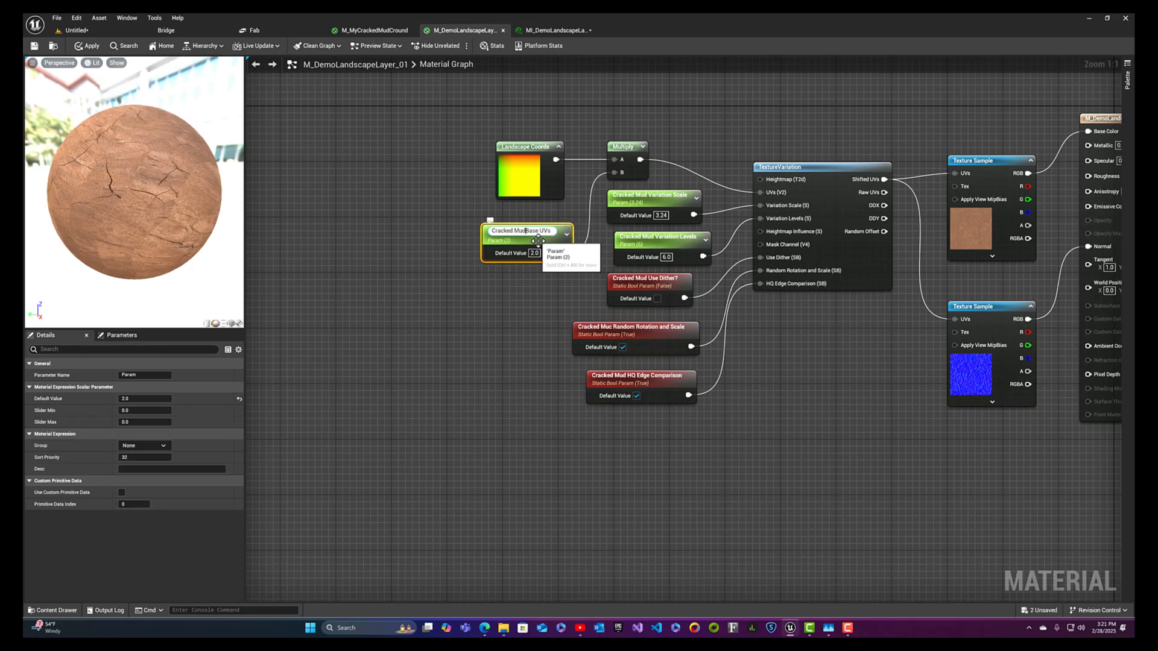
key("Return")
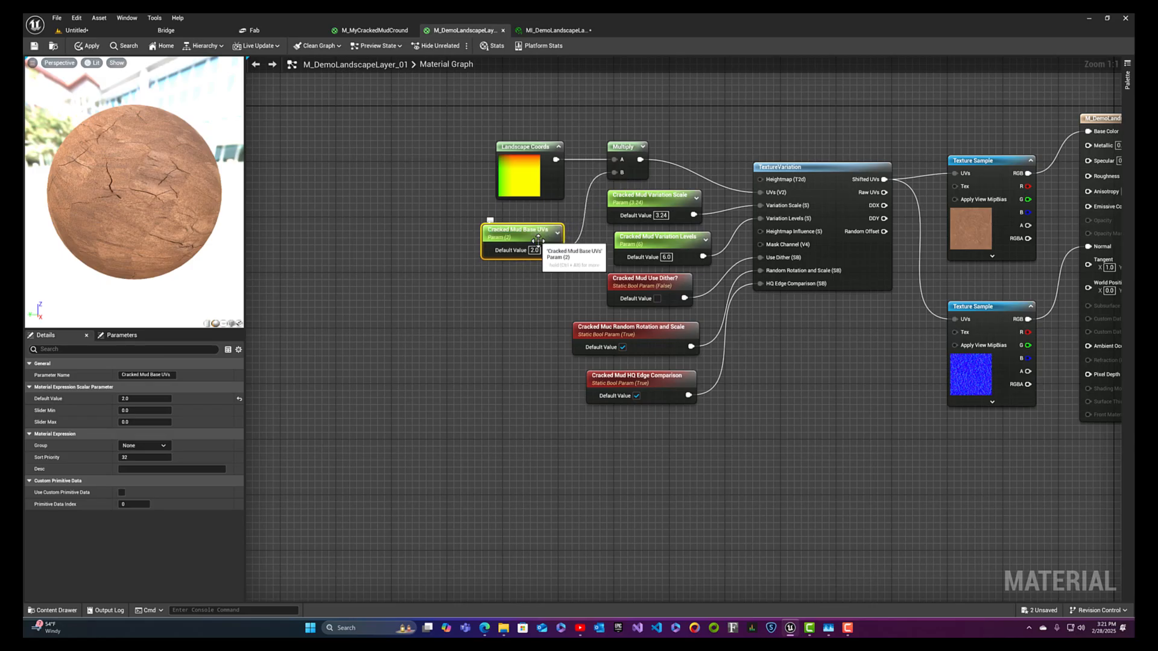
left_click(34, 47)
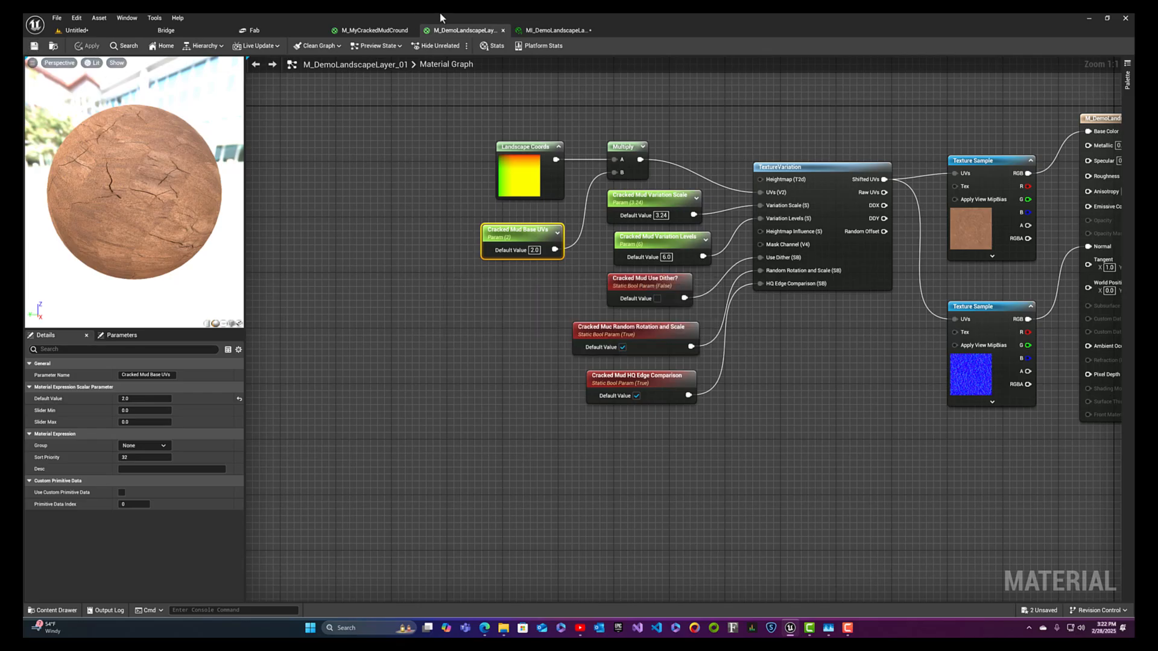
- Float the material instance editor over the level viewport and enable its Cracked Mud Base UVs override
left_click(554, 32)
left_click_drag(554, 31, 443, 238)
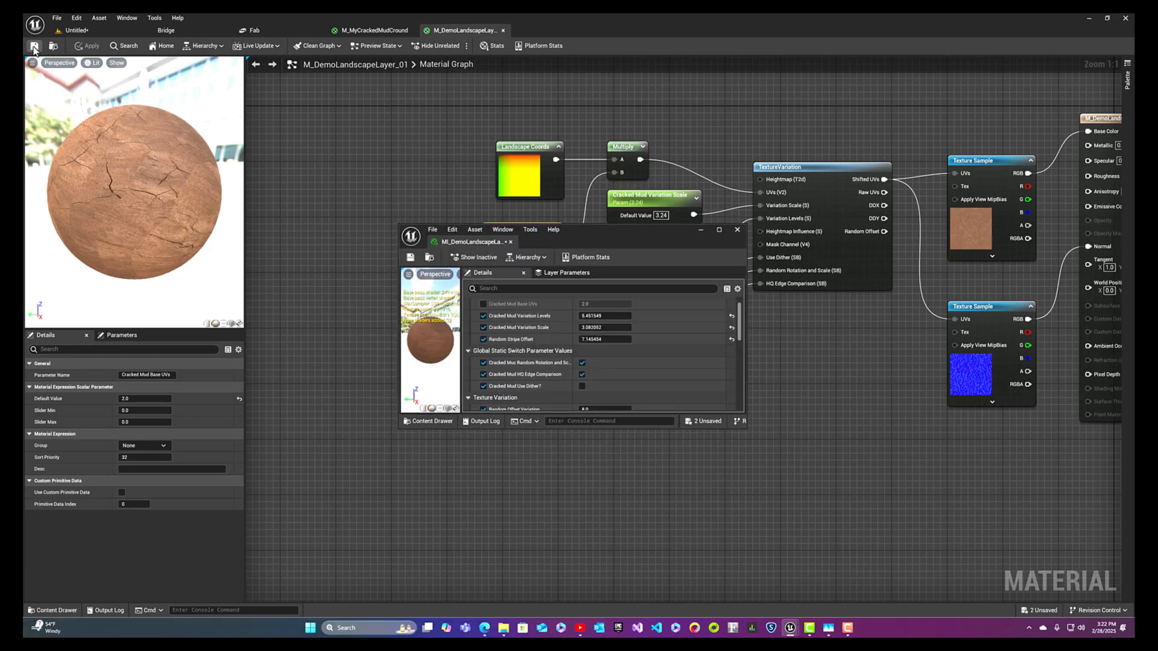
left_click(76, 30)
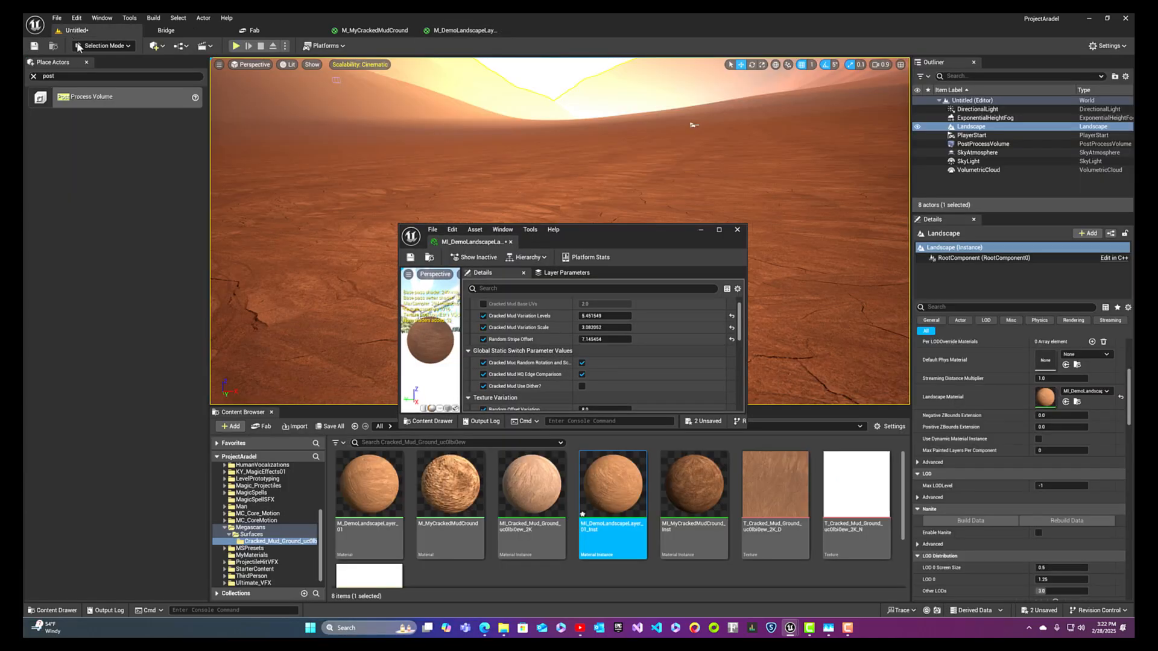
left_click(484, 304)
left_click_drag(599, 244, 670, 175)
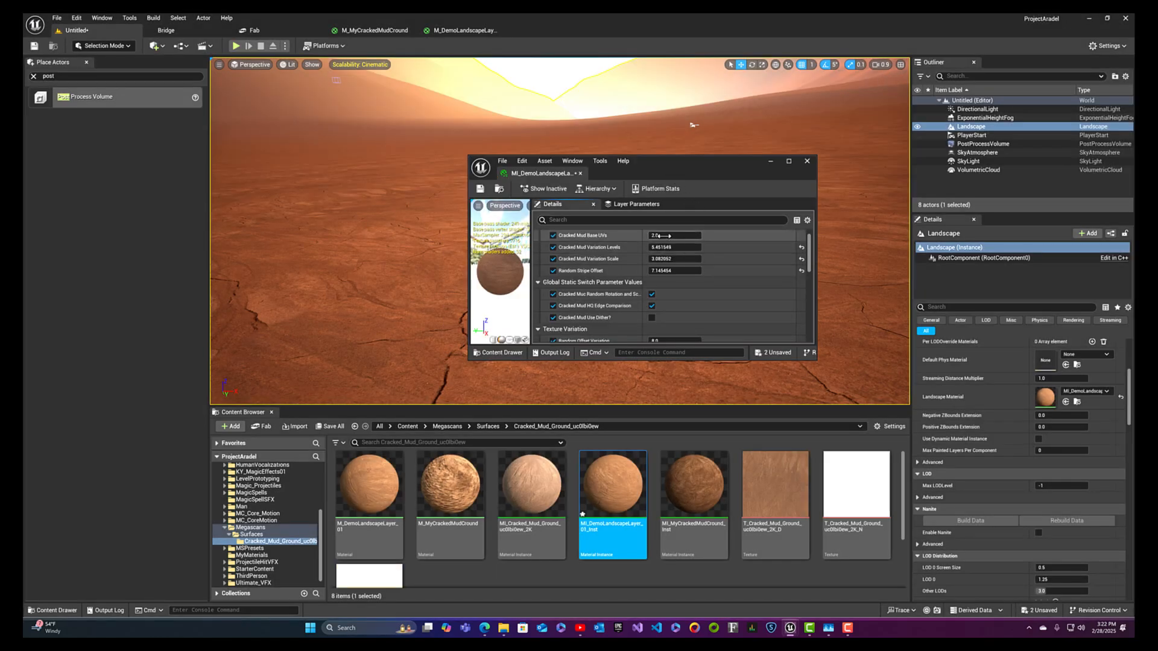
- Tune Cracked Mud Base UVs against the landscape view and set it to 1.45
left_click_drag(660, 235, 651, 235)
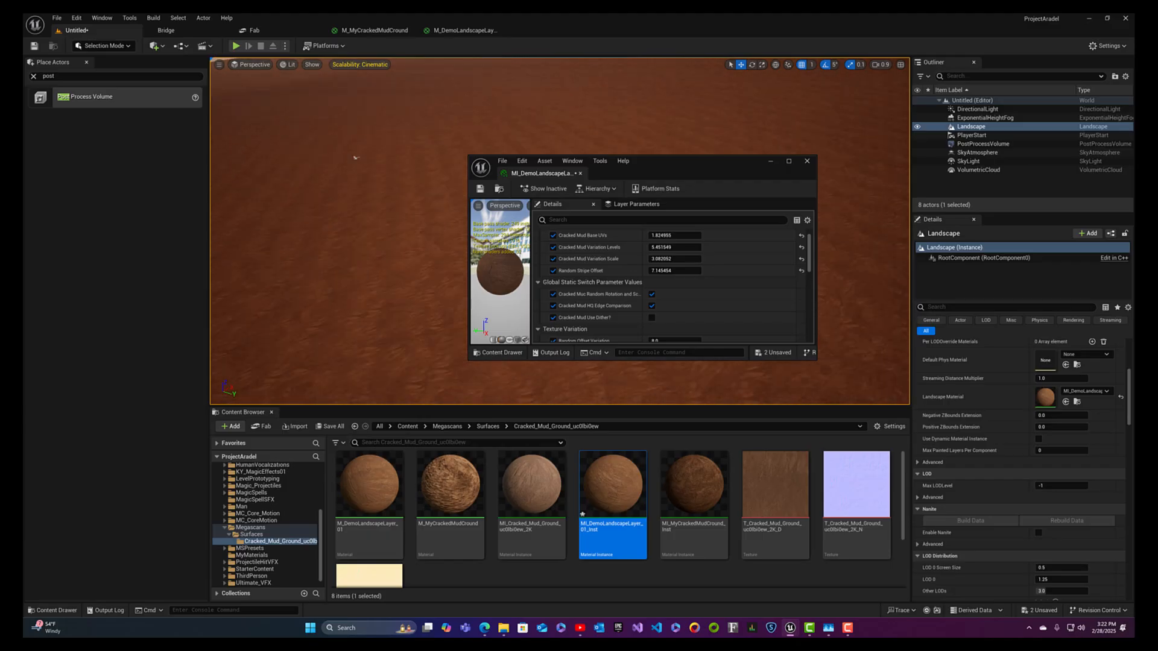
right_click_drag(355, 242, 363, 196)
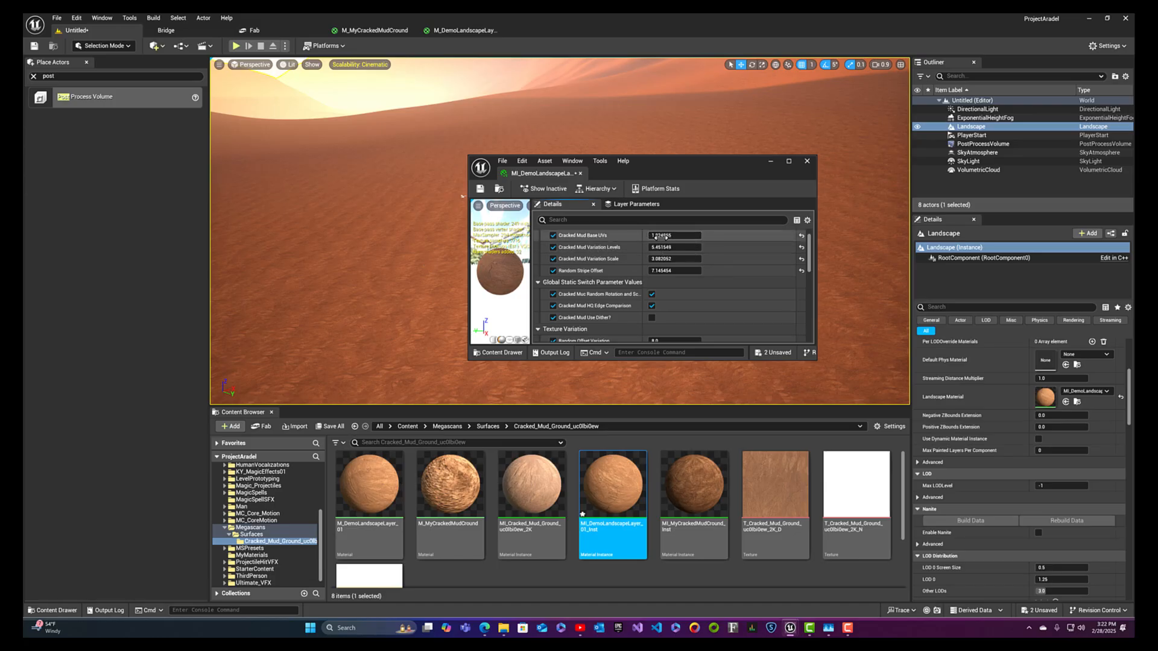
left_click_drag(665, 236, 693, 236)
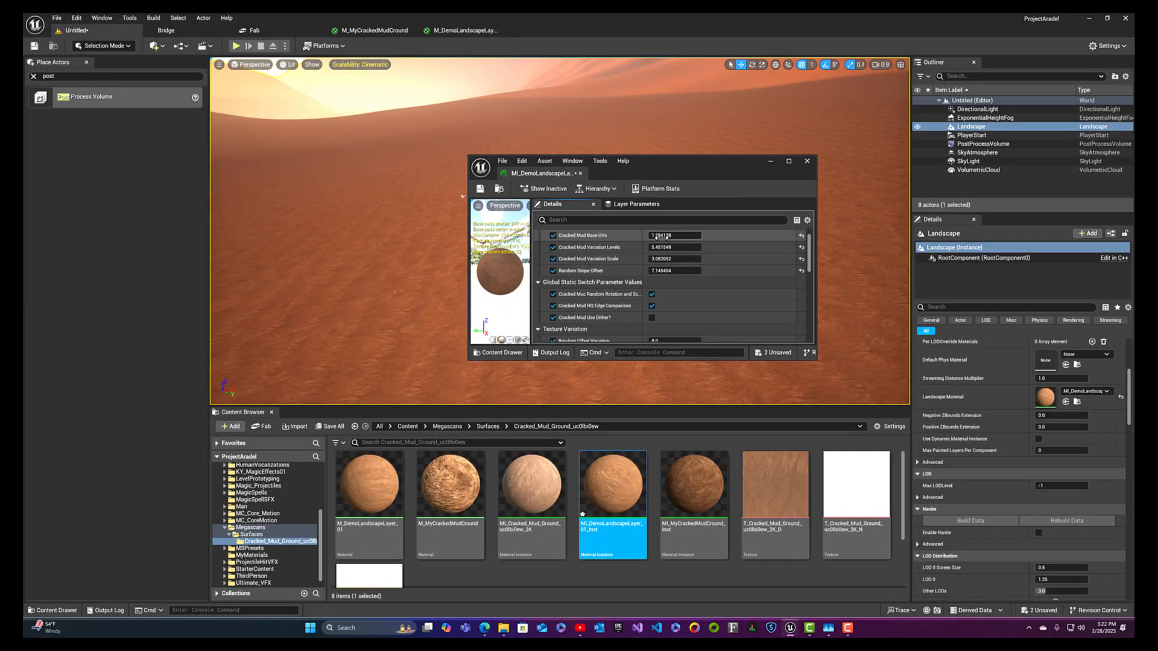
mouse_move(661, 236)
left_mouse_down()
mouse_move(650, 236)
mouse_move(661, 237)
left_mouse_up()
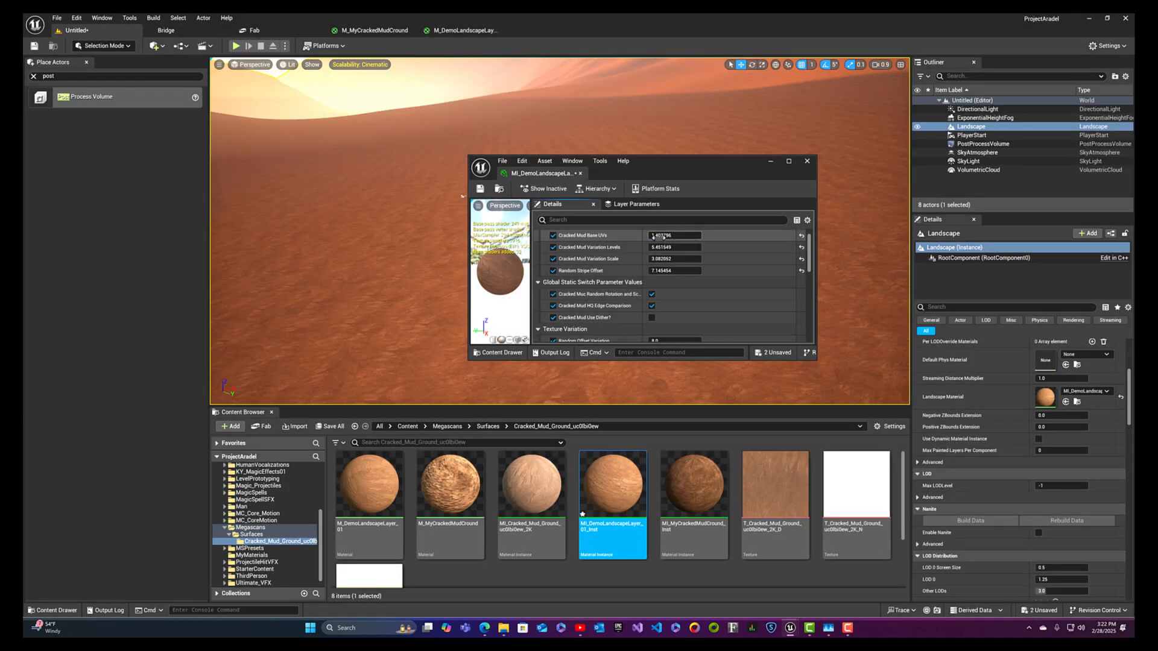
left_click(659, 236)
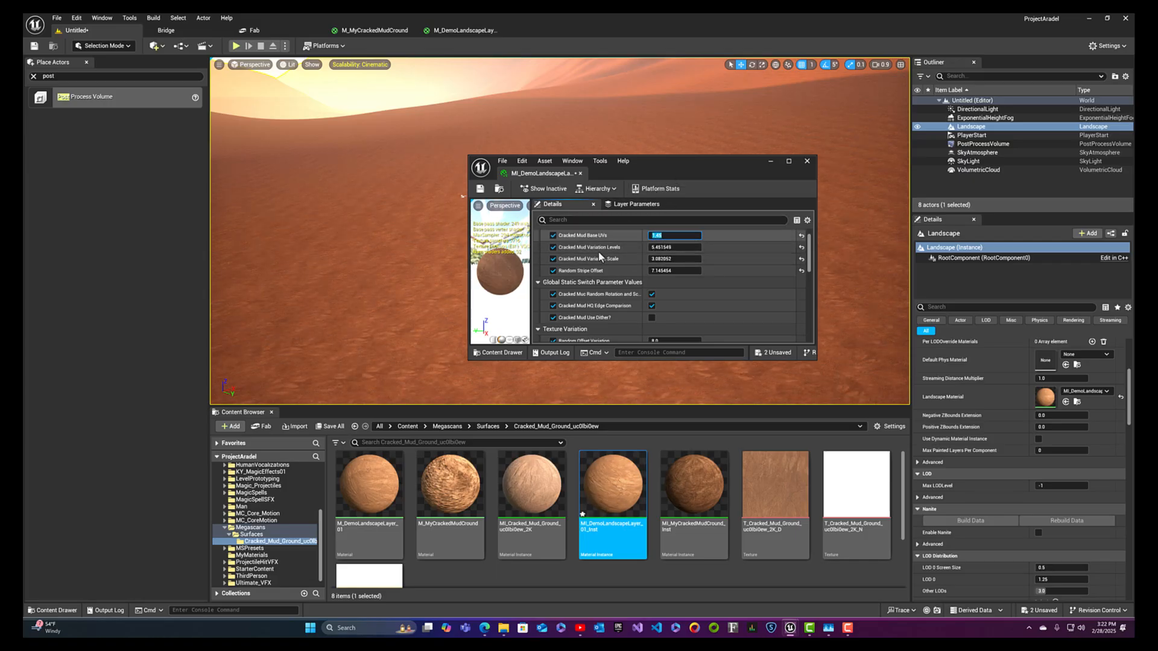
right_click(564, 269)
left_click(685, 162)
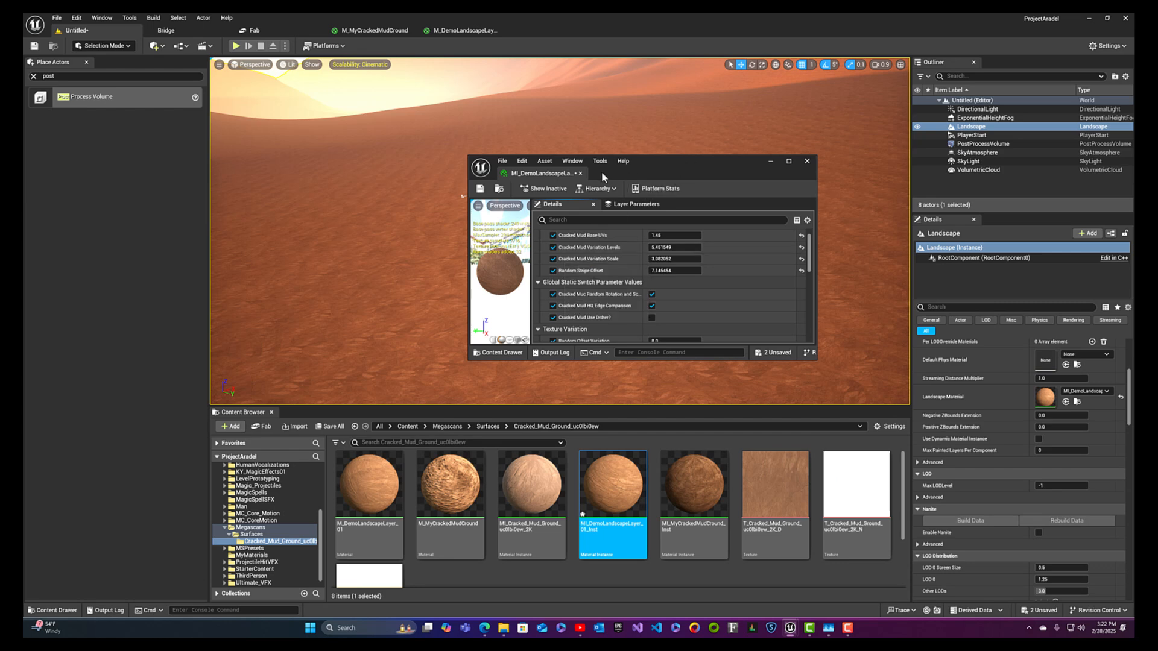
left_click_drag(636, 160, 690, 166)
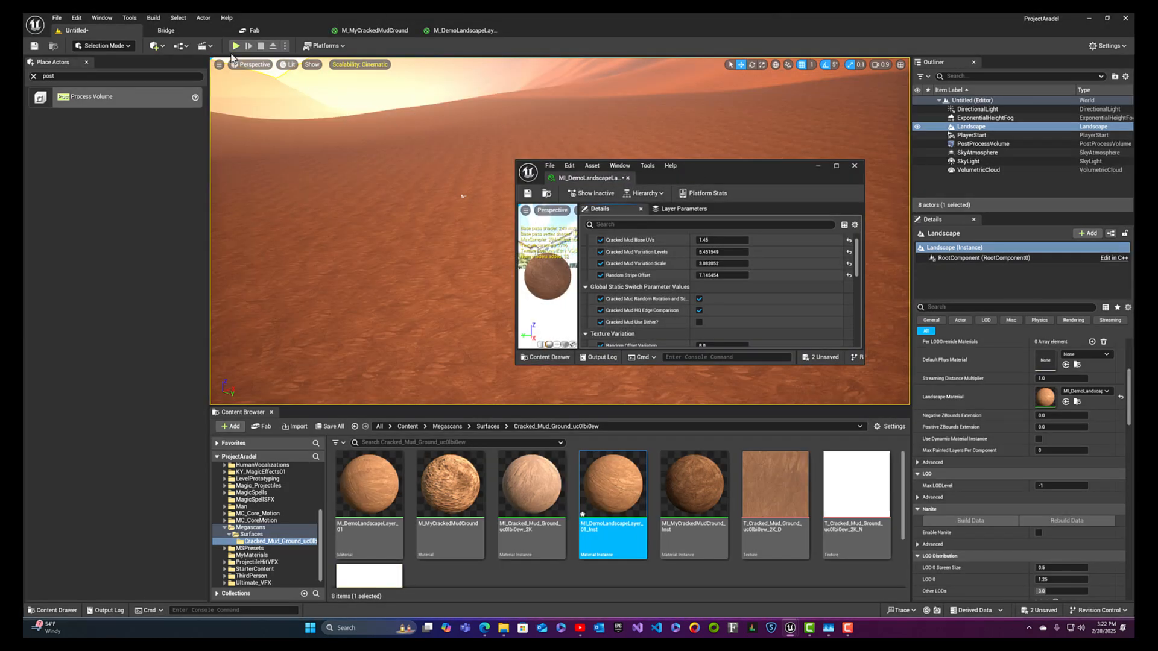
- Play the level, walk the character forward to check the ground texture, and stop the play session
left_click(236, 46)
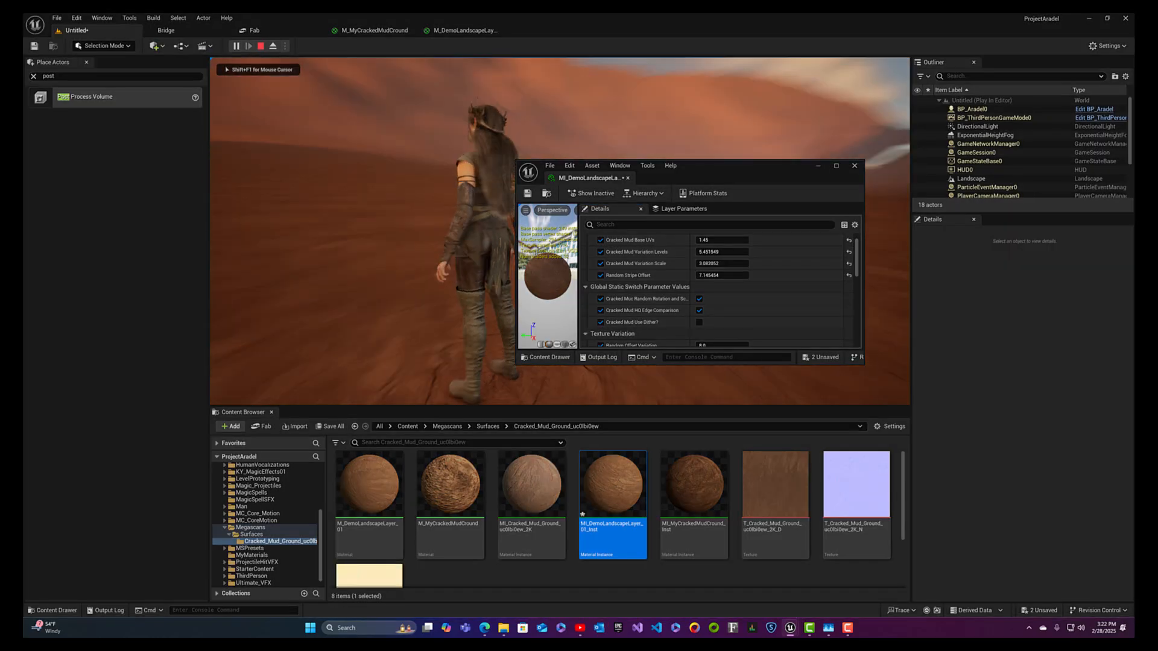
key("w")
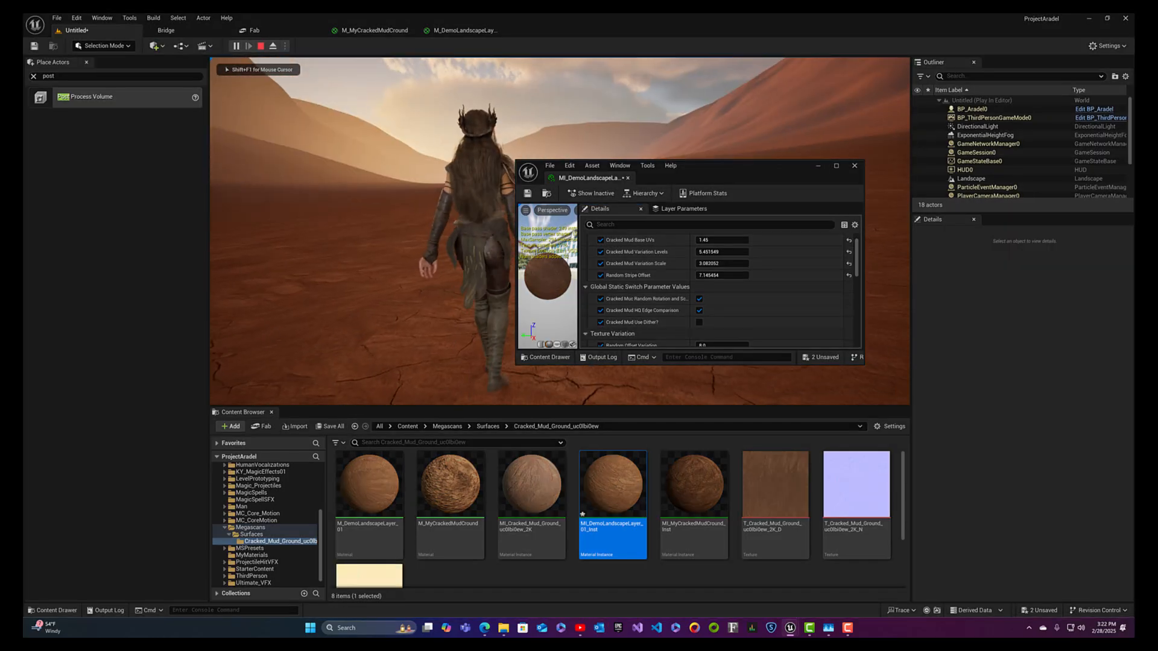
key("Escape")
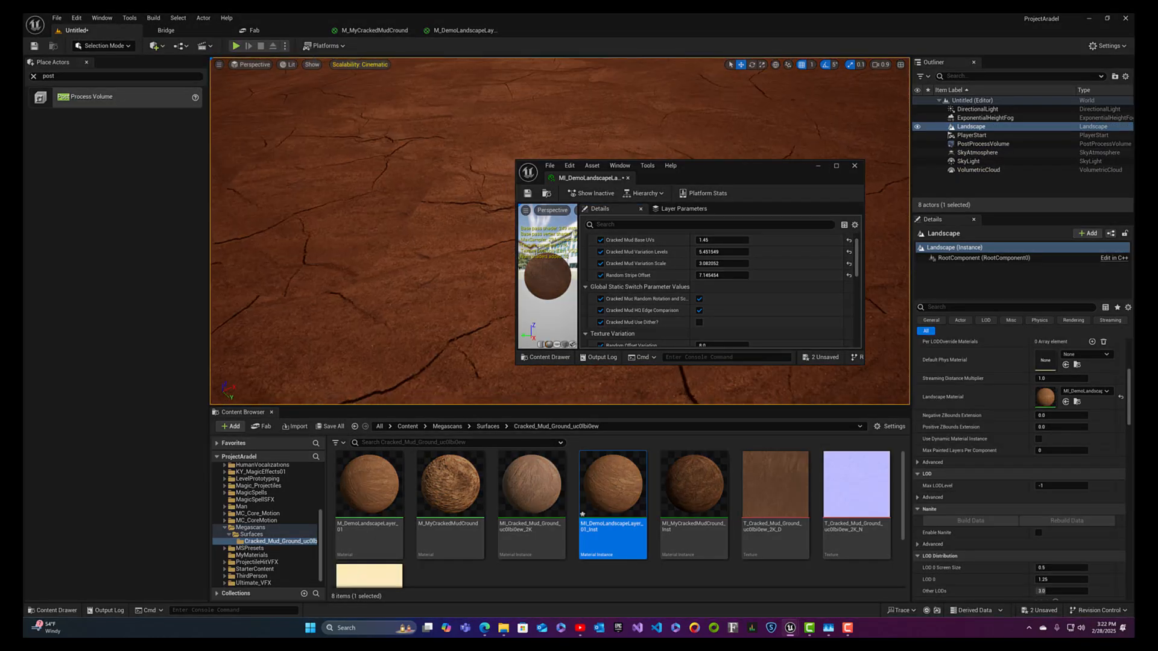
- Adjust Cracked Mud Variation Levels to about 5.36 and Cracked Mud Variation Scale to about 3.25, and shift the Random Stripe Offset
right_click_drag(422, 253, 440, 208)
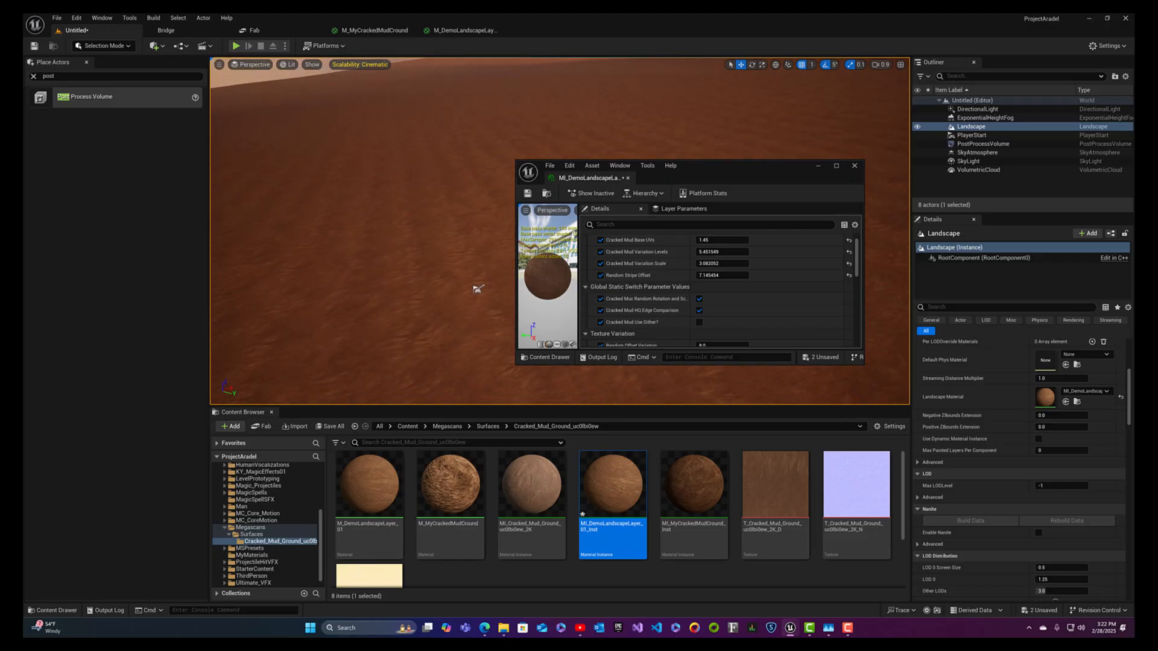
right_click_drag(477, 289, 491, 280)
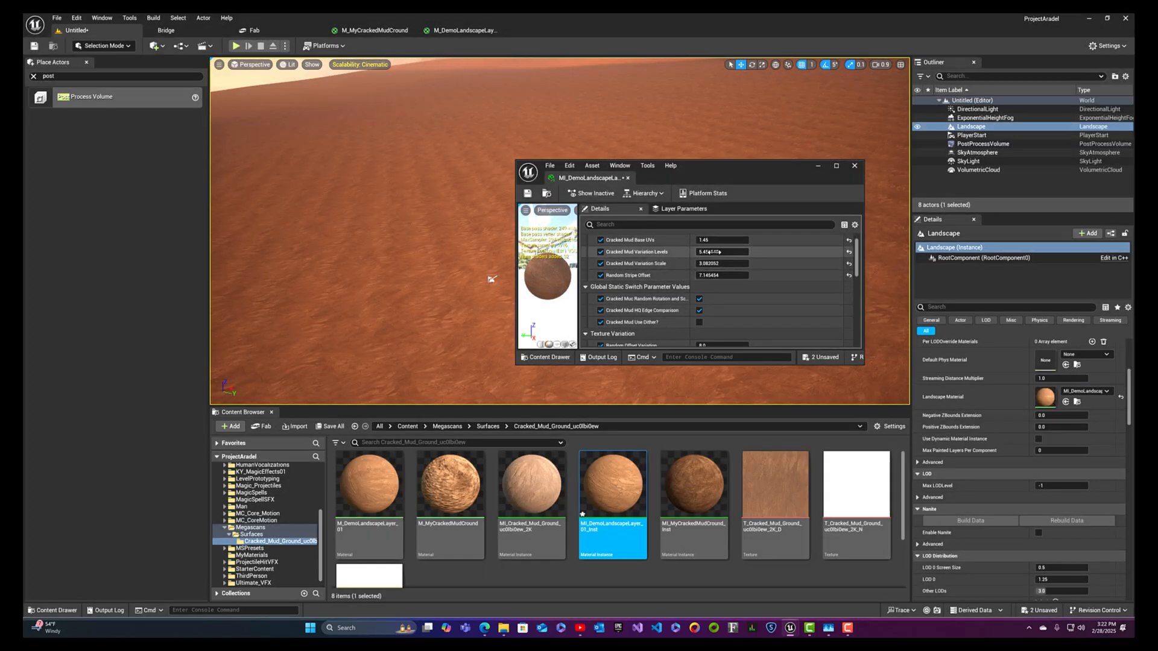
mouse_move(712, 252)
left_mouse_down()
mouse_move(730, 252)
mouse_move(722, 264)
left_mouse_up()
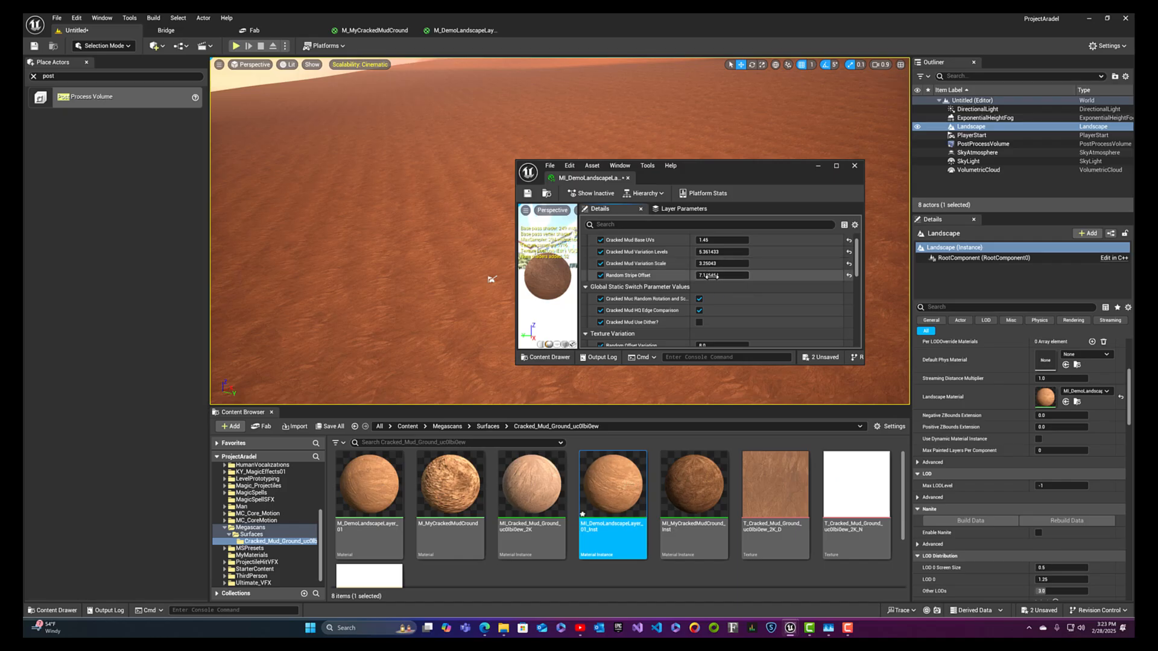
mouse_move(708, 275)
left_mouse_down()
mouse_move(720, 276)
mouse_move(700, 277)
left_mouse_up()
- Set the Random Offset Variation in the Texture Variation group to about 7.26
scroll(654, 284, "down", 4)
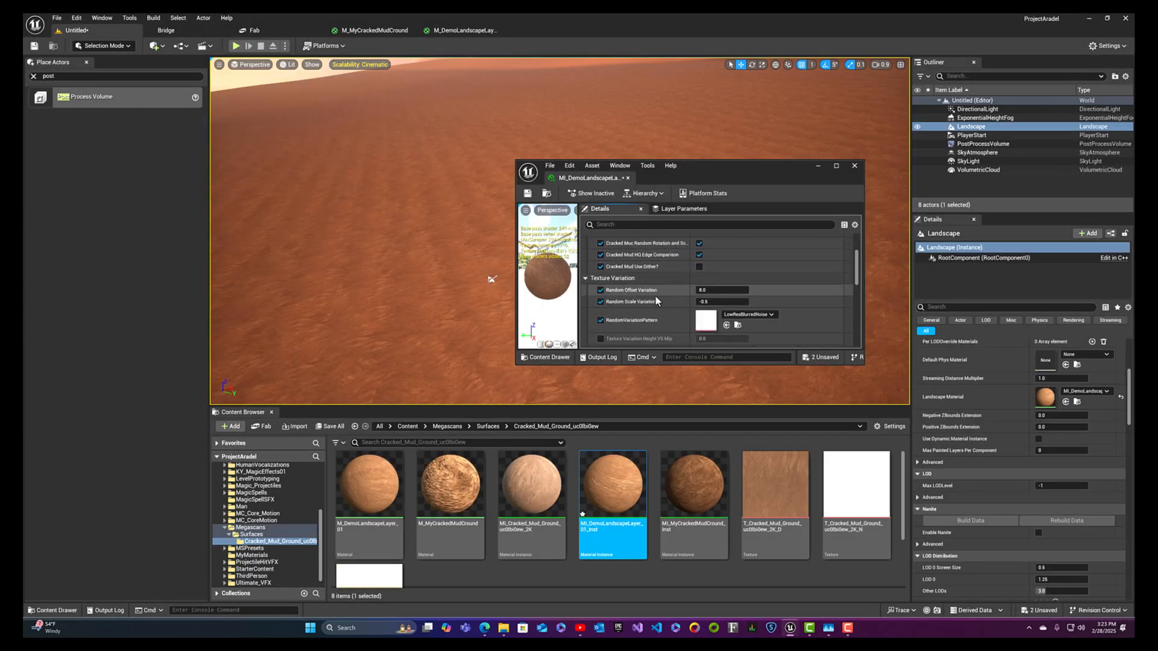
left_click(703, 290)
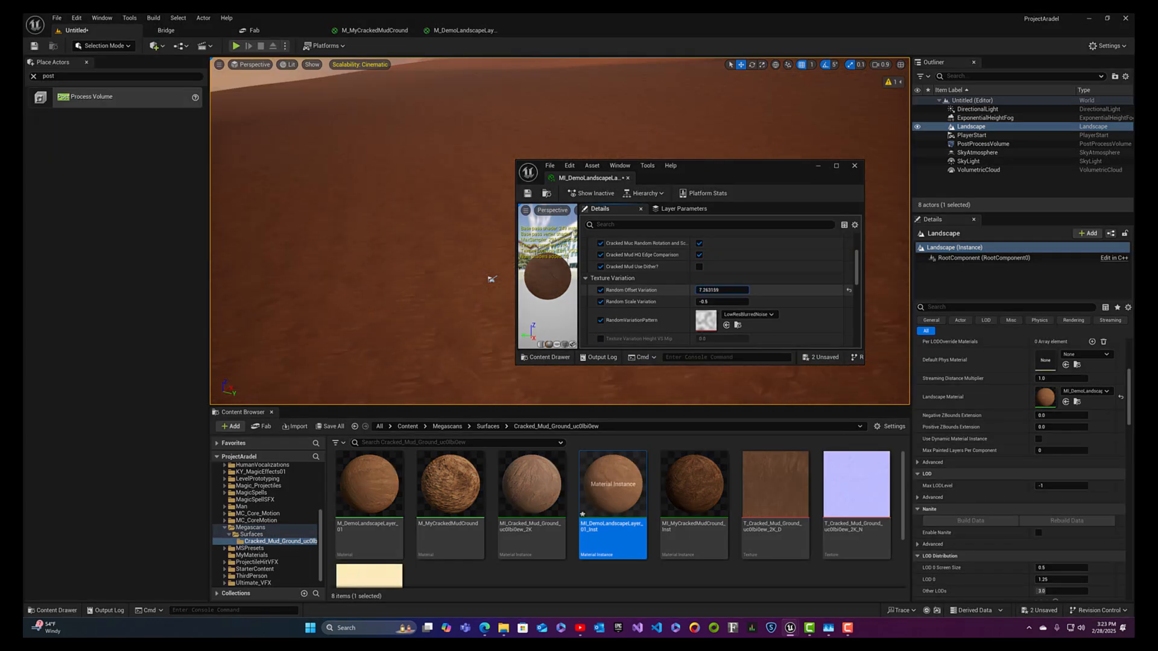
- Set Random Offset Variation to about 6.35 and Random Scale Variation to about -0.57, judging the ground from several angles
left_click_drag(703, 290, 701, 303)
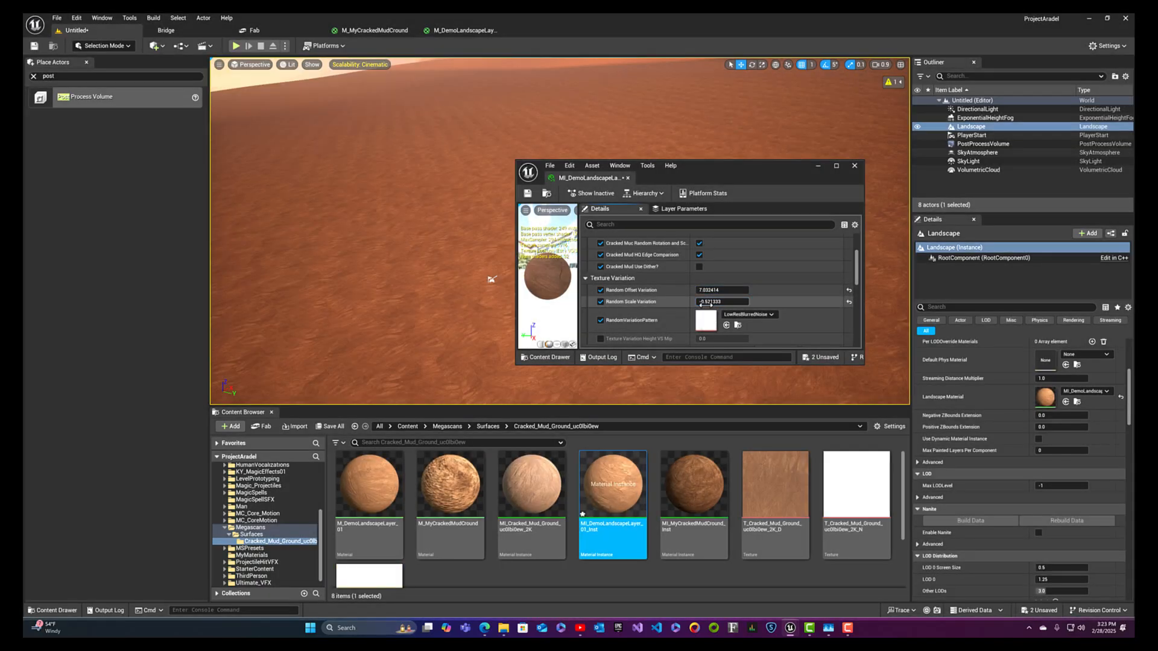
right_click_drag(491, 279, 578, 302)
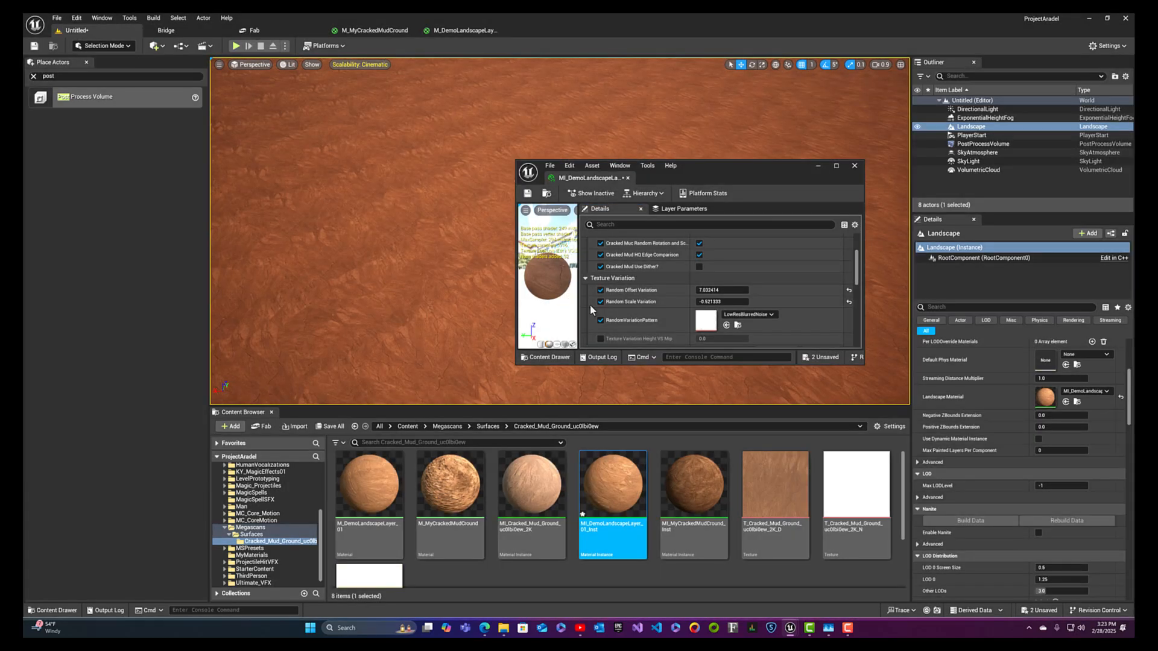
left_click_drag(708, 302, 704, 292)
right_click_drag(494, 292, 356, 241)
right_click_drag(349, 330, 573, 319)
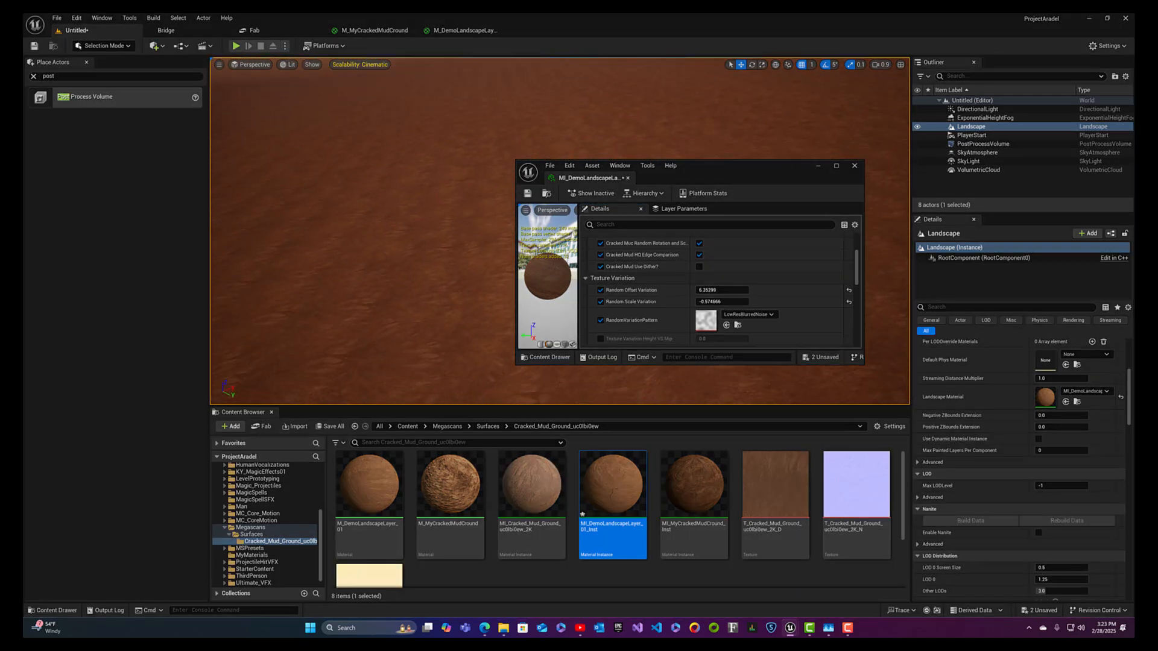
- Set Random Stripe Offset to about 8.02, Cracked Mud Variation Levels to about 7.77 and Cracked Mud Variation Scale to about 3.43
scroll(663, 304, "up", 3)
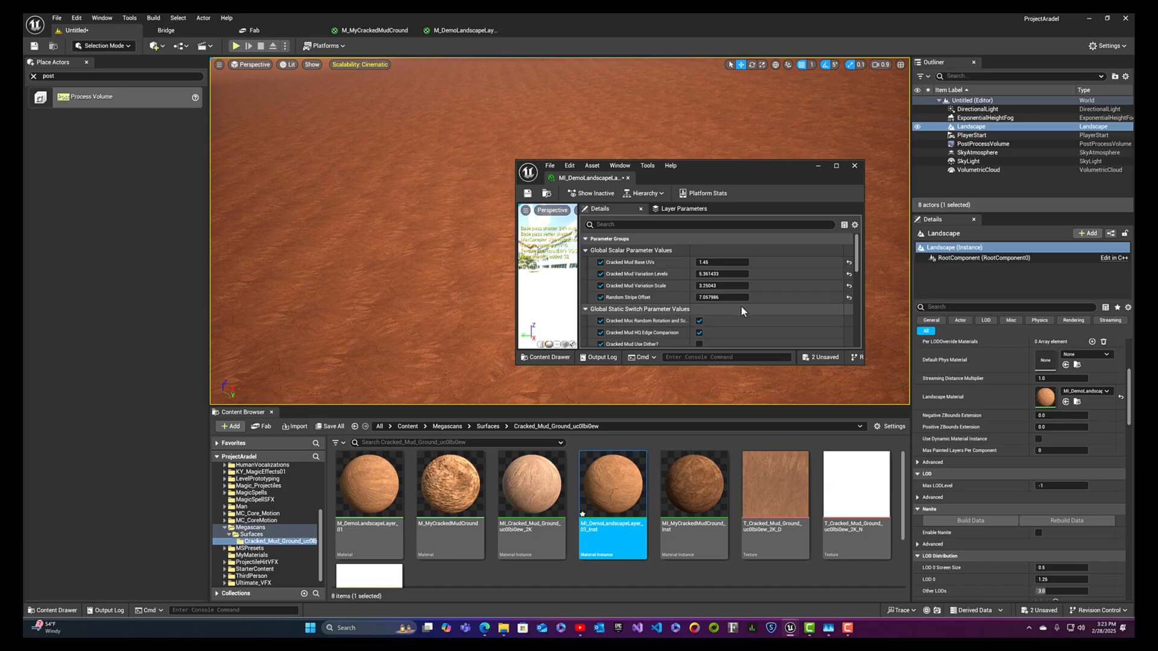
mouse_move(714, 298)
left_mouse_down()
mouse_move(733, 298)
mouse_move(712, 298)
left_mouse_up()
right_click_drag(440, 303, 512, 211)
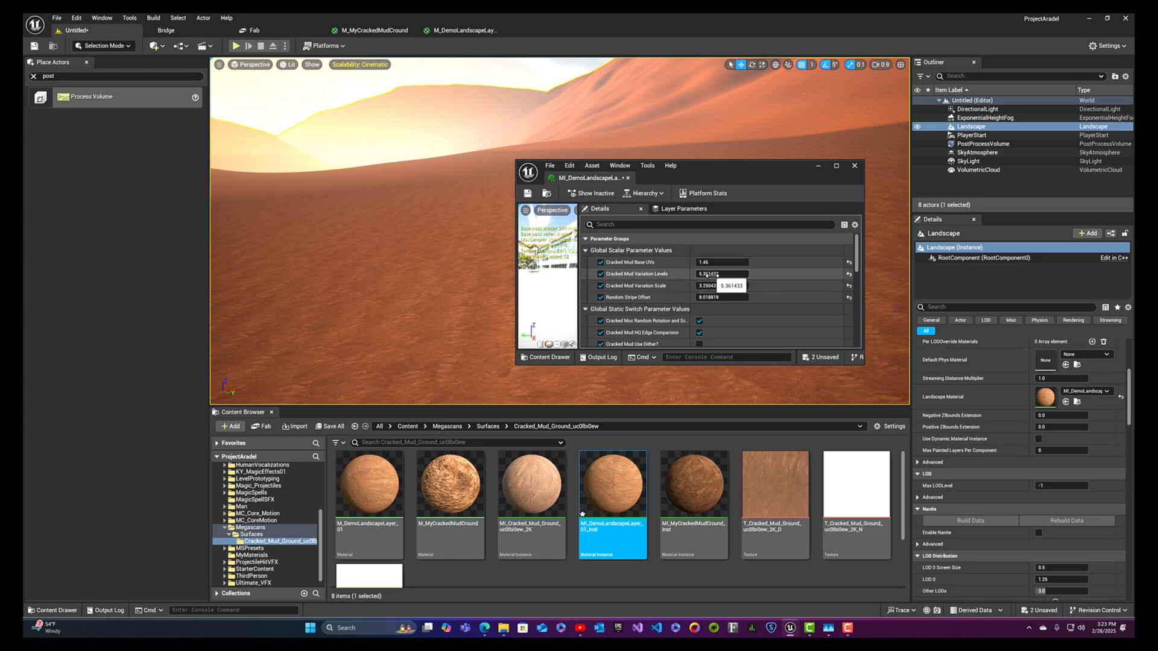
left_click_drag(714, 275, 700, 286)
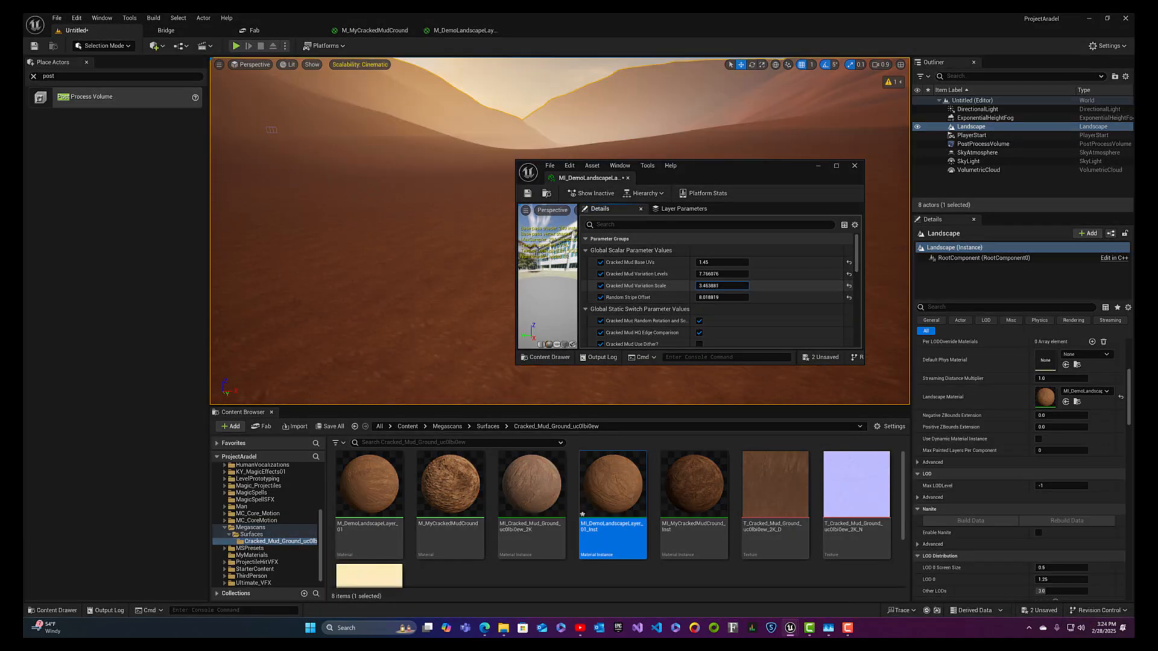
left_click_drag(718, 287, 725, 287)
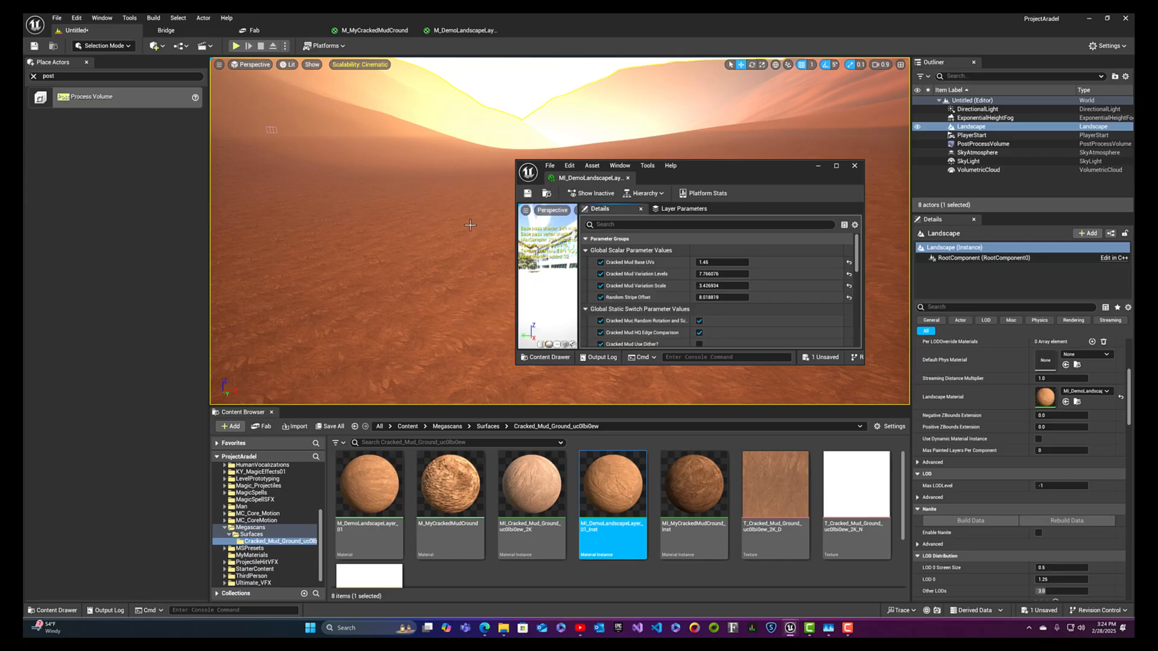
- Play the level, walk the character across the cracked mud to check the texture variation, and stop the play session
left_click(236, 46)
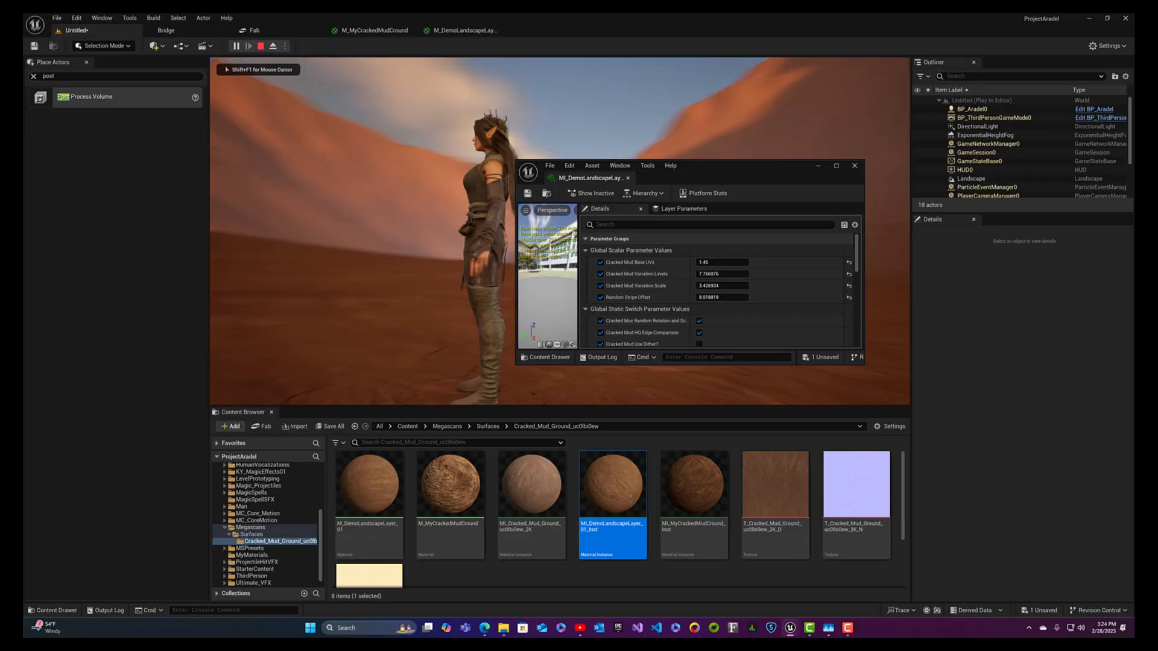
key("w")
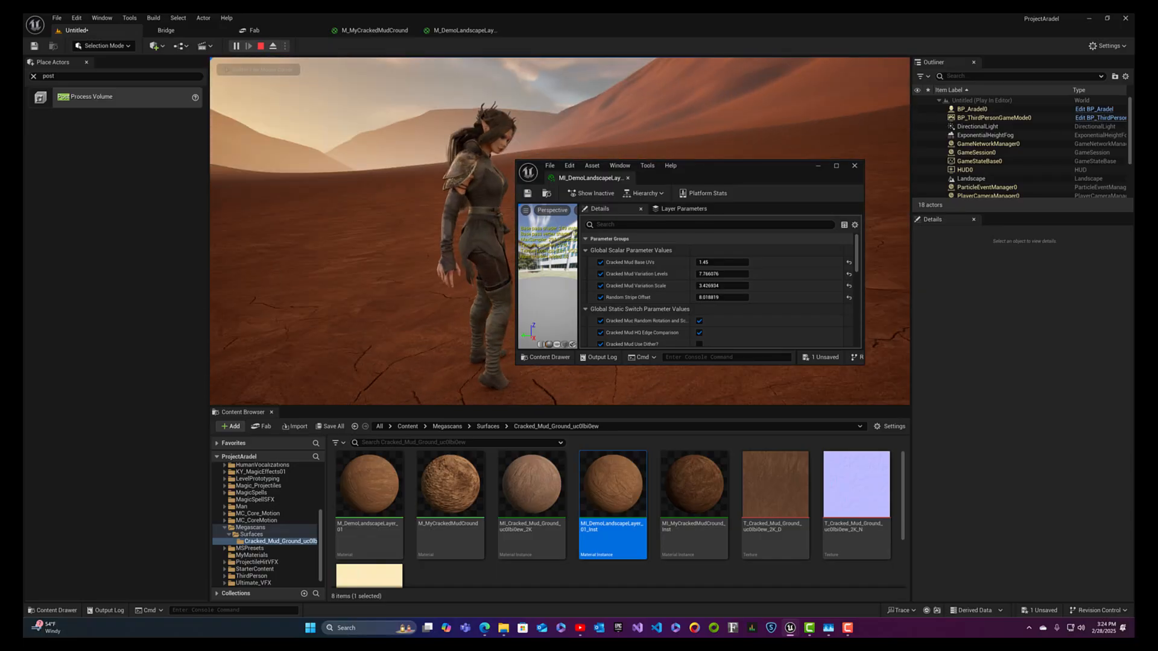
key("w")
key("w")
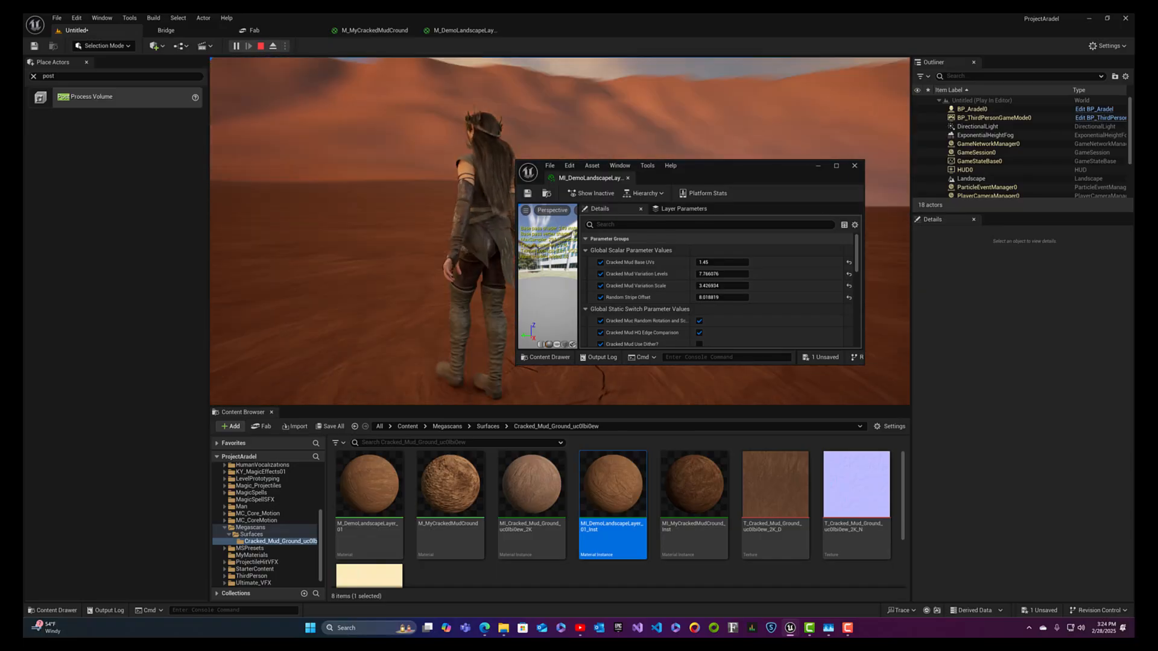
key("w")
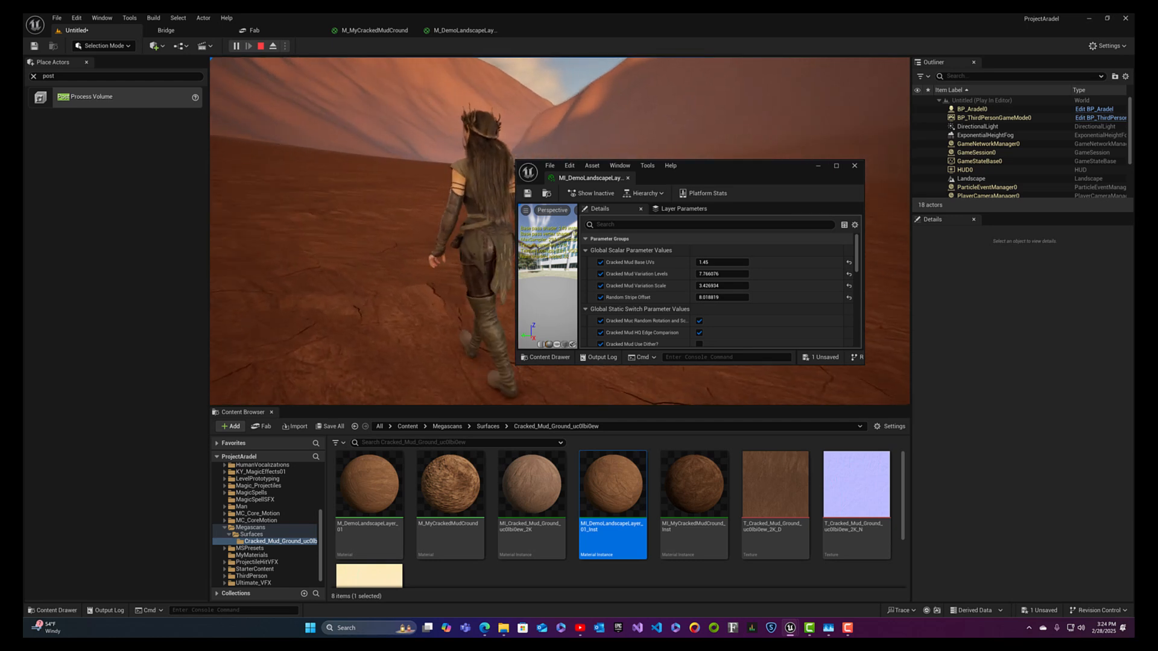
key("w")
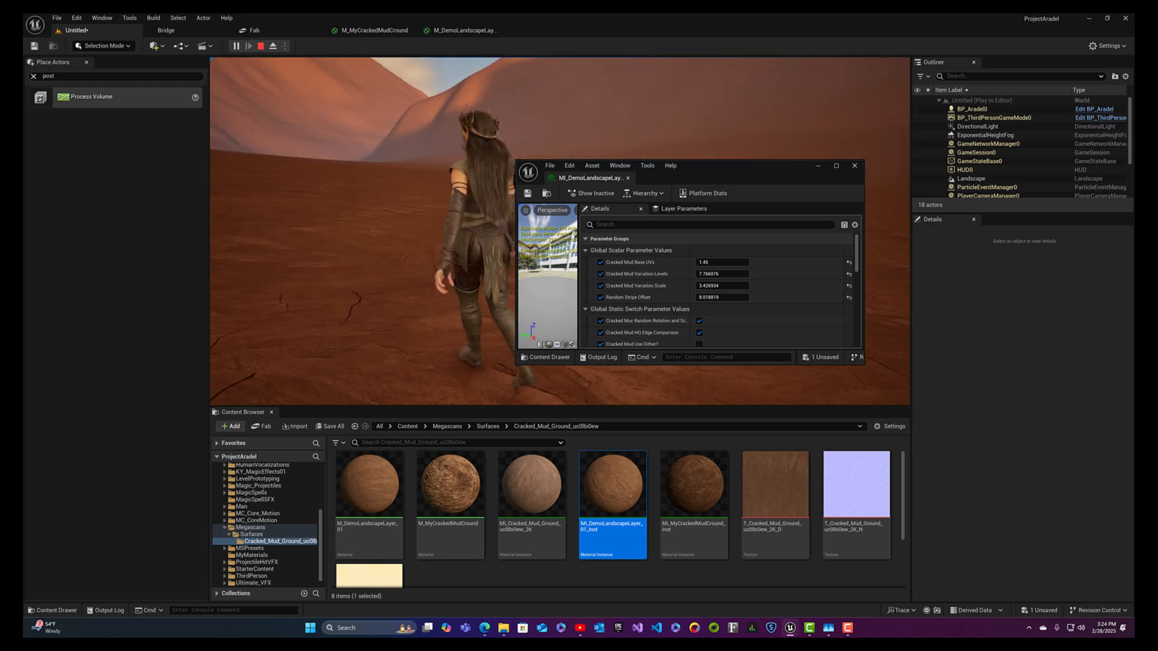
key("w")
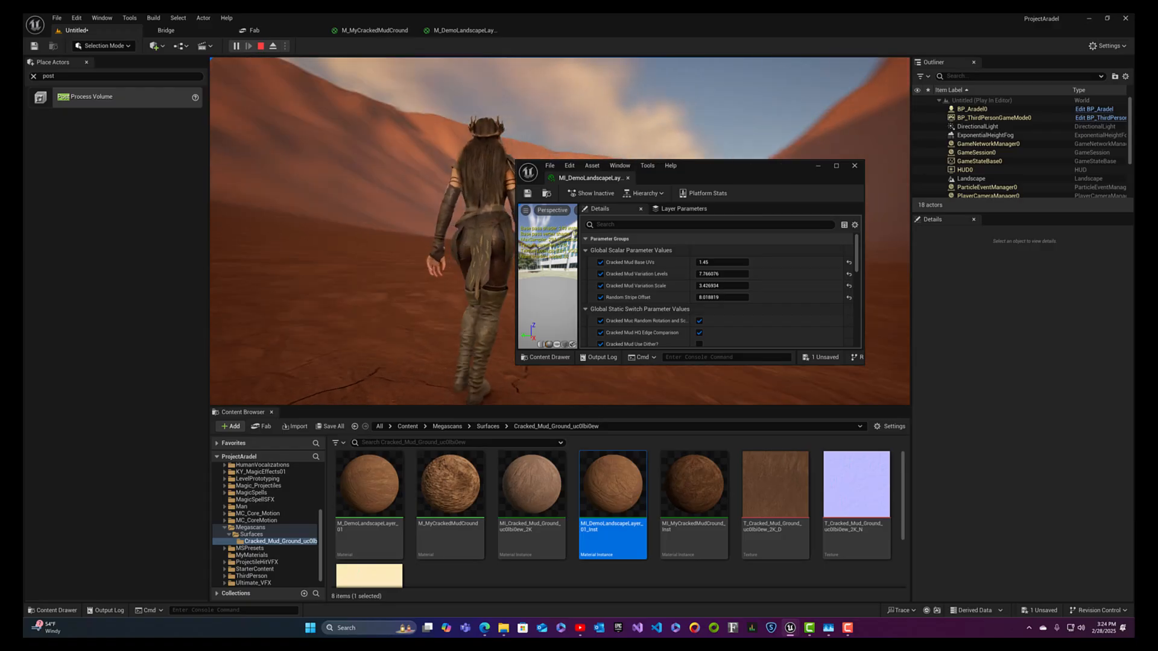
key("w")
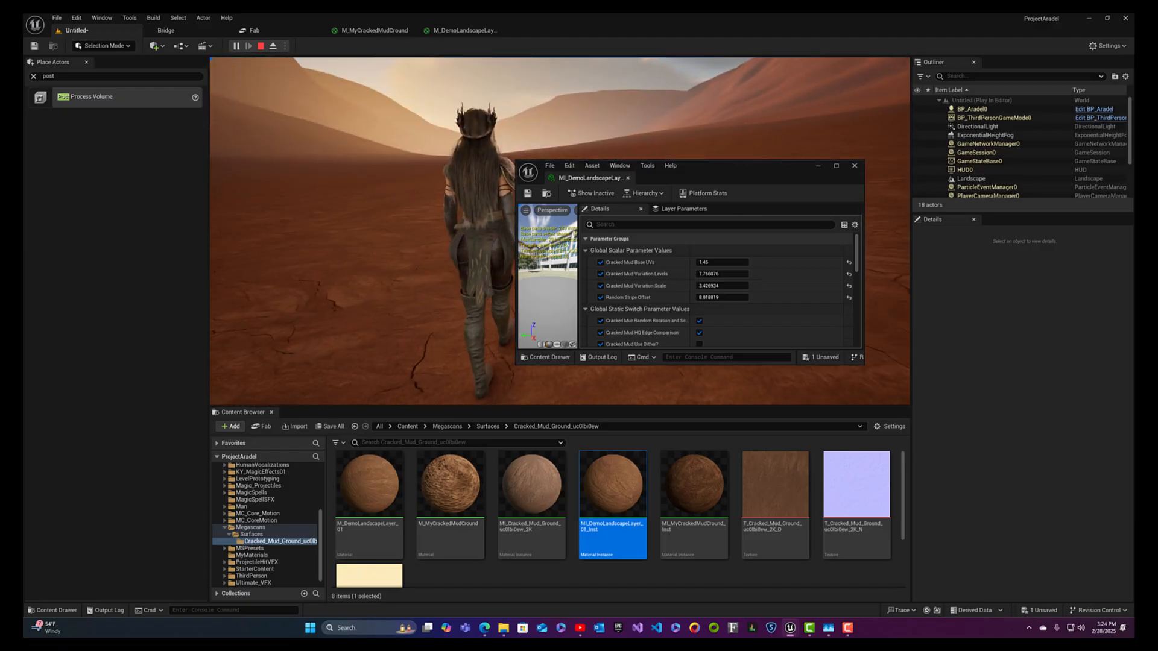
key("a")
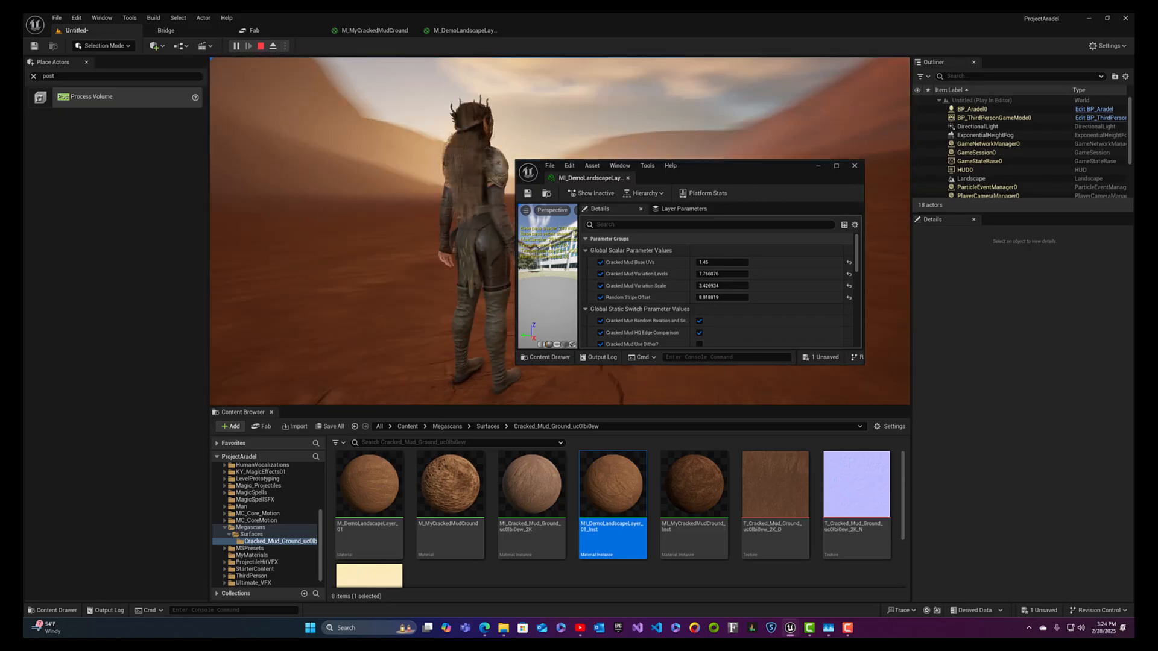
key("shift+F1")
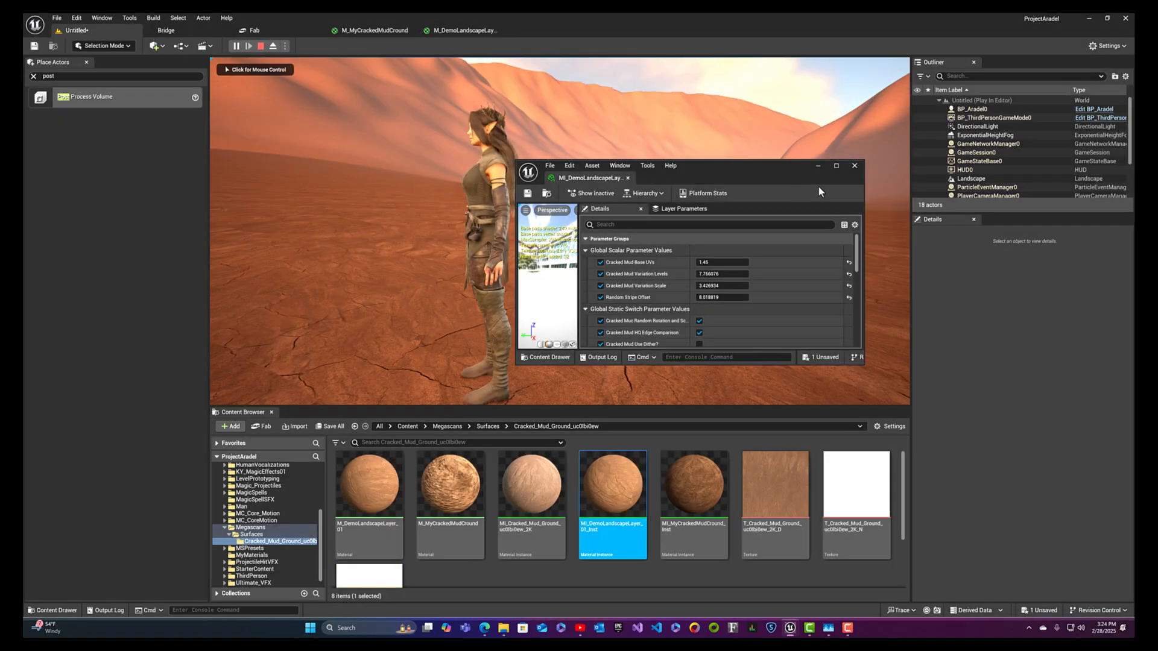
left_click(871, 157)
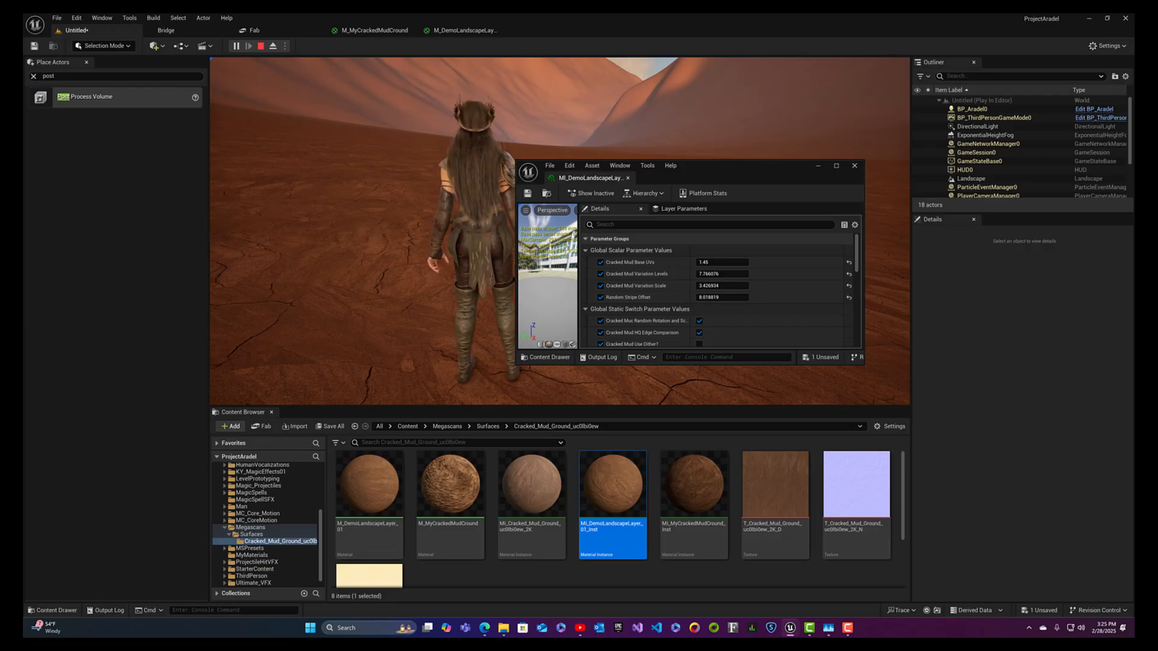
key("Escape")
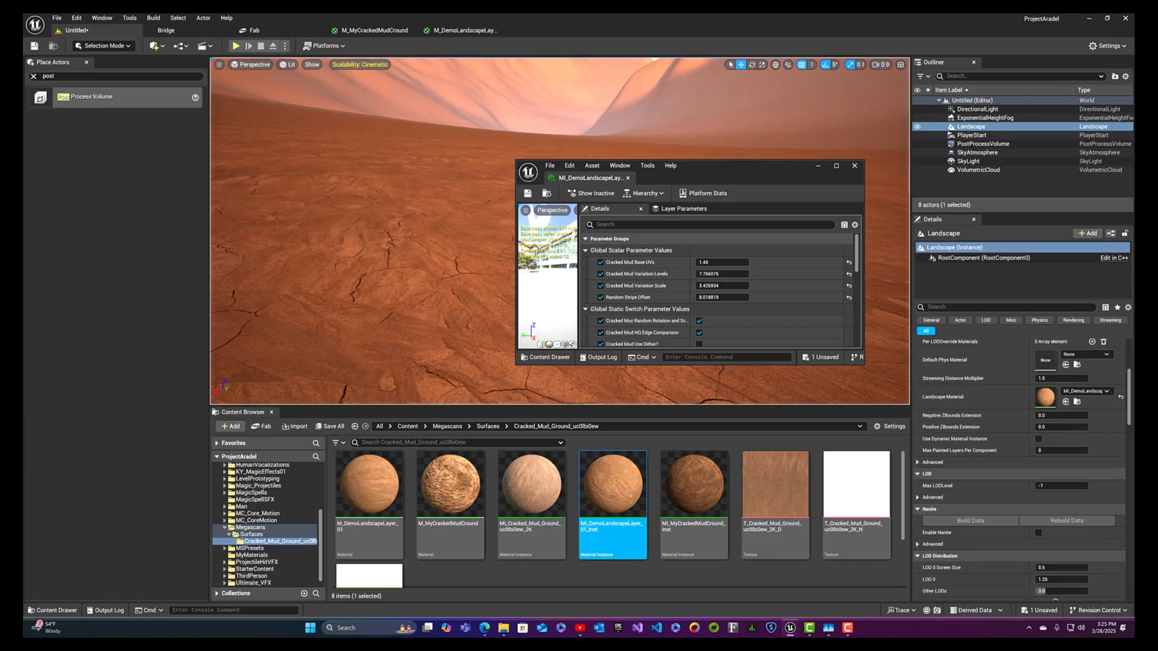
- Save all unsaved content, storing the level as OutsideDemoLandscape in the ThirdPerson Maps folder
left_click_drag(735, 168, 736, 145)
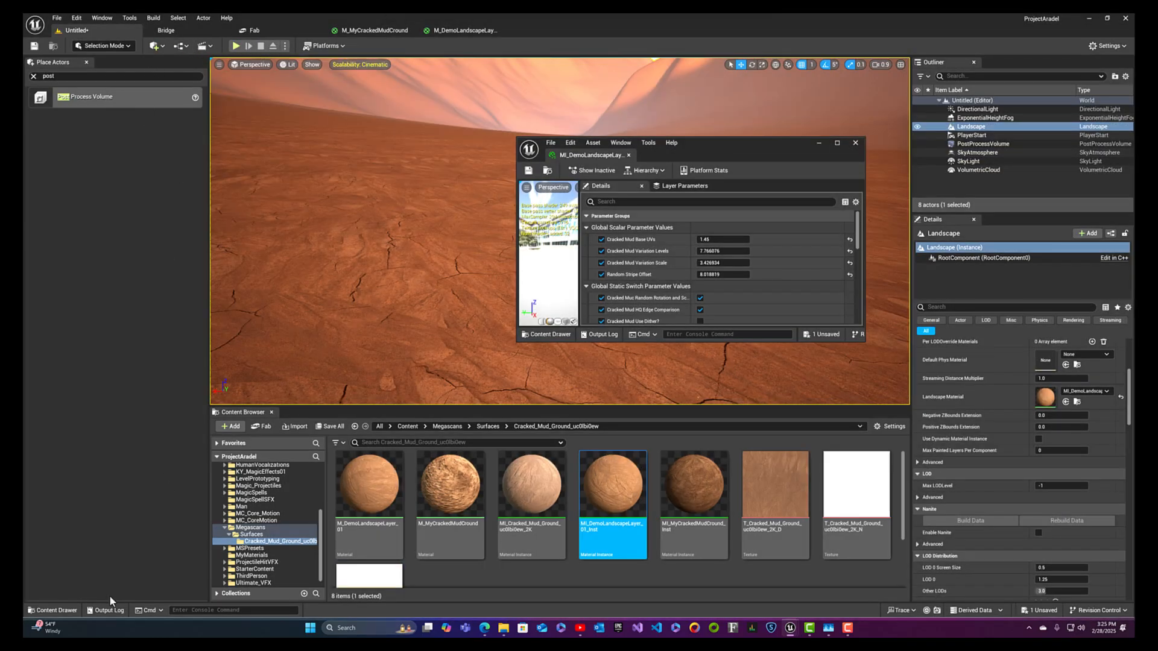
left_click(329, 427)
left_click(647, 415)
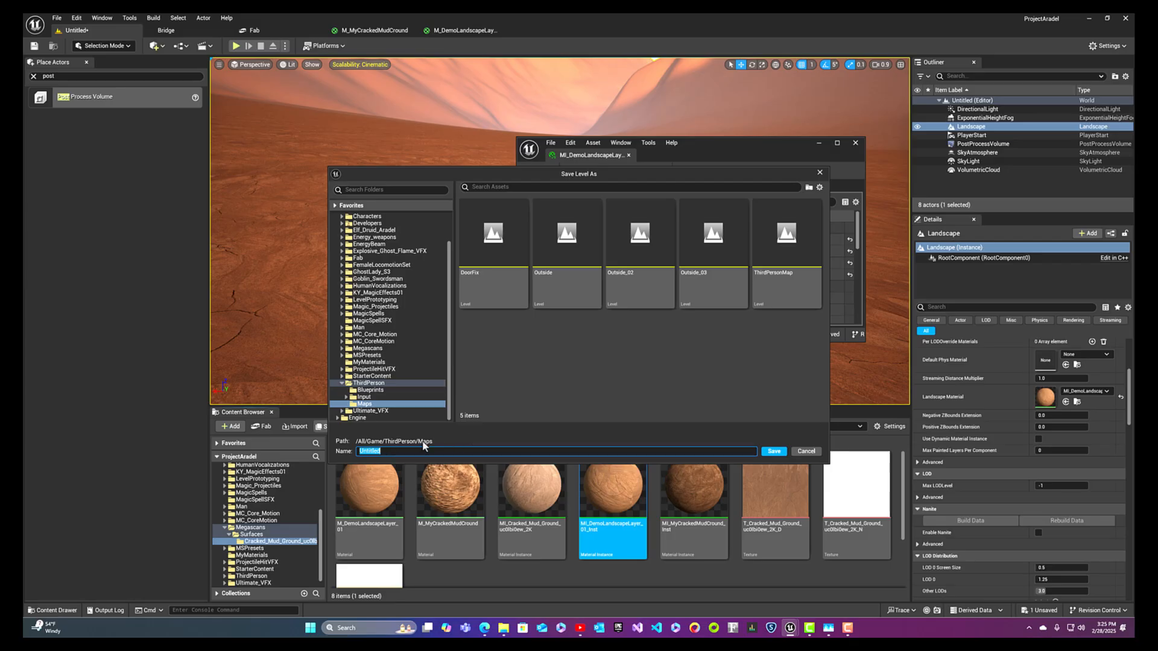
type("Outside")
type("DemoLandscape")
left_click(775, 451)
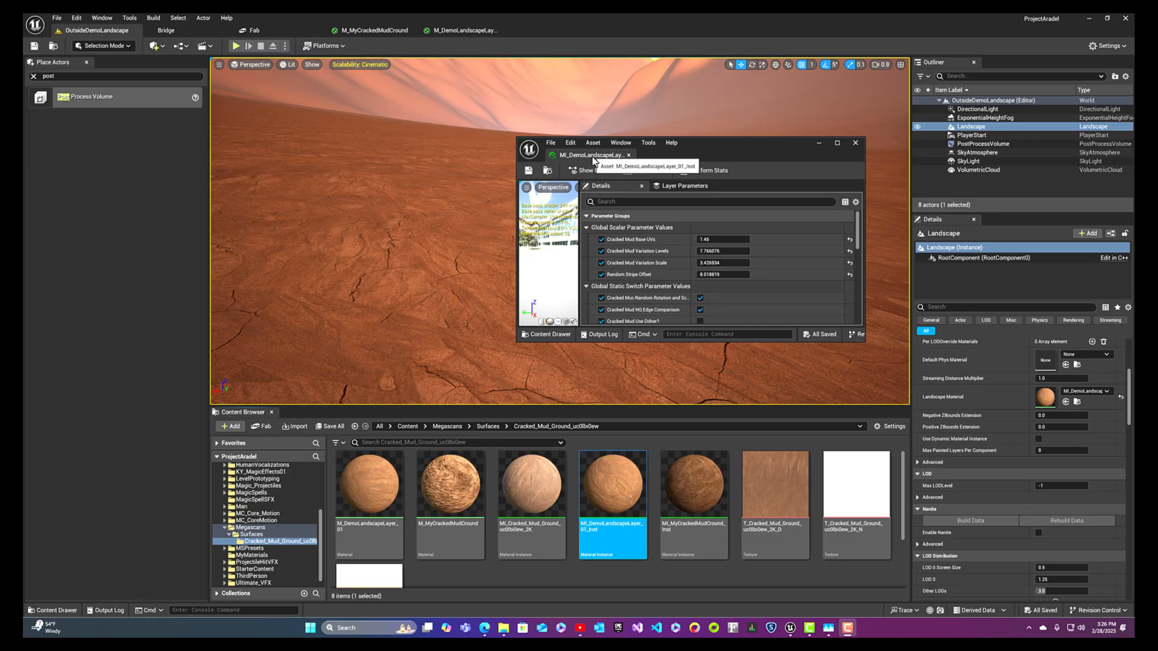
- Dock the material instance editor in the main window and assign M_DemoLandscapeLayer_01 as the landscape's Landscape Material
left_click_drag(595, 162, 573, 35)
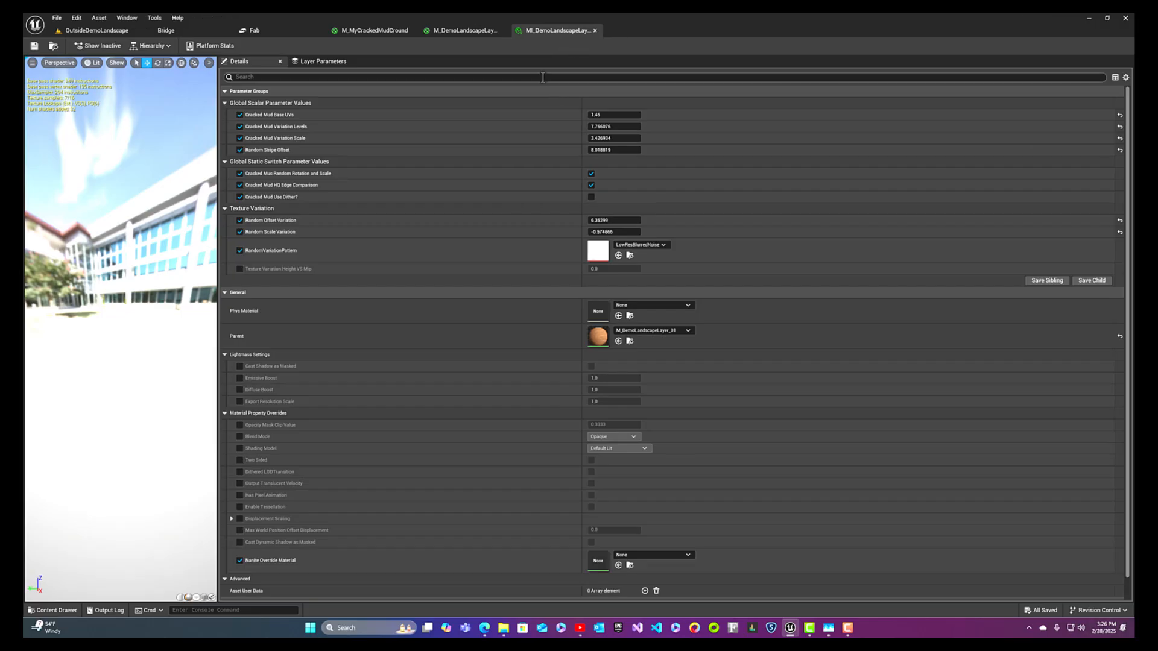
left_click(108, 32)
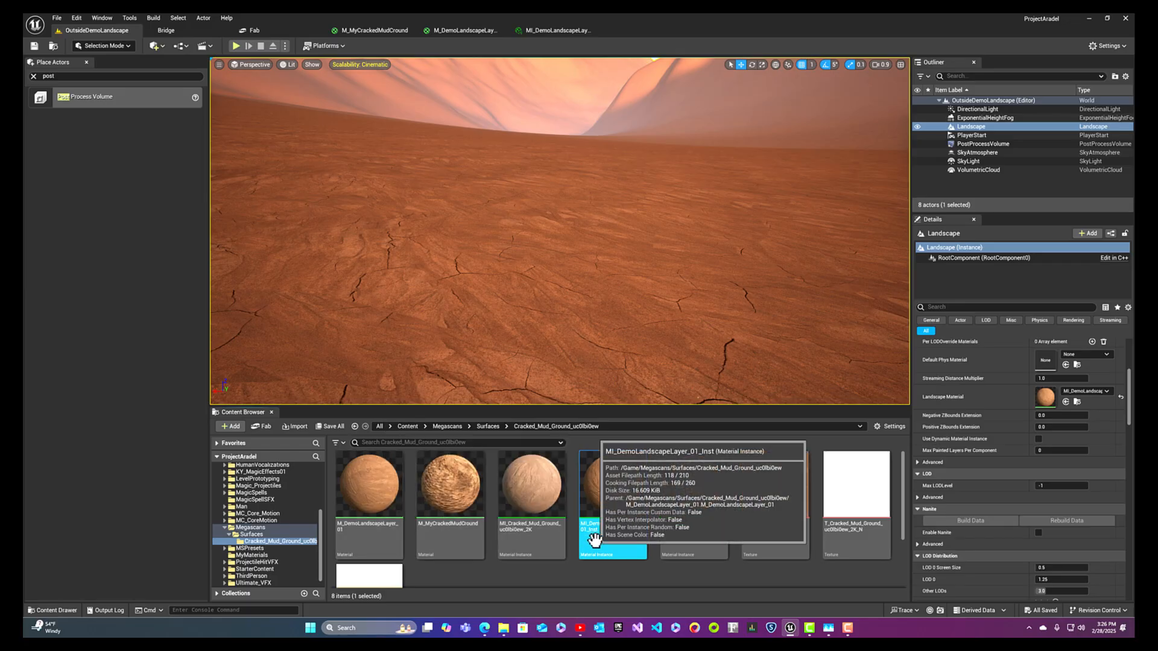
left_click(377, 531)
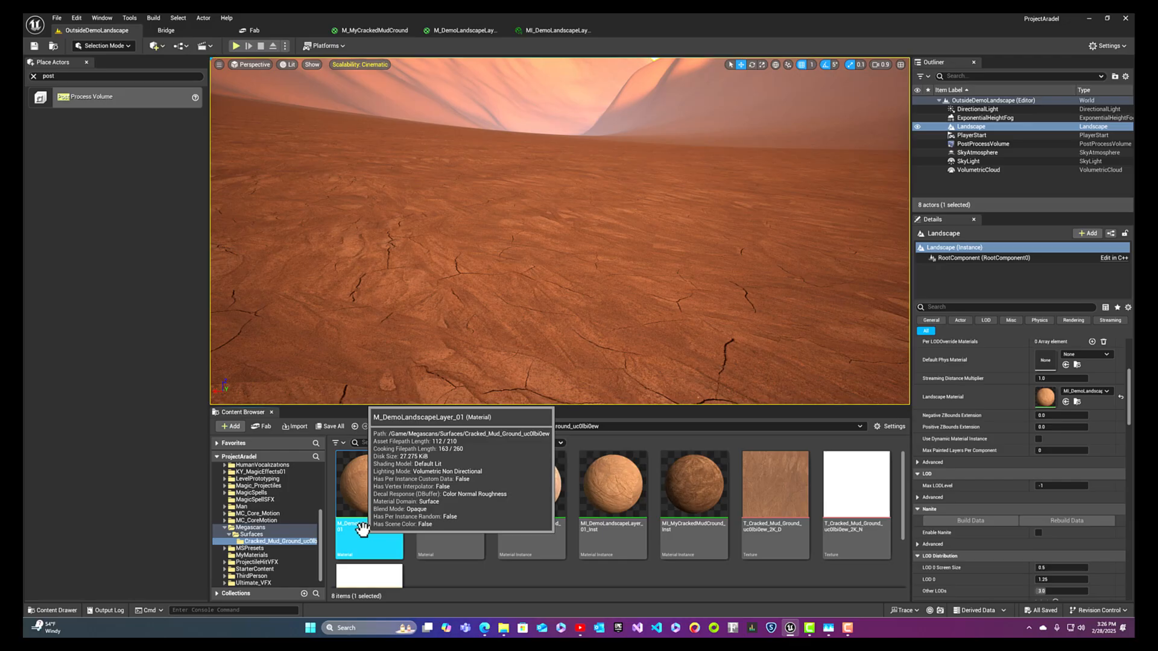
mouse_move(362, 529)
left_mouse_down()
mouse_move(819, 413)
mouse_move(1043, 398)
left_mouse_up()
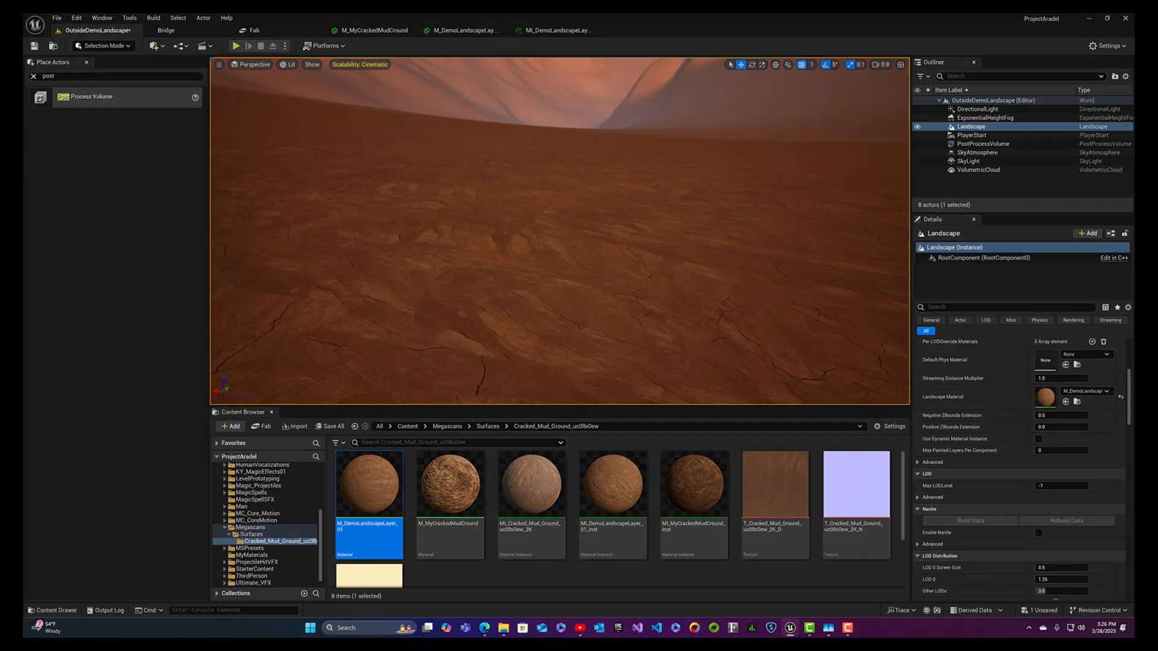
right_click_drag(559, 231, 559, 295)
key("s")
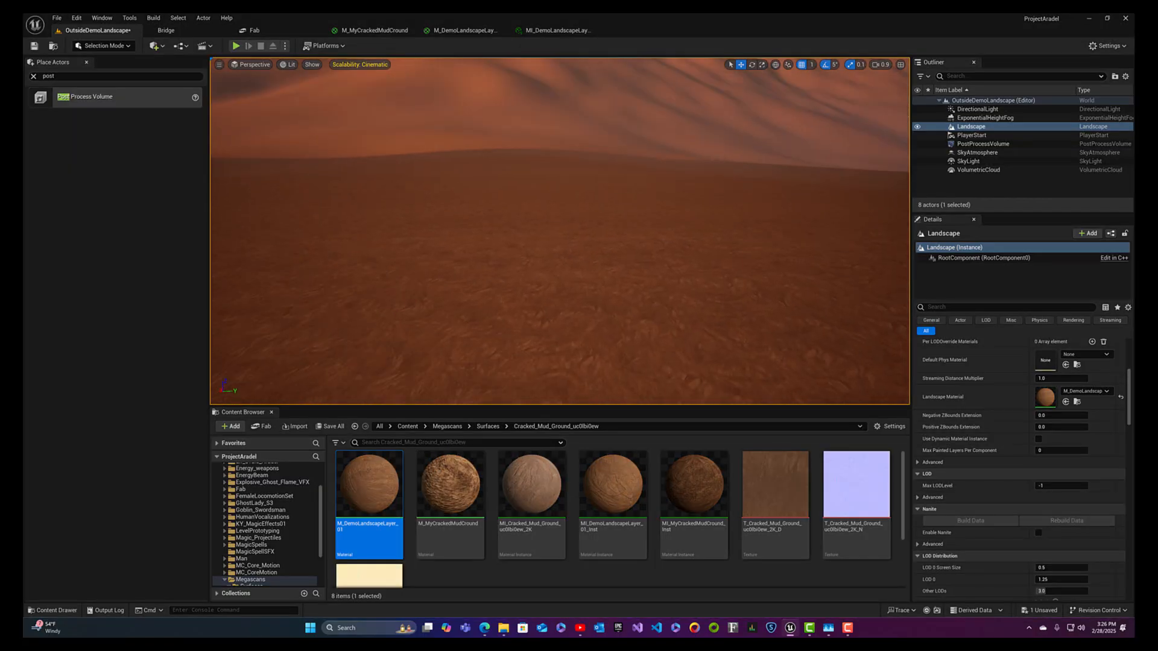
right_click_drag(559, 231, 643, 246)
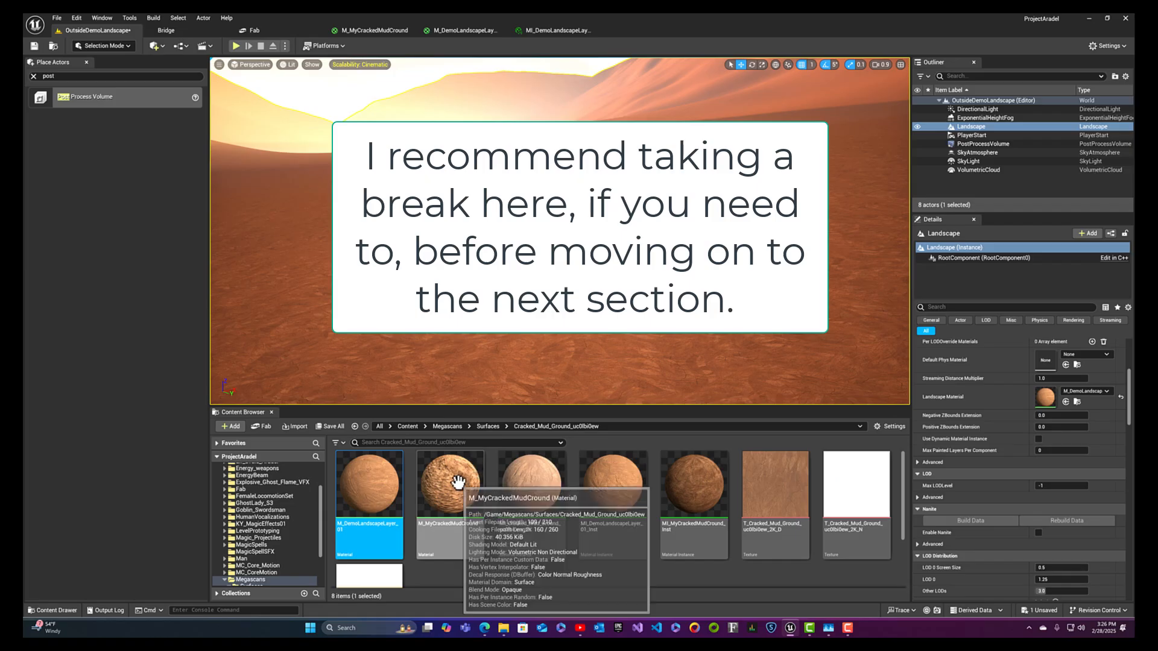
- Open the M_DemoLandscapeLayer_01 material graph and add a Texture Sample node in the empty area left of the Landscape Coords node
double_click(365, 531)
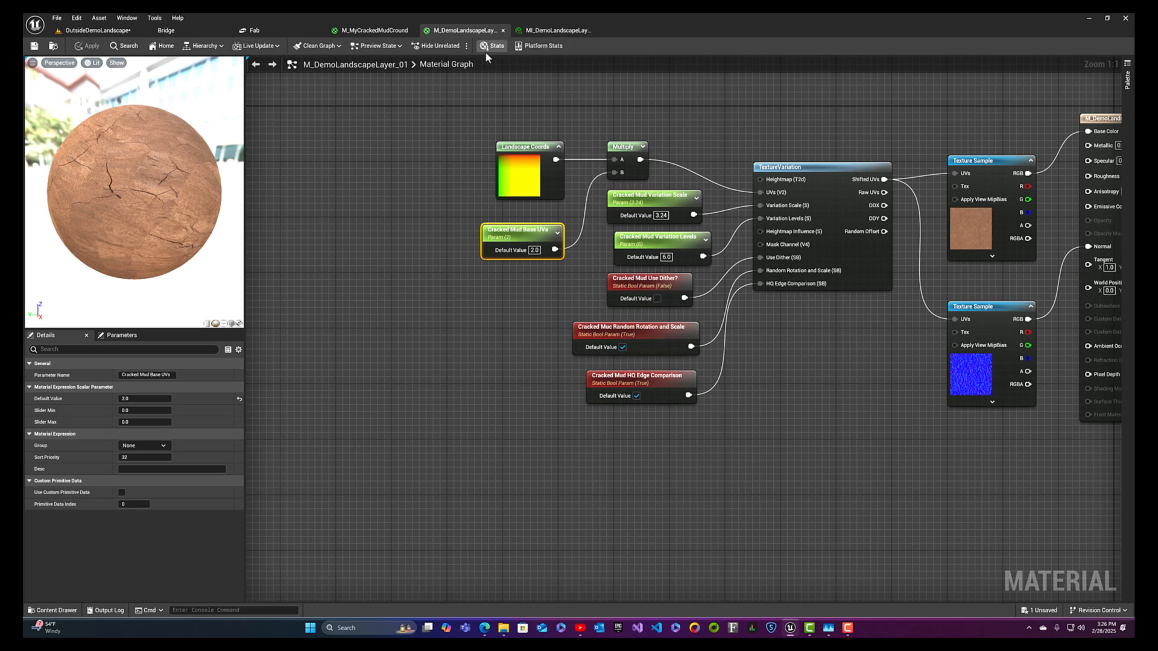
right_click(510, 125)
left_click(641, 98)
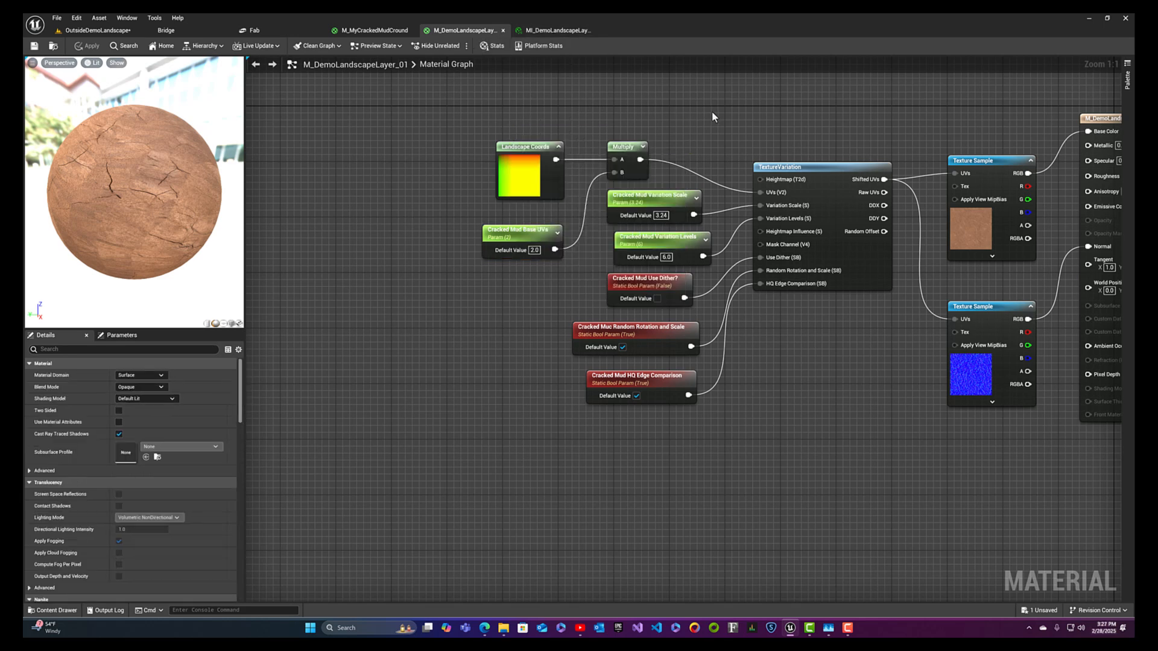
right_click_drag(712, 111, 606, 189)
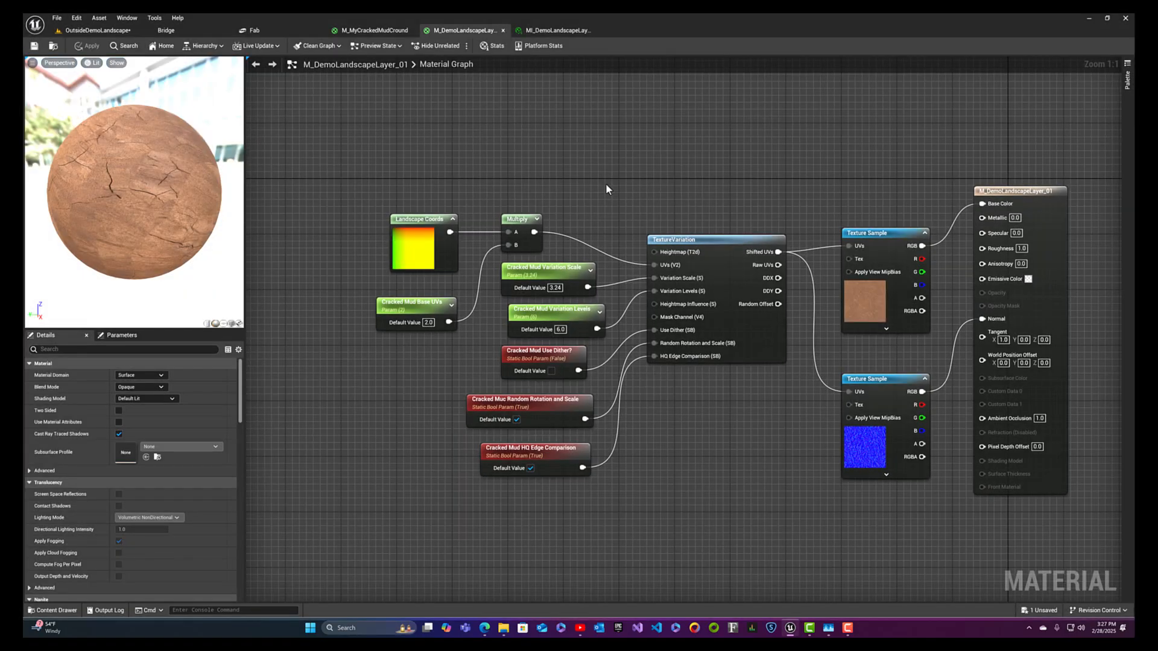
right_click_drag(527, 179, 782, 173)
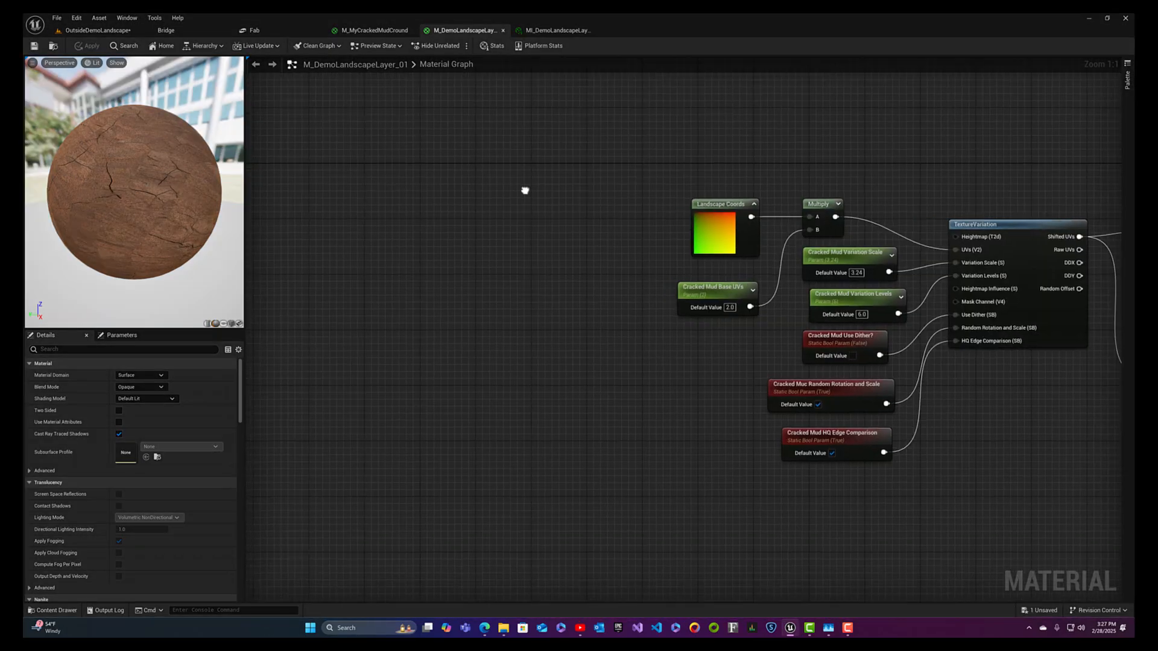
right_click_drag(525, 189, 585, 192)
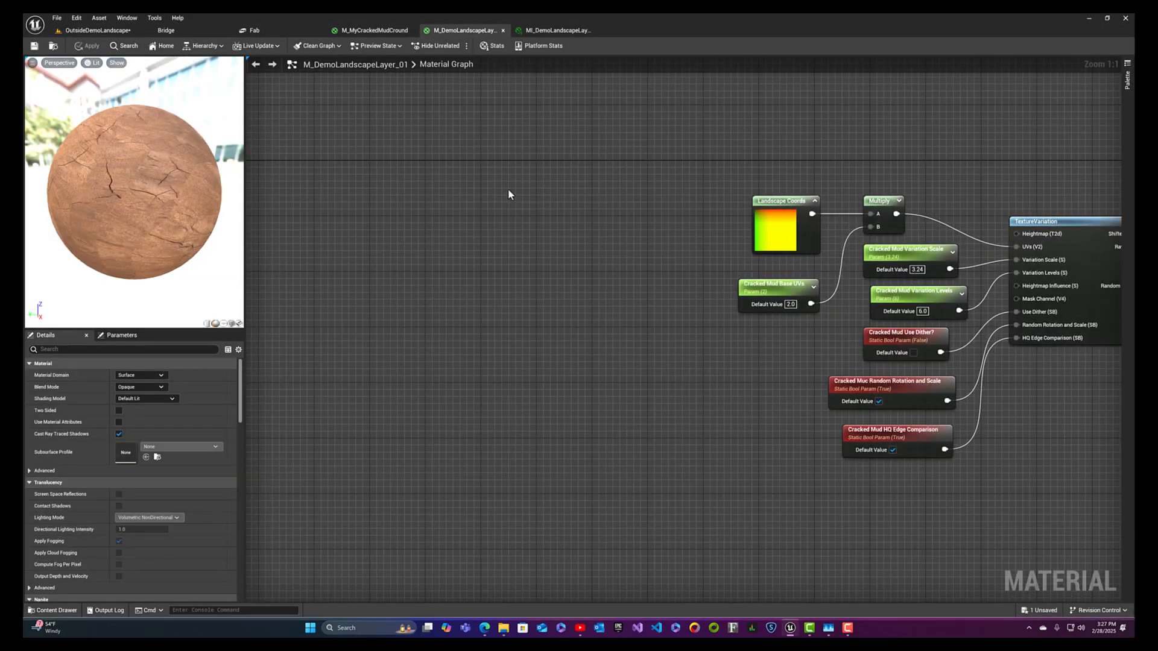
right_click_drag(488, 191, 514, 190)
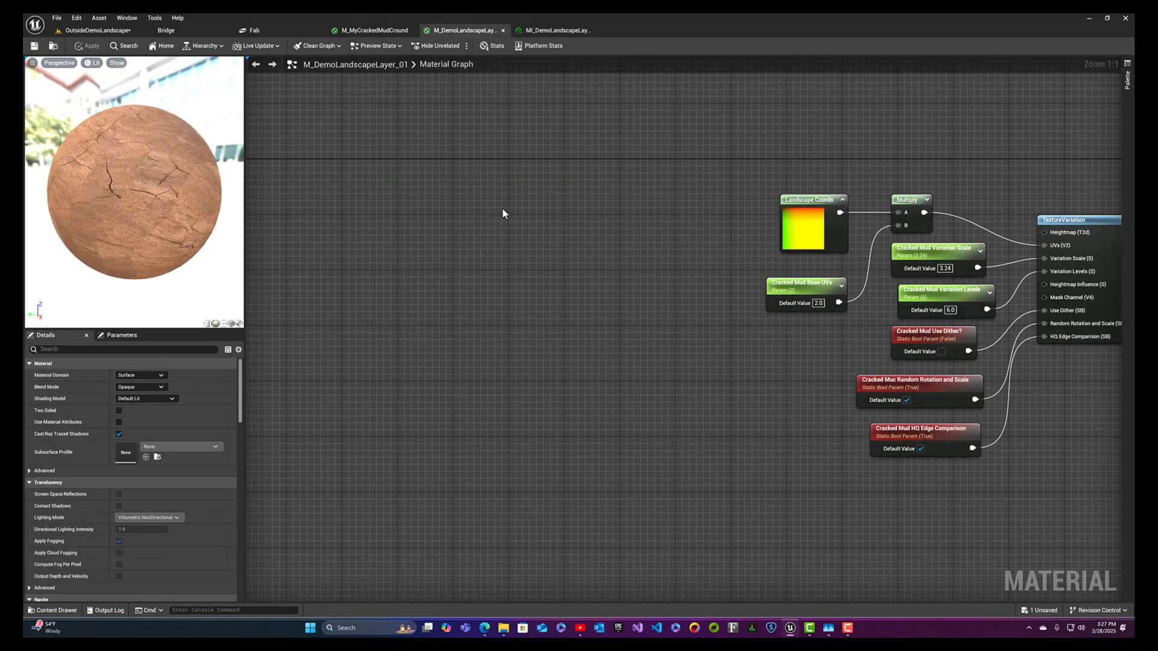
left_click(502, 209)
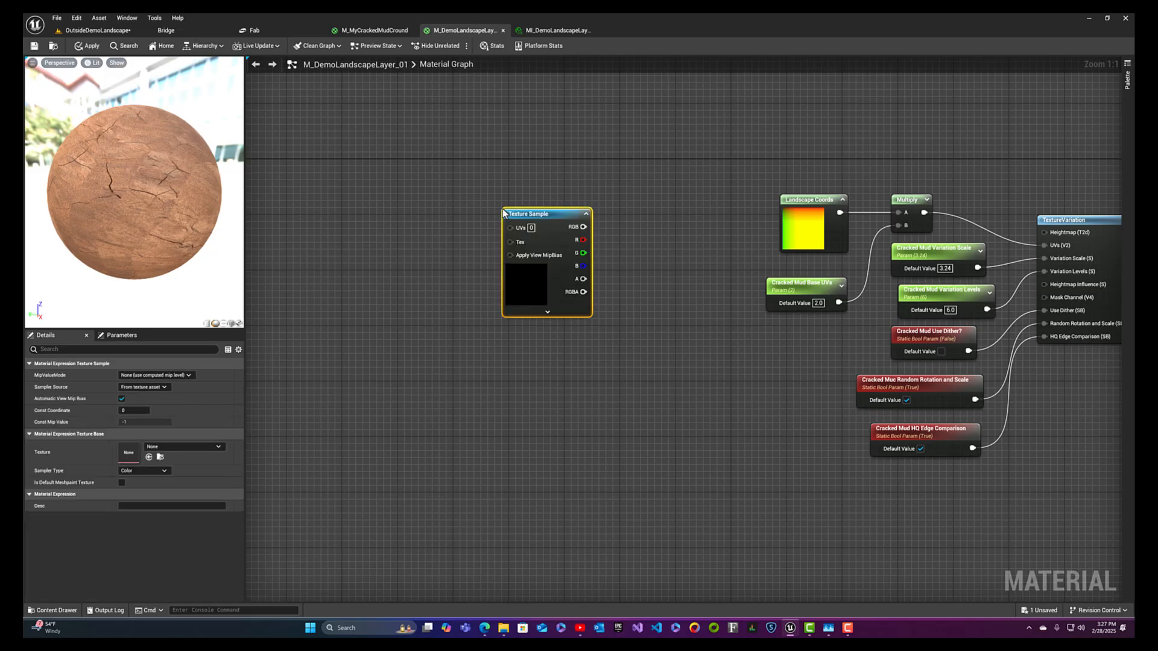
left_click_drag(555, 215, 541, 167)
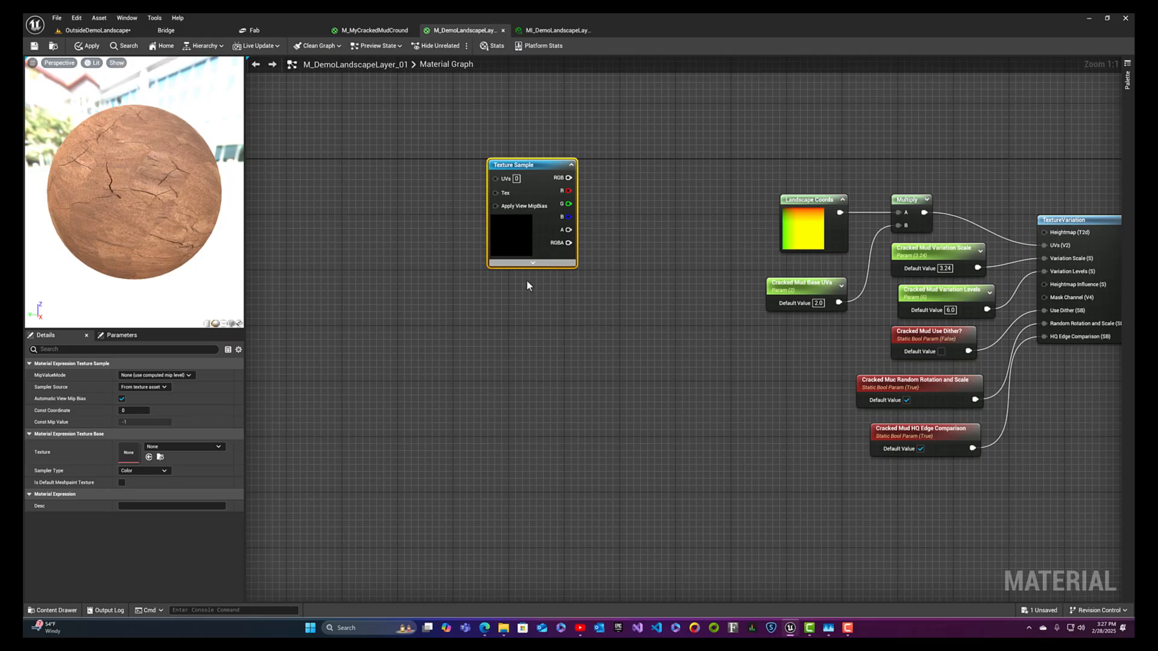
- Add two more Texture Sample nodes, align all three in a column, and shift the column away from the existing Landscape Coords node
left_click(504, 313)
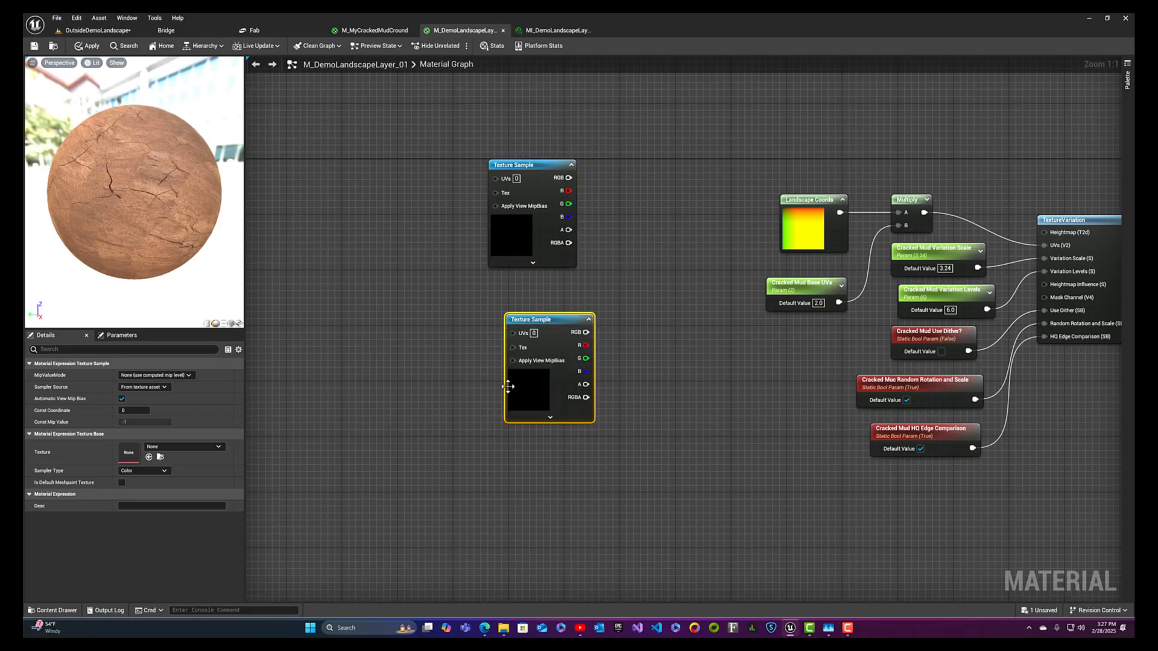
left_click(524, 457)
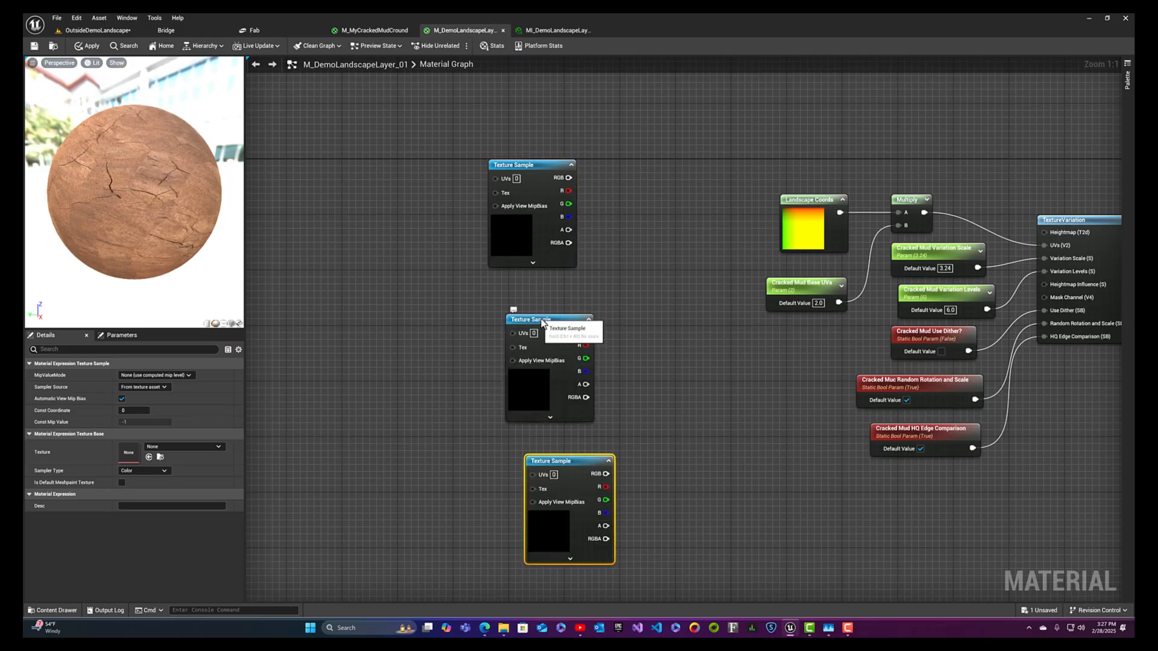
left_click_drag(548, 322, 530, 320)
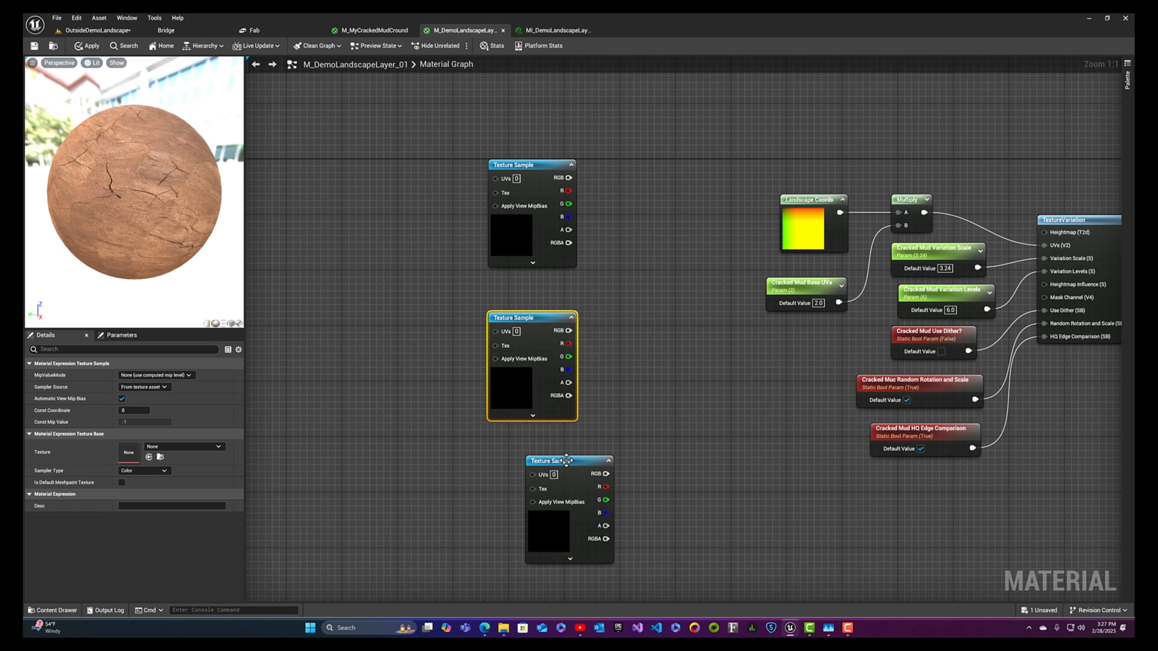
left_click_drag(566, 461, 535, 469)
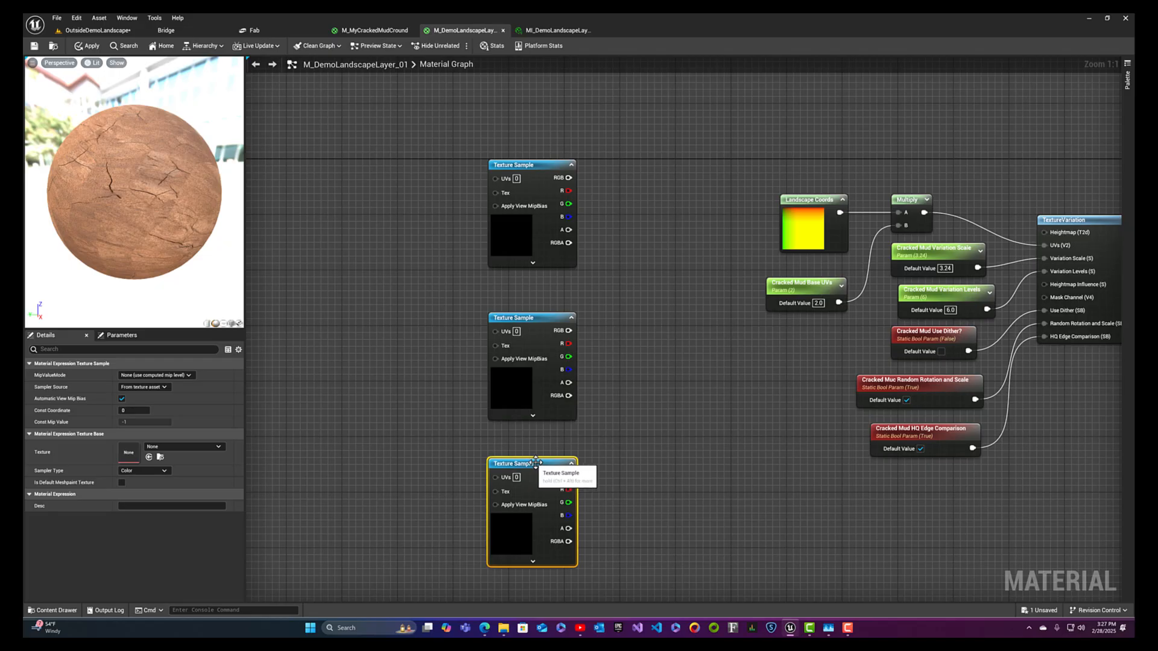
left_click_drag(612, 240, 488, 457)
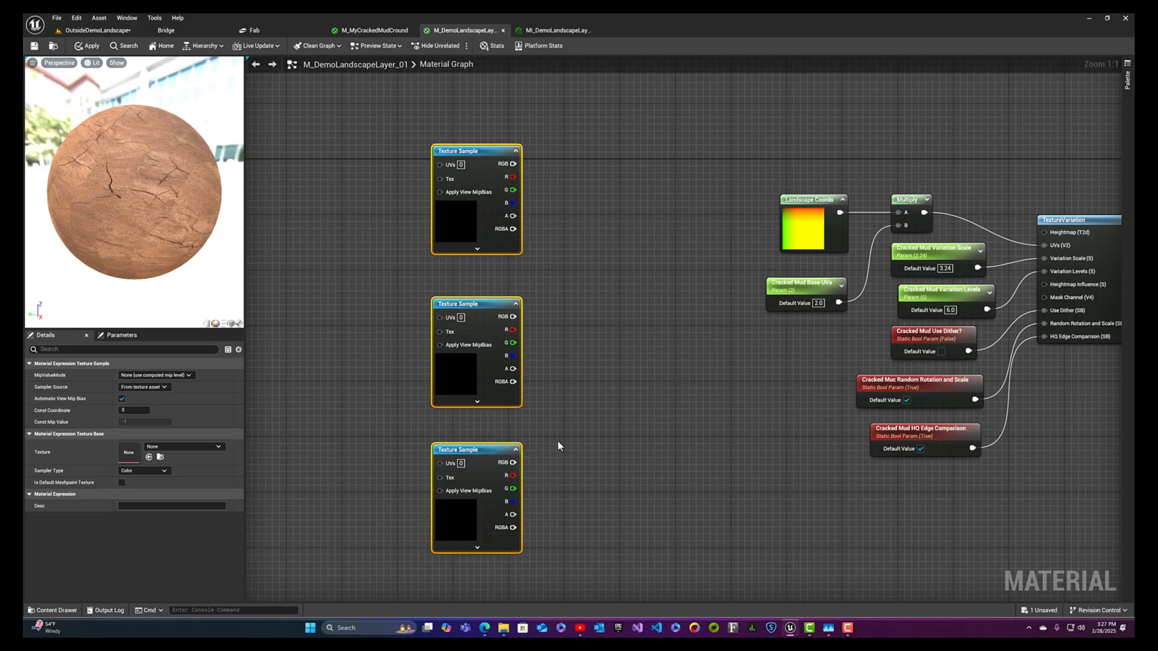
right_click_drag(557, 440, 718, 476)
left_click(568, 266)
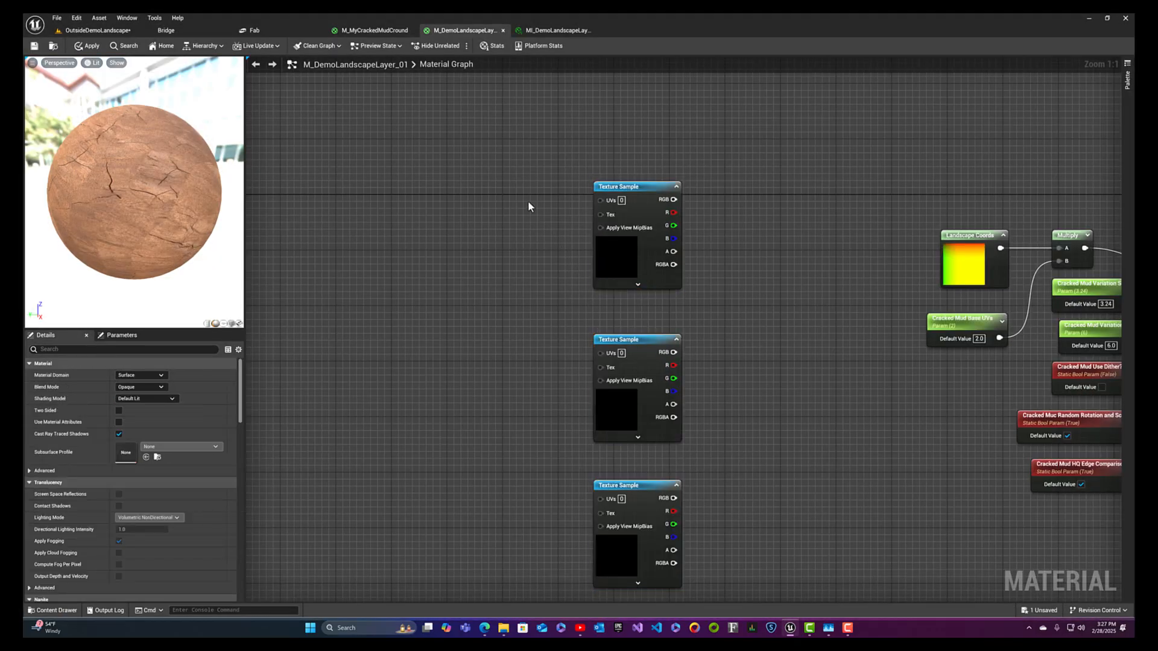
- Add a LandscapeLayerCoords node and duplicate it twice, placing one copy ahead of each Texture Sample
right_click(446, 196)
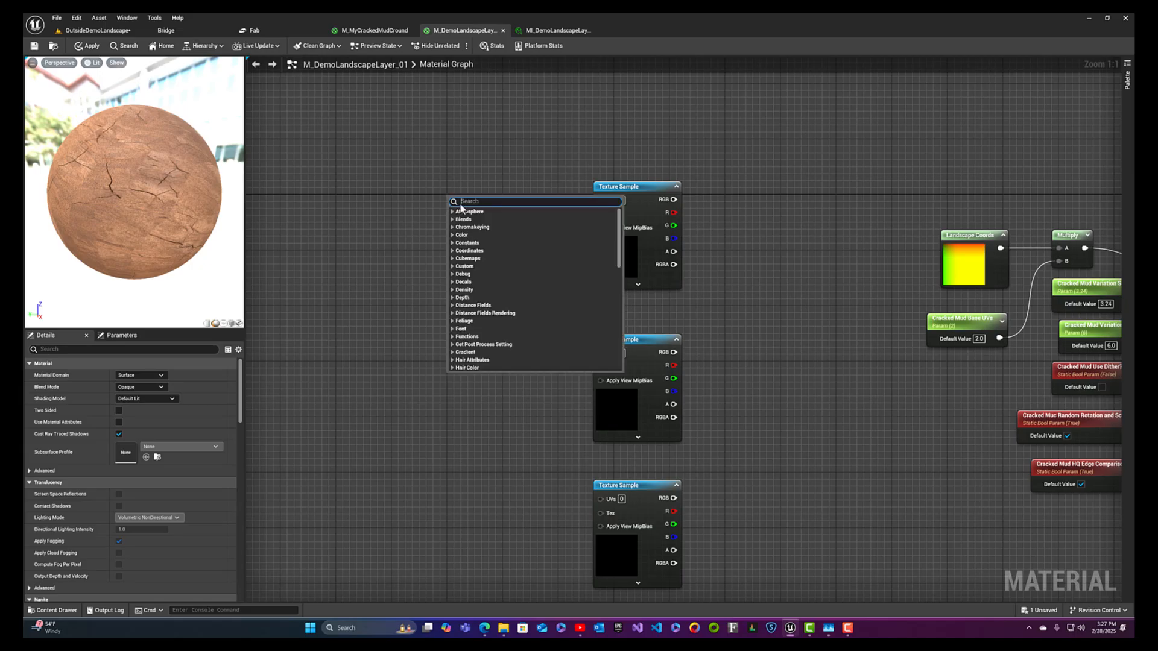
type("landsc")
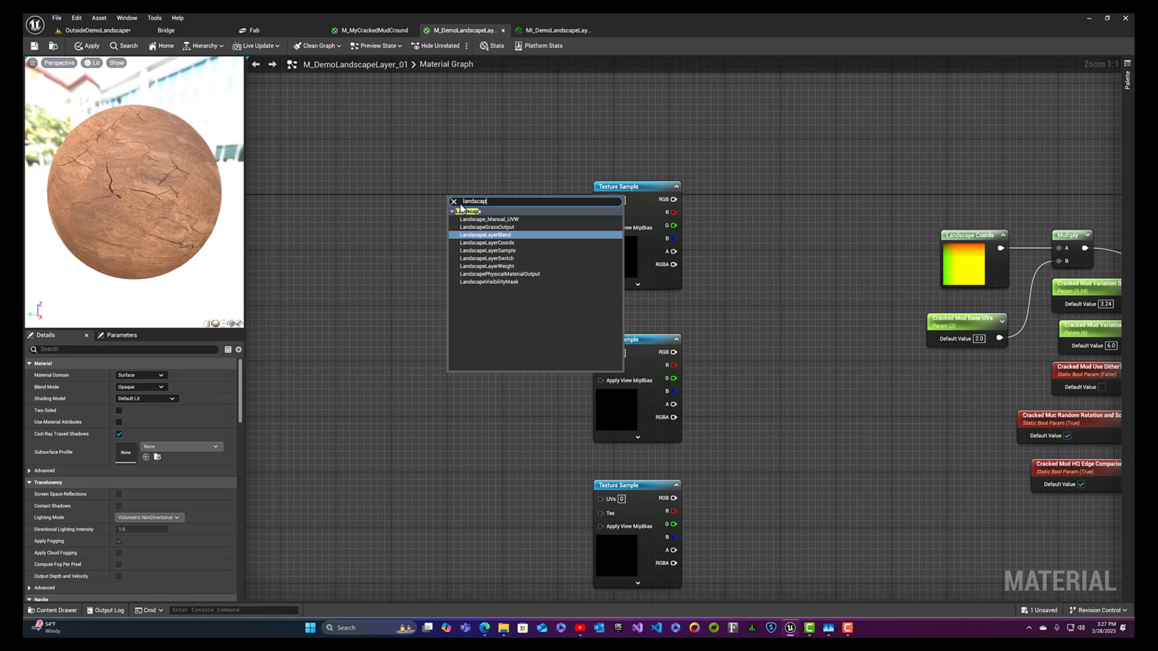
type("ap")
left_click(486, 243)
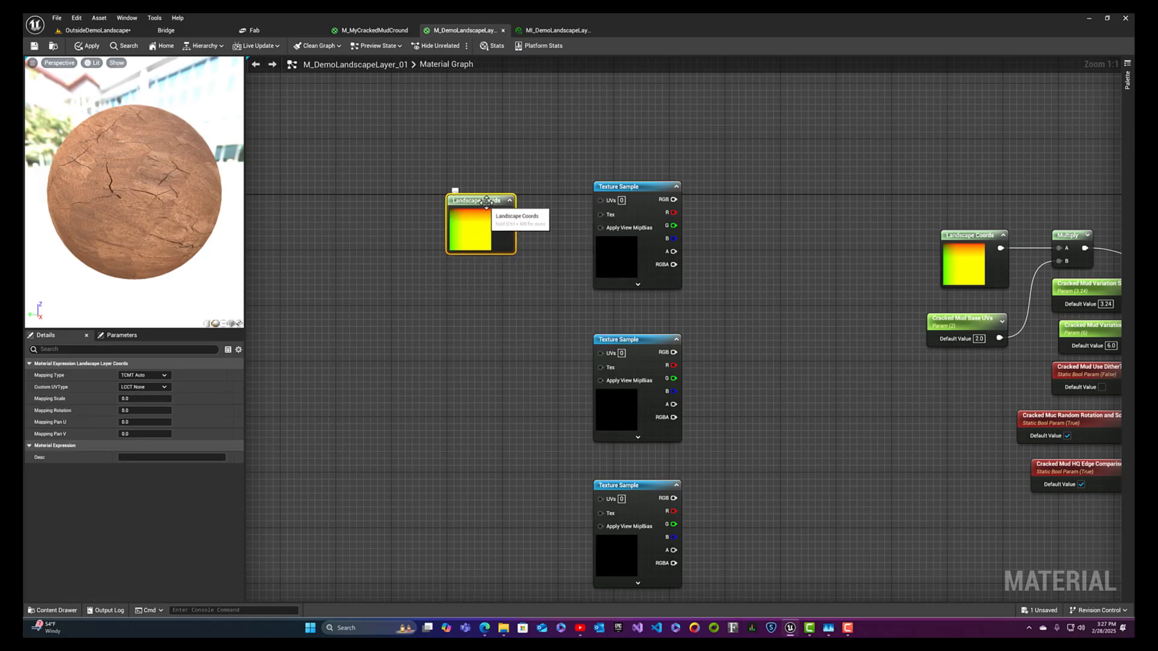
left_click_drag(478, 205, 407, 503)
key("ctrl+d")
key("ctrl+d")
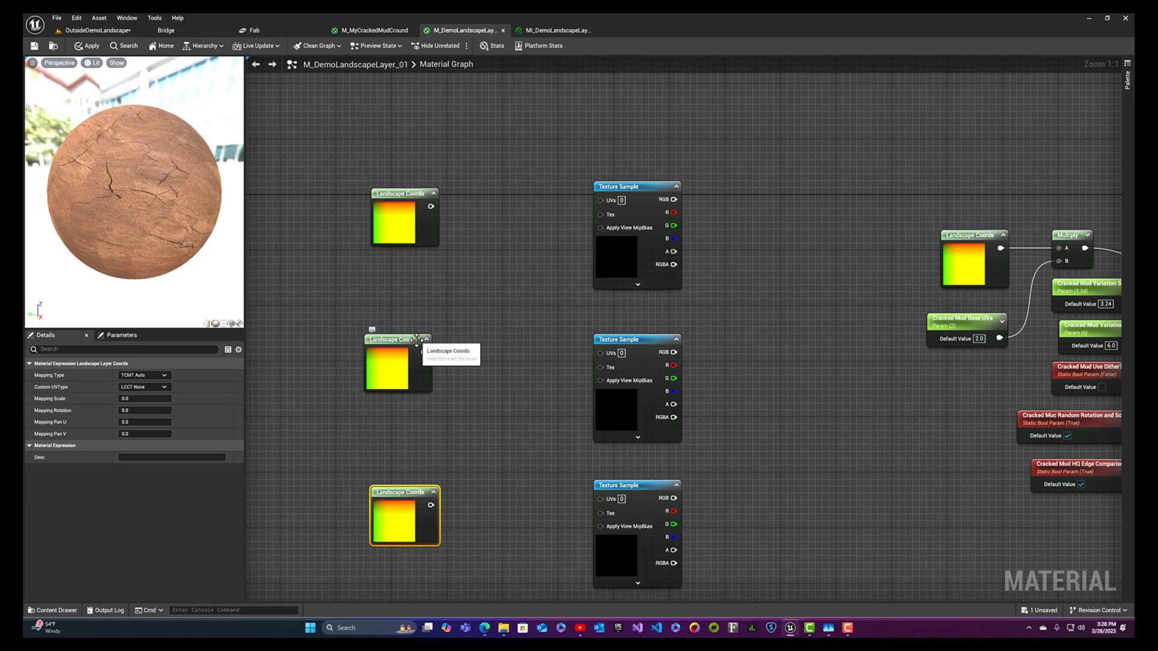
left_click_drag(406, 495, 392, 496)
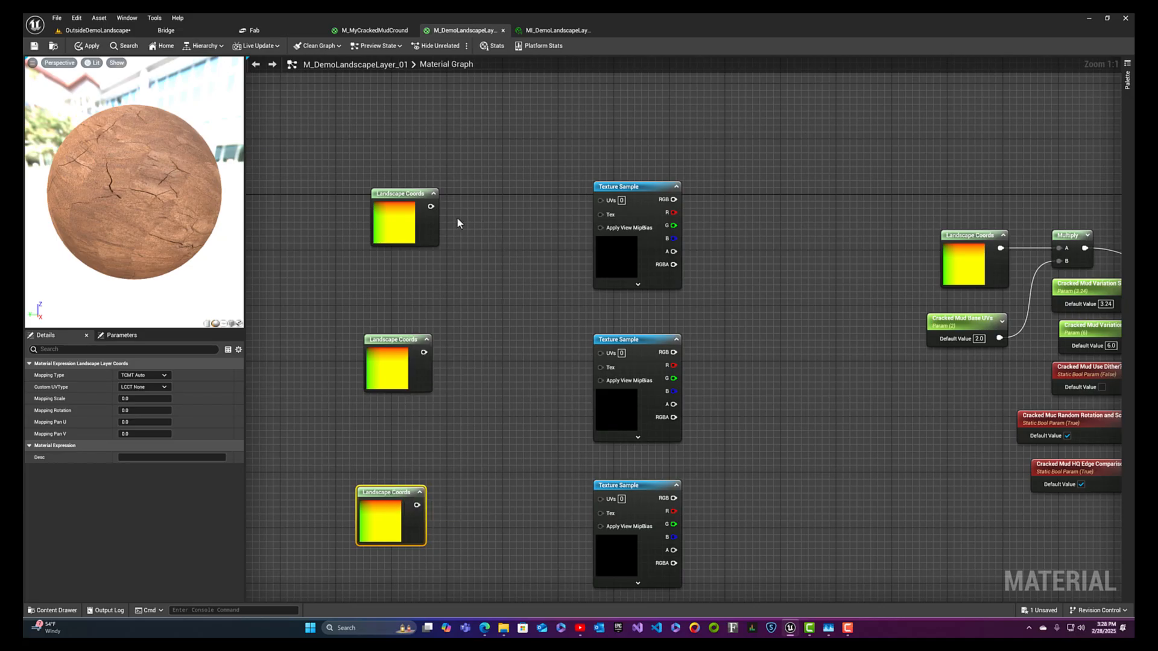
- Add three Multiply nodes and place one between each Landscape Coords node and its Texture Sample
left_click(477, 219)
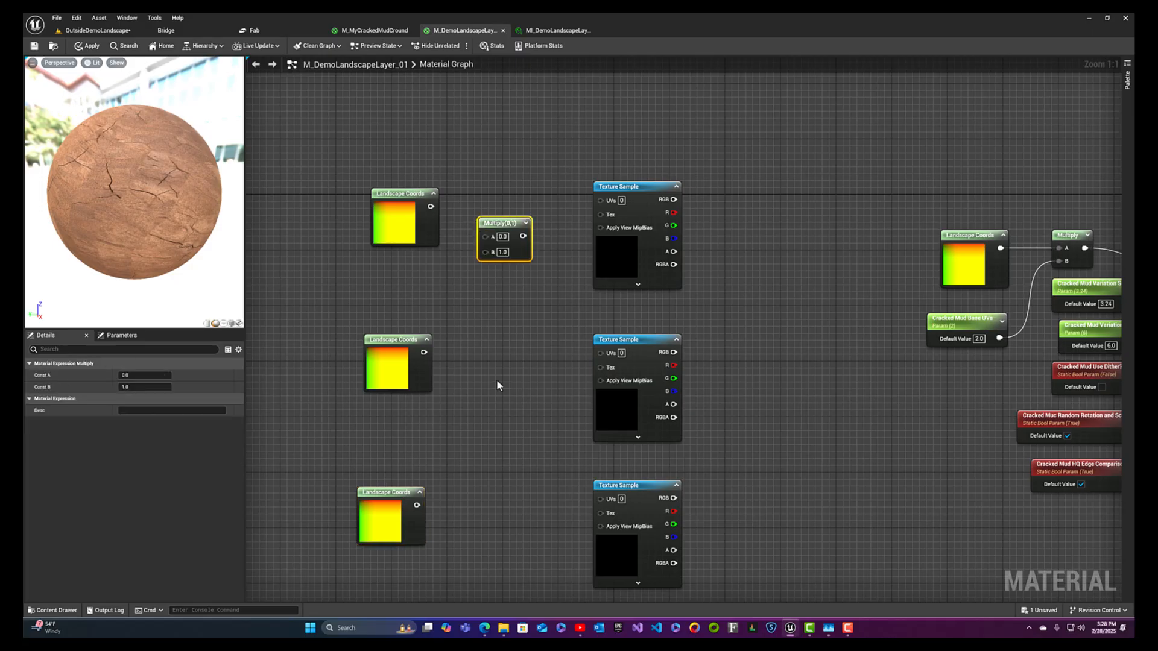
left_click(483, 352)
left_click(483, 352)
left_click(478, 490)
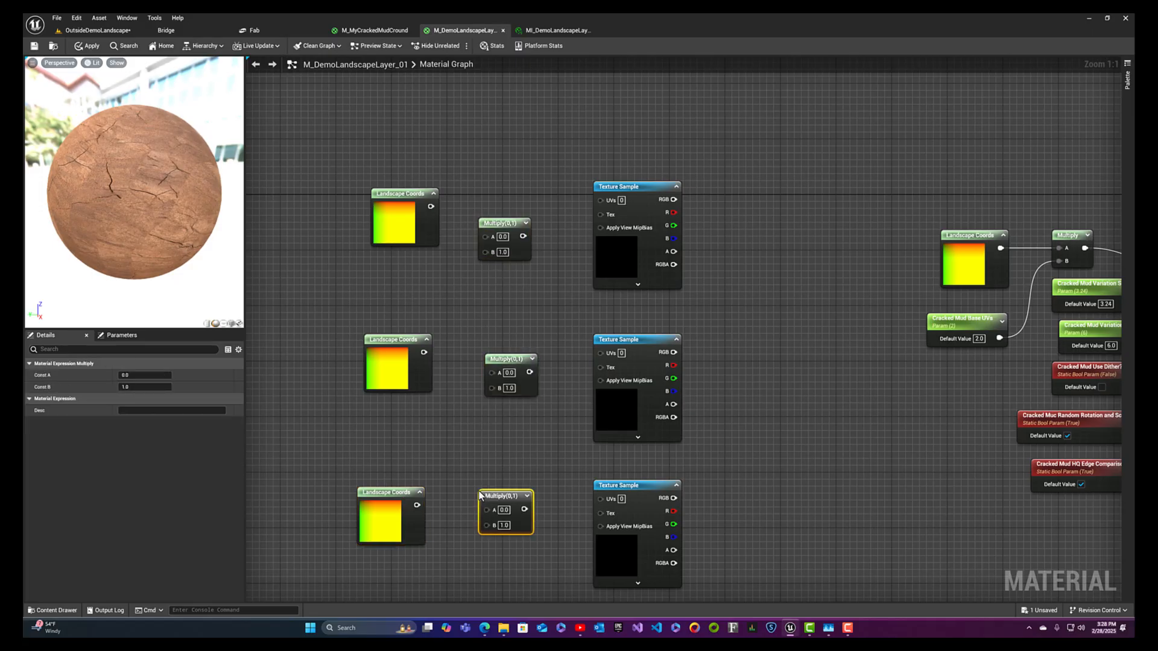
left_click_drag(504, 223, 509, 193)
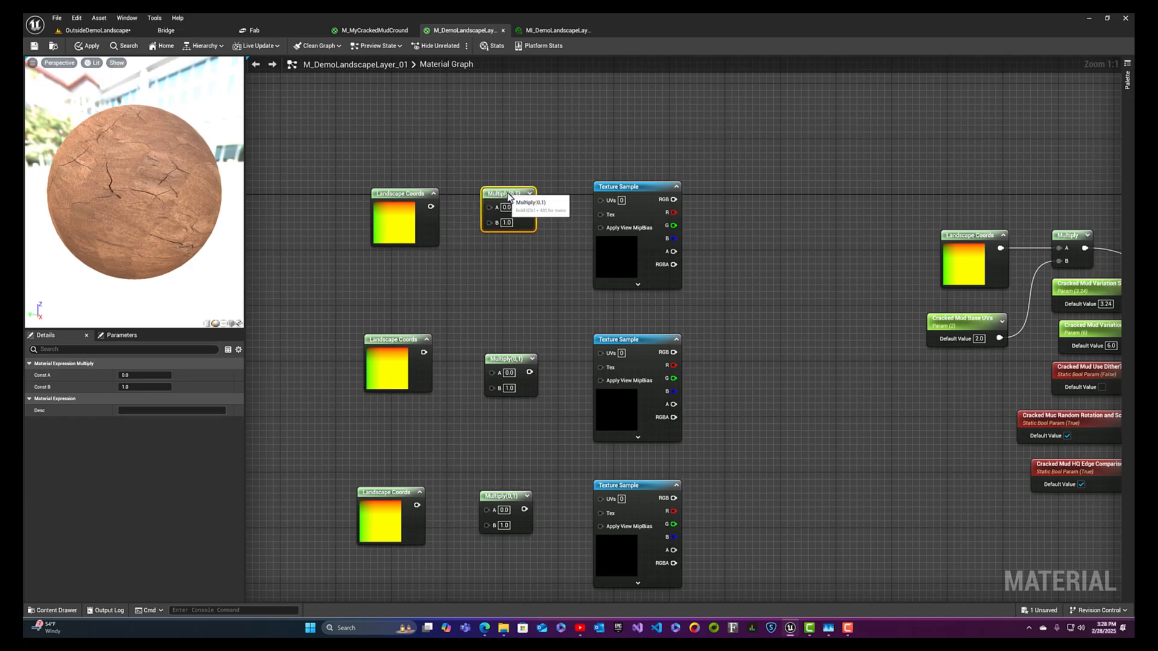
left_click_drag(511, 362, 500, 342)
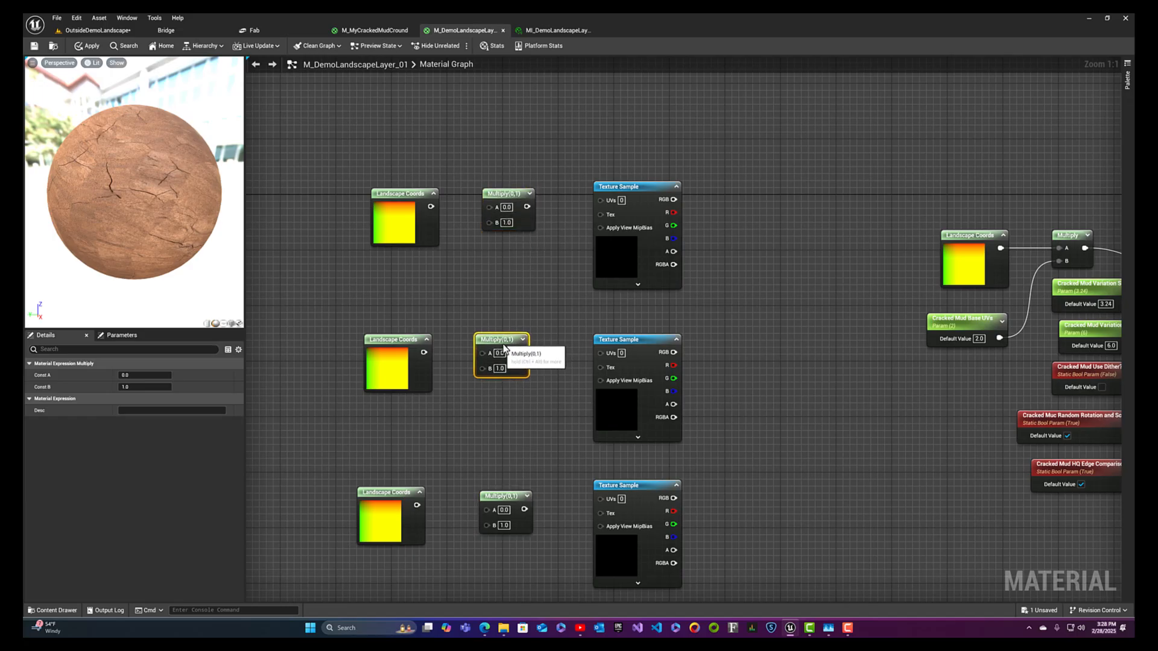
left_click_drag(505, 497, 495, 503)
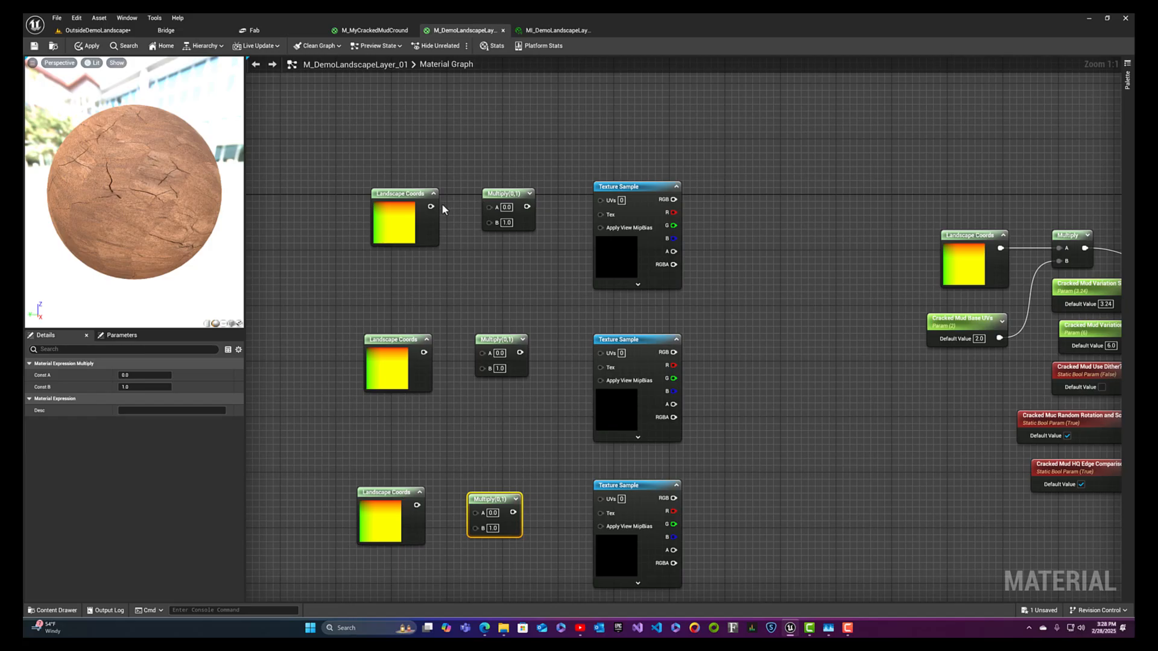
- Connect the upper Landscape Coords to its Multiply's A input and a new Constant node to B, placing the constant beneath them
left_click_drag(430, 206, 489, 208)
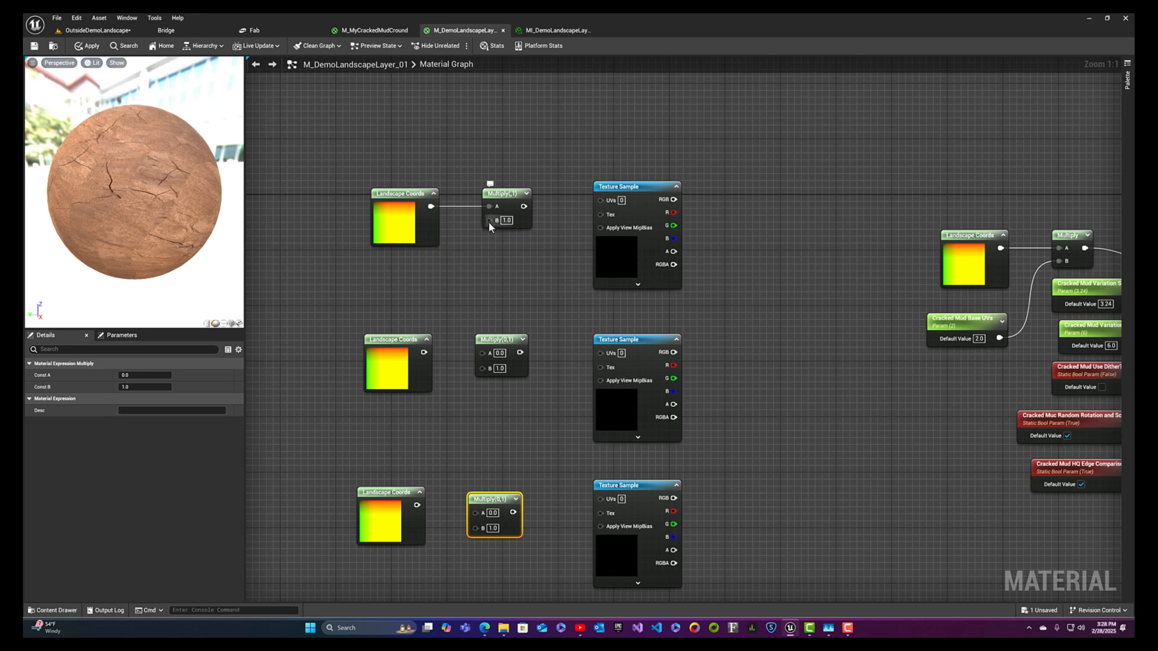
left_click(454, 252)
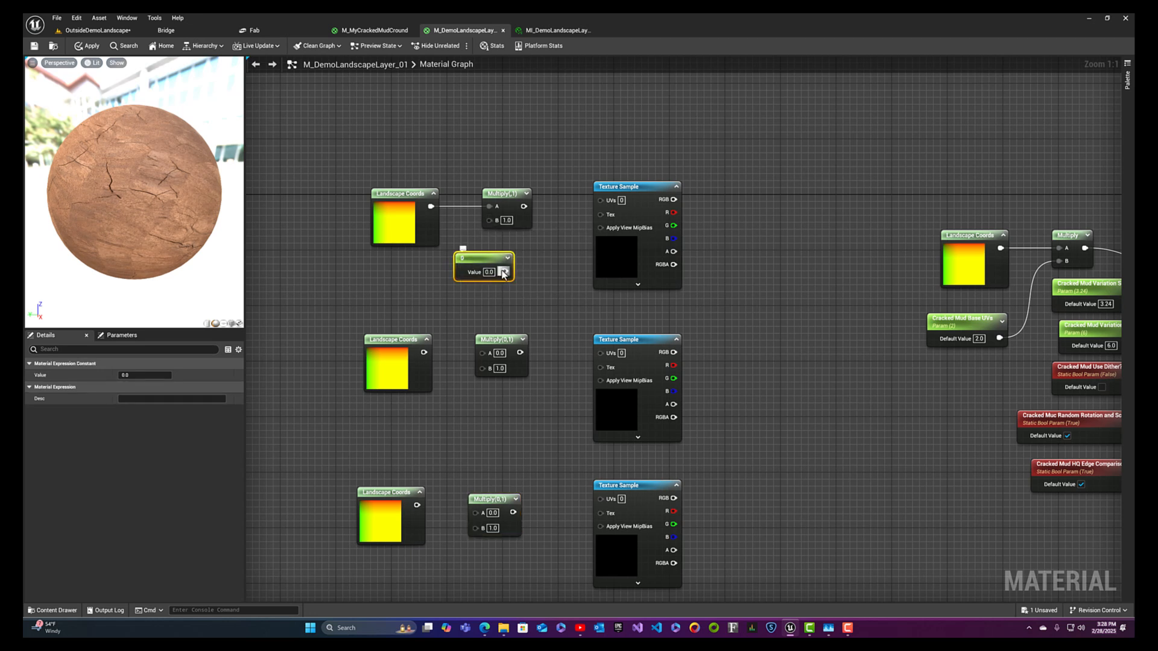
left_click_drag(507, 264, 489, 220)
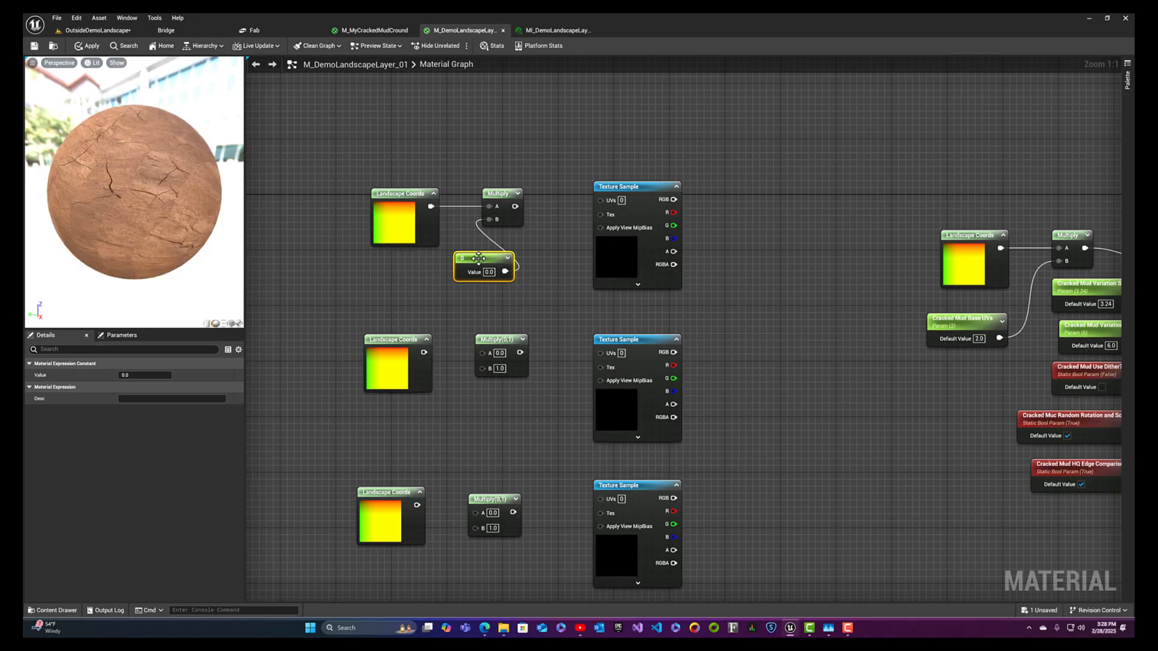
left_click_drag(481, 261, 461, 266)
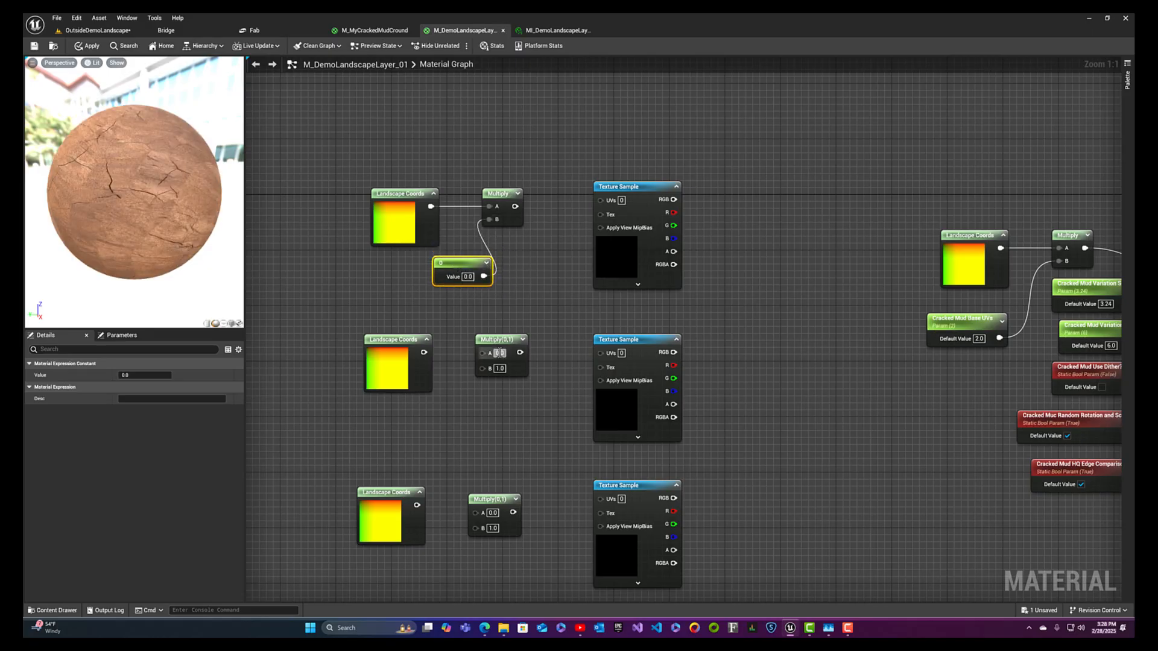
- In the middle and lower rows, add a Constant wired to each Multiply's B input and connect each Landscape Coords to A
left_click(448, 414)
left_click_drag(500, 433, 480, 353)
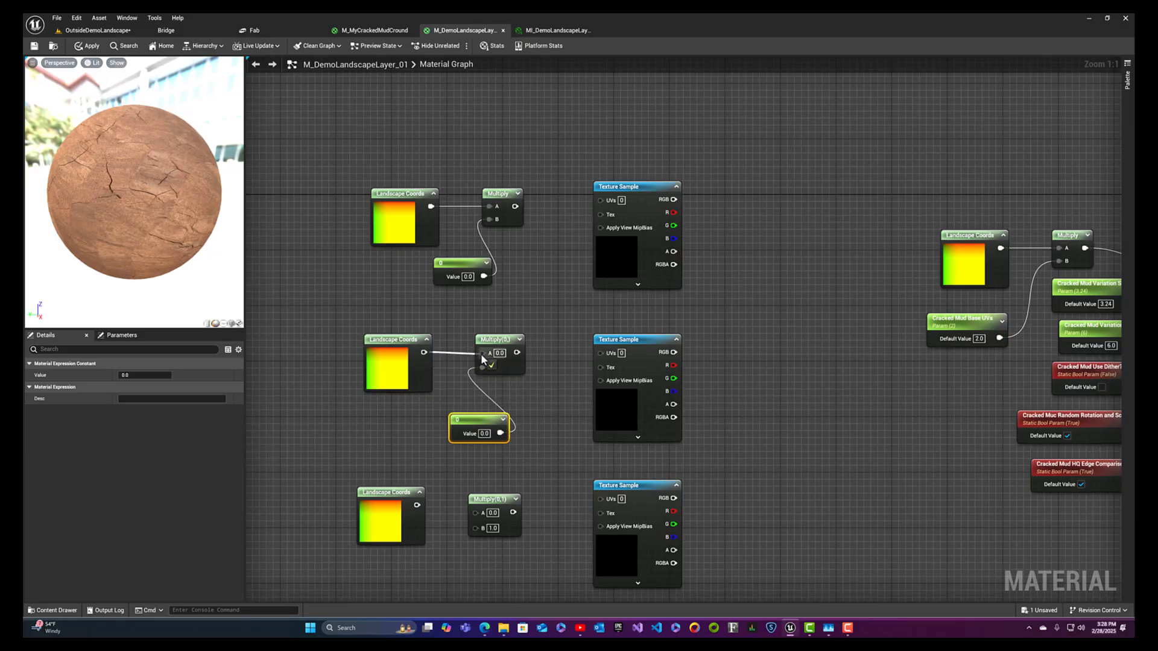
right_click_drag(449, 476, 454, 346)
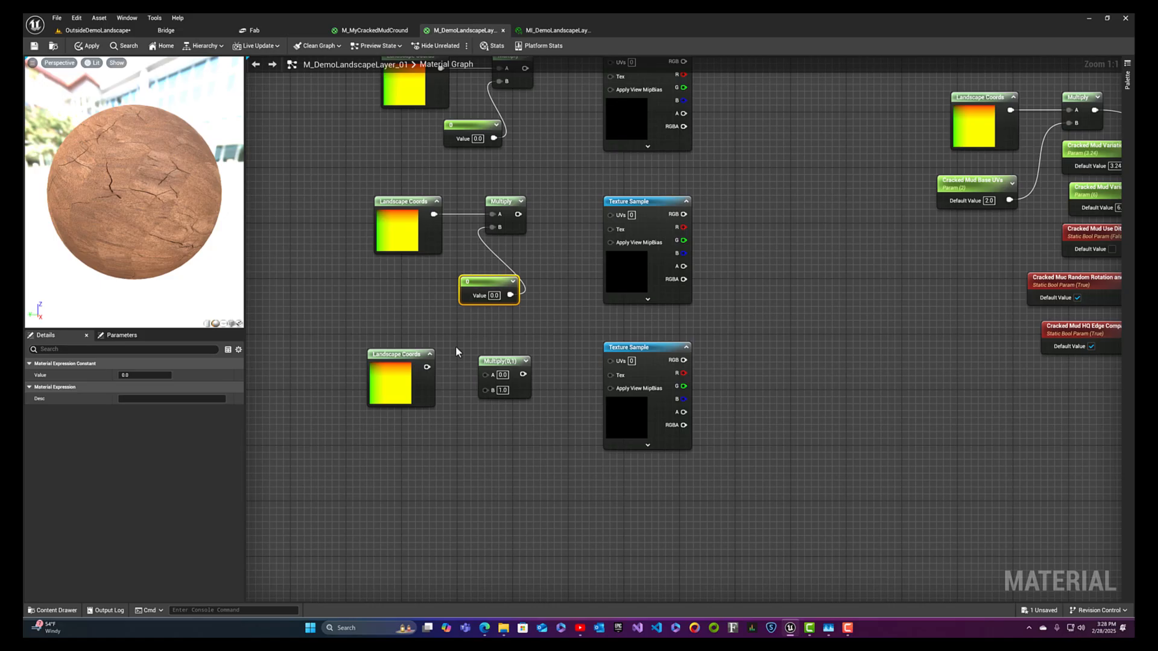
left_click(434, 449)
left_click_drag(487, 462, 486, 390)
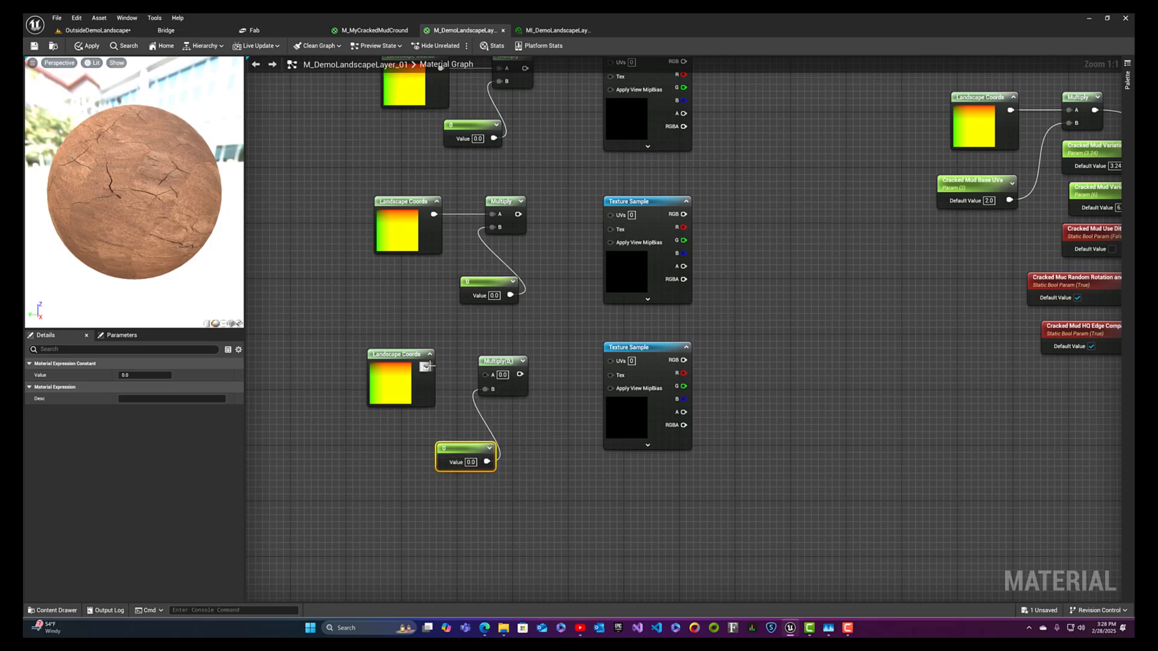
left_click_drag(427, 367, 486, 375)
left_click(499, 355)
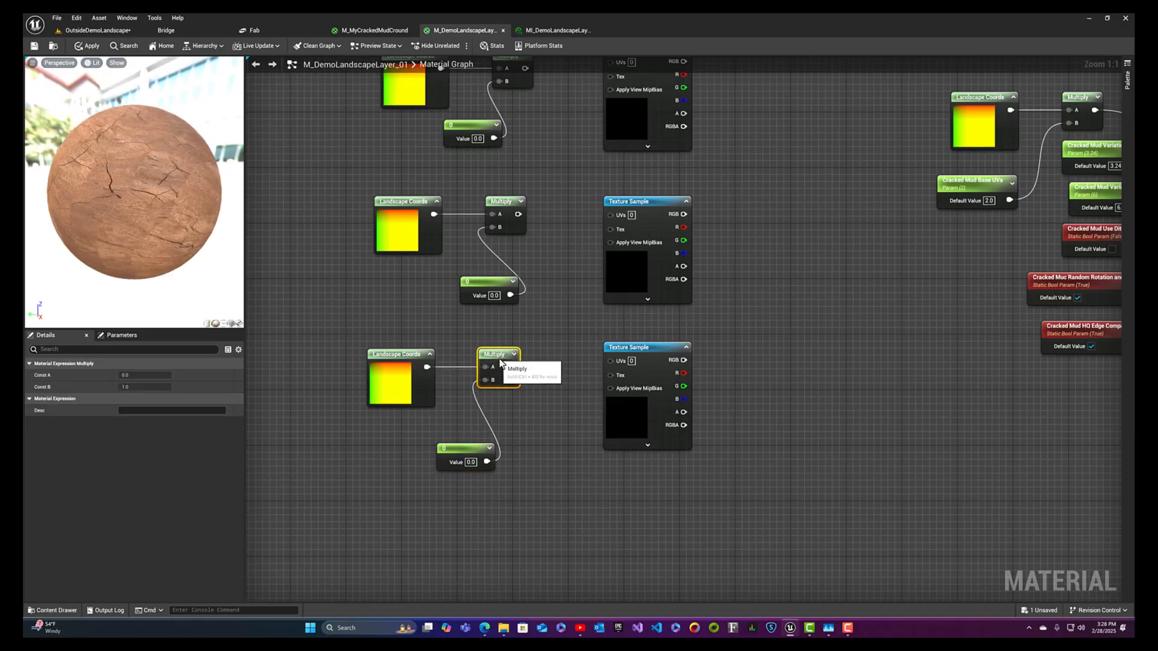
- Convert the upper row's constant to a parameter named "Cracked Mud Macro Variation Large" and place it under its Landscape Coords node
right_click_drag(549, 242, 549, 383)
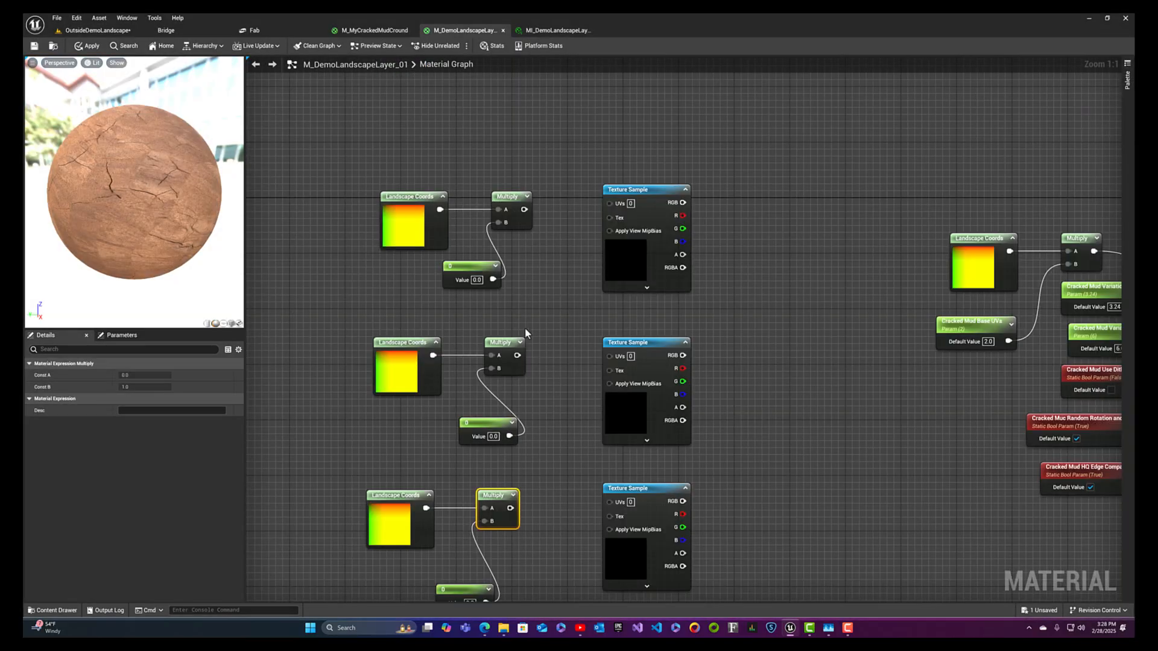
left_click(479, 267)
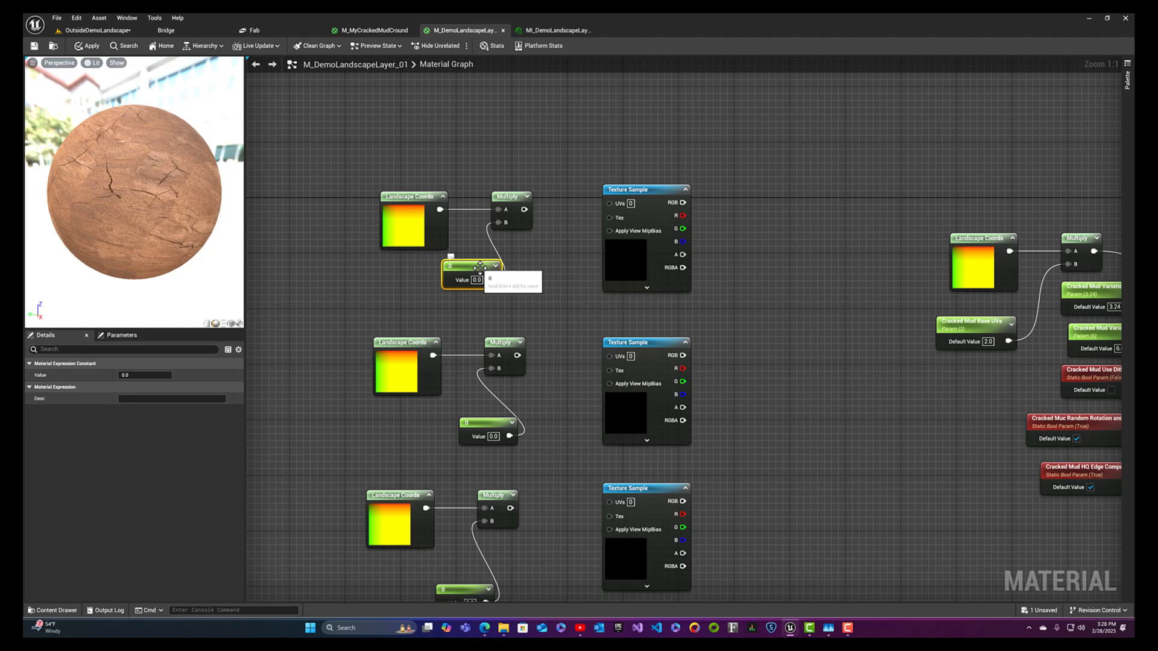
right_click(479, 267)
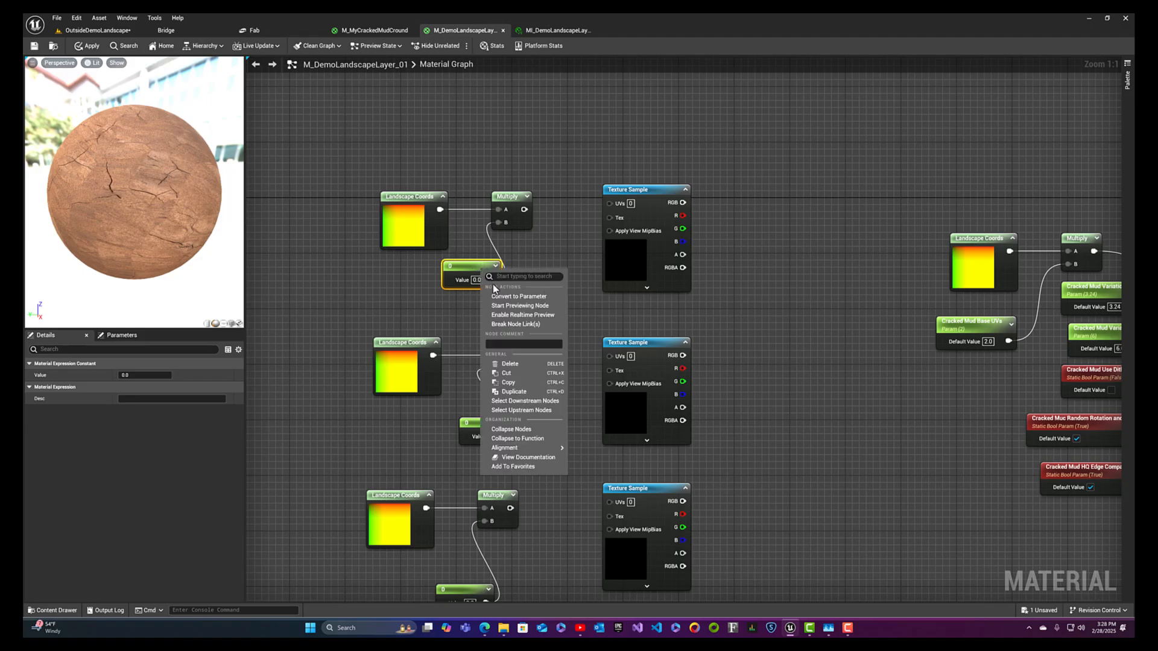
key("Escape")
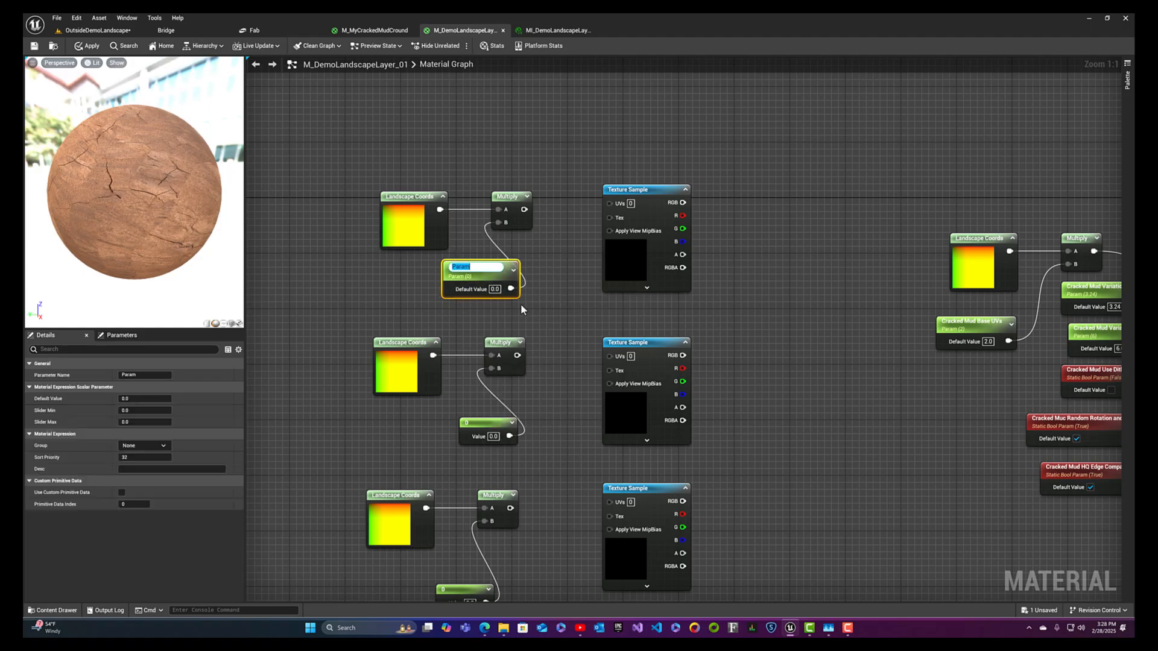
type("Cracked Mud Macro V")
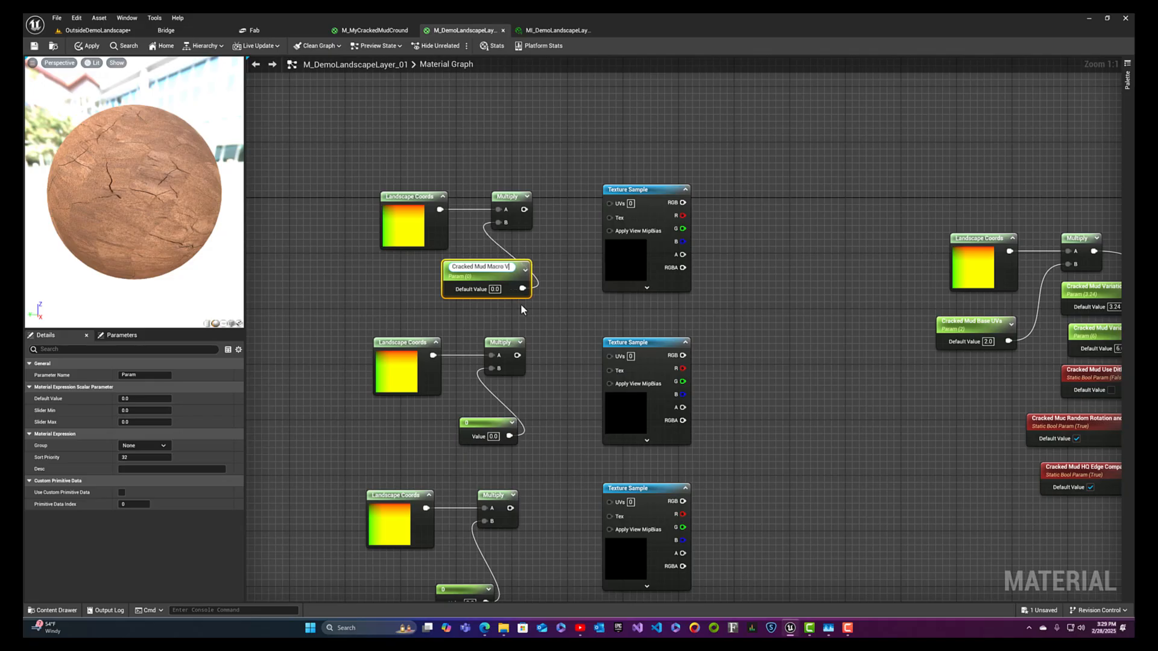
type("ariation")
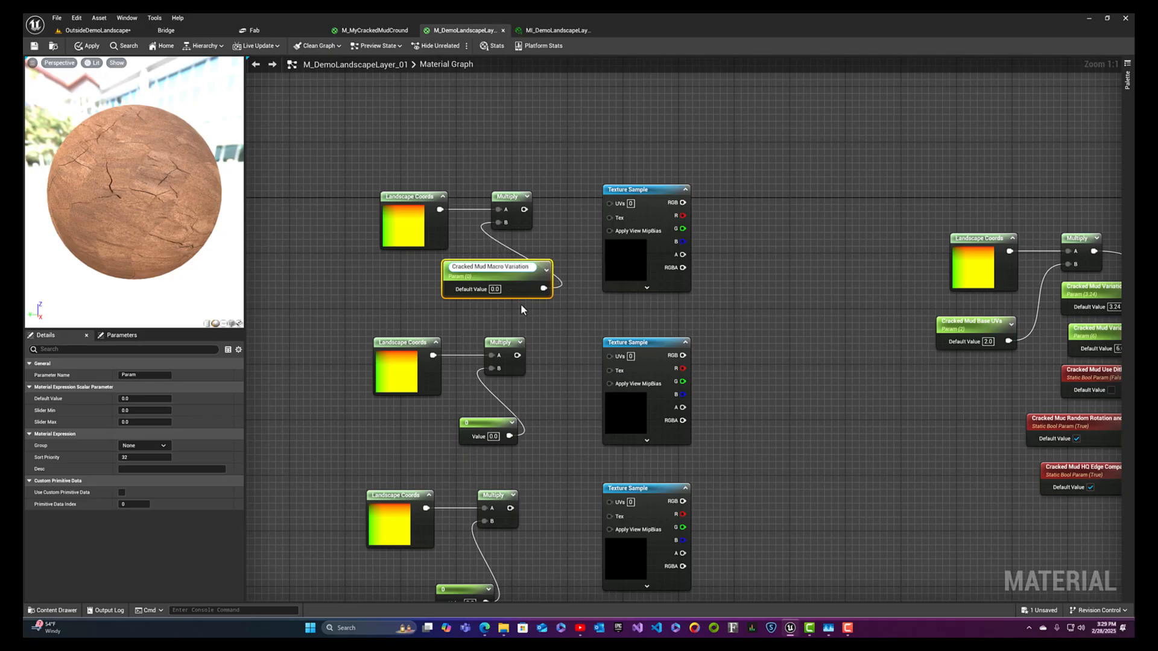
type(" Large")
key("Return")
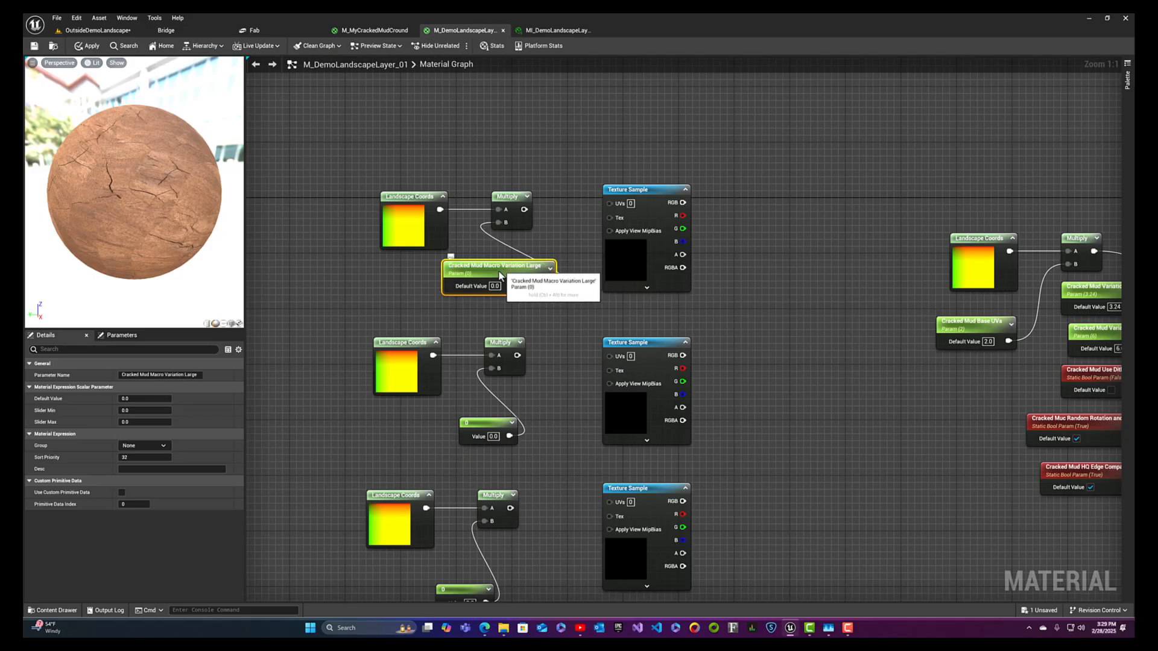
left_click_drag(507, 279, 432, 286)
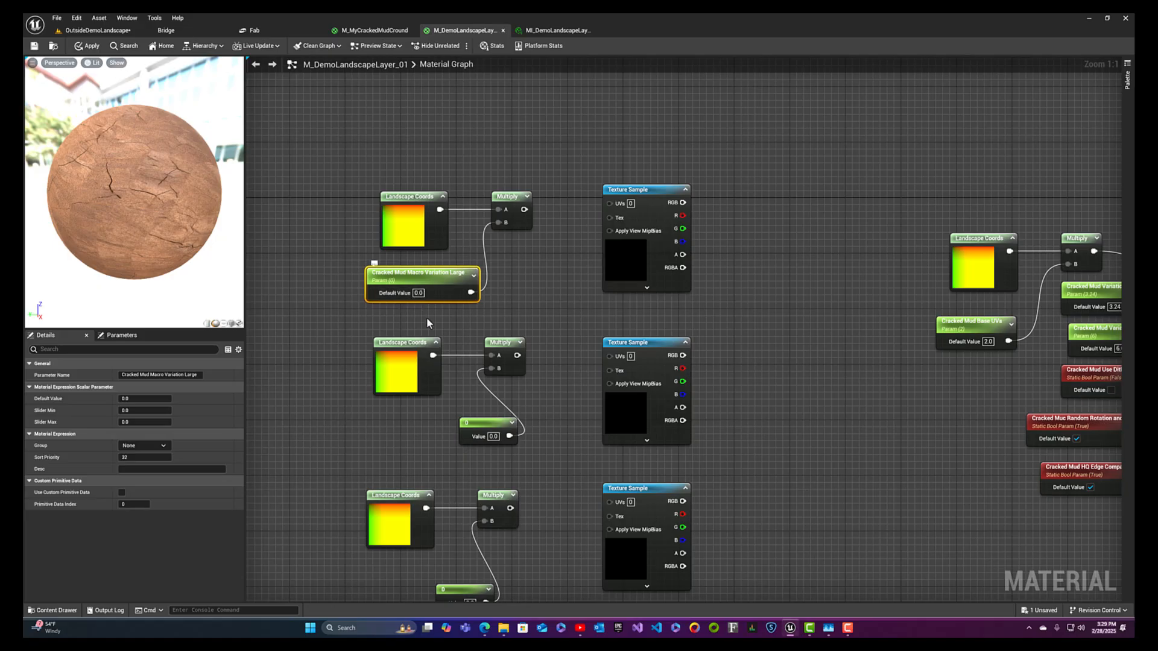
- Convert the middle row's constant to a parameter named "Cracked Mud Macro Variation Medium" and place it under its Landscape Coords node
left_click(484, 423)
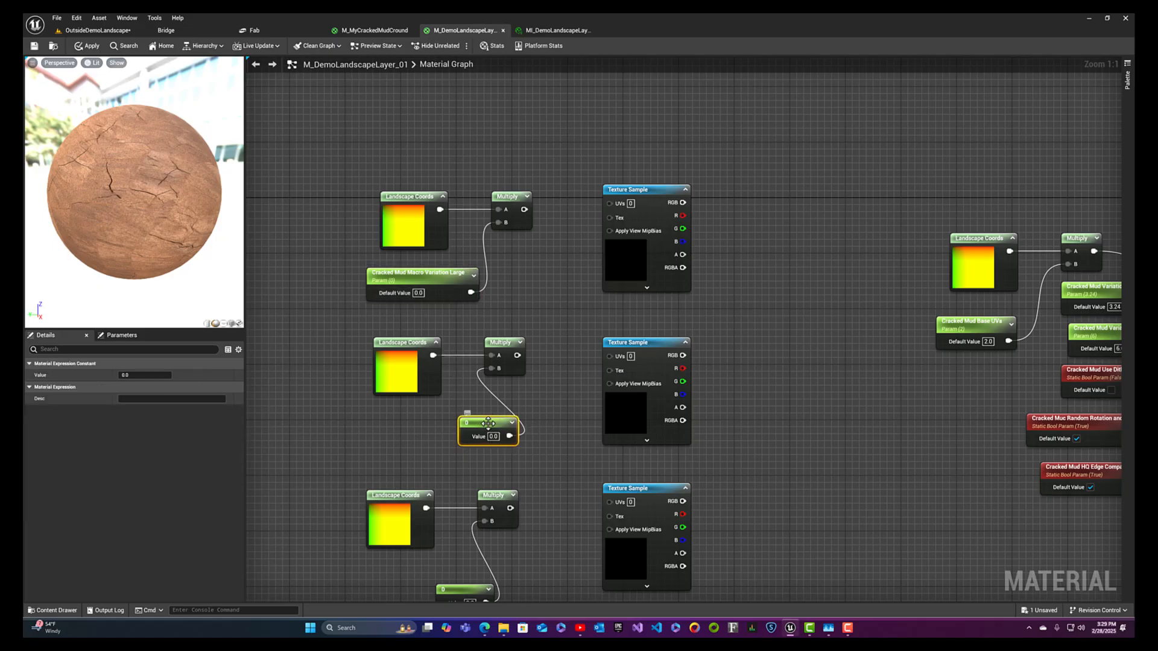
right_click(484, 422)
left_click(527, 245)
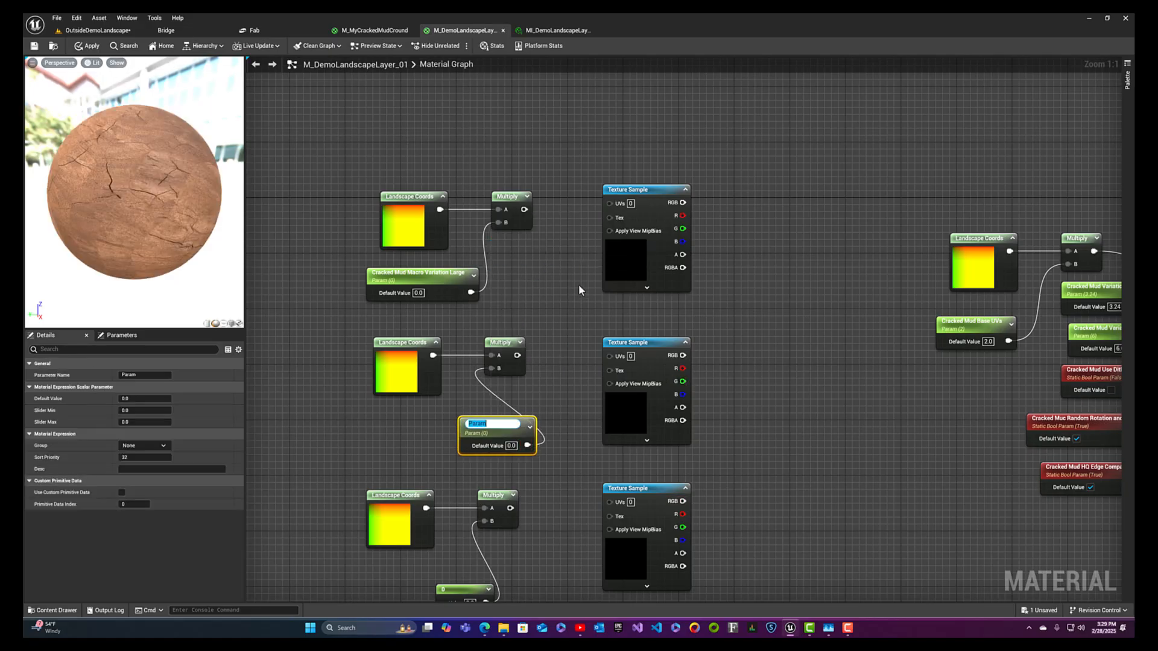
type("C")
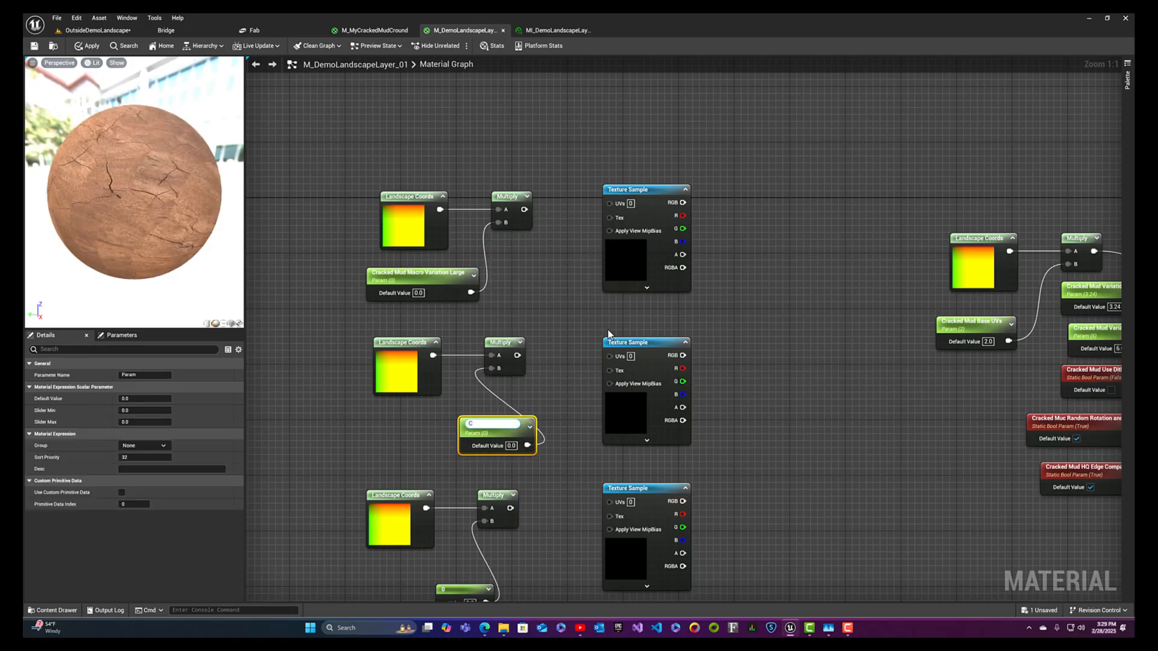
type("racked Mud Macro Vari")
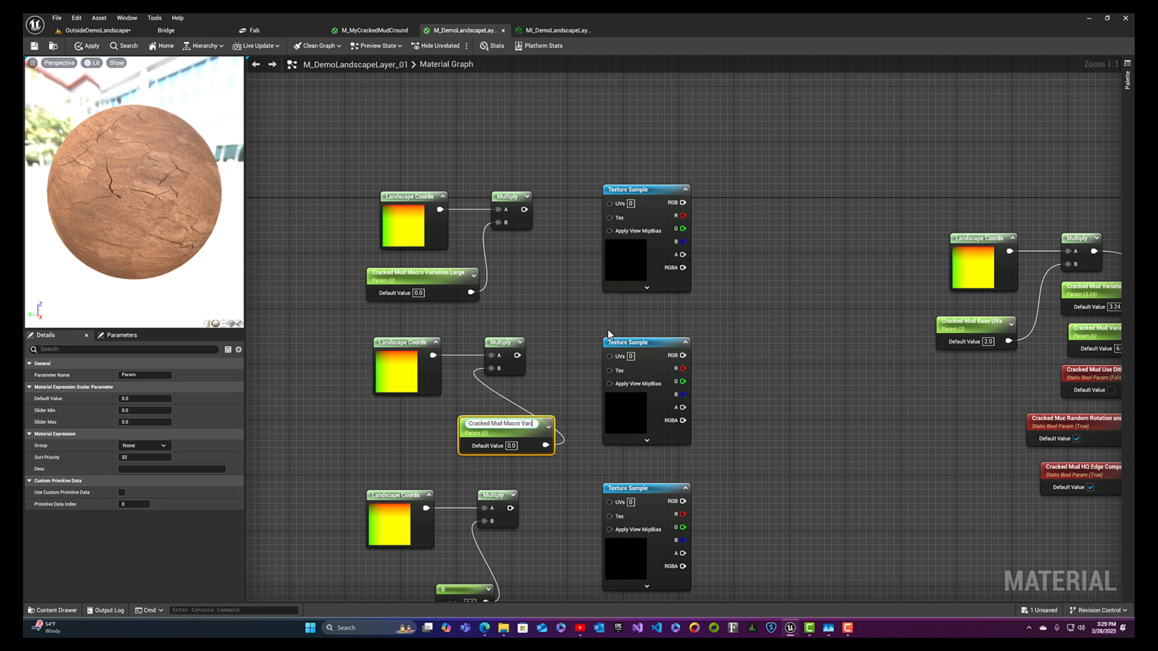
type("ation Medium")
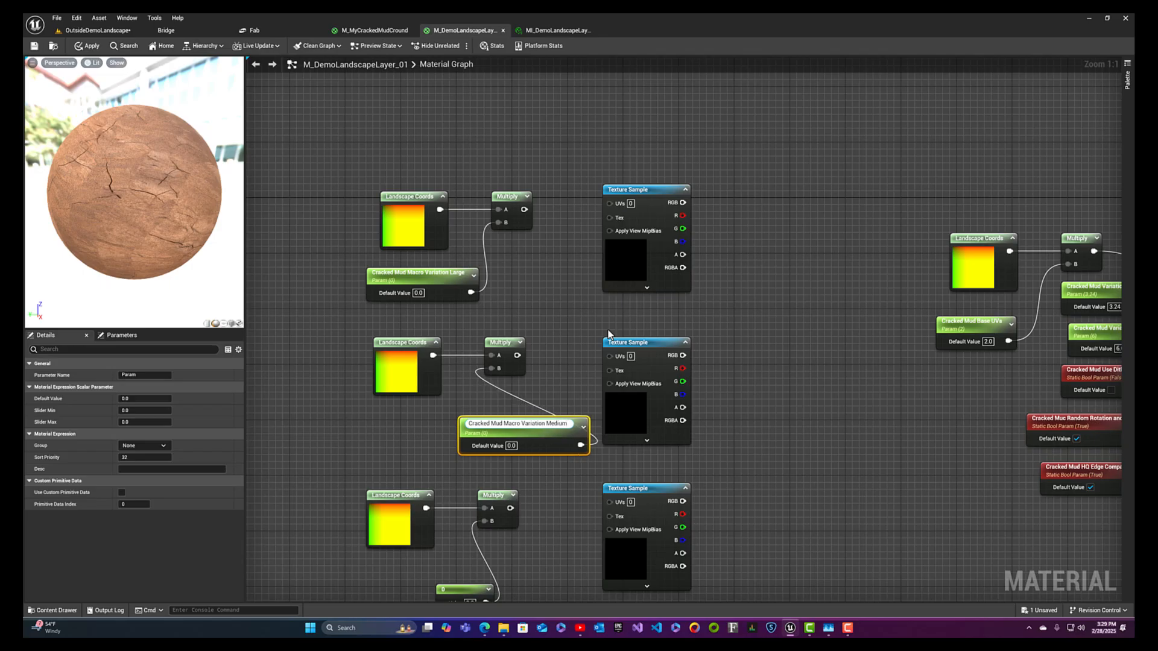
key("Return")
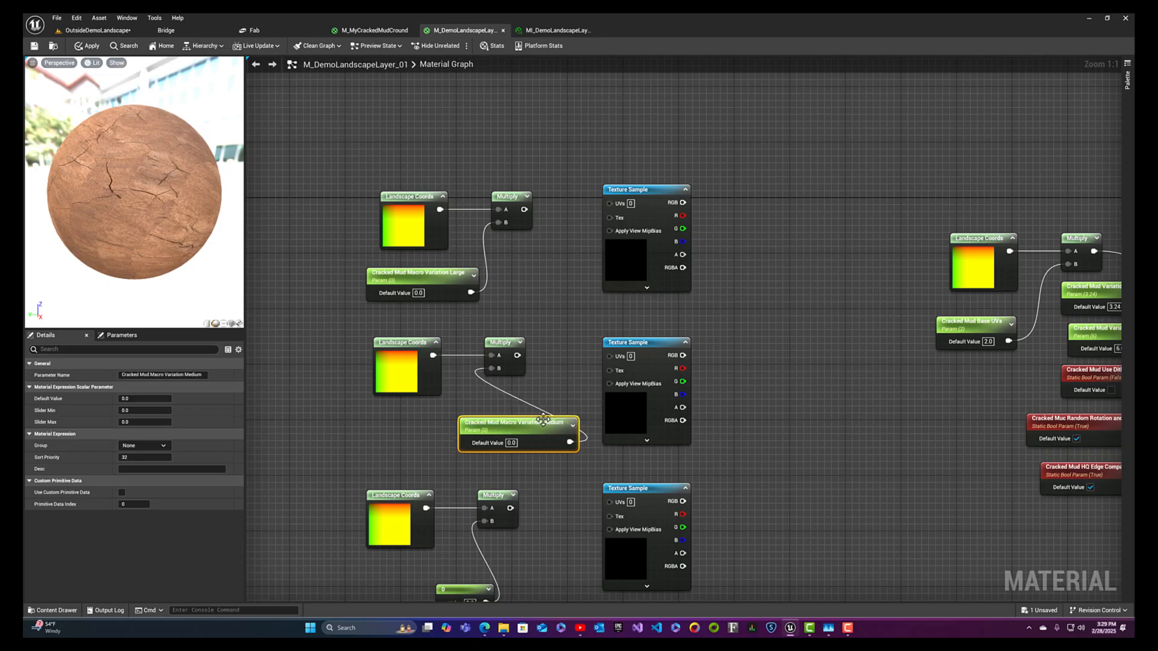
left_click_drag(543, 424, 444, 420)
- Convert the lower row's constant to a parameter named "Cracked Mud Macro Variation Small" and place it beneath its Landscape Coords node
right_click_drag(524, 487, 549, 307)
left_click(482, 414)
left_click_drag(481, 414, 459, 400)
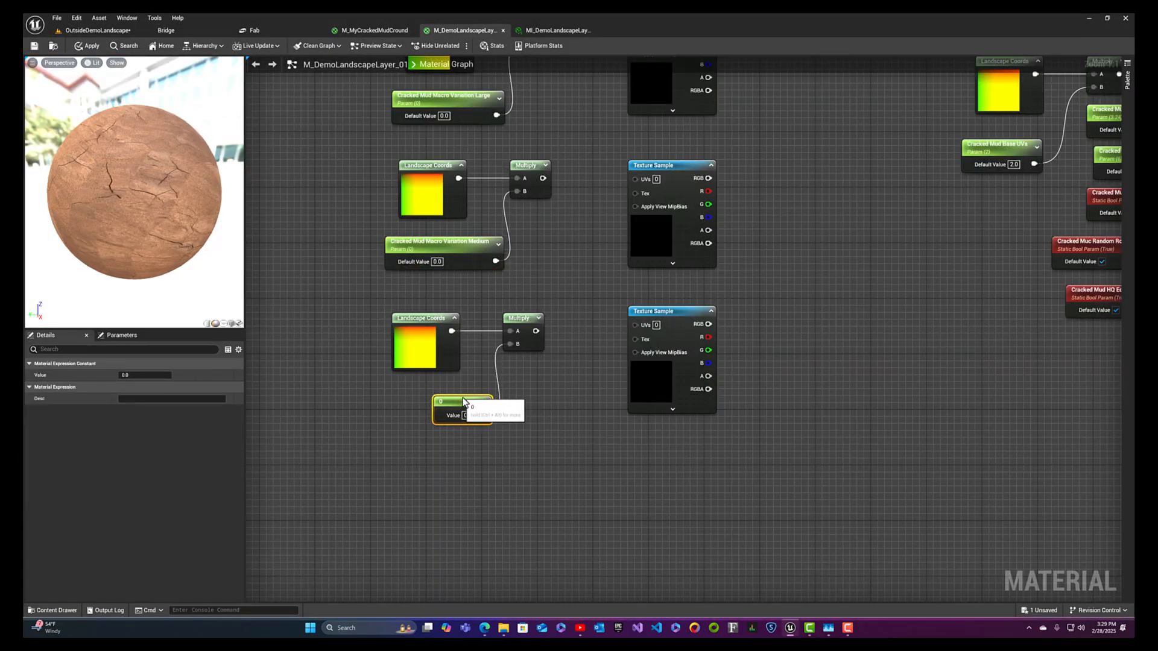
right_click(469, 405)
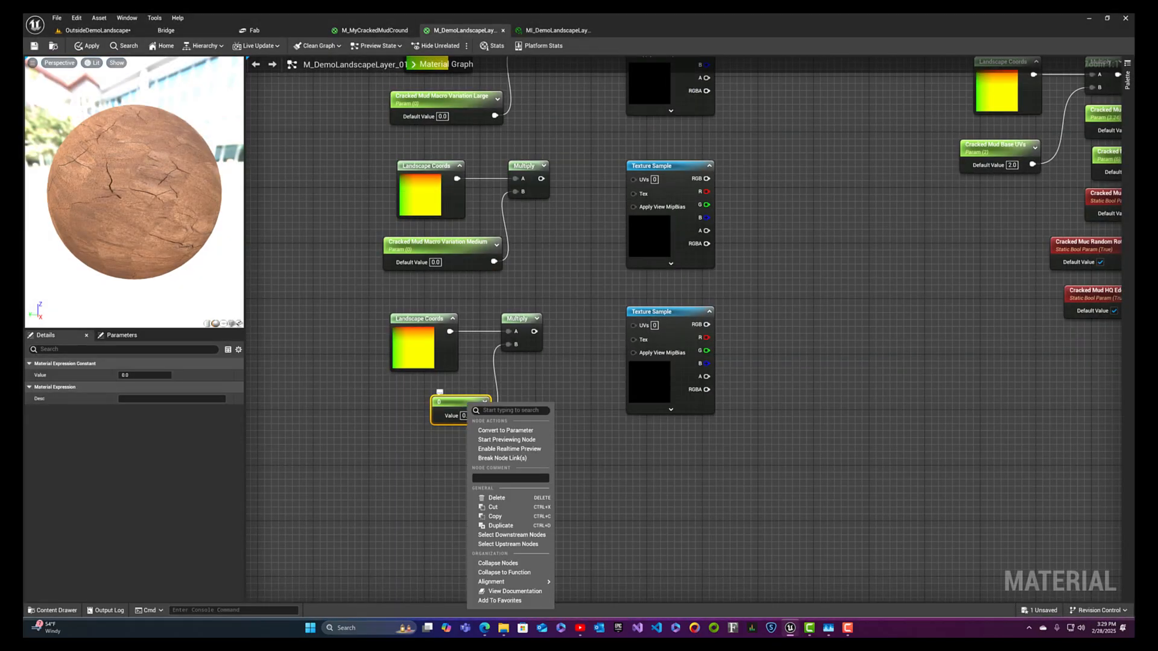
left_click(507, 430)
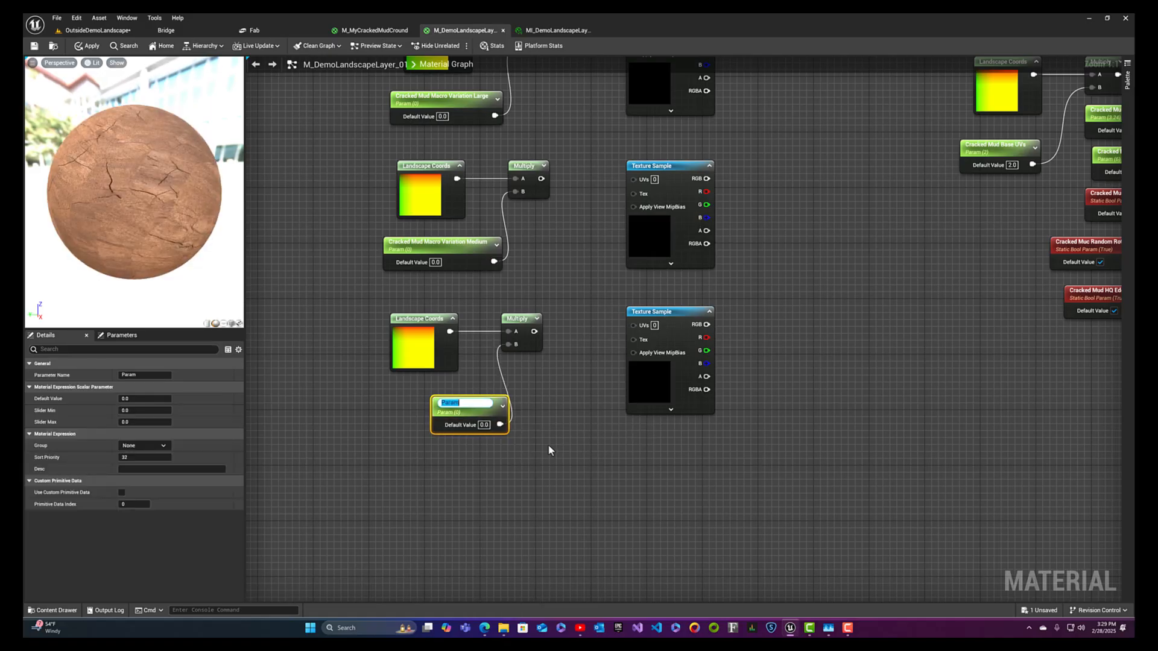
type("Cracked Mud Macro V")
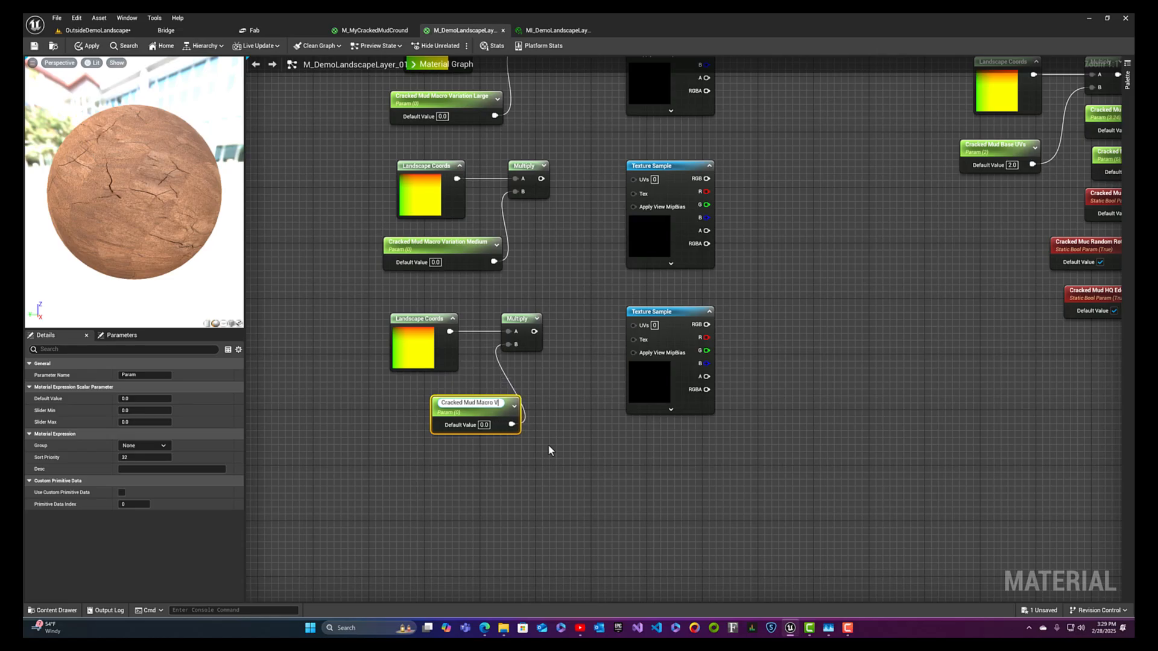
type("ariation")
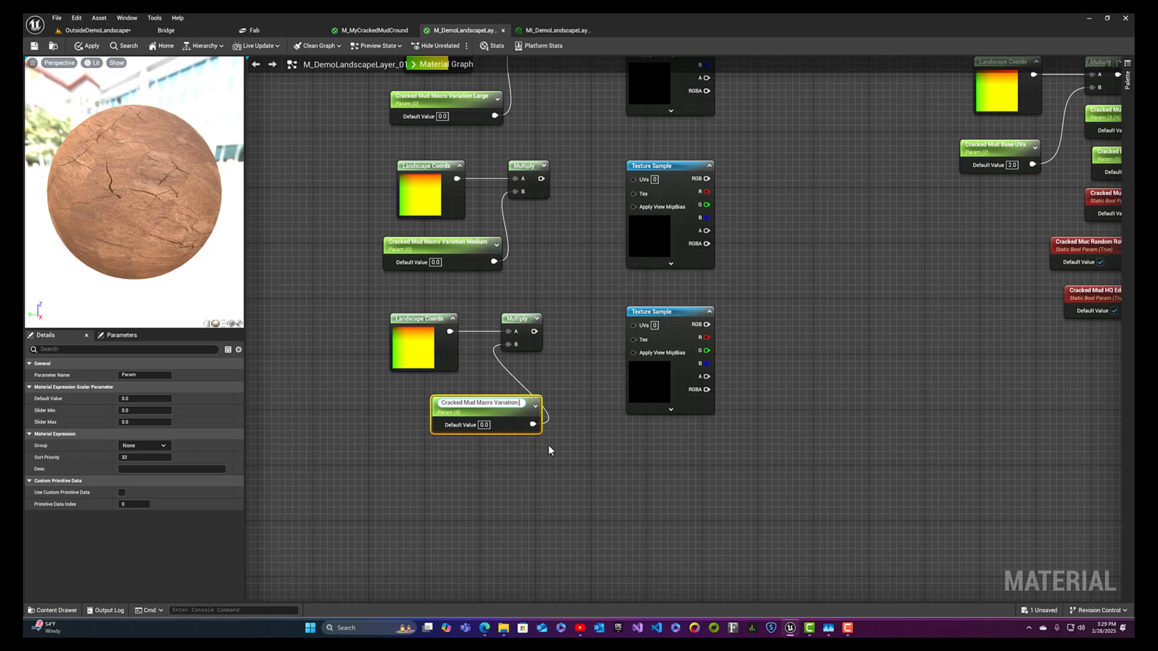
type(" Small")
key("Return")
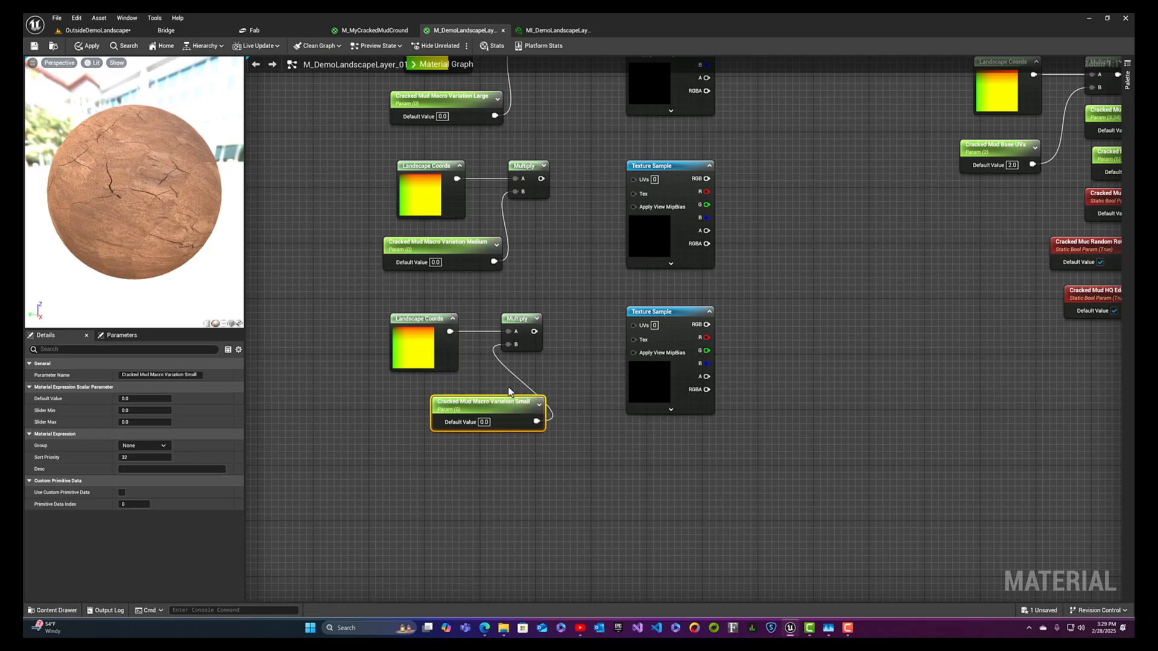
left_click_drag(475, 416, 440, 422)
- Try a default value of 1 for Cracked Mud Macro Variation Large, with the upper Multiply temporarily wired to its Texture Sample's UVs
right_click_drag(576, 247, 566, 416)
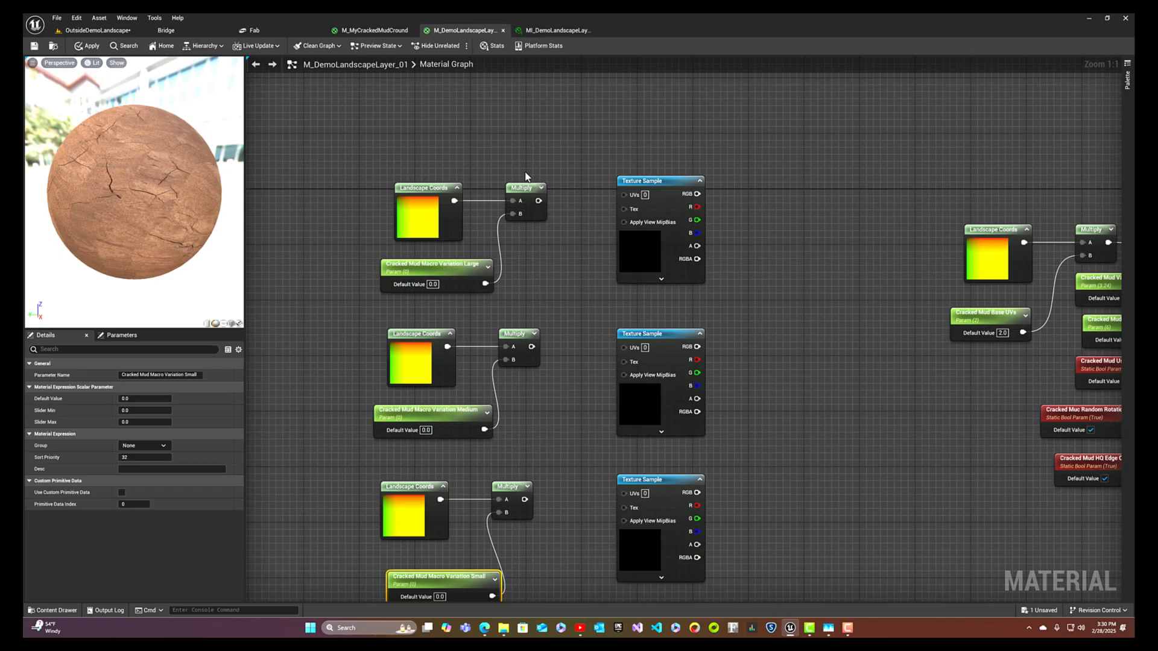
left_click_drag(517, 158, 548, 226)
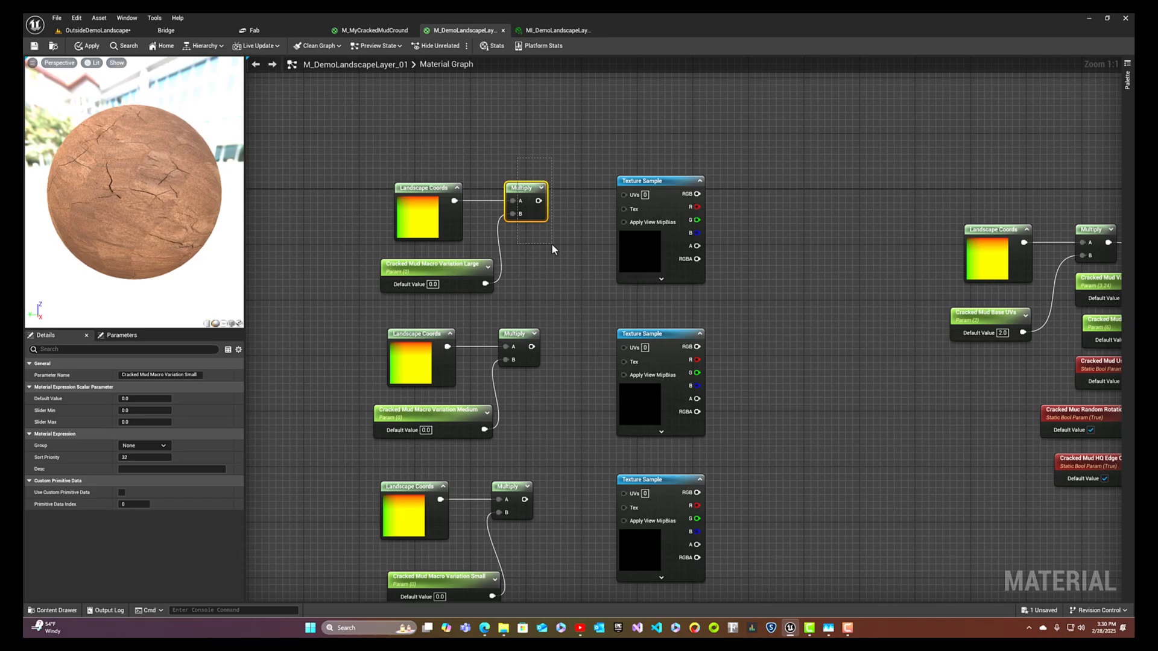
left_click_drag(551, 244, 548, 243)
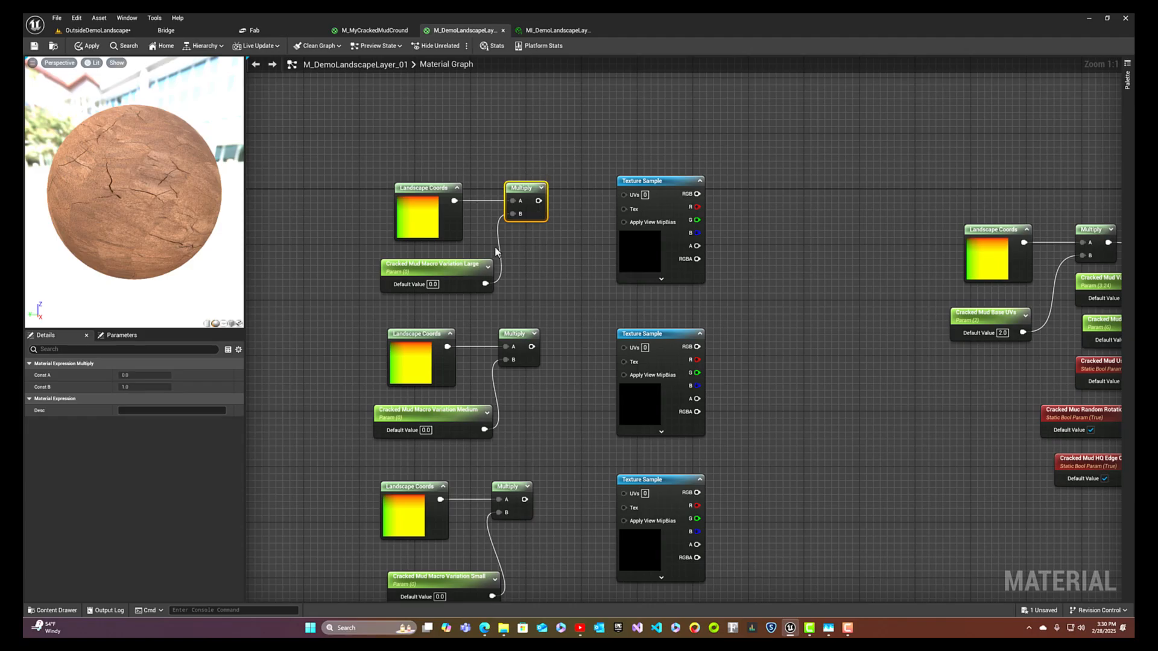
left_click(433, 284)
type("1")
left_click_drag(538, 201, 625, 194)
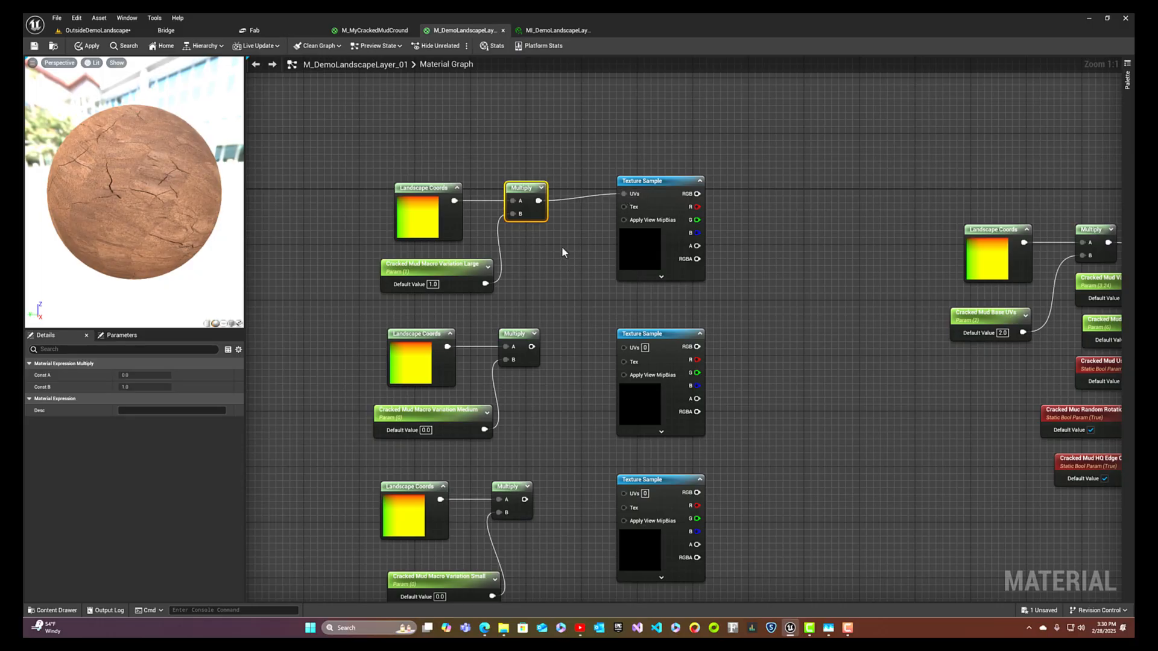
left_click(540, 202, "alt")
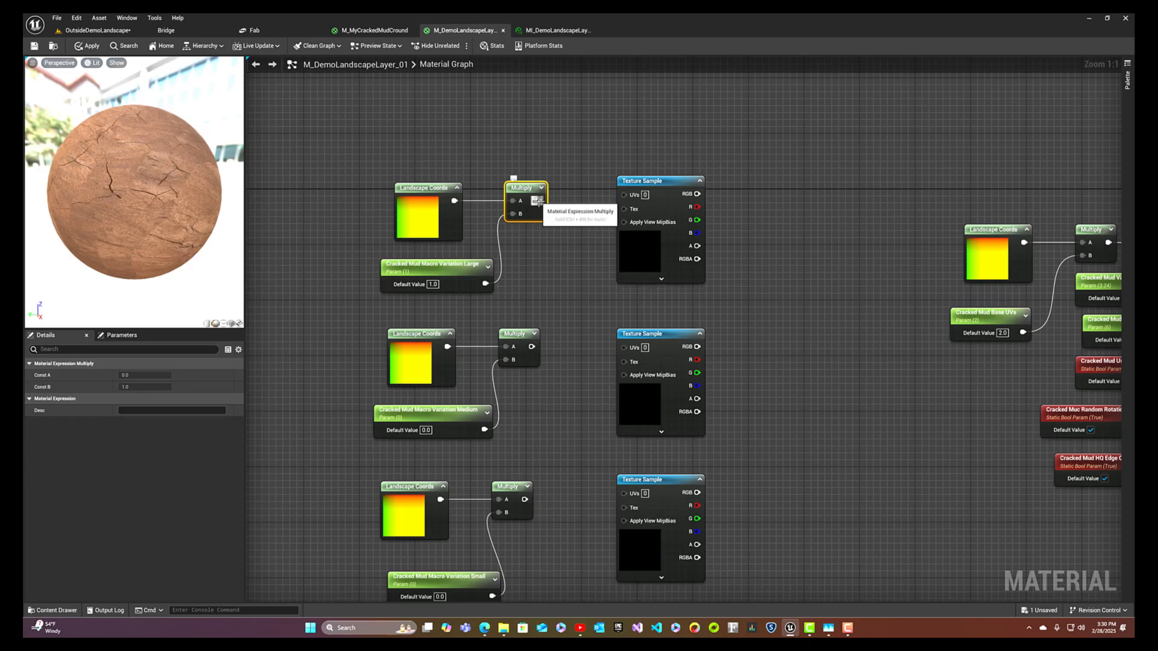
- Set the default value of Cracked Mud Macro Variation Large to 0.5
left_click(433, 284)
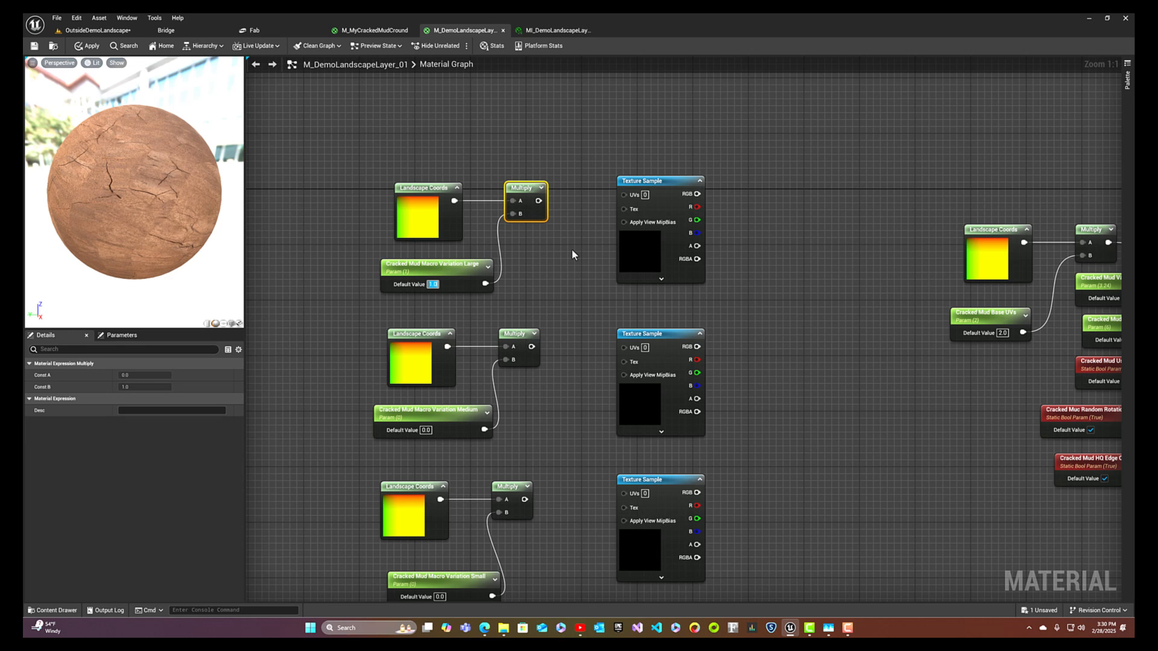
type("0.5")
key("Return")
- Set the default value of Cracked Mud Macro Variation Medium to 0.02
left_click(436, 413)
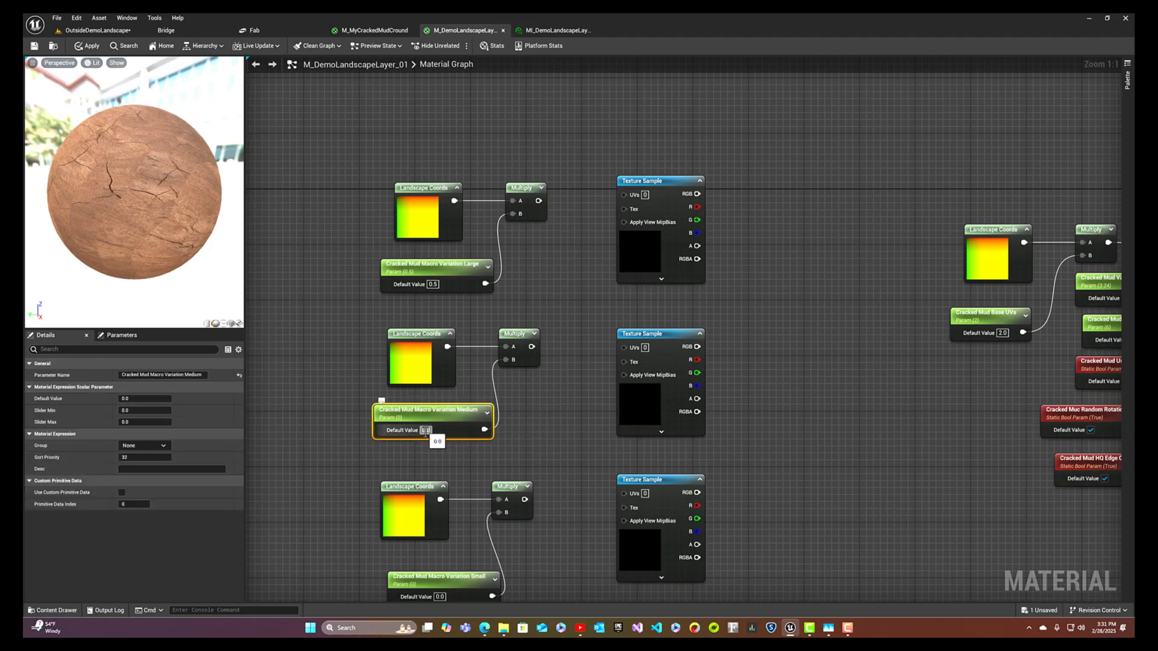
left_click(425, 430)
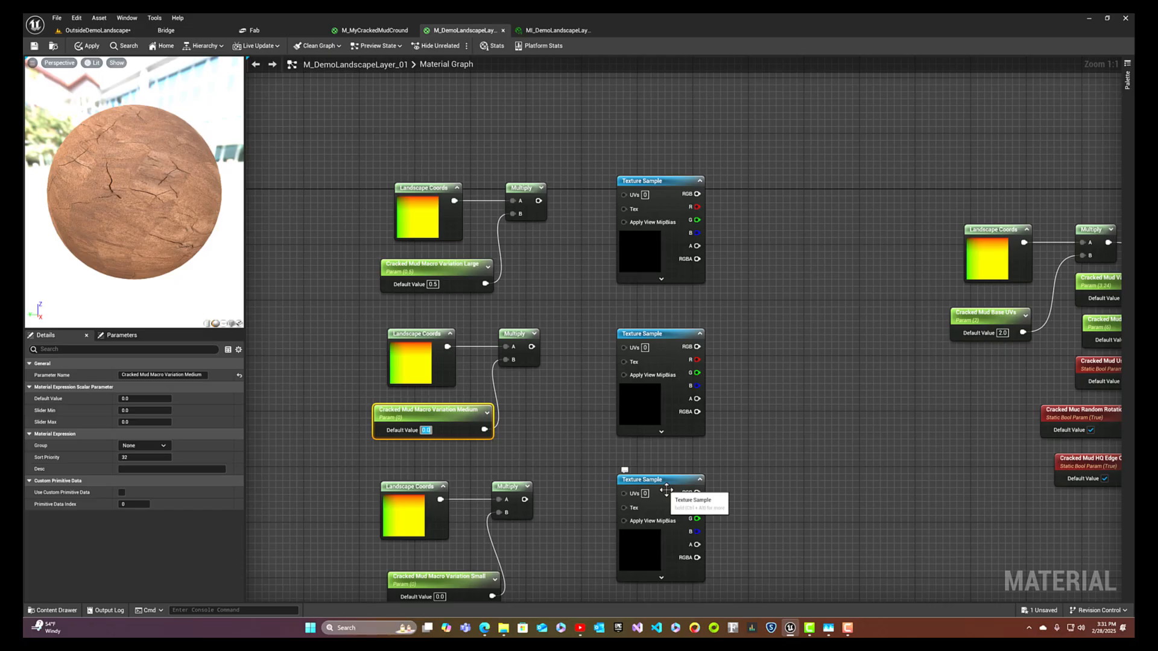
type(".02")
key("Return")
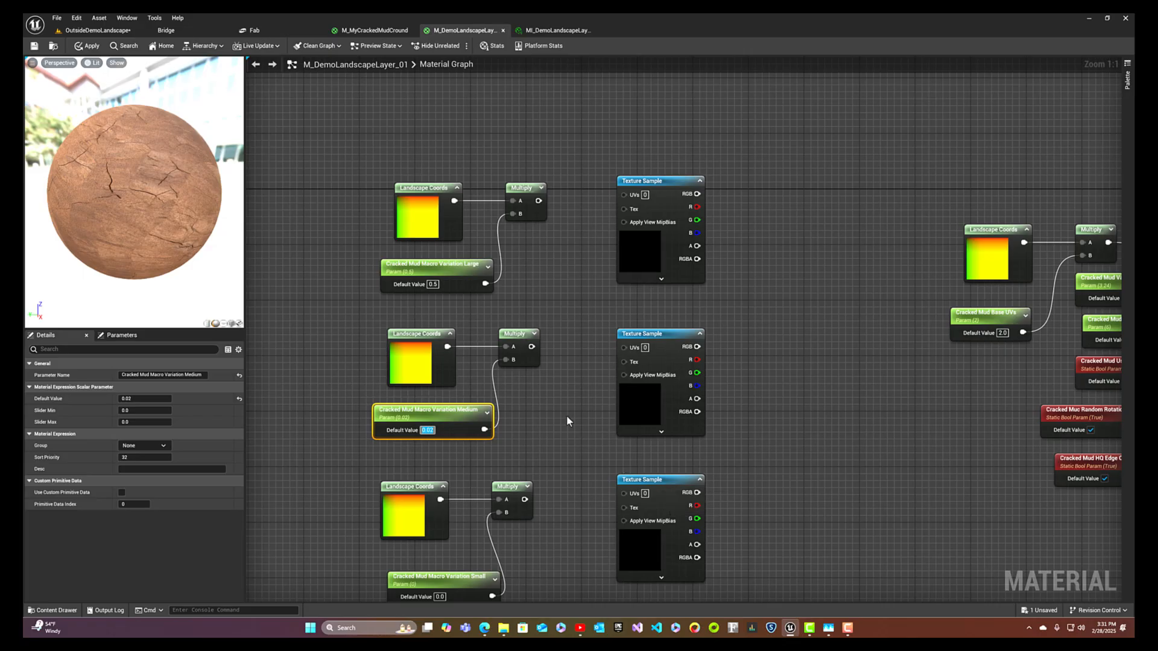
- Set the default value of Cracked Mud Macro Variation Small to 0.5 and that of Cracked Mud Macro Variation Large to 0.005
scroll(565, 417, "down", 3)
right_click_drag(566, 419, 566, 342)
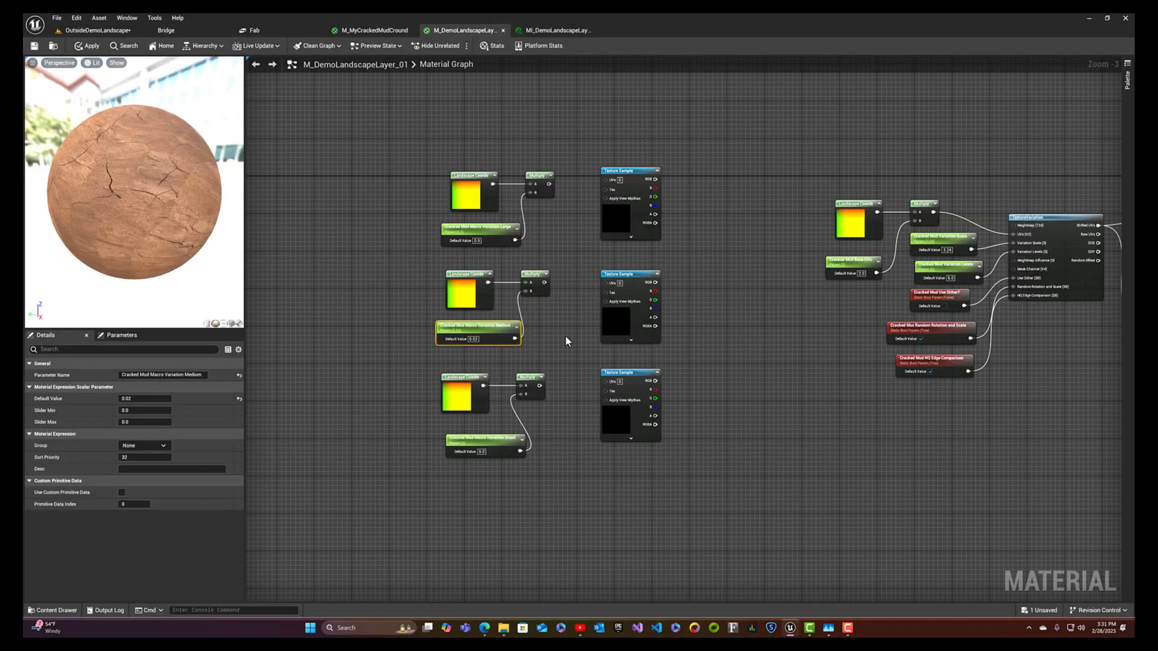
right_click_drag(537, 277, 559, 382)
scroll(534, 359, "up", 1)
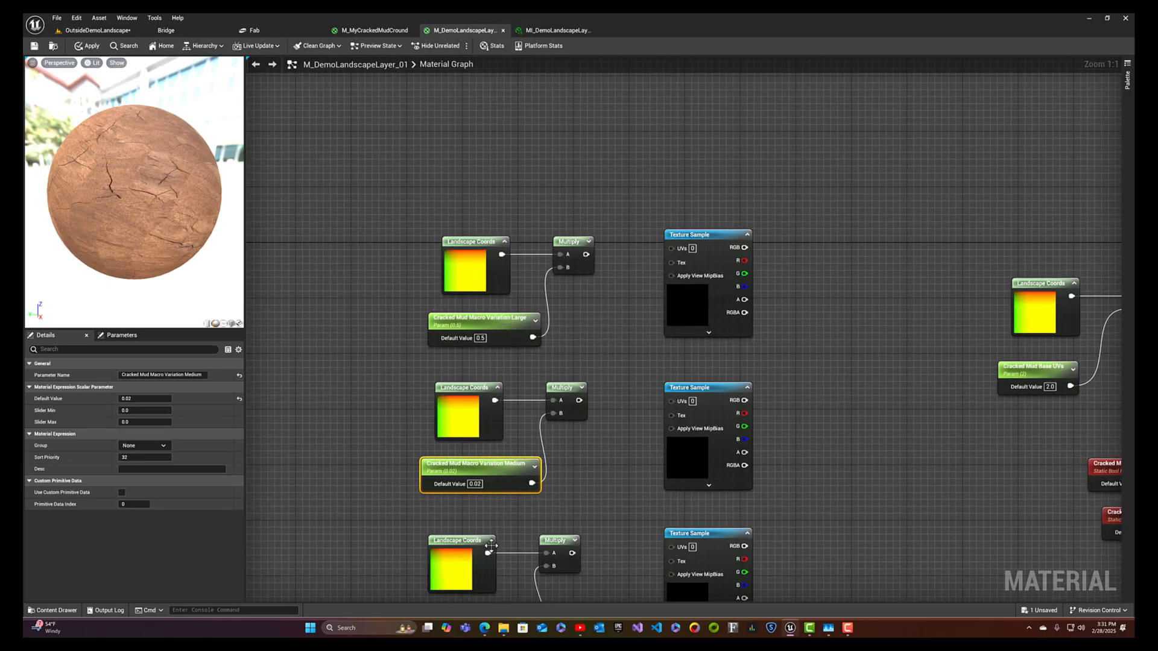
right_click_drag(491, 546, 499, 442)
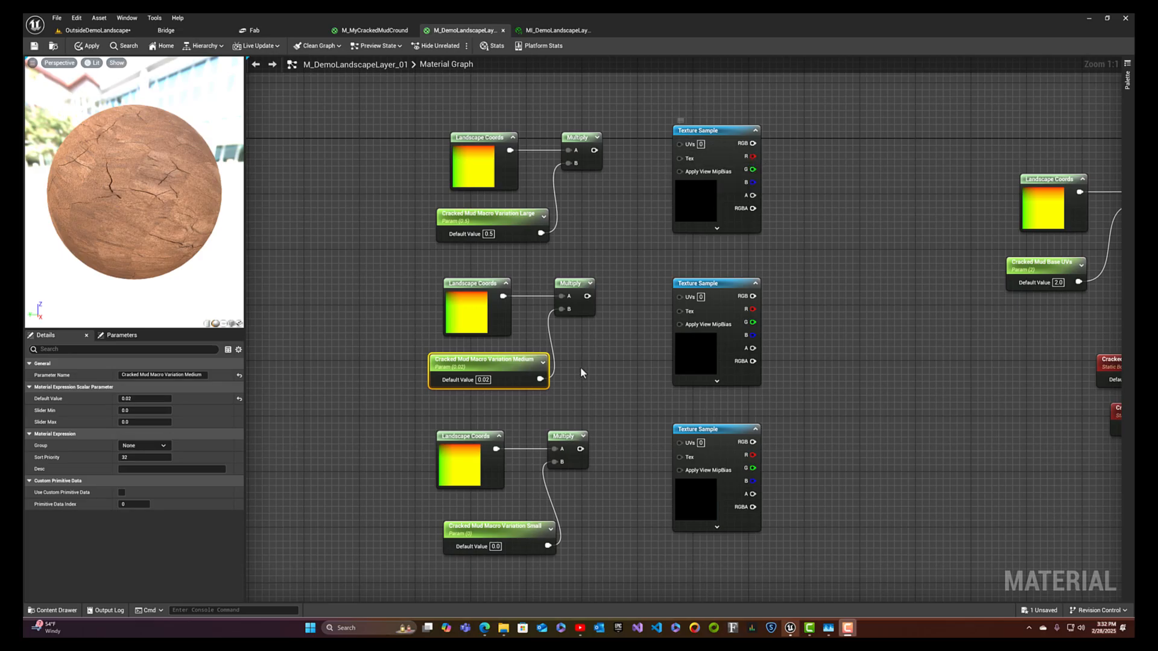
left_click(495, 546)
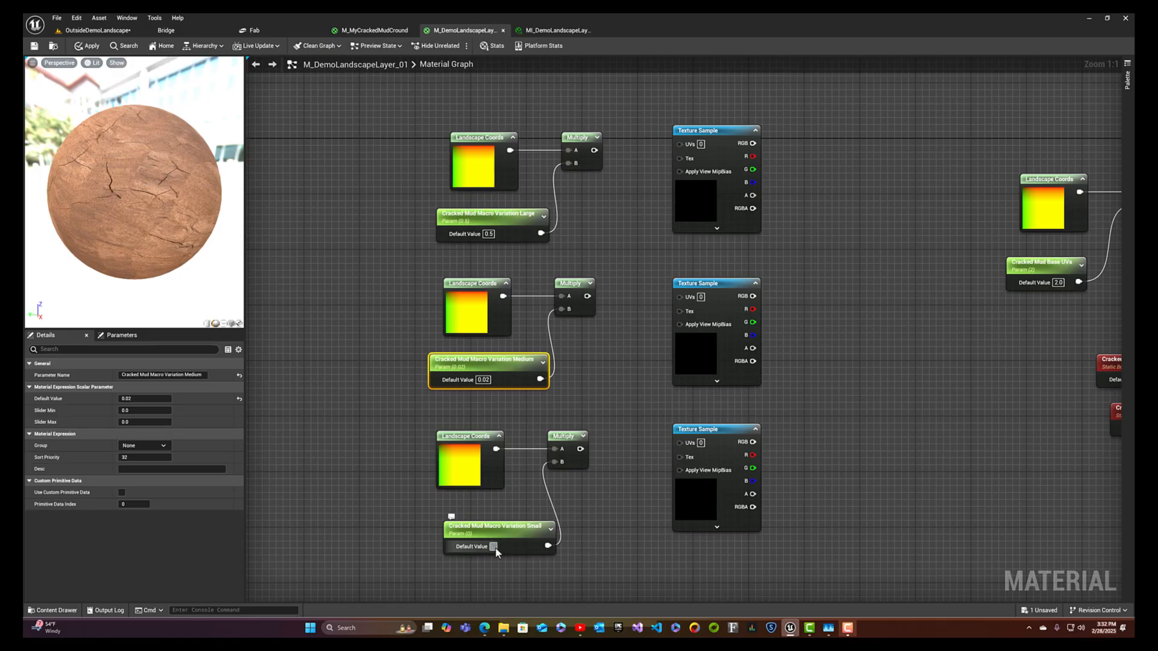
type("0.5")
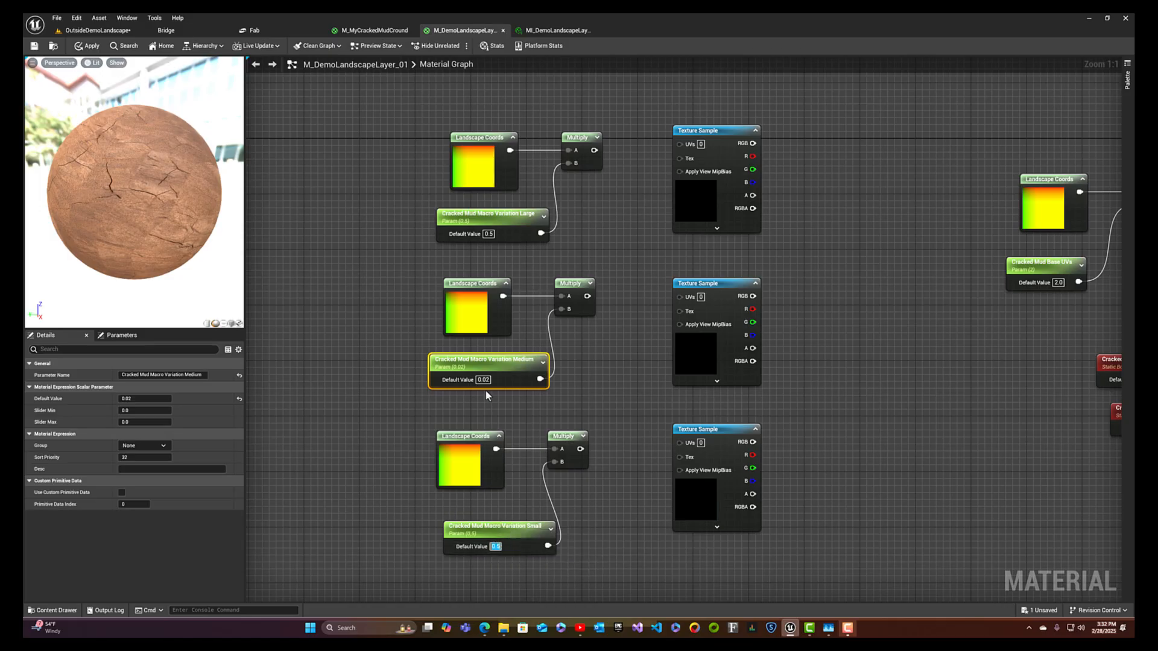
left_click(488, 235)
type(".005")
key("Return")
- Swap the Large and Small node groups so that Small feeds the upper row and Large the lower row
left_click_drag(432, 126, 609, 233)
mouse_move(457, 148)
left_mouse_down()
mouse_move(415, 149)
mouse_move(283, 279)
mouse_move(257, 360)
left_mouse_up()
left_click_drag(413, 407, 576, 535)
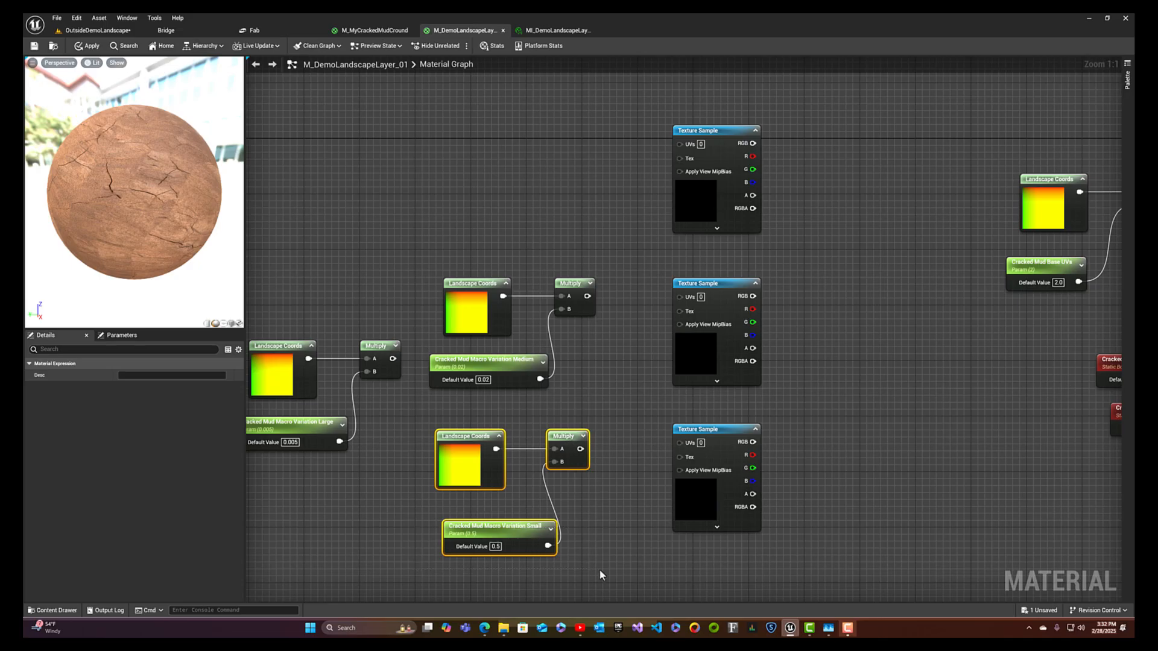
left_click_drag(491, 438, 497, 140)
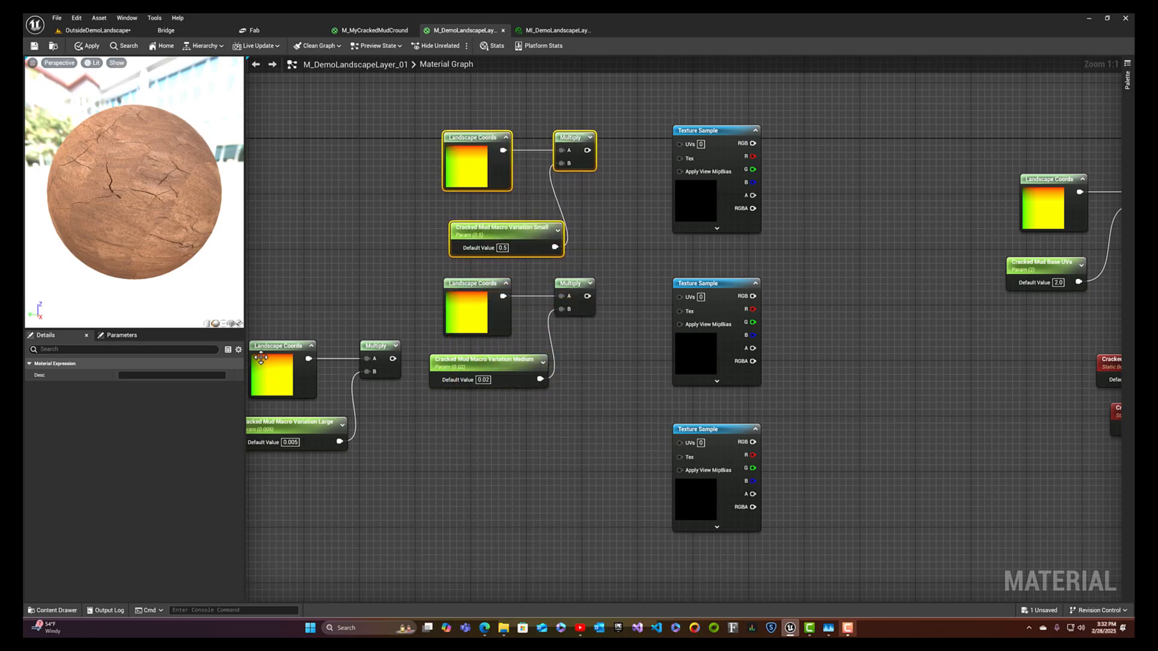
left_click_drag(274, 354, 379, 453)
left_click_drag(395, 355, 565, 444)
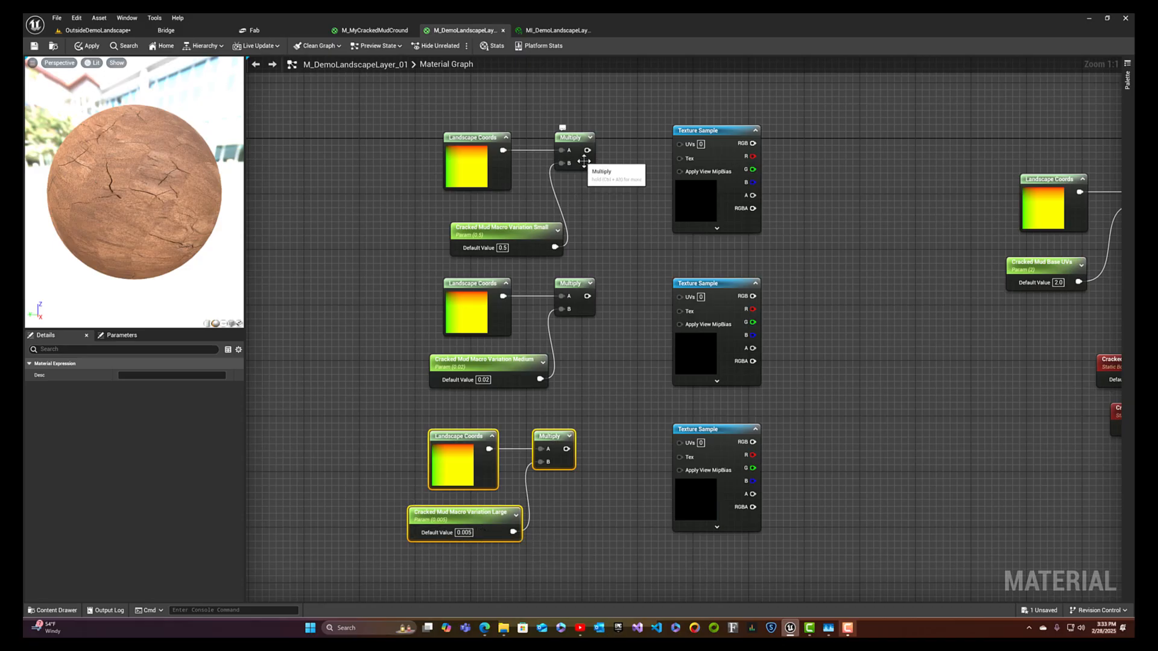
- Connect each row's Multiply output to its Texture Sample's UVs and align the lower and upper Texture Samples with their wires
left_click_drag(587, 151, 681, 143)
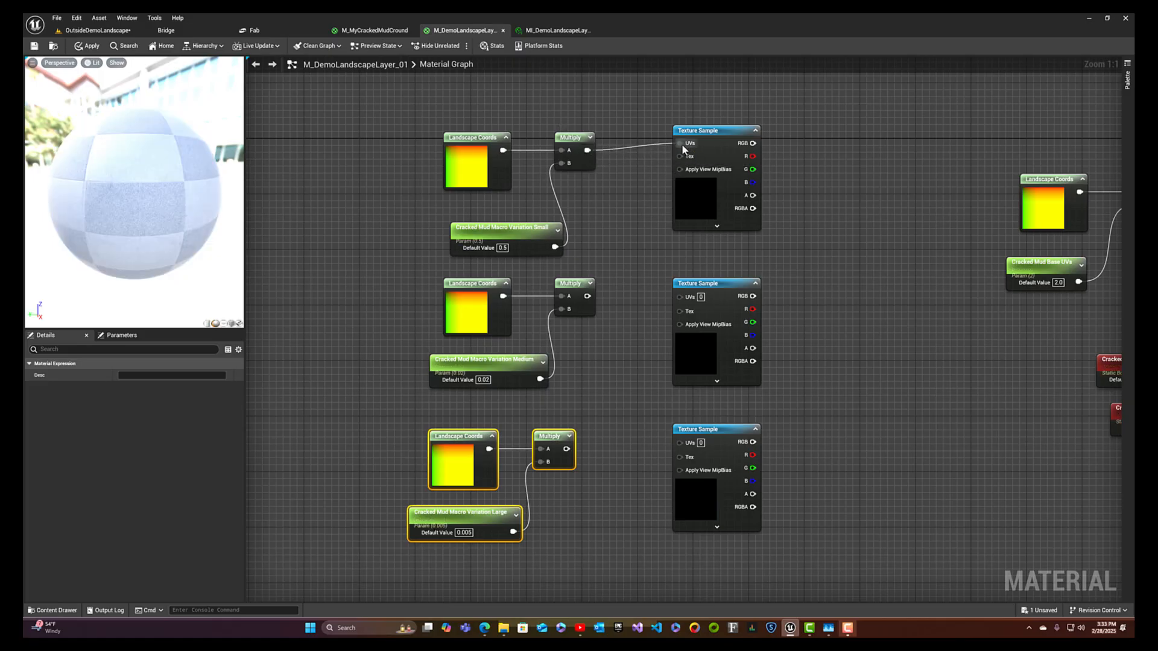
left_click_drag(588, 297, 679, 296)
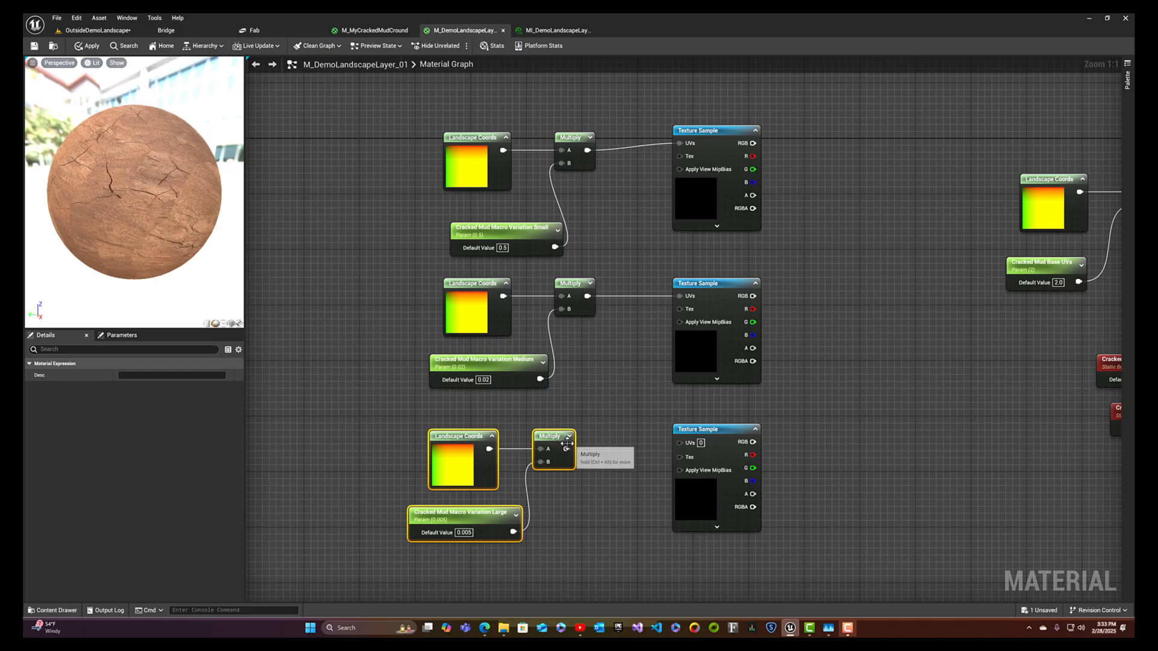
left_click_drag(566, 449, 676, 446)
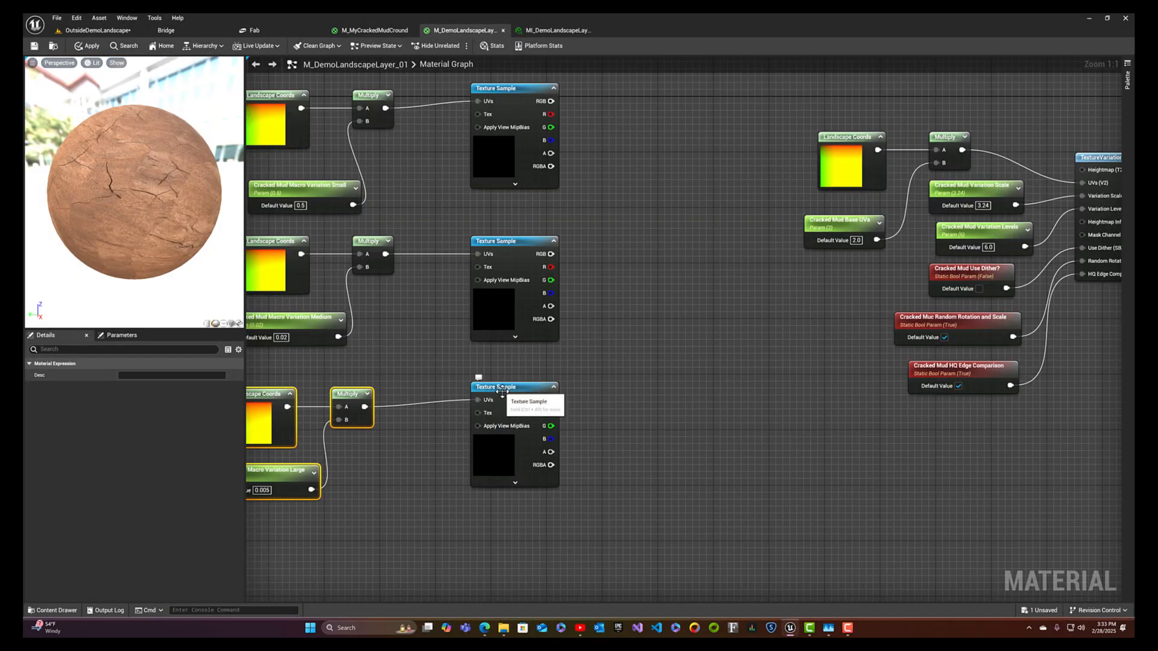
left_click_drag(493, 389, 486, 396)
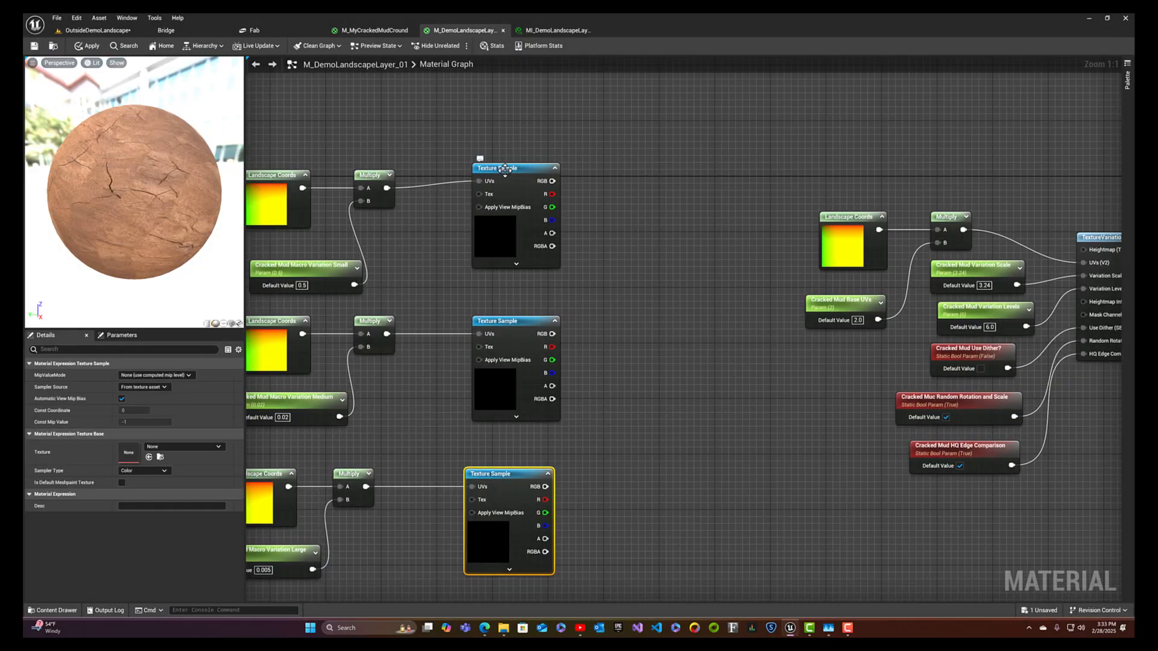
left_click_drag(503, 173, 503, 179)
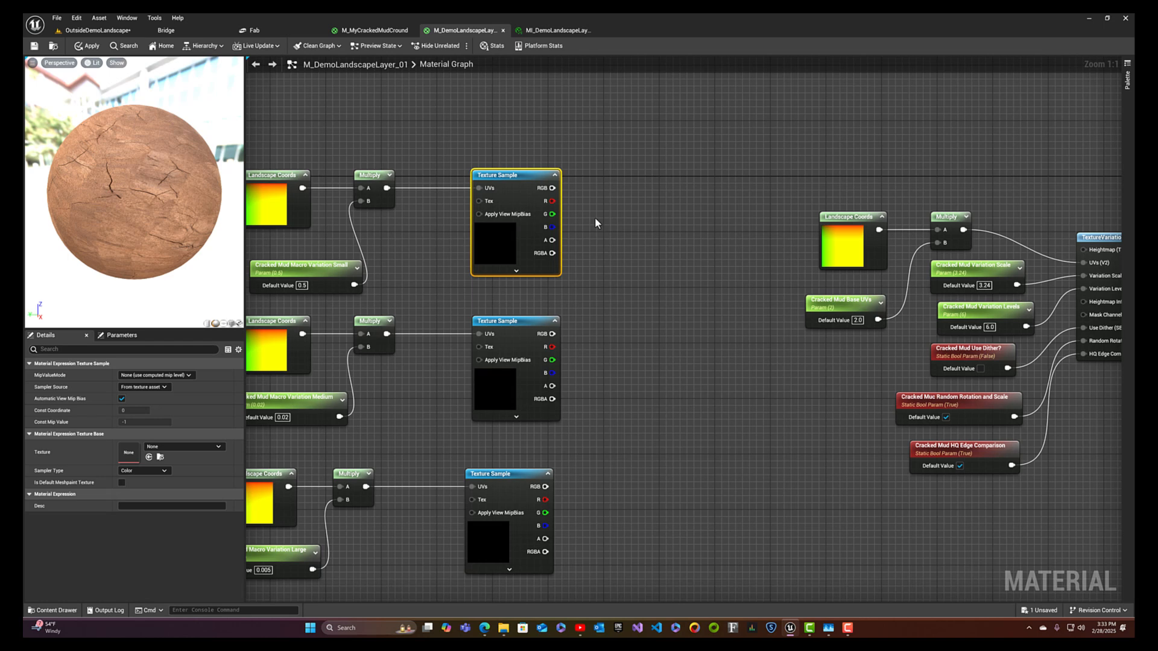
- Place three Add nodes, one beside each of the small, medium and large Texture Samples
left_click(594, 219)
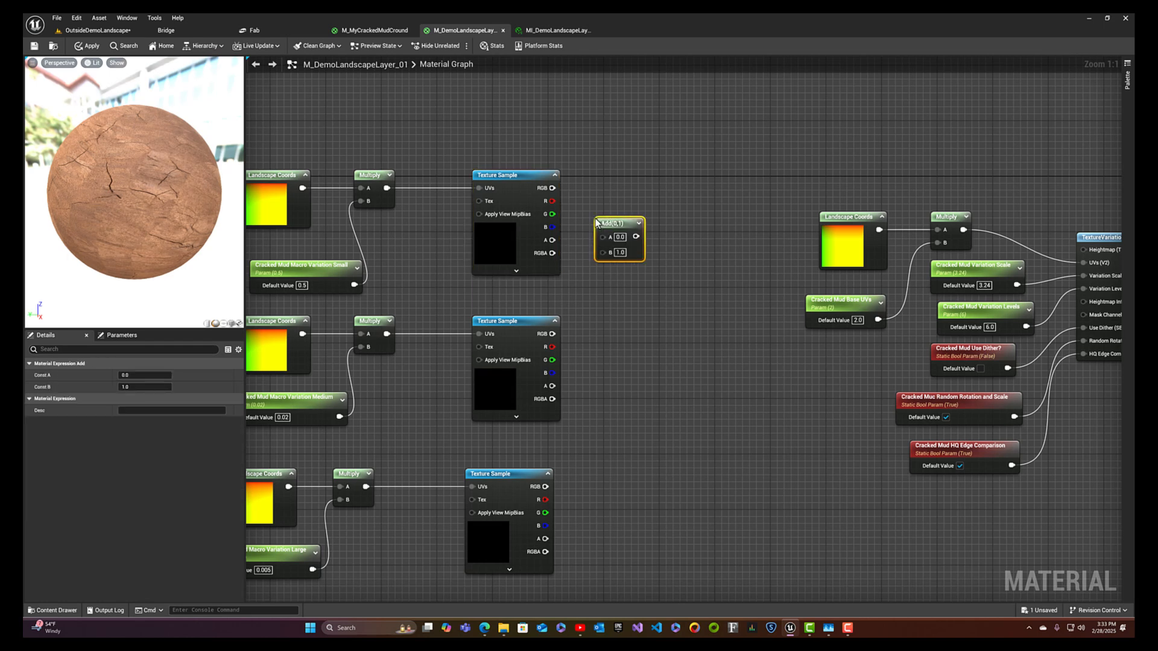
left_click(603, 352)
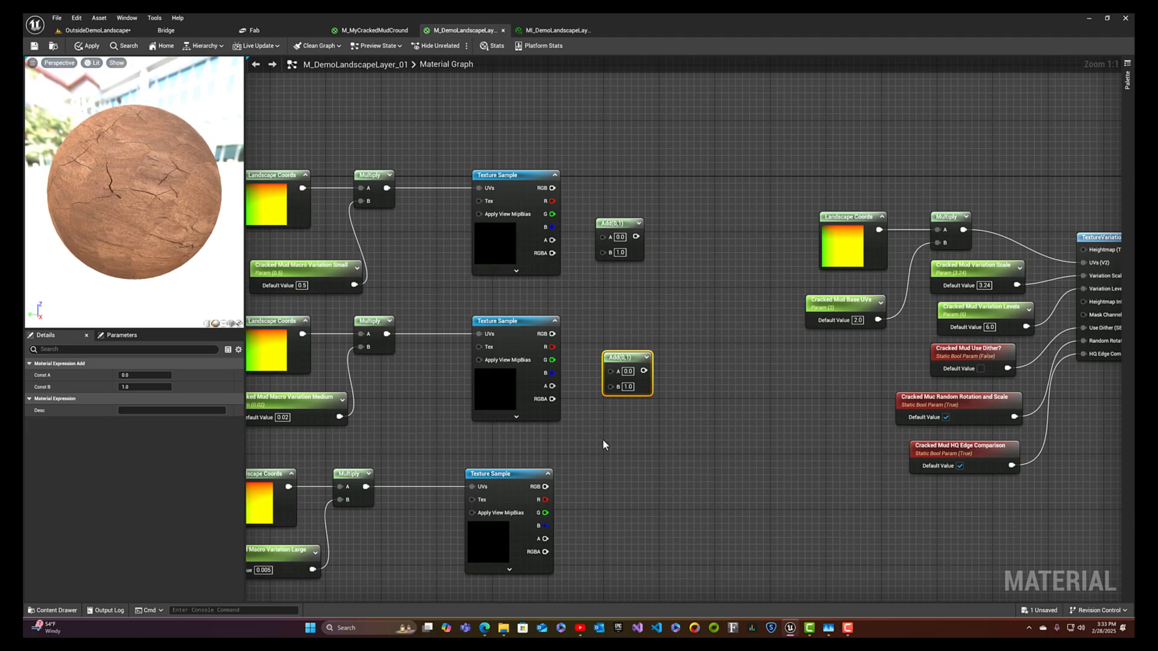
left_click(610, 502)
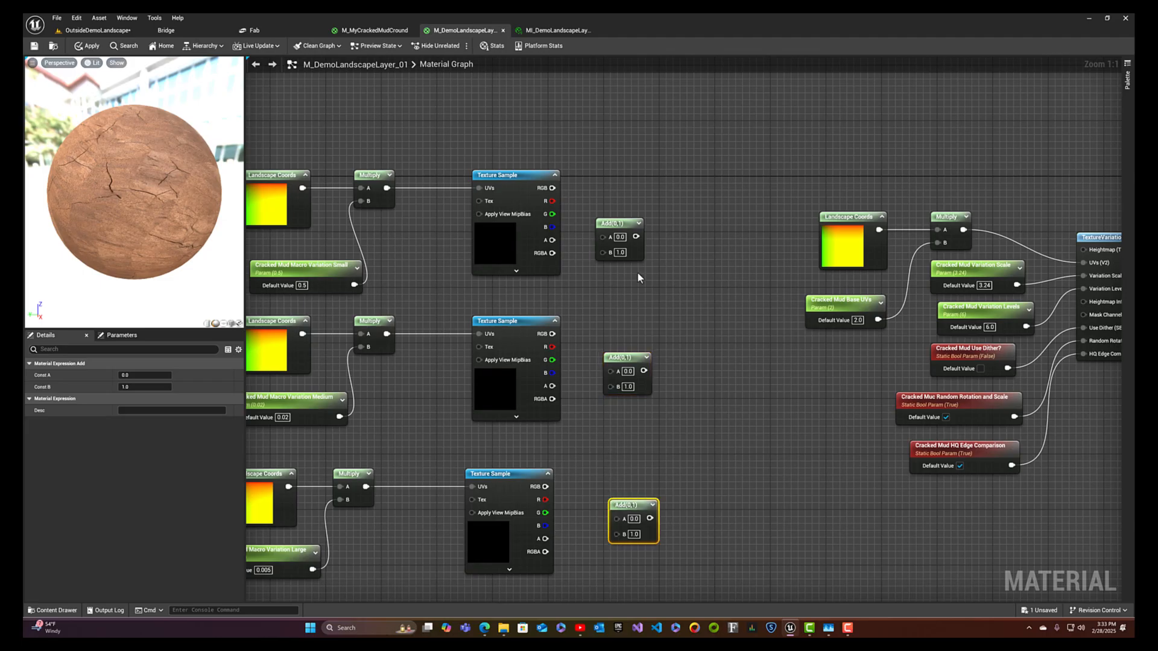
left_click(493, 242)
left_click(499, 384)
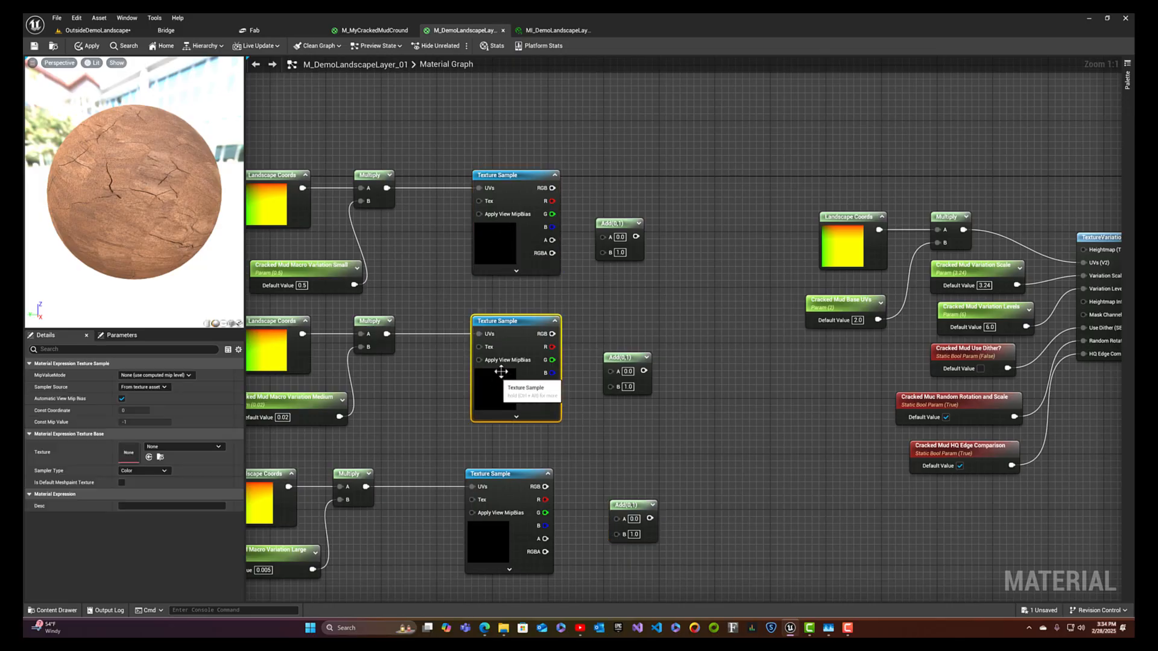
left_click(503, 248)
left_click(500, 387)
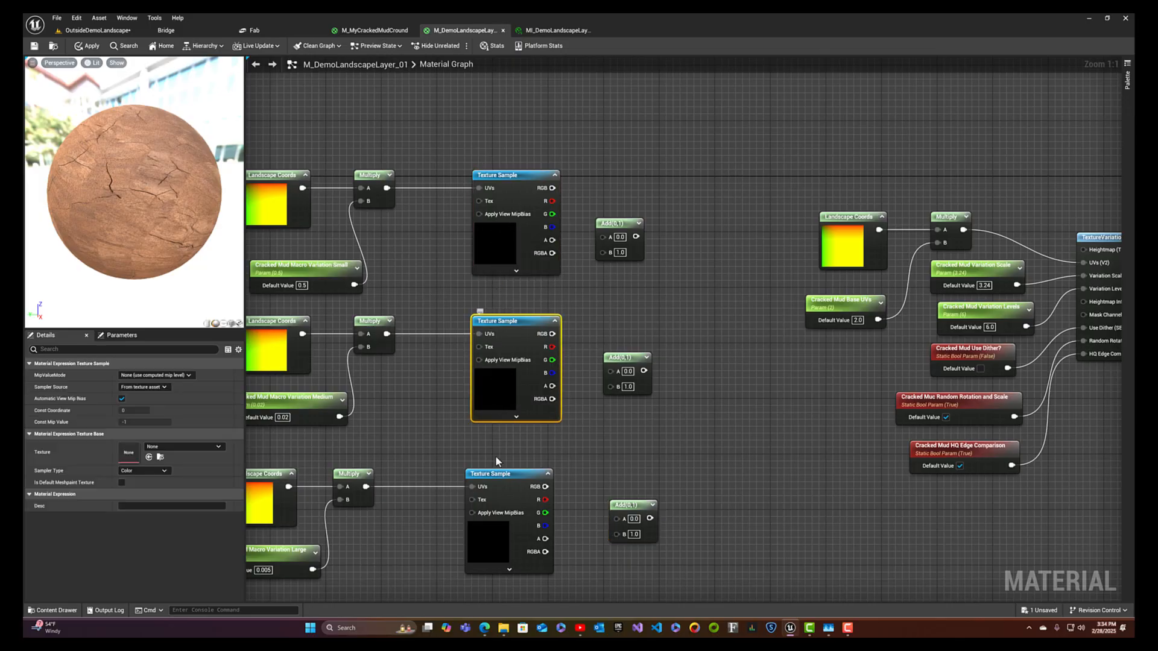
left_click(493, 525)
left_click(477, 252)
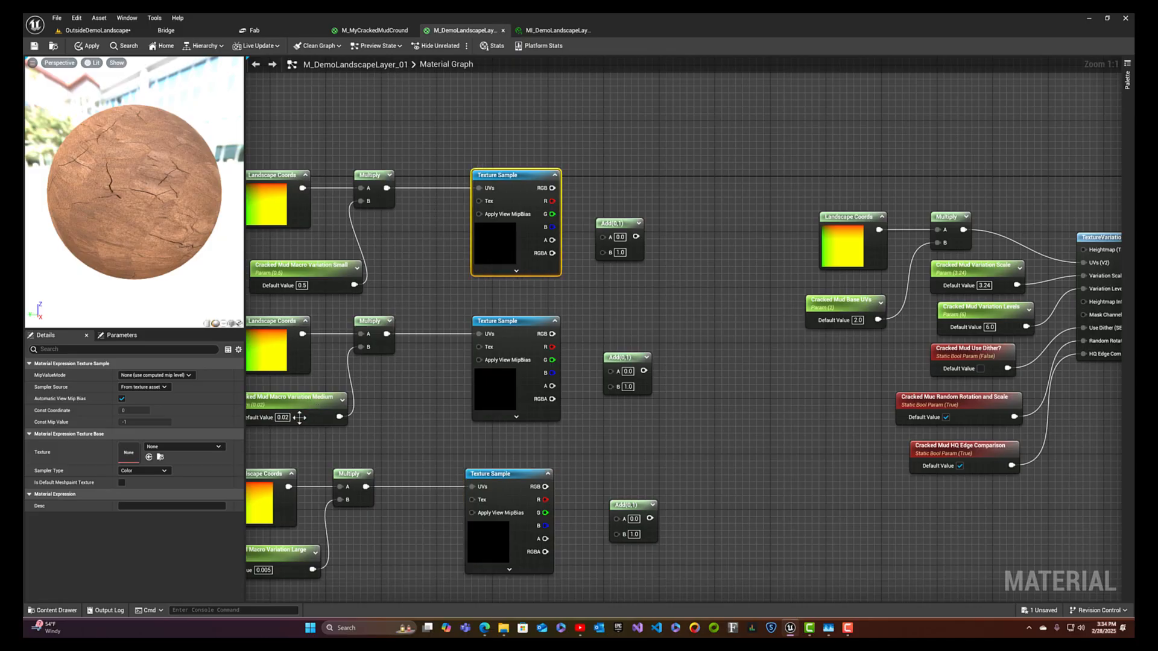
left_click(201, 451)
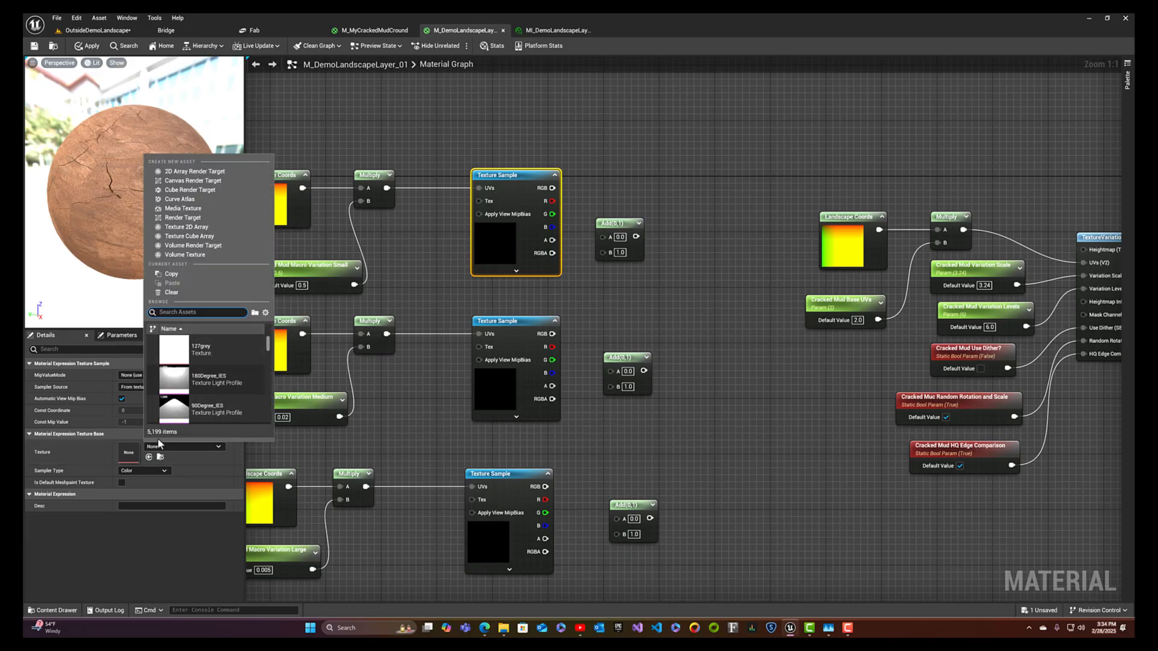
left_click(572, 180)
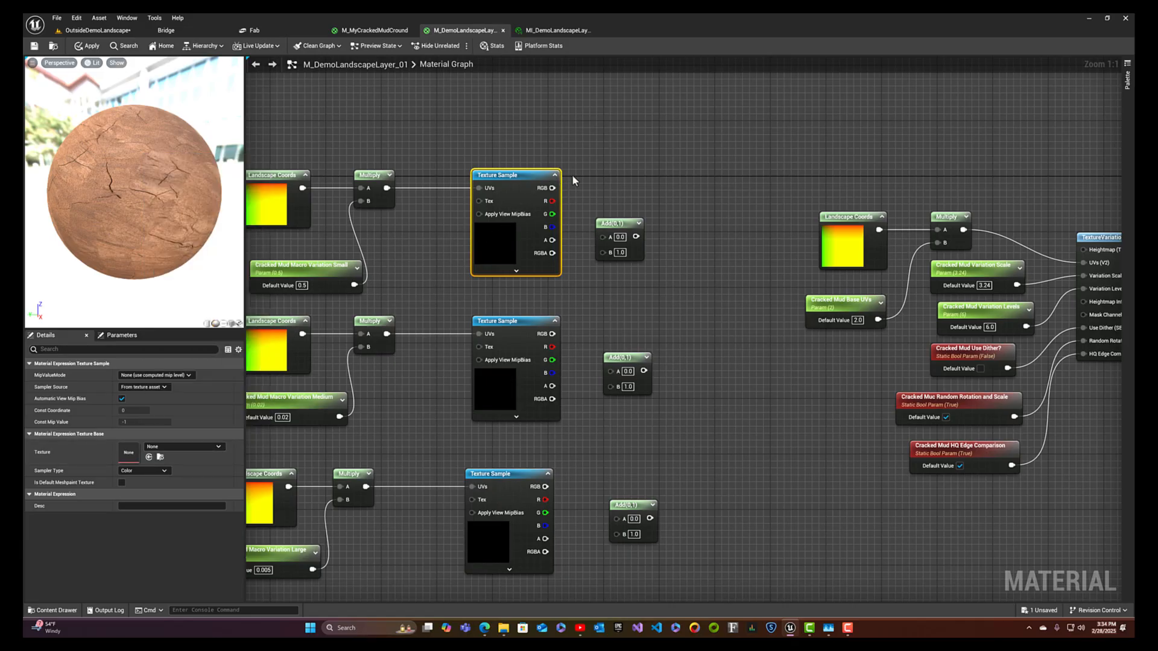
- Assign the T_MacroVariation texture to the Texture Sample in the Cracked Mud Macro Variation Small row
left_click(498, 246)
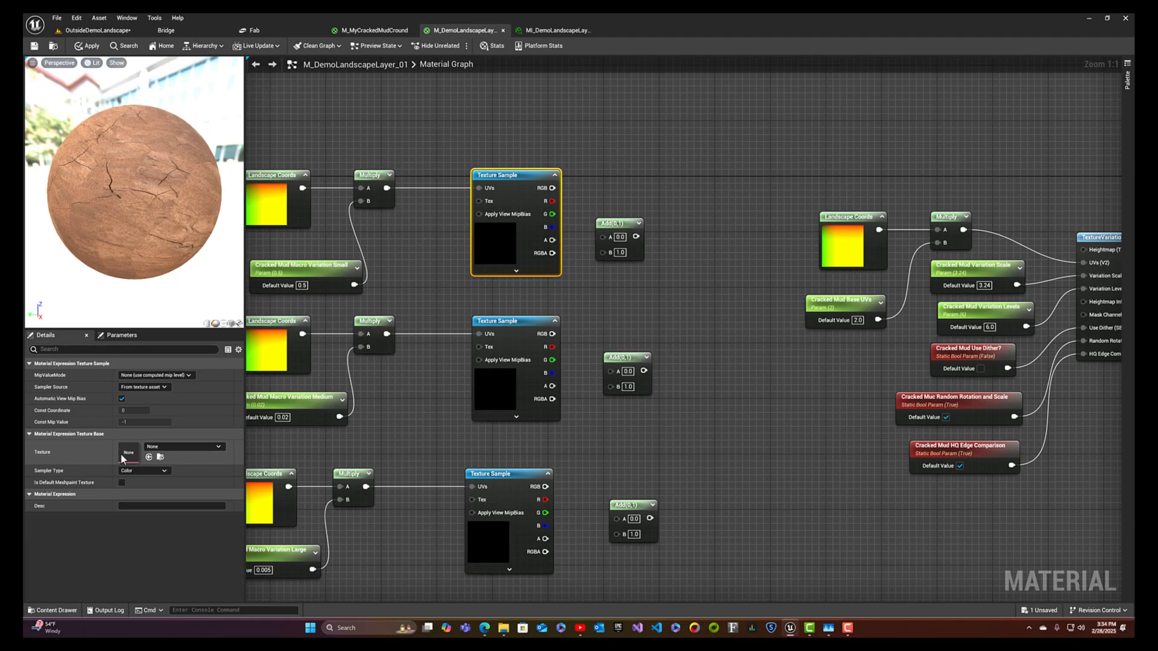
left_click(171, 447)
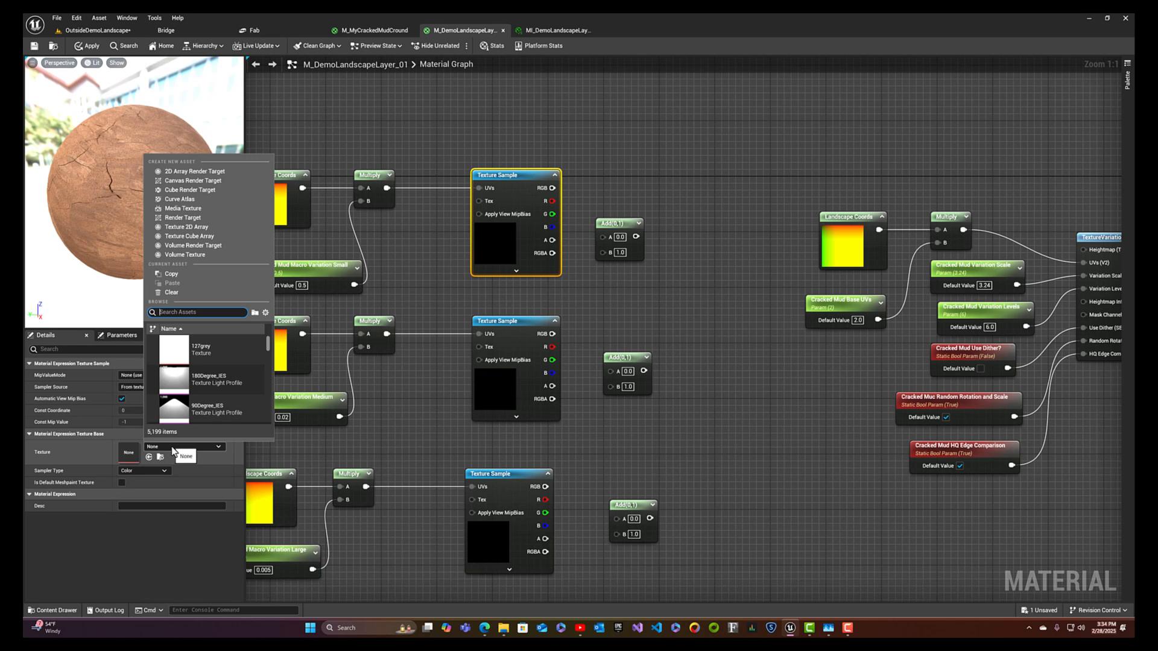
type("Macro")
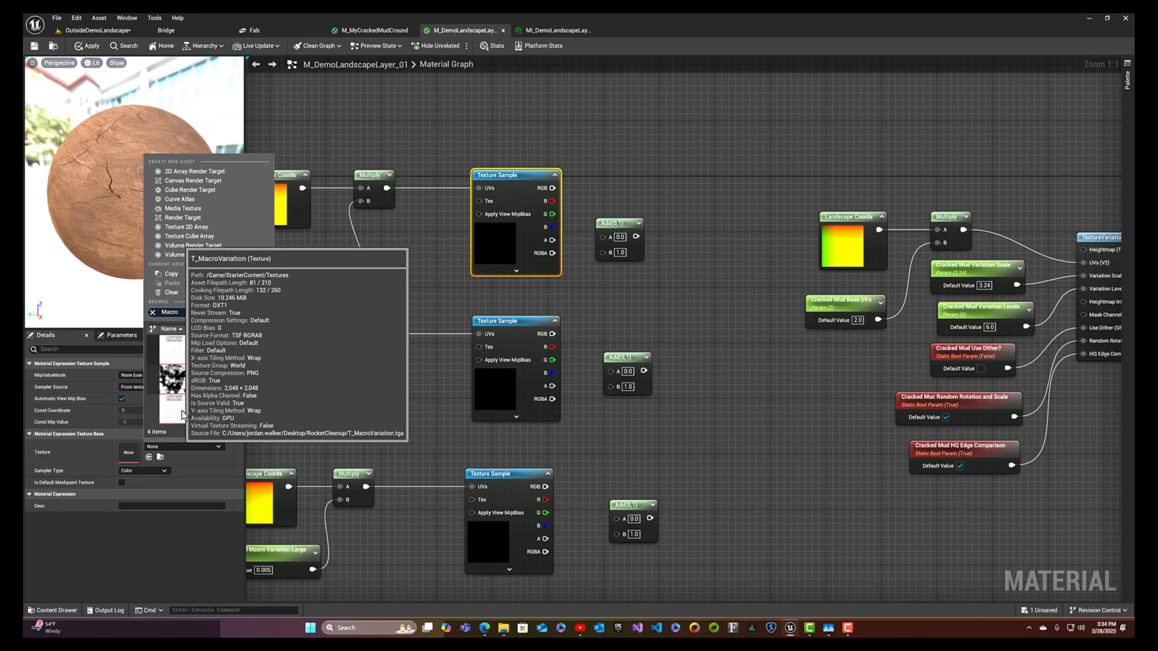
left_click(182, 410)
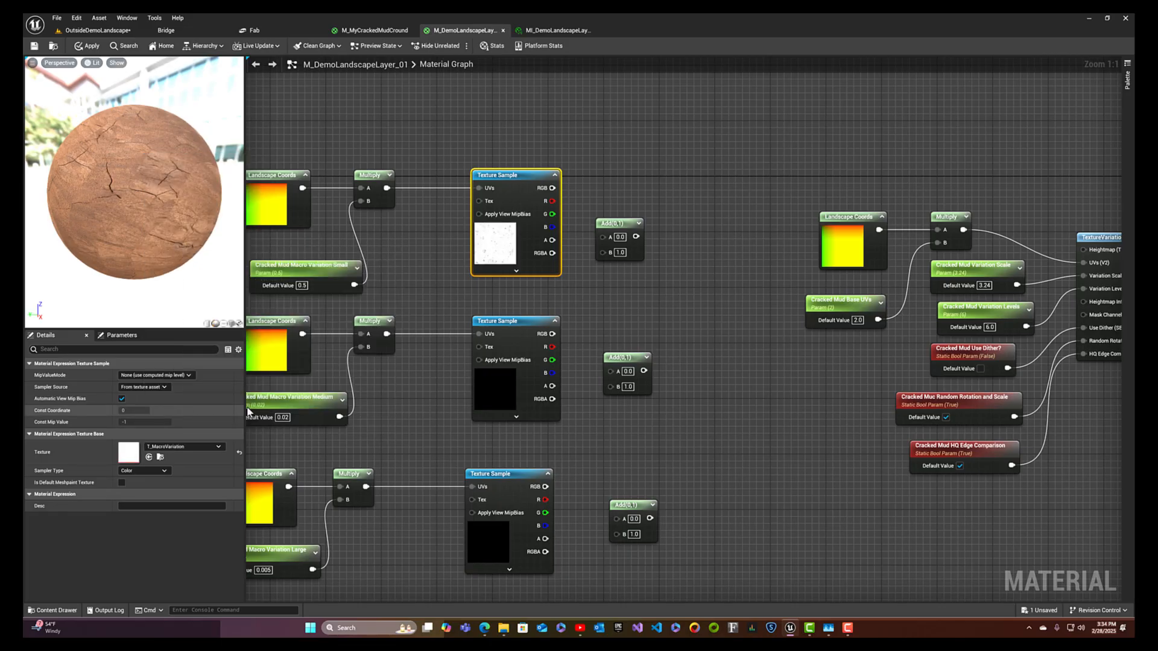
- Assign the T_MacroVariation texture to the Texture Sample in the Cracked Mud Macro Variation Medium row
left_click(490, 388)
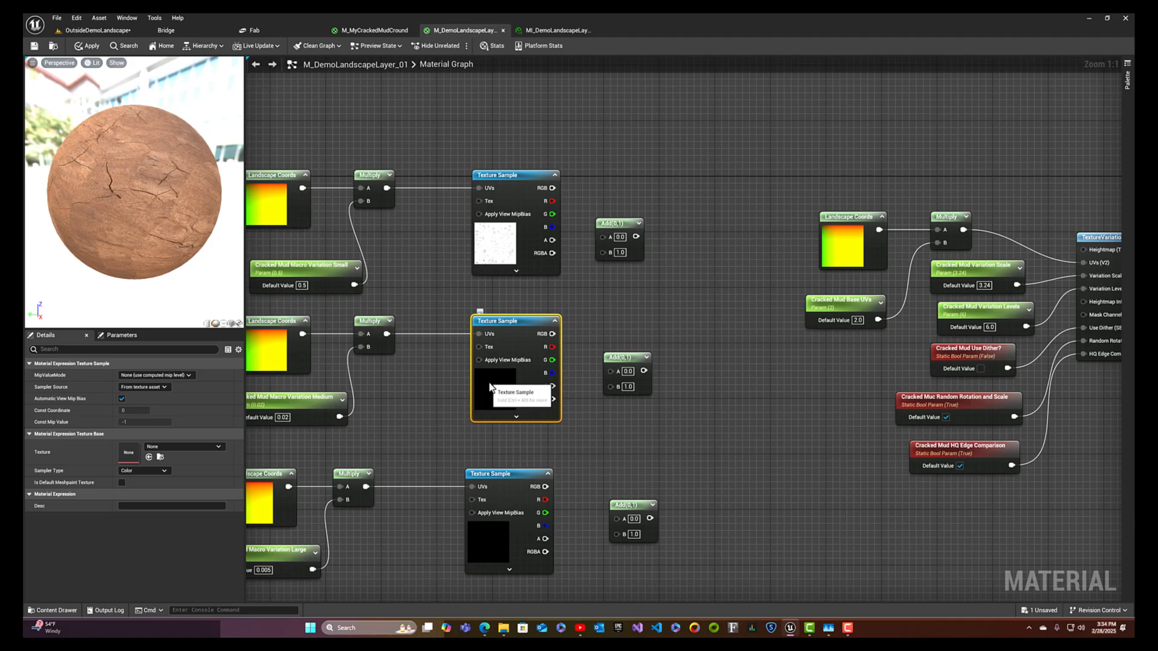
left_click(217, 446)
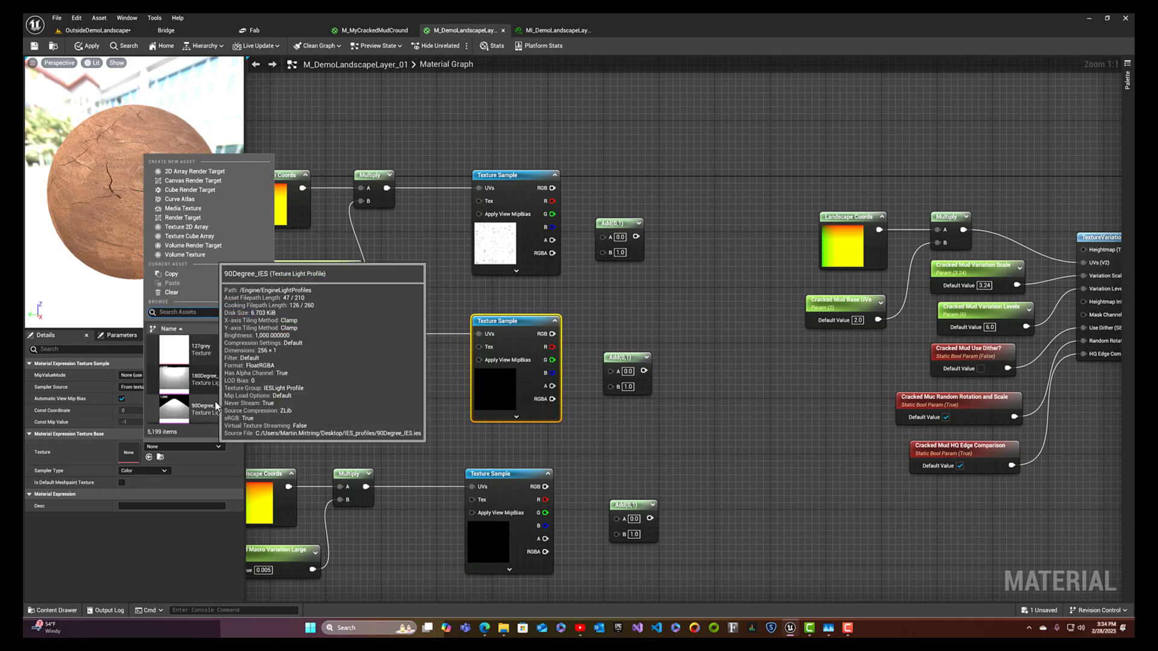
type("T_M")
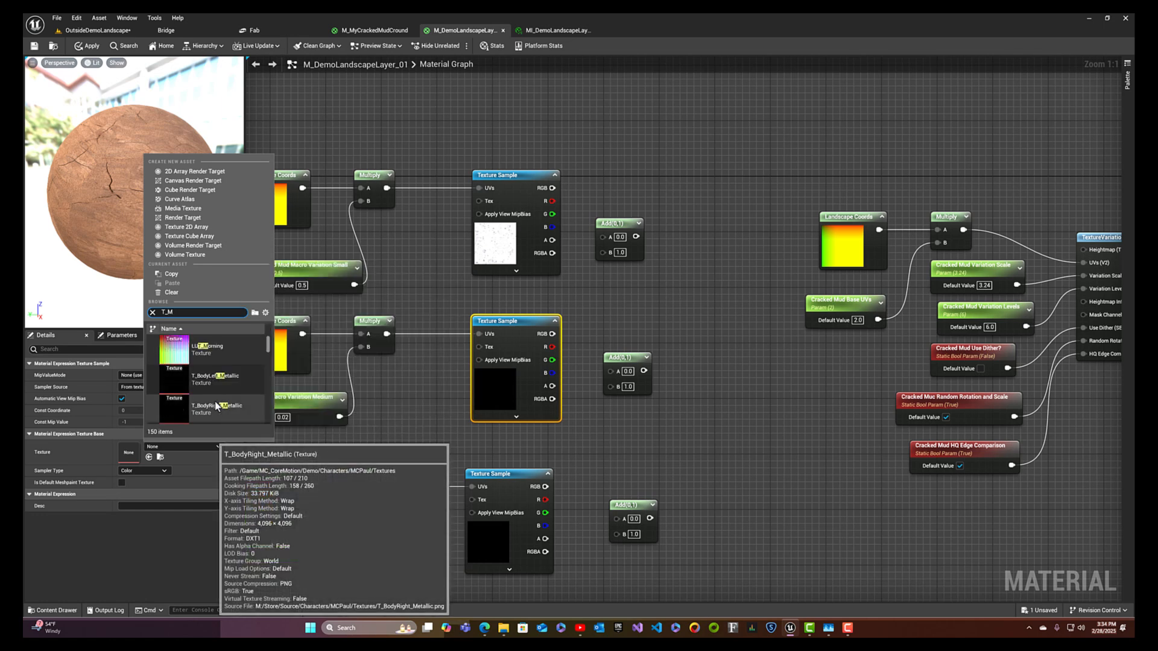
type("acro")
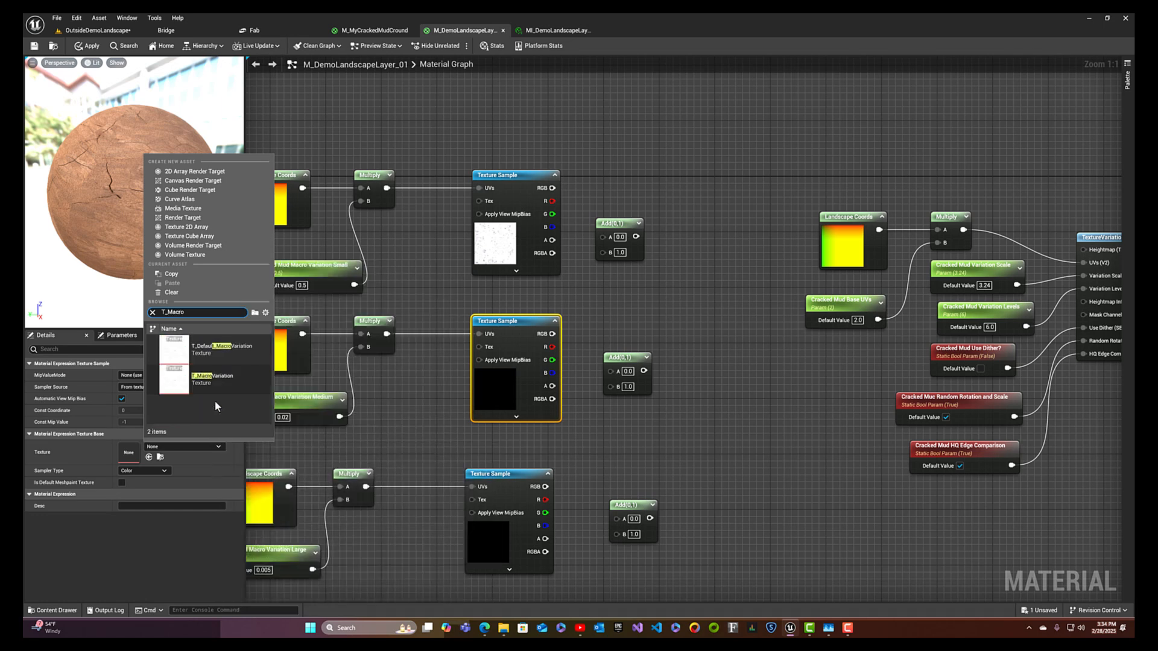
left_click(176, 376)
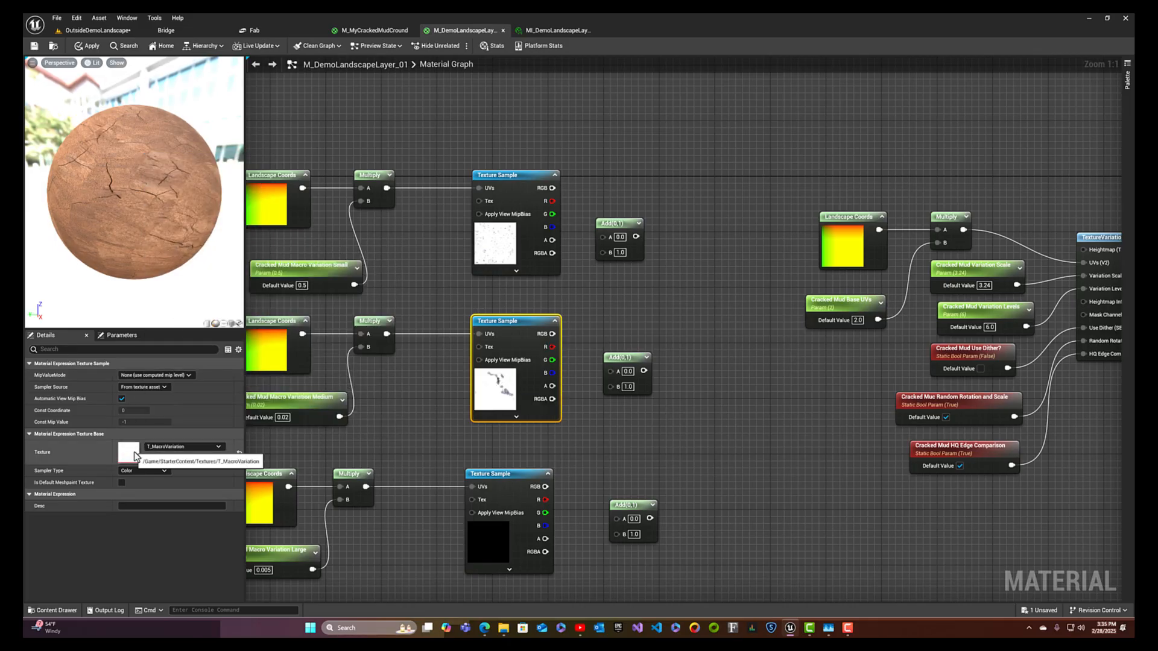
- Assign the T_MacroVariation texture to the Texture Sample in the Cracked Mud Macro Variation Large row
left_click(489, 540)
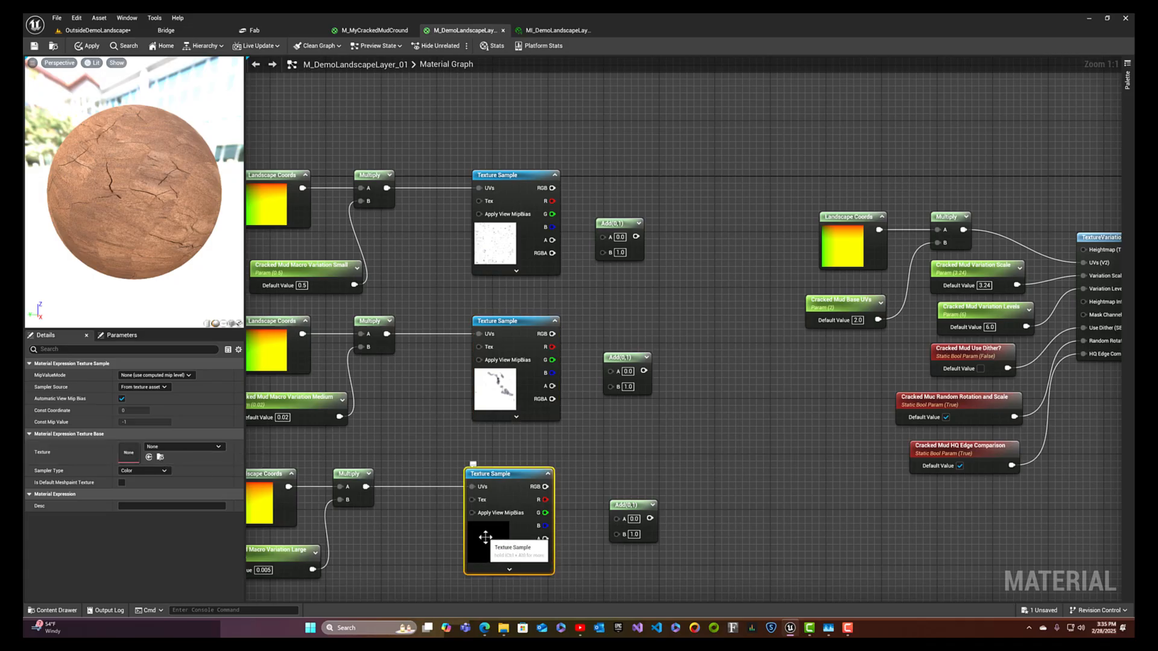
left_click(199, 447)
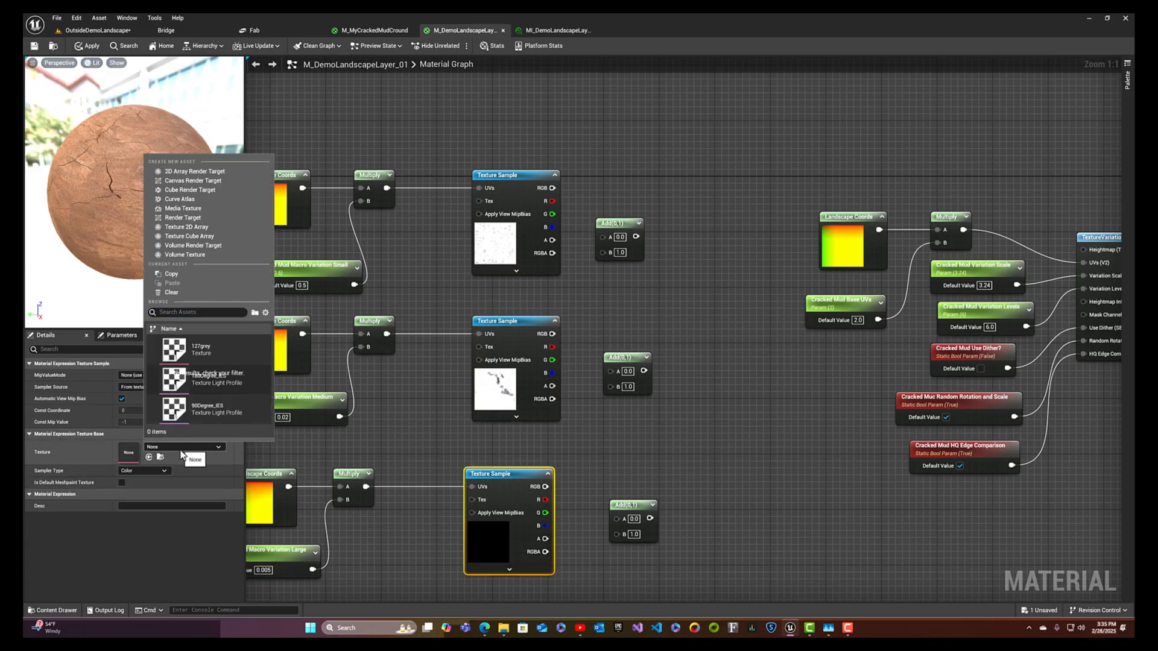
type("T")
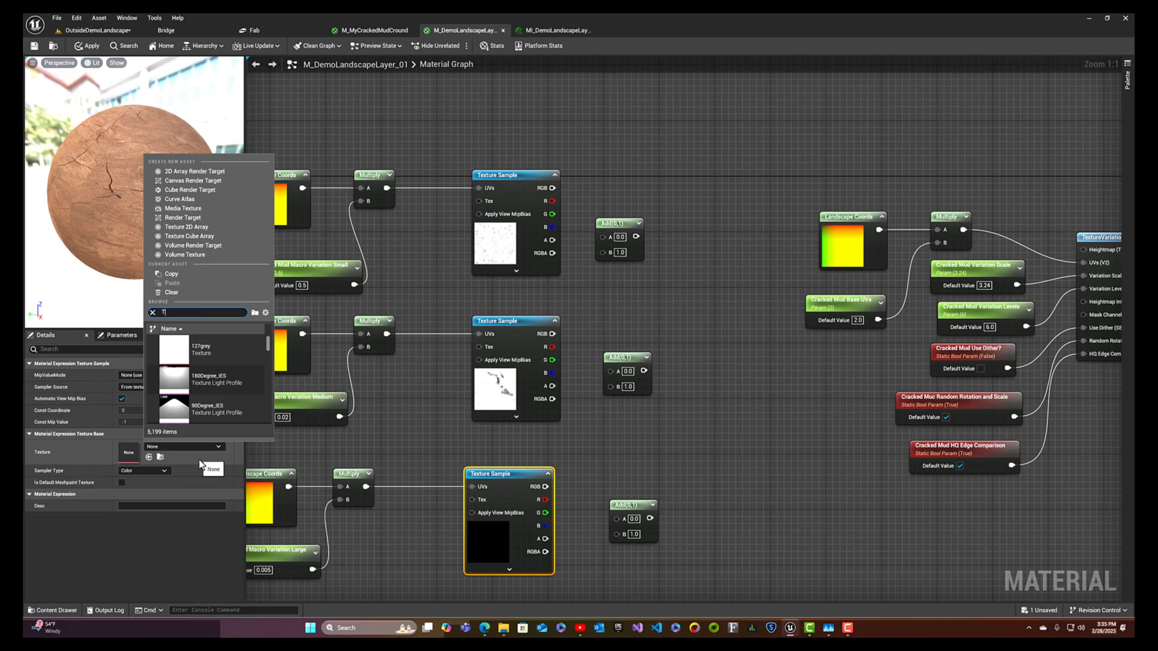
type("_Macro")
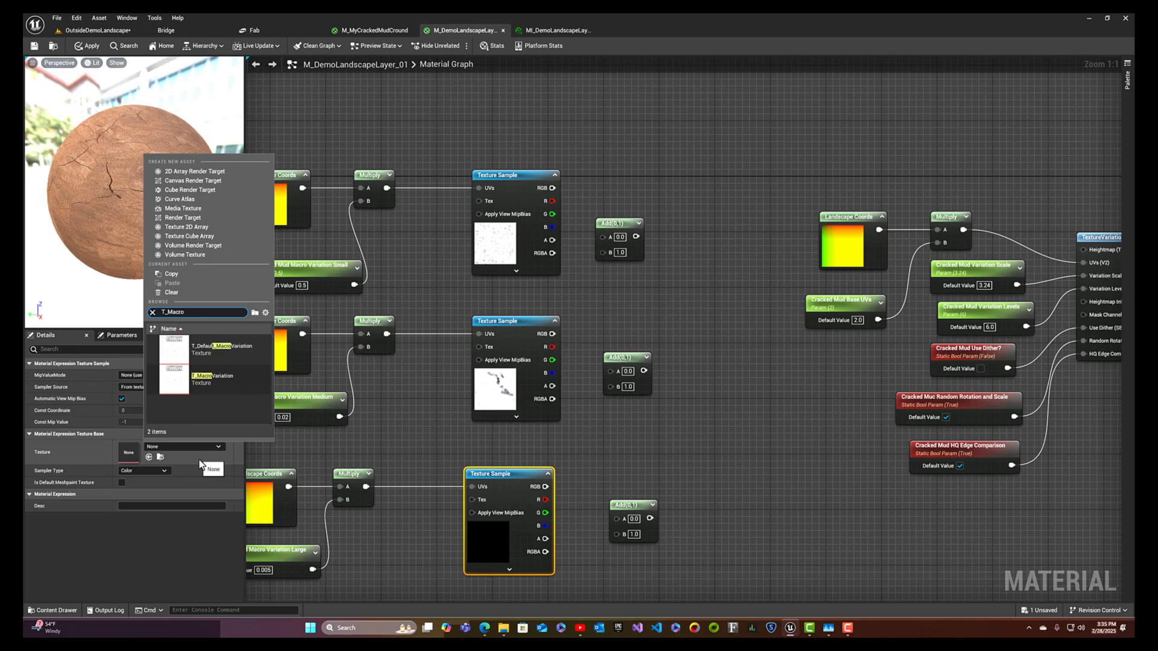
mouse_move(182, 377)
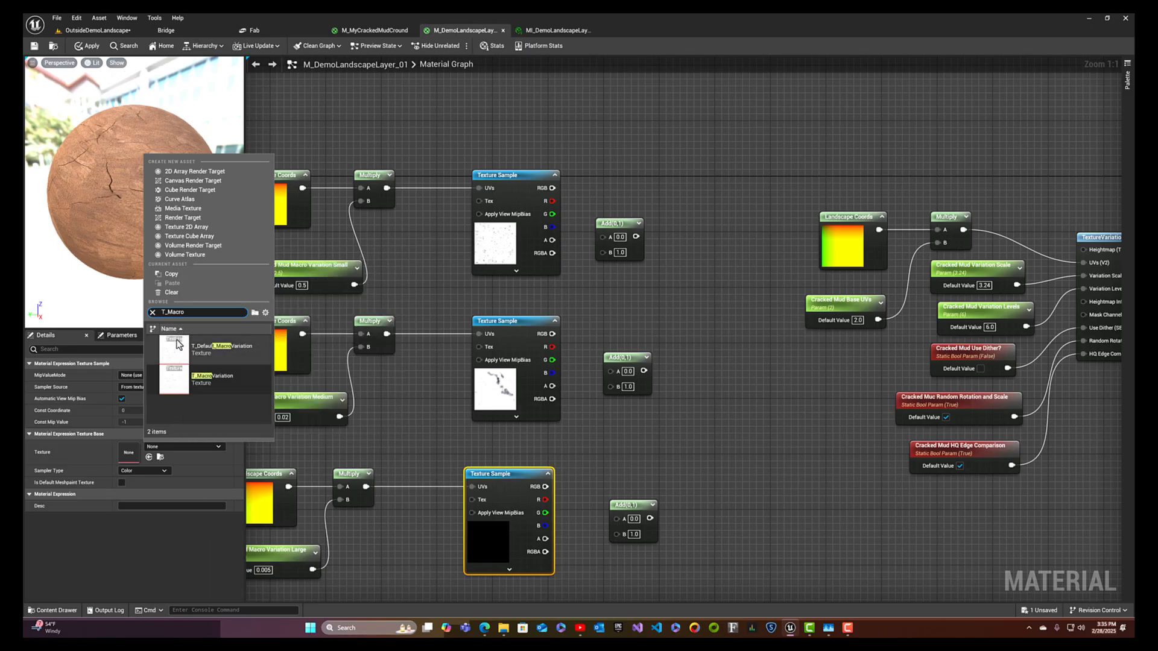
left_click(176, 378)
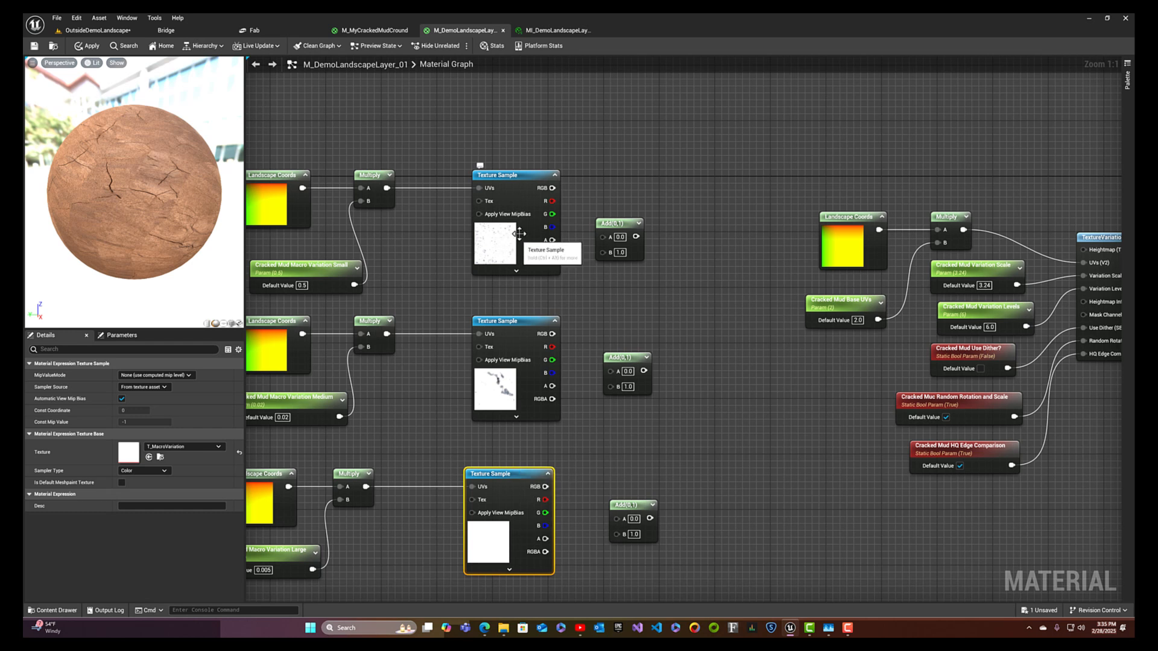
- Align the three Add nodes in a column and connect each Texture Sample's R output to its Add node's A input
left_click_drag(616, 252, 624, 244)
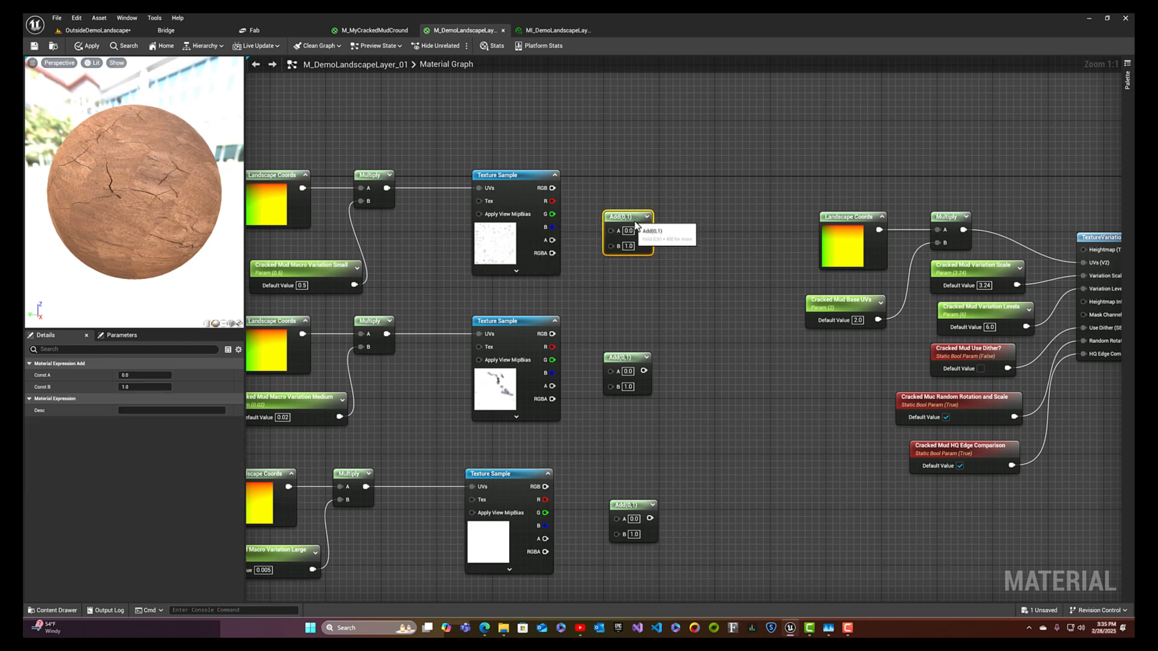
left_click_drag(622, 353, 622, 345)
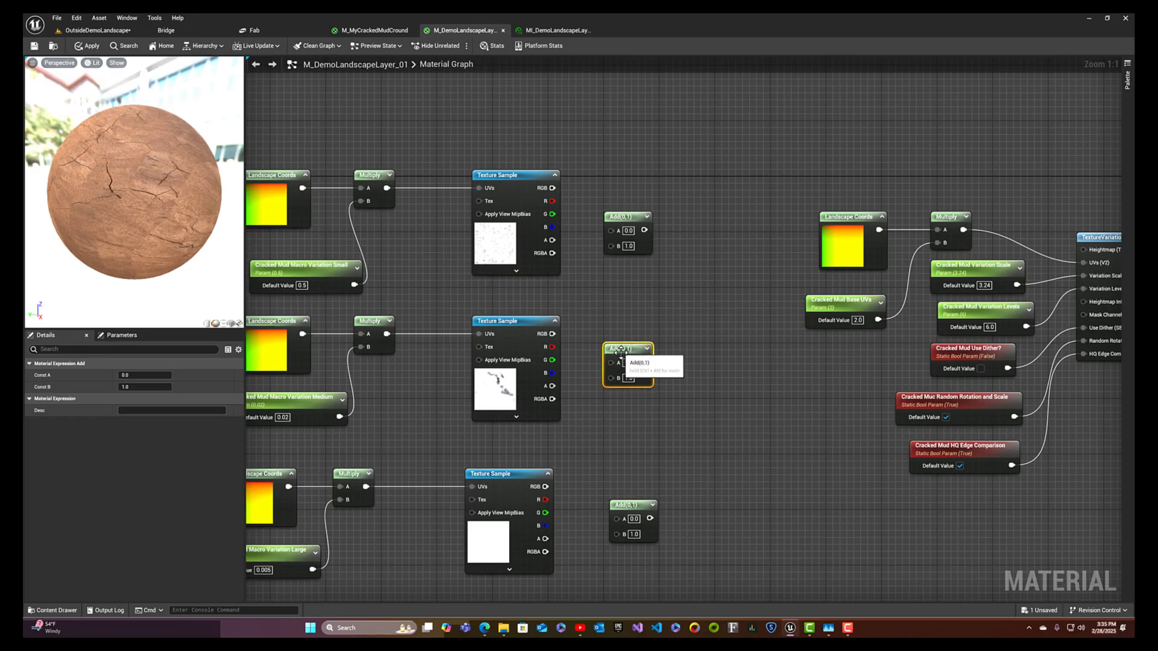
left_click_drag(631, 505, 629, 495)
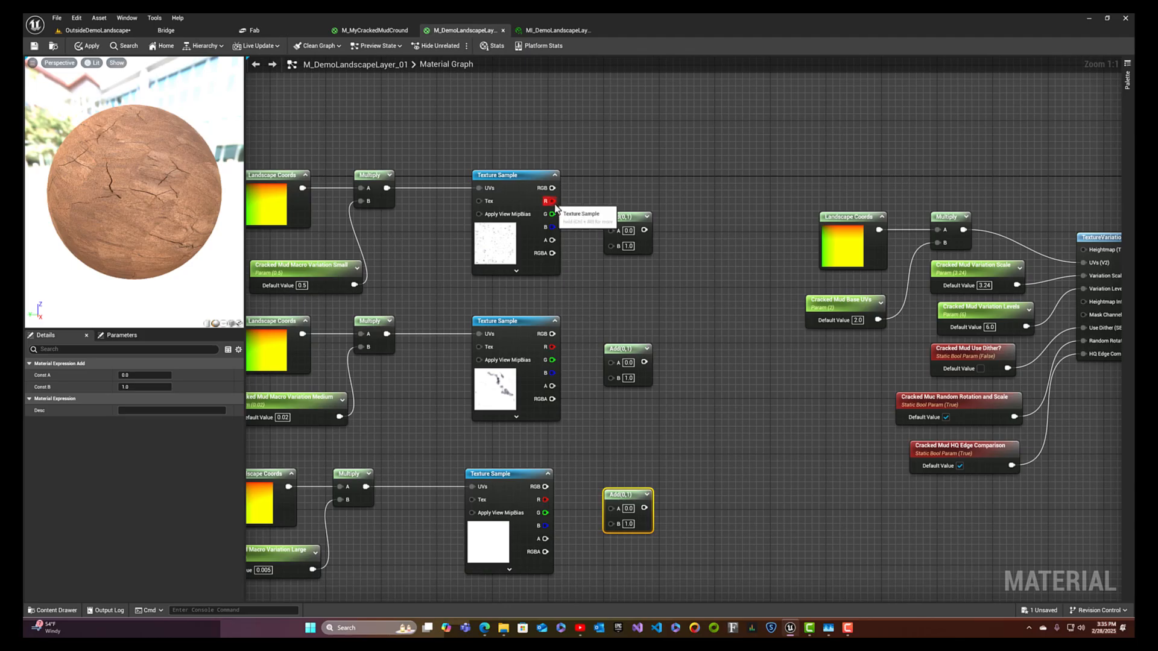
left_click_drag(552, 201, 611, 230)
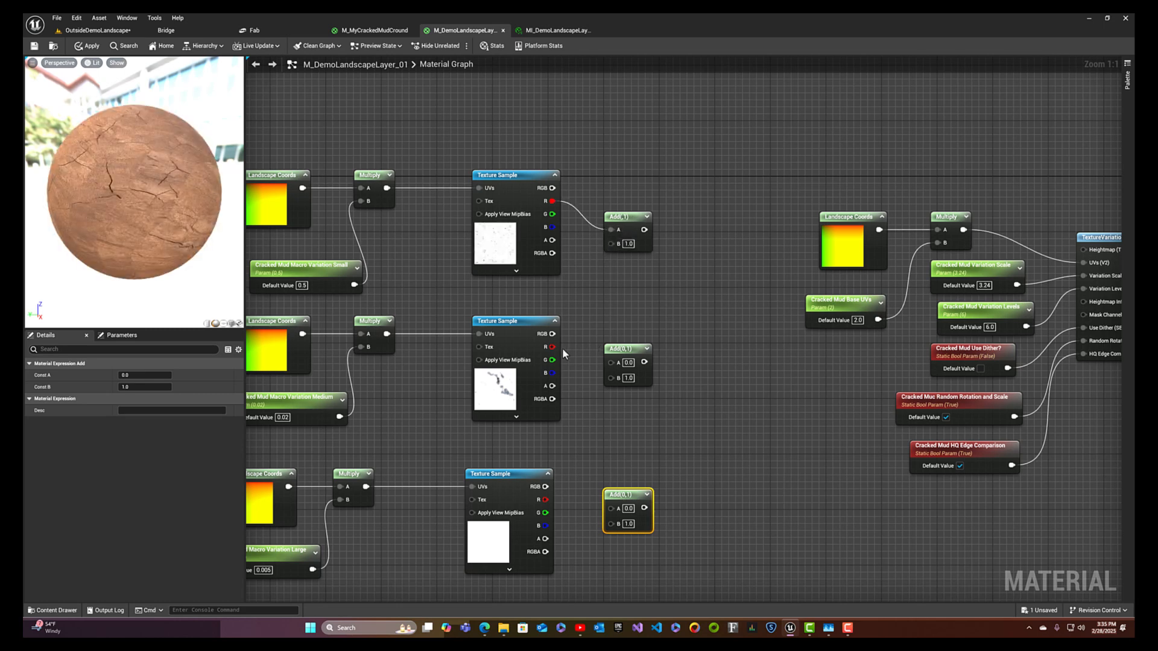
left_click_drag(552, 346, 610, 362)
left_click_drag(554, 502, 610, 509)
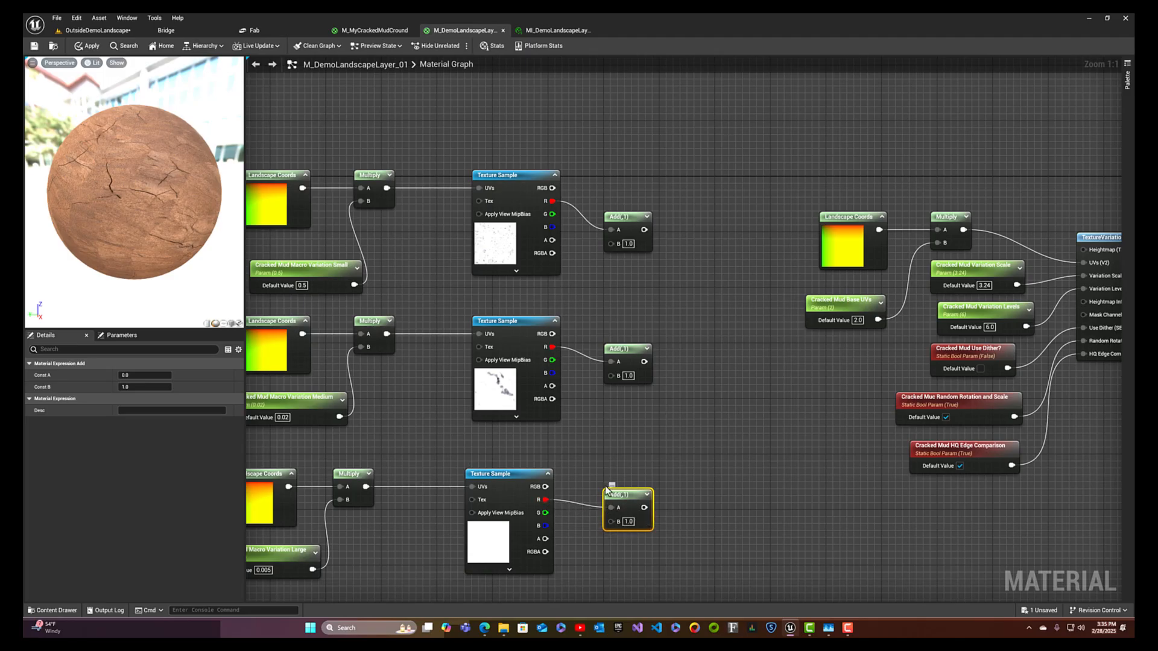
- Create a scalar parameter named Macro Exposure between the Add nodes of the small and medium rows
right_click_drag(624, 462, 561, 454)
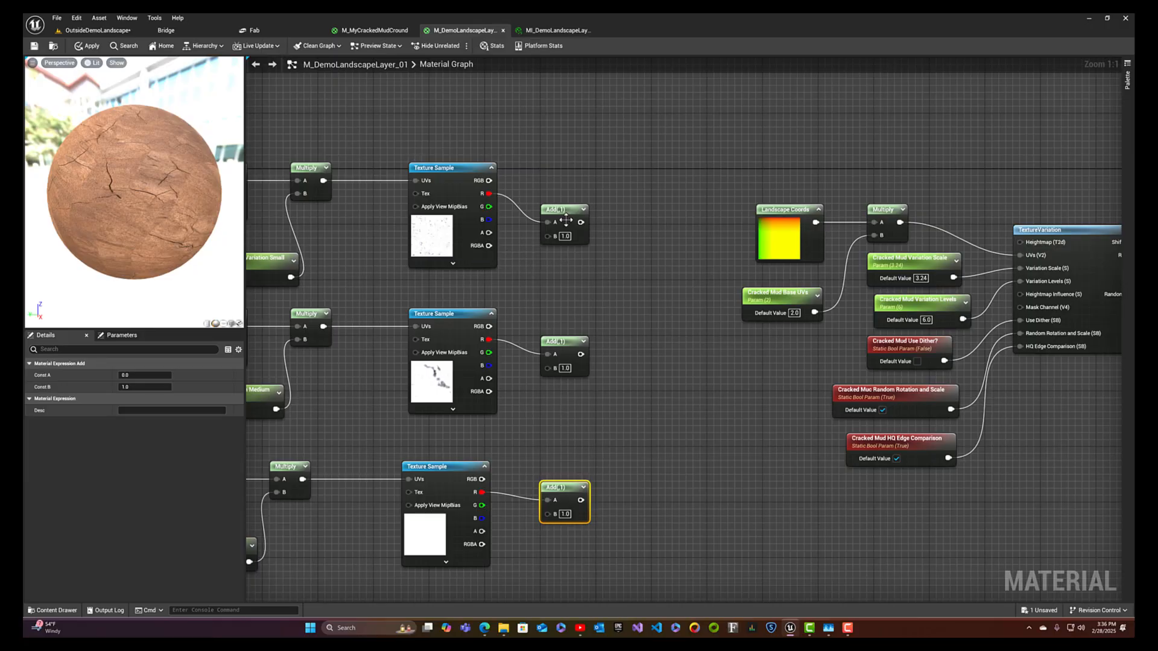
right_click_drag(561, 262, 586, 217)
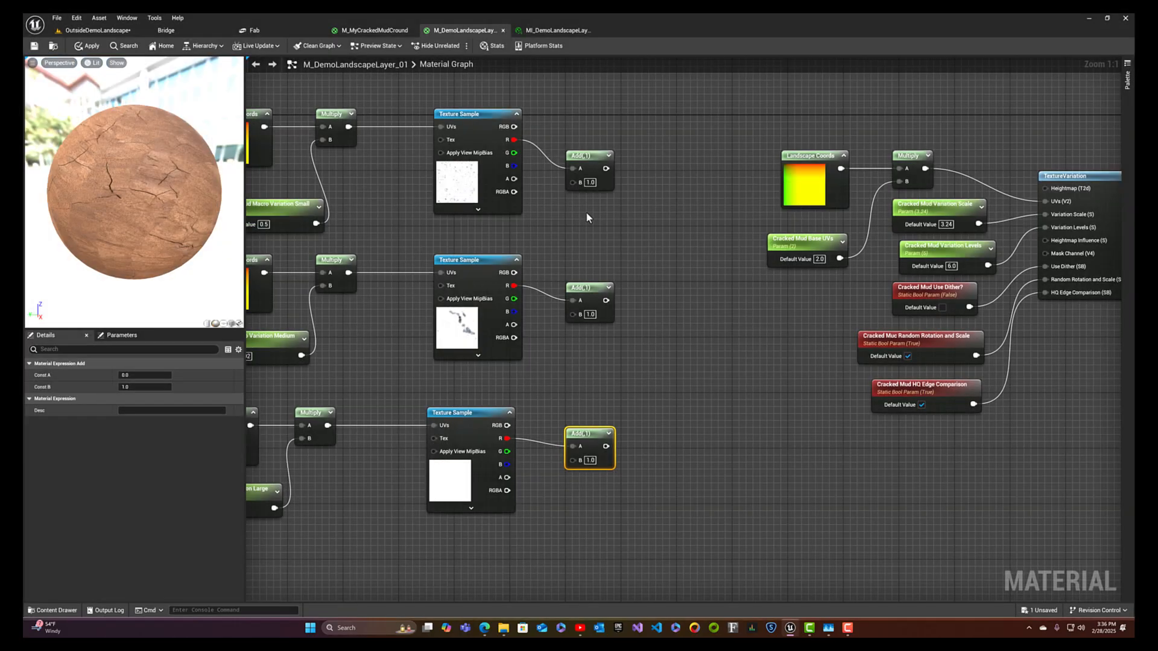
left_click(558, 242)
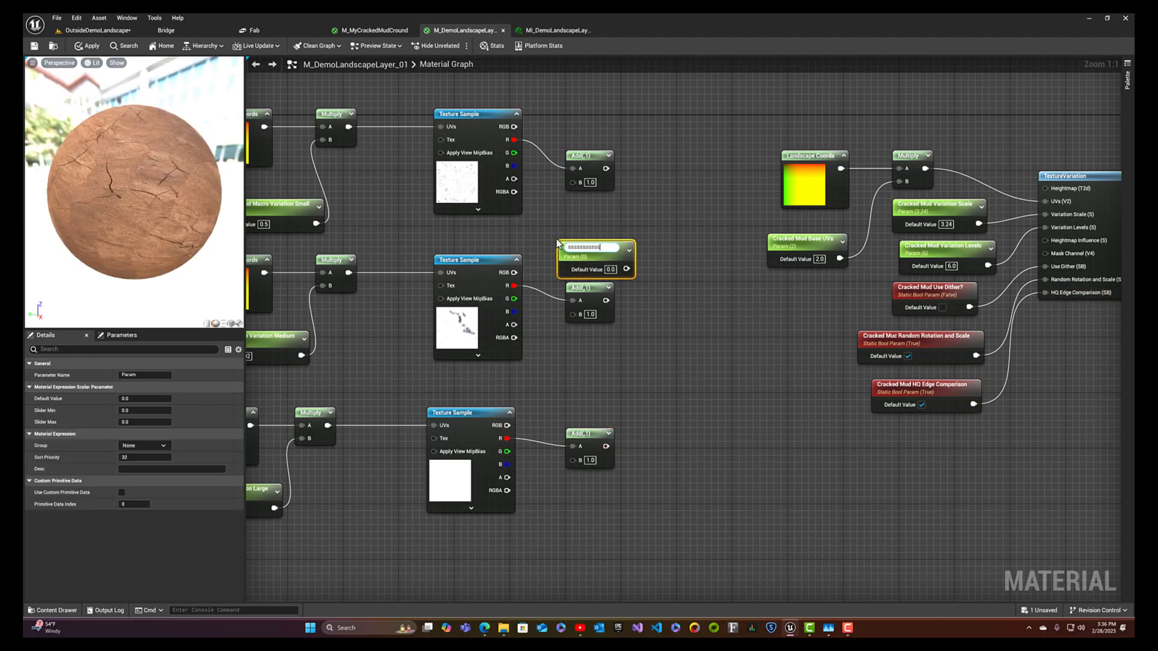
type("sssssssssss")
left_click_drag(604, 248, 563, 246)
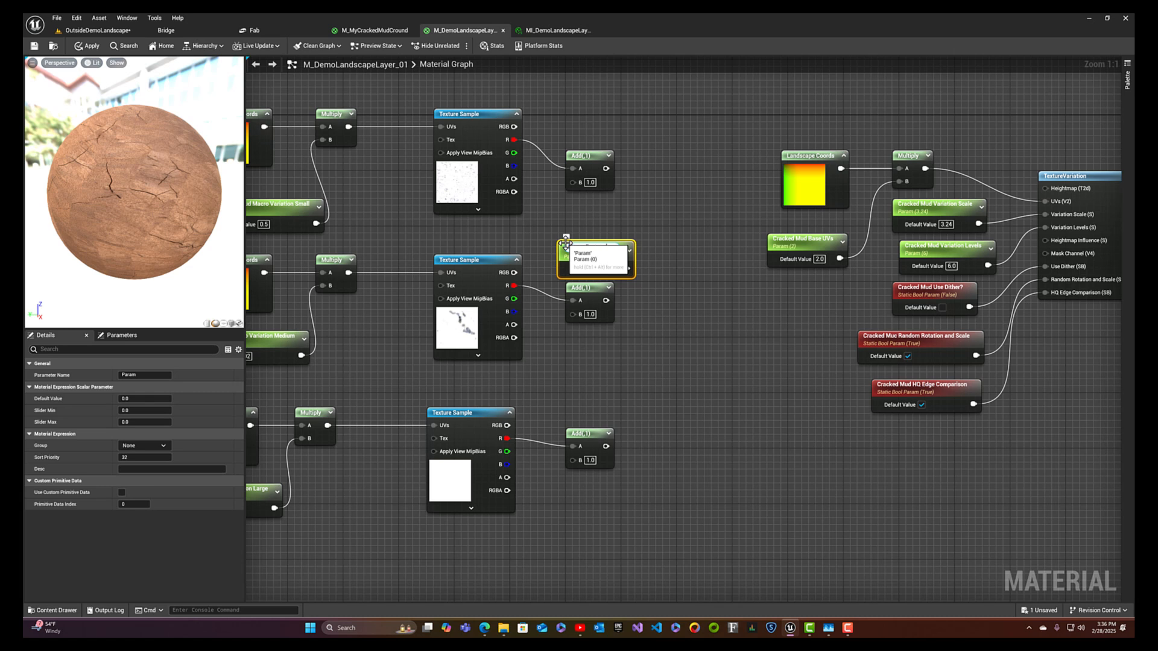
key("Return")
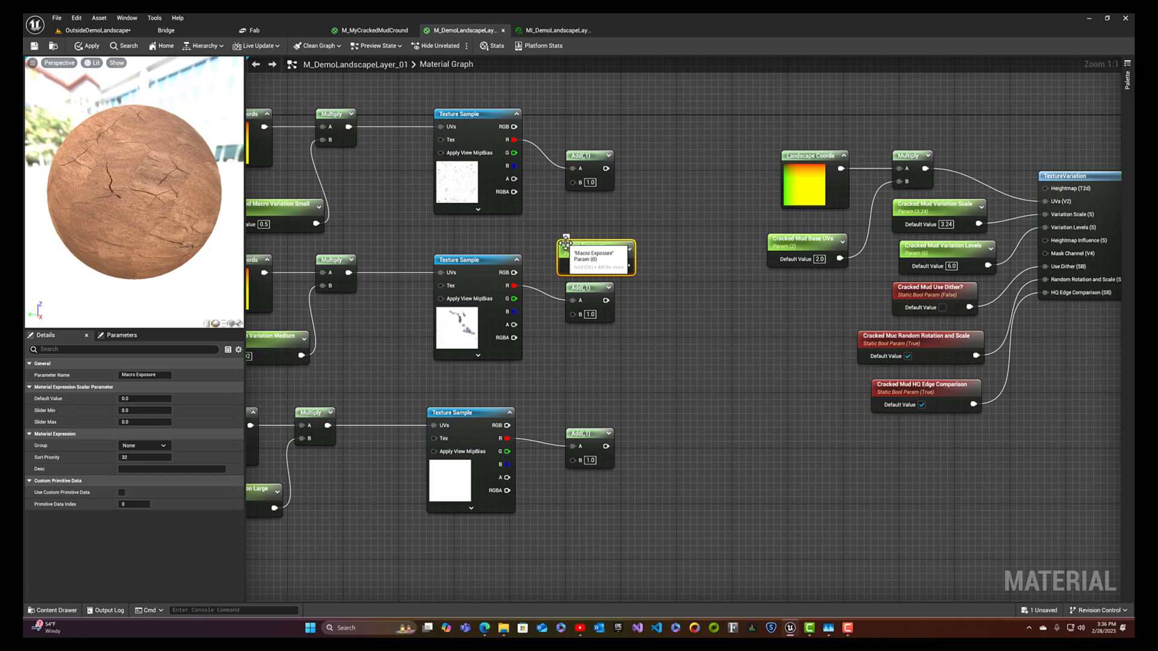
- Move the Macro Exposure parameter clear of the medium row's Add node and set its default value to 0.5
left_click_drag(594, 245, 567, 230)
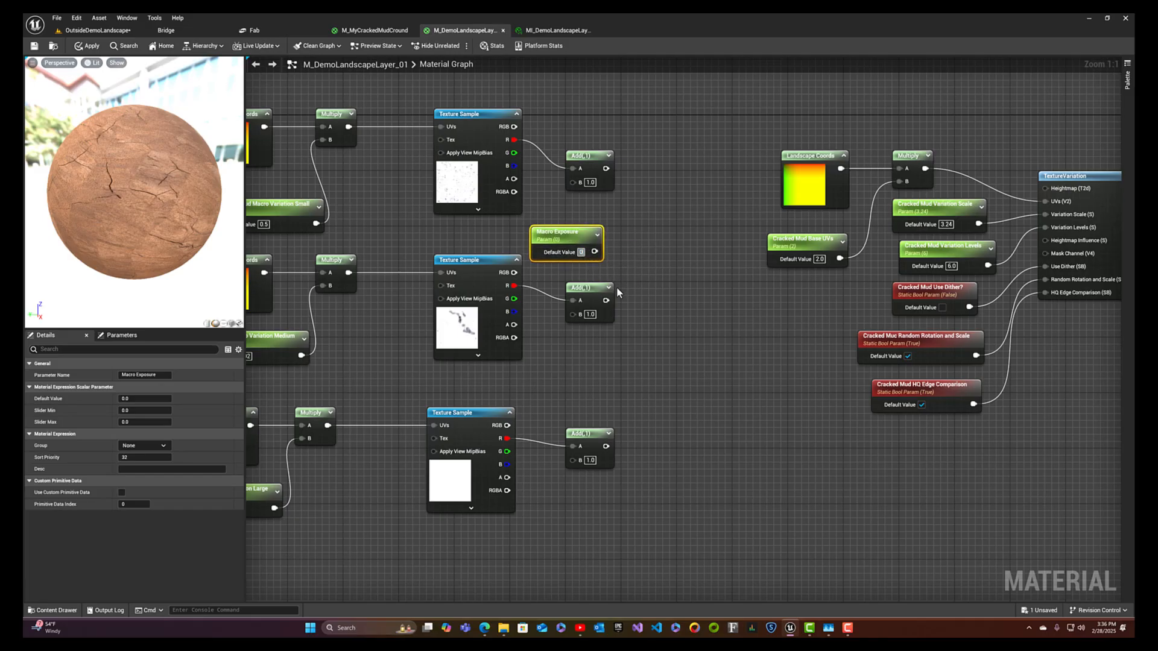
type("0.5")
key("Return")
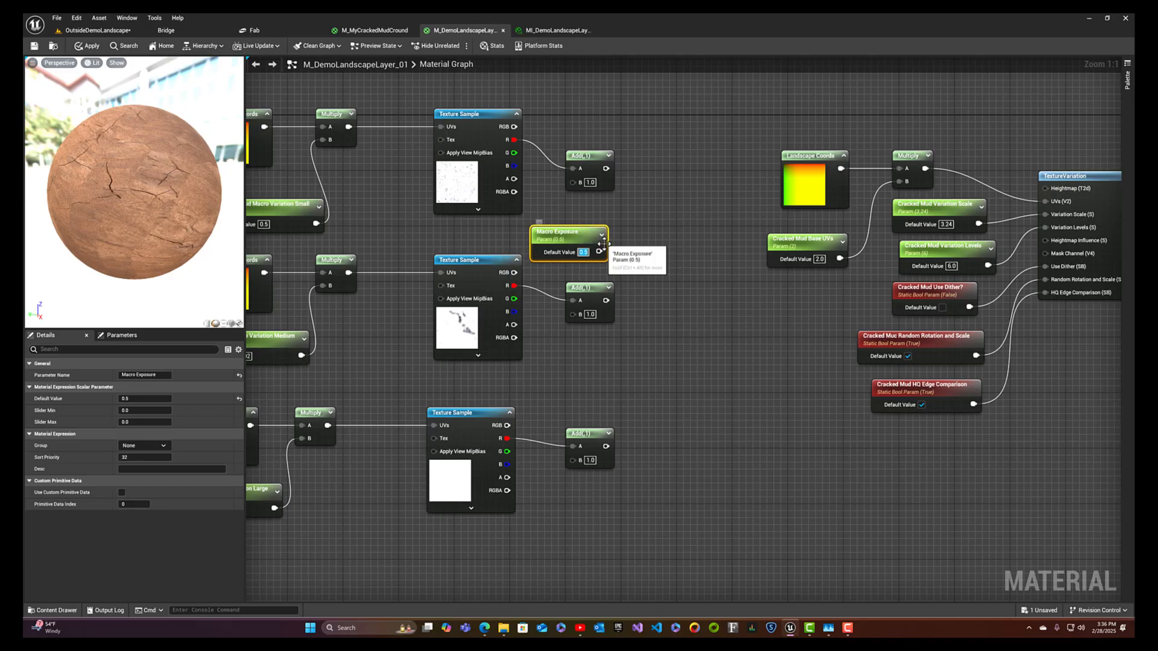
- Connect the Macro Exposure parameter's output to the B input of all three Add nodes
left_click_drag(599, 251, 573, 182)
left_click_drag(599, 251, 573, 314)
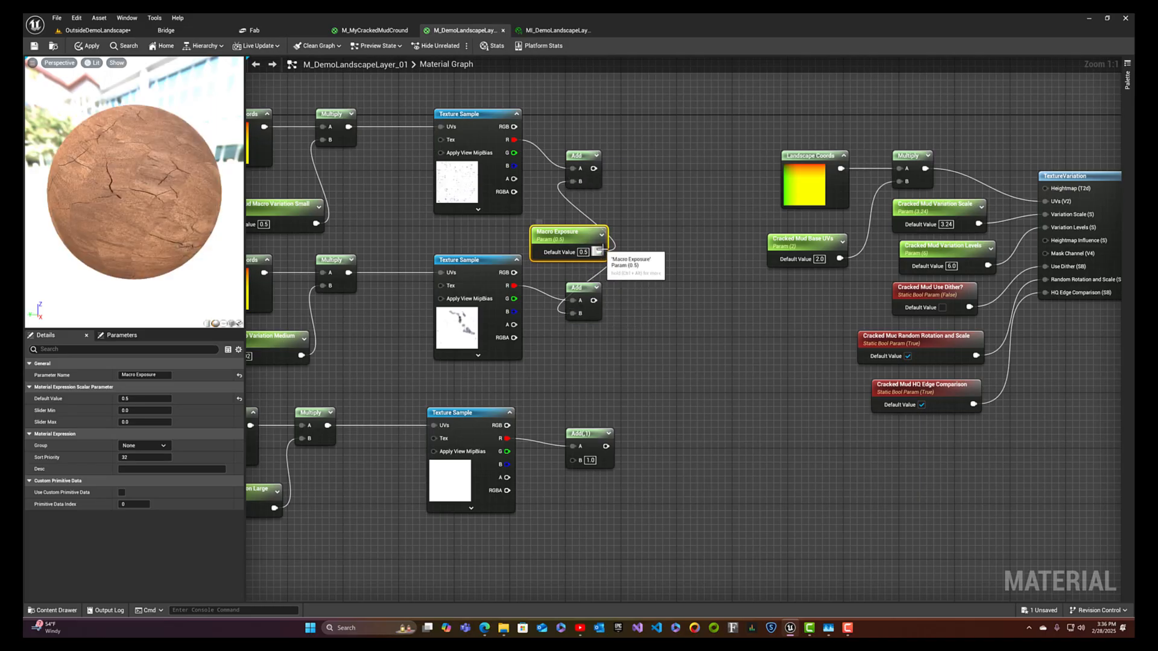
left_click_drag(599, 251, 571, 459)
- Arrange Macro Exposure between the small and medium Texture Samples, and line up the medium Texture Sample and the two lower Add nodes with their rows
left_click_drag(475, 260, 461, 288)
left_click_drag(544, 234, 459, 234)
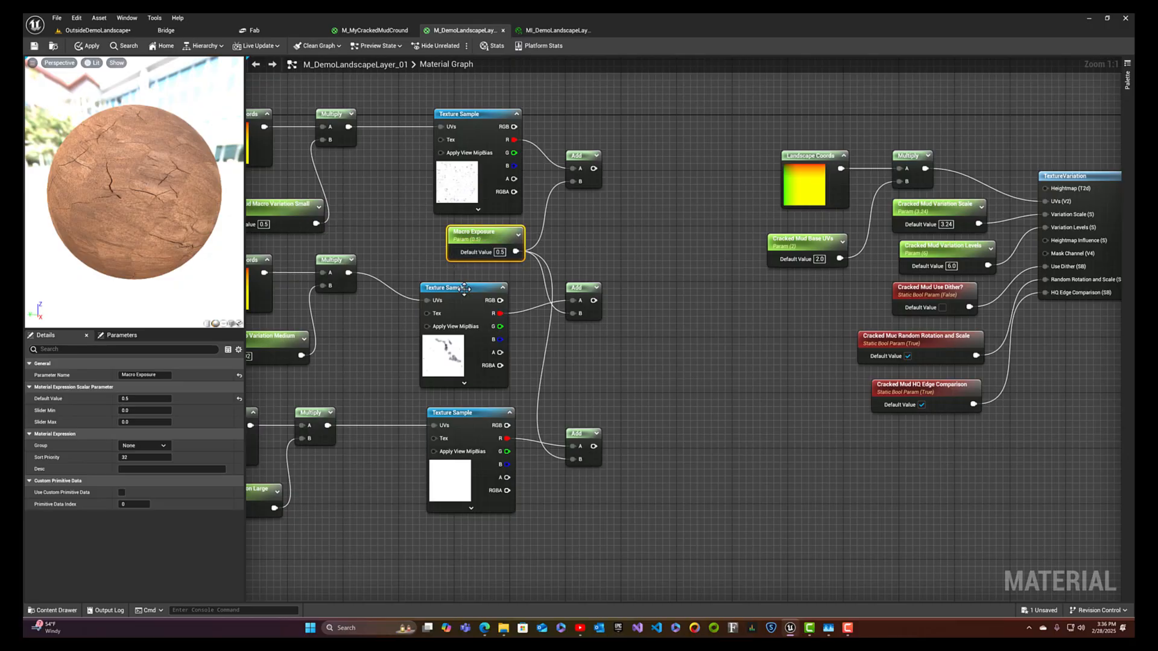
left_click_drag(460, 288, 466, 288)
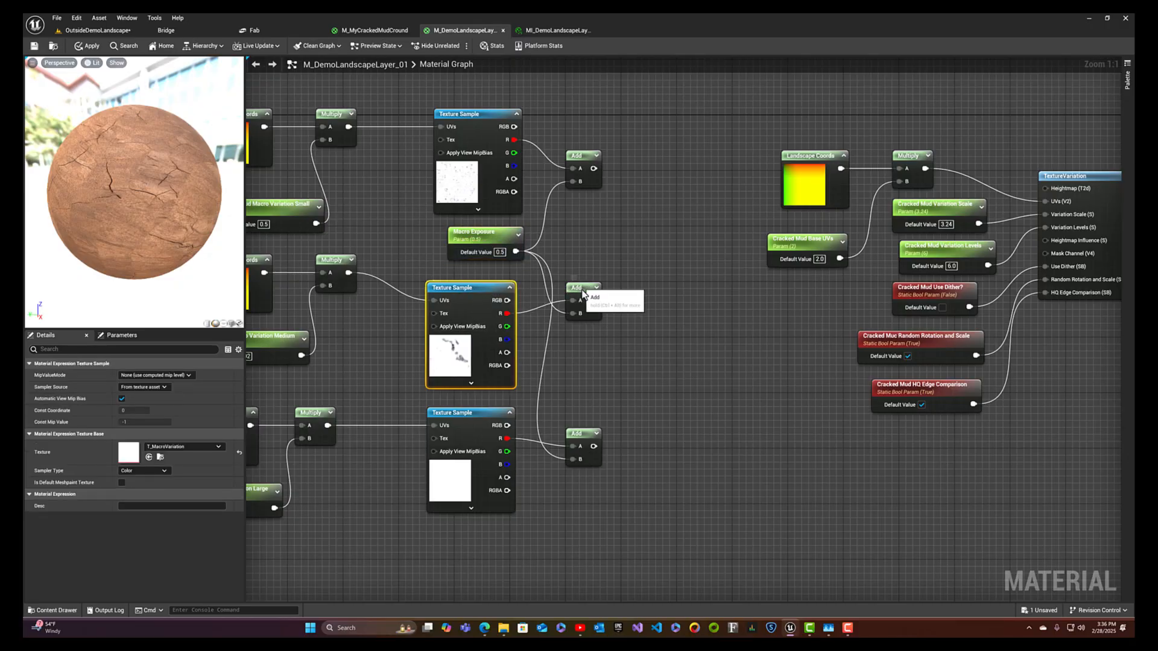
left_click_drag(583, 292, 576, 304)
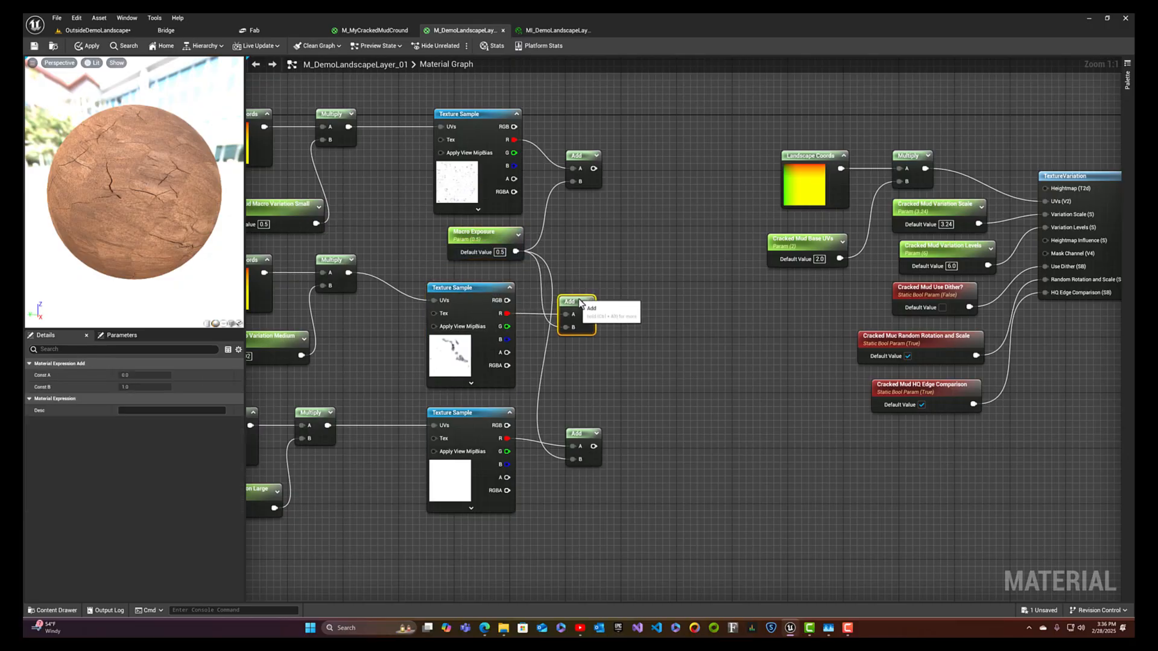
left_click(581, 434)
right_click_drag(637, 256, 555, 252)
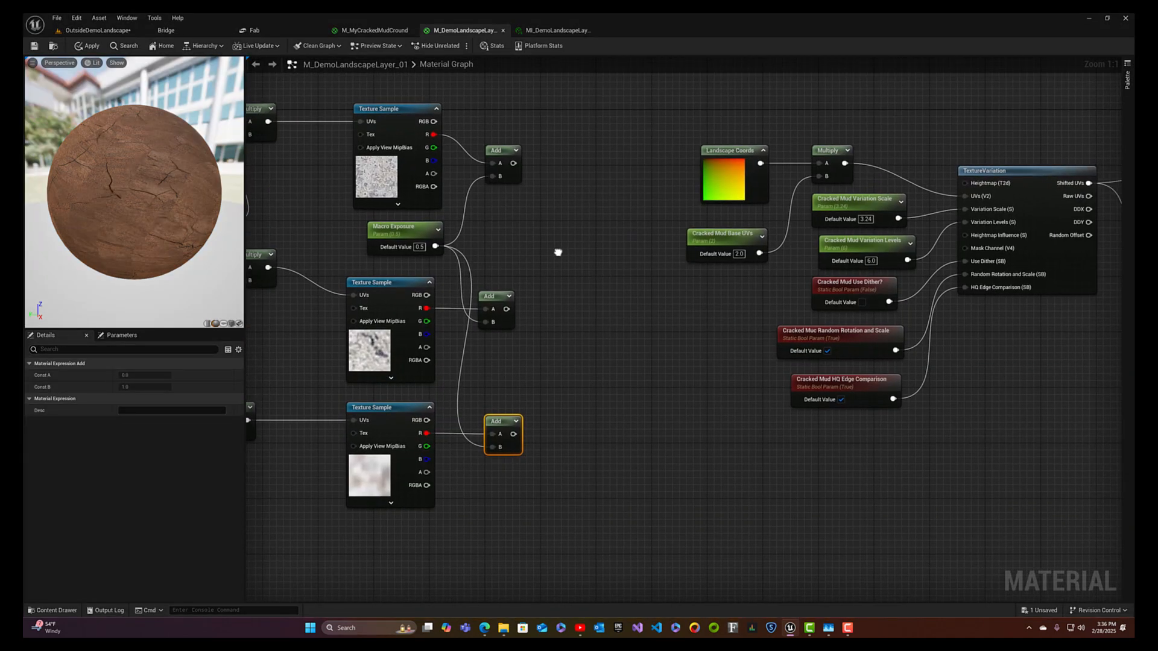
left_click_drag(503, 421, 496, 421)
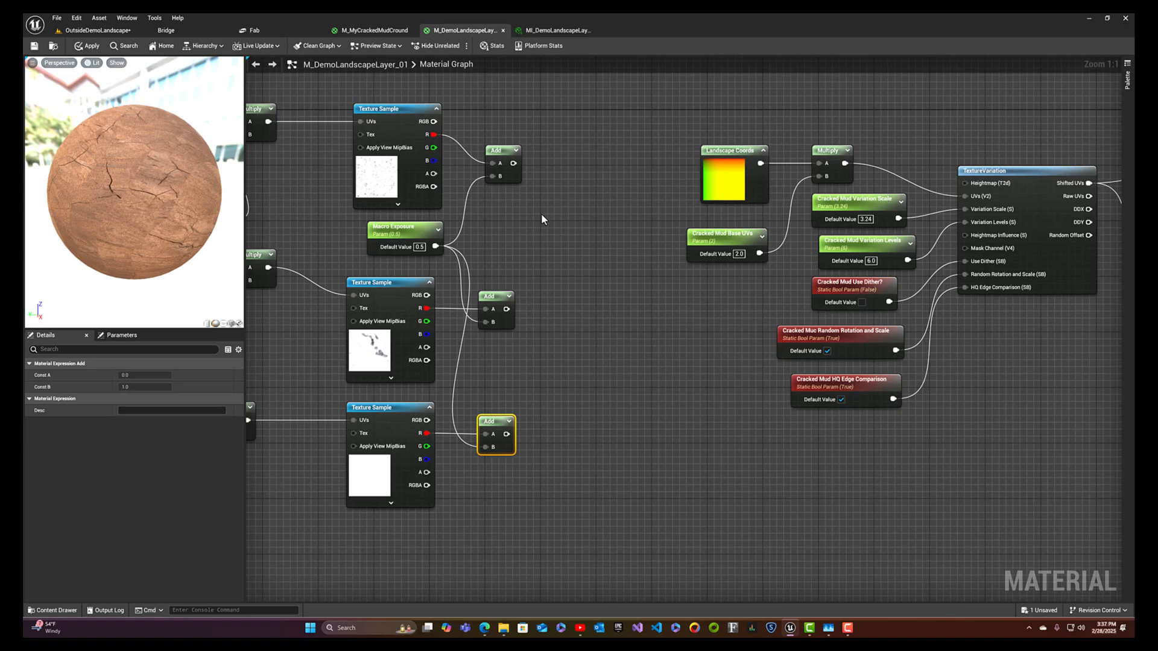
- Create two Multiply nodes: one combining the medium (A) and large (B) Adds, the other combining the small Add (A) with that product (B)
left_click(542, 218)
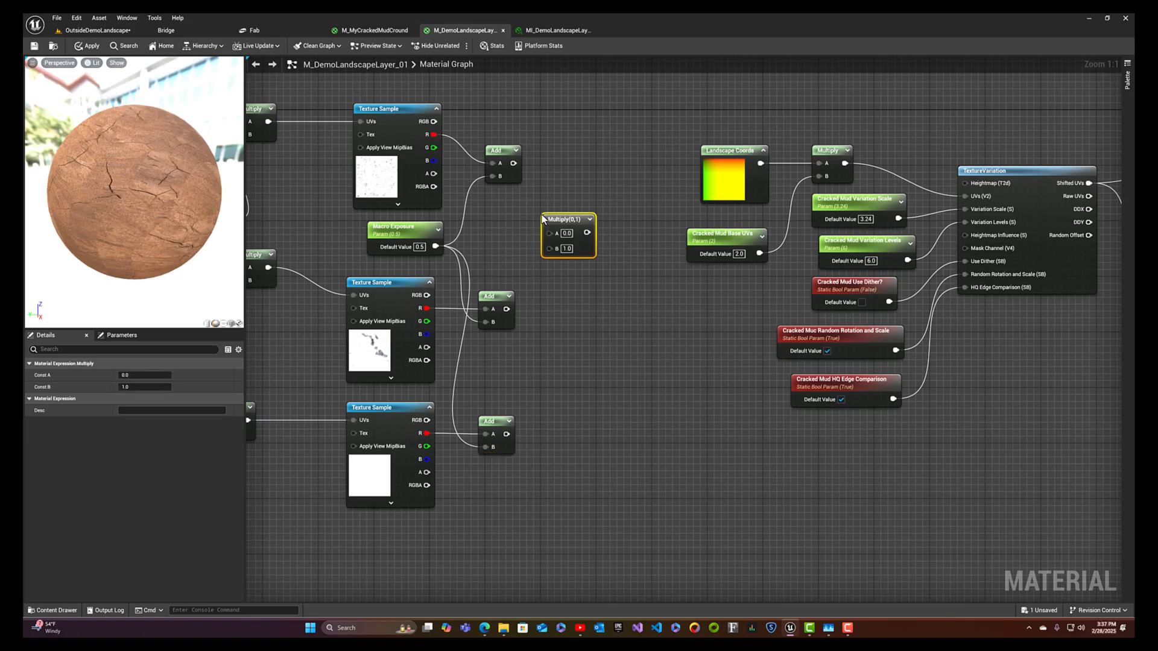
left_click(545, 352)
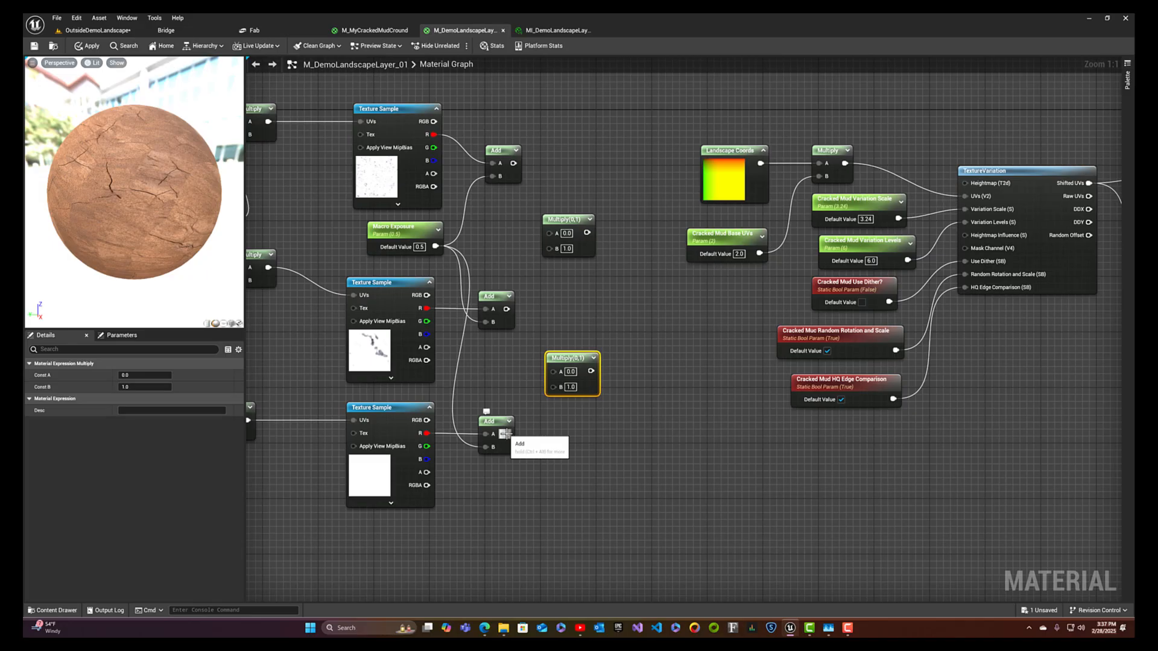
left_click_drag(505, 433, 553, 386)
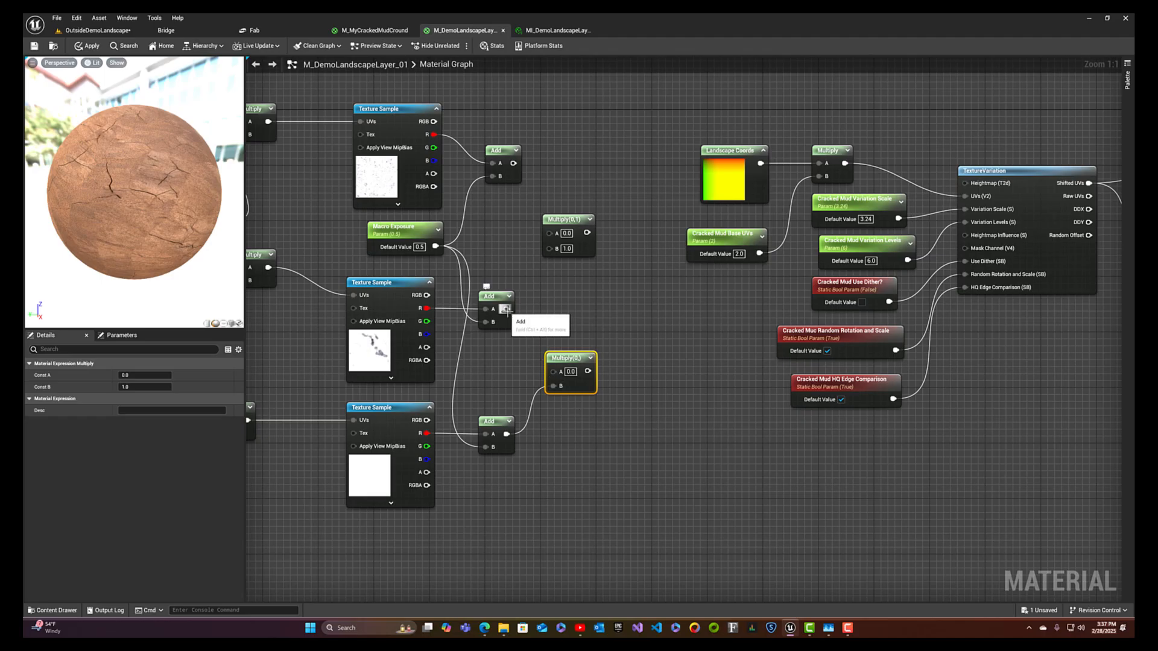
left_click_drag(505, 309, 553, 374)
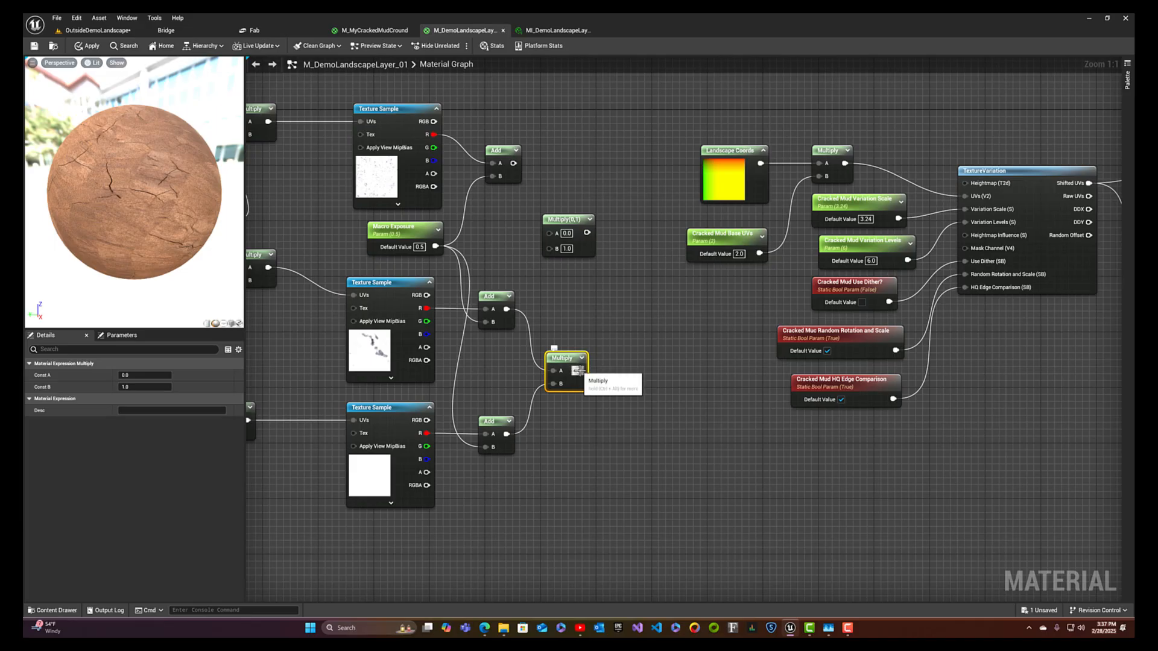
left_click_drag(577, 370, 553, 248)
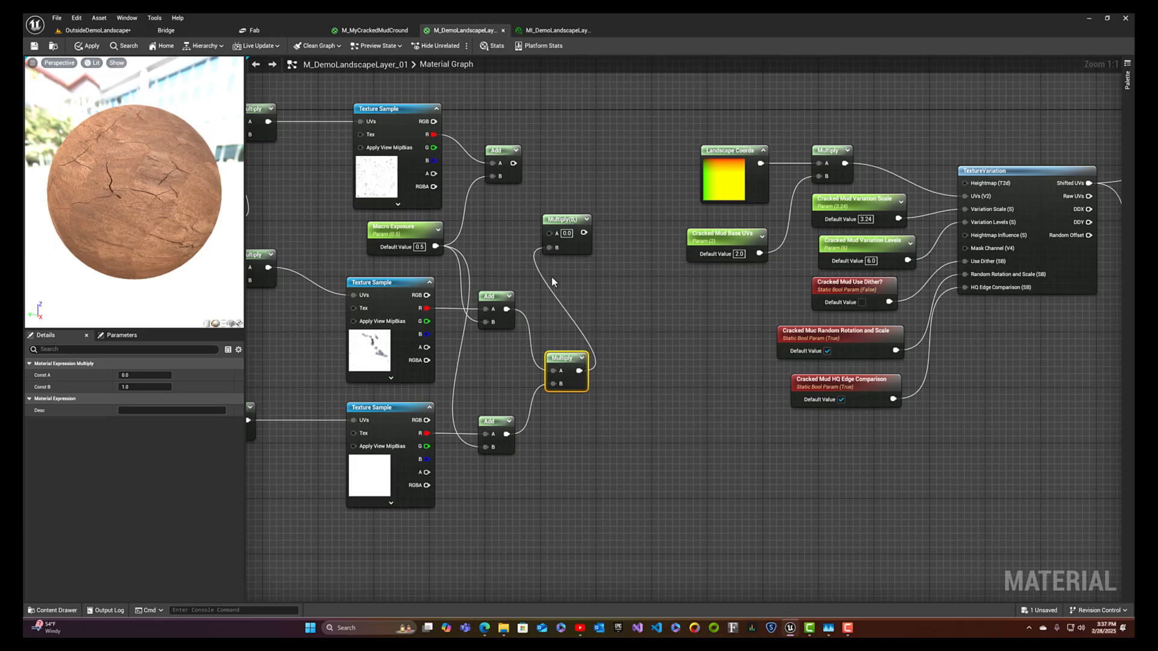
left_click_drag(514, 163, 549, 233)
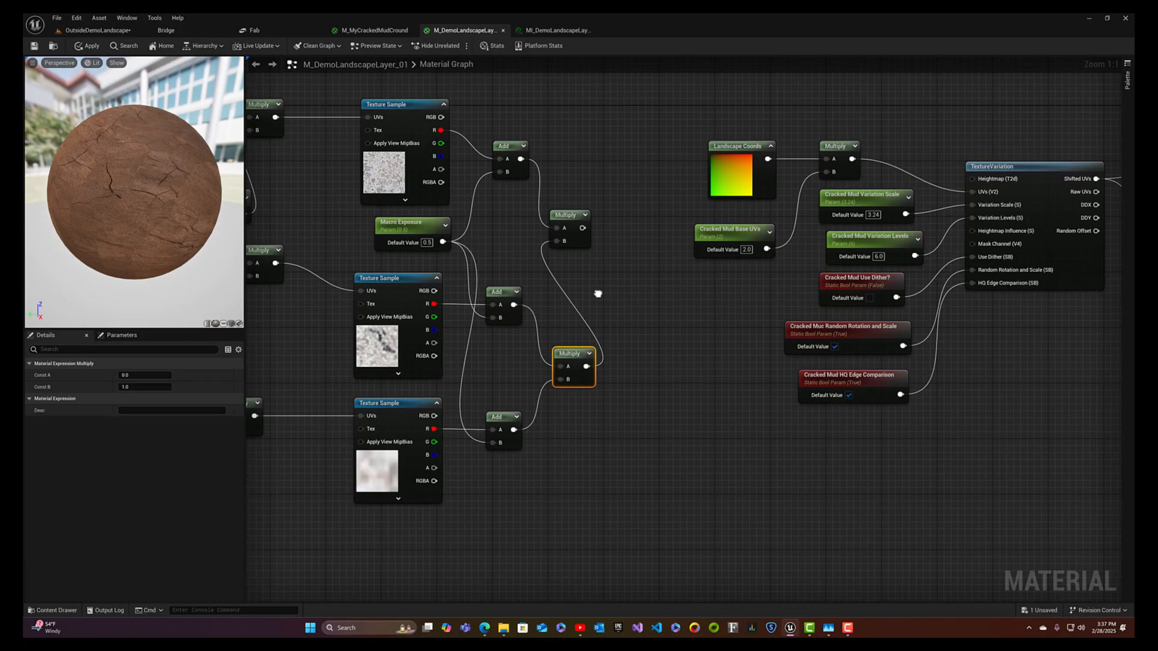
- Select all the macro variation nodes and move the group farther away from the Cracked Mud TextureVariation network
right_click_drag(597, 292, 788, 302)
scroll(788, 302, "down", 2)
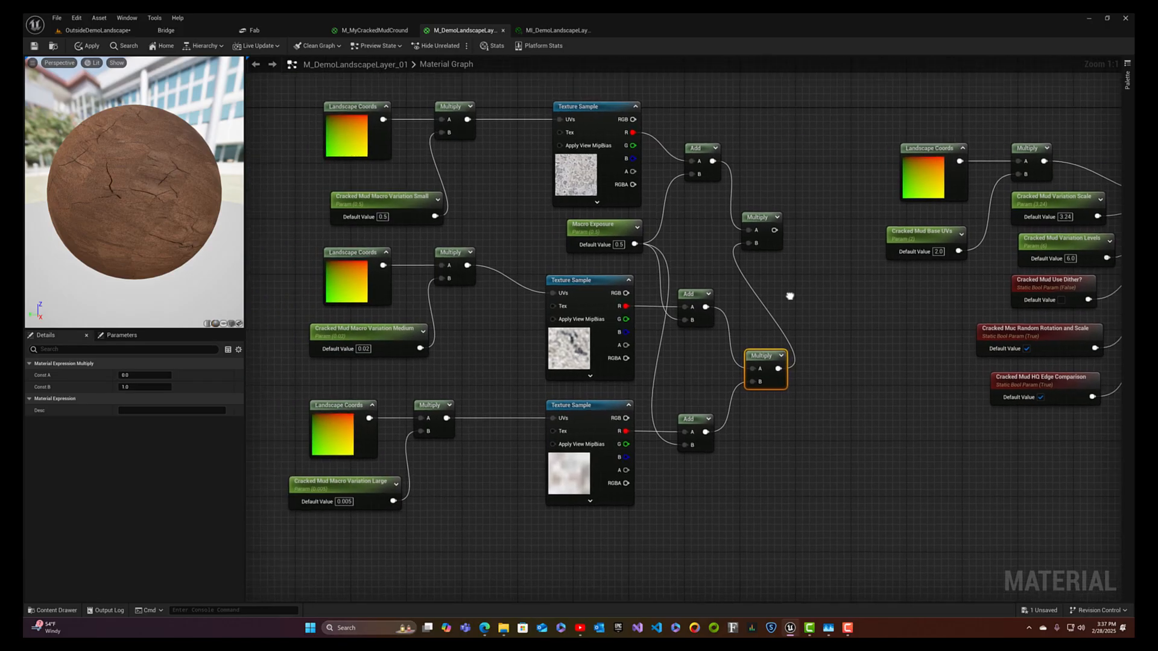
left_click_drag(428, 117, 777, 468)
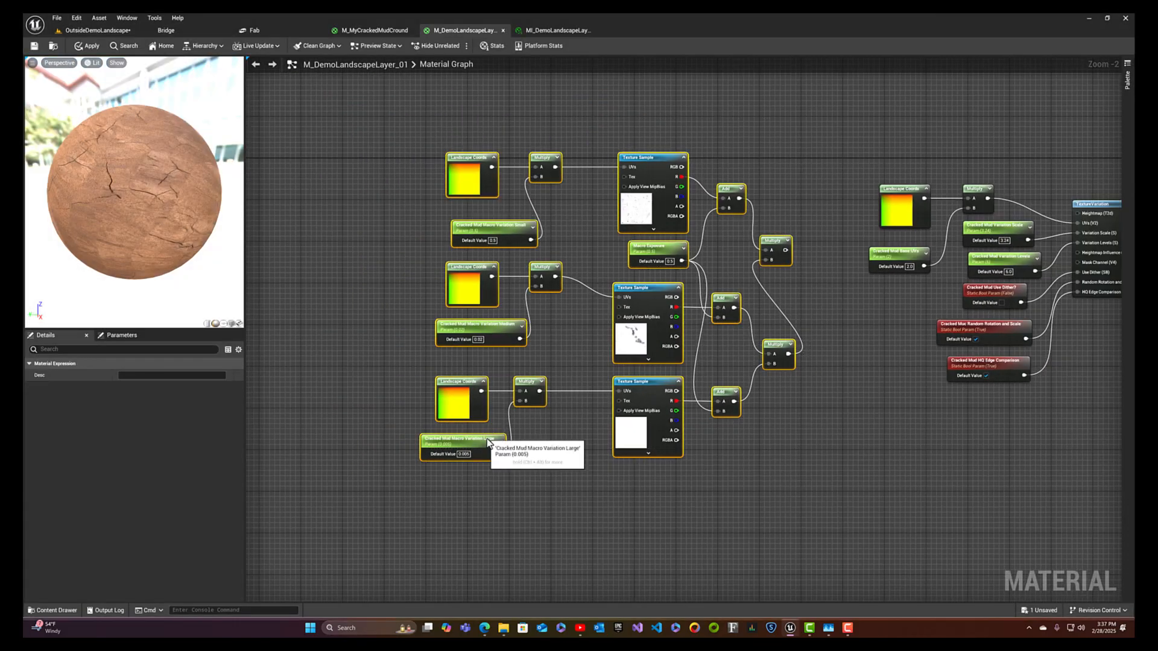
left_click_drag(480, 443, 374, 412)
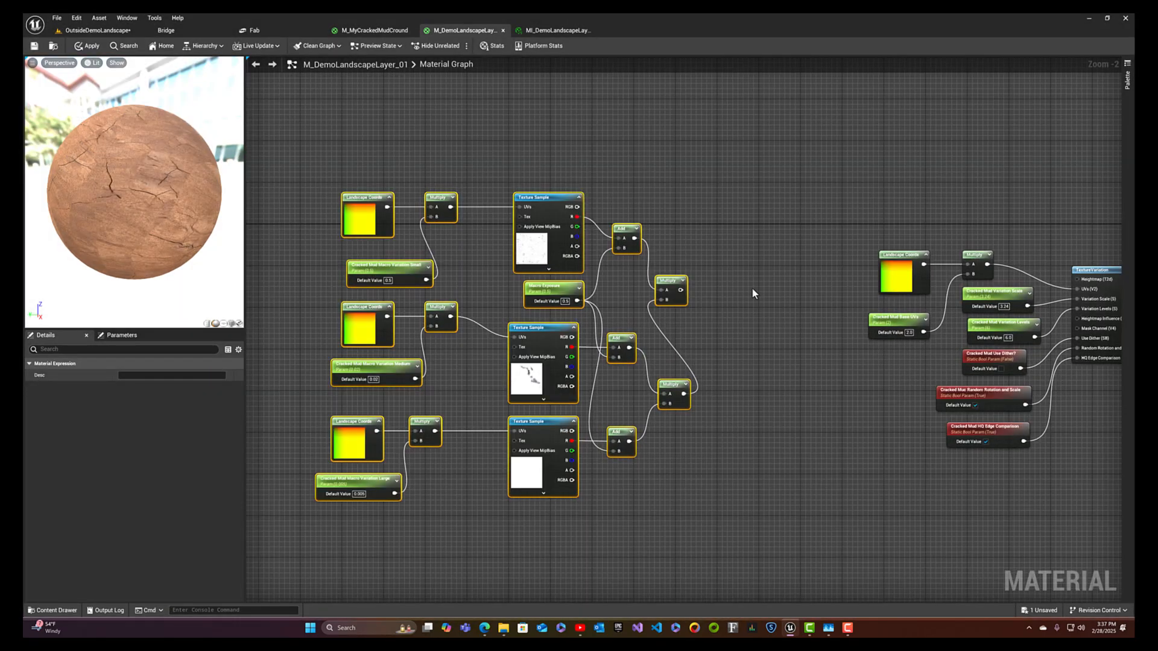
left_click(751, 287)
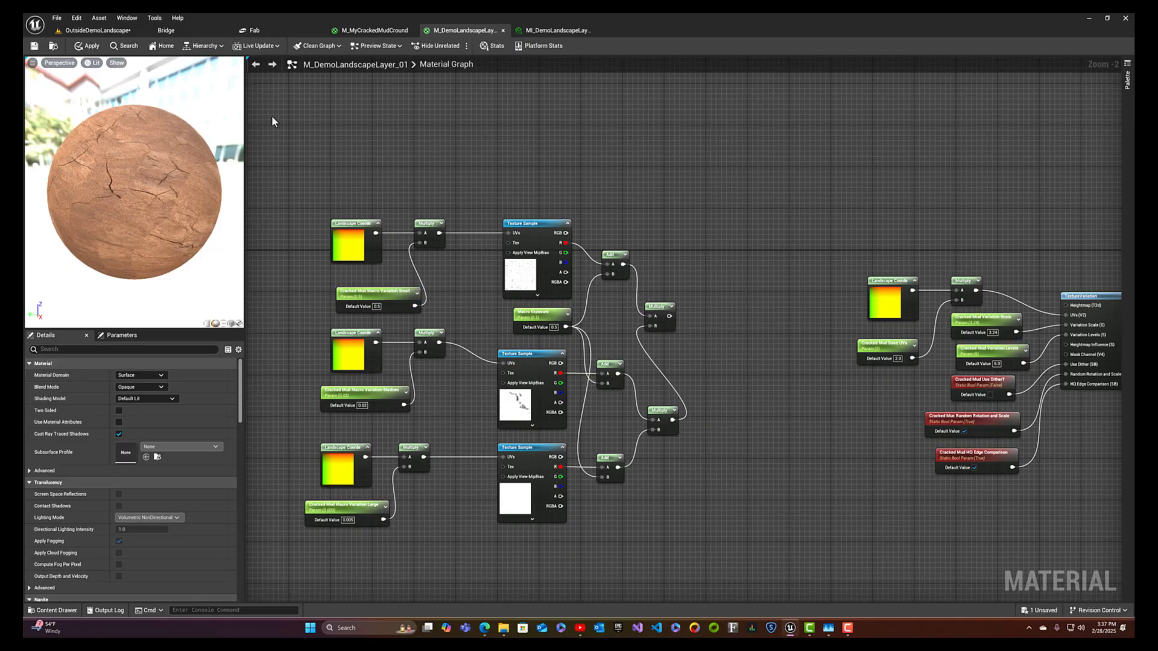
- Add a LinearInterpolate node above the macro variation group and connect the final Multiply's output to its Alpha input
mouse_move(669, 315)
left_mouse_down()
mouse_move(726, 228)
mouse_move(718, 182)
mouse_move(729, 167)
mouse_move(668, 318)
left_mouse_up()
right_click(725, 159)
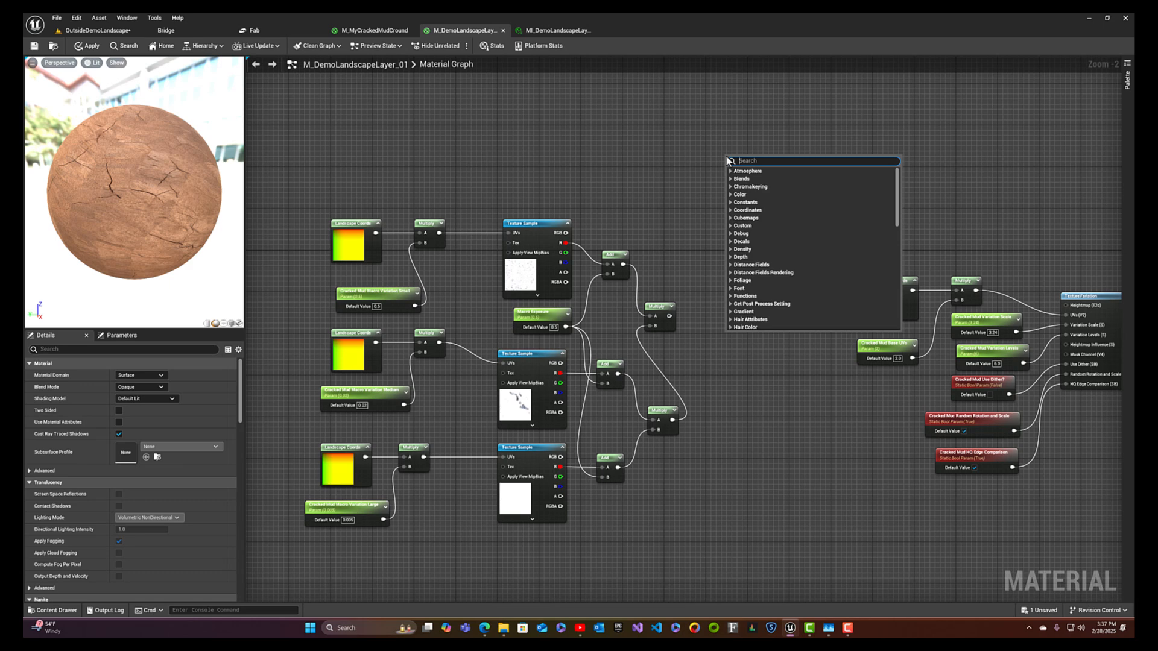
type("Lerp")
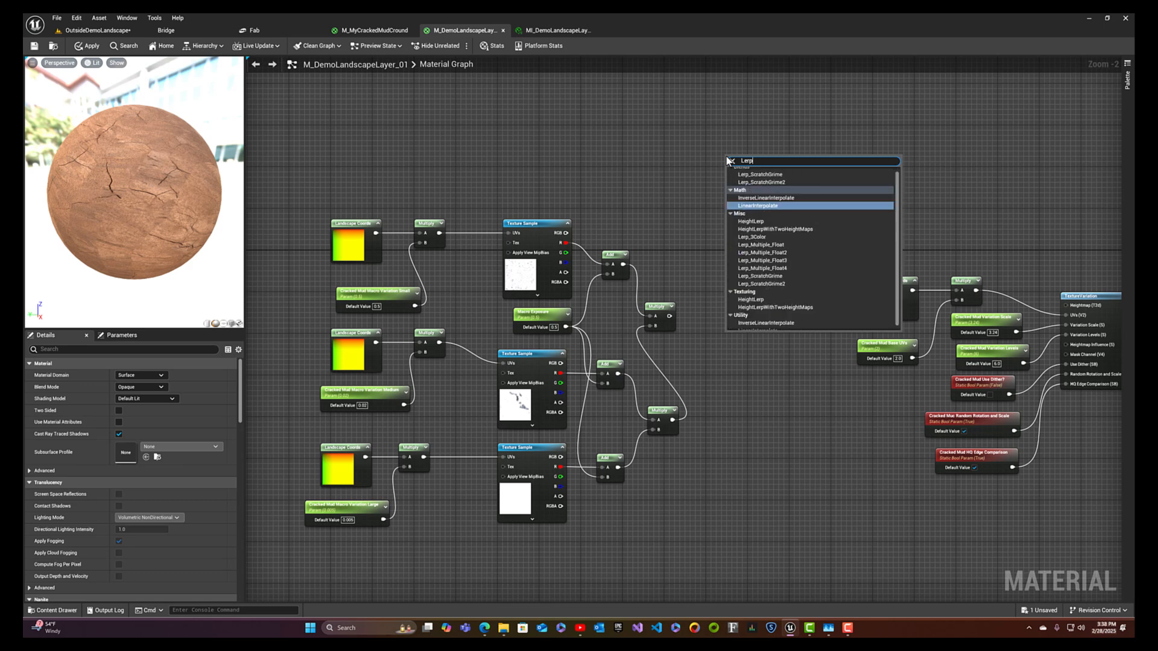
key("Return")
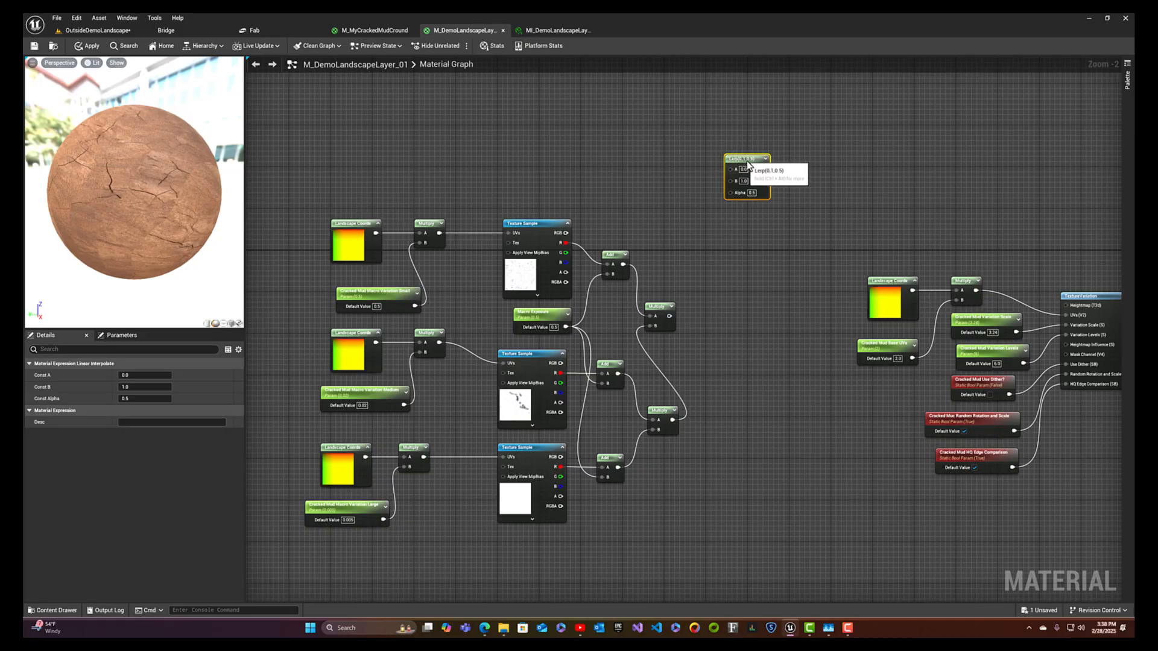
left_click_drag(748, 162, 755, 159)
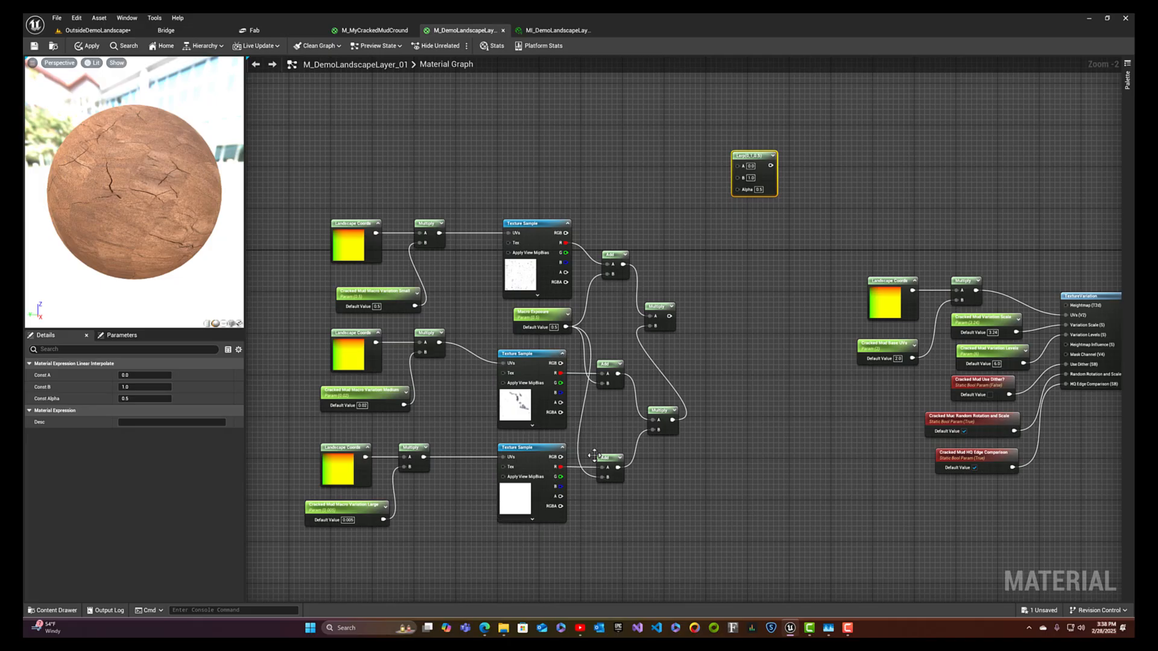
left_click_drag(668, 316, 737, 190)
right_click_drag(734, 249, 743, 298)
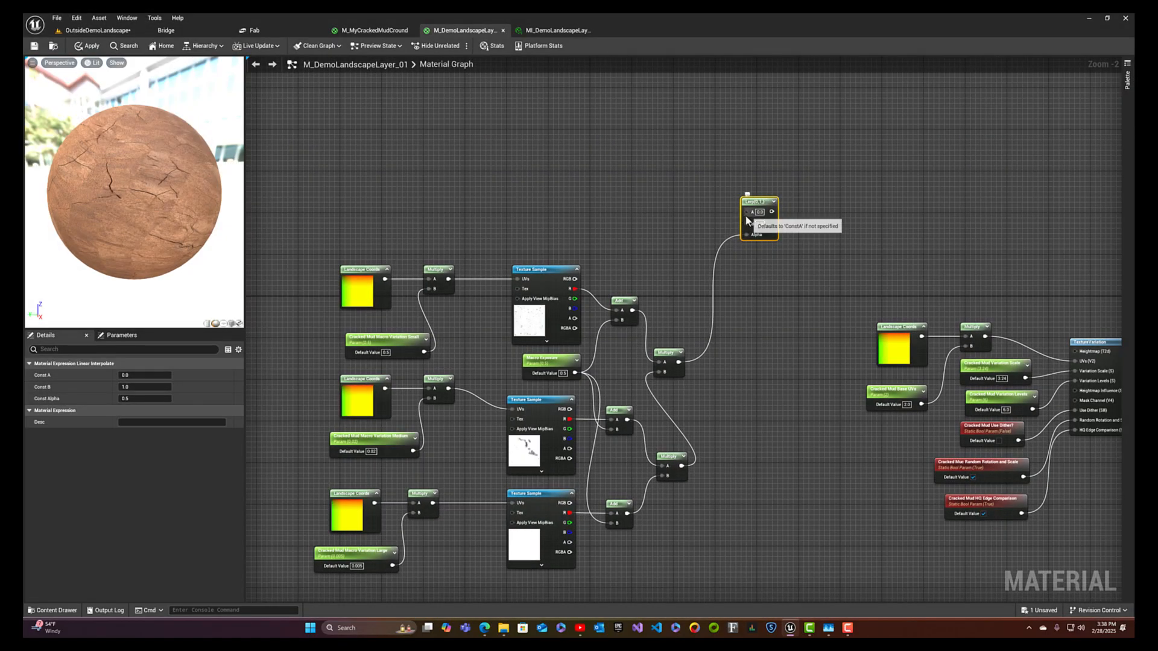
- Add a black Constant3Vector node beside the Lerp and connect its output to the Lerp's A input
left_click(657, 200)
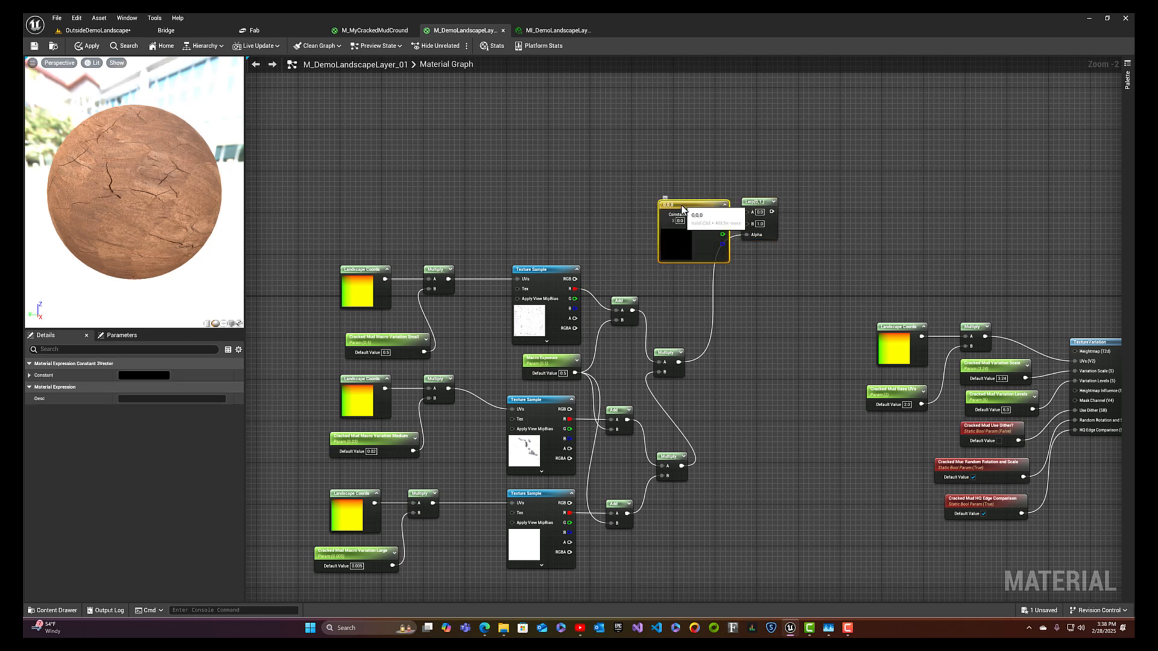
left_click_drag(685, 202, 643, 180)
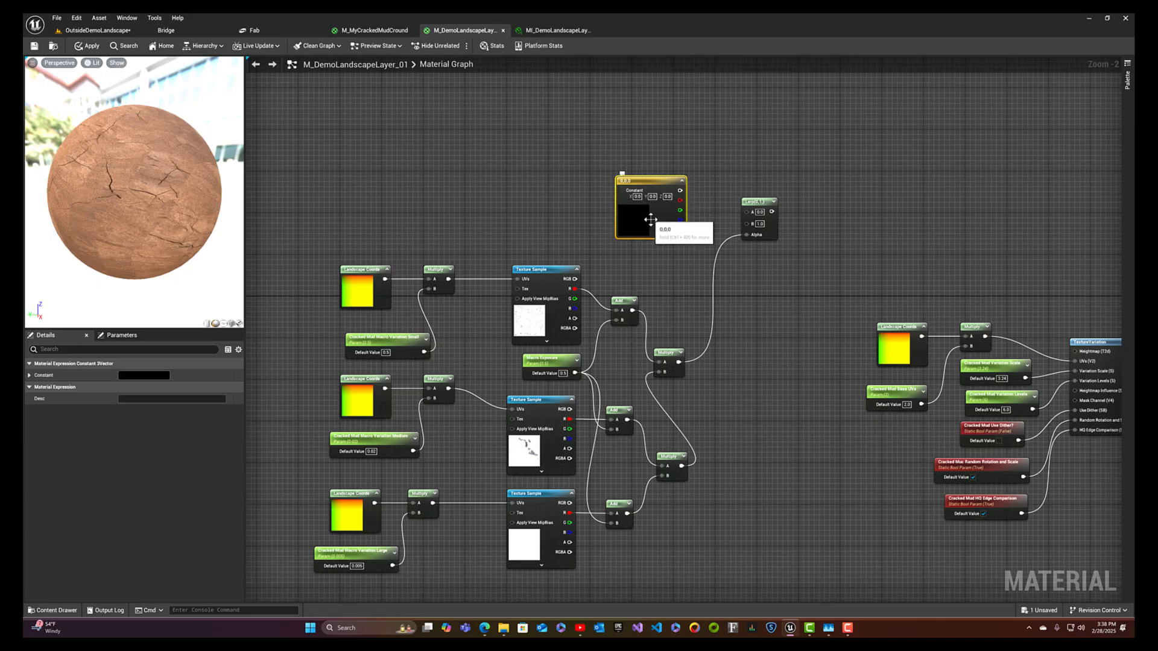
left_click(667, 196)
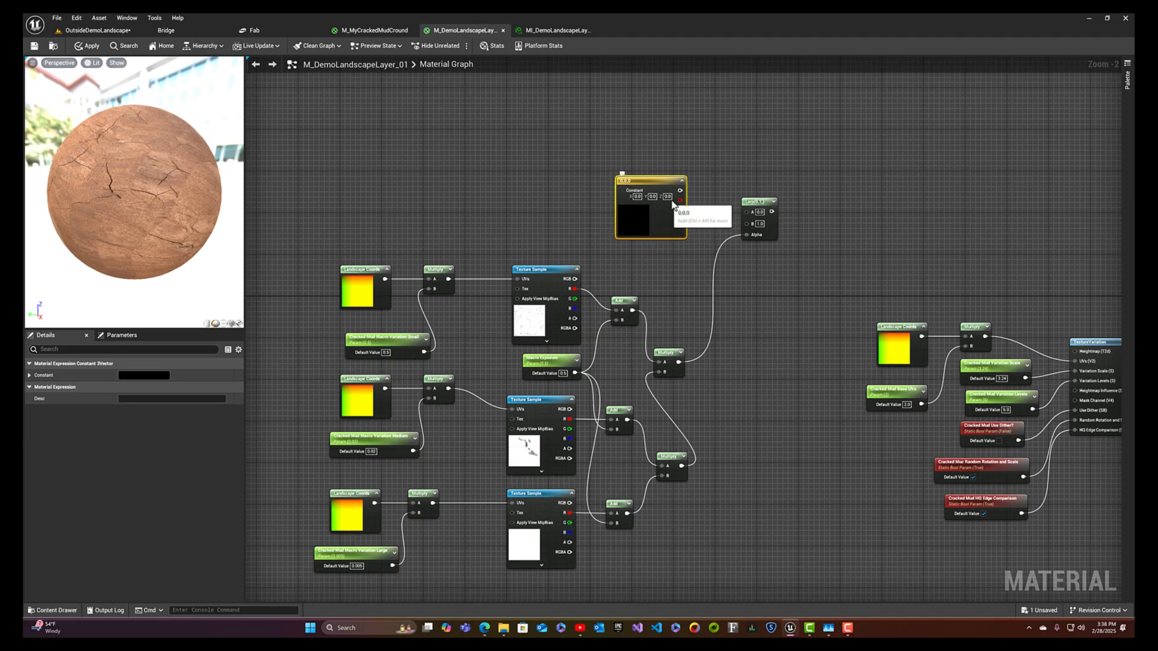
left_click_drag(680, 190, 744, 212)
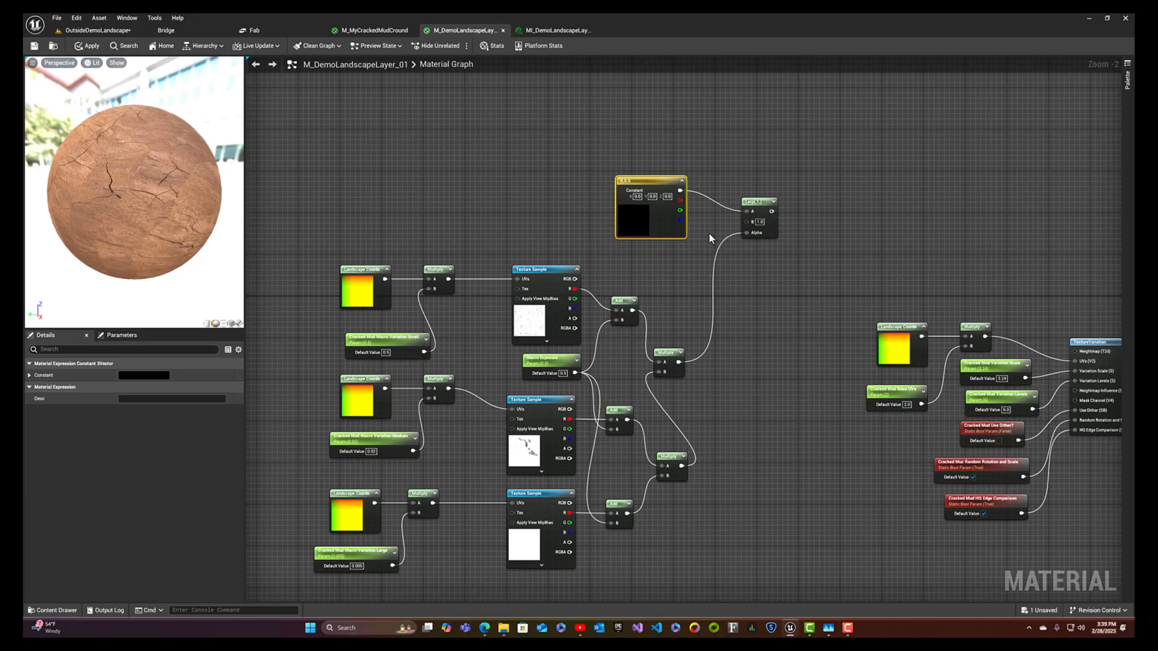
right_click_drag(709, 235, 702, 212)
- Convert the black Constant3Vector to a parameter named Macro Contrast and nudge it slightly away from the Lerp
right_click(644, 192)
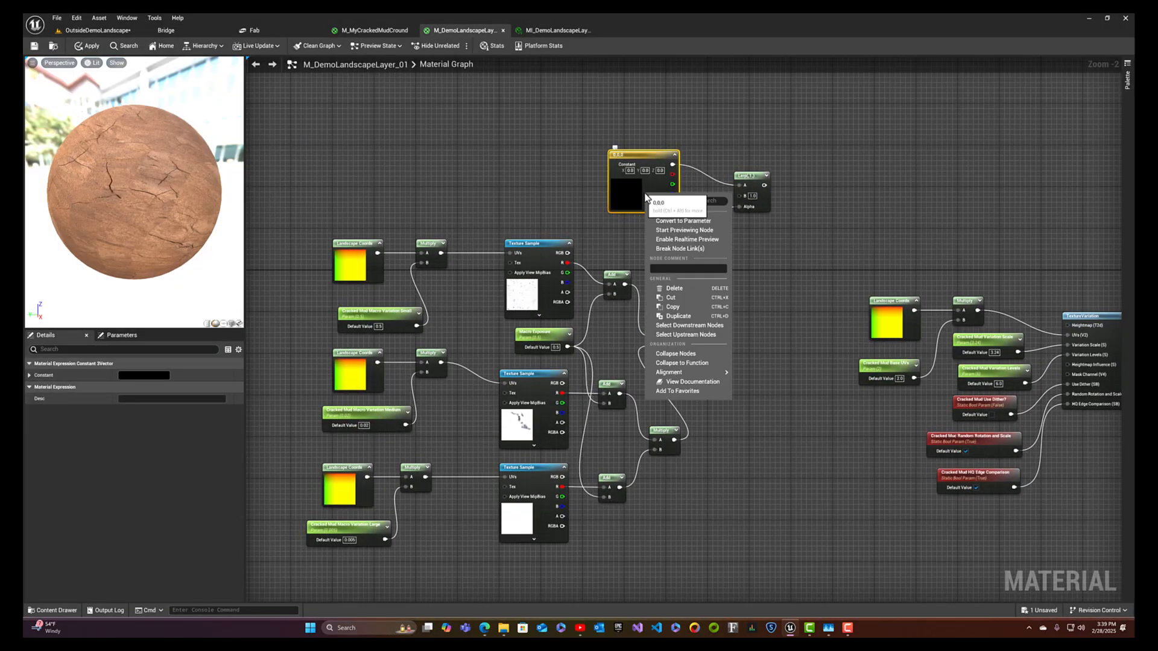
left_click(672, 223)
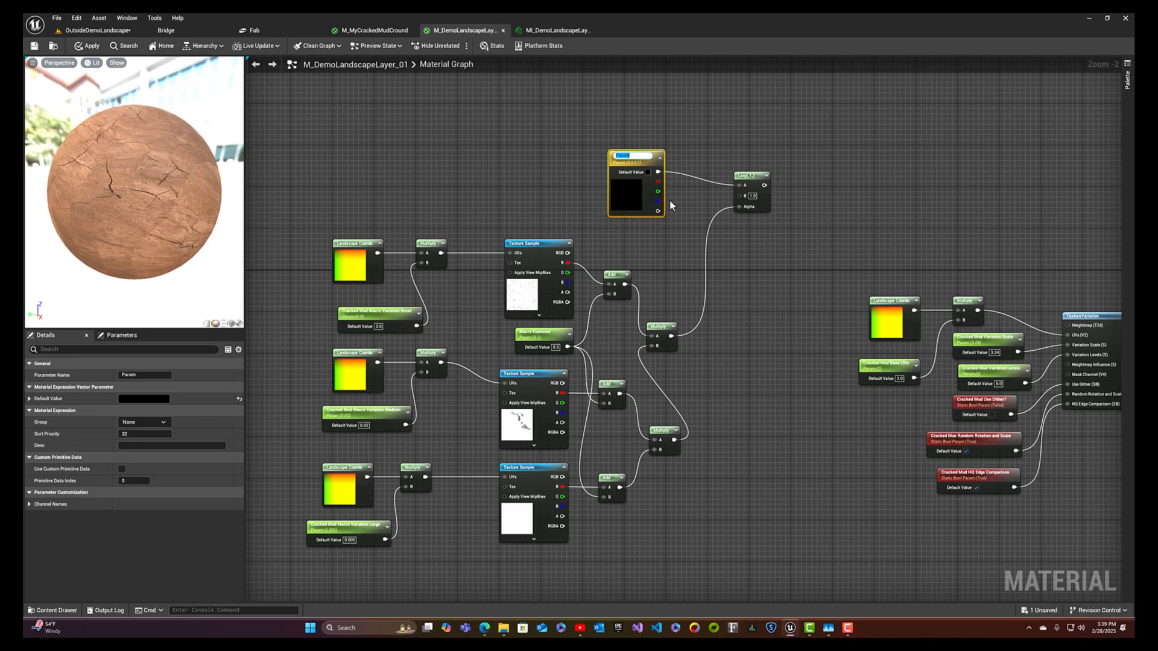
type("Macro Contrast")
key("Return")
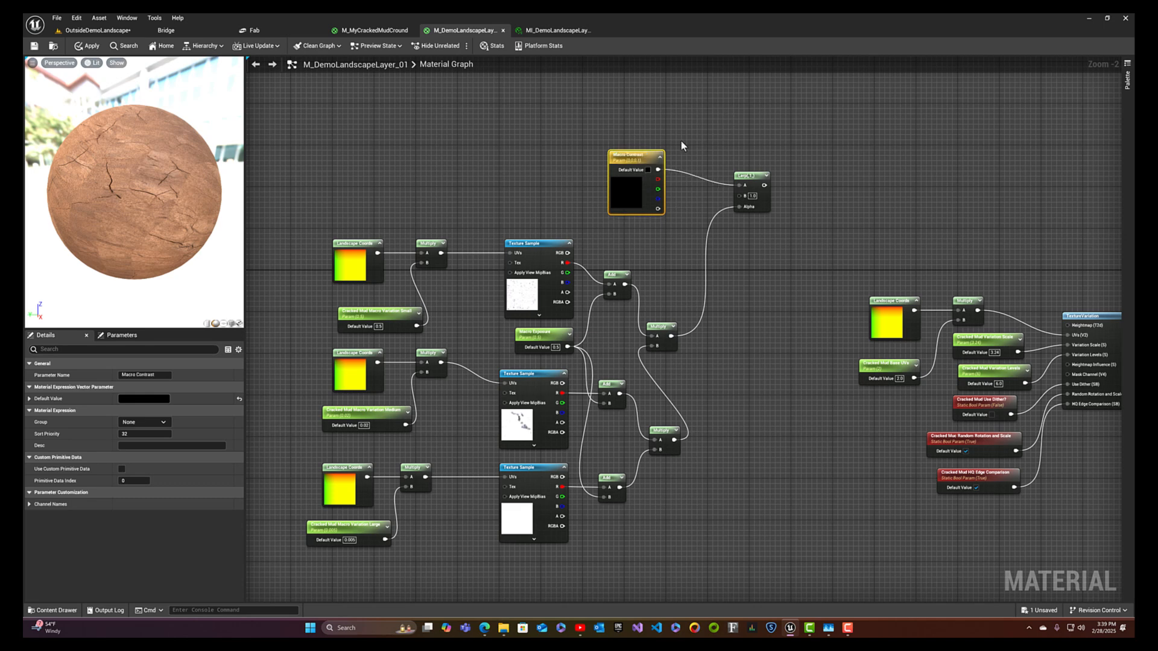
left_click_drag(644, 153, 649, 143)
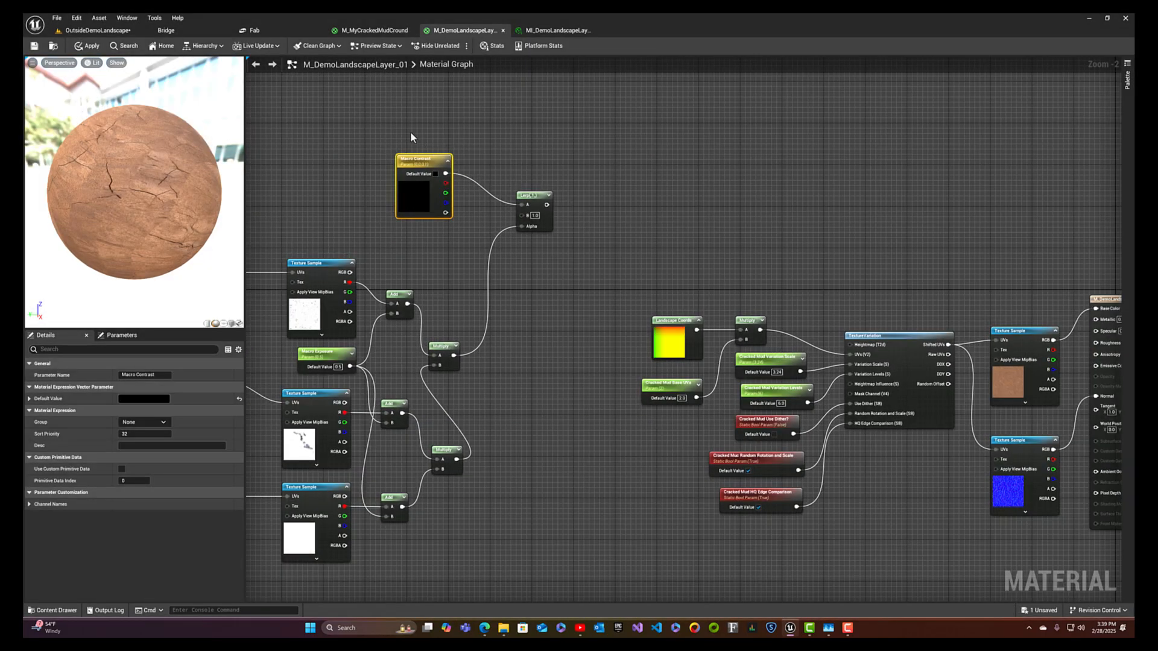
- Move Macro Contrast and the Lerp together above the TextureVariation network, and raise the base color Texture Sample to make room
left_click_drag(410, 135, 559, 274)
right_click_drag(692, 262, 585, 262)
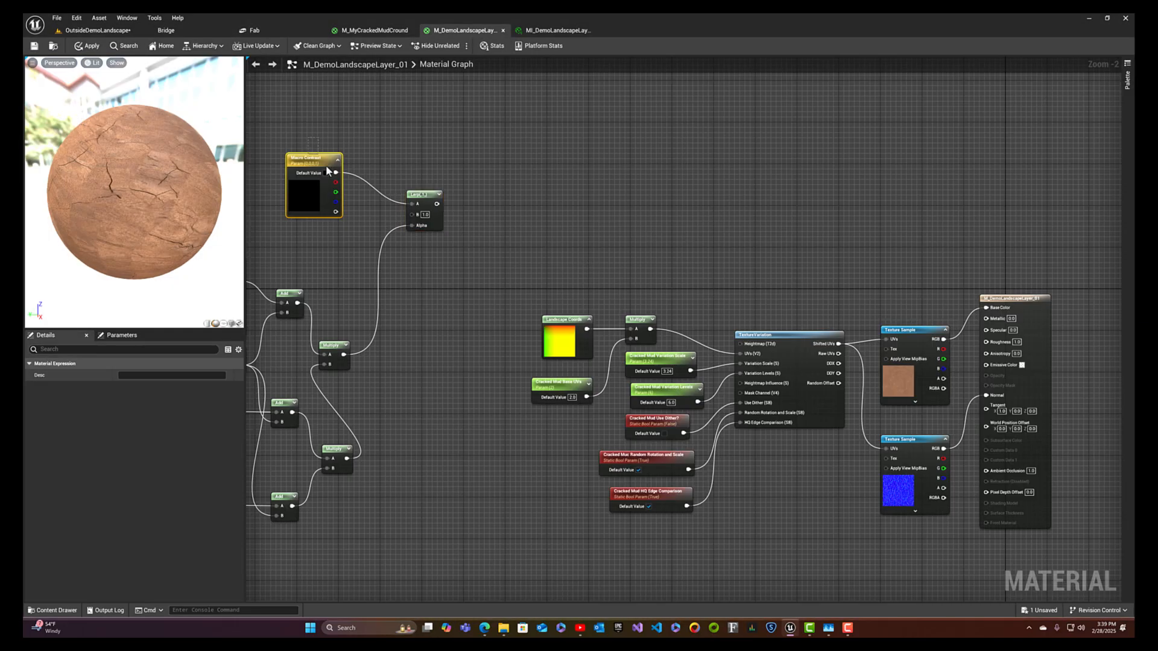
left_click_drag(439, 197, 722, 193)
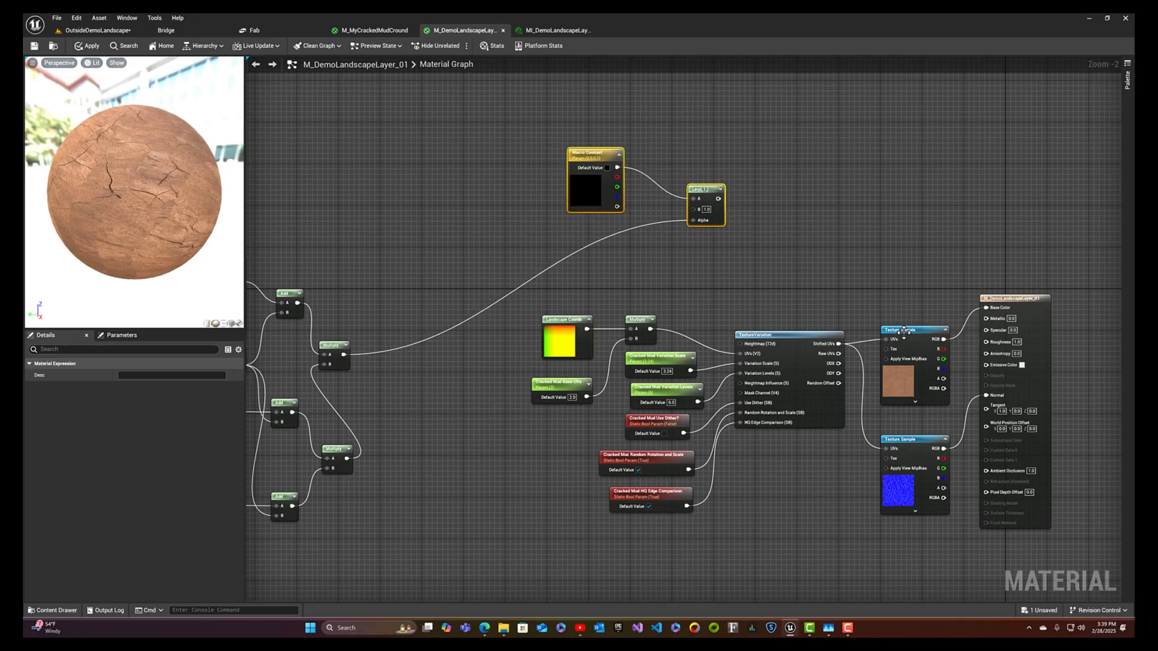
left_click_drag(911, 332, 904, 251)
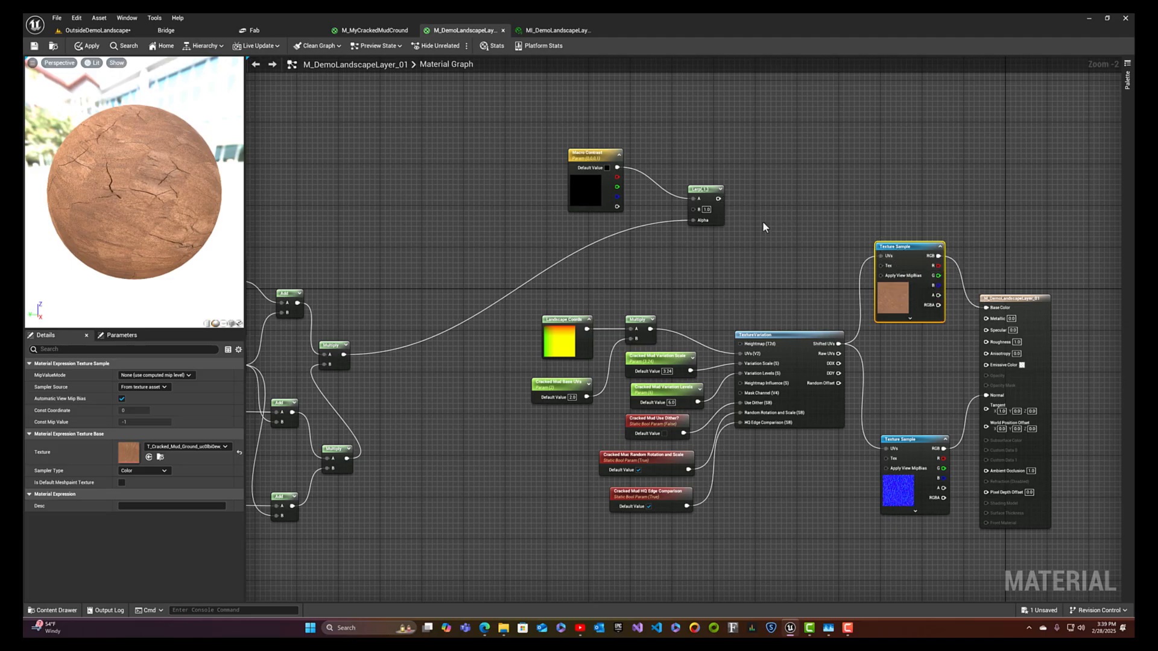
- Create a Multiply node above the base color Texture Sample with the Lerp's output feeding its A input
left_click_drag(717, 199, 879, 180)
type("m")
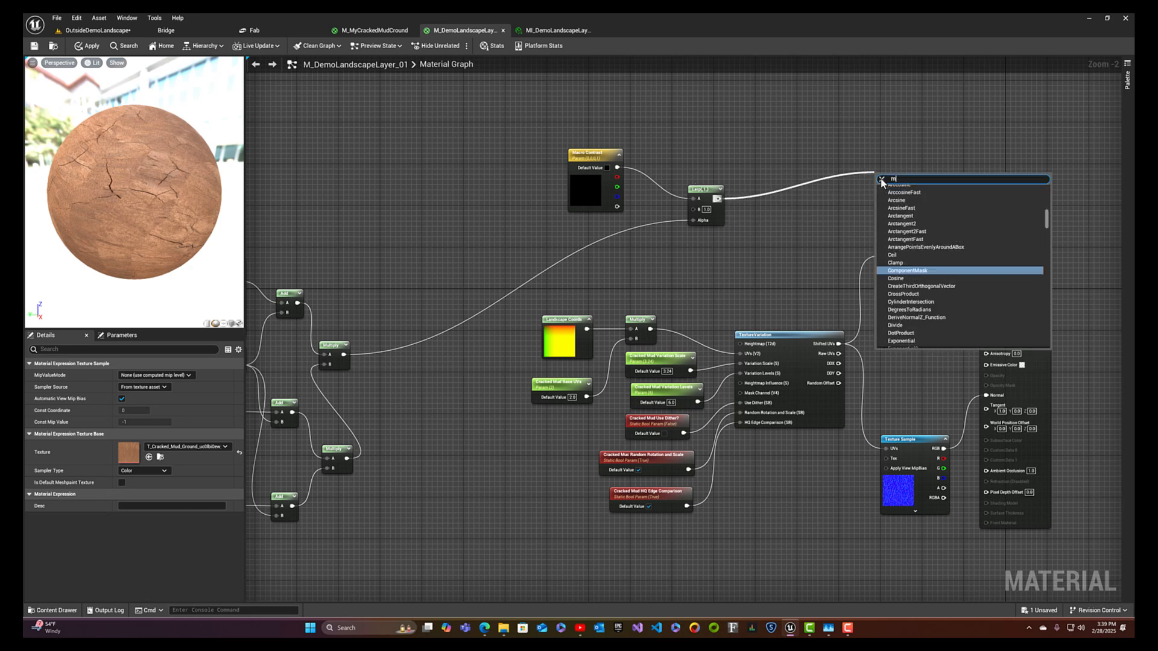
type("ultiply")
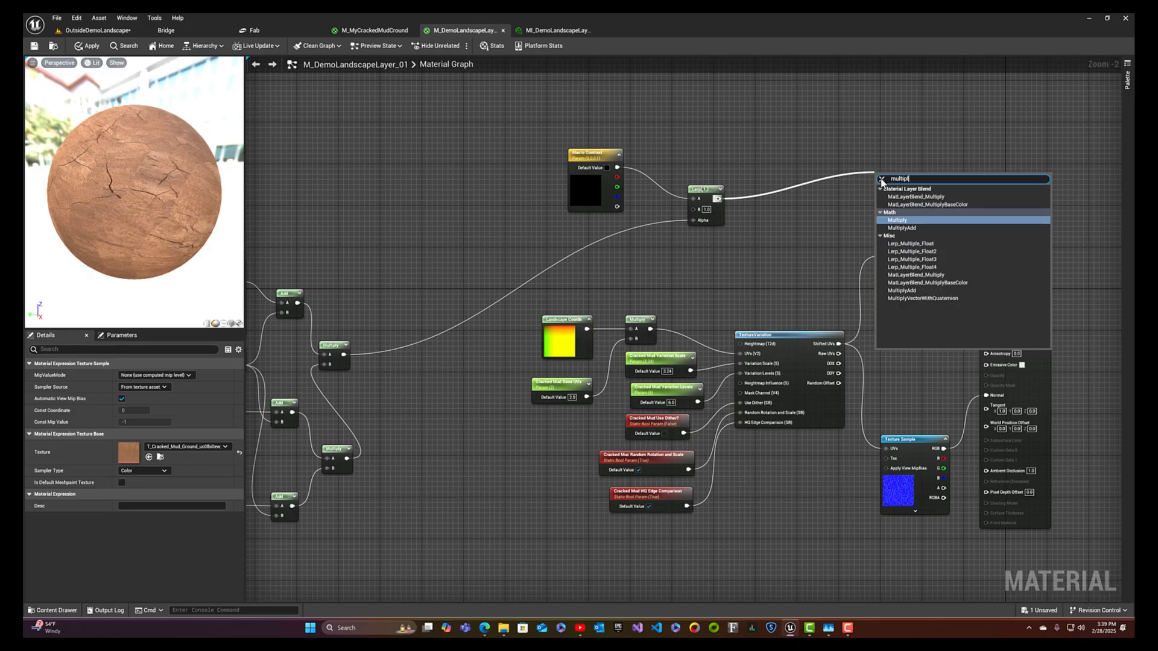
key("Return")
scroll(882, 183, "up", 1)
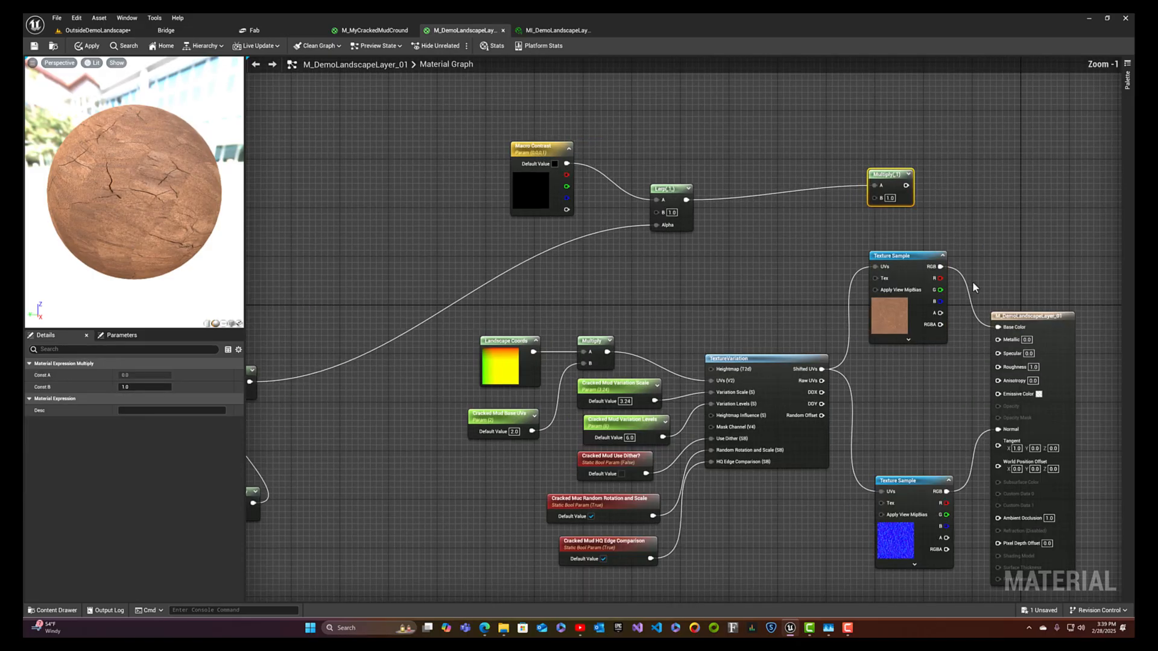
- Reroute the base color Texture Sample's RGB through the Multiply's B input into Base Color, and apply and save the material
left_click(1012, 329, "alt")
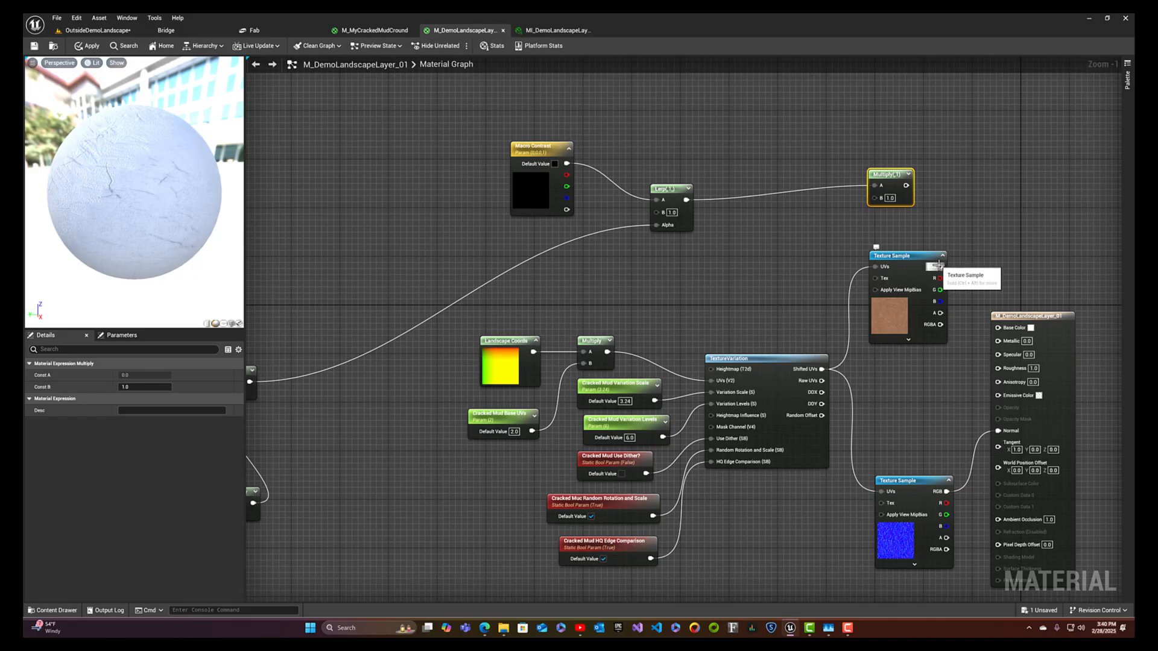
left_click_drag(940, 267, 1005, 332)
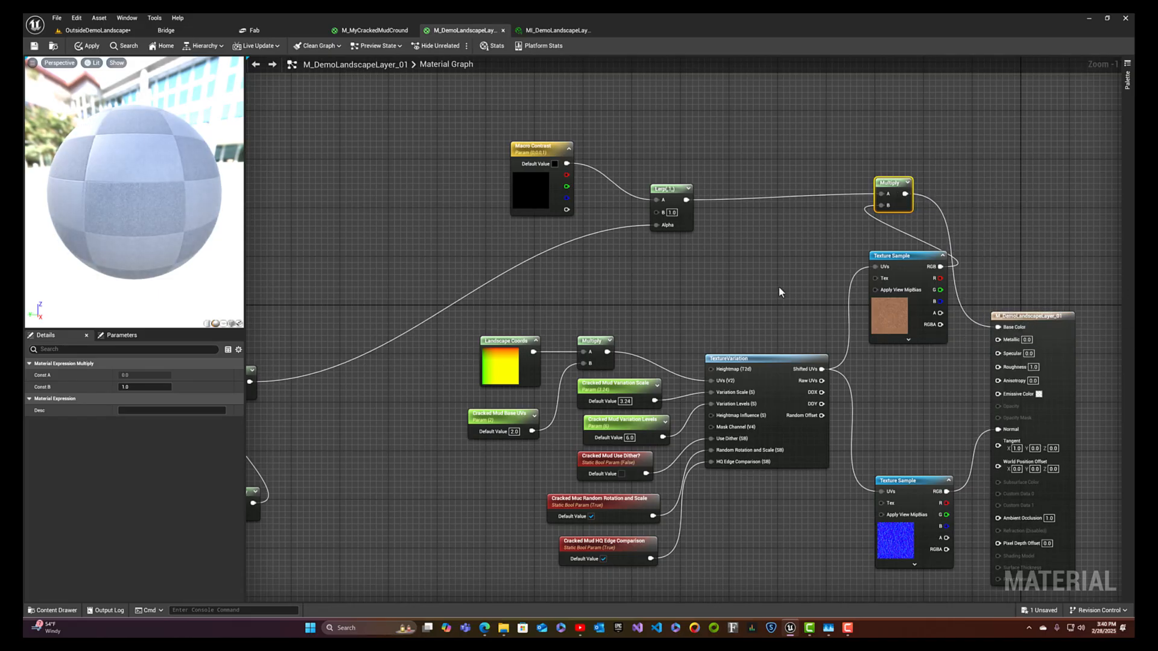
right_click_drag(1004, 332, 1116, 309)
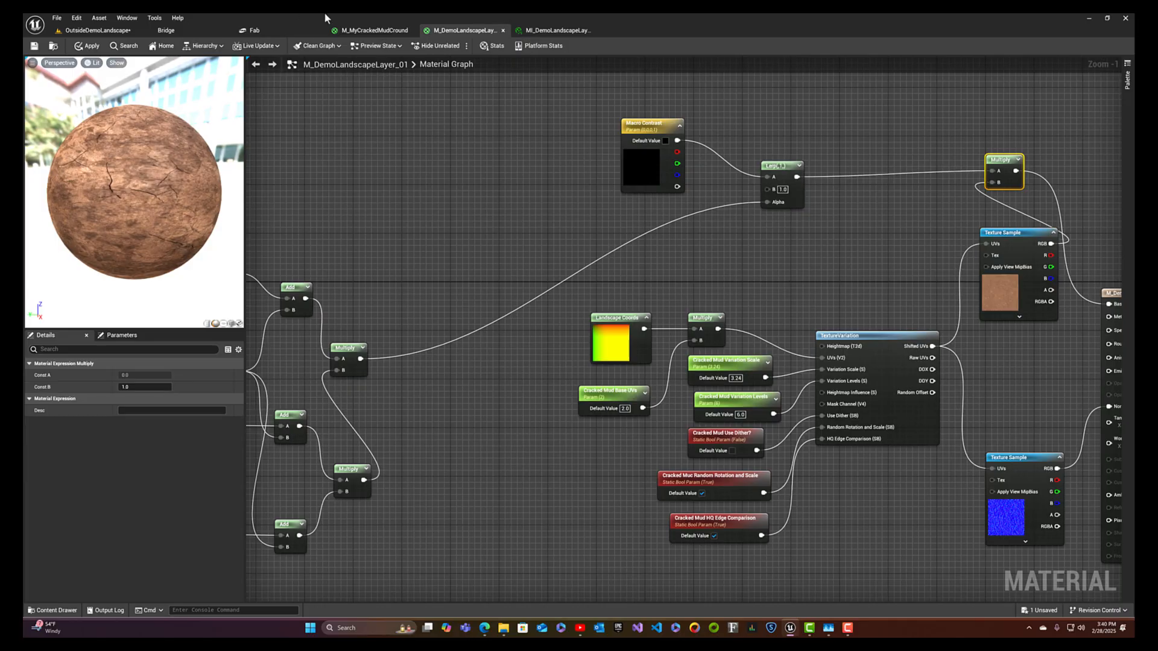
left_click(91, 47)
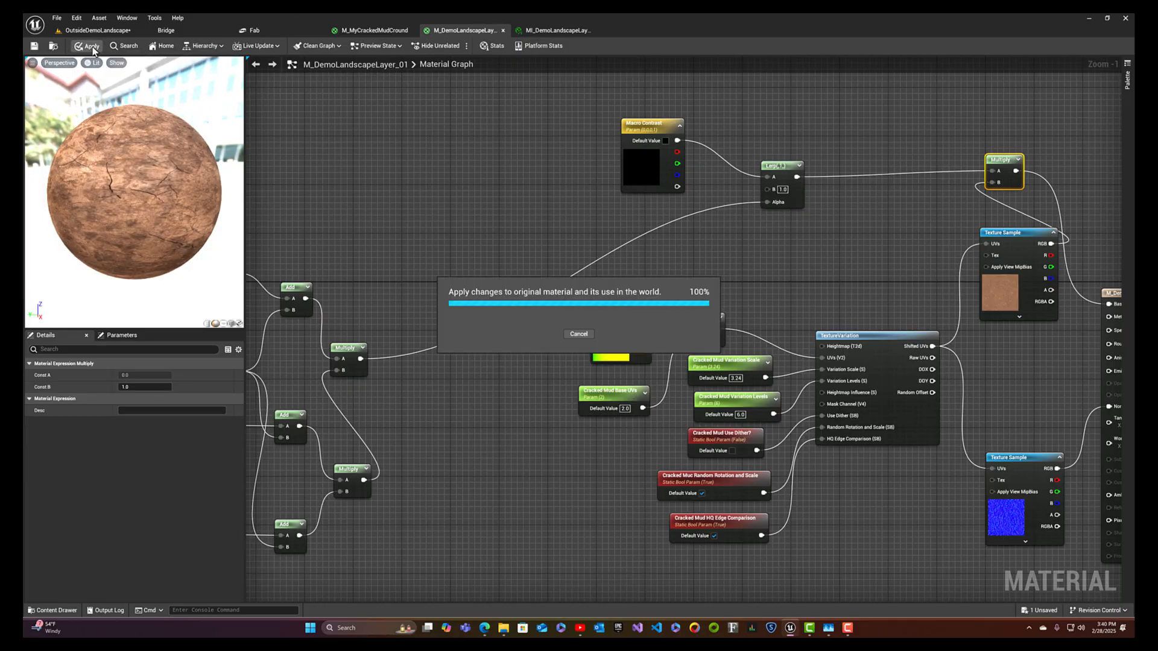
left_click(33, 52)
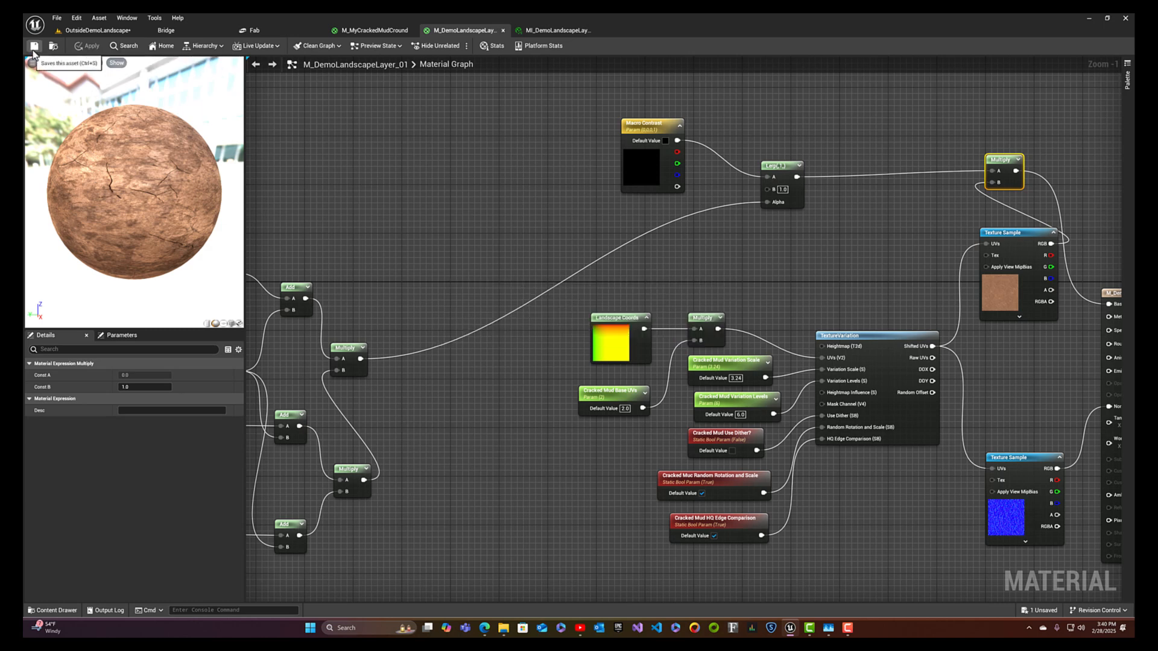
- Assign MI_DemoLandscapeLayer_01_Inst as the Landscape Material of the landscape in the OutsideDemoLandscape level
left_click(95, 30)
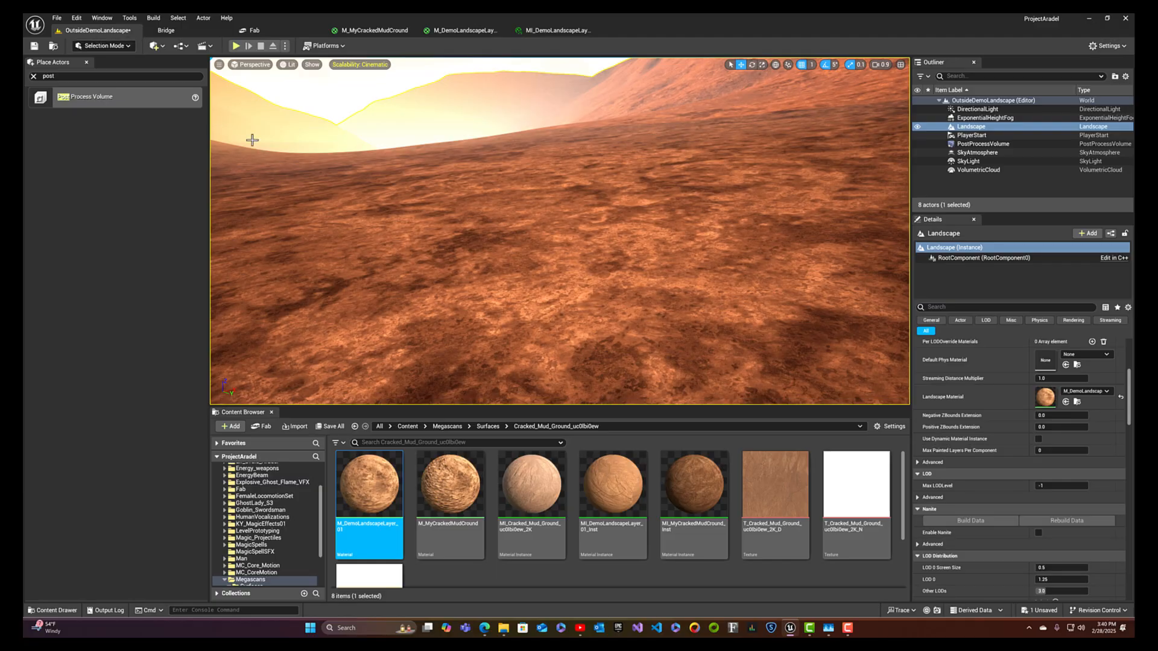
right_click_drag(435, 211, 548, 239)
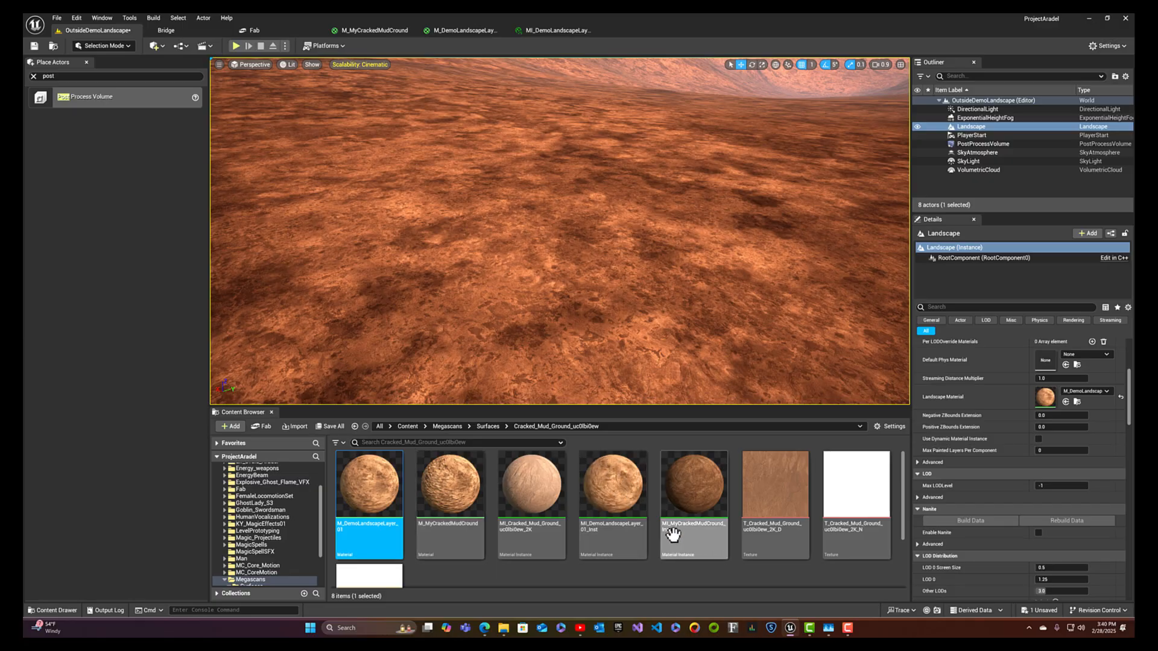
left_click(605, 533)
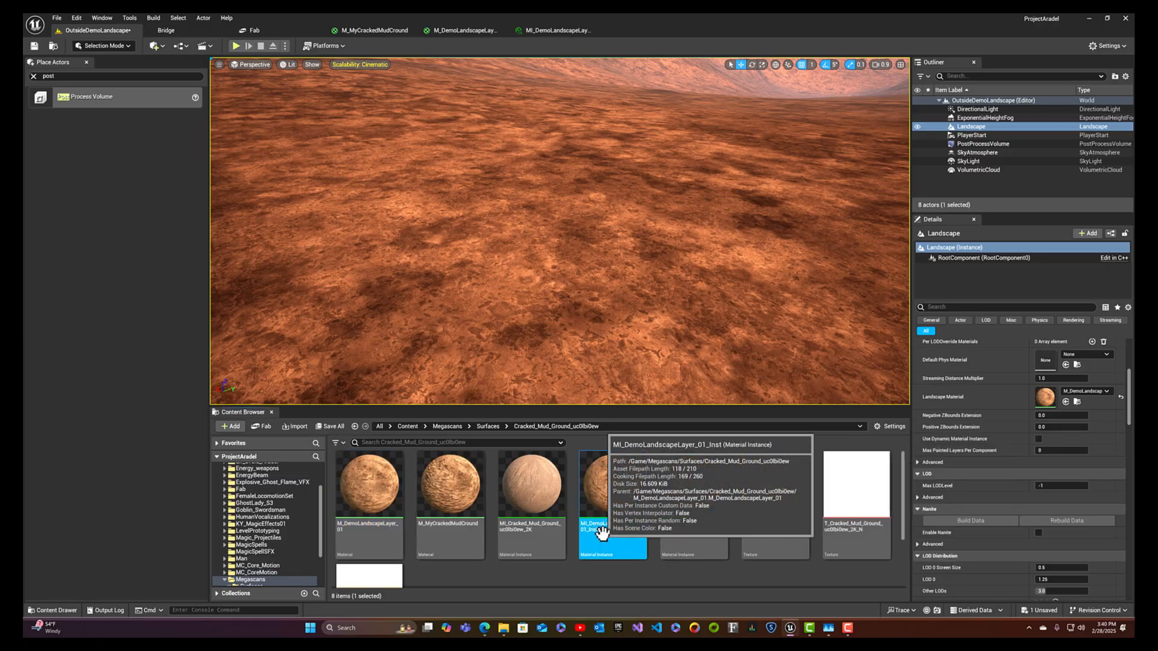
left_click_drag(603, 533, 1042, 402)
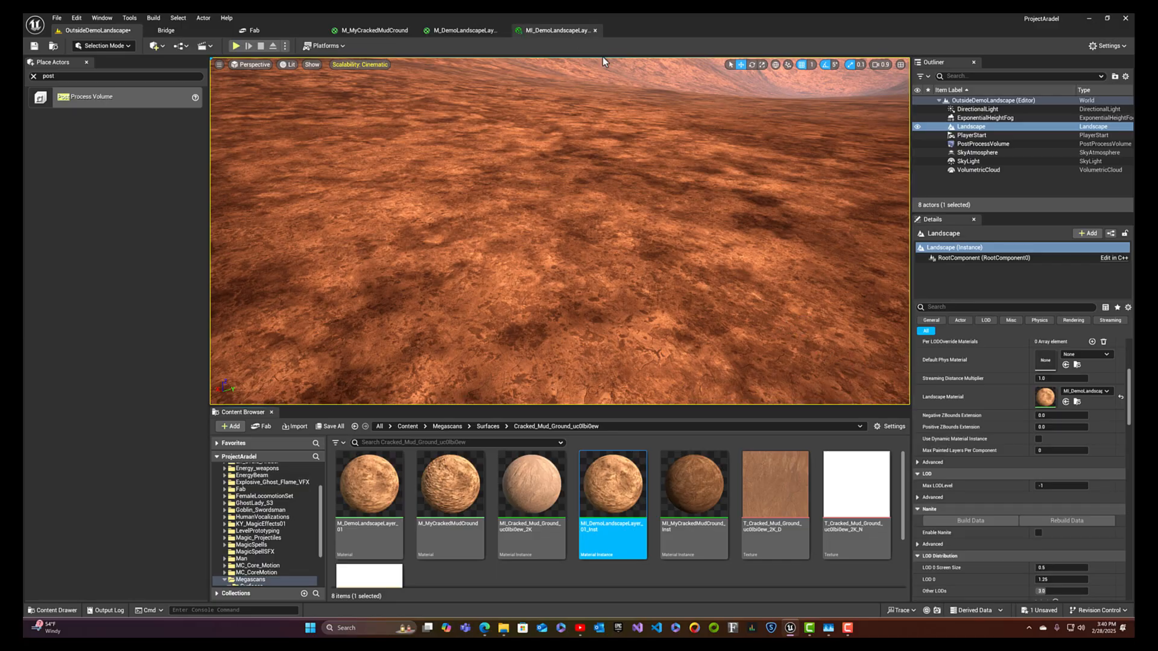
- Open the landscape's material instance in an enlarged floating window over the OutsideDemoLandscape level view
double_click(1044, 398)
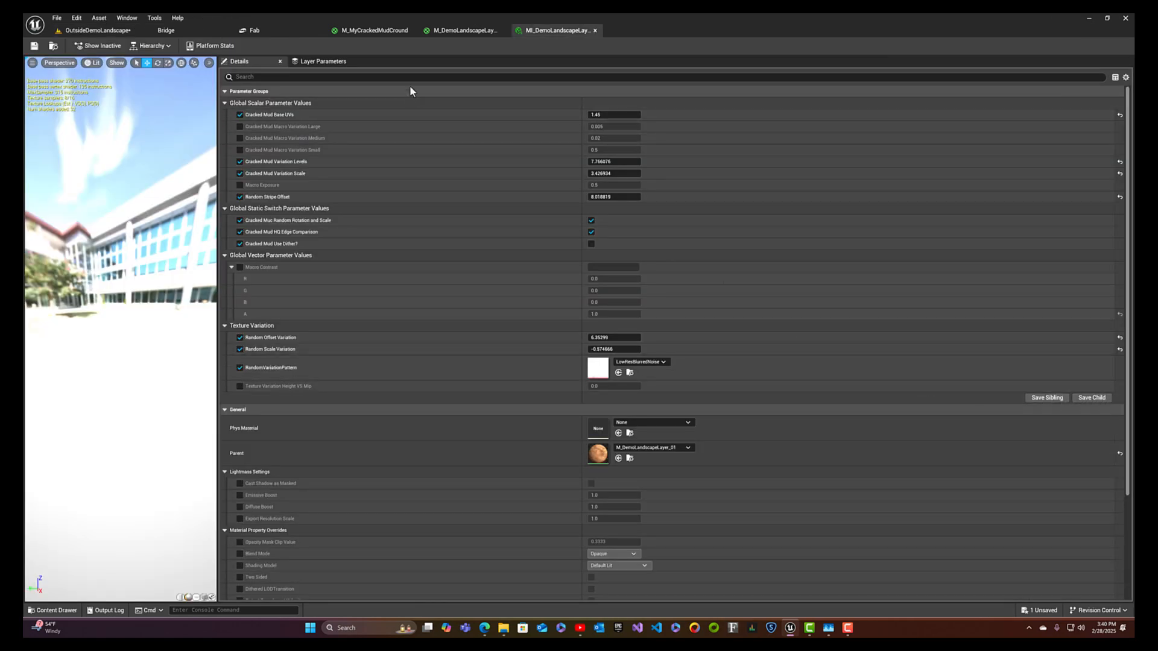
left_click_drag(543, 35, 457, 156)
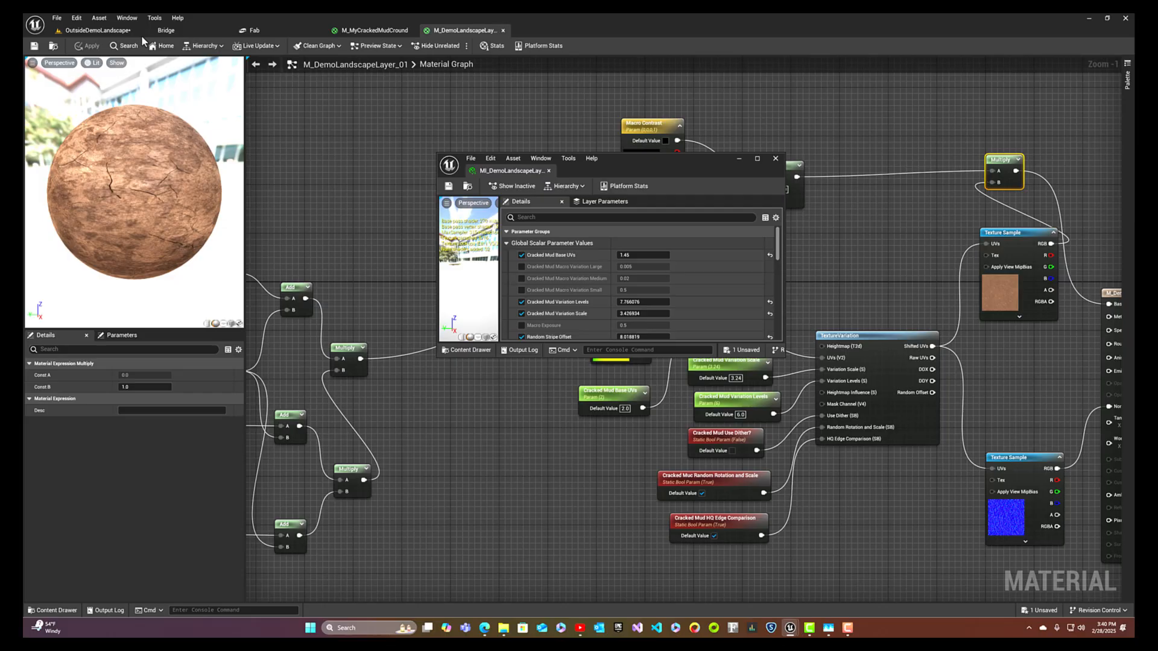
left_click(81, 34)
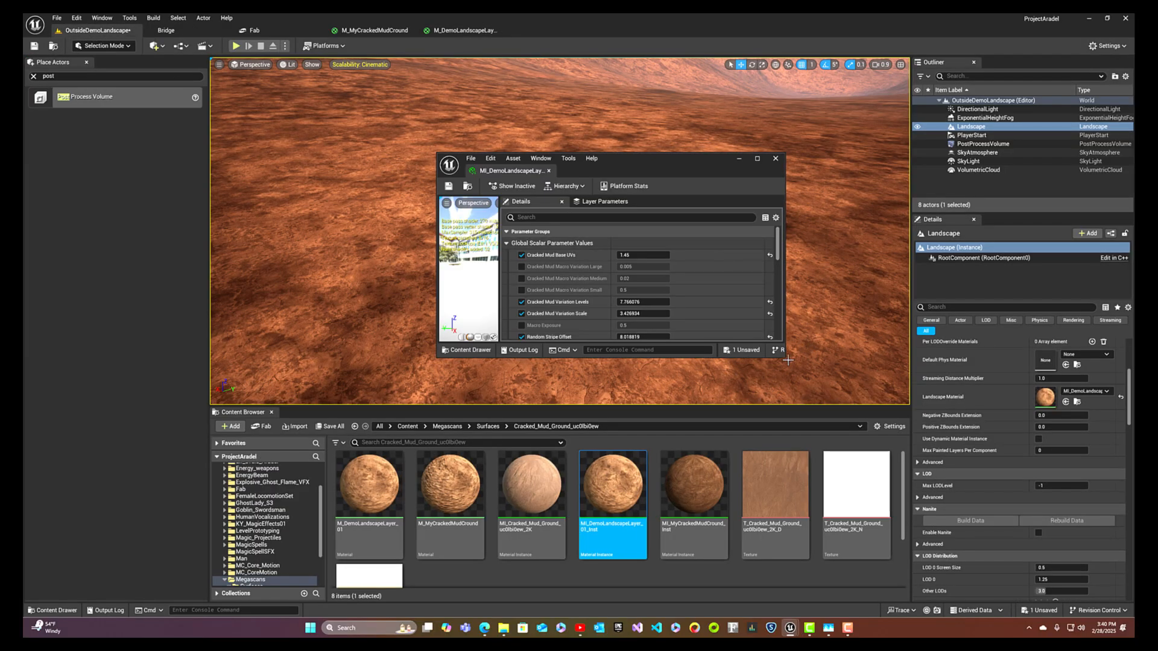
left_click_drag(784, 357, 832, 393)
- Enable the overrides for Cracked Mud Macro Variation Large, Medium and Small, Macro Exposure and Macro Contrast in the material instance
left_click(530, 266)
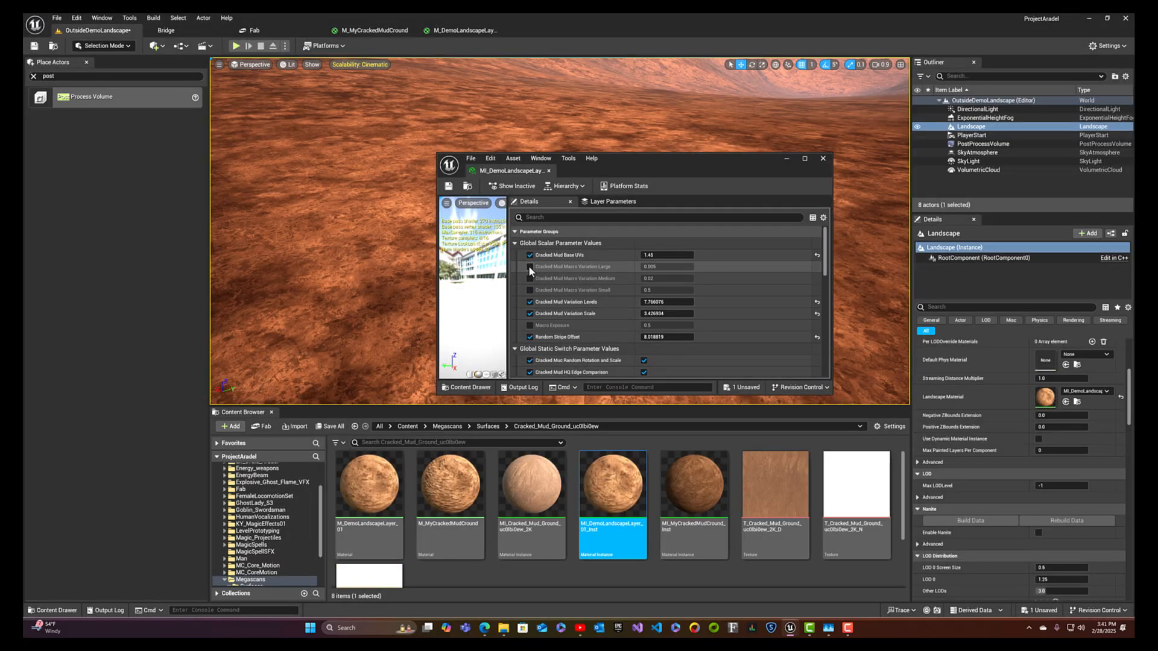
left_click(529, 278)
left_click(530, 290)
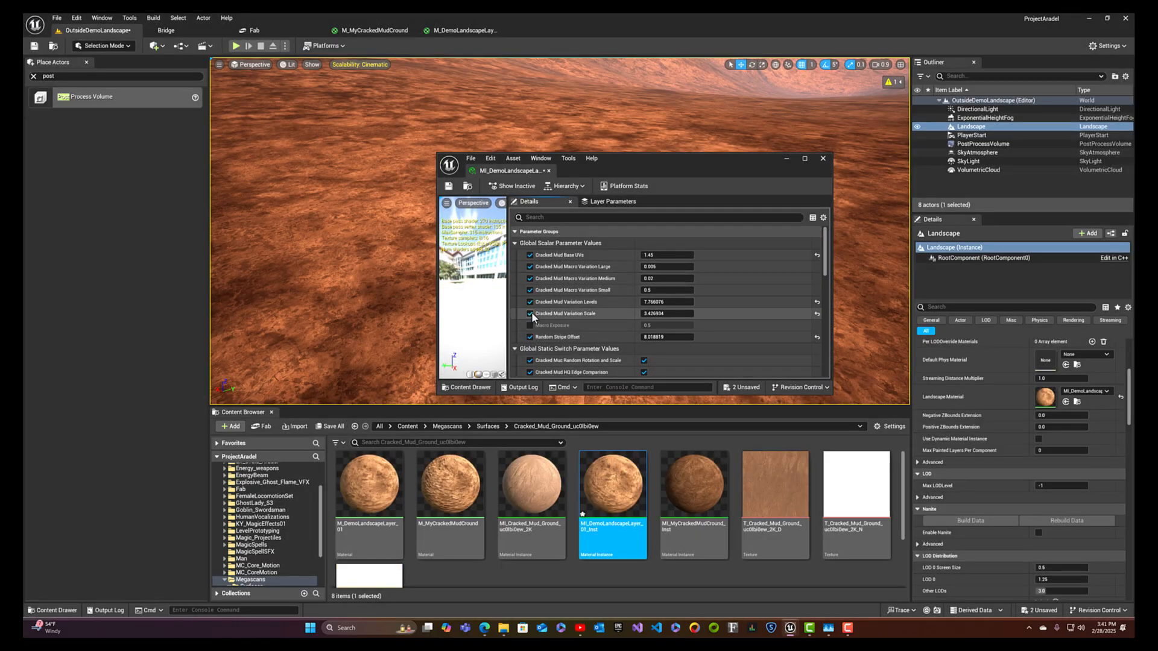
left_click(529, 325)
scroll(584, 313, "down", 3)
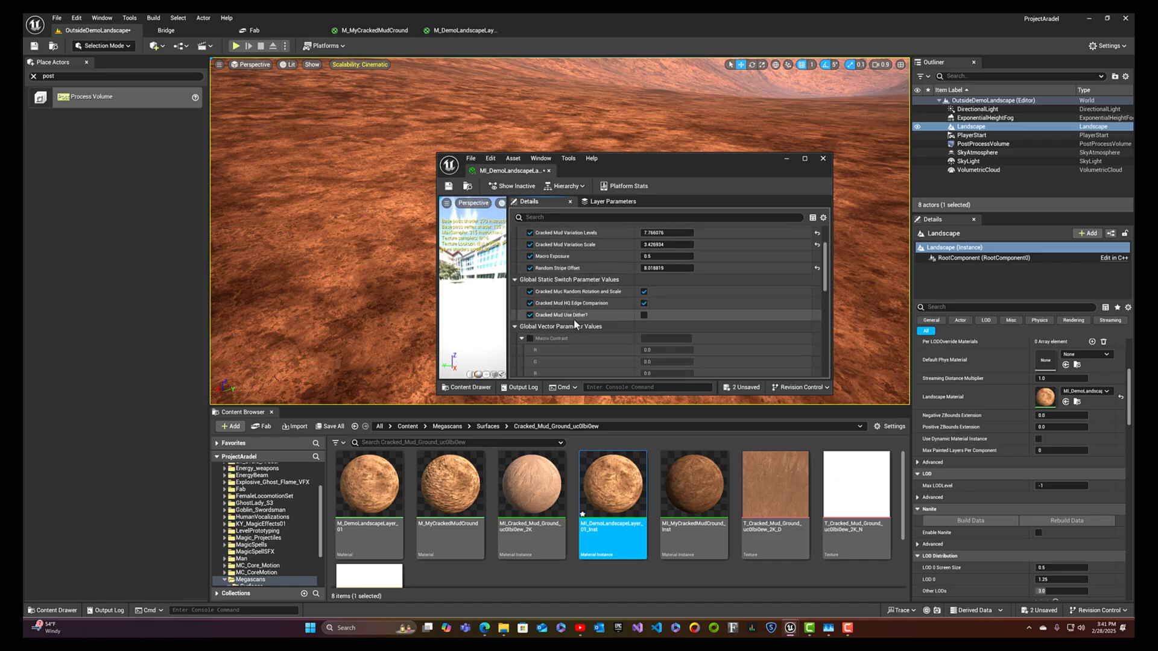
left_click(529, 339)
scroll(534, 339, "down", 3)
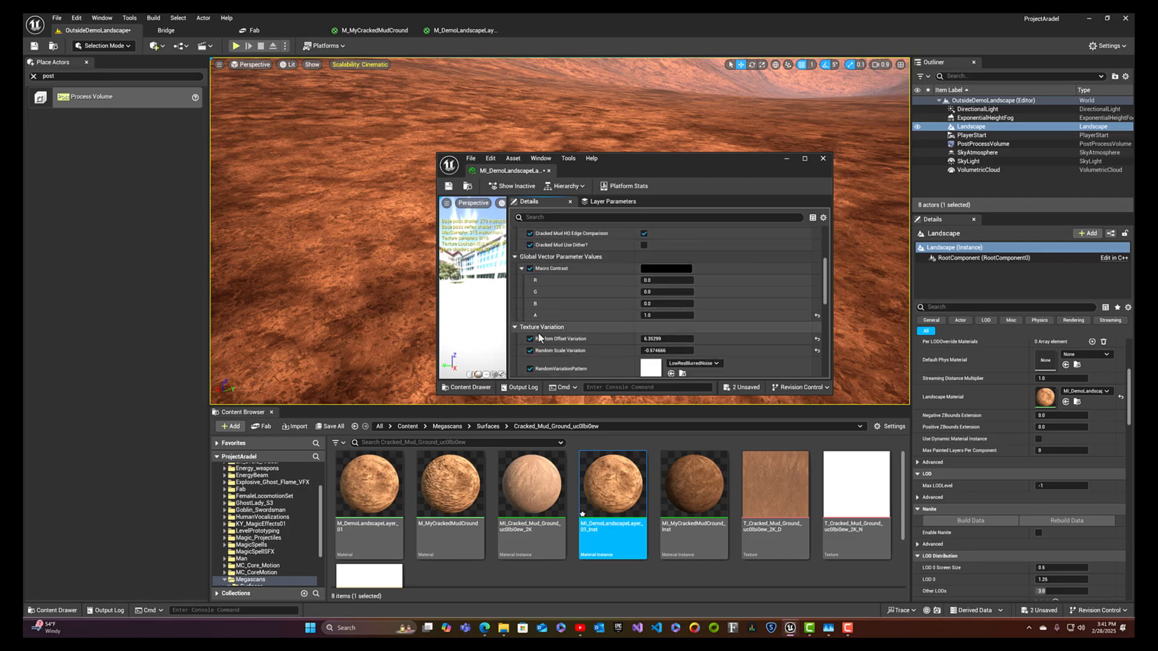
scroll(539, 339, "up", 6)
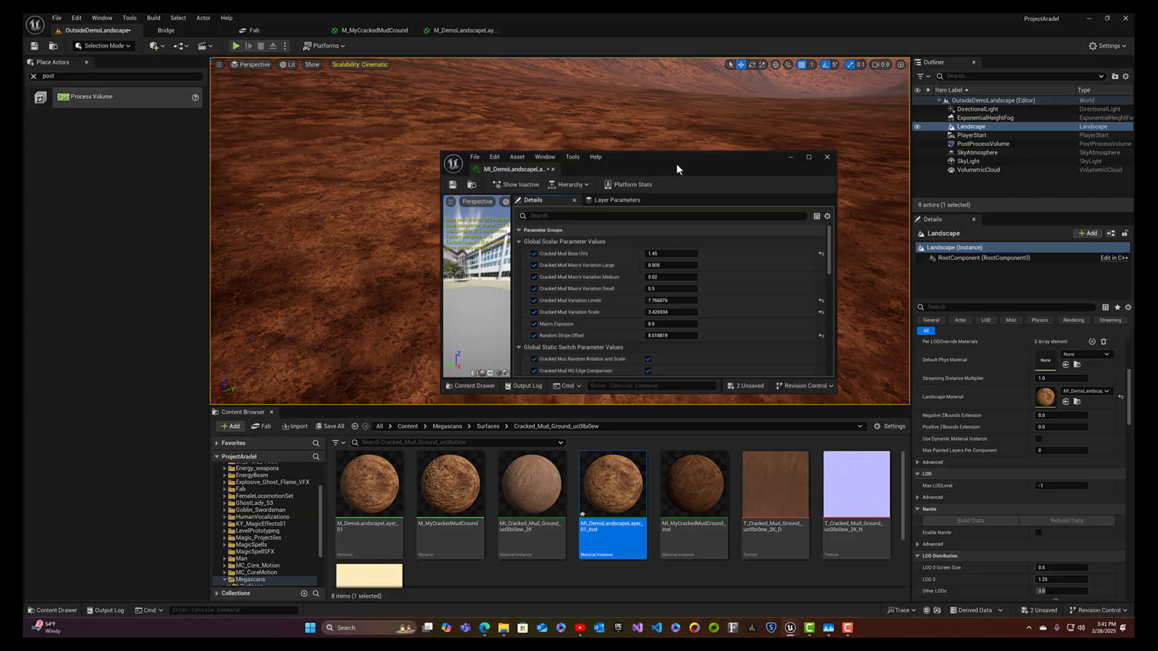
- Move the floating material instance window clear of the landscape, and frame the terrain together with the distant hills
left_click_drag(676, 161, 707, 150)
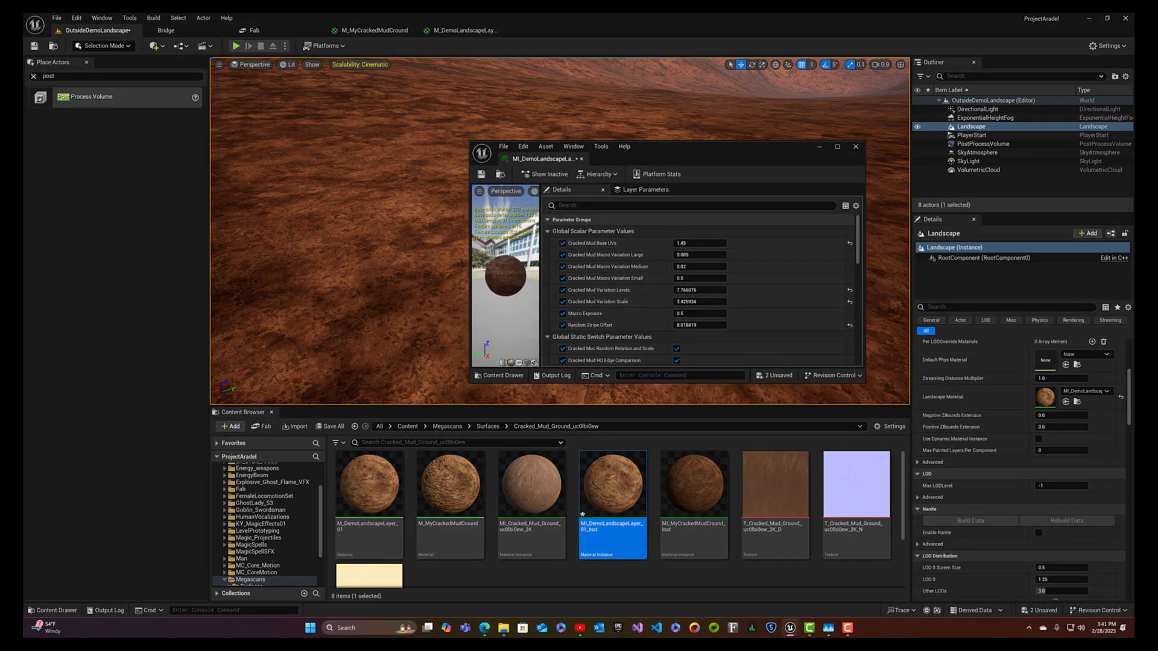
mouse_move(505, 273)
right_mouse_down()
mouse_move(505, 289)
mouse_move(505, 253)
right_mouse_up()
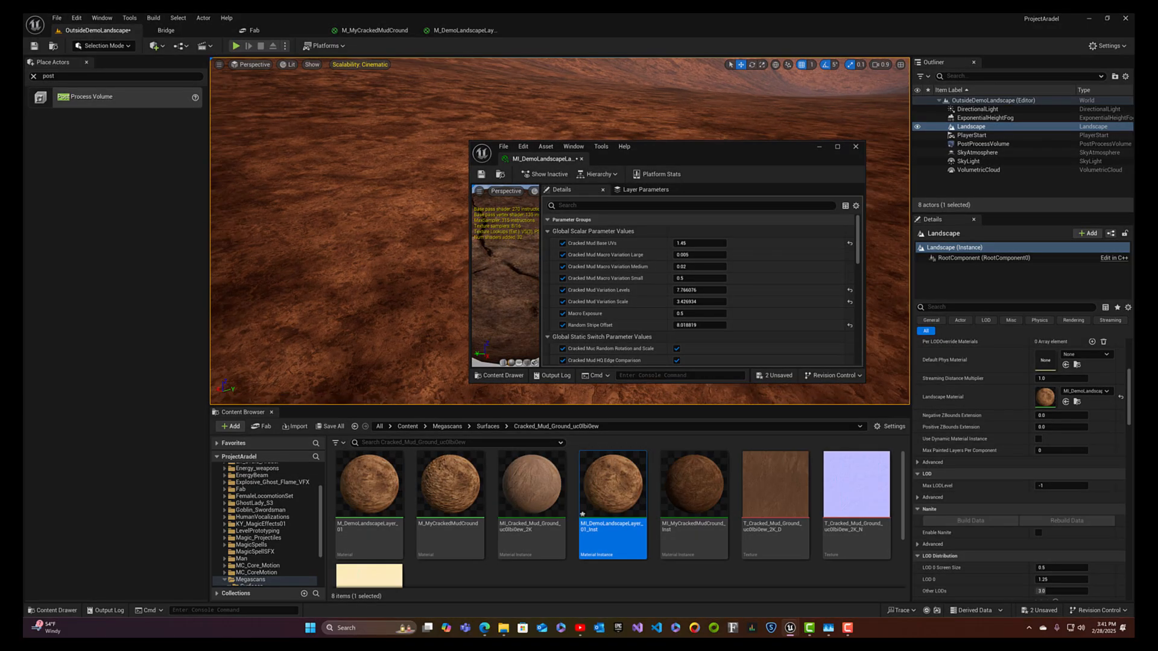
mouse_move(338, 254)
right_mouse_down()
mouse_move(338, 217)
mouse_move(337, 265)
right_mouse_up()
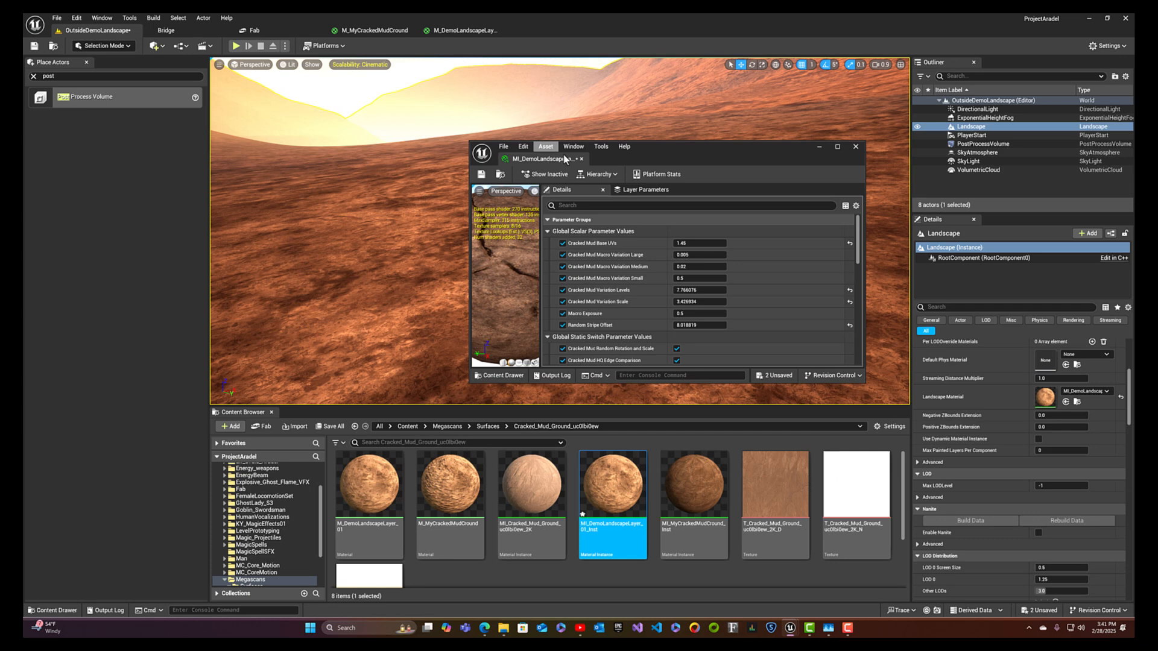
left_click_drag(563, 154, 641, 124)
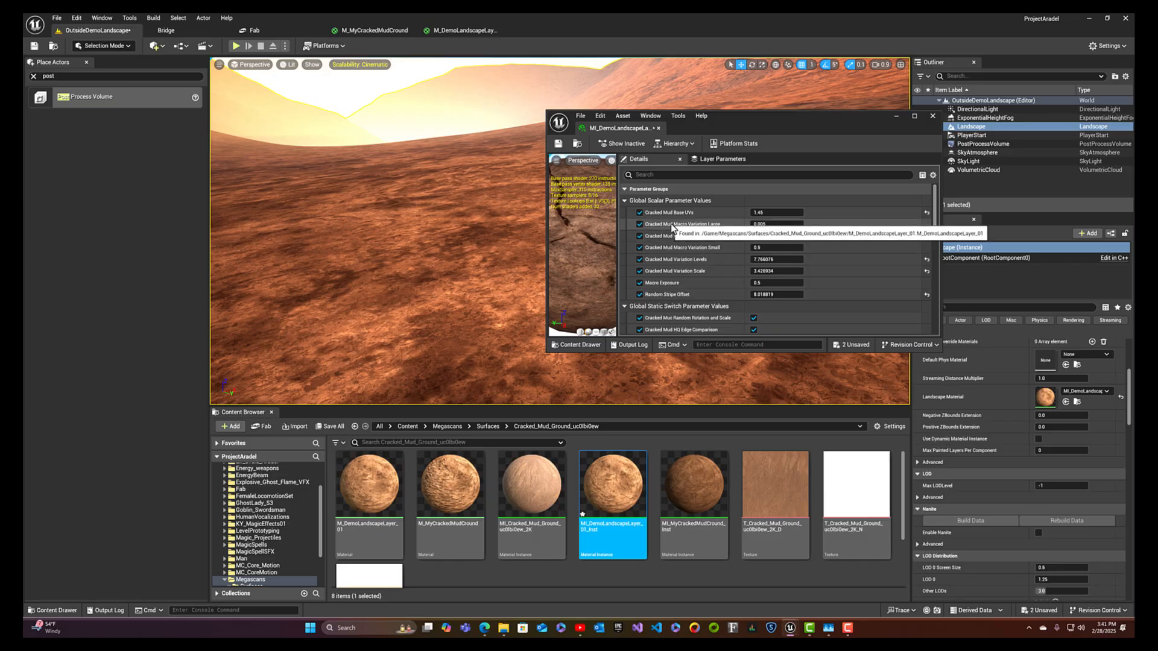
- Try Cracked Mud Macro Variation values of about 0.048 for Large, about 0.025 for Medium and 0.005 for Small
left_click_drag(759, 226, 787, 226)
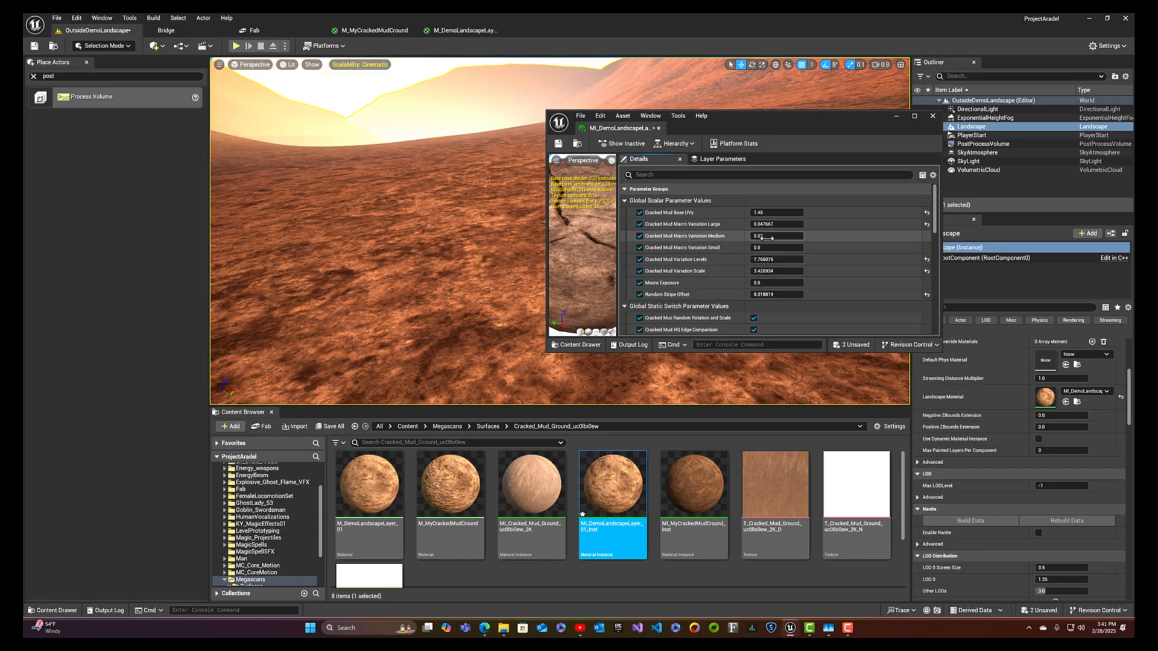
left_click_drag(767, 238, 771, 237)
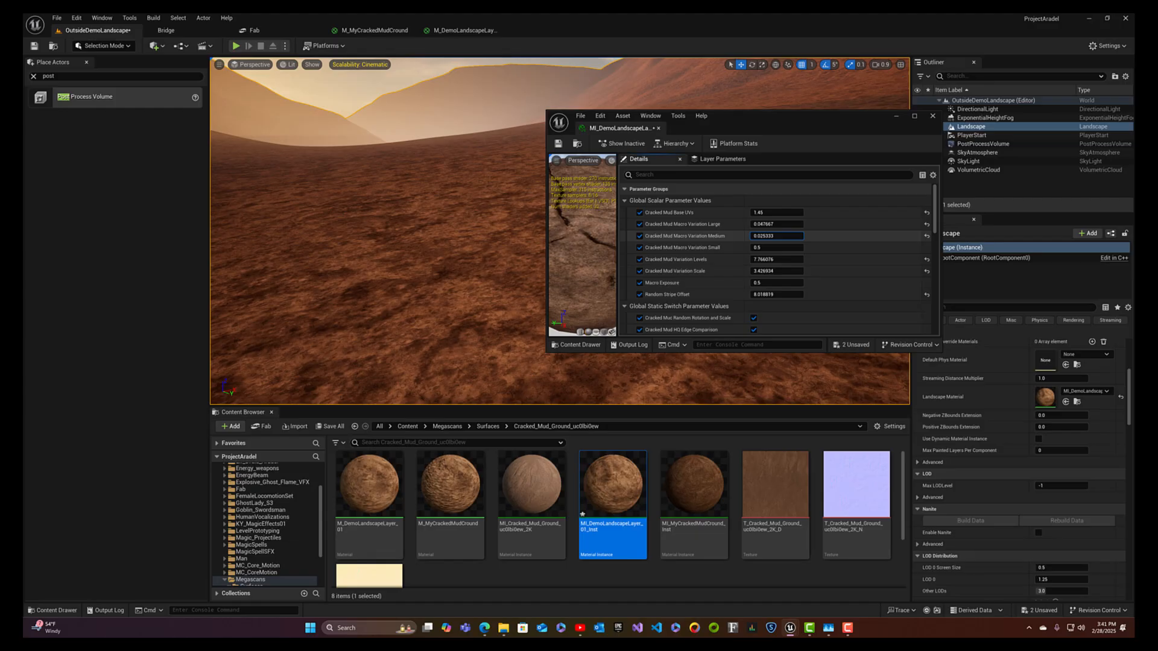
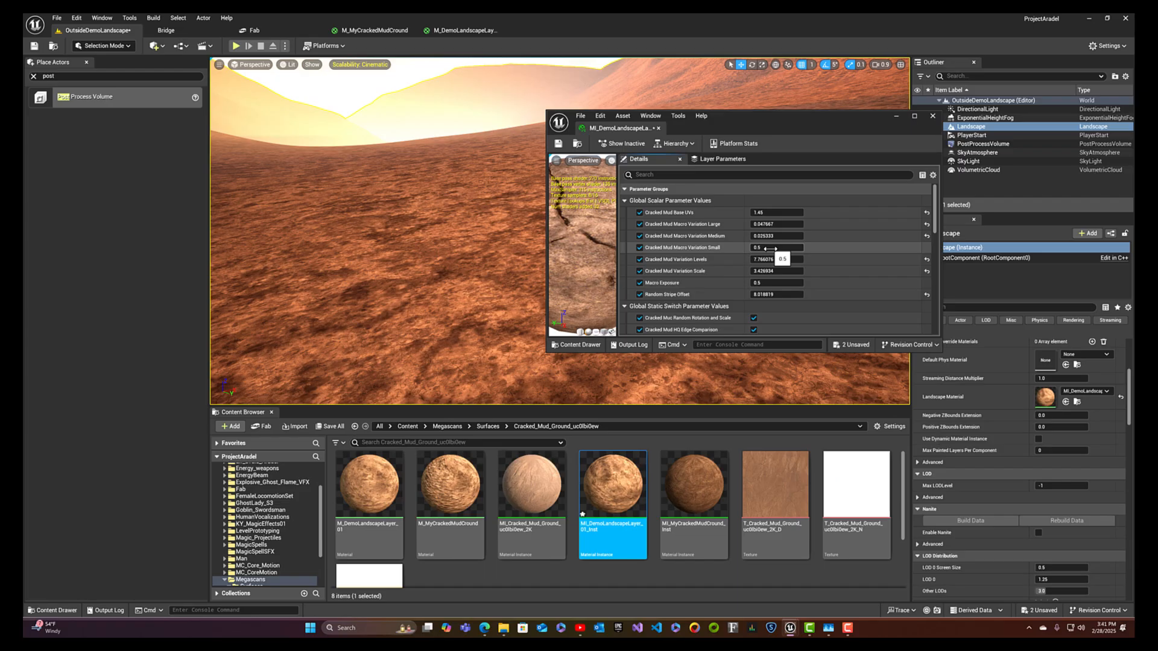
left_click(770, 248)
key("Return")
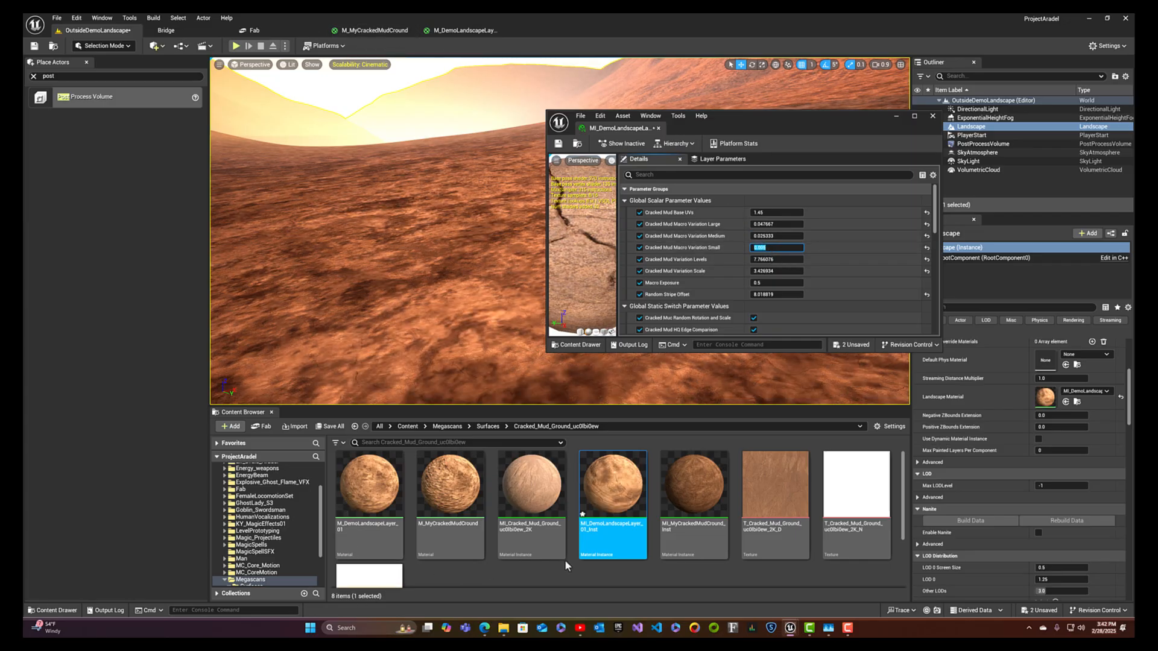
- Open the M_MyCrackedMudGround material and check the default values of its small, medium and large macro variation parameters
left_click(466, 544)
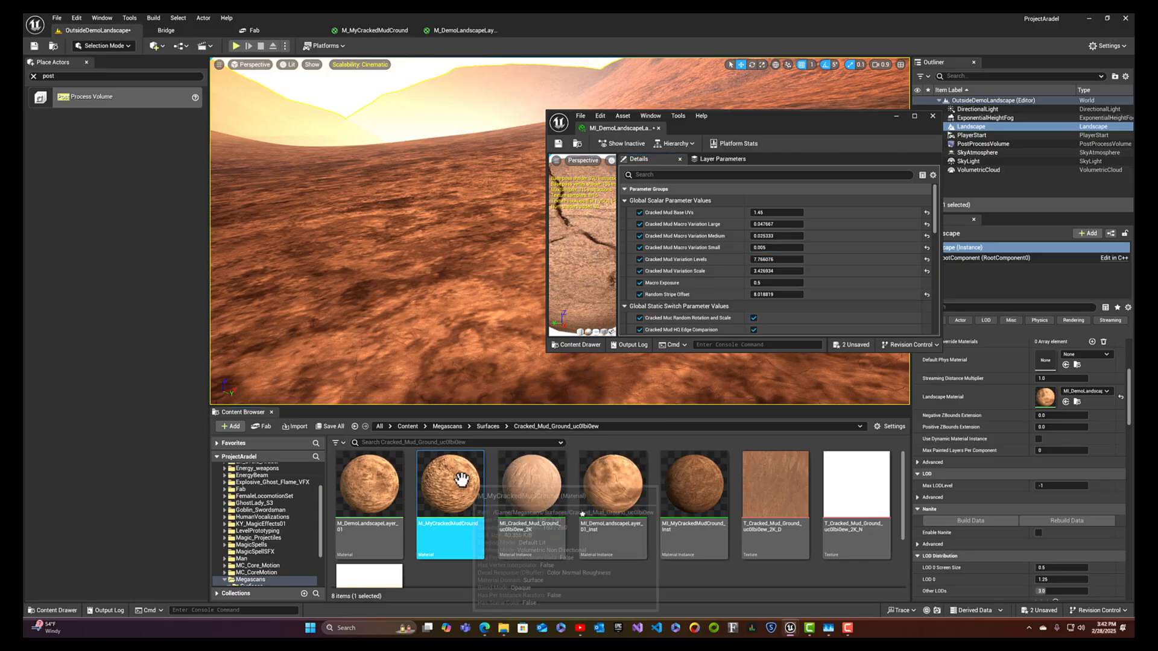
double_click(456, 538)
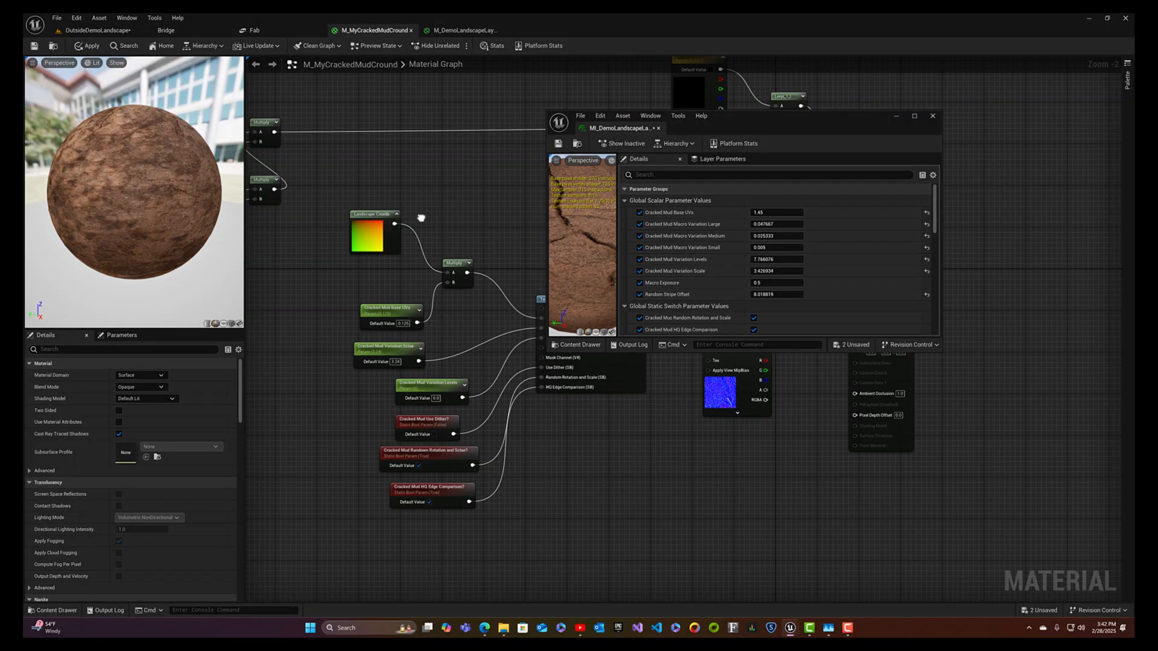
right_click_drag(412, 235, 749, 277)
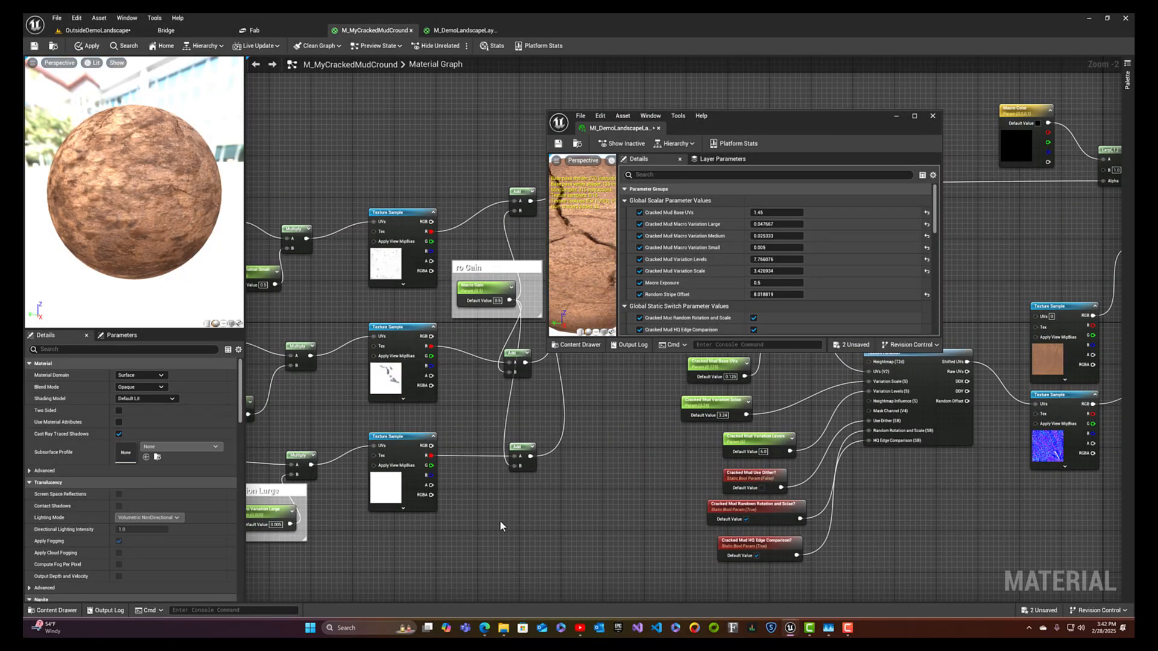
right_click_drag(499, 520, 616, 453)
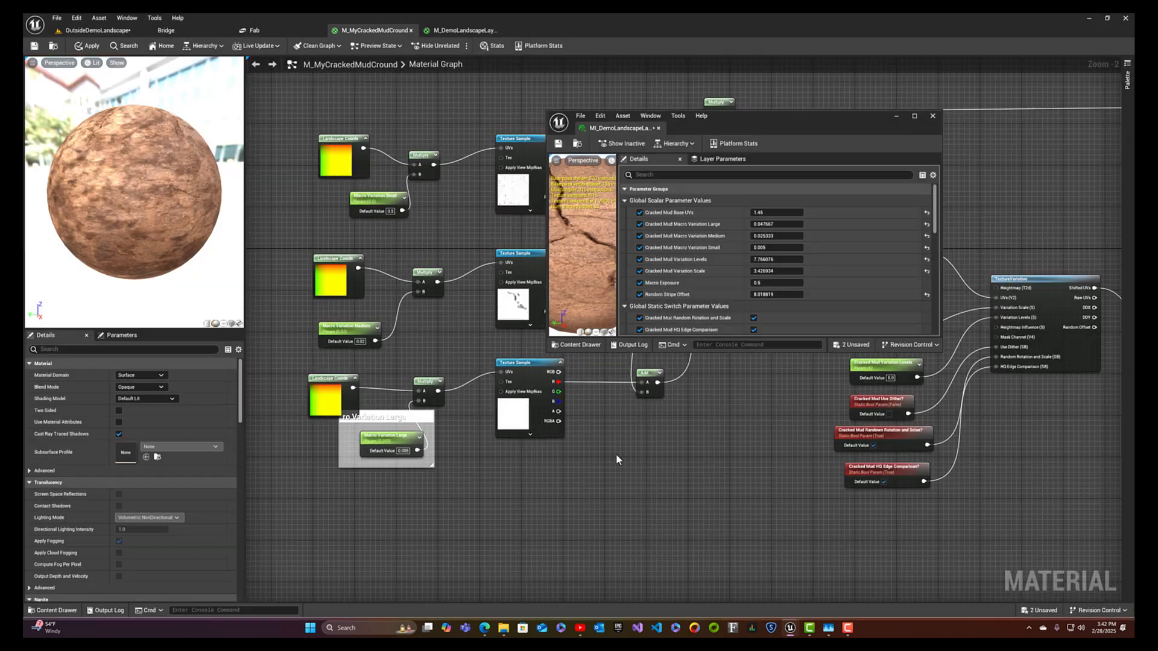
left_click(398, 440)
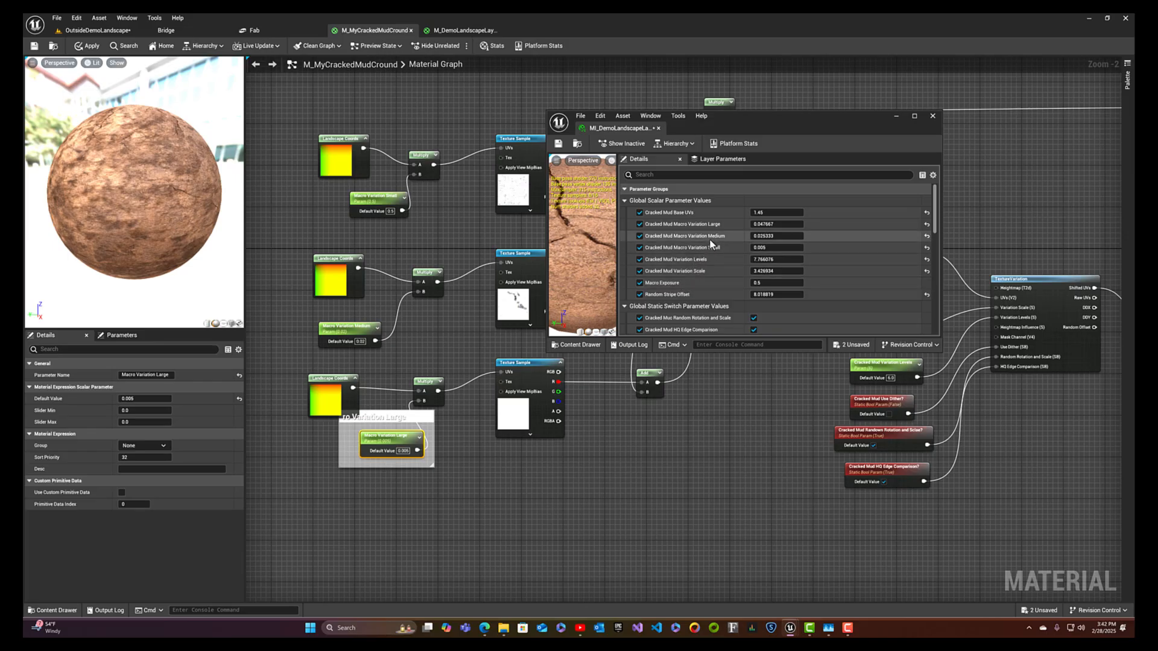
- Set Cracked Mud Macro Variation Large to 0.005, reset Medium and Small to their defaults, and return to the OutsideDemoLandscape level
left_click(759, 225)
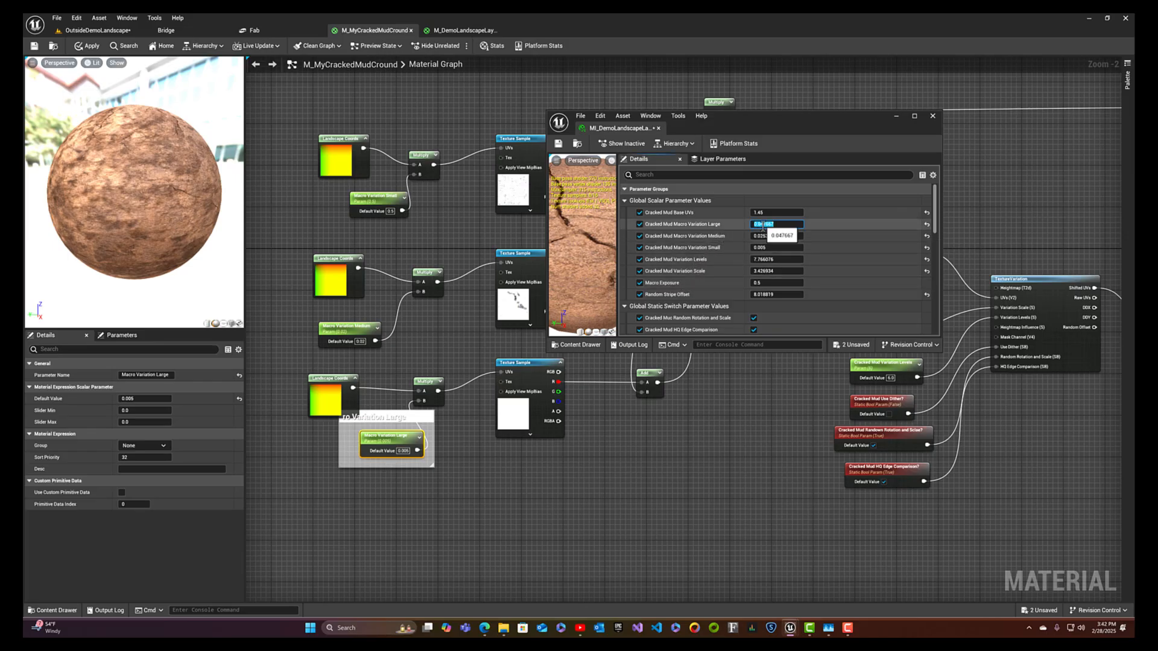
type(".005")
key("Return")
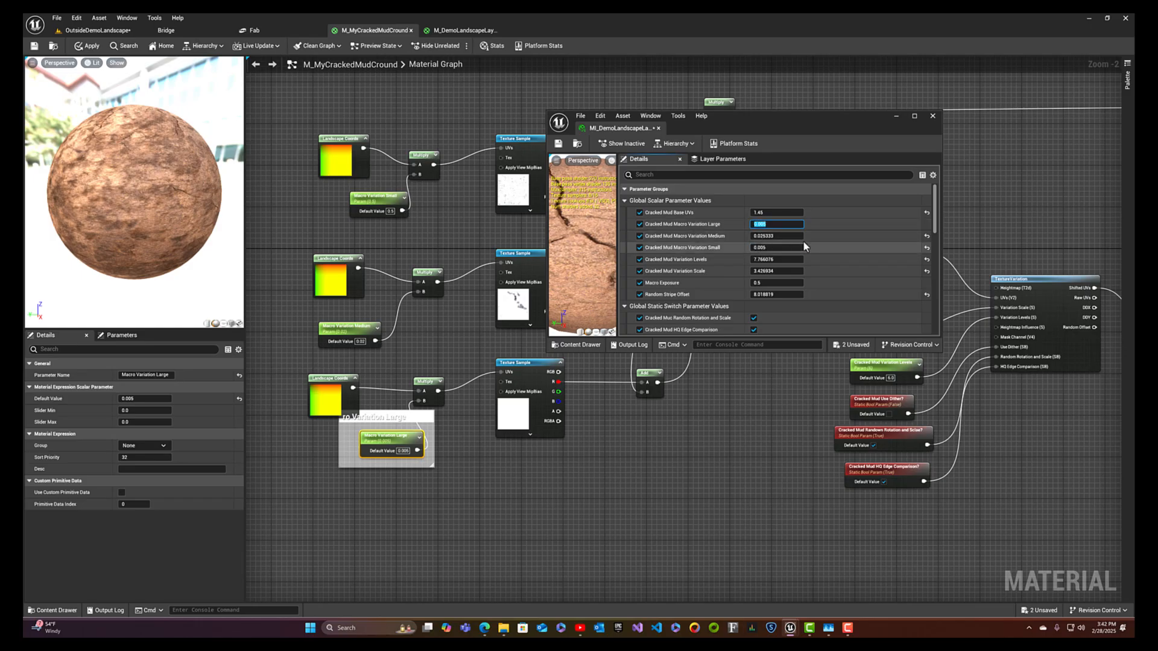
left_click(927, 237)
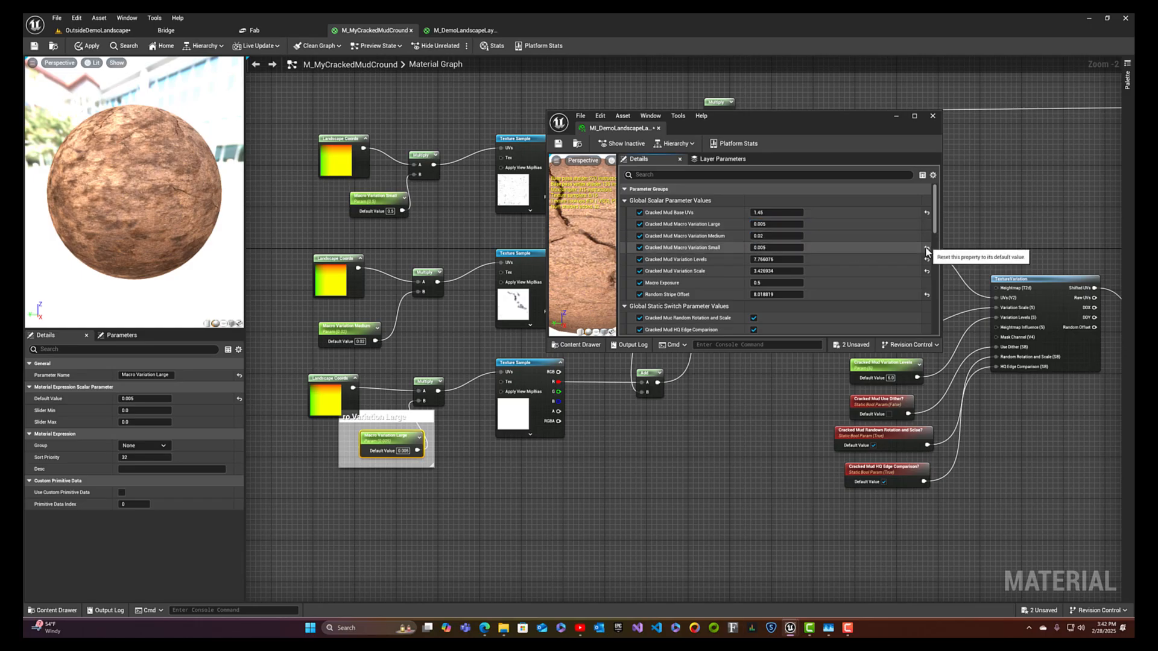
left_click(927, 249)
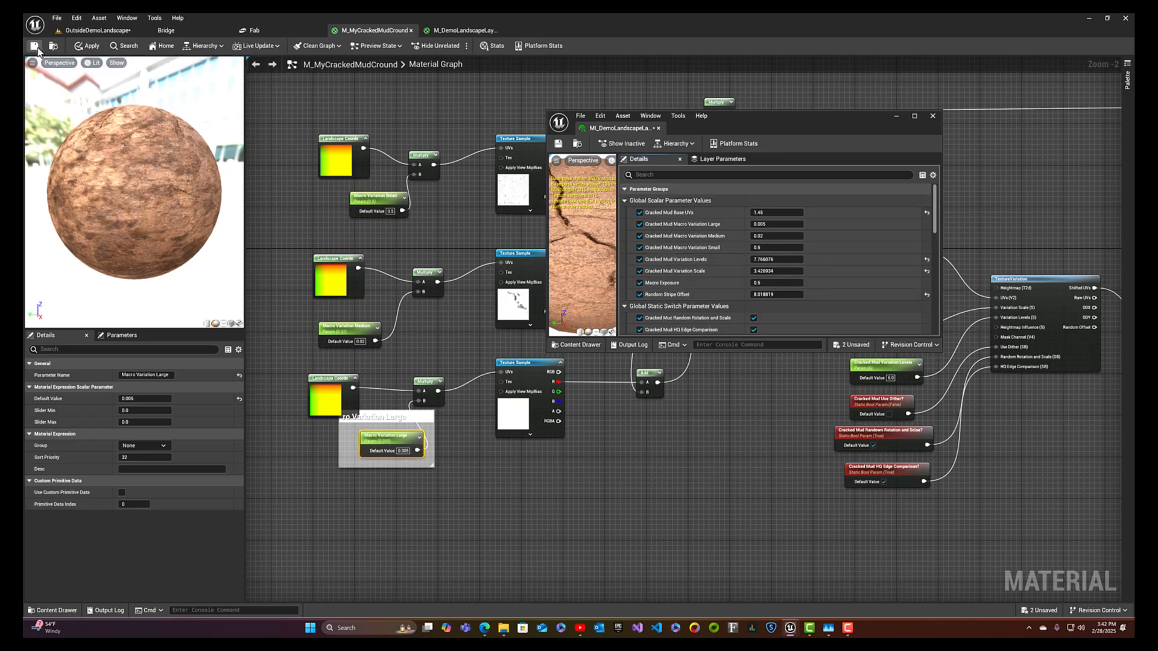
left_click(96, 30)
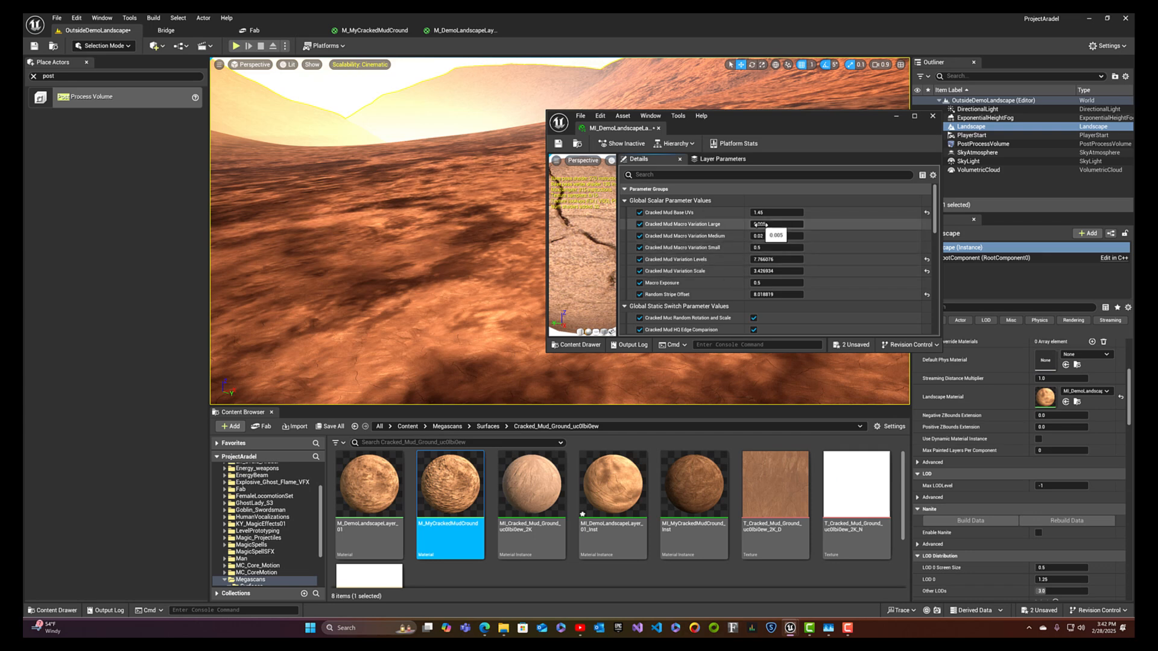
- Set Cracked Mud Macro Variation to about -0.027 for Large, about 0.041 for Medium and about 0.008 for Small
left_click_drag(759, 224, 741, 247)
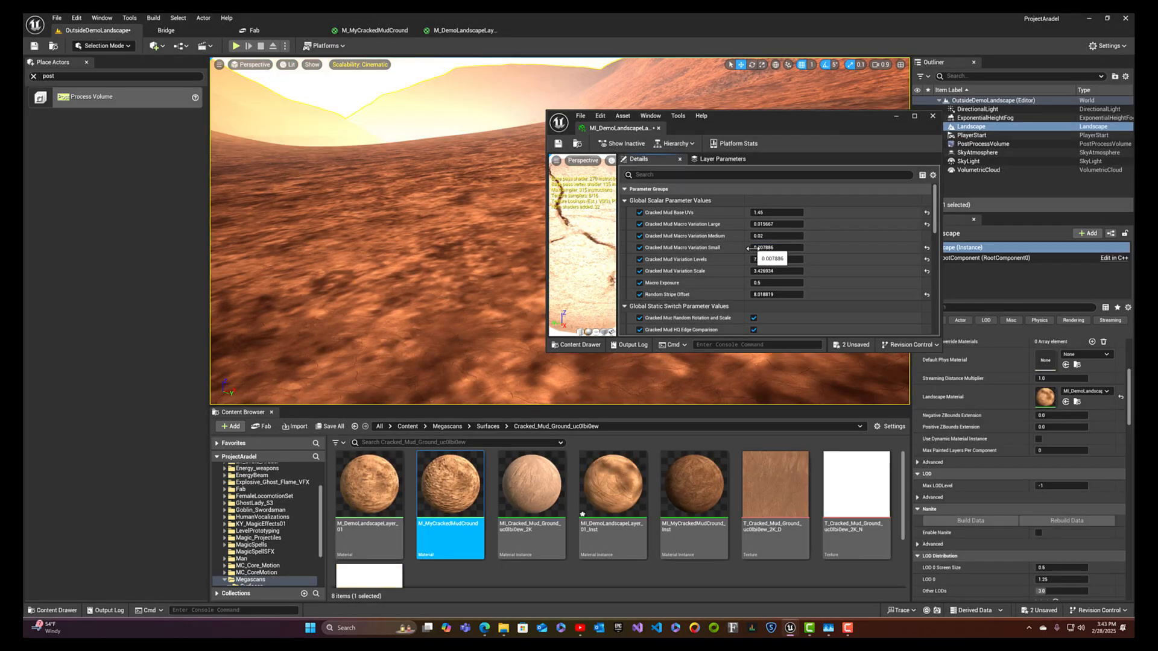
mouse_move(769, 226)
left_mouse_down()
mouse_move(759, 225)
mouse_move(772, 237)
left_mouse_up()
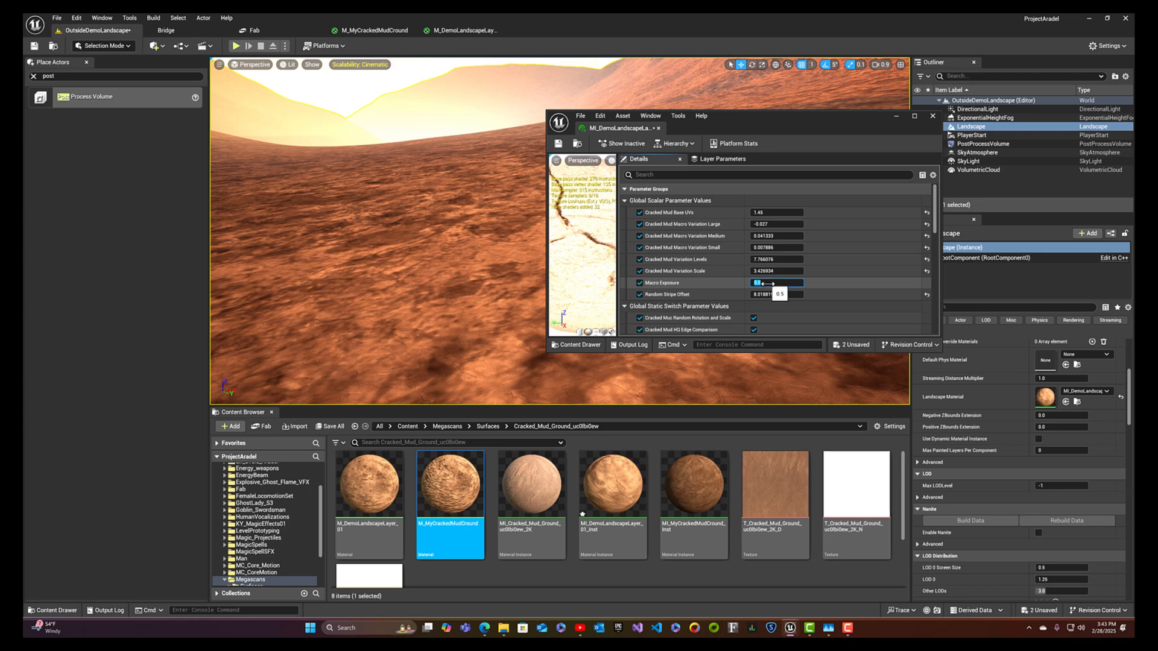
- Try Macro Exposure values of 0.0 and 1.0, and set it to about 0.547
key("Return")
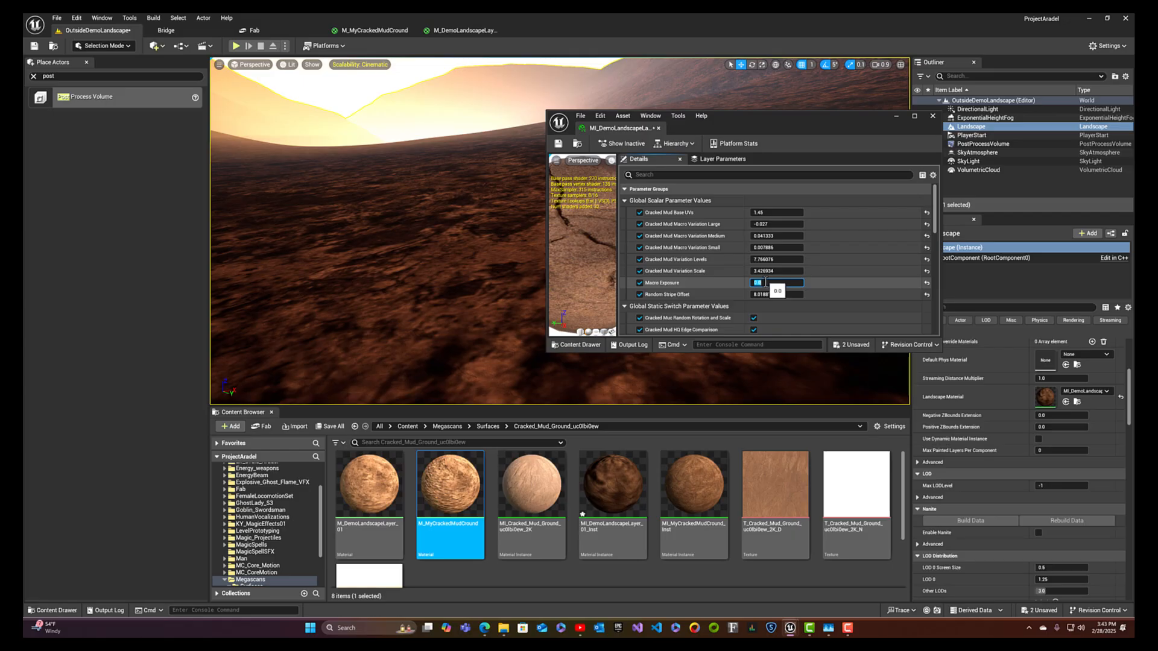
key("Return")
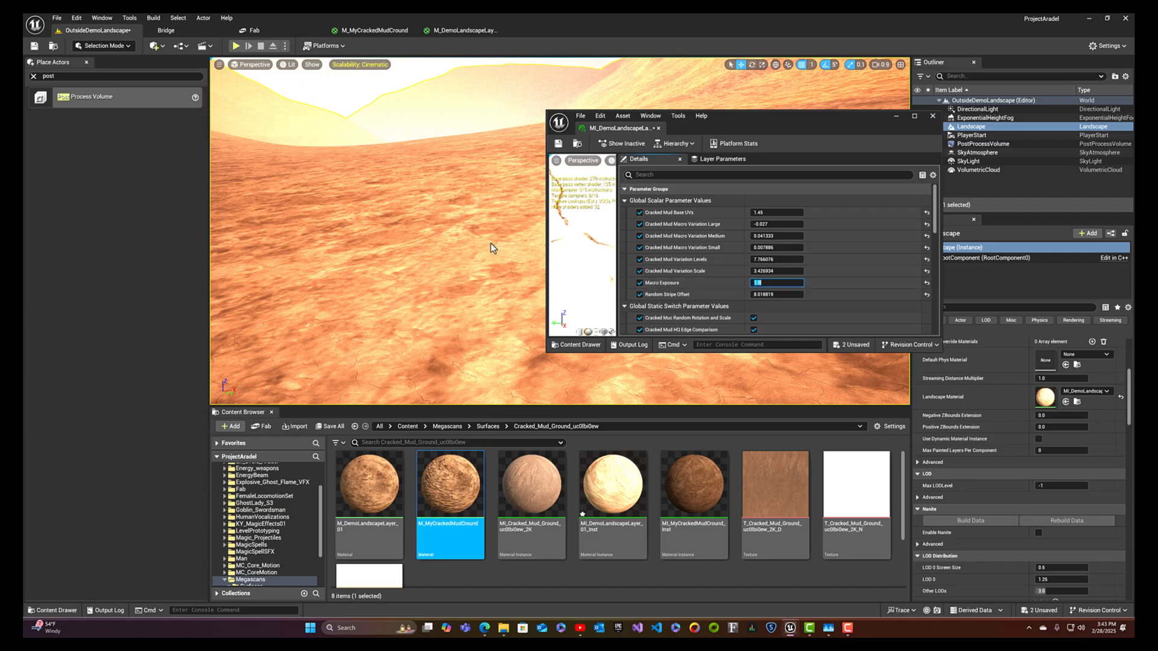
left_click_drag(753, 282, 751, 282)
- Set the Macro Contrast color to a dark grey of about 0.089 in R, G and B, and close the material instance window
scroll(743, 277, "down", 3)
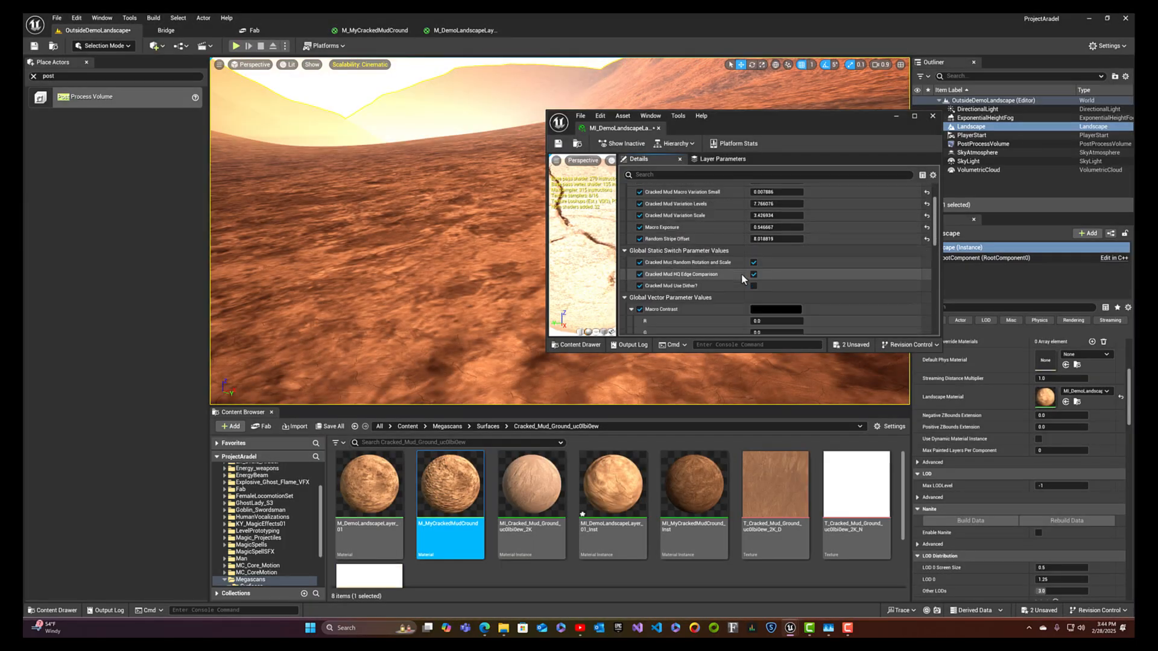
scroll(733, 273, "down", 2)
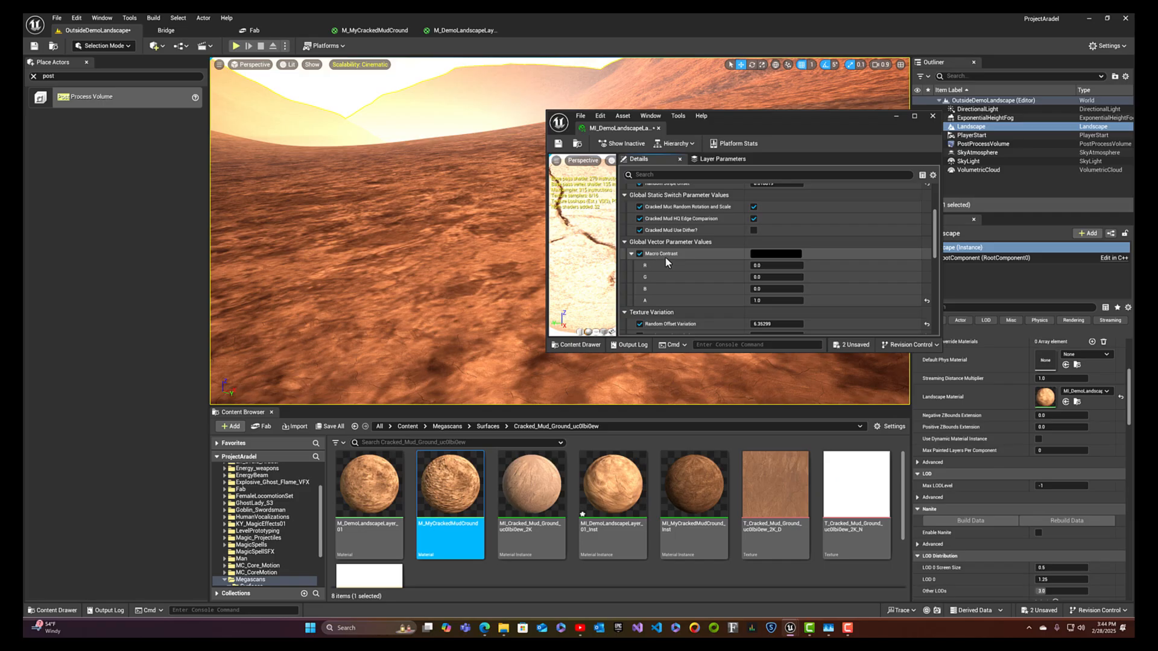
left_click(769, 254)
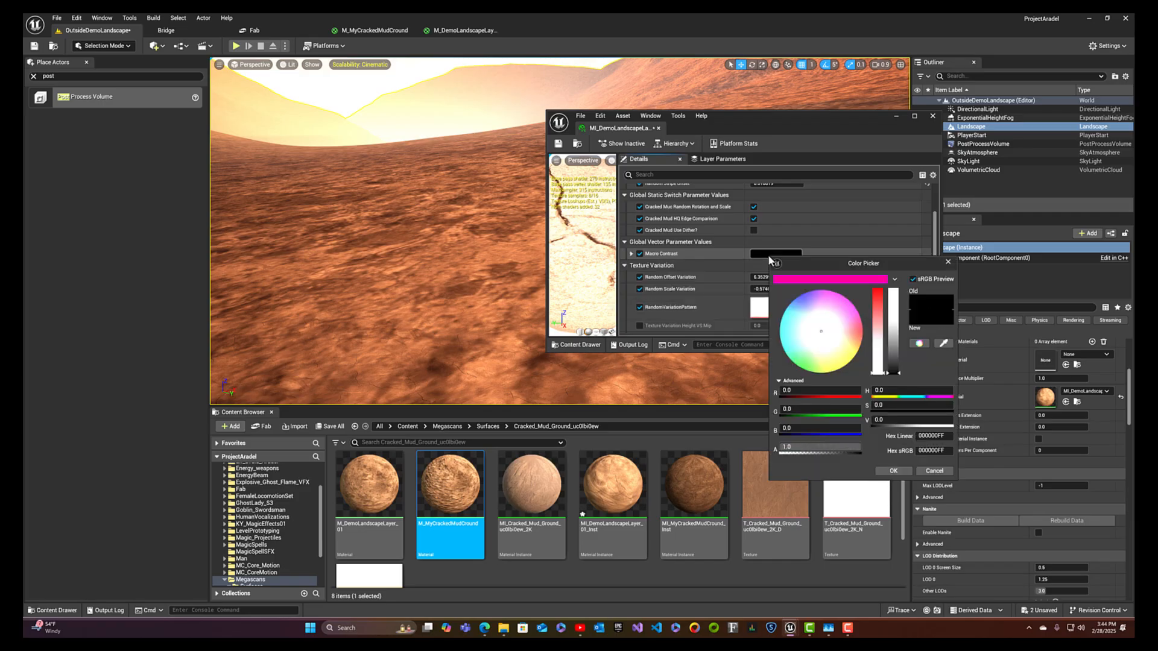
mouse_move(898, 375)
left_mouse_down()
mouse_move(890, 314)
mouse_move(887, 371)
mouse_move(892, 315)
mouse_move(891, 363)
left_mouse_up()
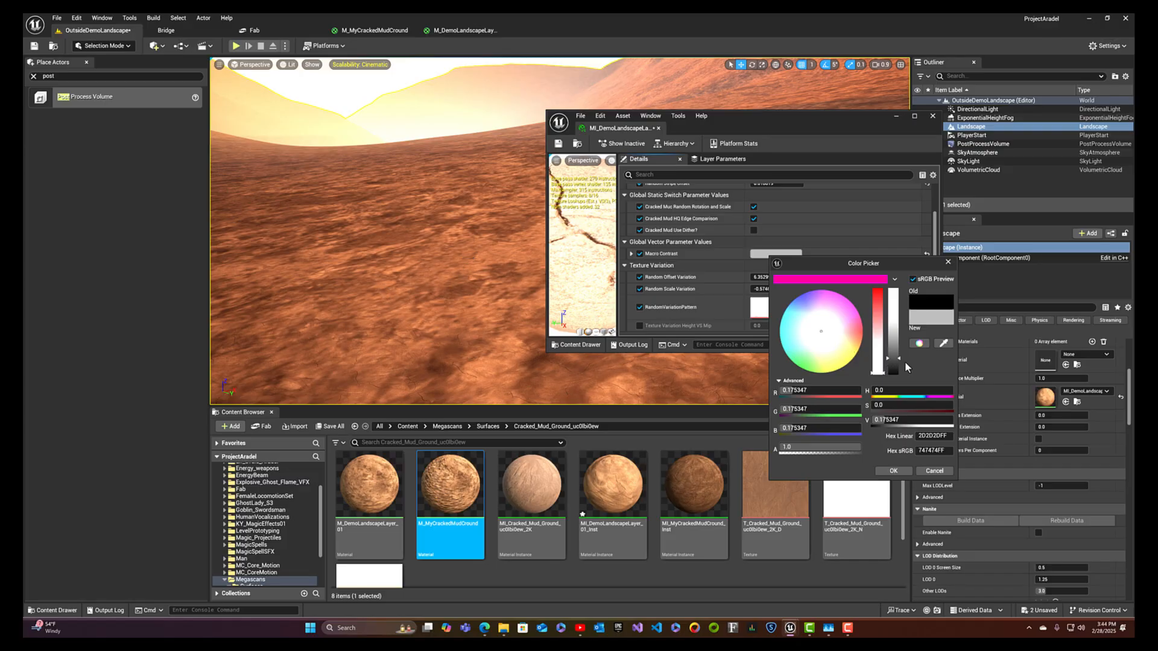
mouse_move(899, 362)
left_mouse_down()
mouse_move(895, 375)
mouse_move(895, 313)
mouse_move(880, 365)
left_mouse_up()
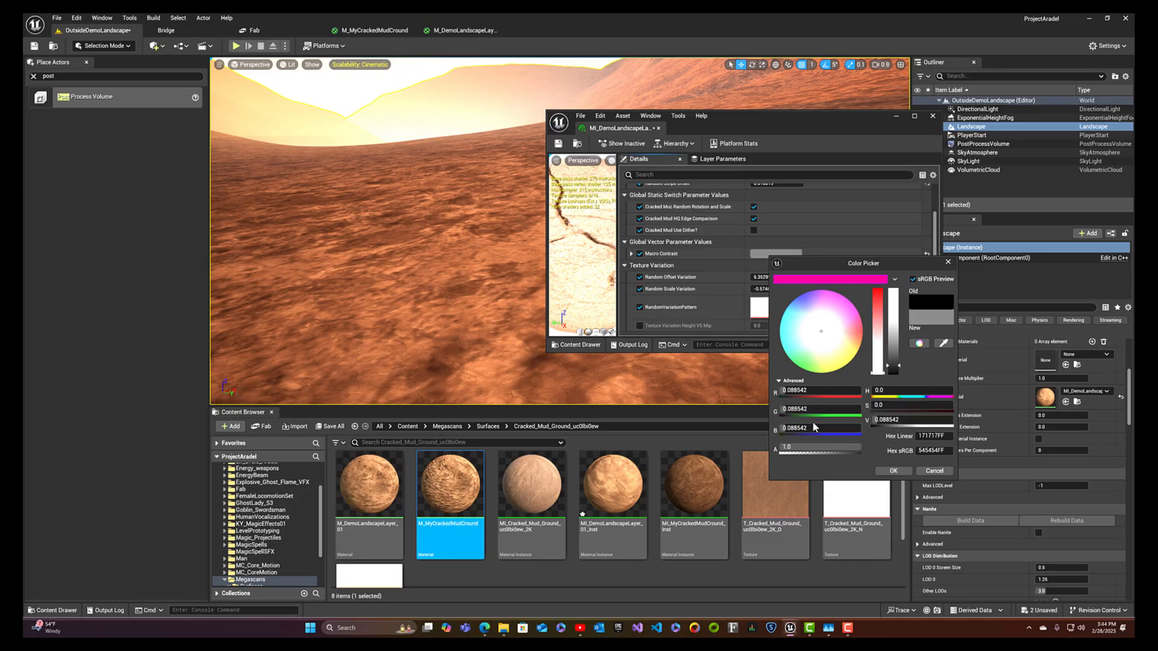
left_click(889, 471)
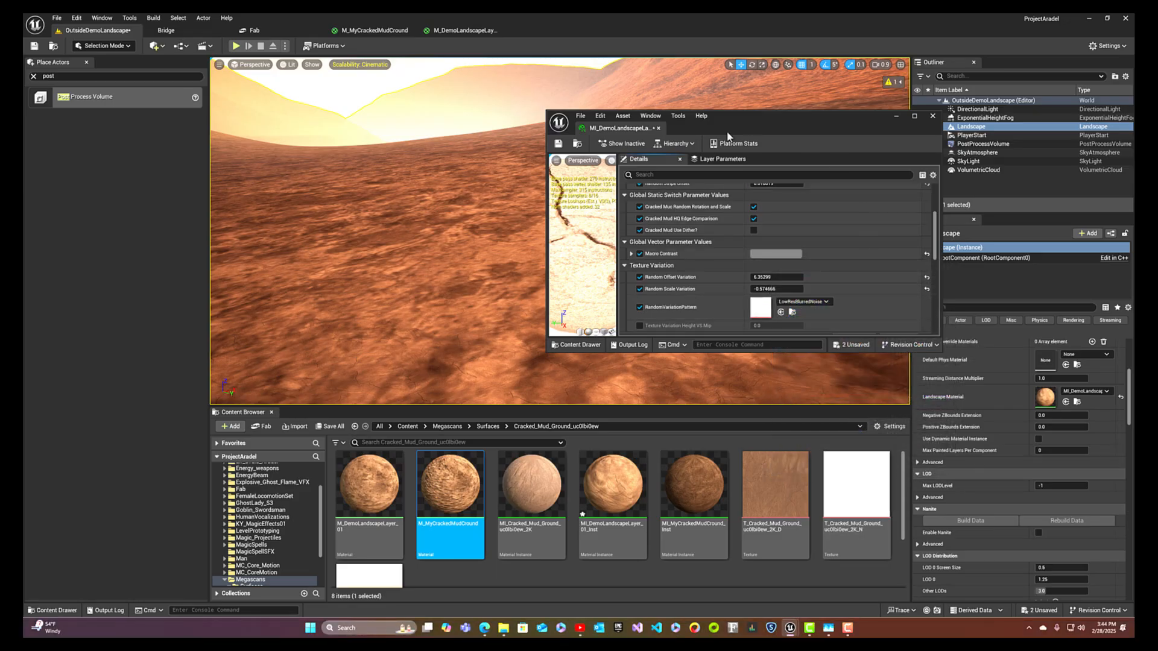
left_click(932, 116)
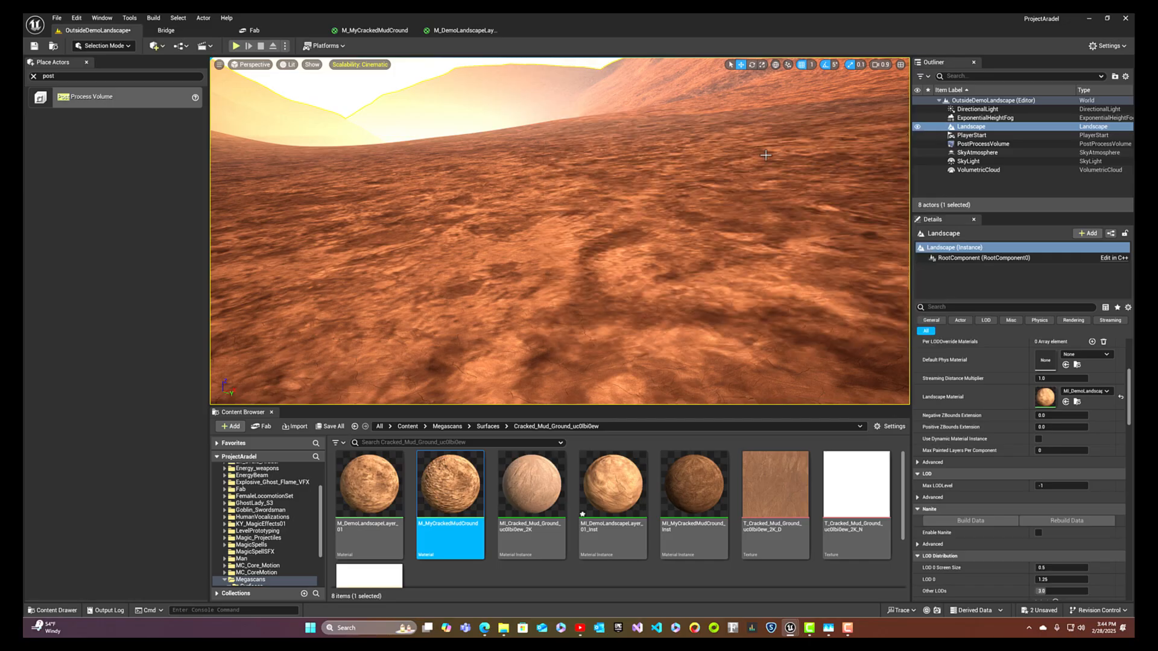
- Look over the landscape surface up close and at a distance, and play the level with the character to check the ground texture
right_click_drag(730, 177, 655, 232)
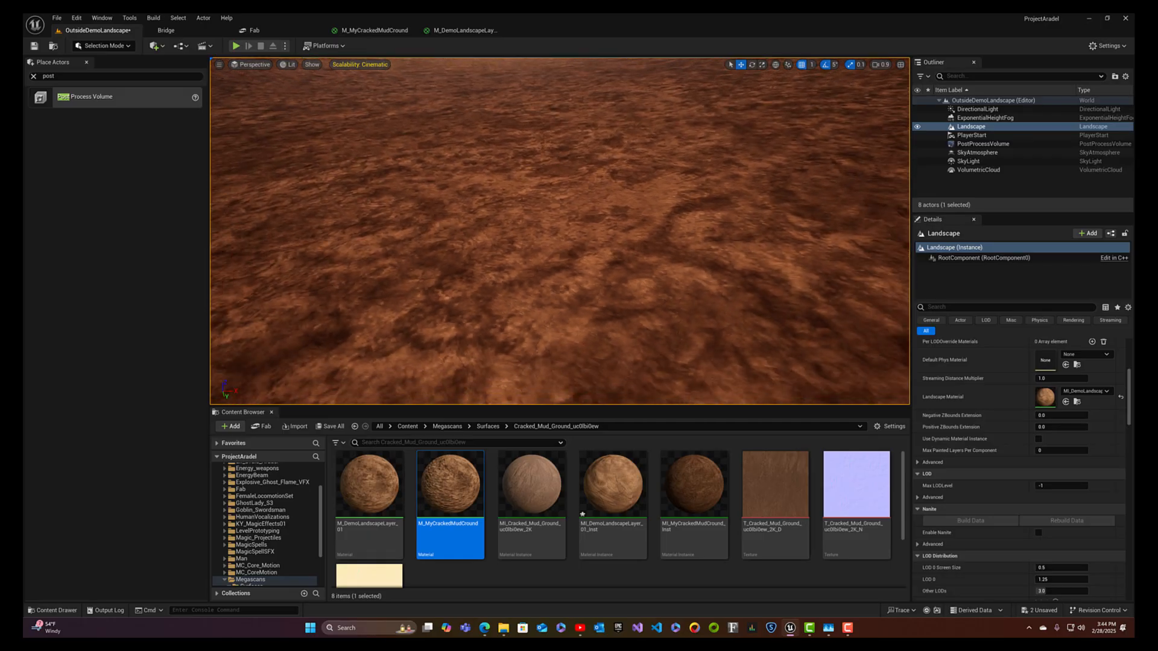
right_click_drag(712, 258, 705, 189)
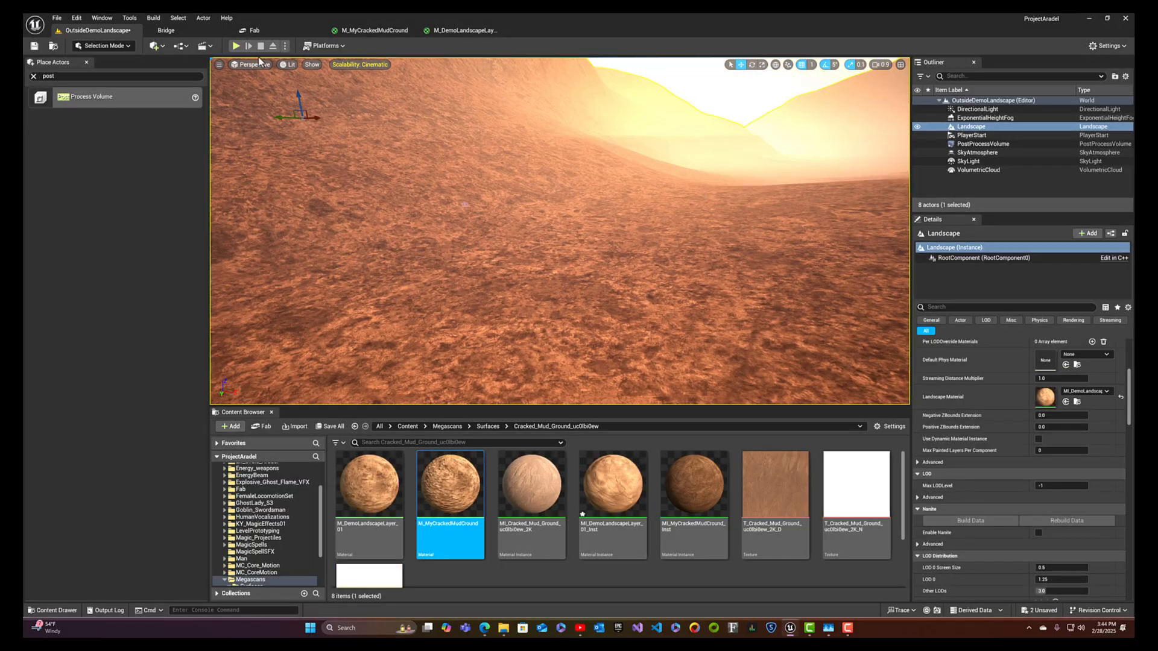
left_click(235, 46)
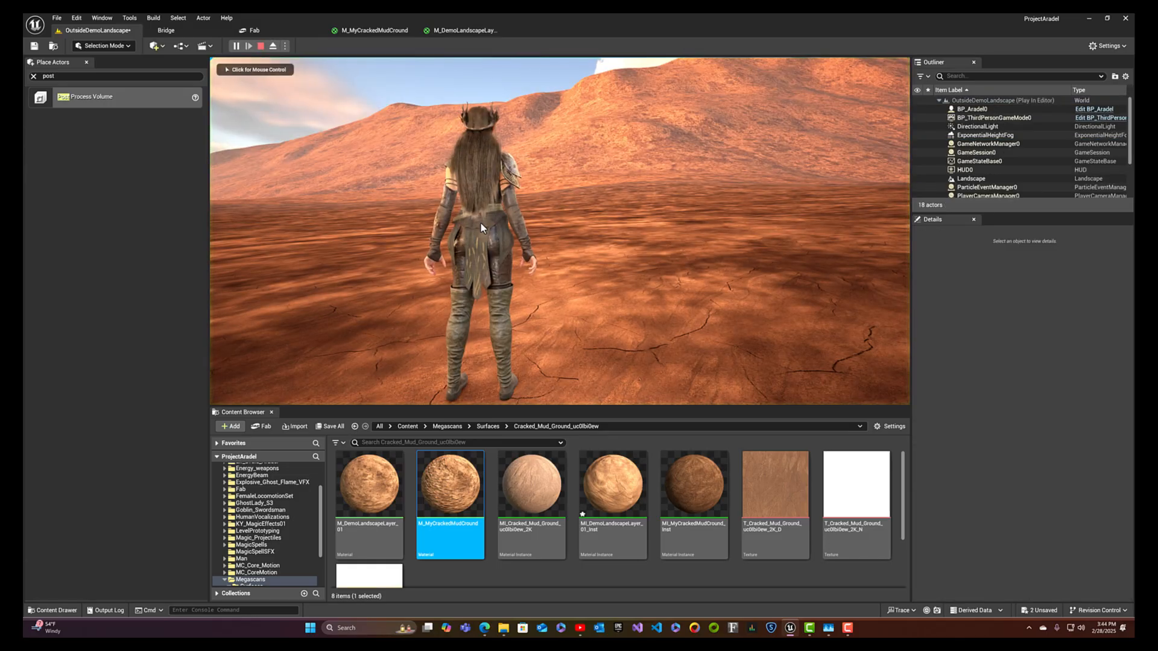
left_click(480, 222)
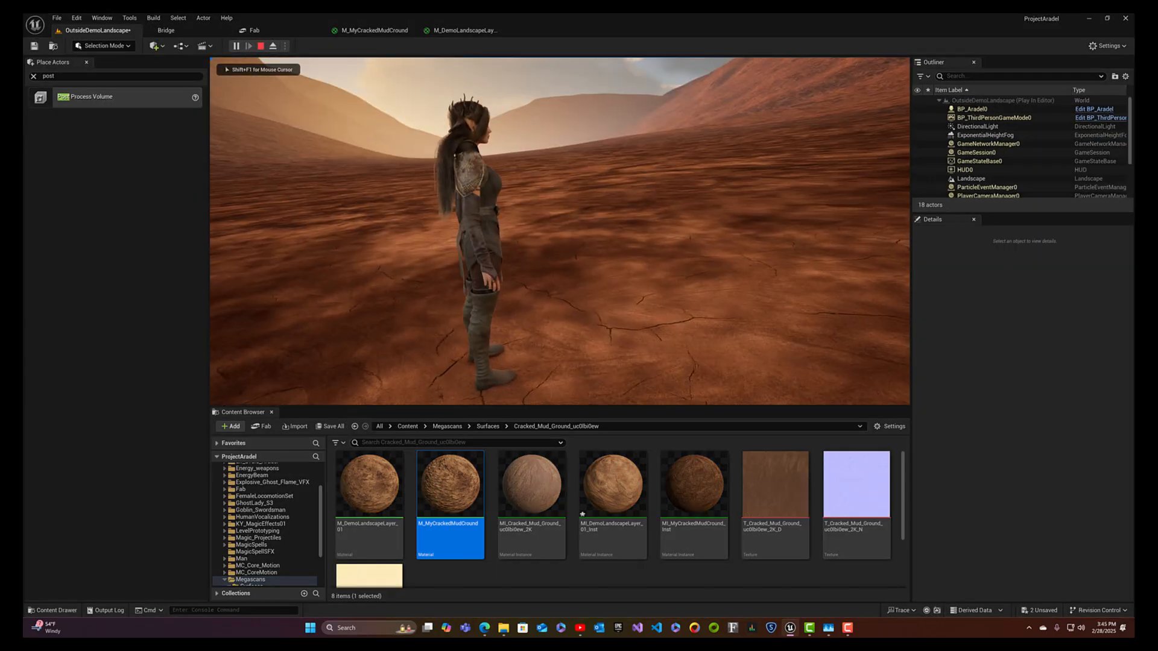
key("w")
key("shift")
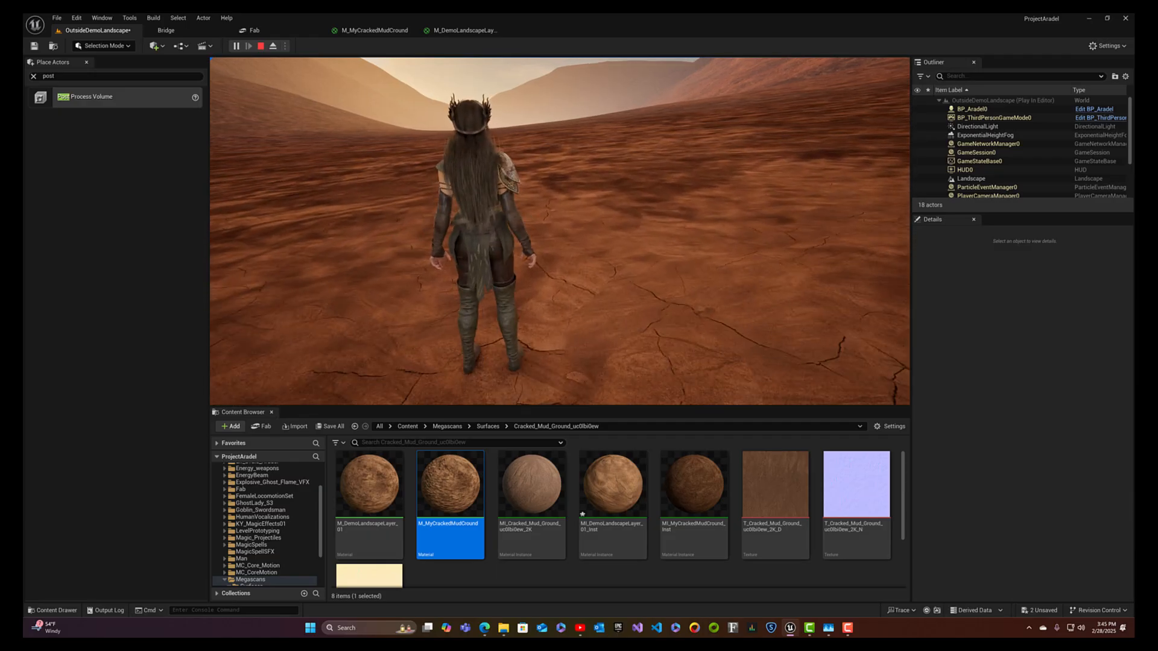
key("Escape")
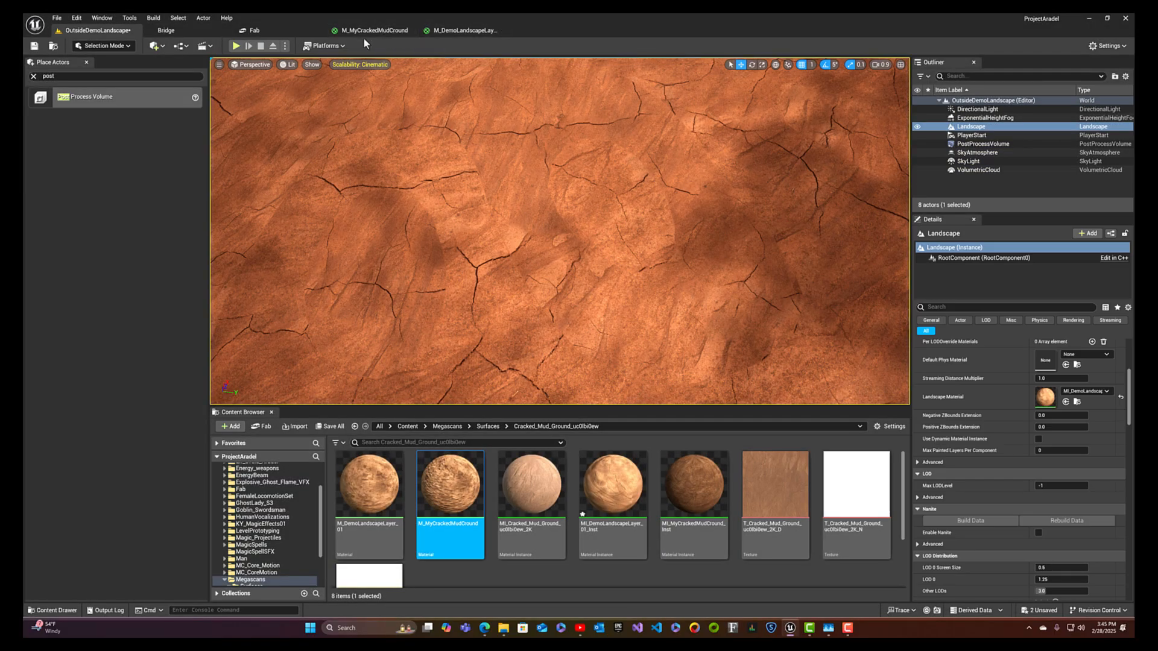
- Open the landscape's material instance and its parent M_DemoLandscapeLayer_01, and set the Cracked Mud Base UVs default value to 3
double_click(1044, 401)
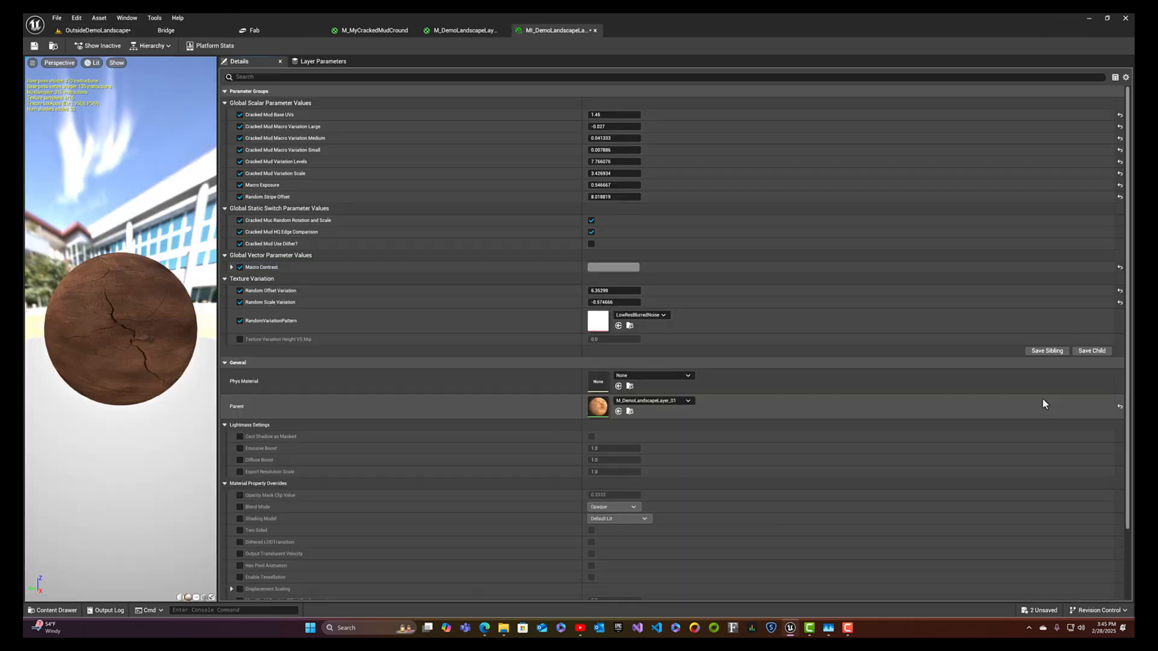
double_click(597, 408)
right_click_drag(475, 421, 414, 350)
right_click_drag(694, 255, 699, 210)
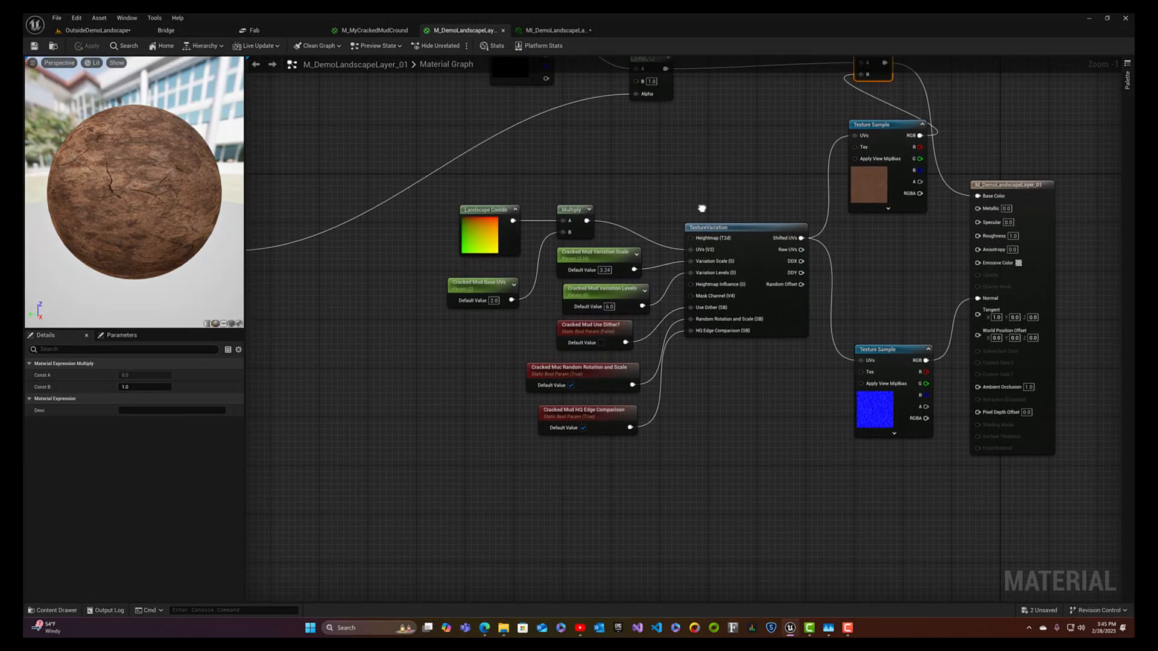
left_click(492, 288)
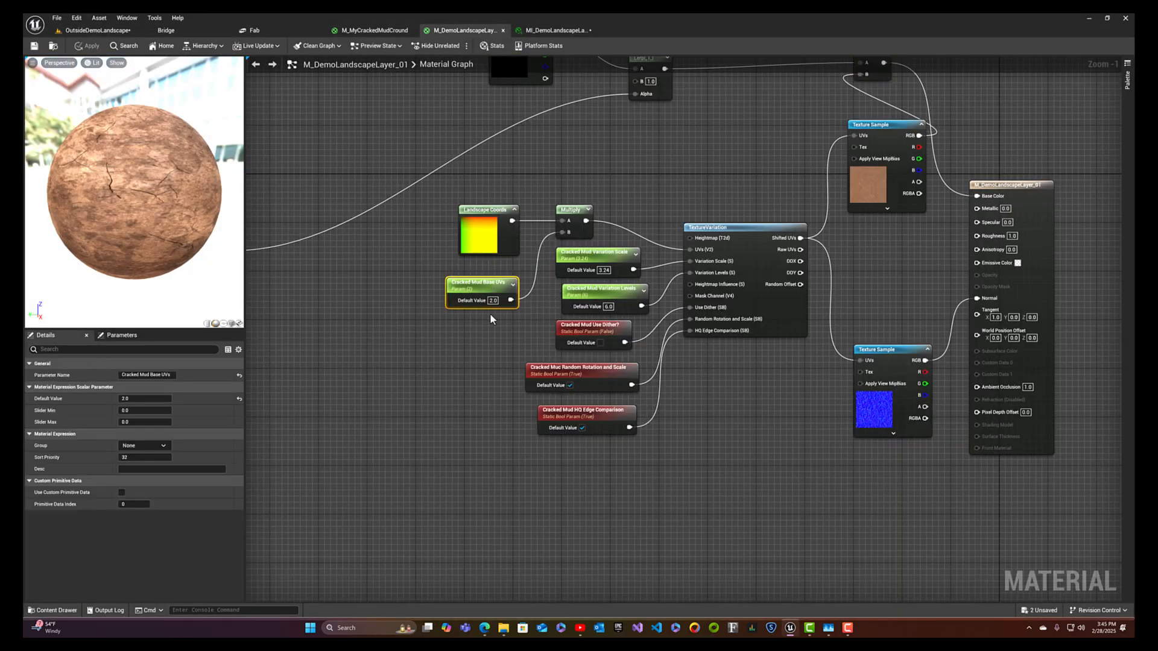
left_click(492, 300)
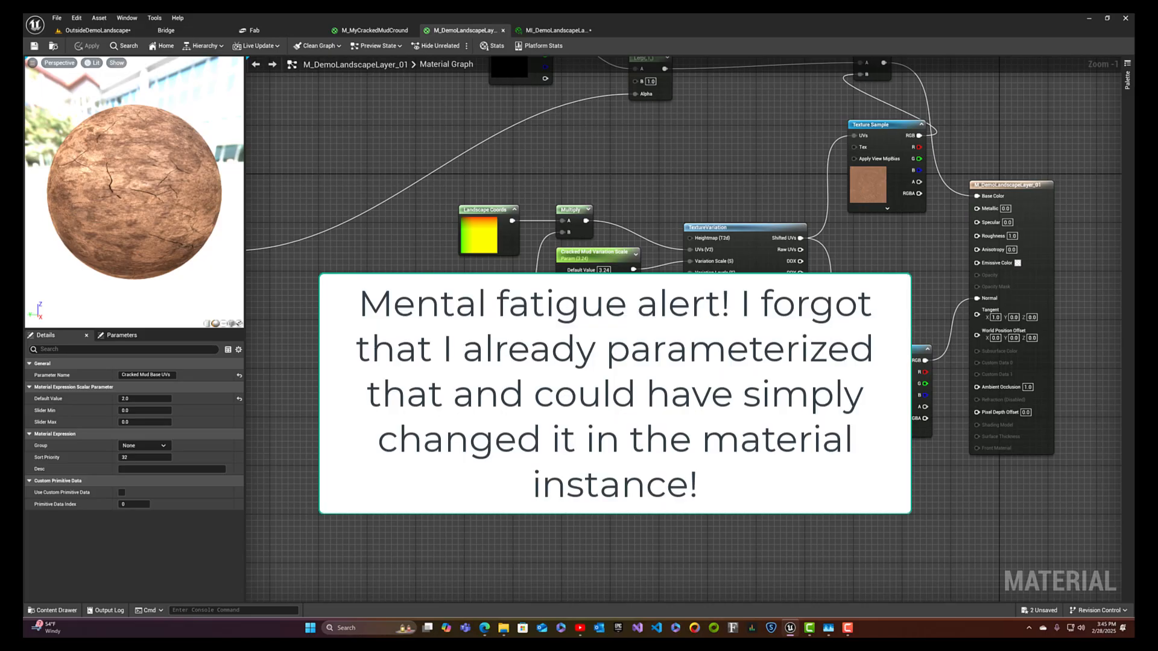
type("3")
key("Return")
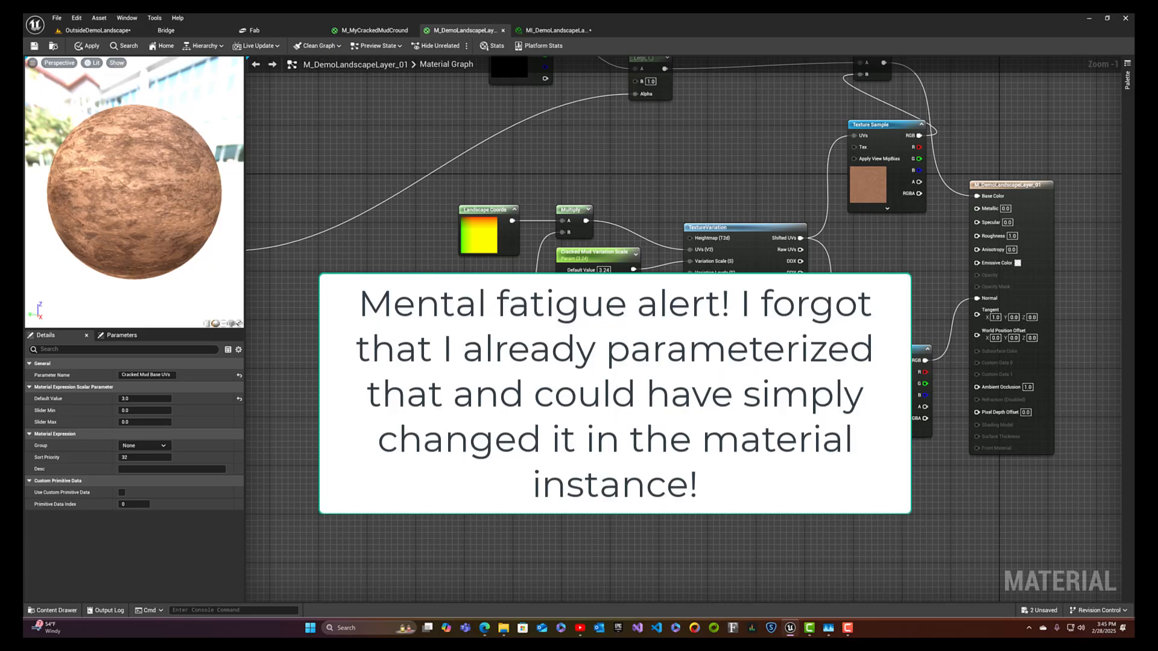
- Return to the OutsideDemoLandscape level and play it, walking the character around to examine the cracked mud scale and variation
left_click(68, 33)
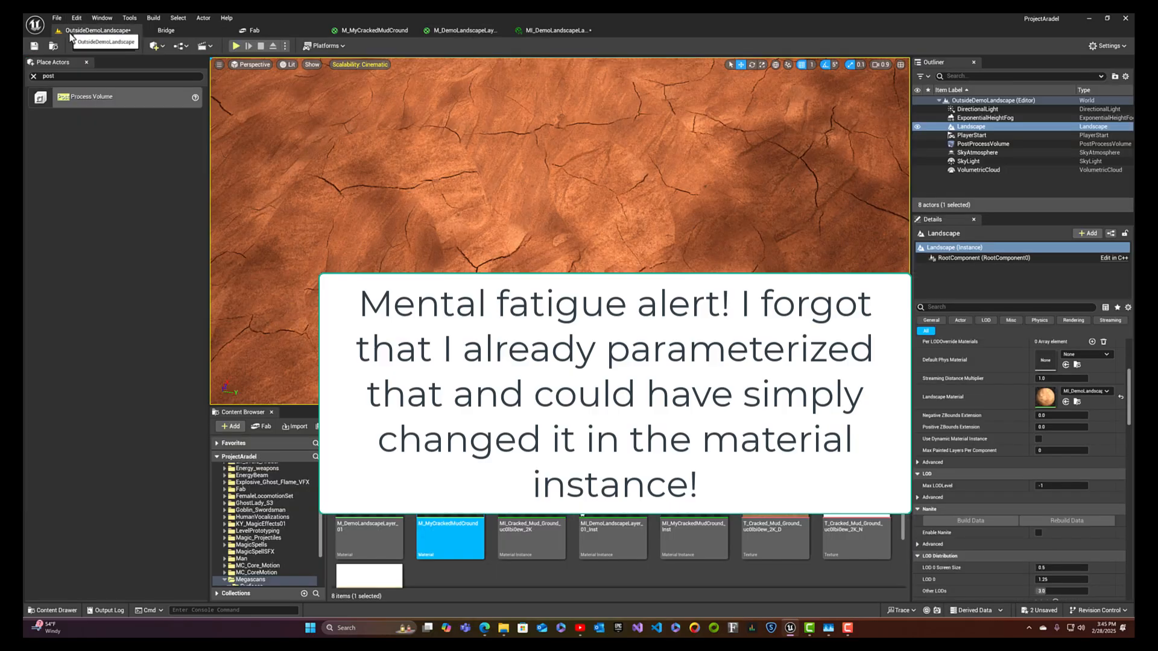
left_click(236, 47)
left_click(331, 121)
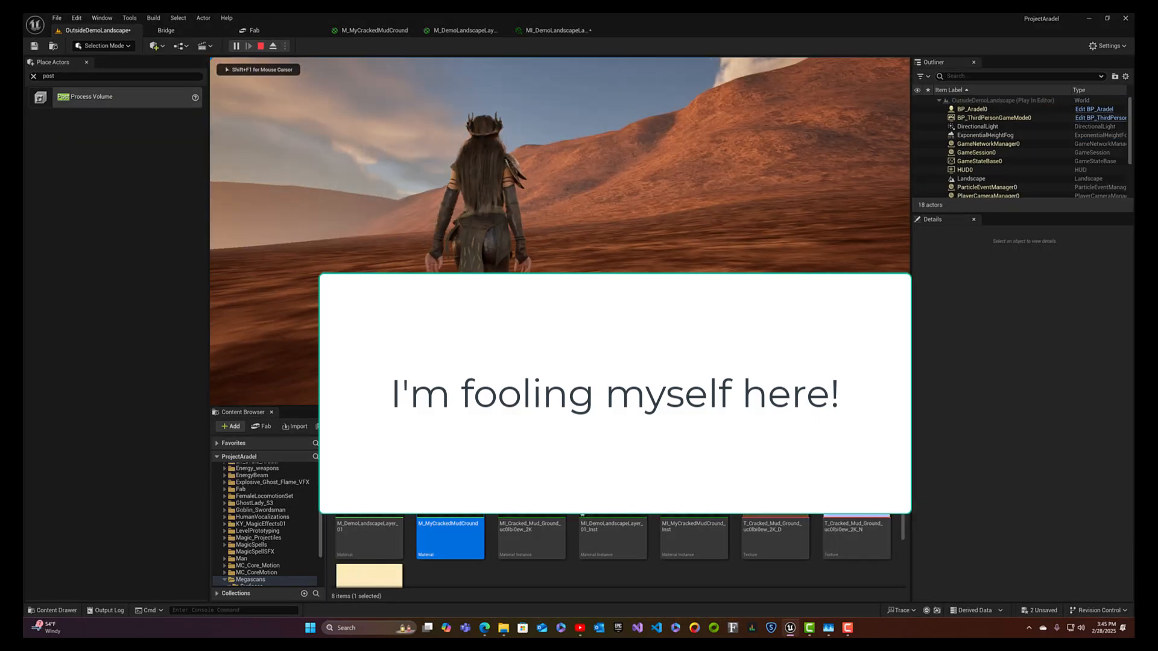
key("w")
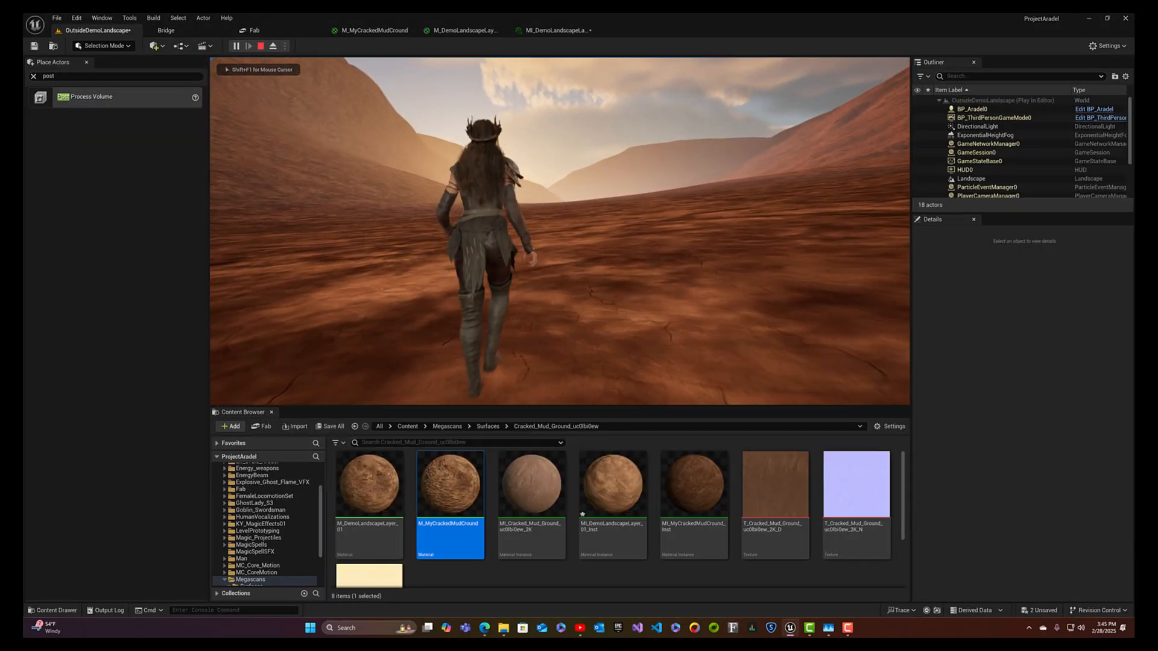
key("s")
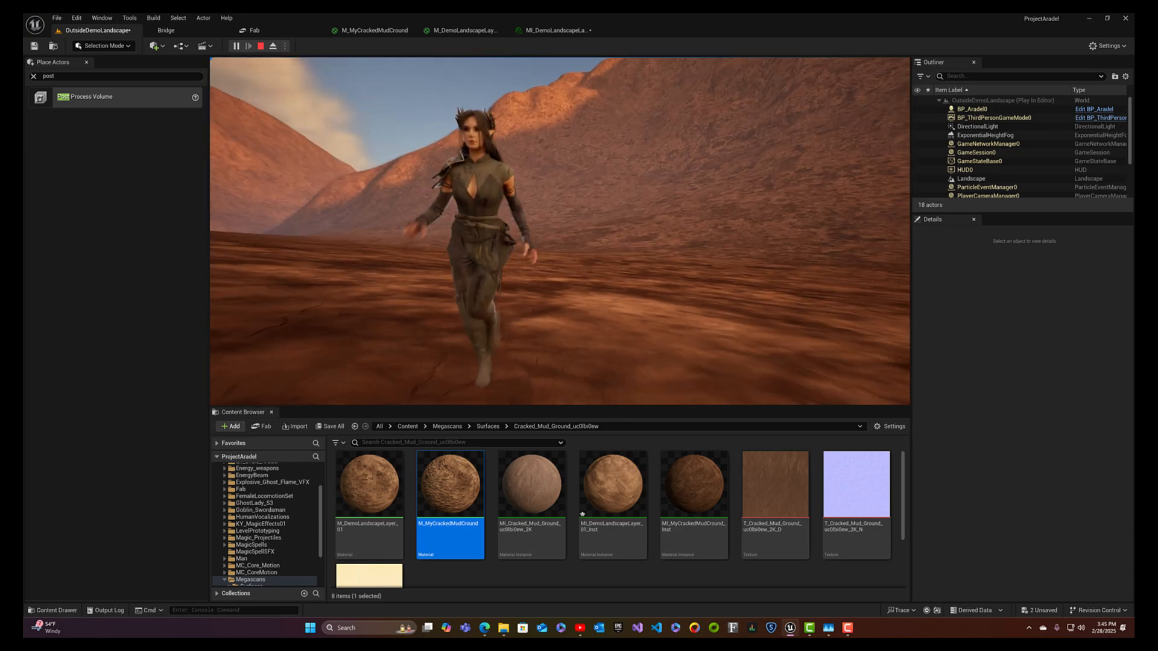
key("w")
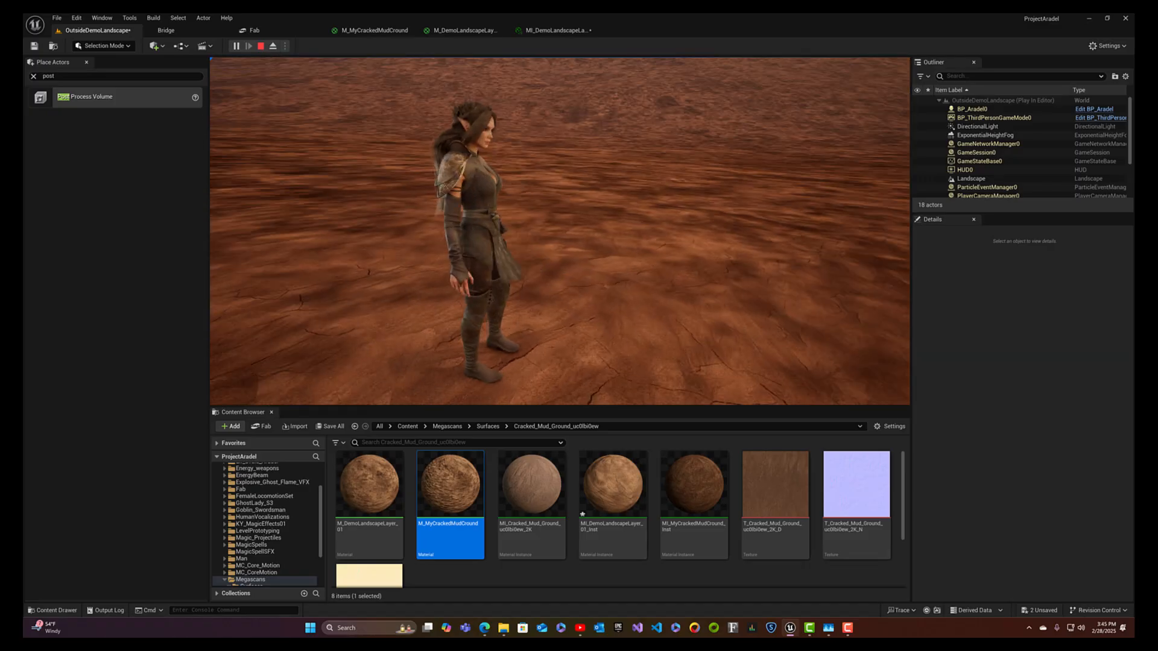
key("w")
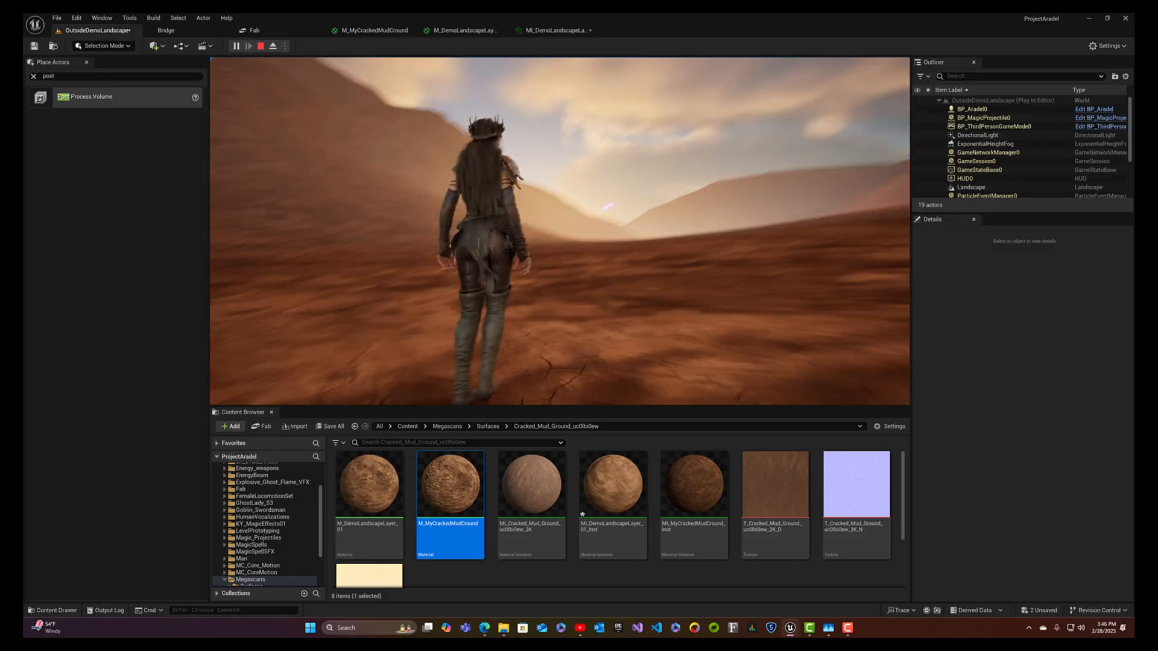
key("w")
key("w")
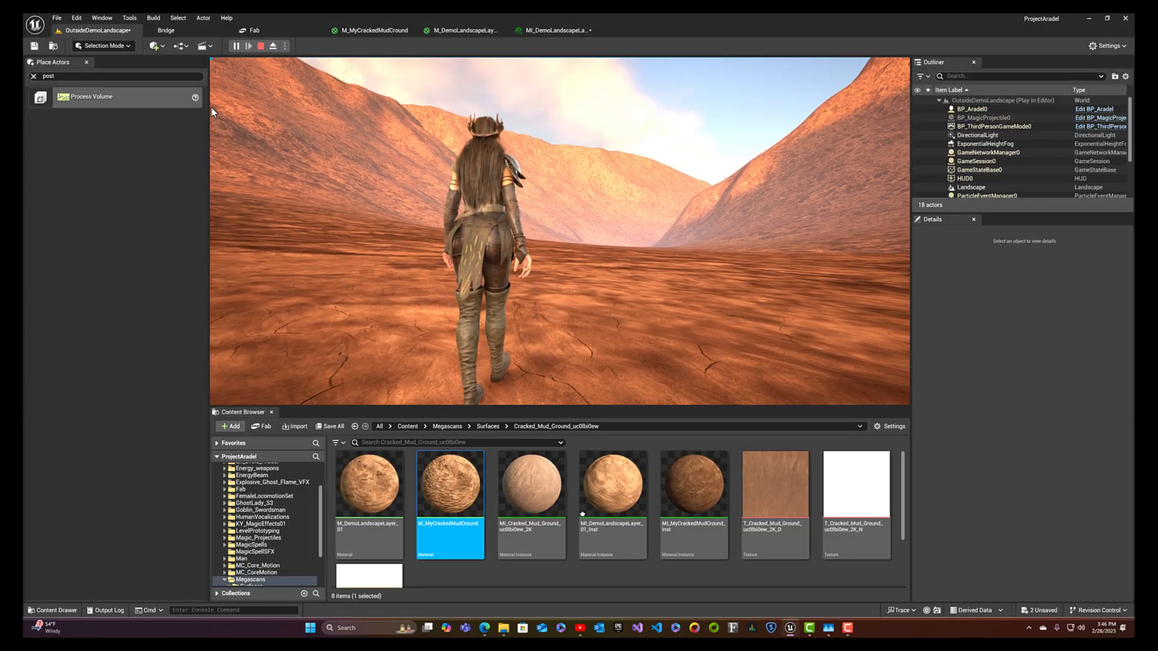
key("w")
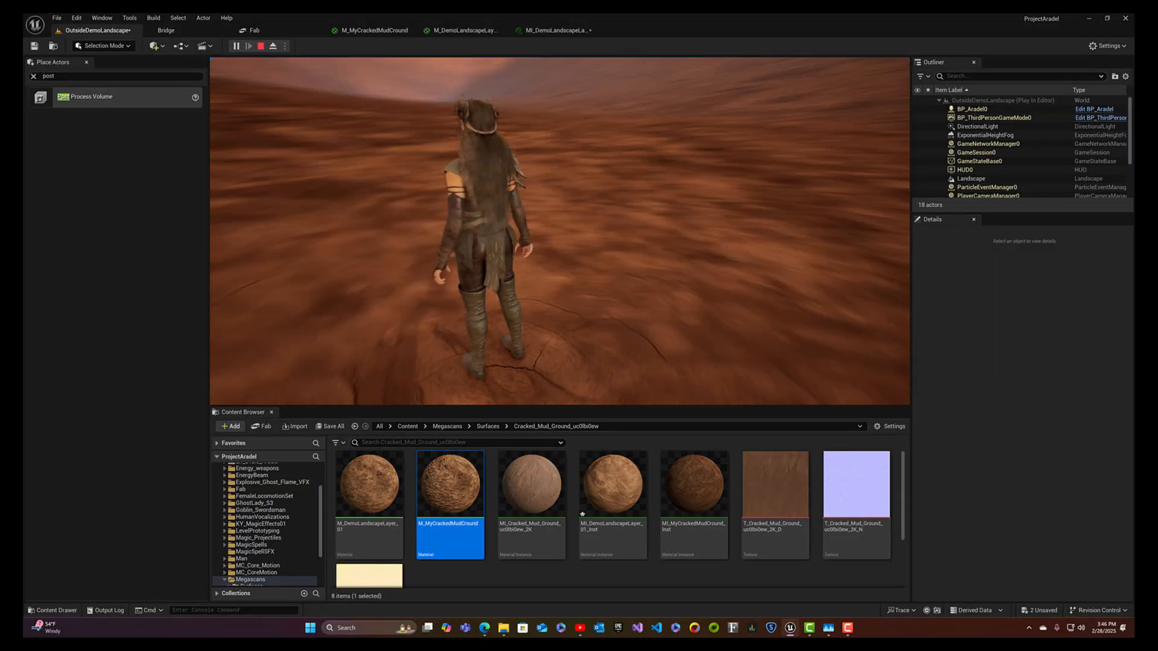
key("shift+F1")
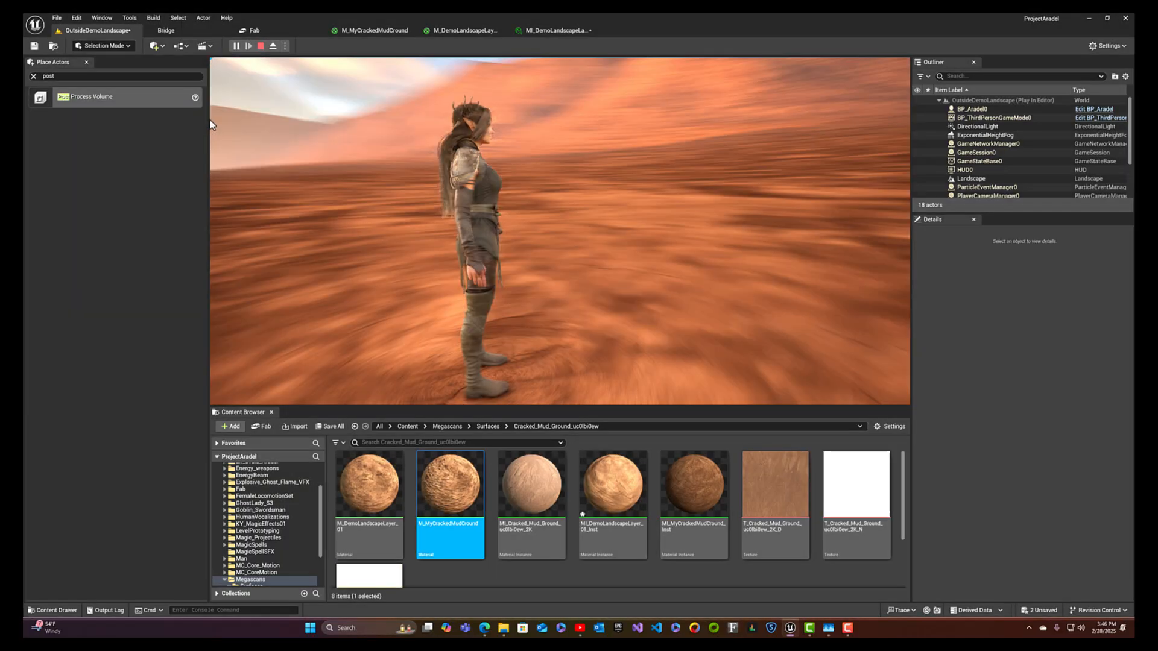
left_click(210, 125)
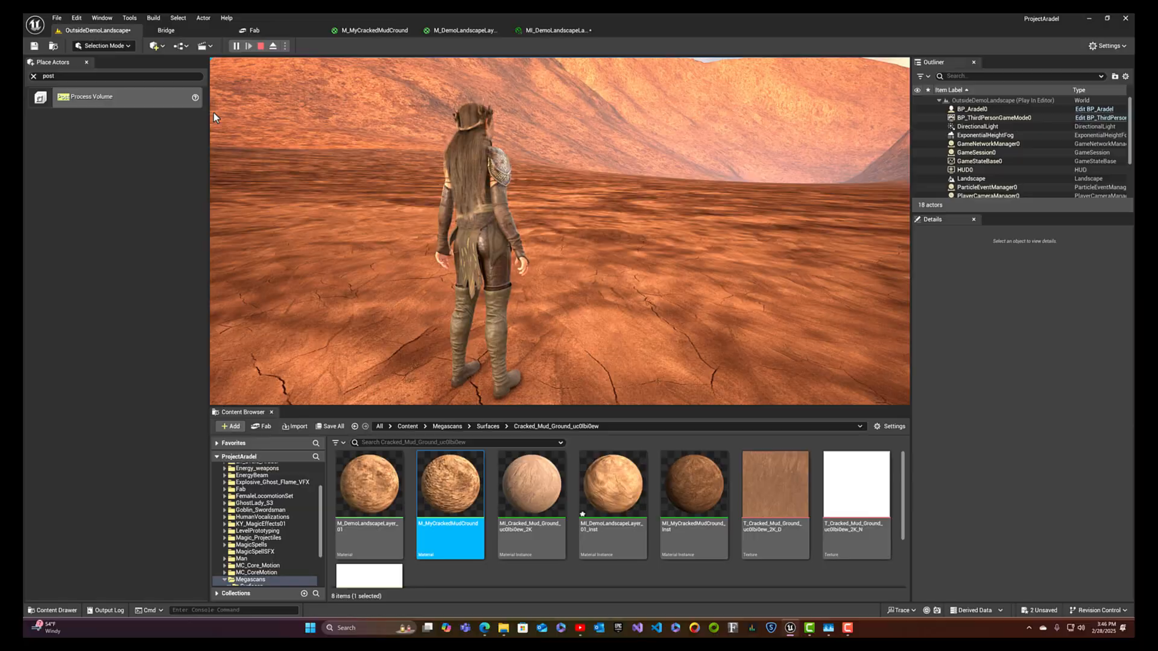
left_click_drag(214, 113, 315, 102)
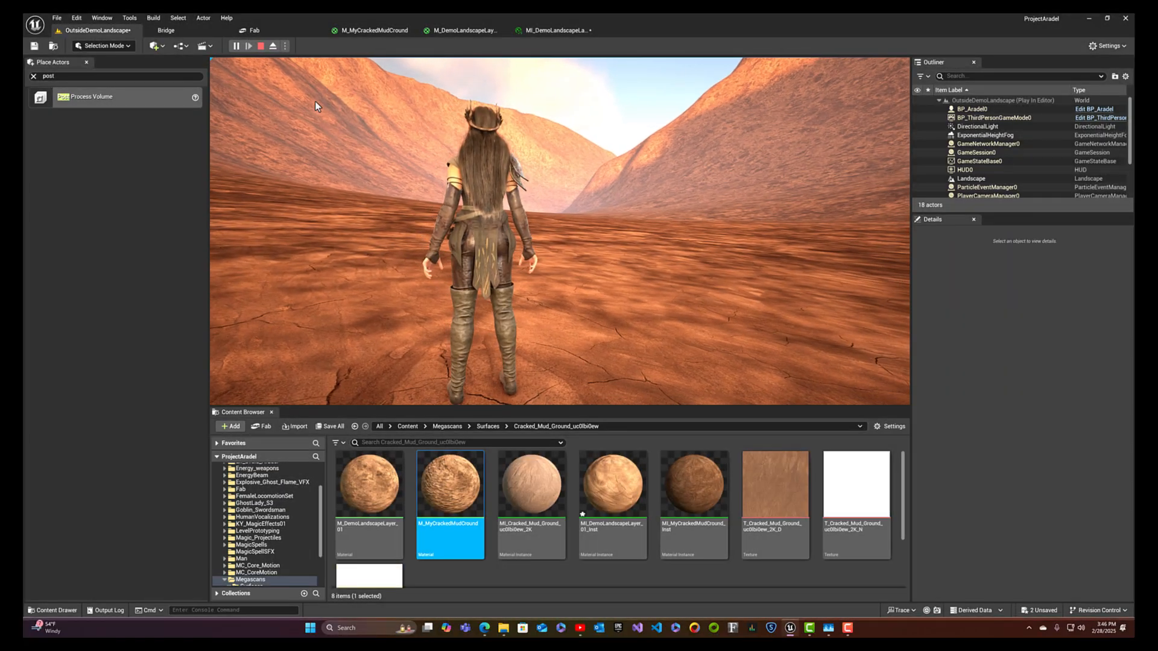
left_click(315, 102)
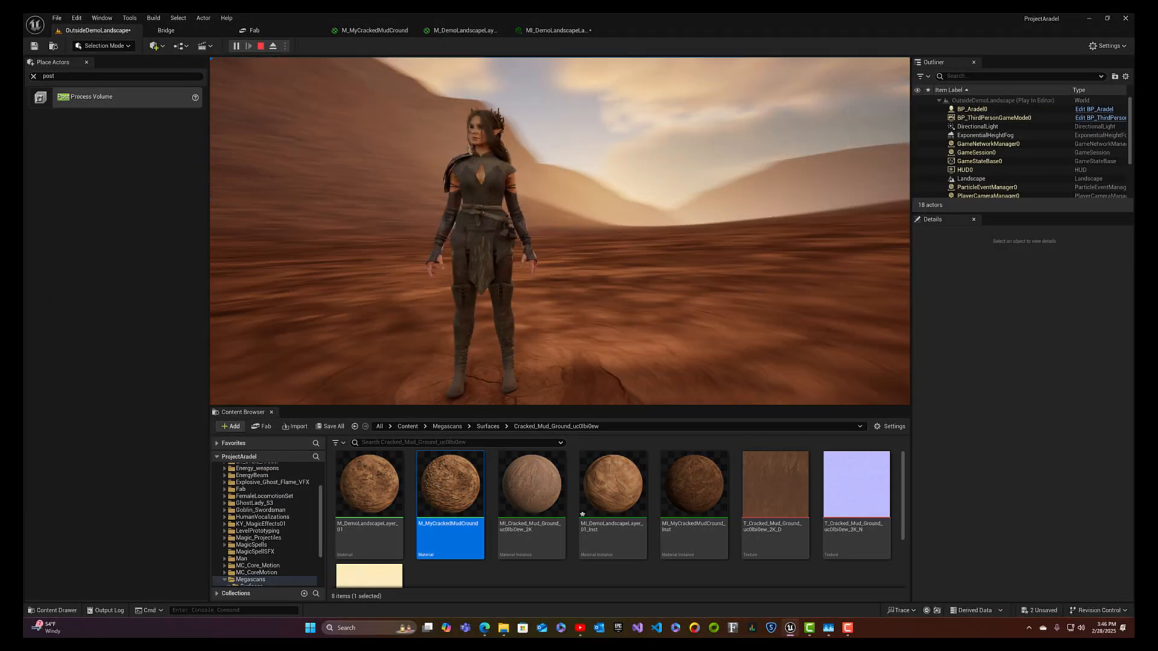